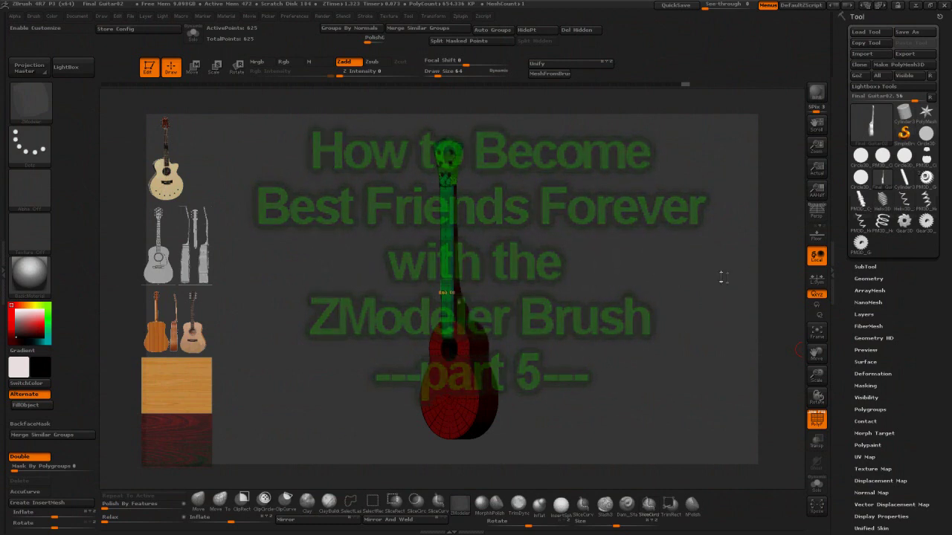
Step: Turn off the smooth subdivision preview, hide the guitar's headstock above the neck and delete the hidden geometry
left_click_drag(662, 275, 702, 262)
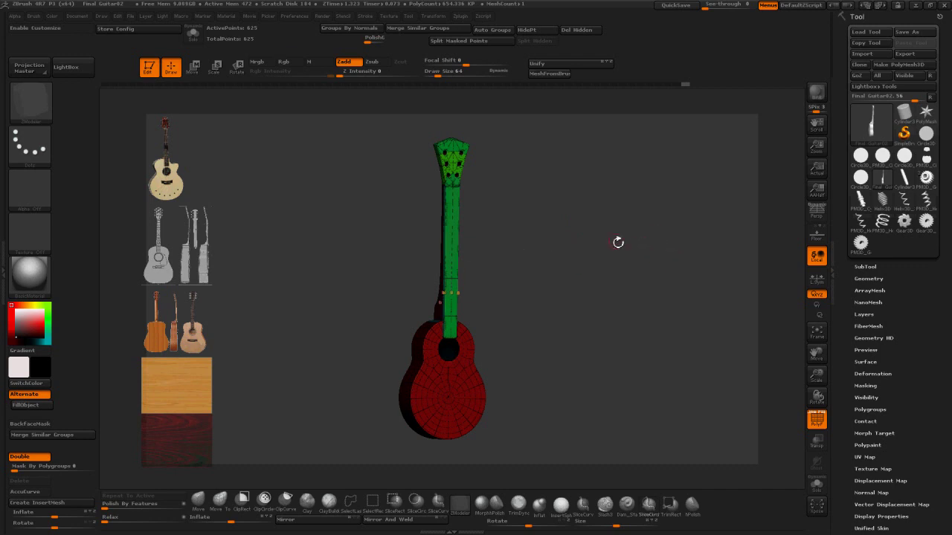
left_click_drag(643, 246, 631, 319, "shift")
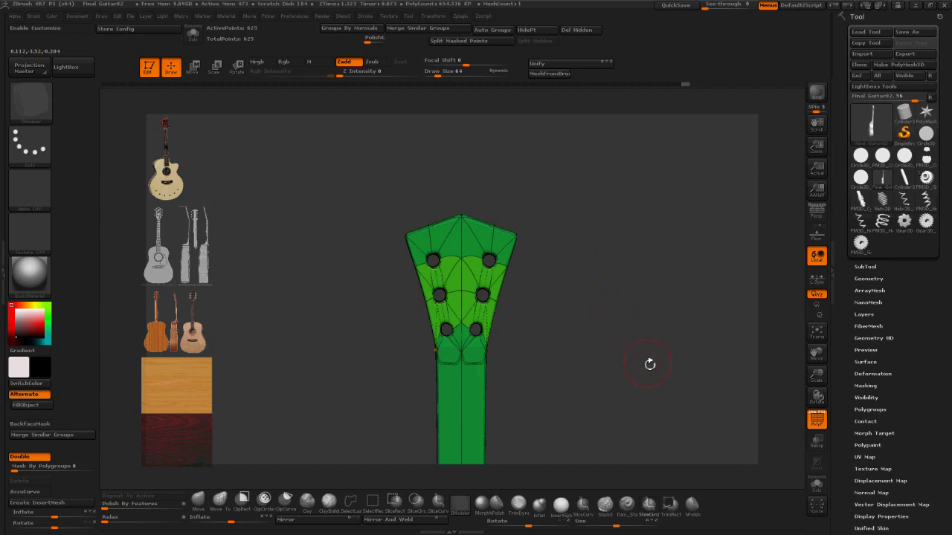
key("shift+d")
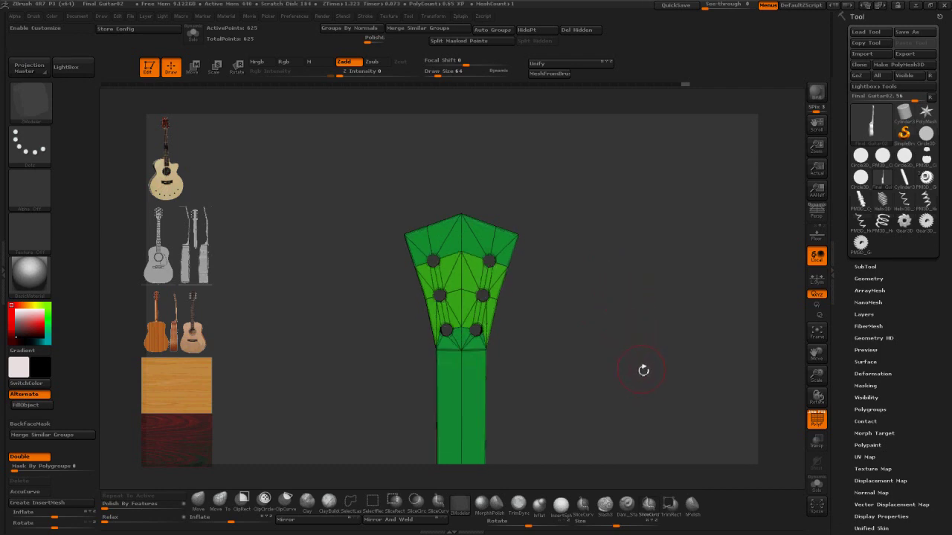
left_click_drag(632, 353, 666, 206, "alt")
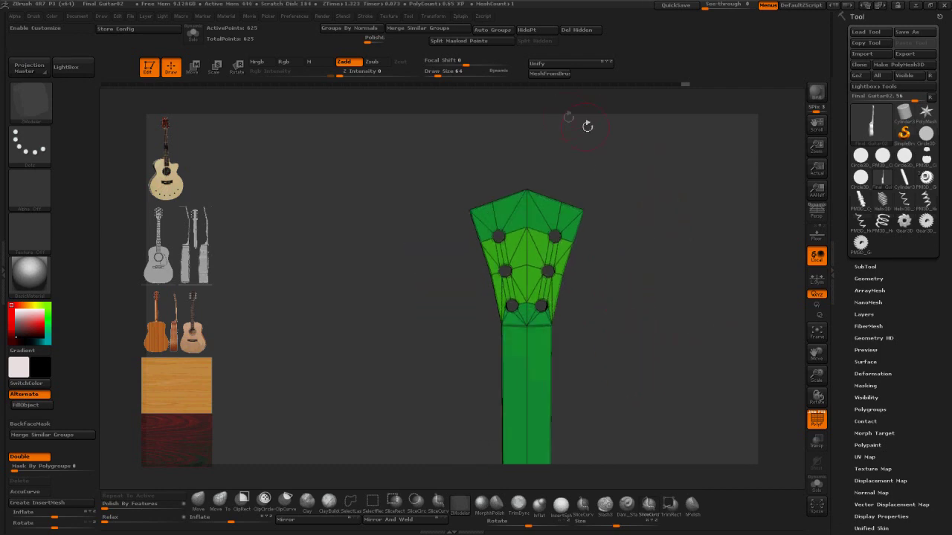
mouse_move(446, 143)
left_mouse_down("ctrl+shift")
mouse_move(510, 310)
mouse_move(619, 326)
left_mouse_up("ctrl+shift")
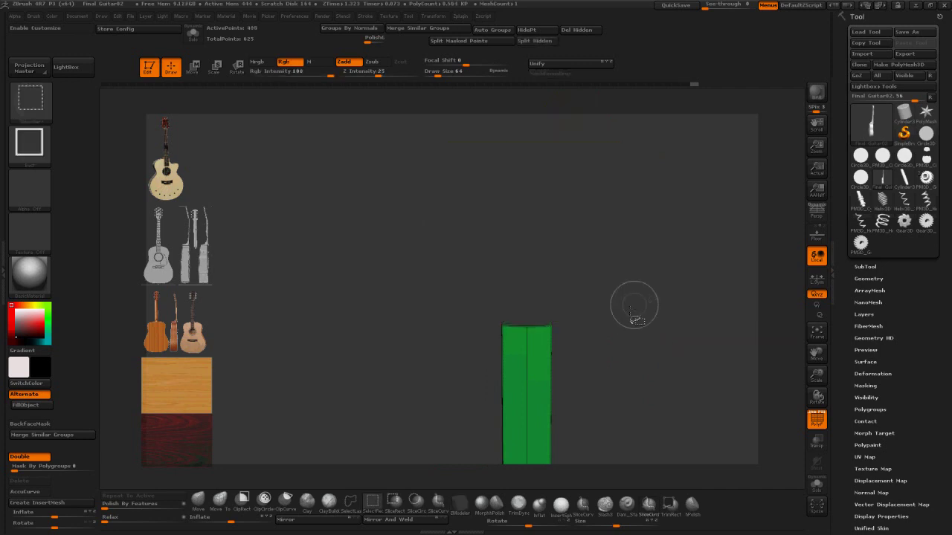
mouse_move(675, 263)
left_mouse_down()
mouse_move(632, 295)
mouse_move(627, 215)
mouse_move(579, 266)
left_mouse_up()
left_click(582, 31)
Step: Cap the open top end of the neck using the ZModeler edge action Close with the Concave Hole target
key("b")
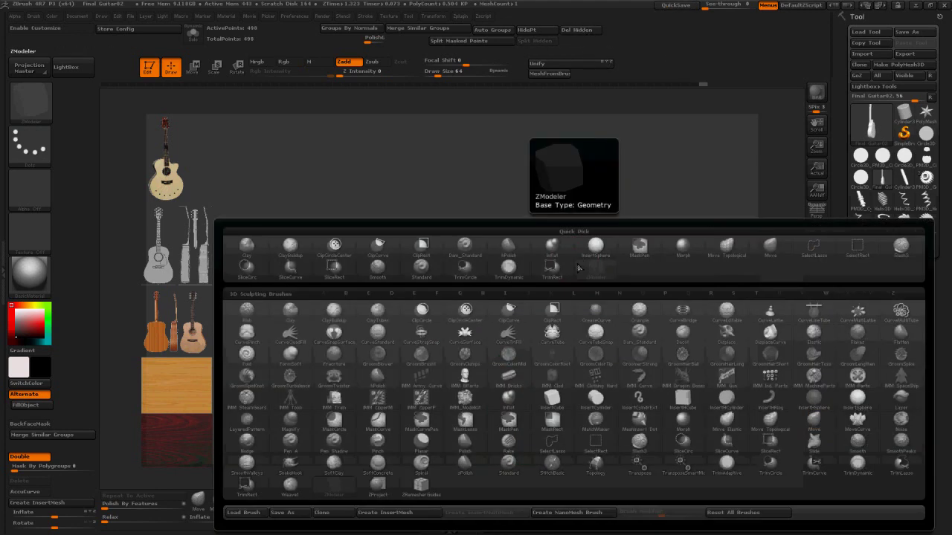
key("z")
key("m")
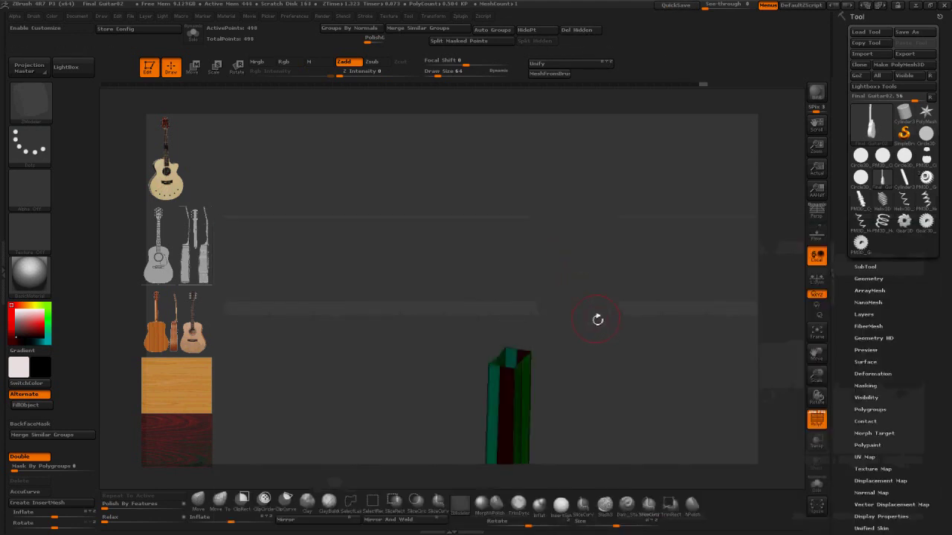
key("space")
left_click(408, 298)
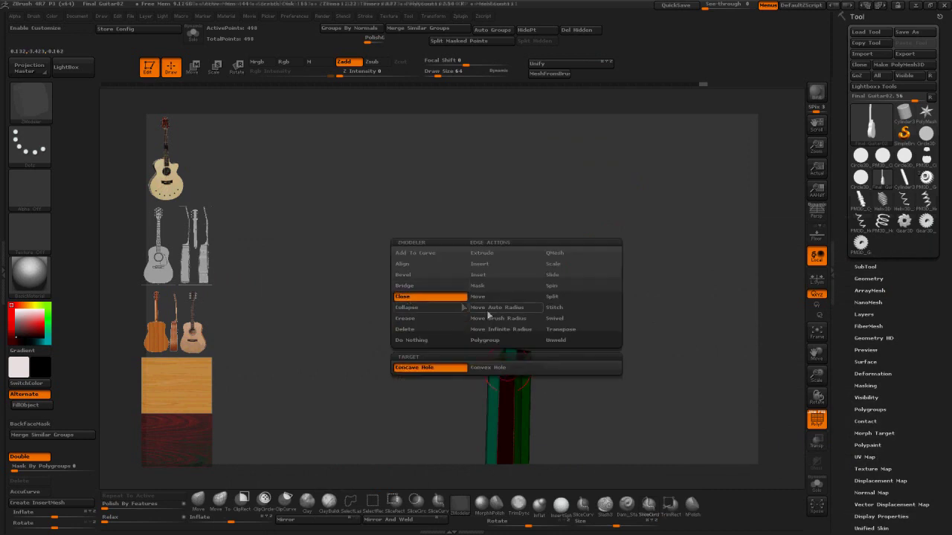
left_click(527, 362)
left_click_drag(626, 317, 629, 424)
Step: Duplicate the guitar subtool and initialize the copy as a QCube with X, Y and Z resolution 1
left_click(865, 267)
left_click(867, 425)
left_click(875, 295)
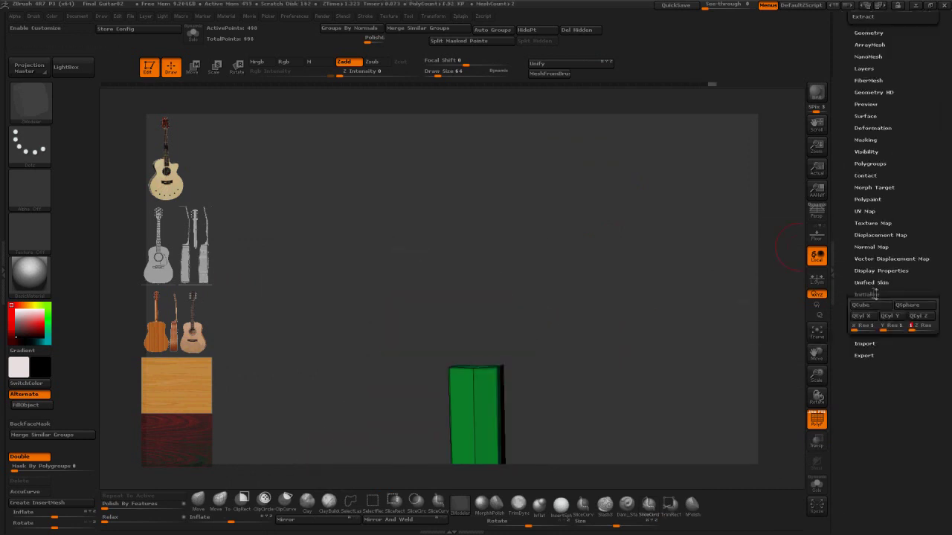
left_click(870, 304)
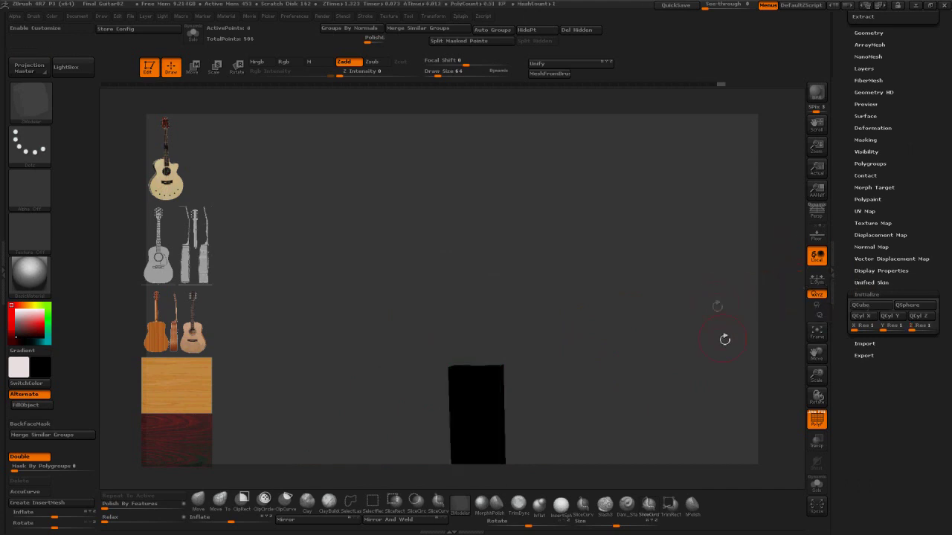
left_click(925, 468)
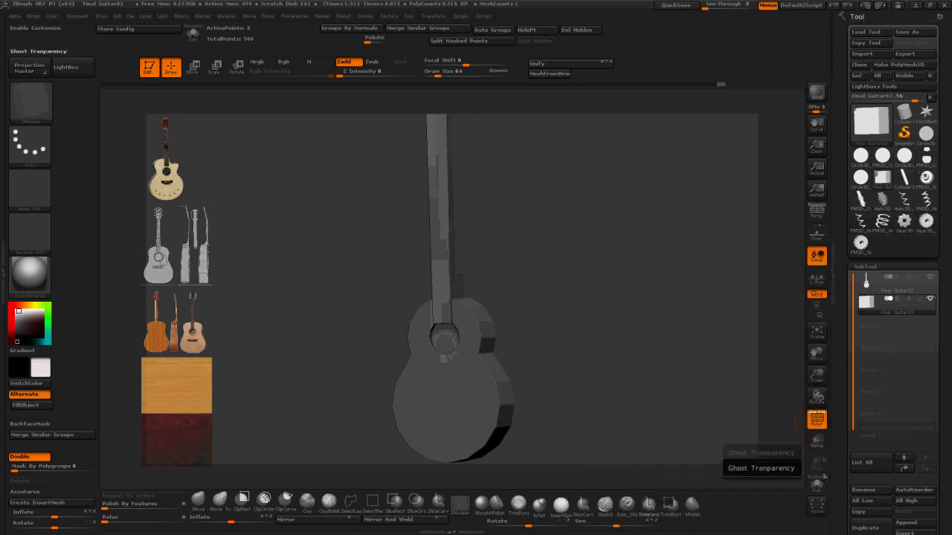
Step: Turn on transparency and move the cube straight up to sit above the top end of the neck
left_click(816, 442)
left_click_drag(703, 391, 697, 394, "shift")
key("w")
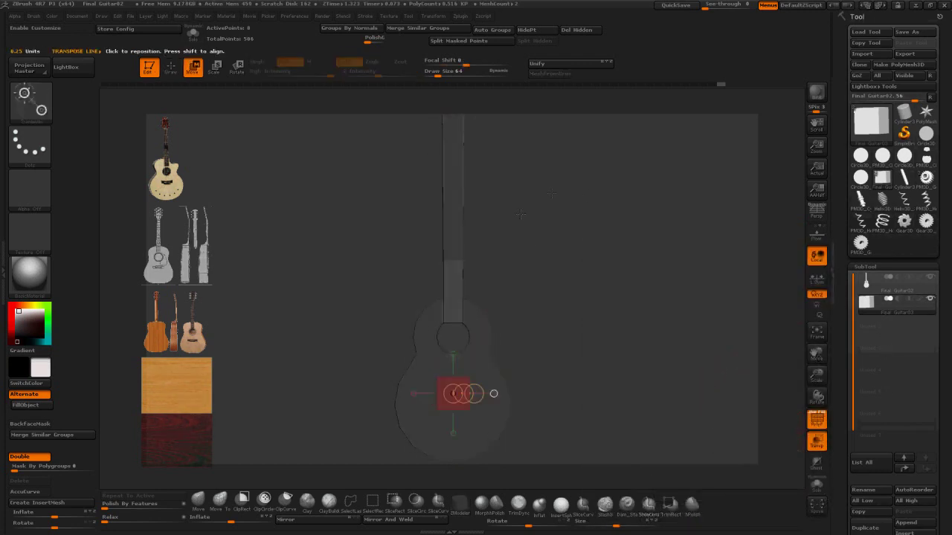
left_click_drag(473, 393, 476, 302)
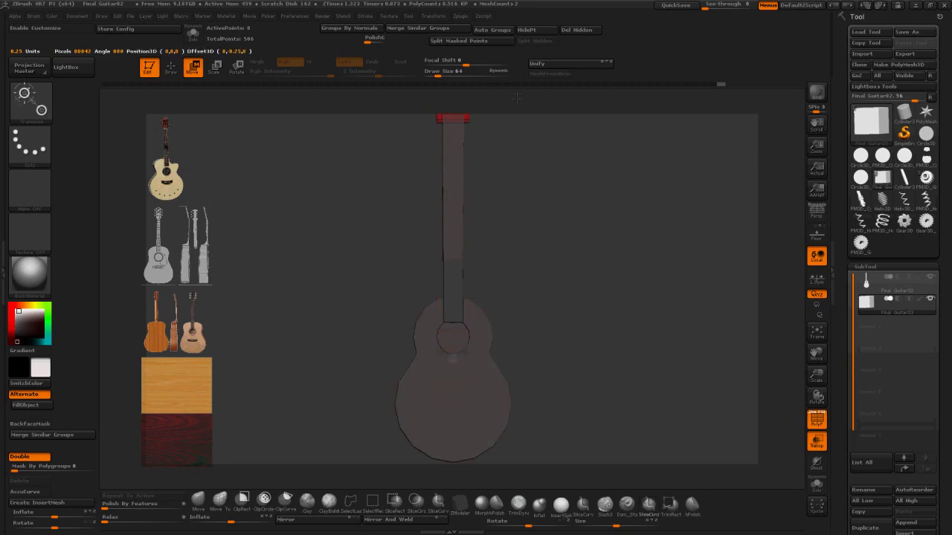
left_click_drag(516, 88, 519, 90)
left_click_drag(592, 174, 590, 289, "alt")
mouse_move(455, 216)
left_mouse_down()
mouse_move(454, 156)
mouse_move(455, 172)
left_mouse_up()
Step: Line the cube up with the neck in side view and fit it onto the neck's top end as a taller headstock block
left_click_drag(565, 216, 498, 216, "shift")
left_click(429, 216)
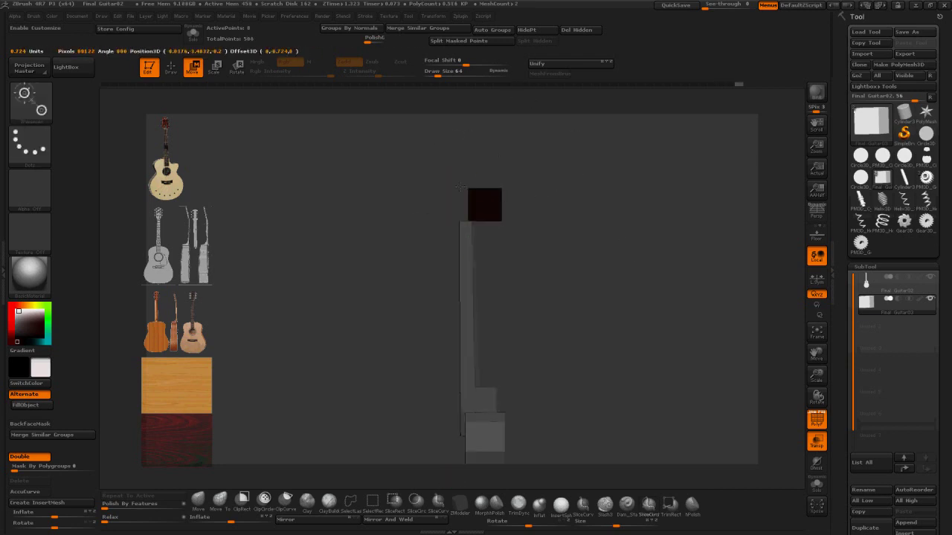
left_click_drag(438, 217, 429, 216)
left_click_drag(492, 188, 536, 192)
left_click_drag(459, 188, 458, 142)
left_click_drag(498, 115, 521, 113, "shift")
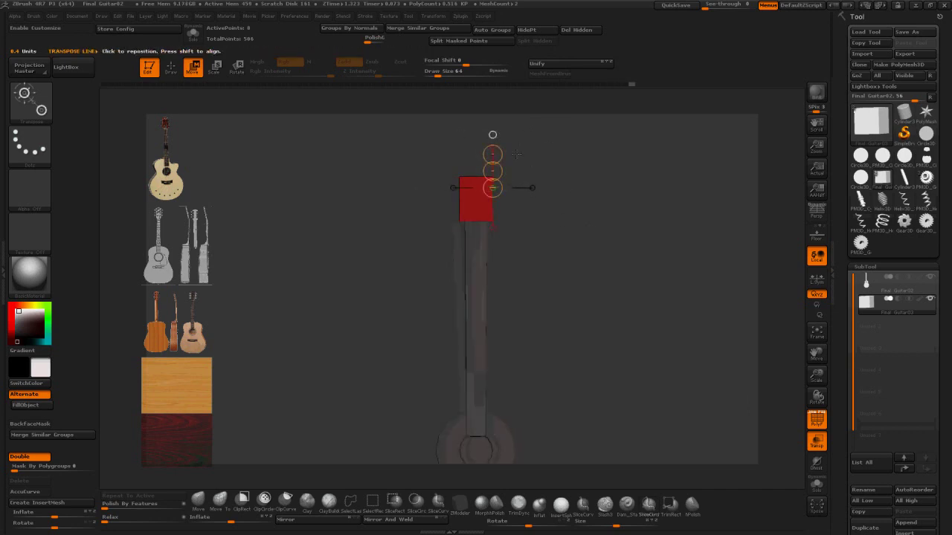
mouse_move(516, 154)
left_mouse_down()
mouse_move(525, 173)
mouse_move(517, 156)
left_mouse_up()
Step: Taper the headstock block by angling its sides outward toward the top with masking and Transpose Rotate
left_click(171, 68)
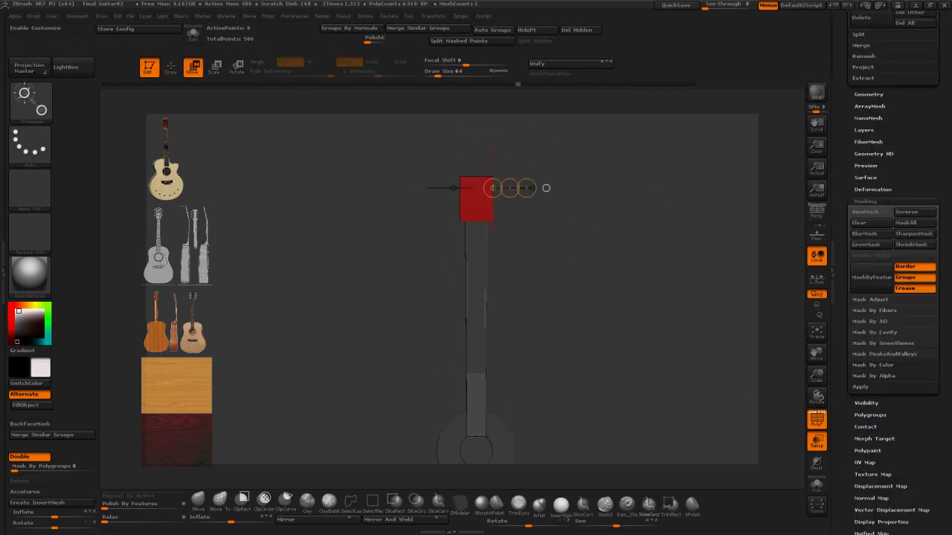
left_click_drag(451, 160, 510, 184, "ctrl")
left_click_drag(573, 174, 595, 195, "ctrl")
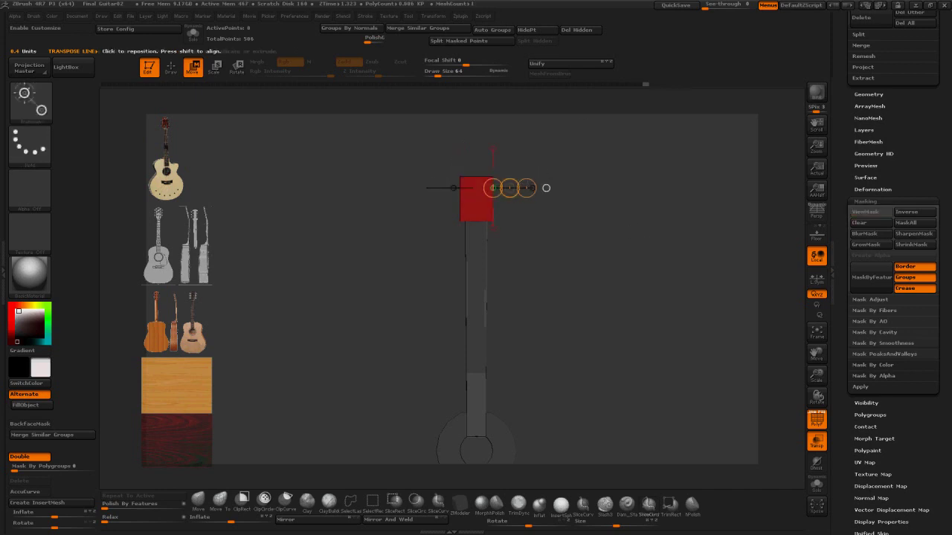
mouse_move(509, 188)
left_mouse_down()
mouse_move(519, 189)
mouse_move(488, 177)
mouse_move(504, 173)
left_mouse_up()
key("ctrl+z")
key("r")
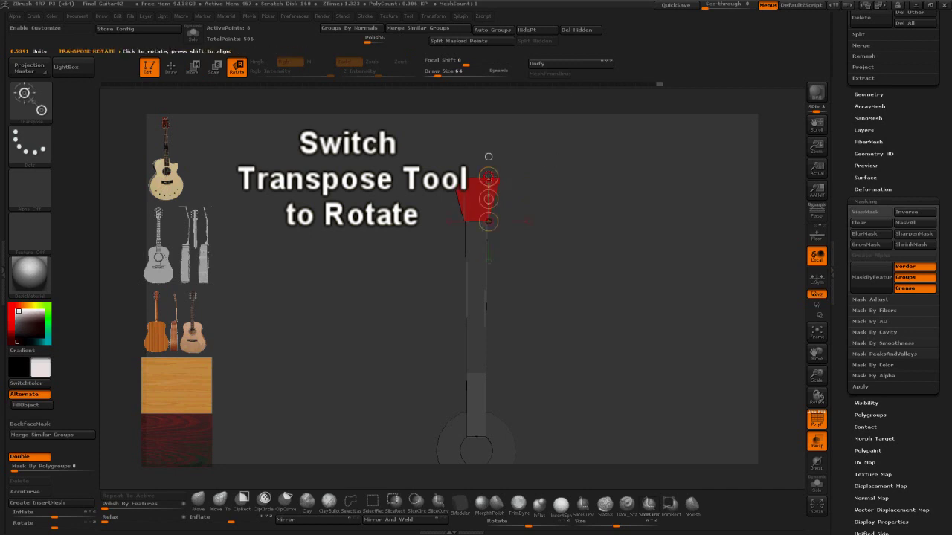
key("q")
Step: Insert a vertical edge loop down the headstock's centre and raise its top middle points into a peak
key("space")
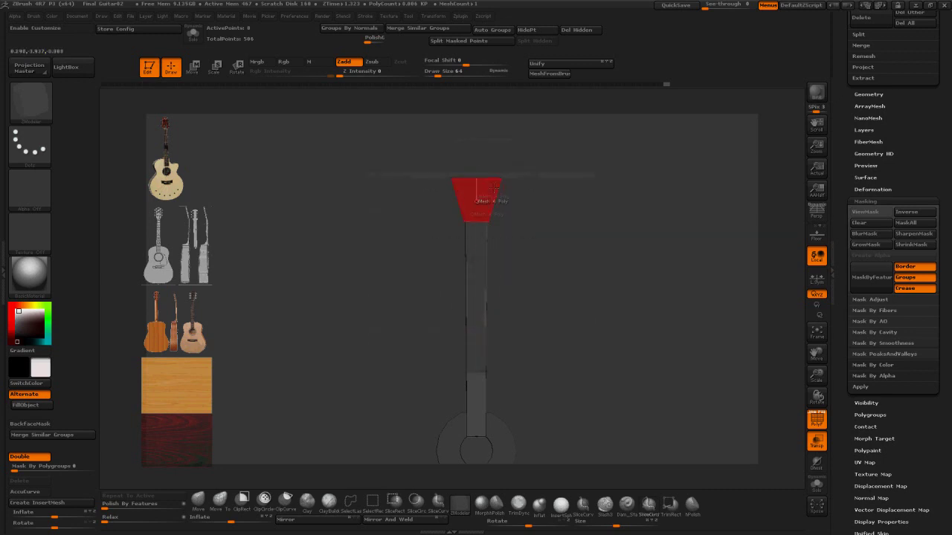
left_click_drag(470, 162, 490, 189, "ctrl")
left_click(580, 197, "ctrl")
key("w")
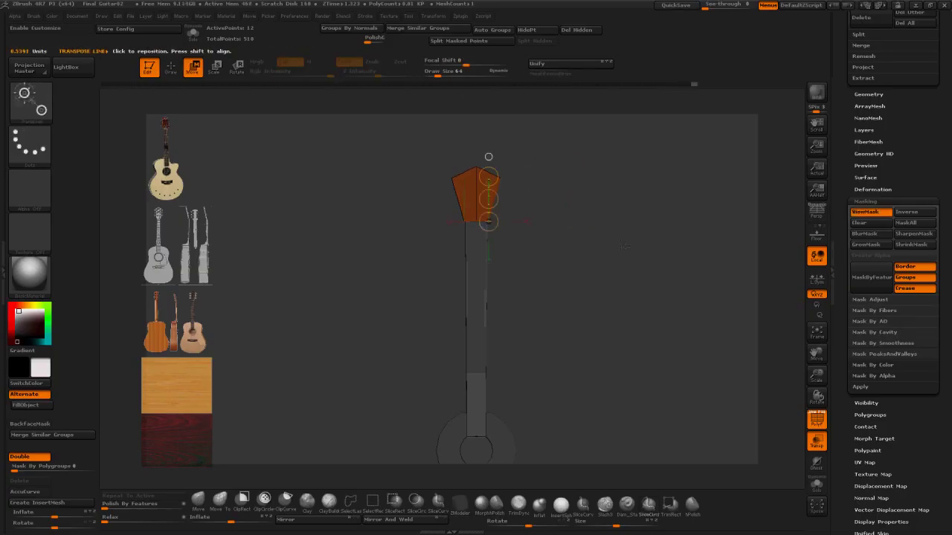
mouse_move(617, 230)
left_mouse_down()
mouse_move(565, 236)
mouse_move(595, 249)
mouse_move(623, 331)
mouse_move(631, 269)
mouse_move(659, 293)
left_mouse_up()
key("q")
Step: Switch to the guitar subtool, then place the Spotlight blueprint image over the model and scale it up to roughly guitar size
key("Up")
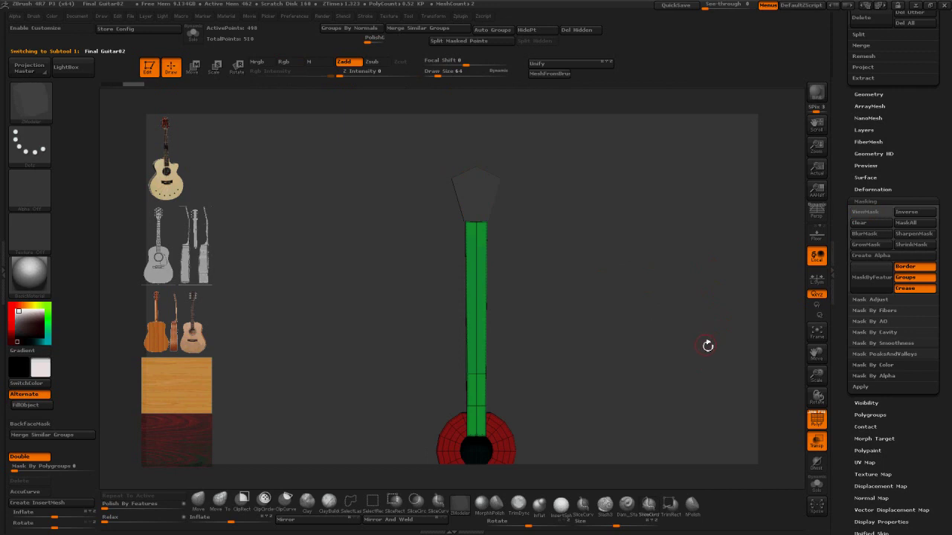
left_click_drag(708, 345, 529, 201)
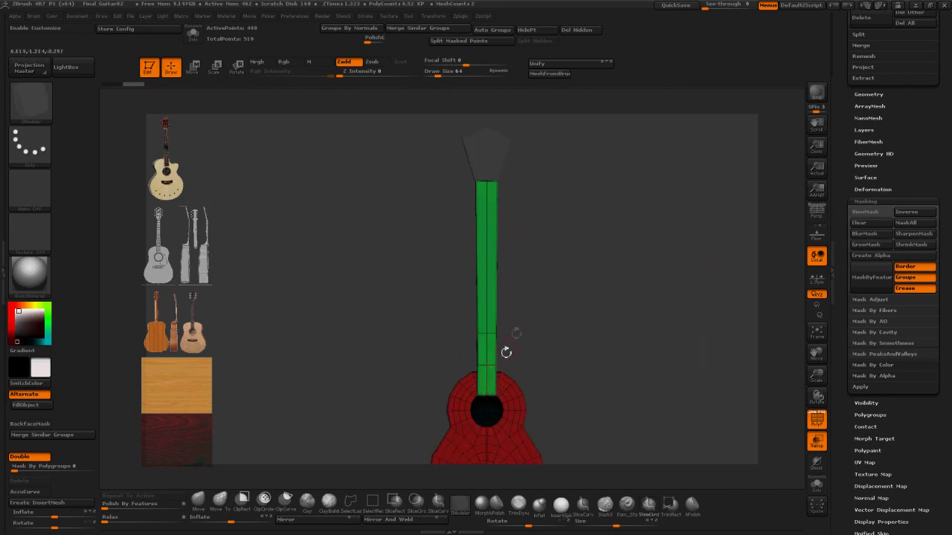
key("shift+z")
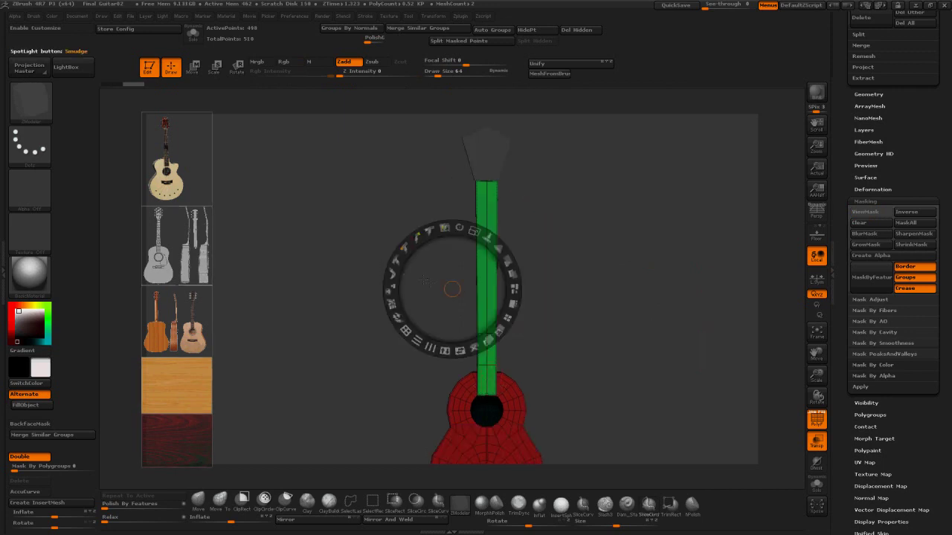
left_click_drag(196, 256, 504, 184)
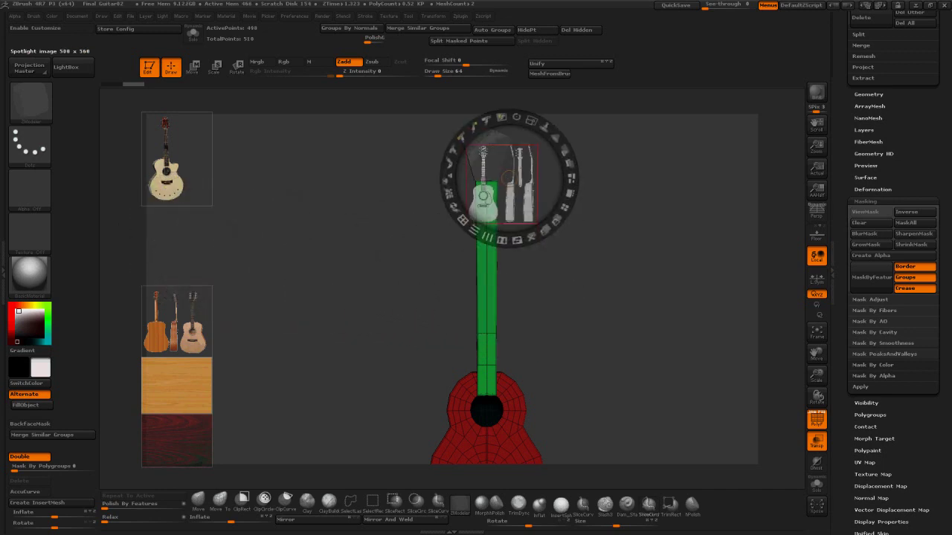
left_click(628, 159)
left_click(482, 158)
left_click(628, 157)
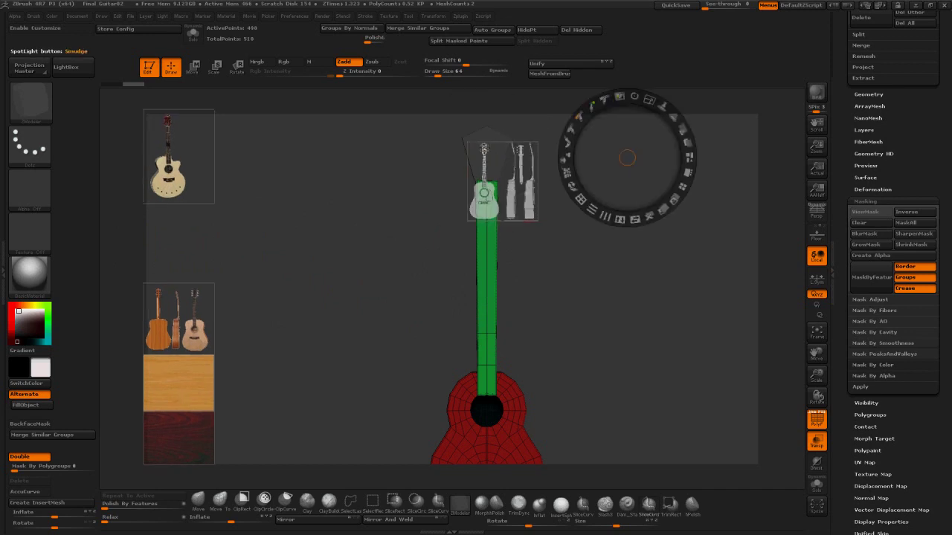
left_click(487, 150)
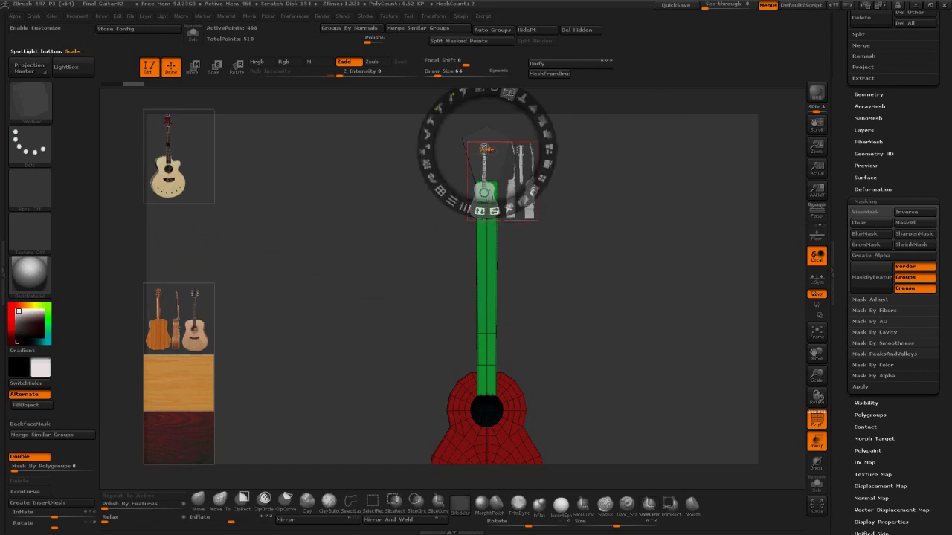
left_click_drag(485, 147, 476, 205)
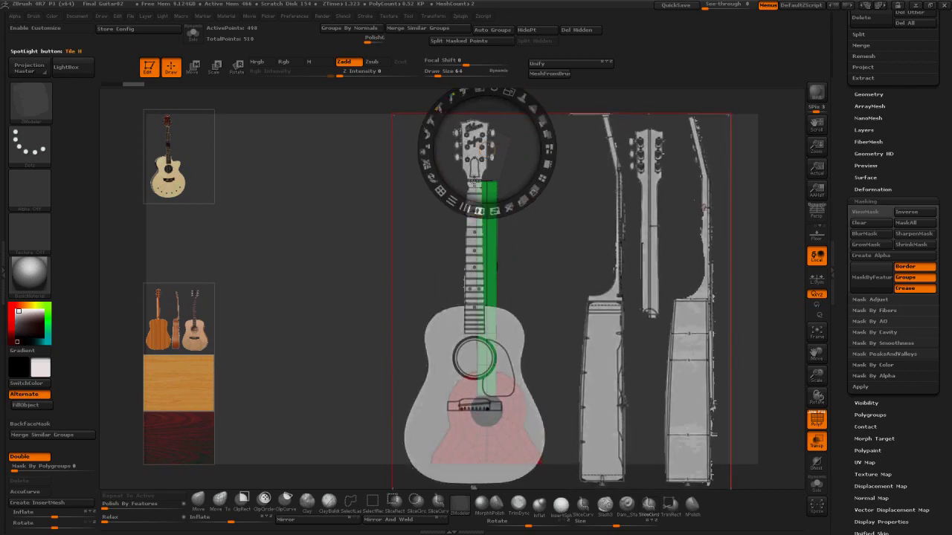
Step: Align and enlarge the blueprint over the model's neck to compare the neck's taper, then hide Spotlight
left_click_drag(520, 166, 530, 173)
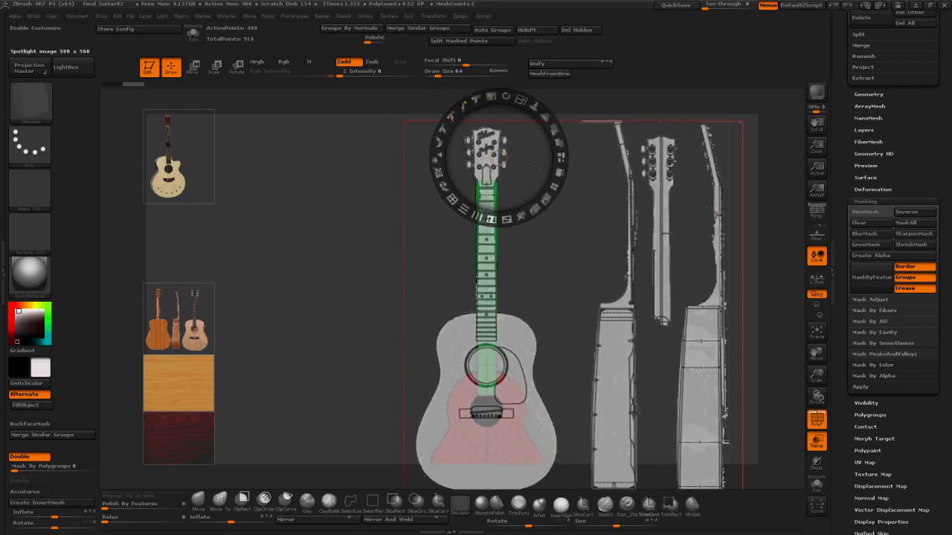
left_click(582, 161)
left_click(485, 158)
left_click_drag(508, 100, 485, 159)
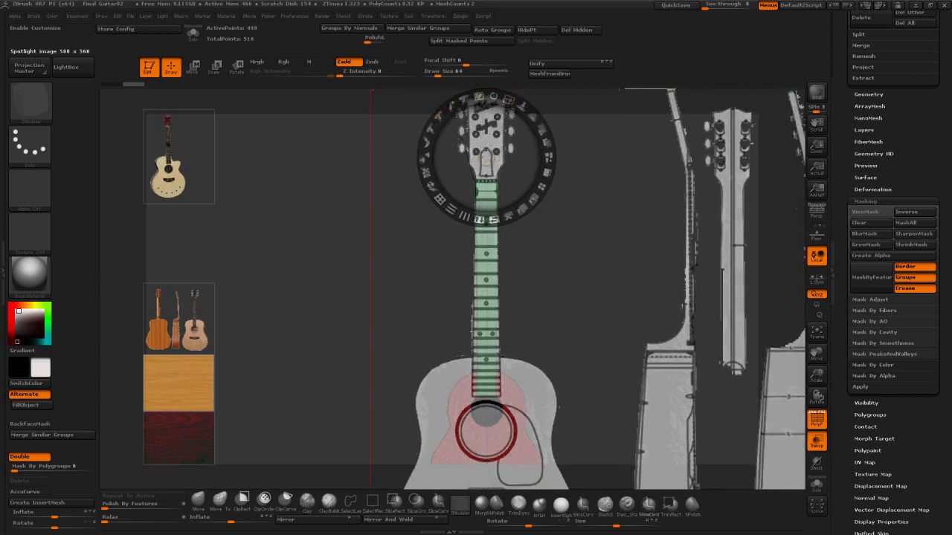
left_click_drag(537, 131, 520, 142)
key("shift+z")
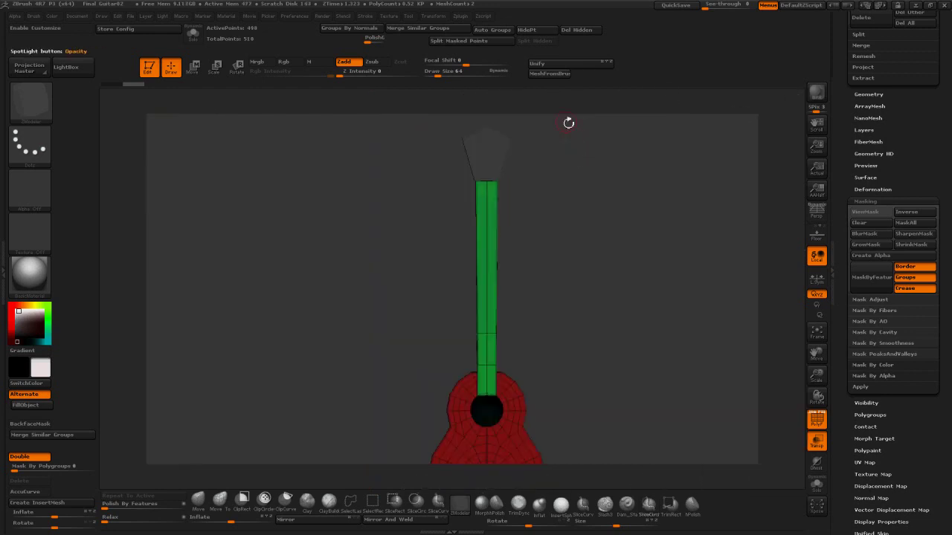
Step: Hide the guitar body so that only the neck is left to edit
left_click(582, 230, "ctrl+shift")
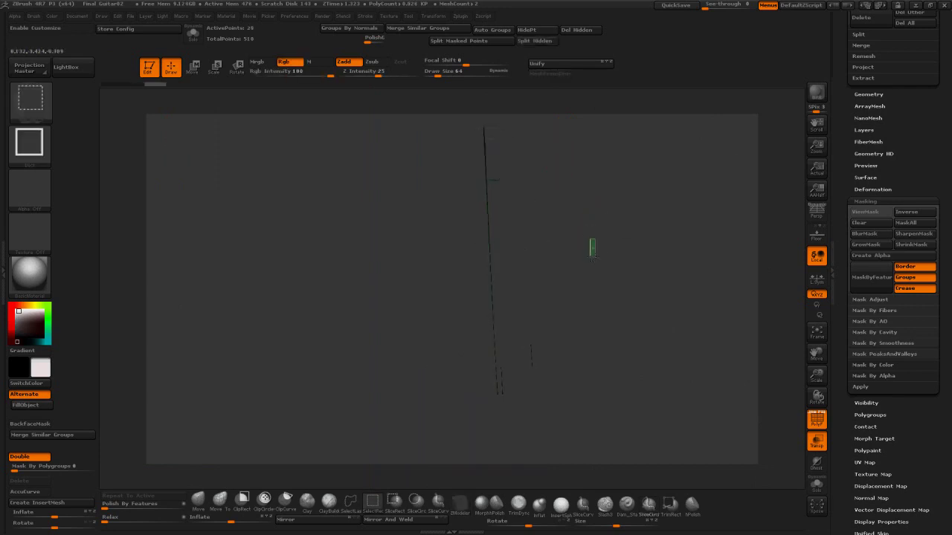
left_click(593, 251, "ctrl+shift")
left_click_drag(565, 174, 568, 364)
left_click_drag(584, 350, 654, 349)
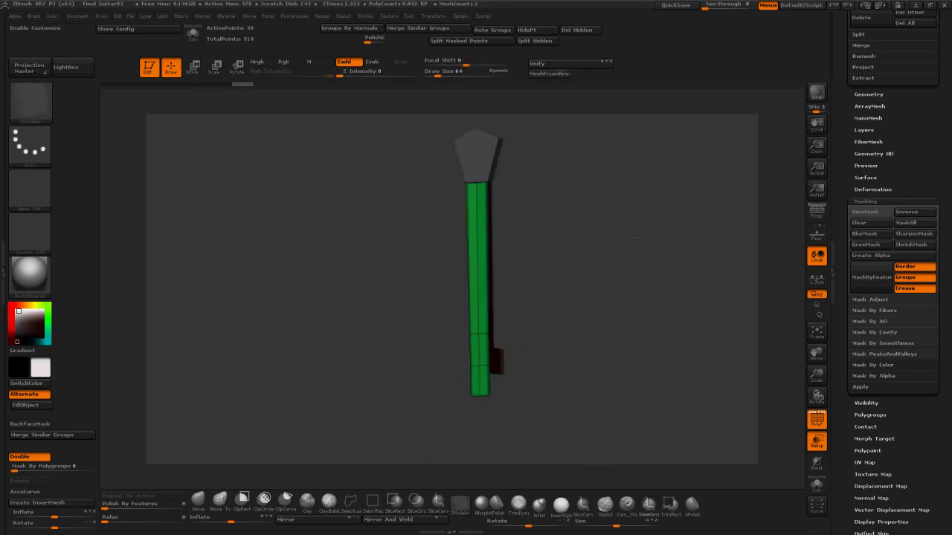
Step: Angle the neck's sides with Transpose Rotate so it widens toward the body, then show the whole guitar again
key("r")
left_click_drag(488, 157, 621, 162)
left_click_drag(486, 182, 483, 396)
key("ctrl+z")
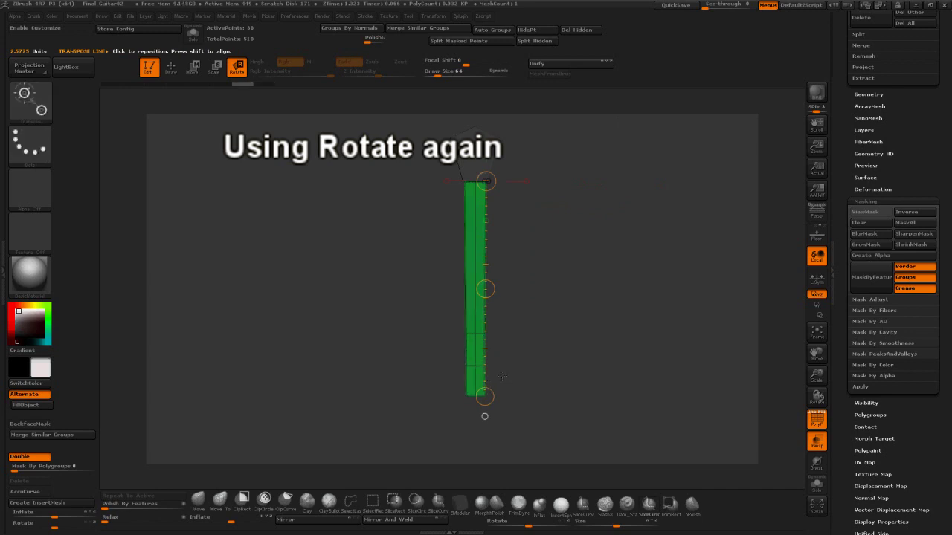
left_click_drag(485, 289, 584, 224)
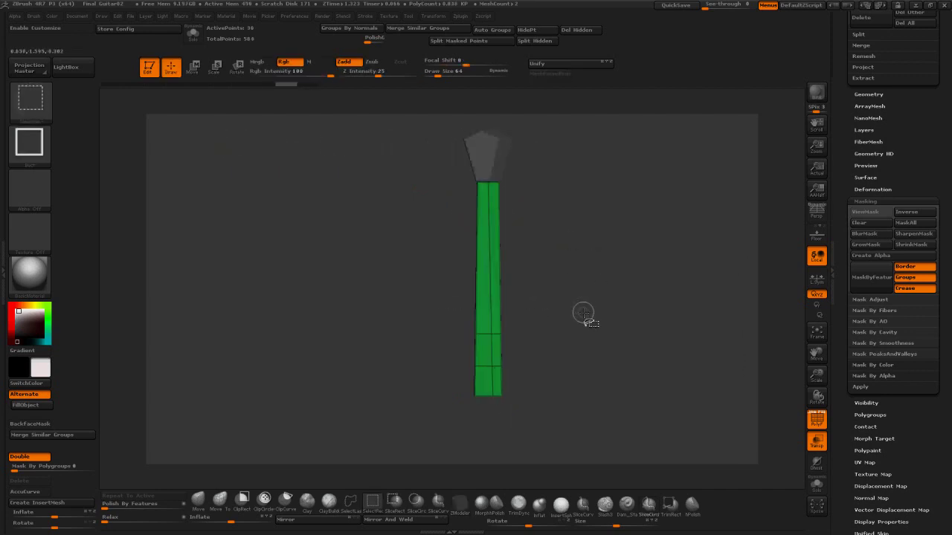
left_click(577, 302, "ctrl+shift")
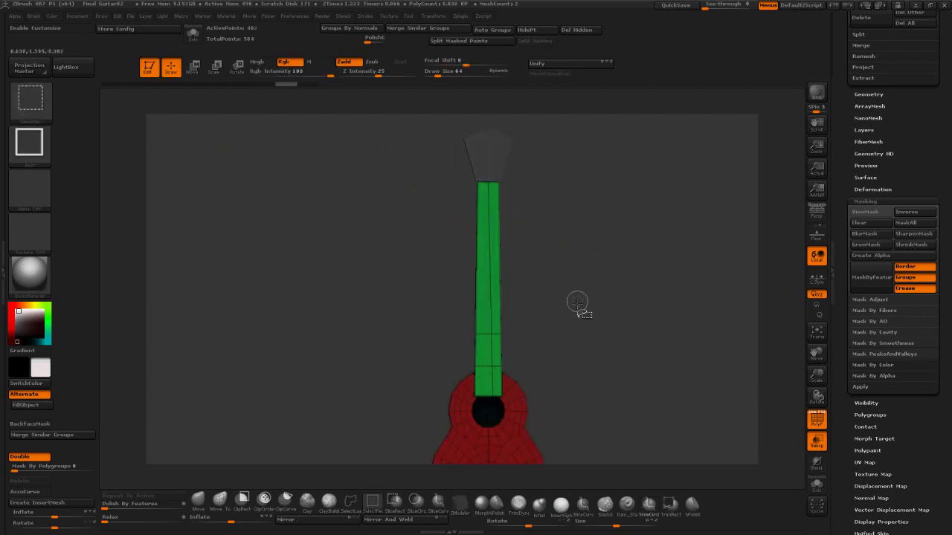
Step: Show the Spotlight reference images again and arrange them beside the model with Tile Unified
left_click(396, 519)
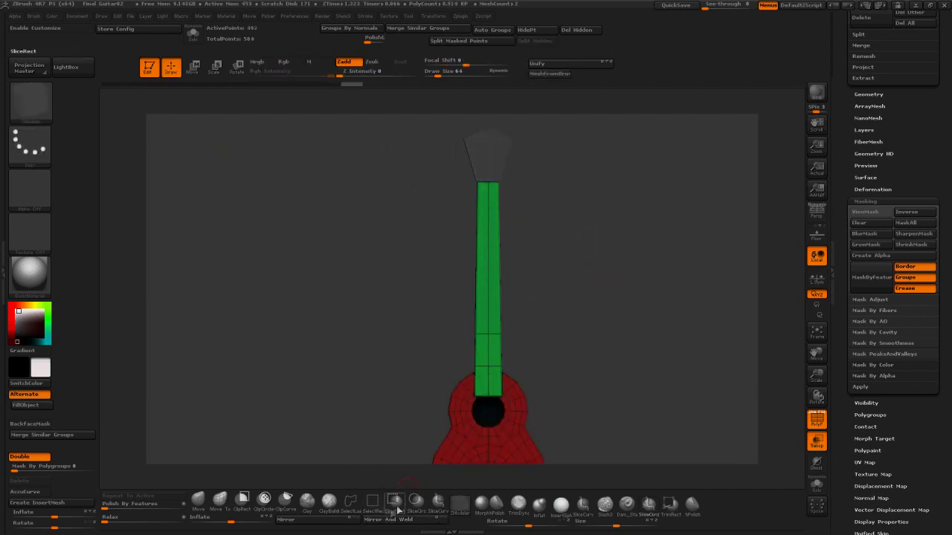
left_click_drag(666, 292, 658, 312)
key("shift+z")
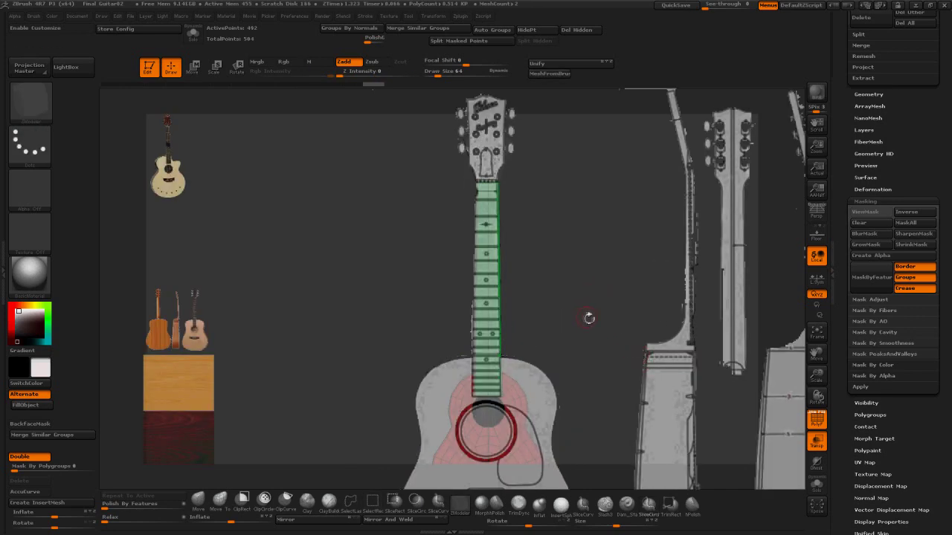
mouse_move(588, 317)
left_mouse_down()
mouse_move(574, 322)
mouse_move(586, 318)
left_mouse_up()
key("z")
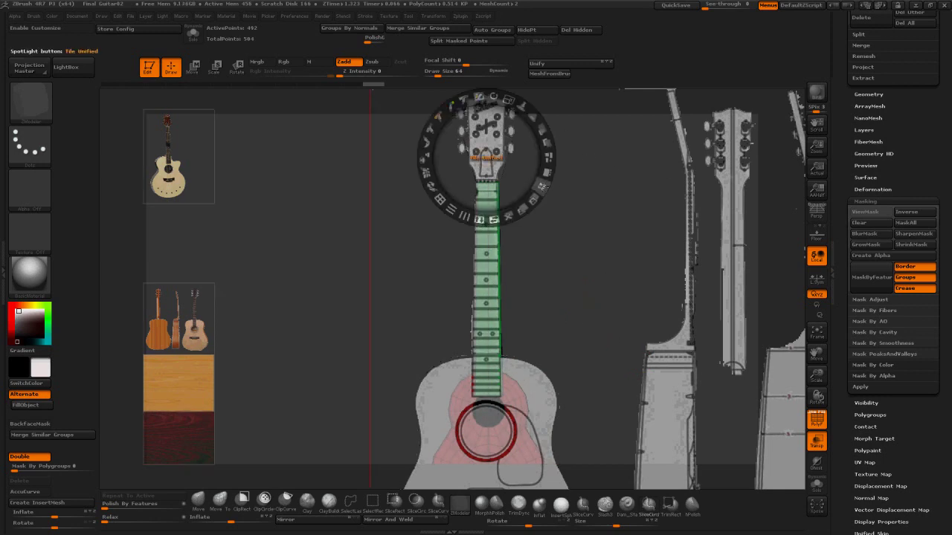
left_click(487, 158)
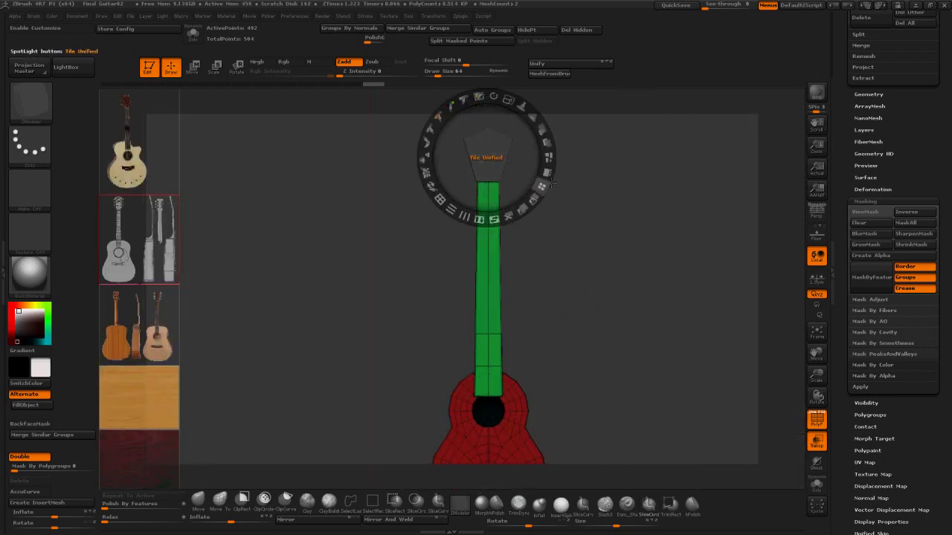
left_click(547, 158)
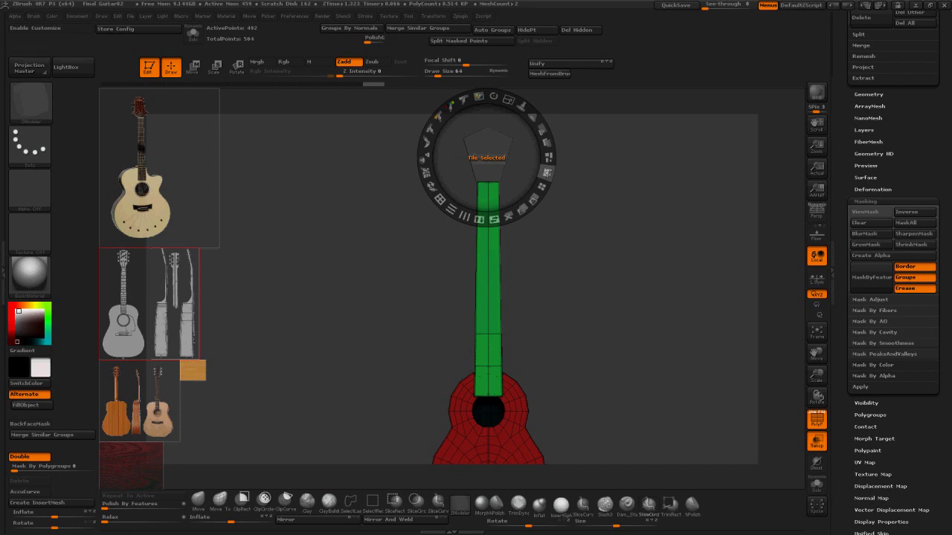
left_click(546, 171)
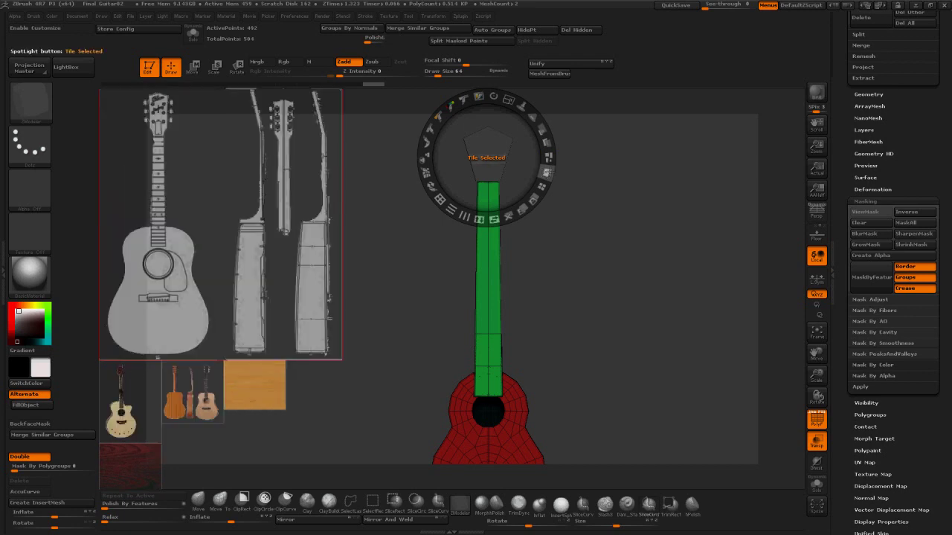
left_click(548, 158)
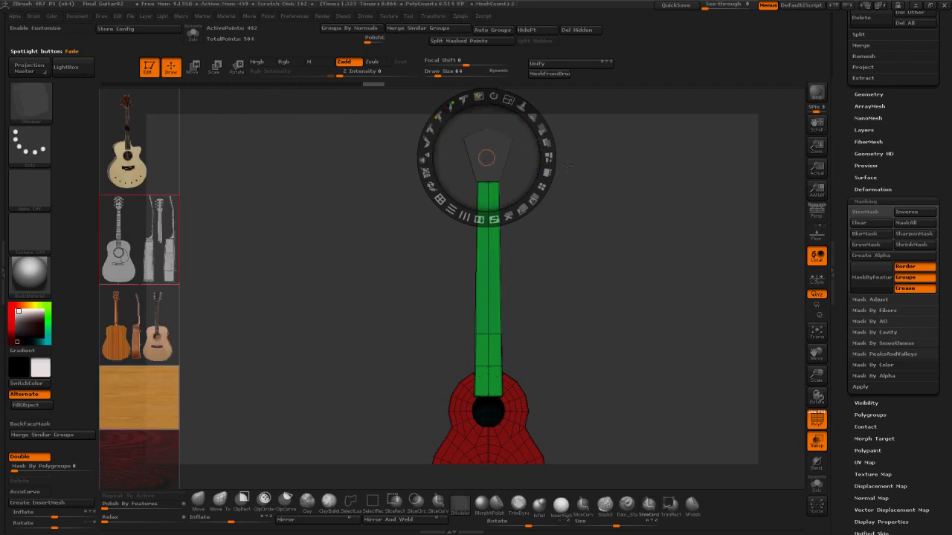
key("z")
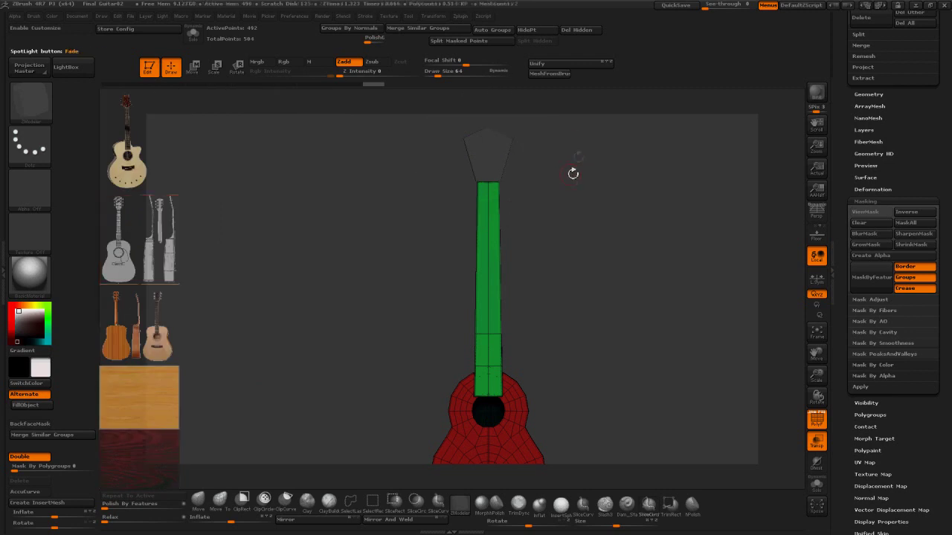
Step: Merge the headstock and guitar subtools into one with the Weld option enabled
scroll(880, 170, "up", 5)
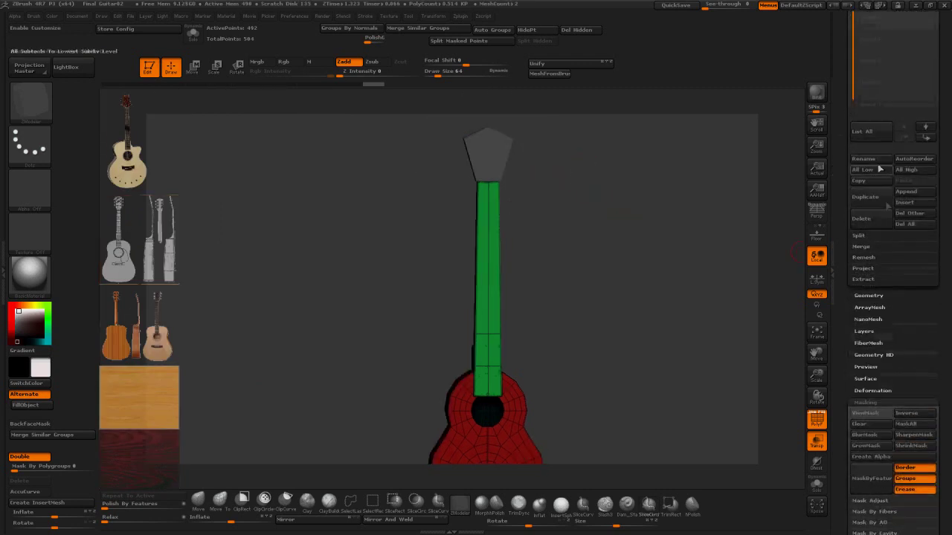
left_click(866, 247)
left_click(870, 259)
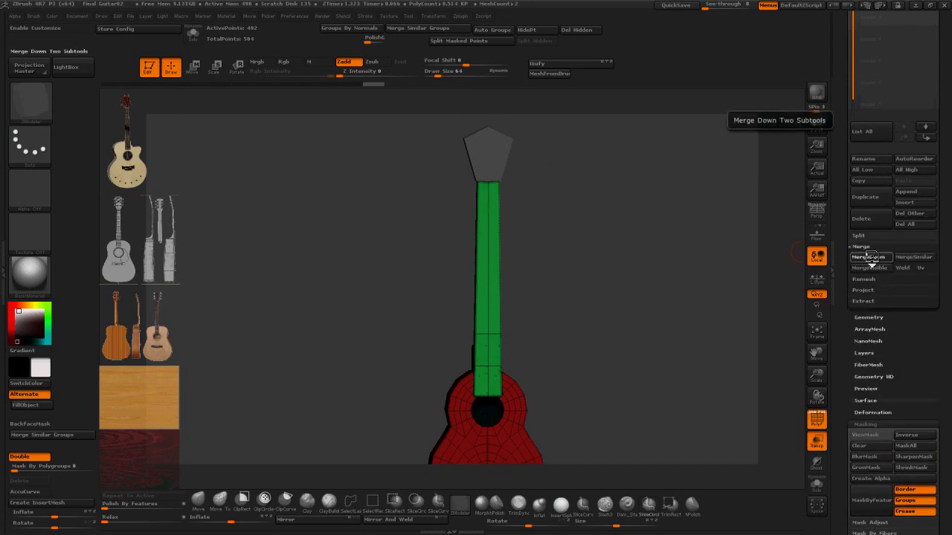
key("Escape")
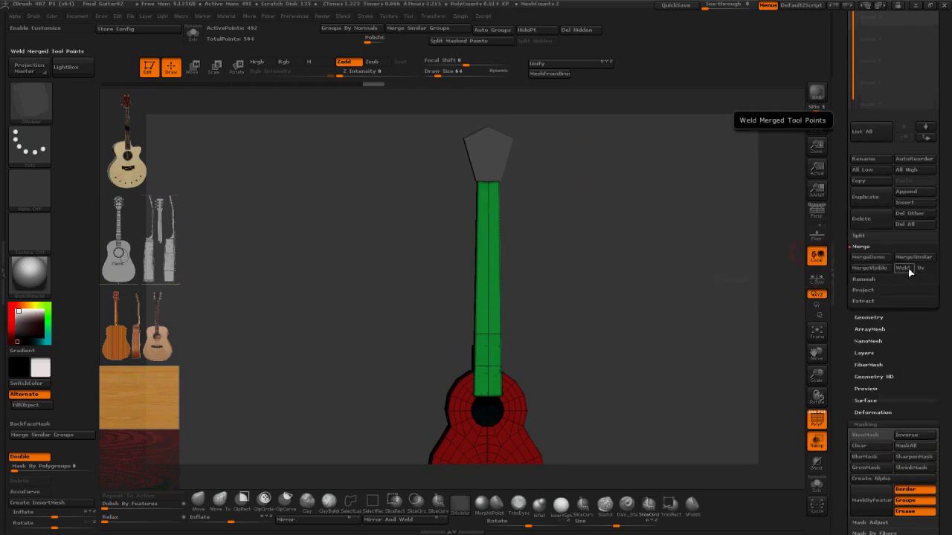
left_click(907, 271)
left_click(861, 261)
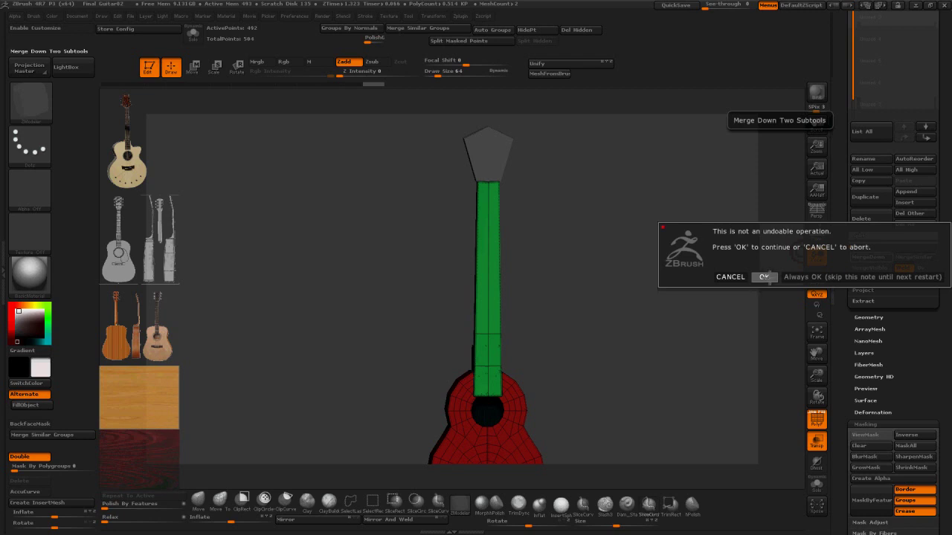
left_click(764, 277)
Step: Lengthen the headstock upward with Transpose Move while everything below its upper points is masked, and clear the mask
left_click_drag(732, 234, 606, 184)
mouse_move(428, 146)
left_mouse_down("ctrl")
mouse_move(421, 189)
mouse_move(476, 228)
left_mouse_up("ctrl")
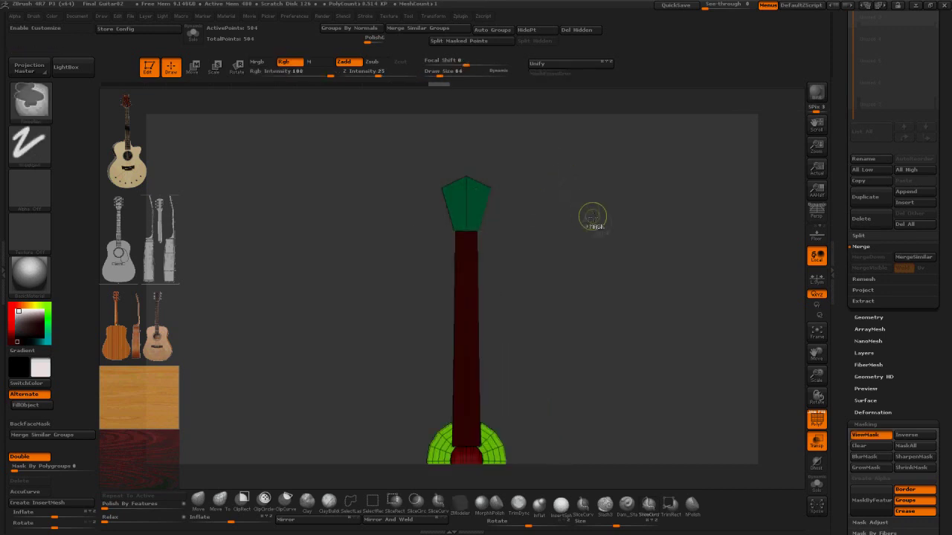
left_click(607, 243, "ctrl")
left_click(193, 68)
left_click_drag(466, 232, 467, 158, "shift")
left_click_drag(636, 301, 639, 156, "alt")
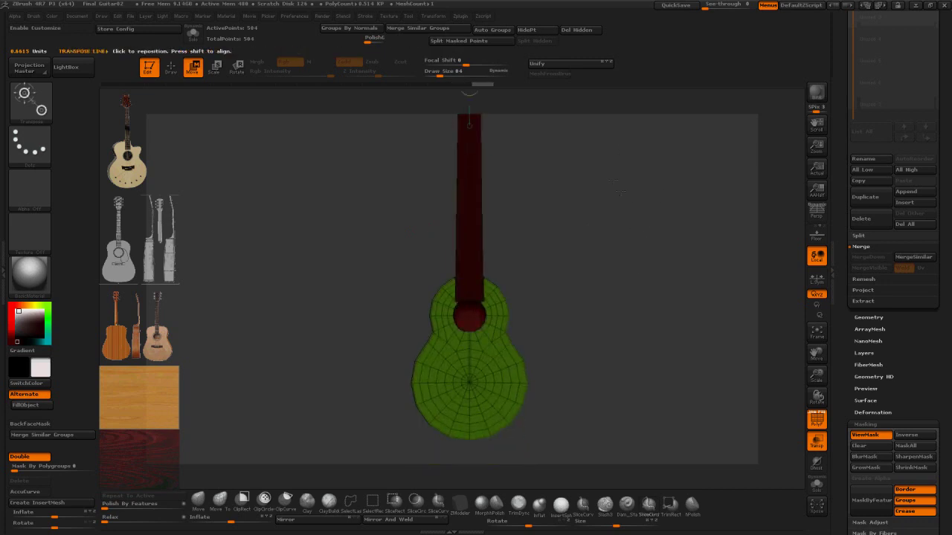
left_click_drag(620, 192, 660, 256, "ctrl")
Step: Regroup the merged guitar's polygons with Groups By Normals
mouse_move(582, 213)
left_mouse_down()
mouse_move(525, 214)
mouse_move(564, 211)
left_mouse_up()
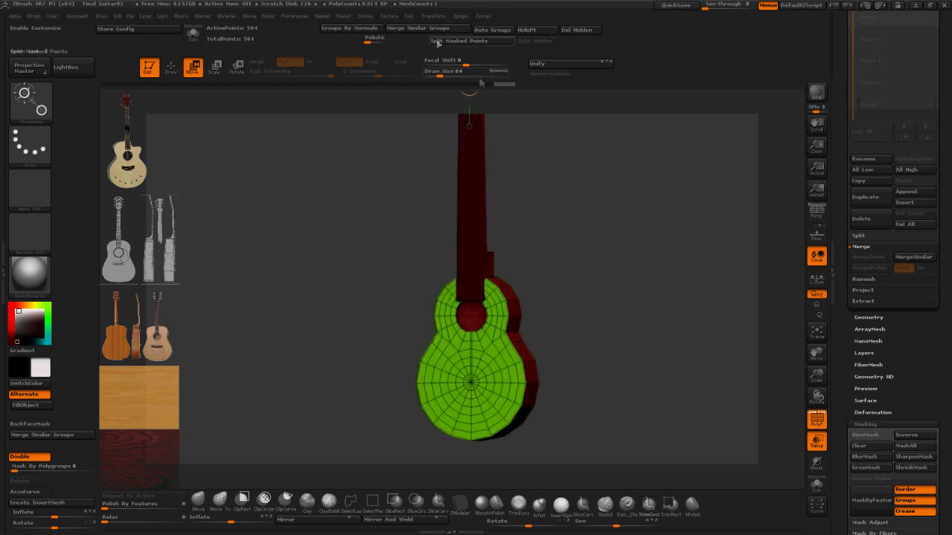
left_click_drag(848, 355, 851, 267)
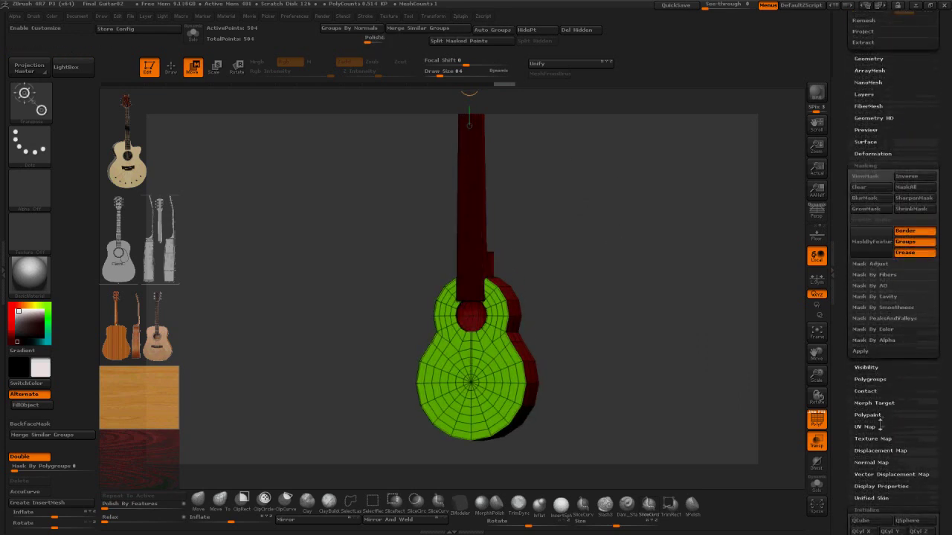
left_click(869, 380)
left_click(879, 388)
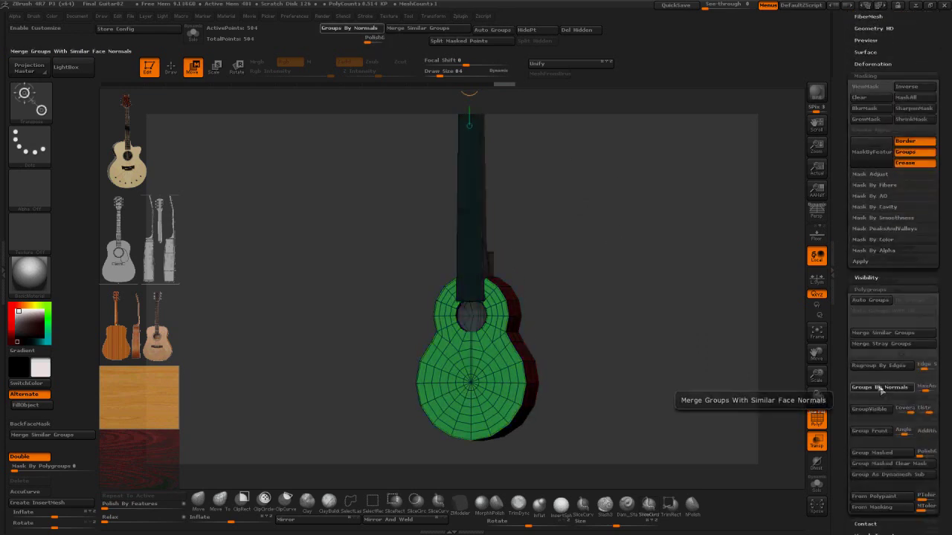
mouse_move(703, 318)
left_mouse_down()
mouse_move(543, 327)
mouse_move(595, 312)
mouse_move(755, 305)
mouse_move(746, 303)
left_mouse_up()
Step: Examine ZModeler's edge actions and the Crease settings in the guitar's geometry options
key("f")
key("shift+d")
key("q")
key("space")
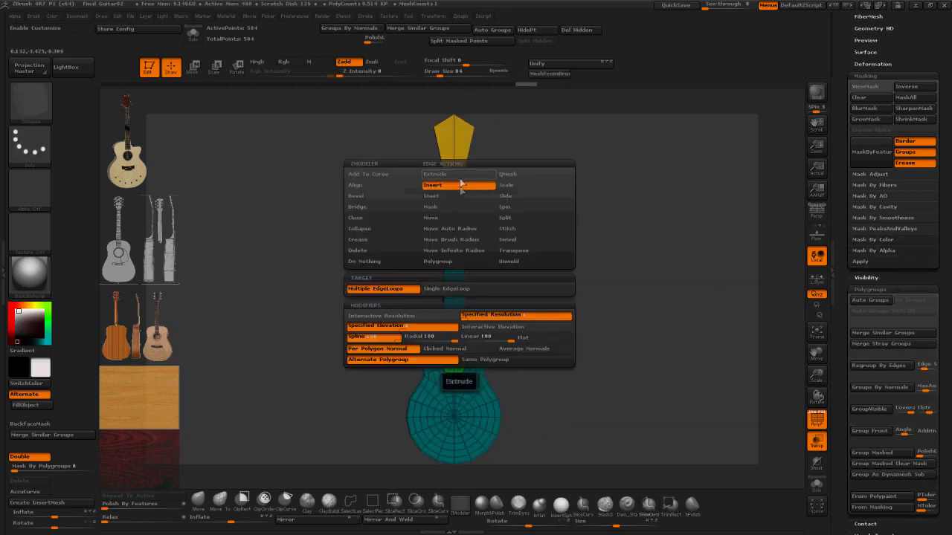
left_click(408, 266)
mouse_move(654, 223)
left_mouse_down()
mouse_move(556, 213)
mouse_move(653, 212)
left_mouse_up()
left_click_drag(843, 158, 845, 520)
left_click(867, 332)
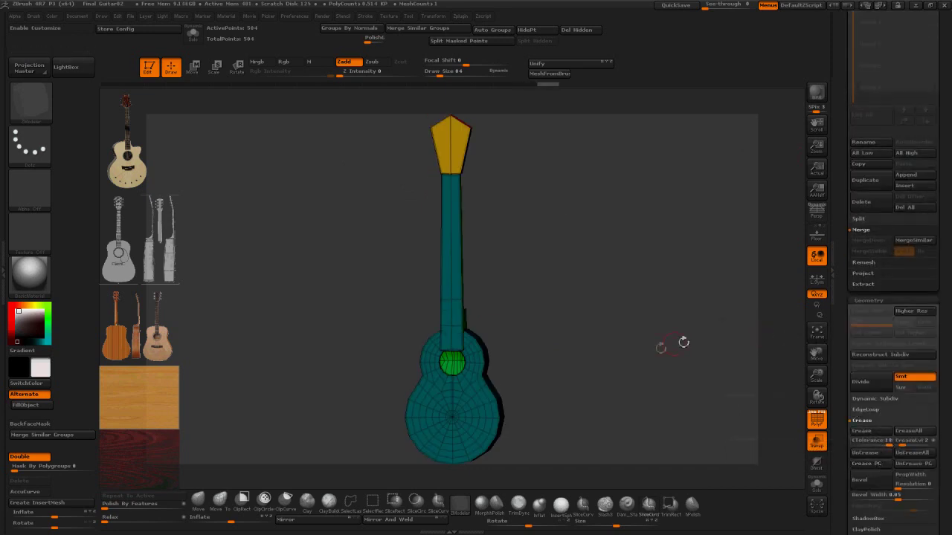
left_click_drag(682, 342, 671, 325)
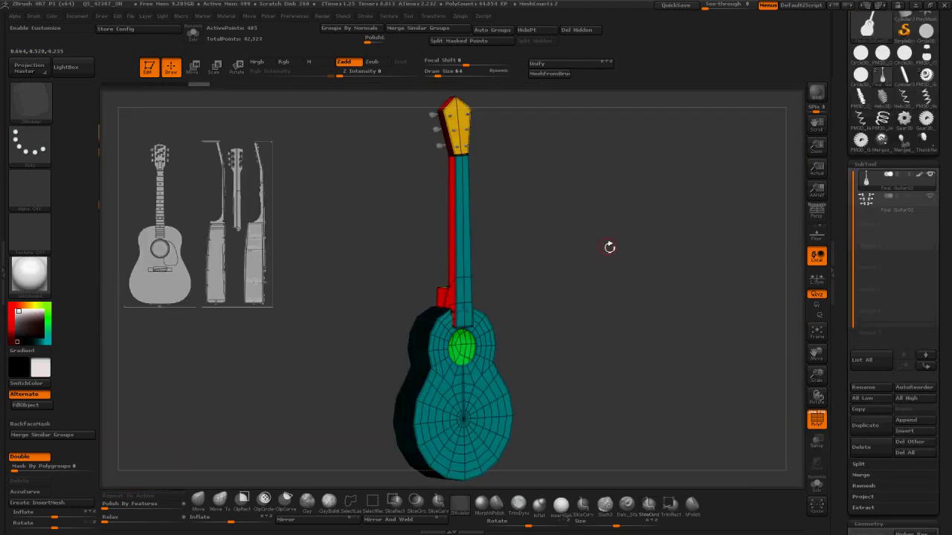
Step: Raise the neck's flat front face slightly as a fretboard with ZModeler's QMesh action, using Flat Inner as the target
left_click_drag(609, 247, 480, 238)
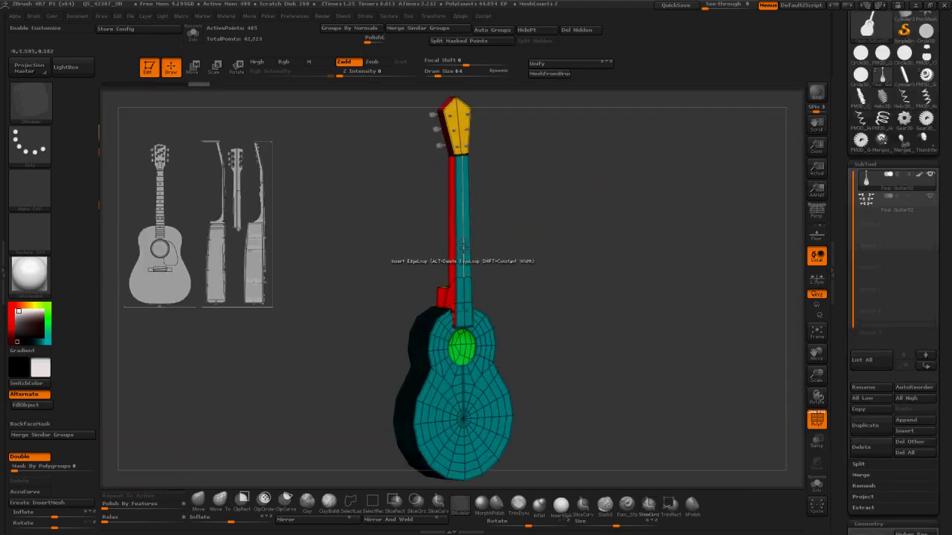
key("b")
key("z")
key("m")
key("space")
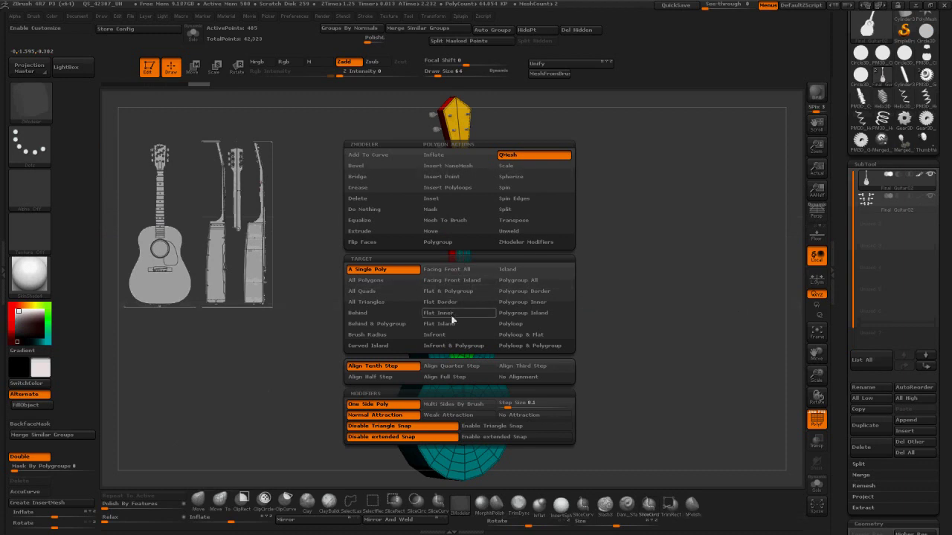
left_click(452, 318)
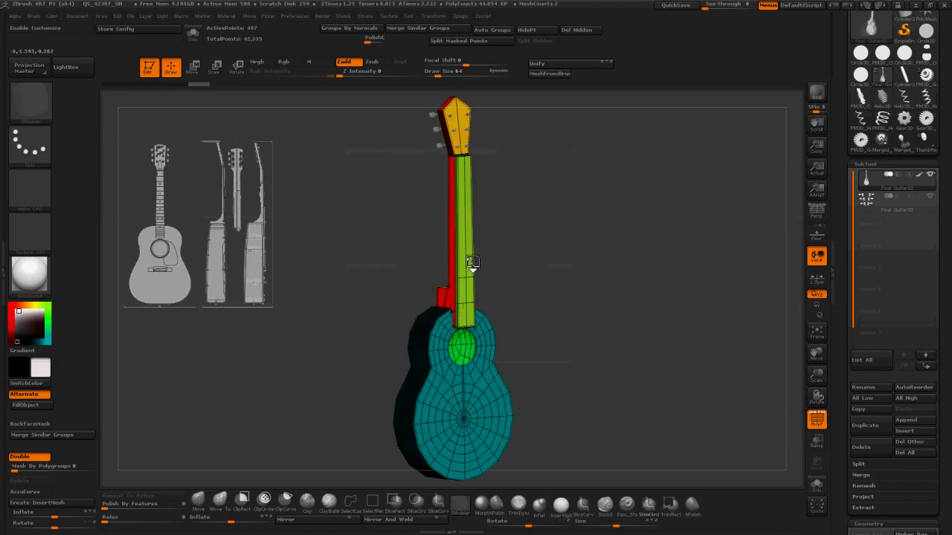
mouse_move(471, 260)
left_mouse_down()
mouse_move(486, 265)
mouse_move(476, 262)
left_mouse_up()
Step: Isolate the fretboard's polygroup in Solo view, split it off as its own subtool and duplicate it
left_click(474, 232, "ctrl+shift")
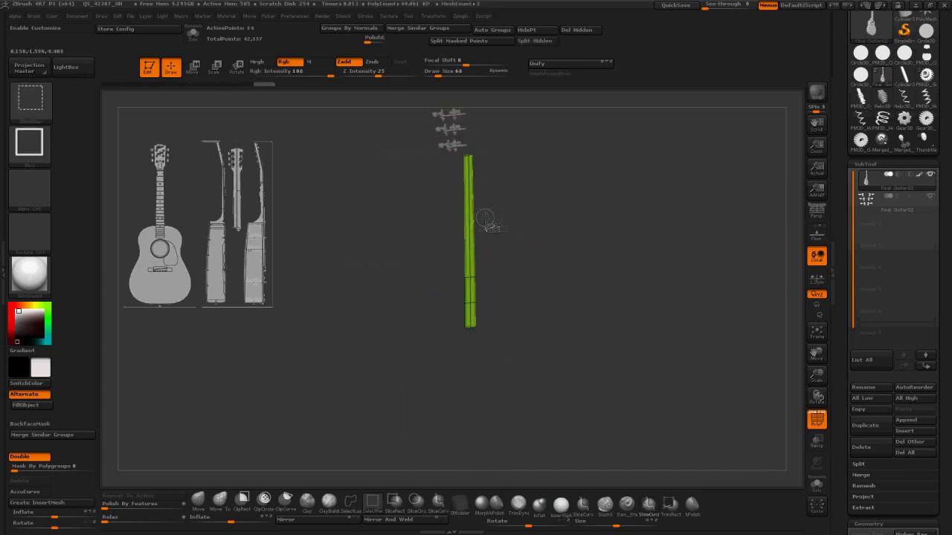
left_click(817, 485)
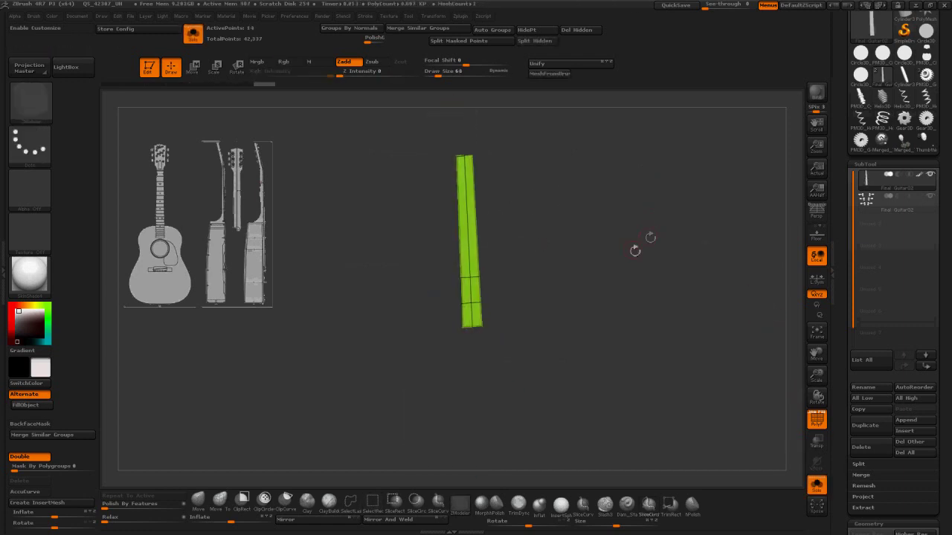
left_click_drag(635, 251, 616, 242)
left_click(541, 42)
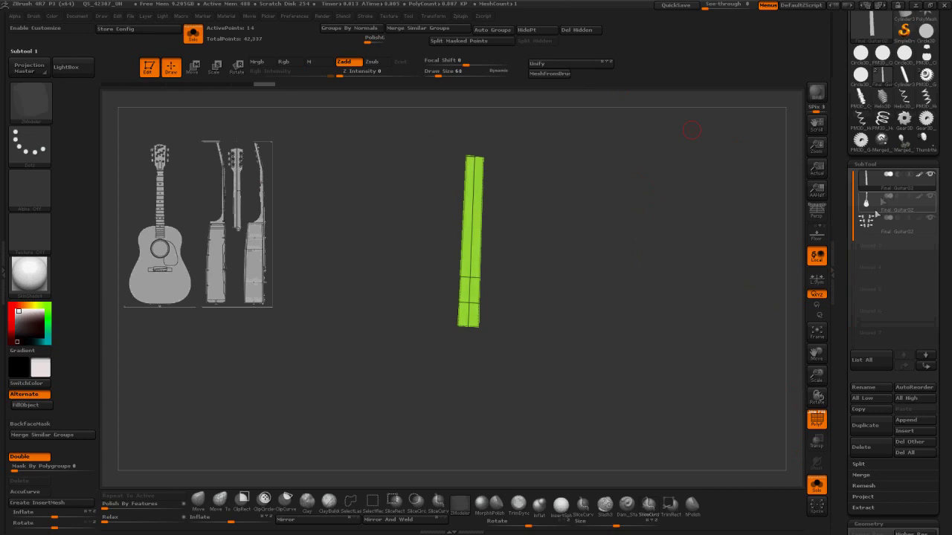
left_click(866, 426)
Step: Divide the fretboard to subdivision level 10 with Smt smoothing off, and hide its polyframe
scroll(846, 337, "down", 5)
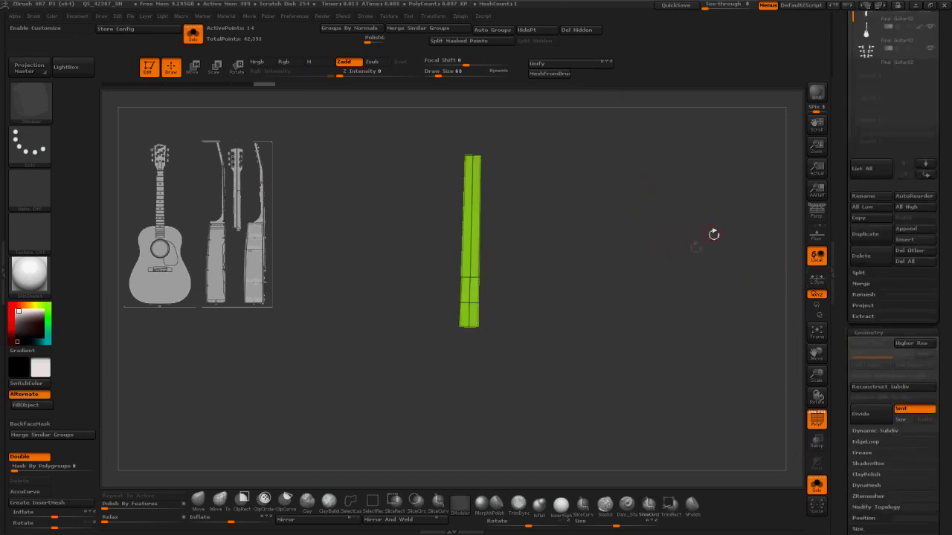
left_click_drag(699, 239, 682, 250, "alt")
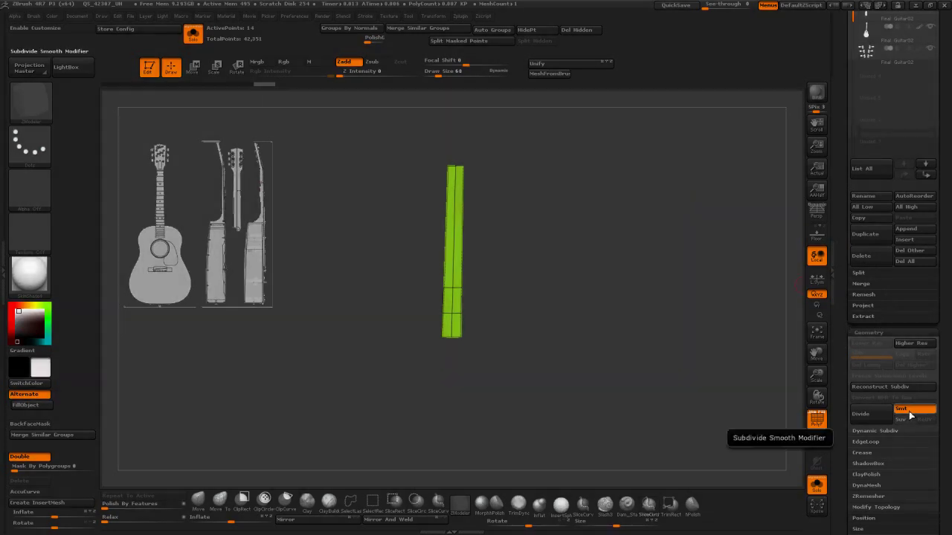
left_click(911, 413)
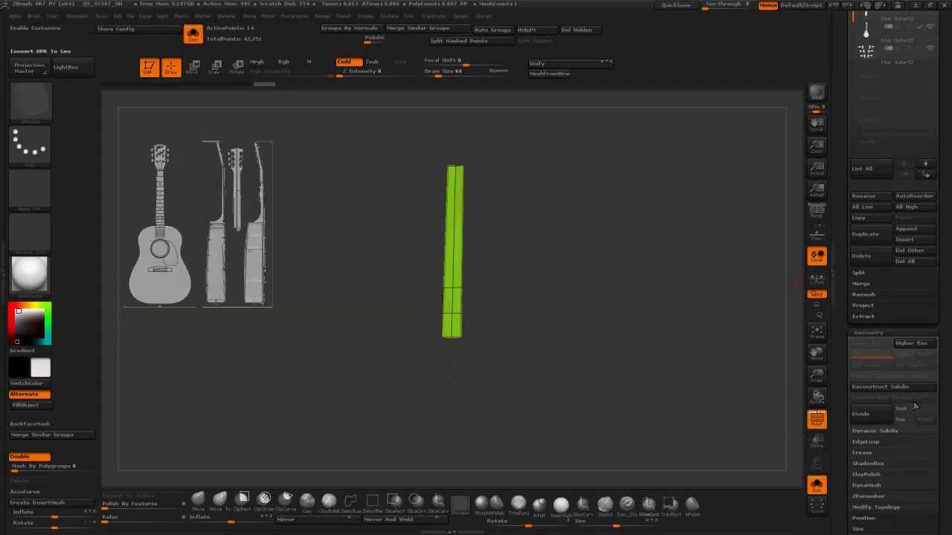
left_click(867, 413)
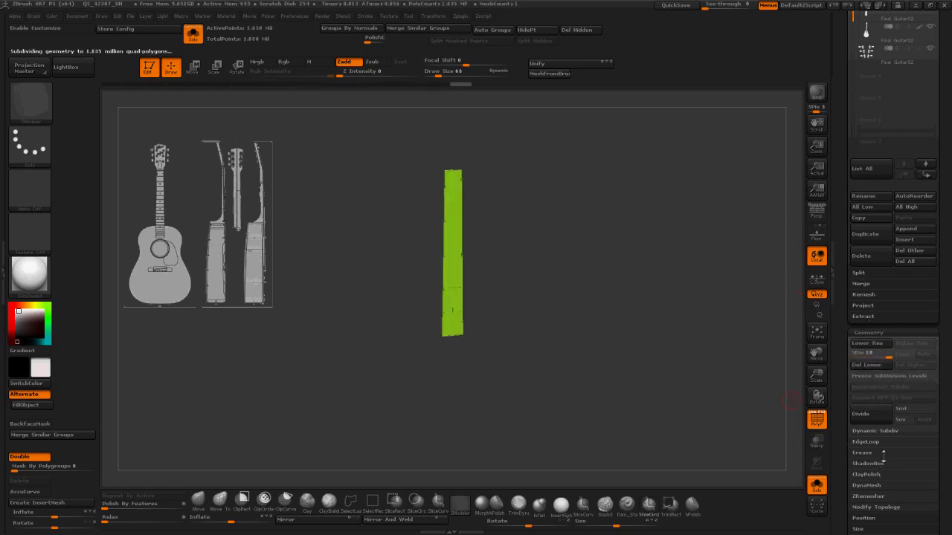
left_click(815, 428)
left_click_drag(620, 273, 645, 265, "alt")
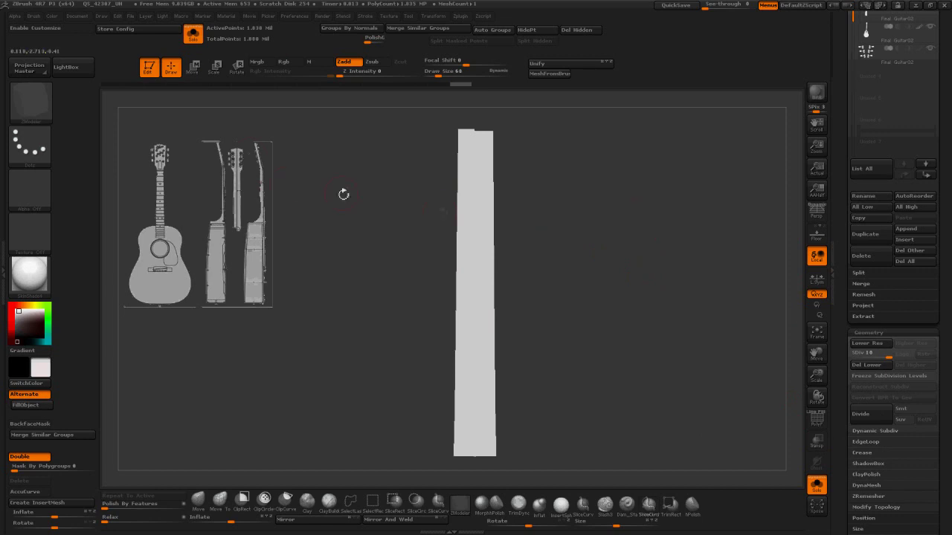
Step: Move the Spotlight blueprint over the fretboard mesh and enlarge it so the front-view neck roughly matches the mesh's width
key("shift+z")
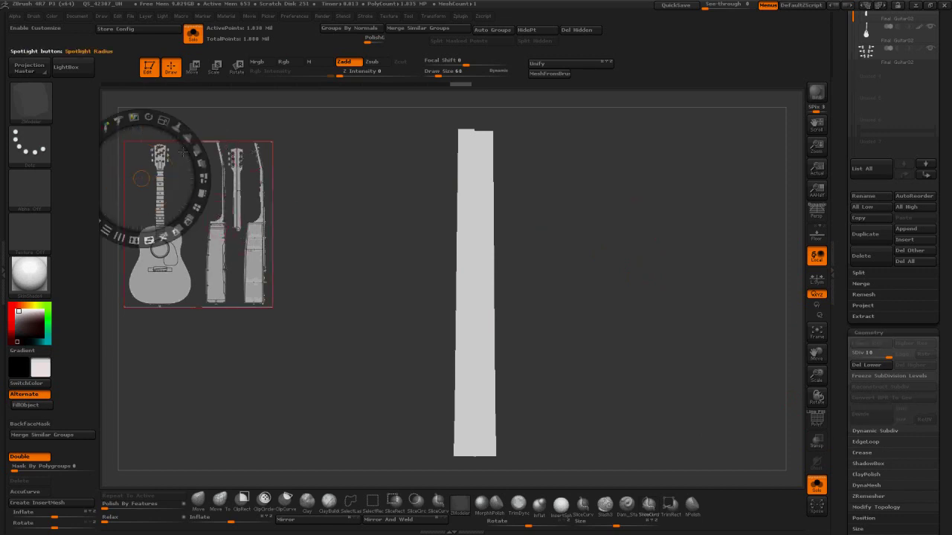
left_click_drag(160, 190, 458, 297)
left_click(290, 330)
left_click(471, 269)
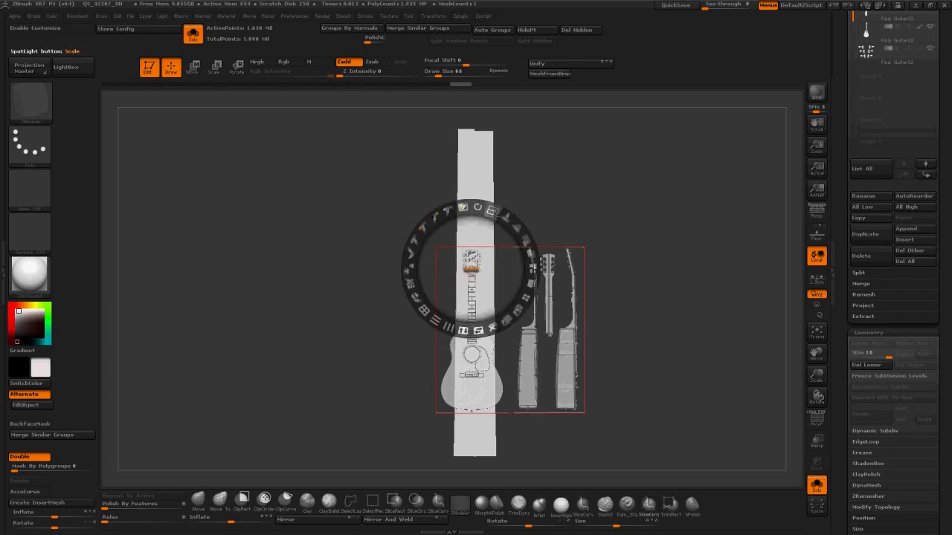
left_click_drag(493, 211, 532, 269)
left_click_drag(558, 362, 560, 198)
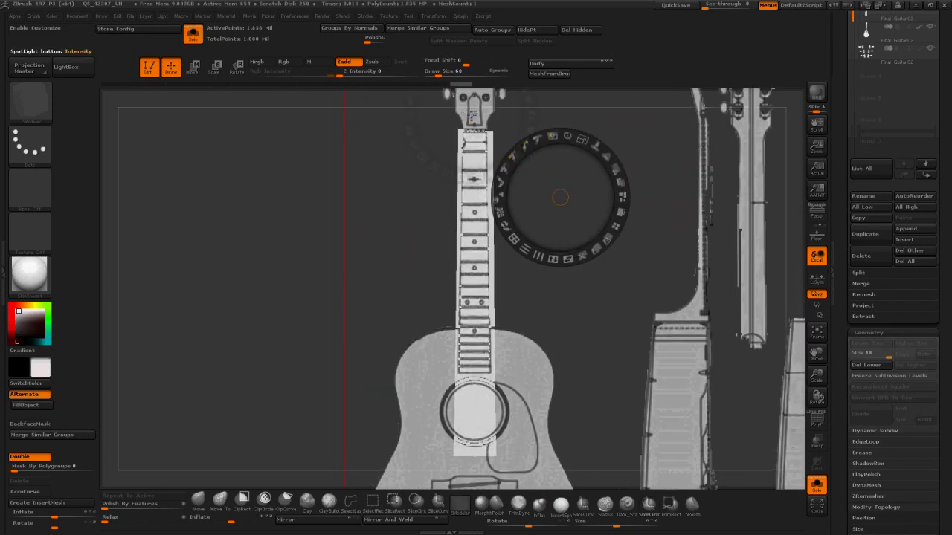
Step: Refine the blueprint's scale and position until the drawn fretboard covers the whole mesh, and exit Spotlight editing
left_click(470, 158)
left_click_drag(492, 101, 508, 113)
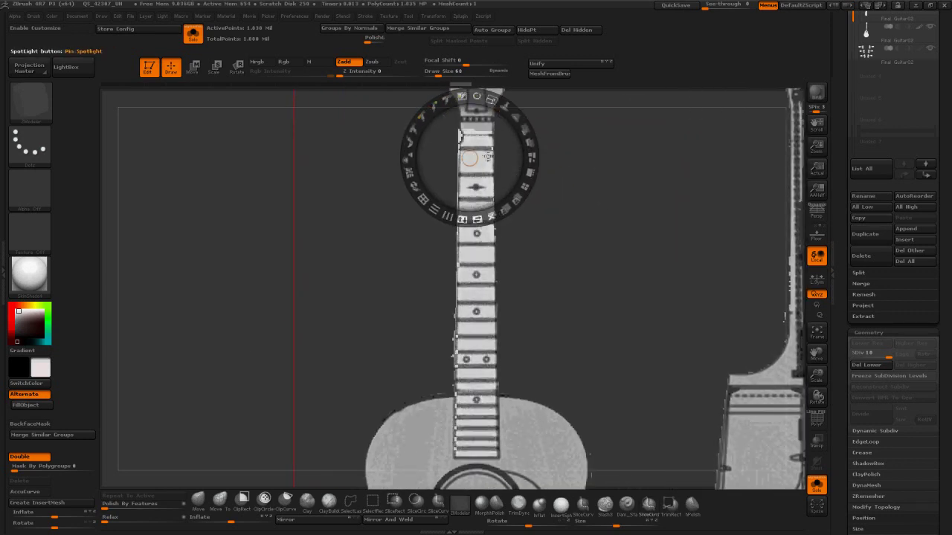
mouse_move(497, 160)
left_mouse_down()
mouse_move(467, 155)
mouse_move(473, 135)
mouse_move(498, 149)
mouse_move(476, 137)
mouse_move(494, 150)
mouse_move(478, 157)
left_mouse_up()
left_click_drag(498, 98, 566, 135)
key("shift+z")
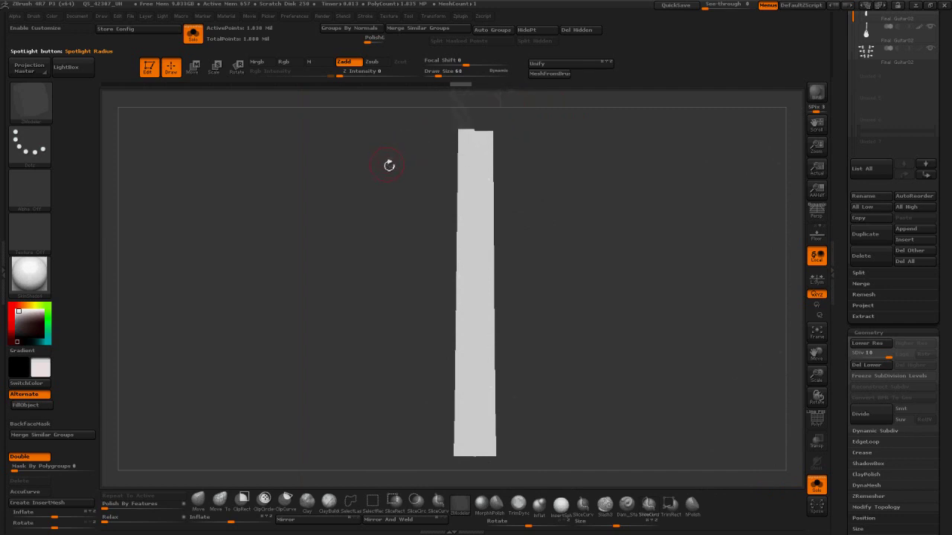
Step: Paint the blueprint's fret markings along the full fretboard using the Standard brush with Mrgb on and Zadd off
key("b")
key("s")
key("t")
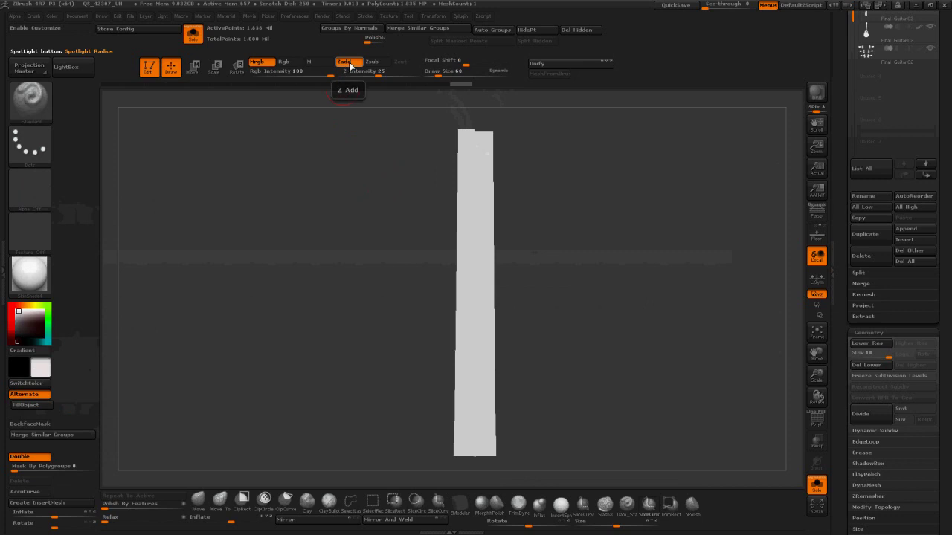
left_click(347, 62)
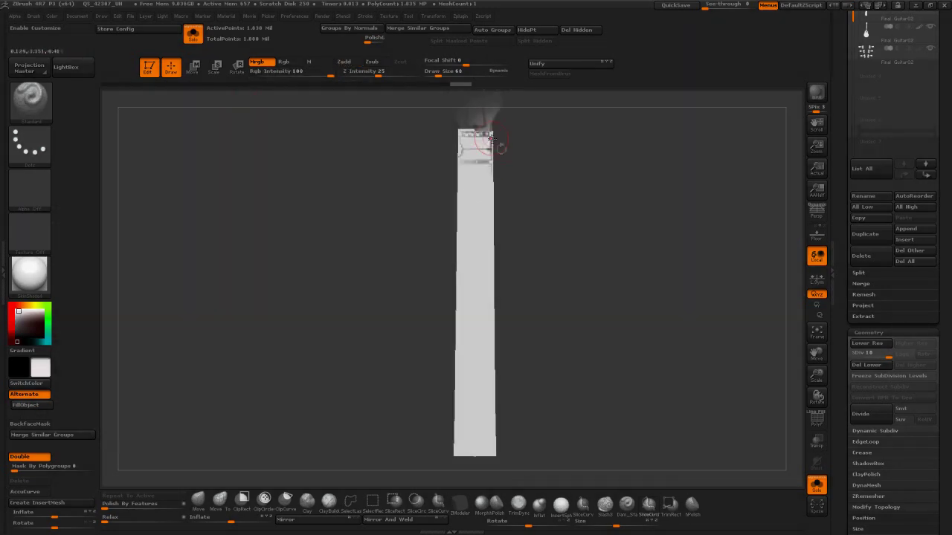
mouse_move(484, 145)
left_mouse_down()
mouse_move(476, 157)
mouse_move(459, 147)
left_mouse_up()
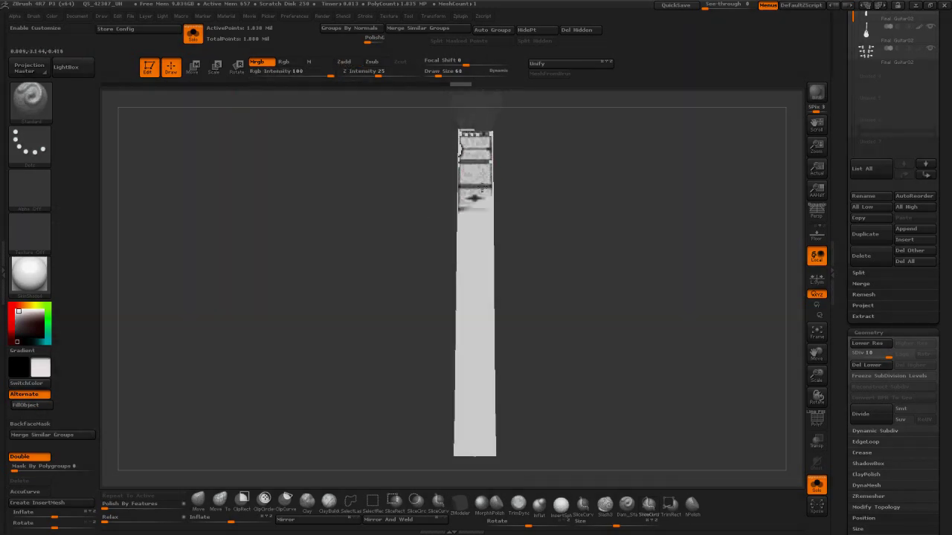
mouse_move(389, 310)
left_mouse_down()
mouse_move(470, 418)
mouse_move(476, 444)
mouse_move(465, 203)
left_mouse_up()
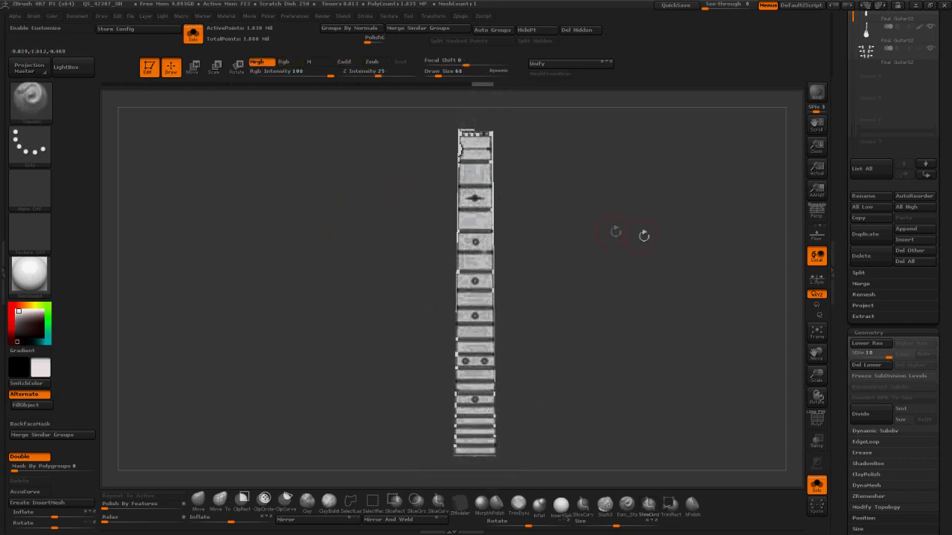
Step: Replace the undivided fretboard copy with a QCube using X, Y and Z resolution of 1
left_click_drag(942, 54, 942, 164)
left_click(898, 120)
left_click_drag(844, 505, 825, 369)
left_click(881, 326)
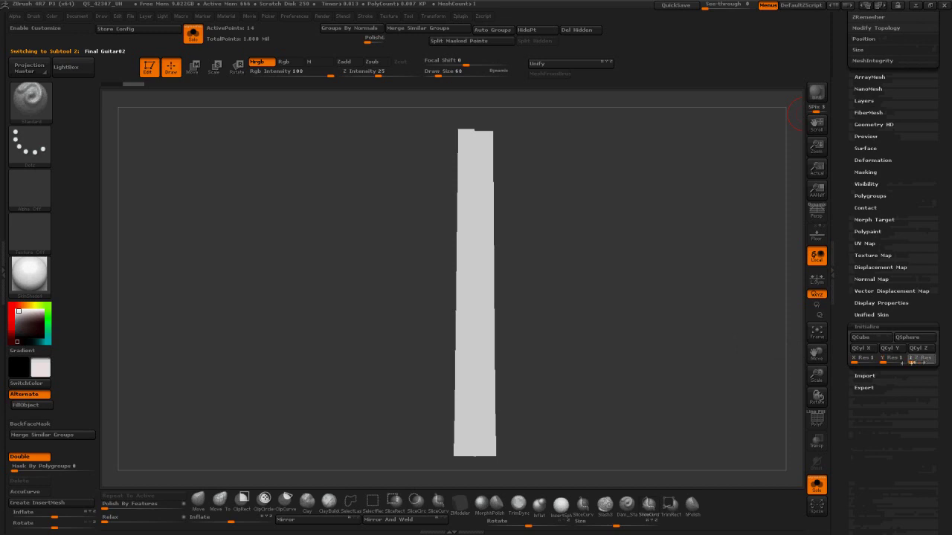
left_click(862, 339)
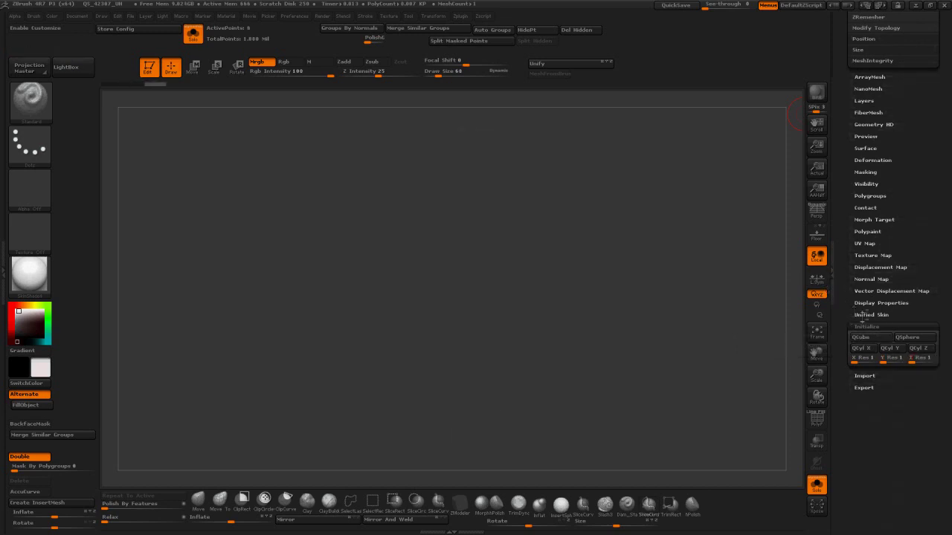
Step: Turn off Solo, enable transparency, and move the cube up to the fretboard's lower end in front view
left_click(816, 485)
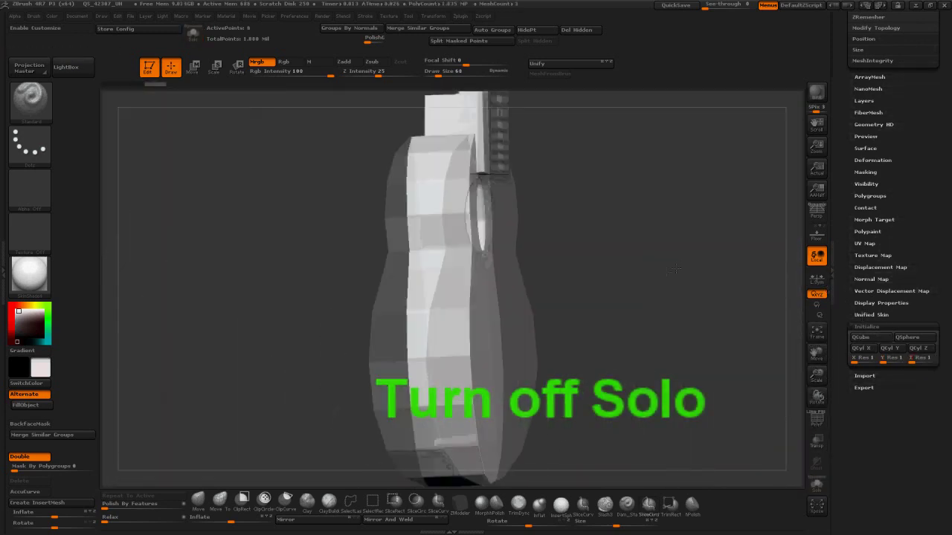
left_click_drag(675, 270, 640, 274)
left_click(816, 442)
left_click_drag(751, 347, 732, 389, "shift")
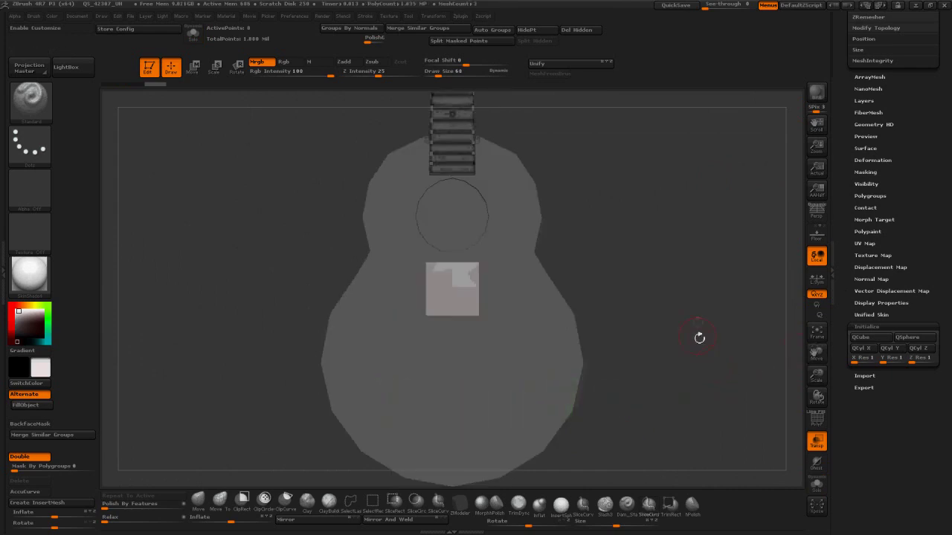
key("w")
left_click(467, 309)
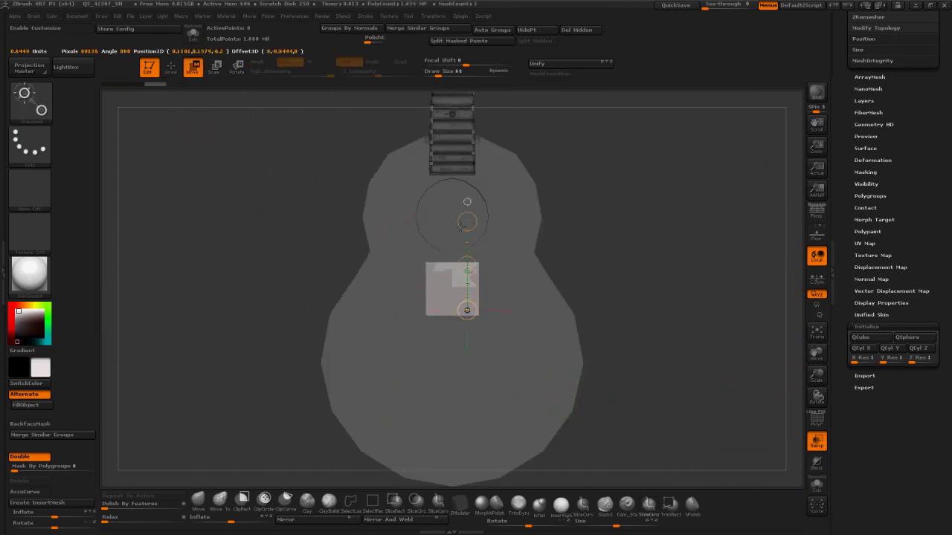
left_click_drag(466, 266, 467, 123)
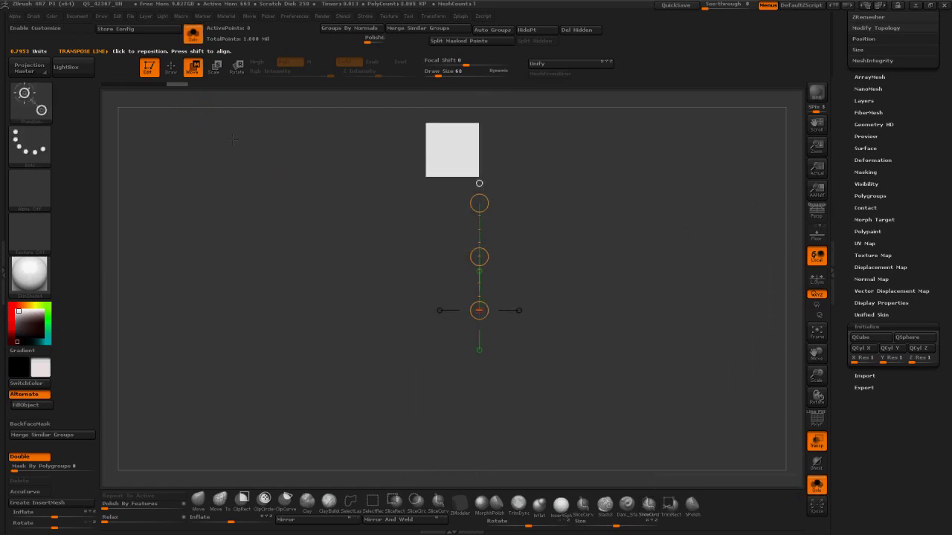
Step: Mask one side of the cube and move the opposite side inward to thin it into a narrow slab
key("ctrl")
mouse_move(416, 182)
left_mouse_down("ctrl")
mouse_move(437, 195)
mouse_move(461, 180)
left_mouse_up("ctrl")
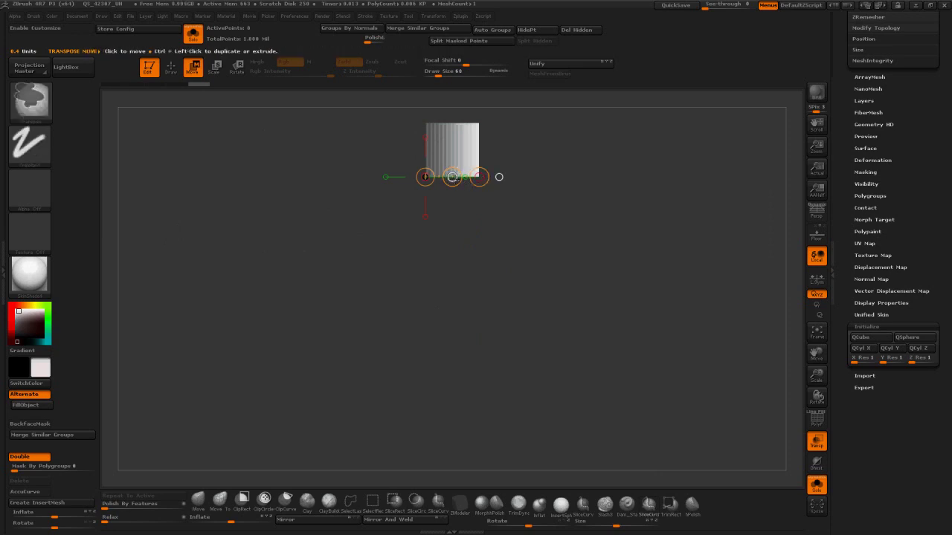
left_click_drag(452, 177, 412, 180)
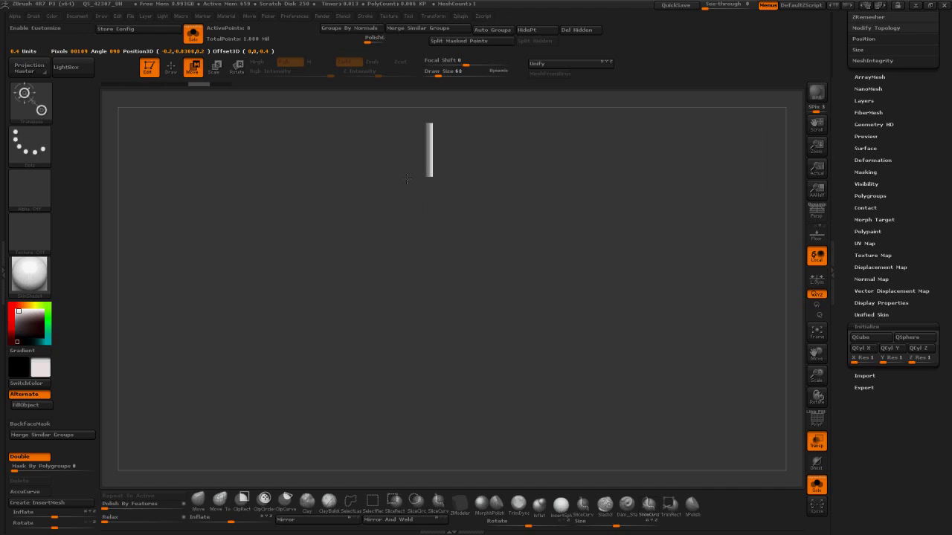
left_click_drag(404, 178, 456, 180)
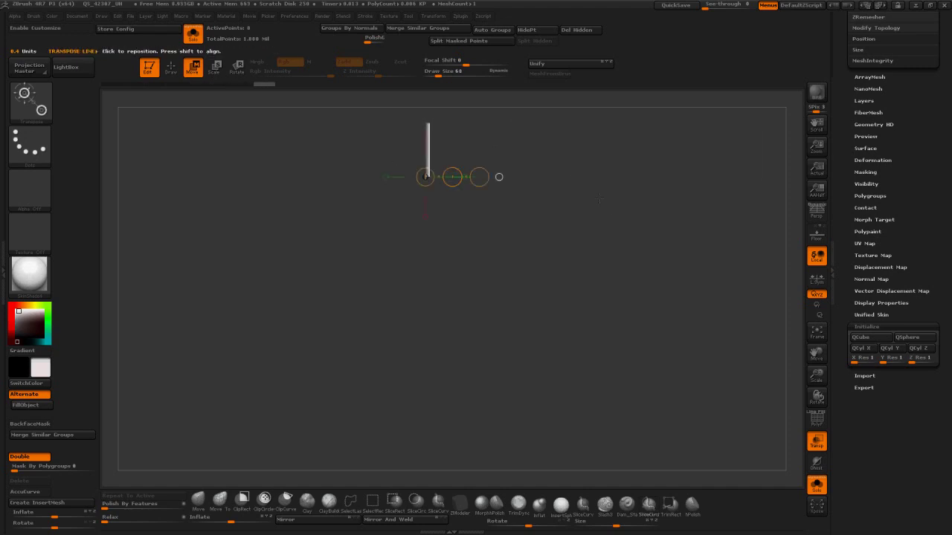
Step: View the slab's broad face and collapse its height into a thin fret strip by masking its lower edge
left_click_drag(600, 199, 577, 217)
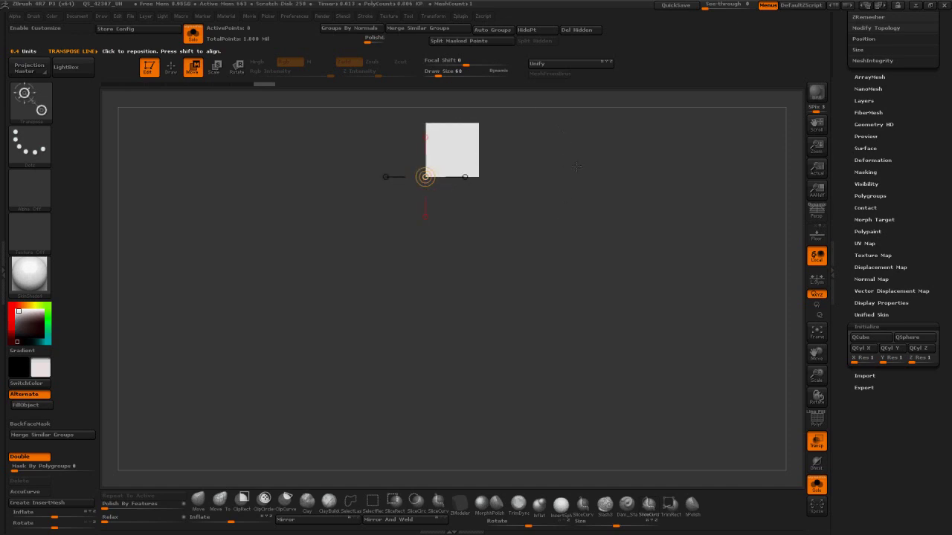
left_click_drag(479, 177, 479, 103)
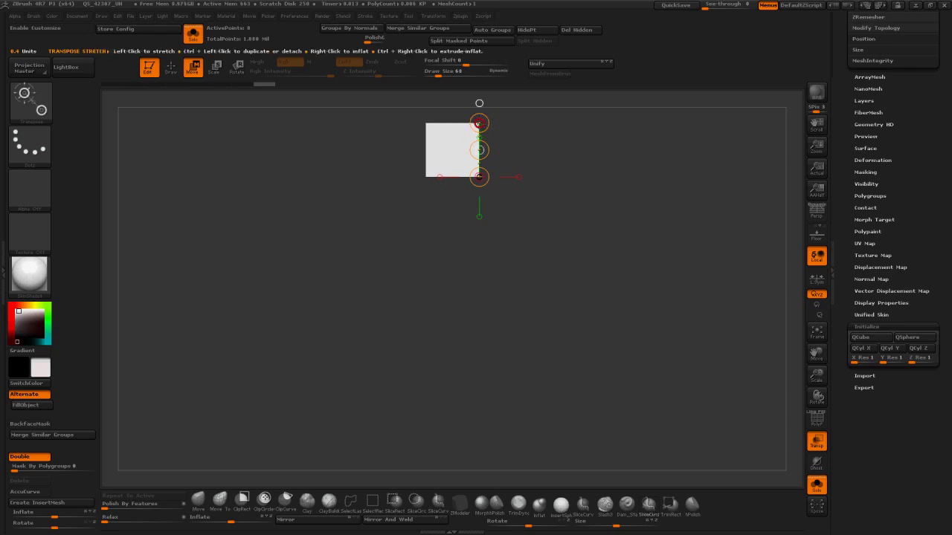
mouse_move(407, 207)
left_mouse_down("ctrl")
mouse_move(411, 177)
mouse_move(501, 168)
mouse_move(482, 172)
mouse_move(487, 202)
left_mouse_up("ctrl")
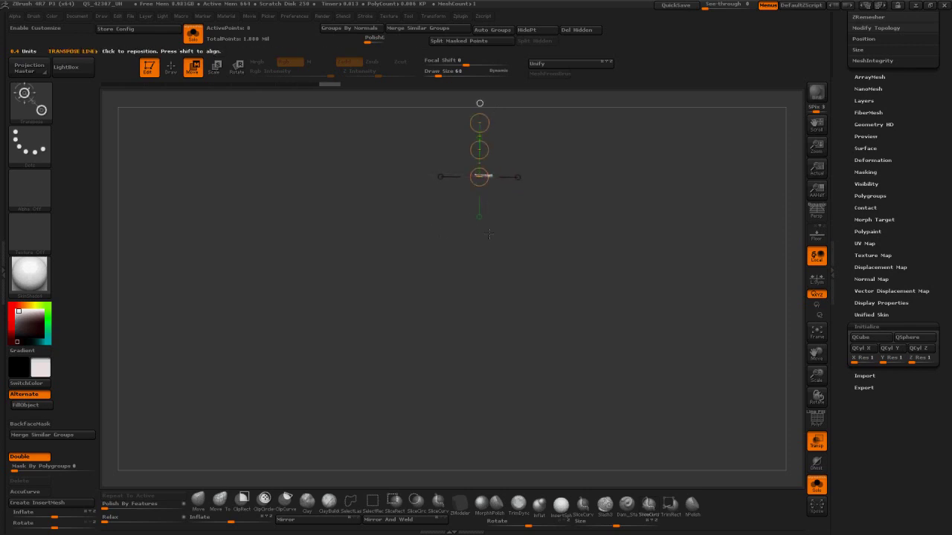
Step: Reduce the strip's cross-section further by masking one edge and moving the opposite side inward
left_click(816, 332)
left_click(815, 332)
left_click_drag(793, 327, 639, 316)
left_click_drag(318, 361, 587, 361)
left_click_drag(634, 274, 637, 292, "ctrl")
left_click_drag(584, 280, 569, 280, "ctrl")
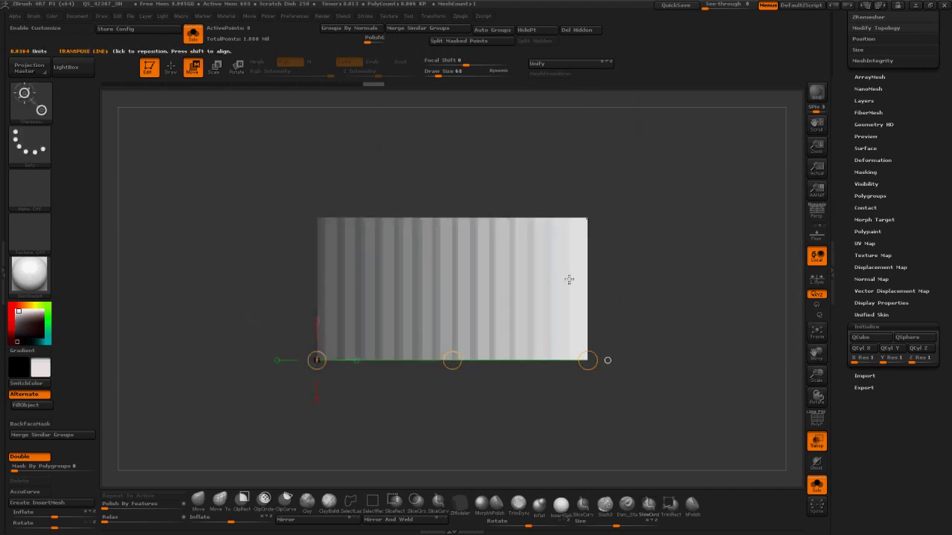
left_click_drag(453, 361, 297, 362, "shift")
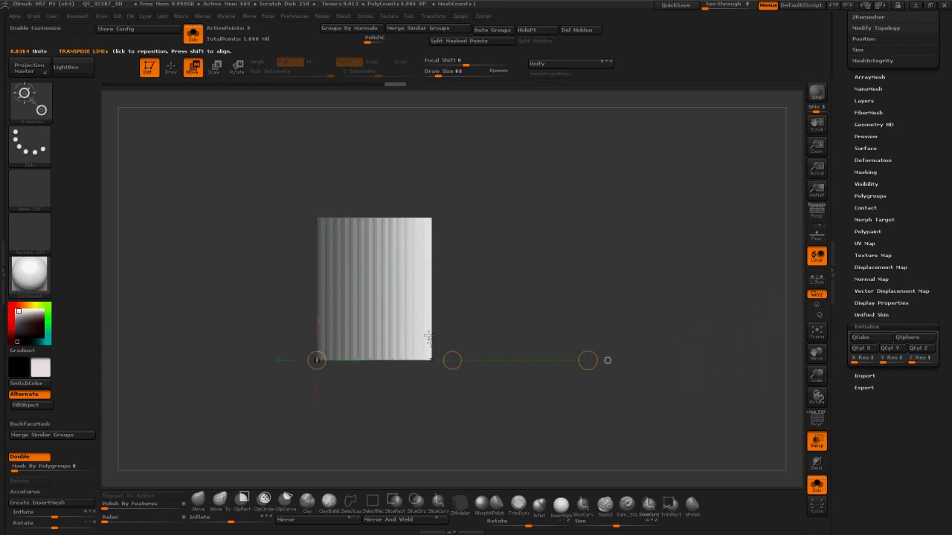
left_click_drag(483, 307, 493, 316, "ctrl")
left_click_drag(374, 356, 374, 223, "ctrl")
left_click_drag(432, 361, 432, 196)
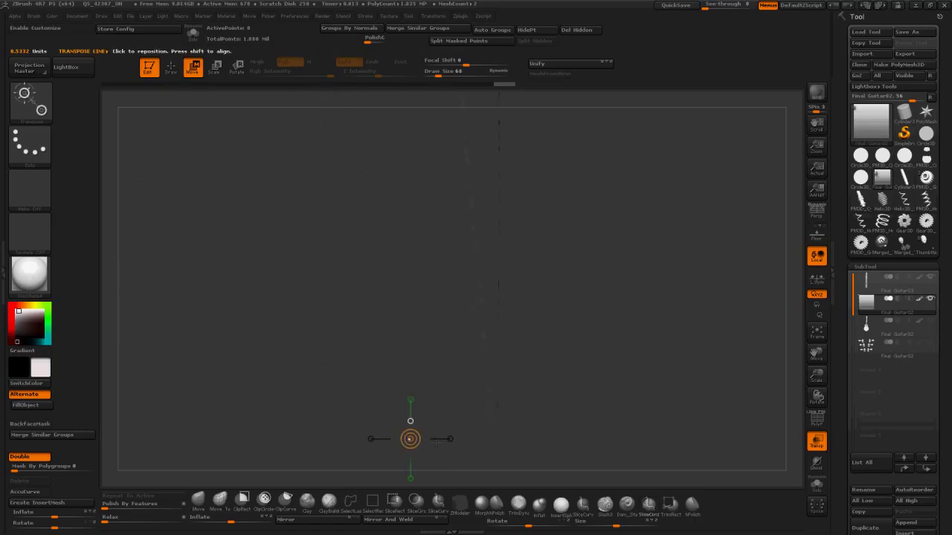
Step: Align a transpose line with the fret strip and move a copy of it straight onto the fretboard's front surface
left_click_drag(411, 440, 410, 360)
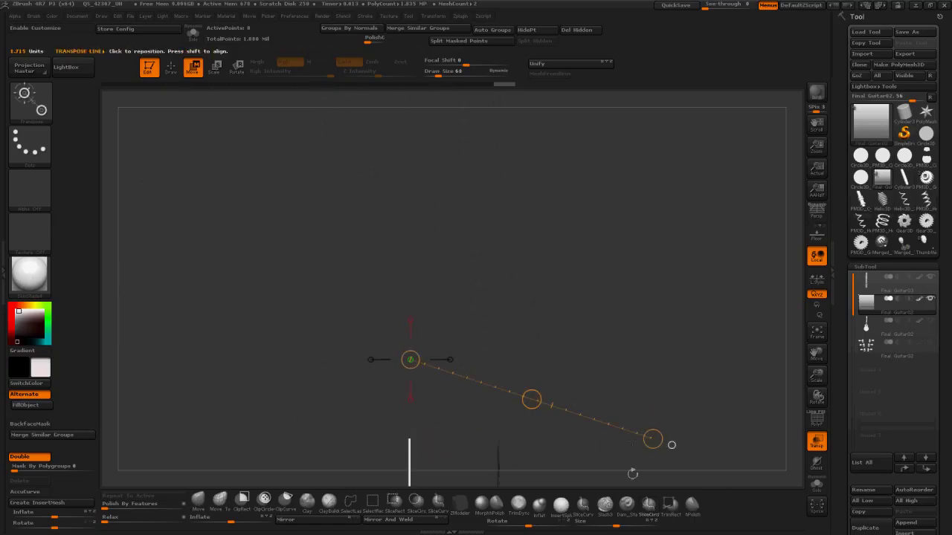
left_click_drag(652, 439, 720, 360)
left_click_drag(564, 360, 563, 452)
left_click_drag(595, 376, 618, 413)
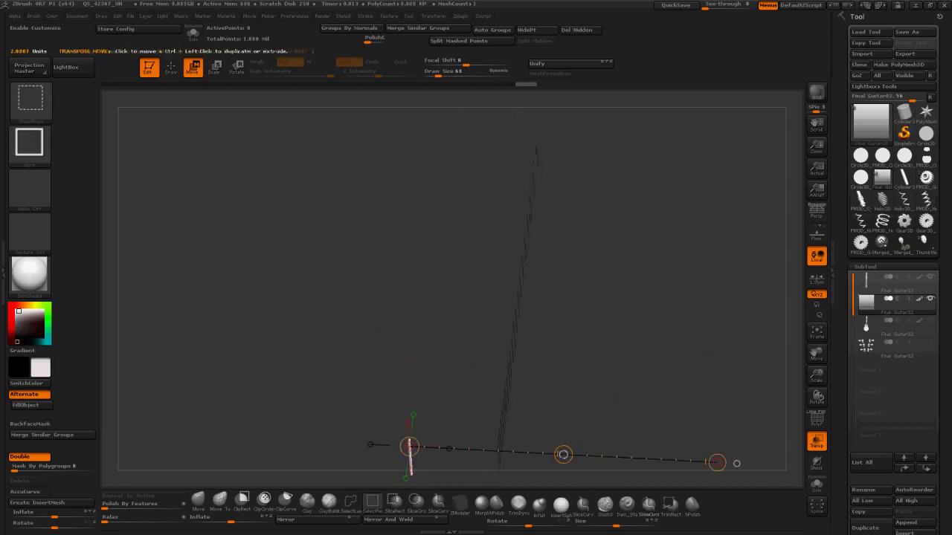
left_click_drag(562, 454, 652, 455, "ctrl+shift")
mouse_move(744, 416)
left_mouse_down()
mouse_move(677, 357)
mouse_move(661, 362)
mouse_move(712, 364)
left_mouse_up()
left_click_drag(563, 440, 566, 440)
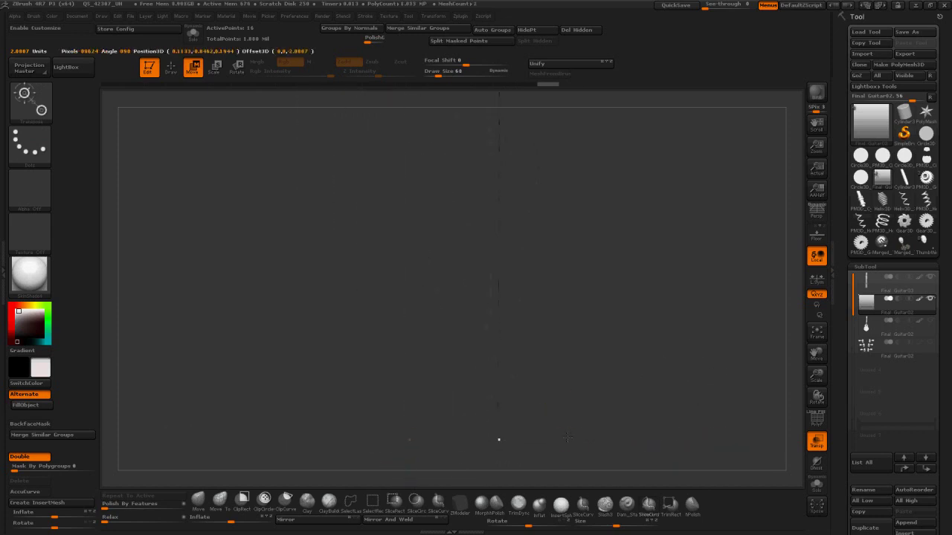
Step: Duplicate the fret repeatedly up the neck, aligning each copy with a painted fret line as far as the nut
left_click_drag(480, 334, 400, 278)
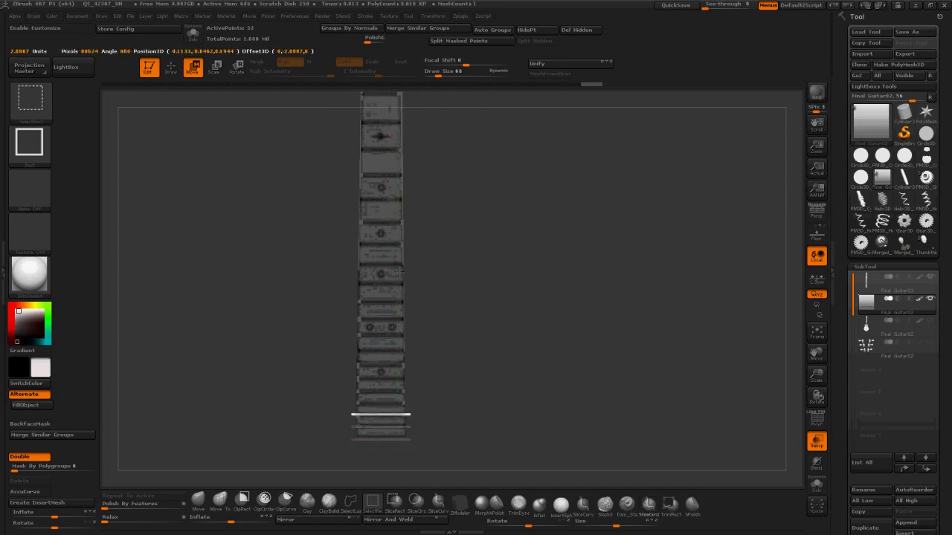
left_click_drag(398, 285, 398, 274, "ctrl+shift")
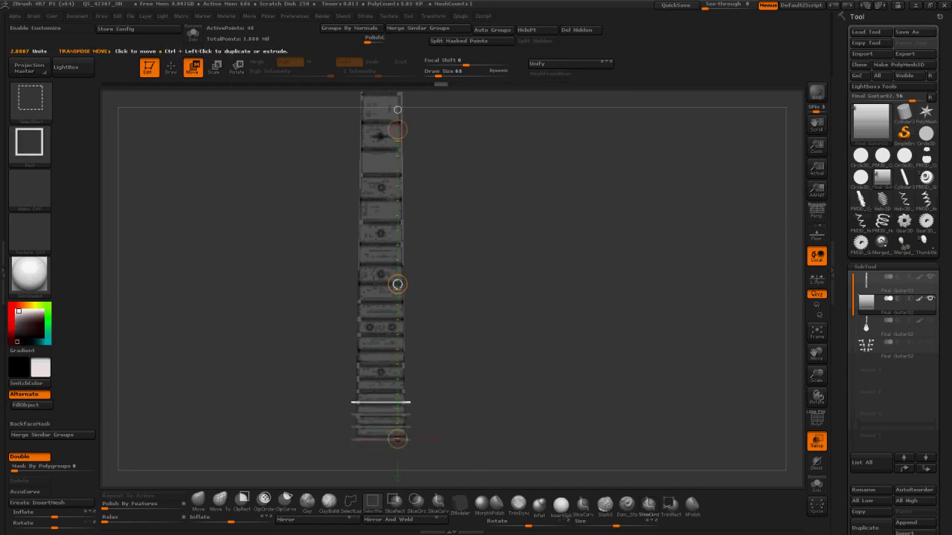
key("1")
key("1")
left_click_drag(400, 281, 398, 259, "ctrl")
left_click_drag(498, 148, 504, 251, "alt")
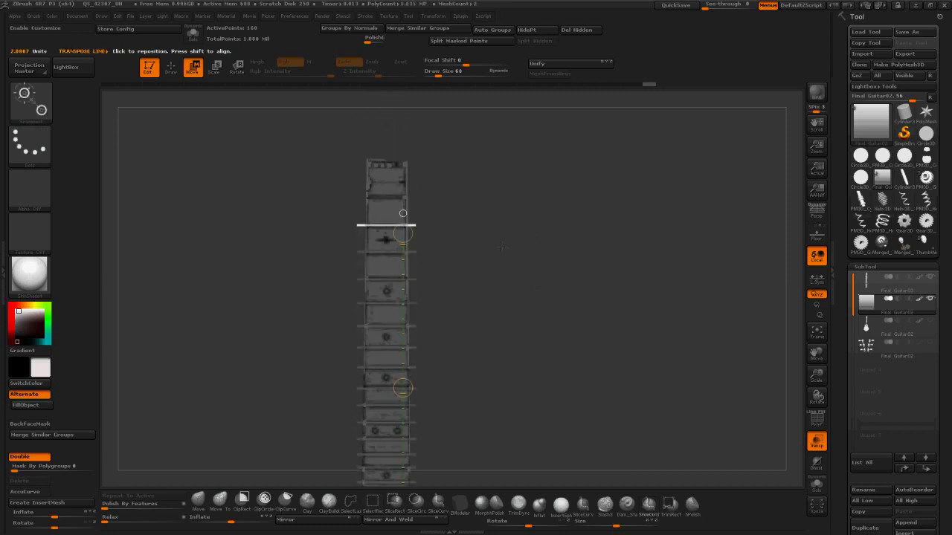
left_click_drag(404, 388, 404, 363, "ctrl+shift")
mouse_move(403, 233)
left_mouse_down()
mouse_move(402, 388)
mouse_move(403, 357)
left_mouse_up()
Step: Return to Draw mode and display the polyframe on the complete set of frets
key("q")
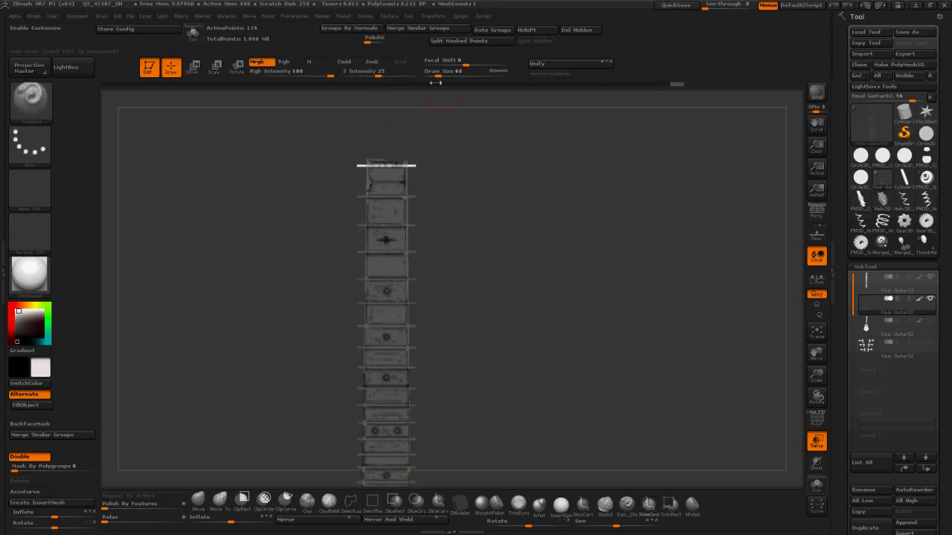
left_click_drag(611, 393, 630, 311, "alt")
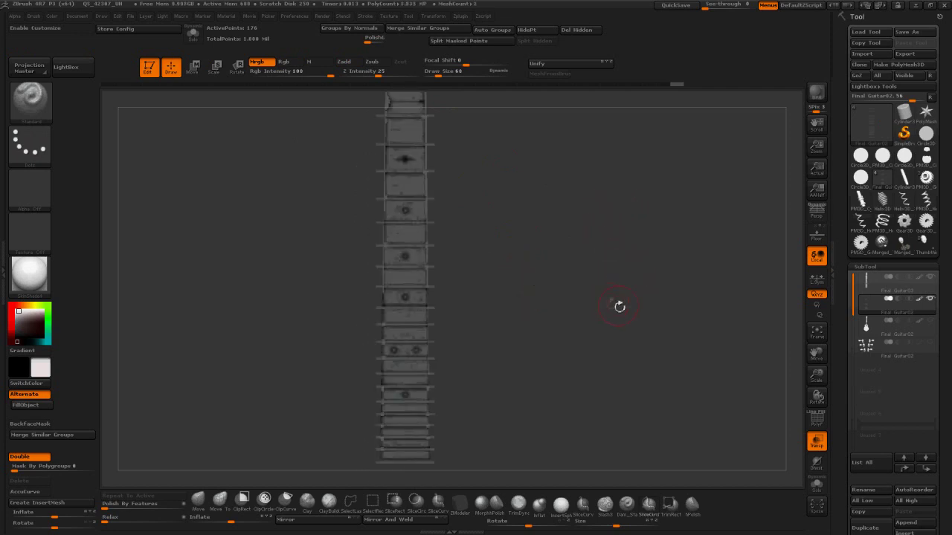
key("ctrl+shift")
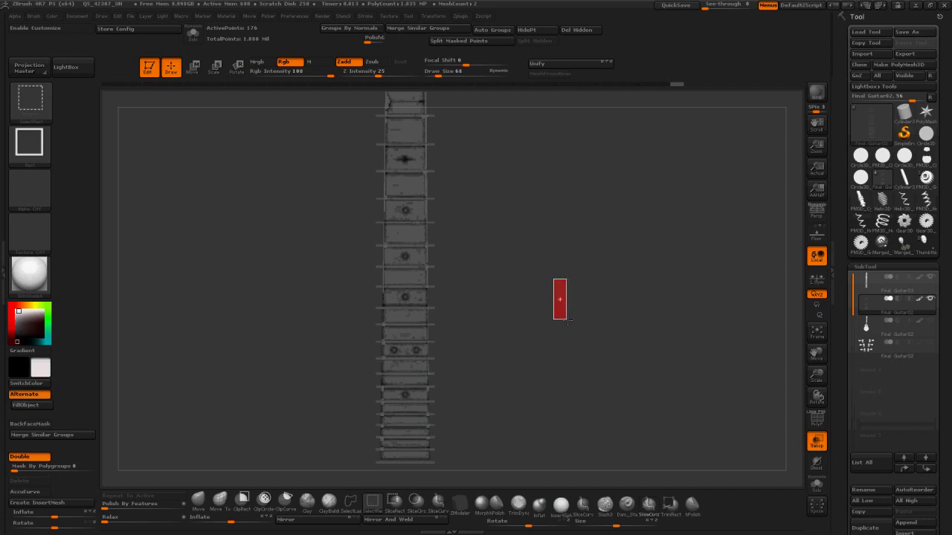
left_click_drag(553, 279, 567, 321, "ctrl+alt+shift")
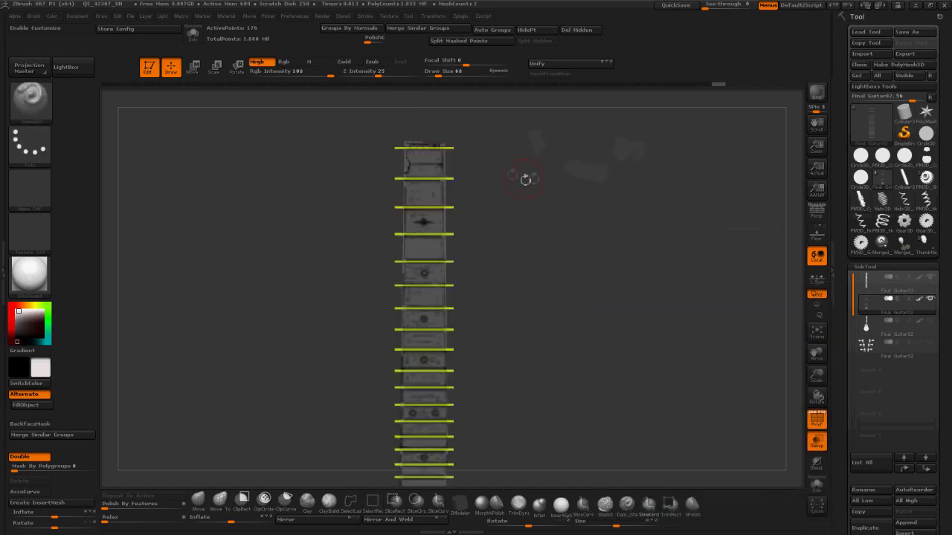
left_click(287, 502)
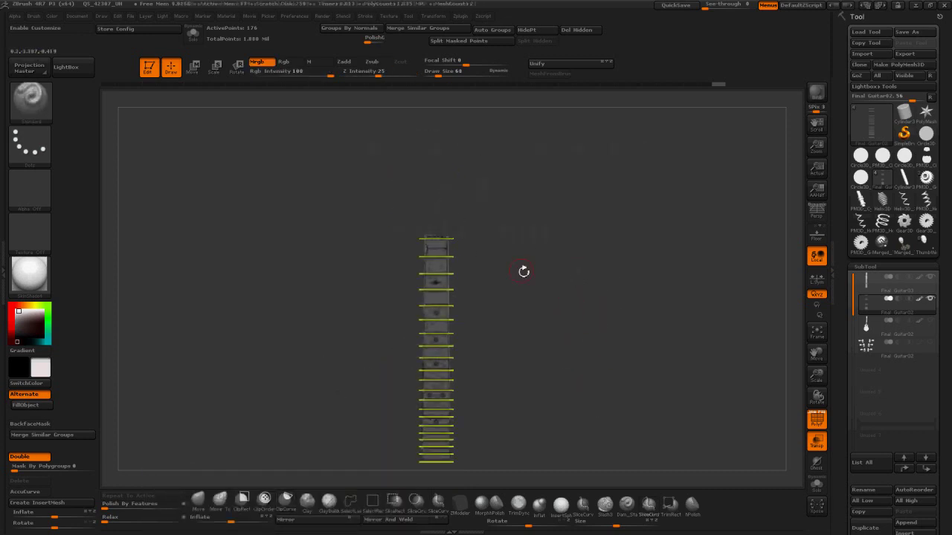
Step: Set the clip brush to PolyGroup and trim the overhanging fret ends along both long sides of the fretboard with ClipCurve
key("ctrl+space")
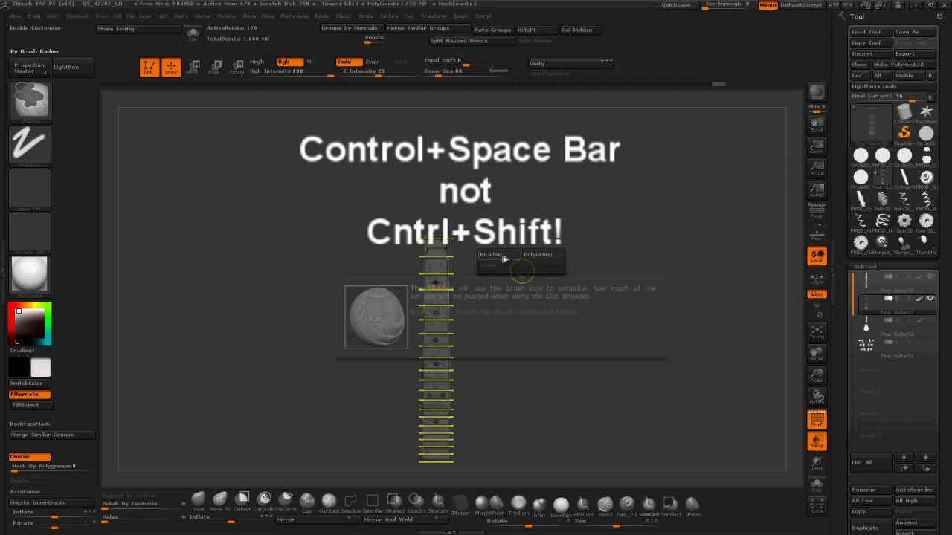
left_click(532, 256)
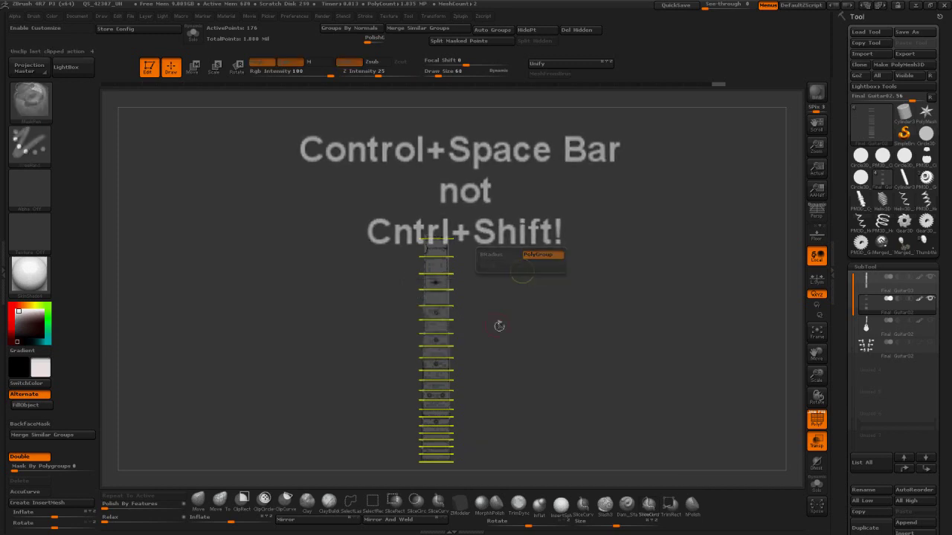
key("ctrl+shift")
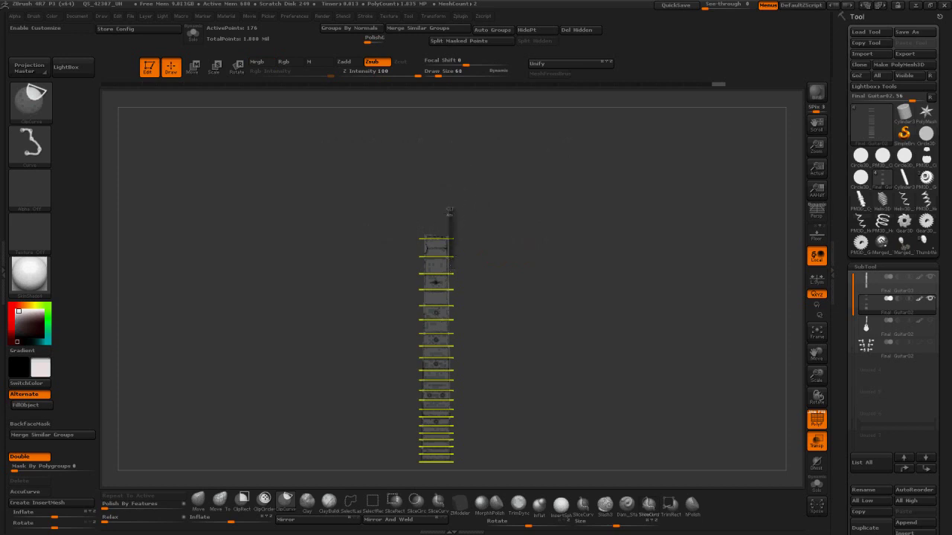
left_click_drag(450, 209, 449, 477, "ctrl+shift")
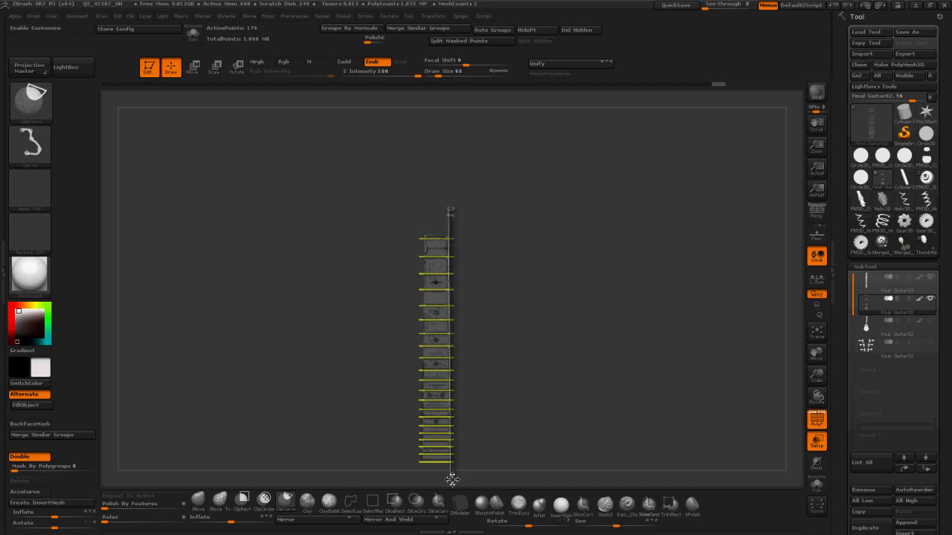
left_click_drag(451, 478, 450, 478, "ctrl+shift")
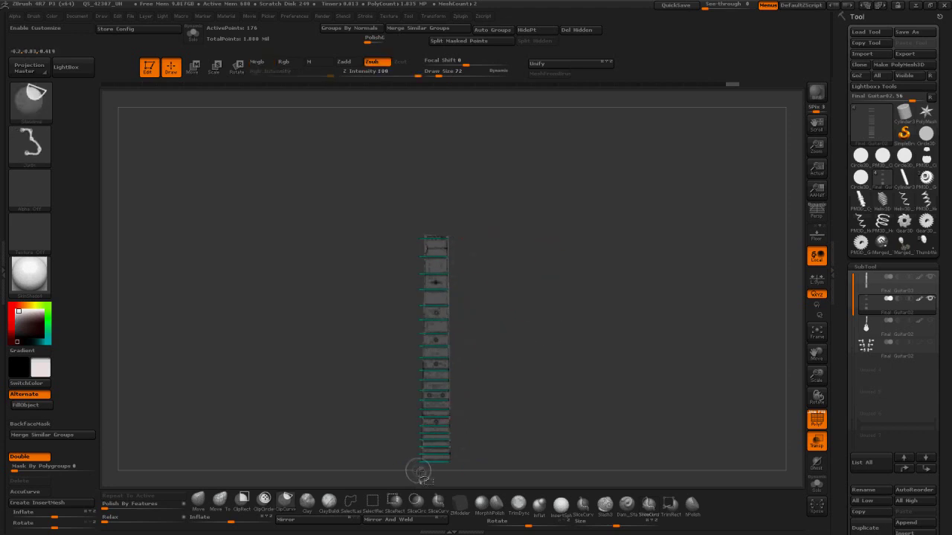
left_click_drag(414, 467, 424, 224, "ctrl+shift")
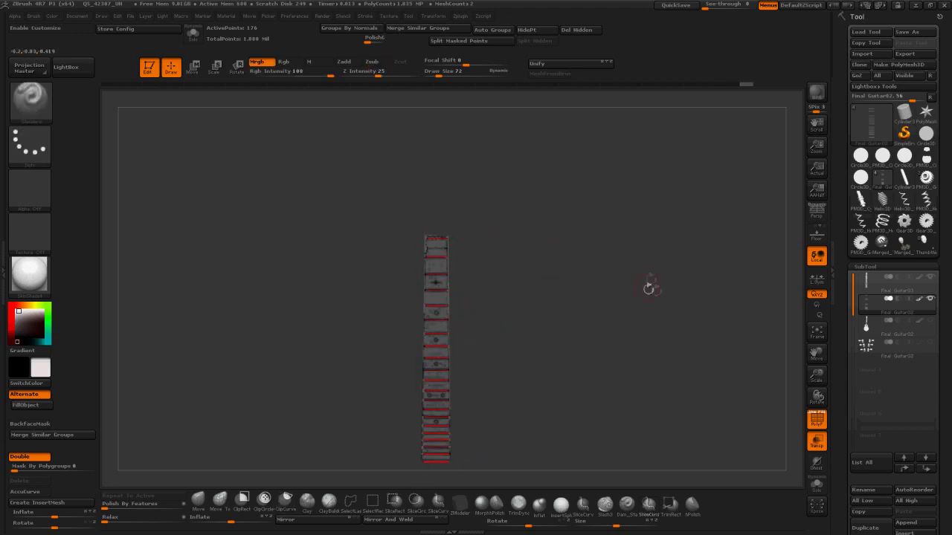
Step: Merge all the trimmed frets into a single polygroup
left_click_drag(649, 285, 401, 459)
left_click_drag(623, 298, 648, 288)
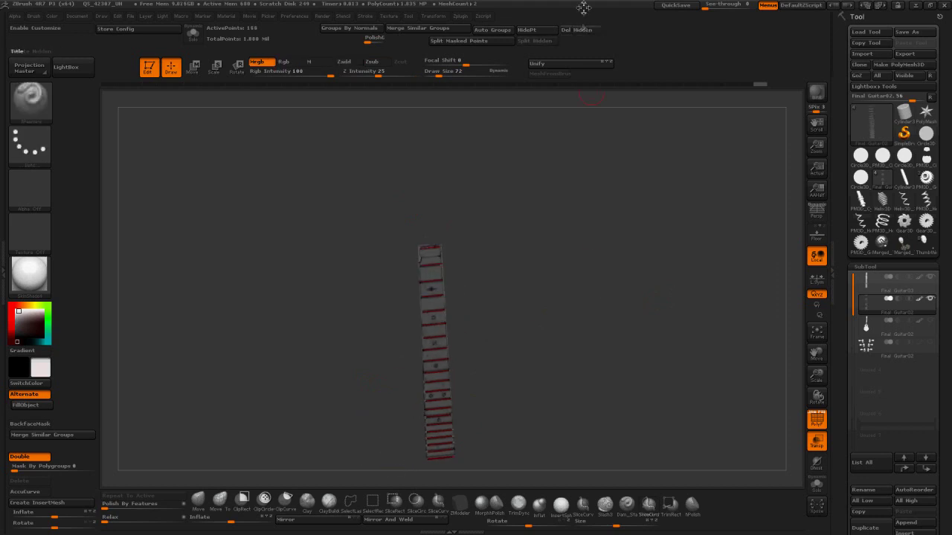
left_click_drag(659, 322, 592, 323, "alt")
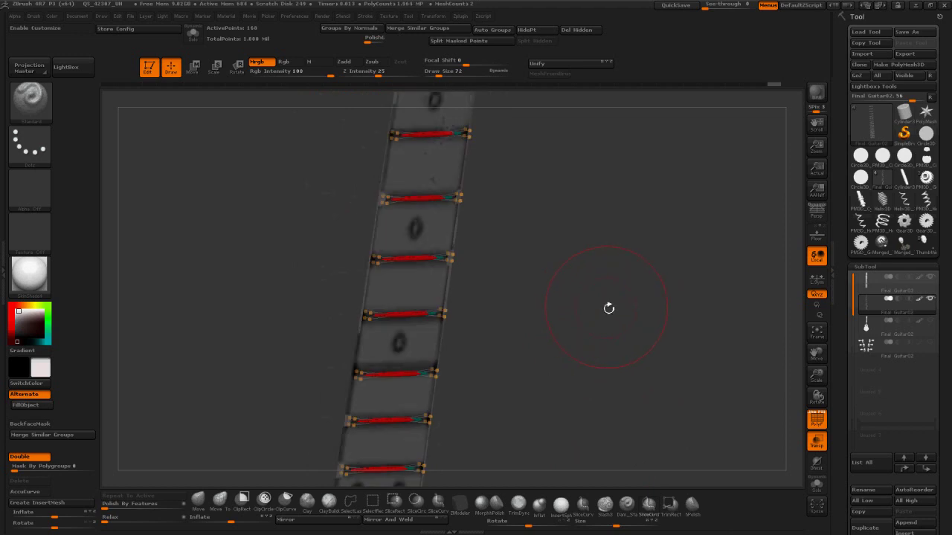
key("ctrl+w")
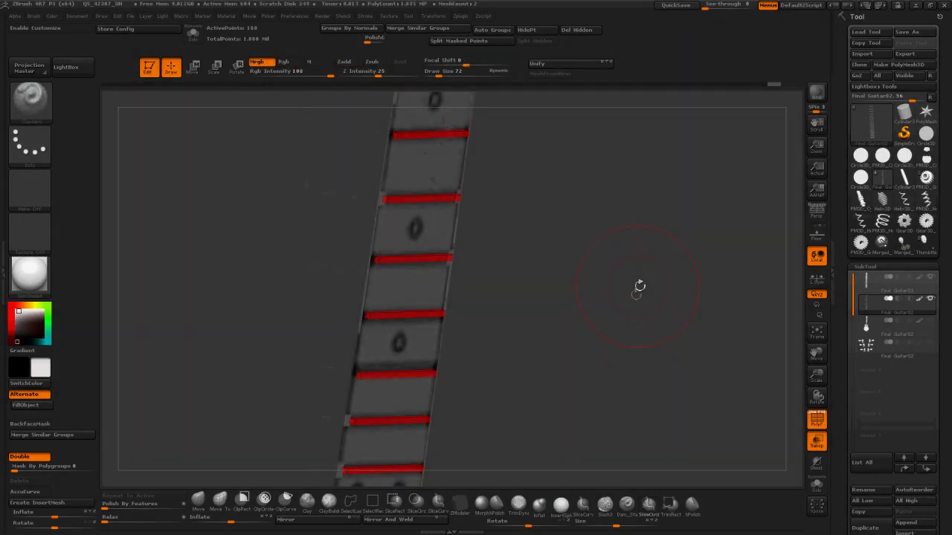
Step: Use the ZModeler Polygroup action on All Polygons with Six Sides to give each fret side direction its own polygroup
left_click_drag(669, 363, 729, 370)
left_click(459, 499)
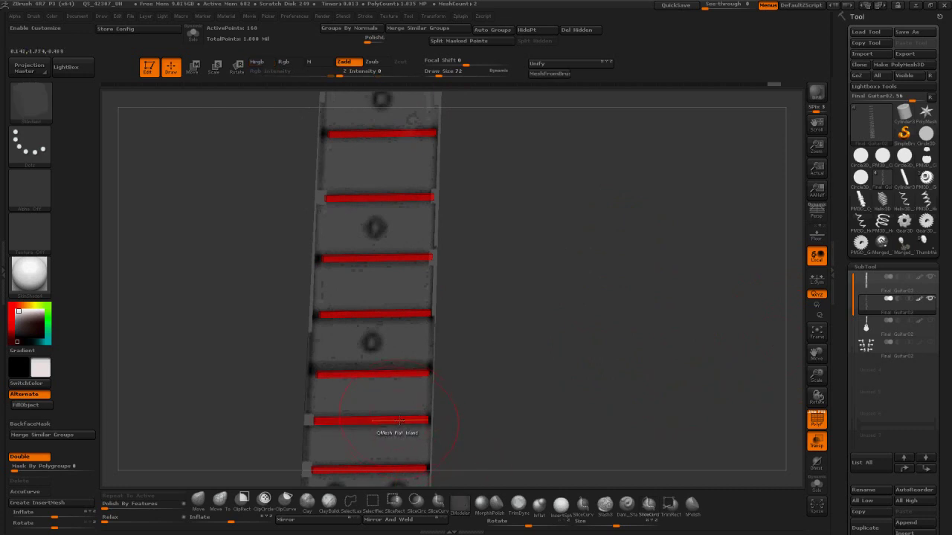
key("space")
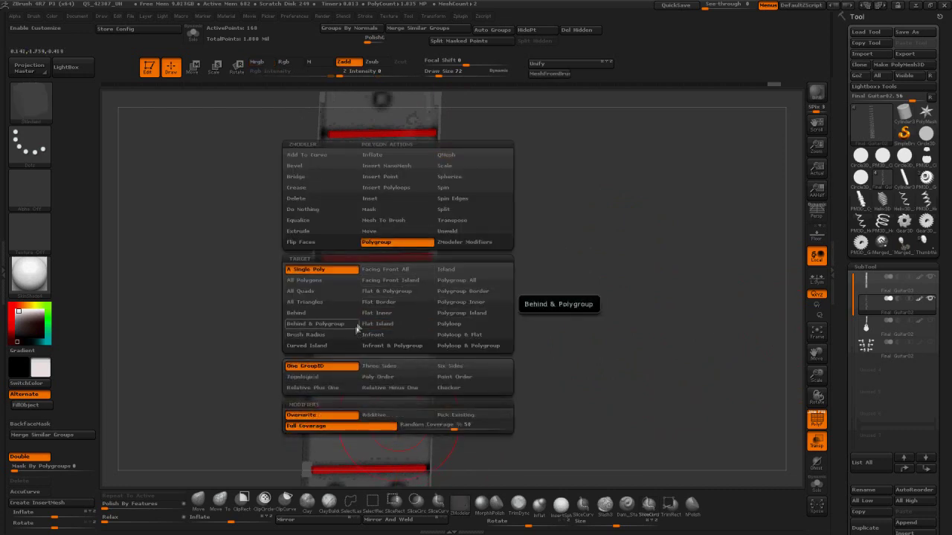
left_click(333, 281)
left_click(472, 366)
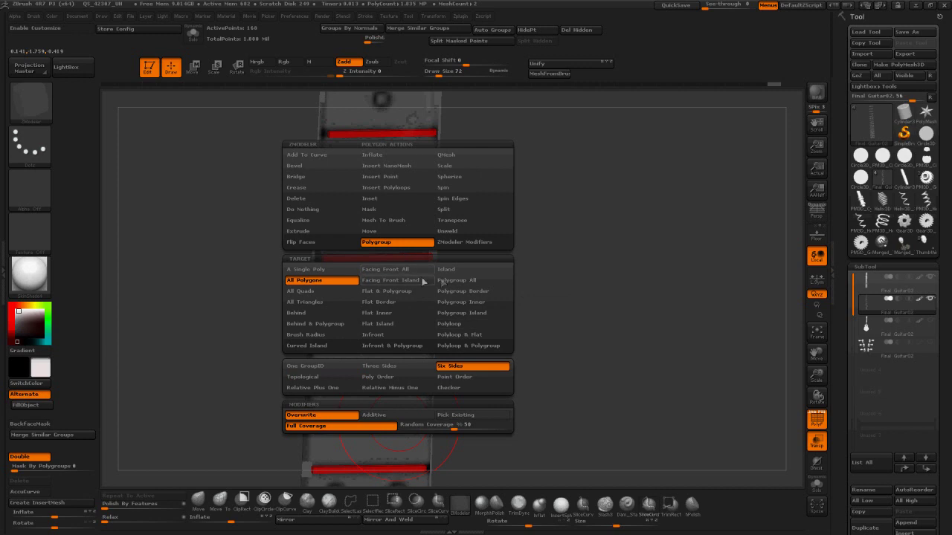
Step: Isolate the end faces on one side of the frets, apply Crease PG to them, and show all frets again
mouse_move(551, 315)
left_mouse_down()
mouse_move(594, 318)
mouse_move(553, 318)
mouse_move(646, 221)
mouse_move(741, 409)
mouse_move(702, 305)
left_mouse_up()
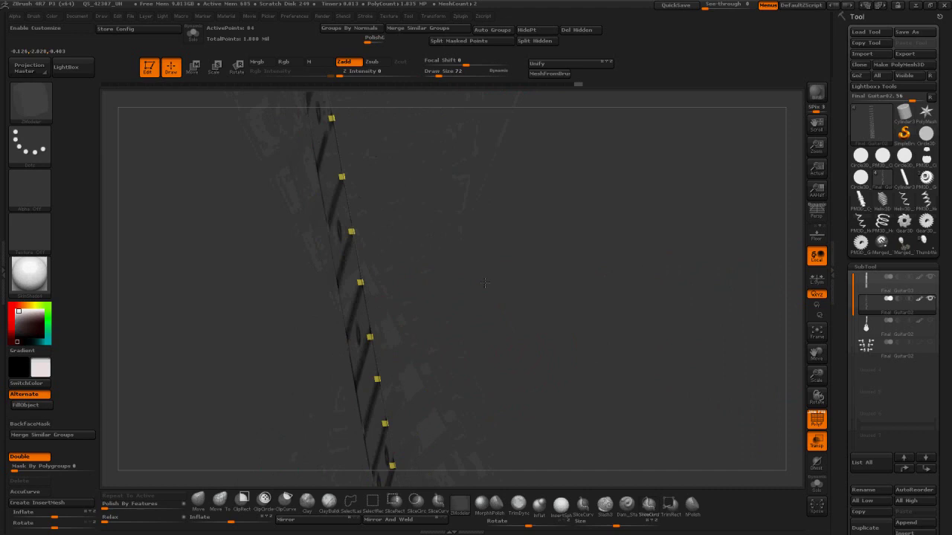
left_click_drag(484, 283, 545, 180)
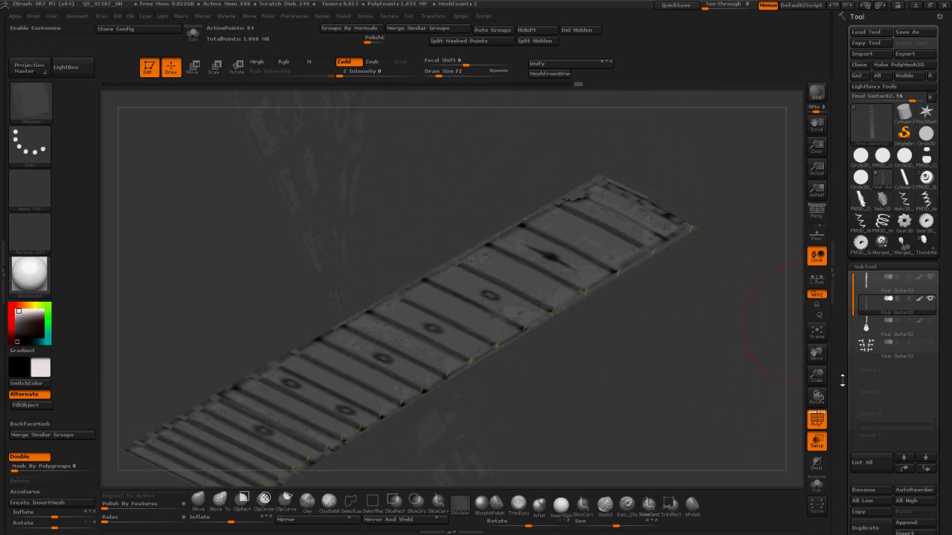
scroll(842, 380, "down", 10)
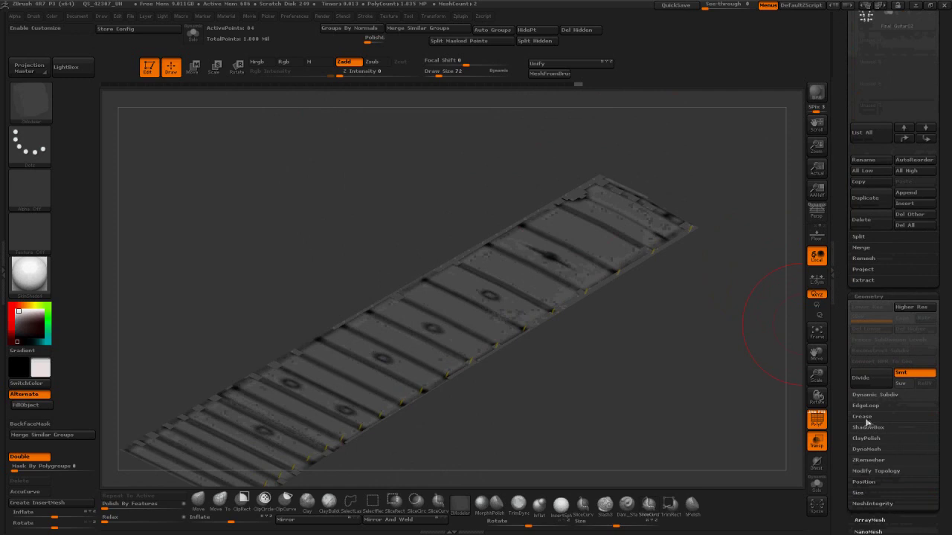
left_click(862, 417)
left_click(866, 460)
left_click_drag(788, 350, 590, 393)
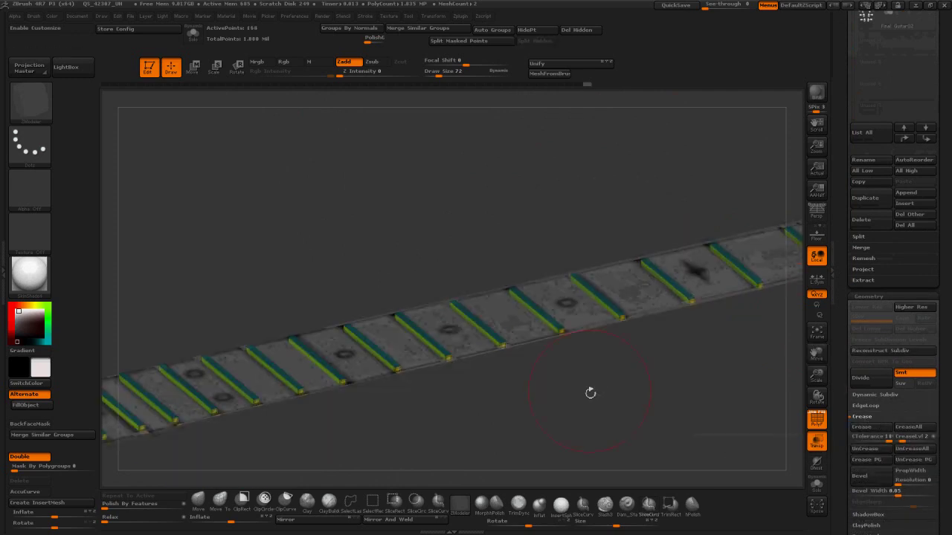
Step: Check the frets with dynamic subdivision, isolate the end faces on their opposite side and crease those edges too
key("d")
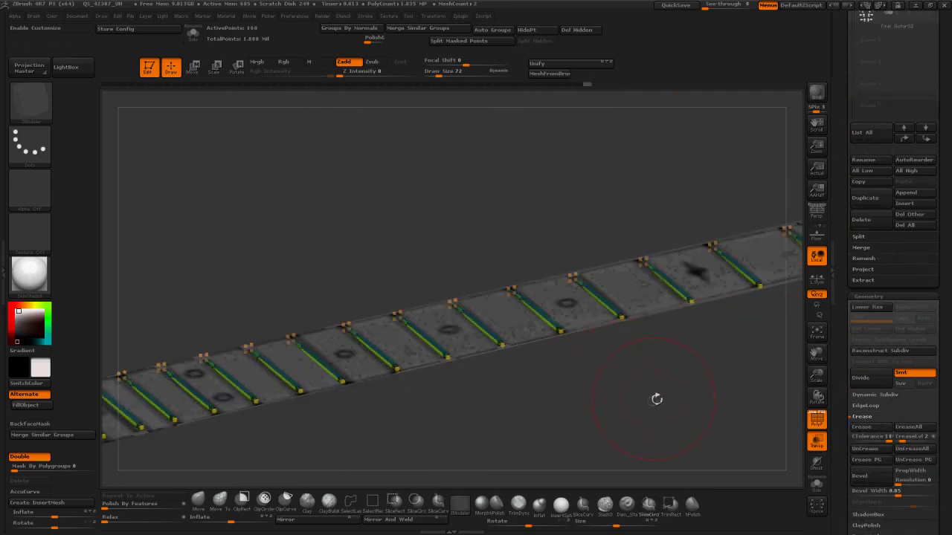
left_click_drag(657, 399, 588, 357)
key("shift+d")
left_click_drag(314, 159, 358, 490, "ctrl+shift")
key("f")
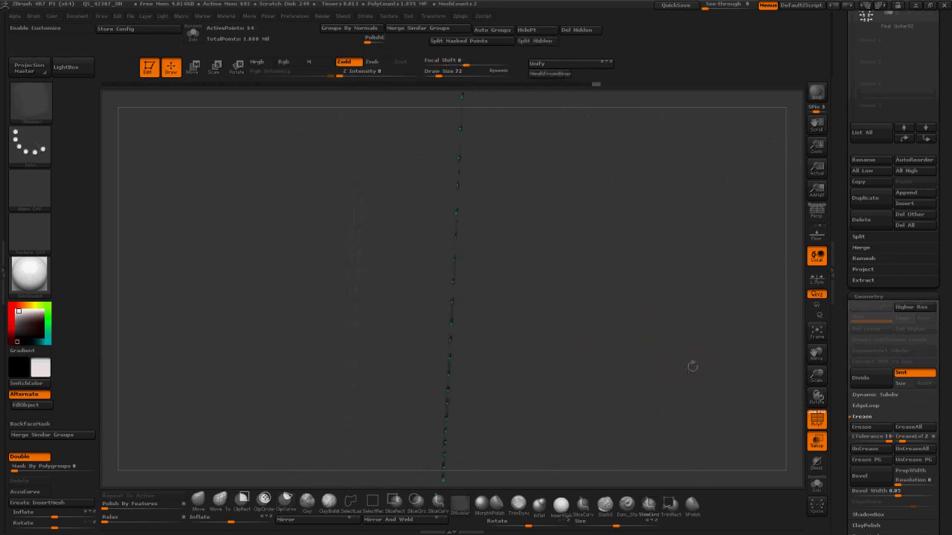
left_click_drag(693, 367, 629, 347)
left_click(870, 429)
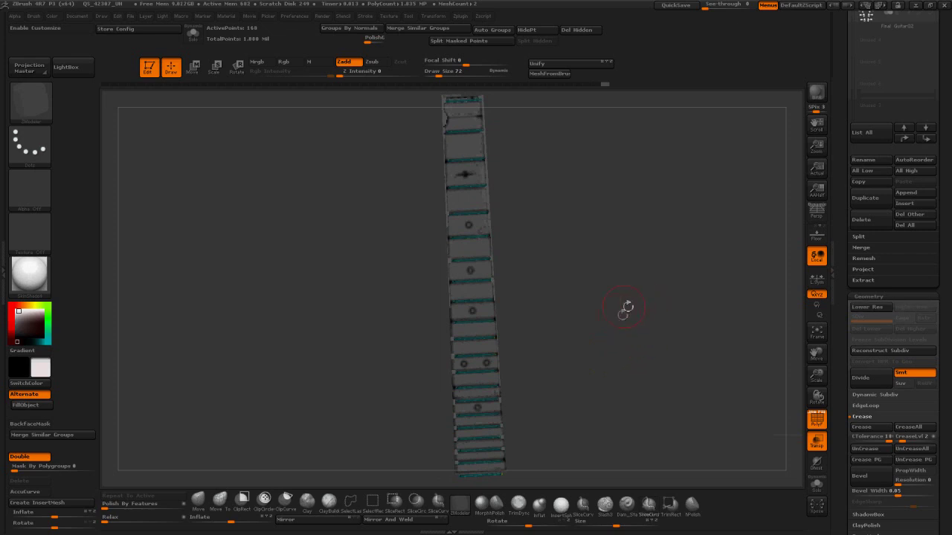
Step: Examine the smoothed frets up close with the polyframe hidden, and turn the polyframe display back on
left_click_drag(623, 307, 725, 371, "alt")
left_click(817, 420)
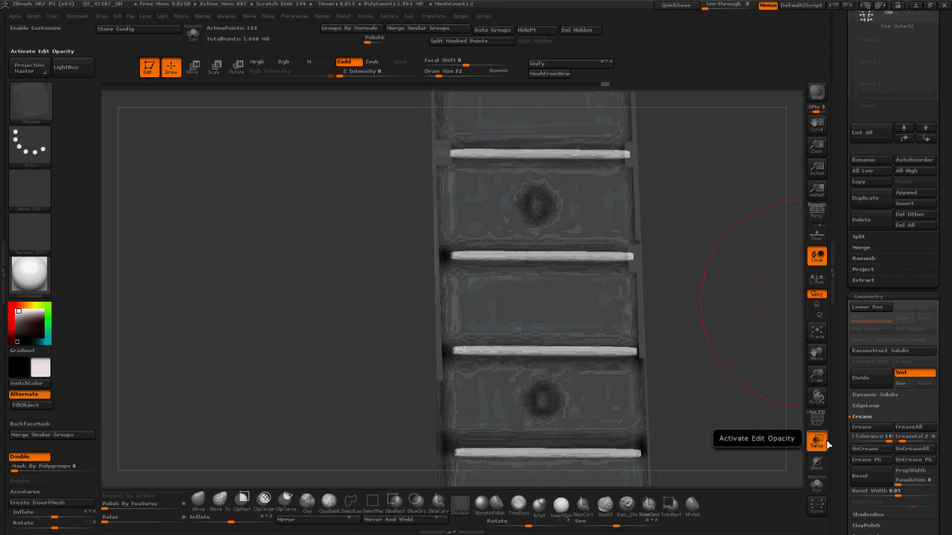
left_click_drag(723, 338, 737, 351)
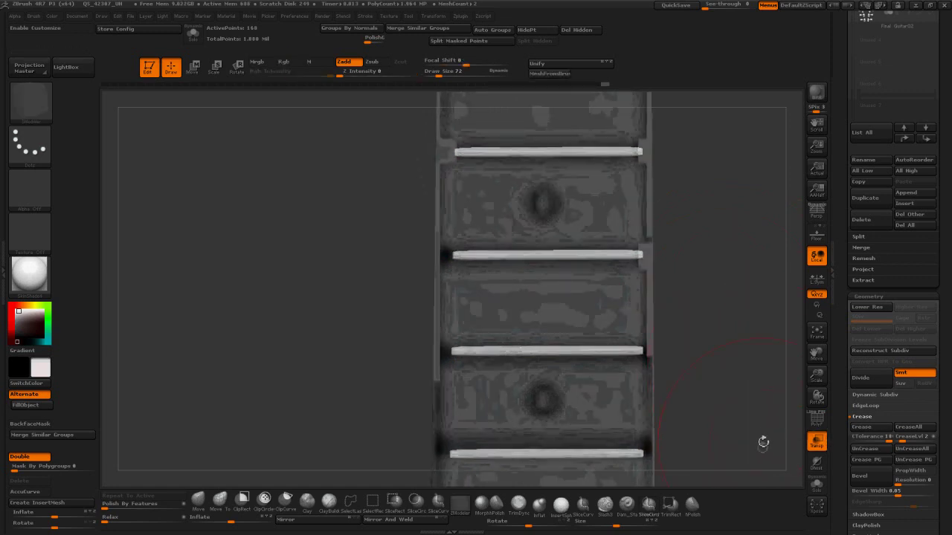
left_click_drag(763, 441, 612, 373, "alt")
key("shift+f")
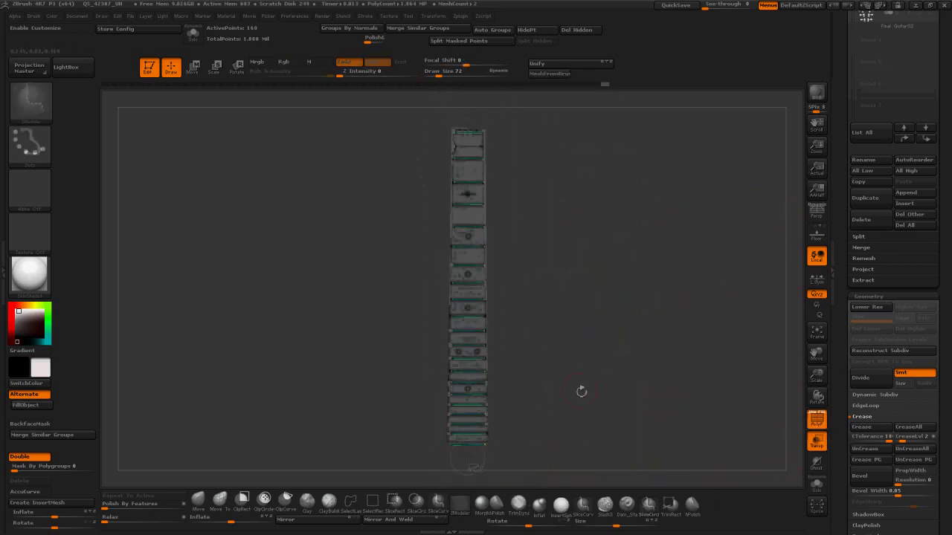
Step: Slice across all the frets near one long edge of the fretboard with SliceCurve, from the body end up to the nut
key("ctrl+shift")
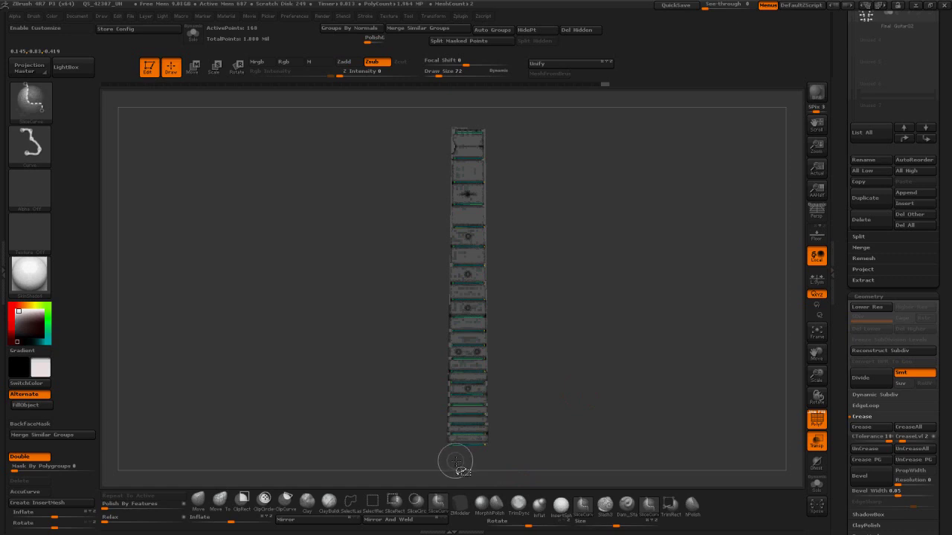
left_click_drag(454, 463, 450, 142, "ctrl+shift")
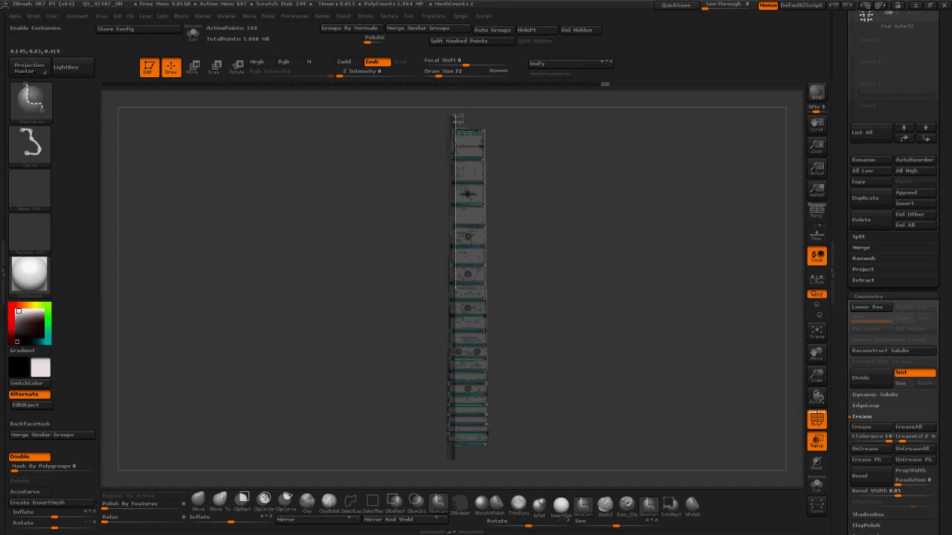
left_click_drag(458, 117, 456, 118, "ctrl+shift")
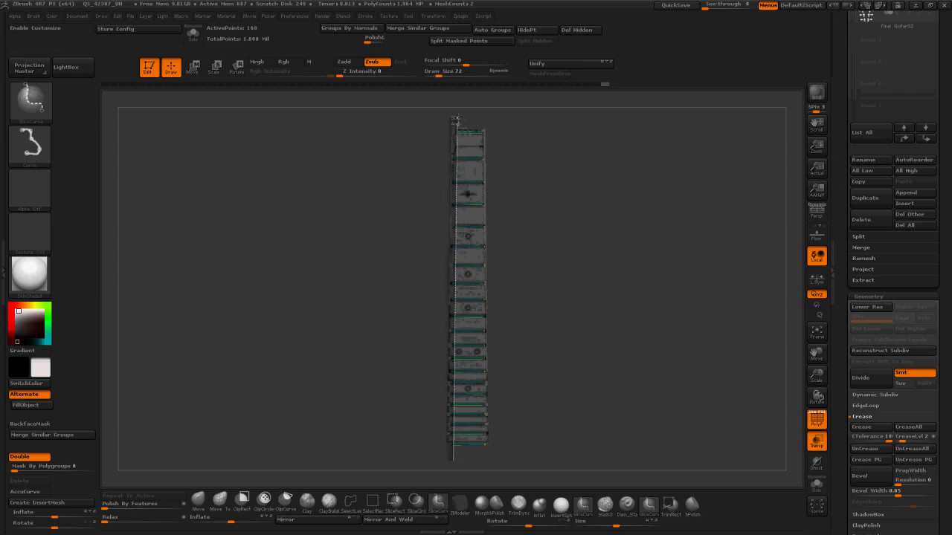
left_click_drag(586, 253, 666, 243)
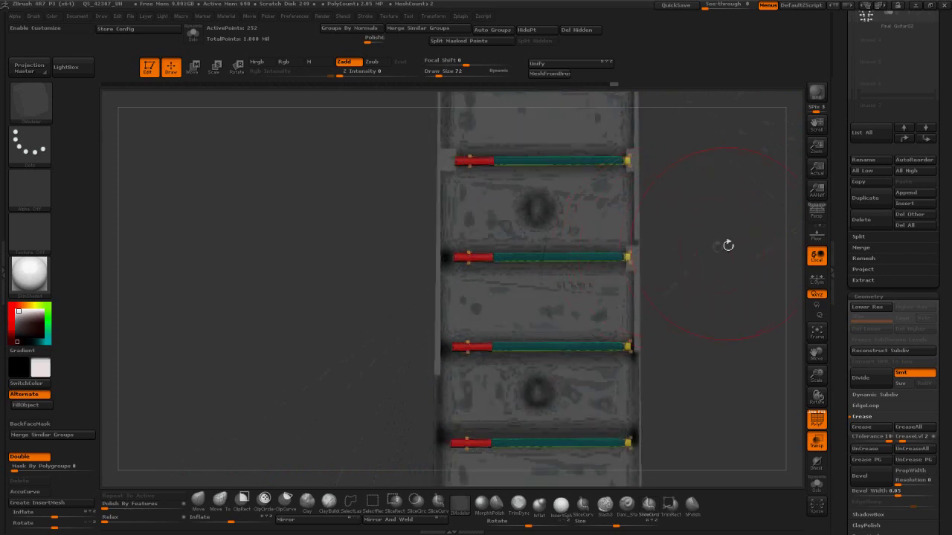
key("f")
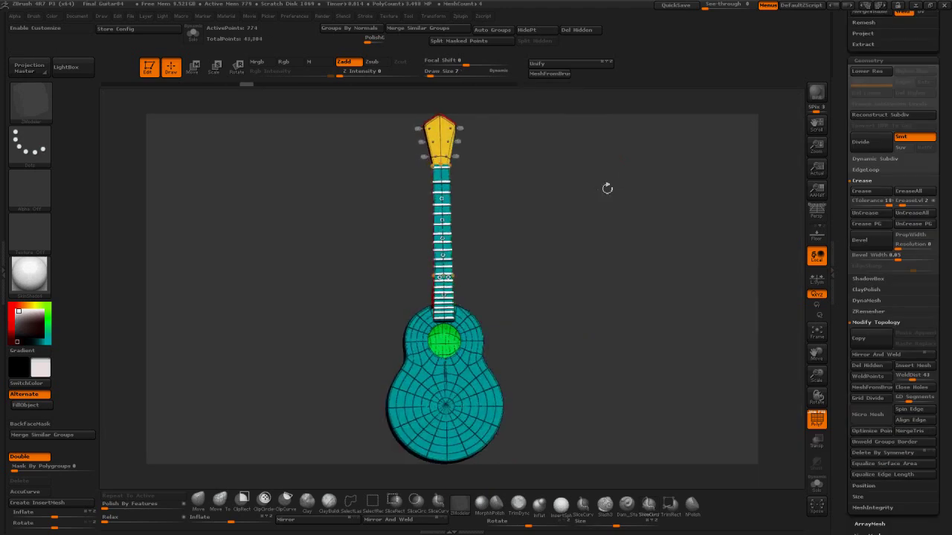
Step: Set the ZModeler edge action to Delete with Edge as the target over the headstock of the assembled guitar
left_click_drag(603, 183, 592, 276, "alt")
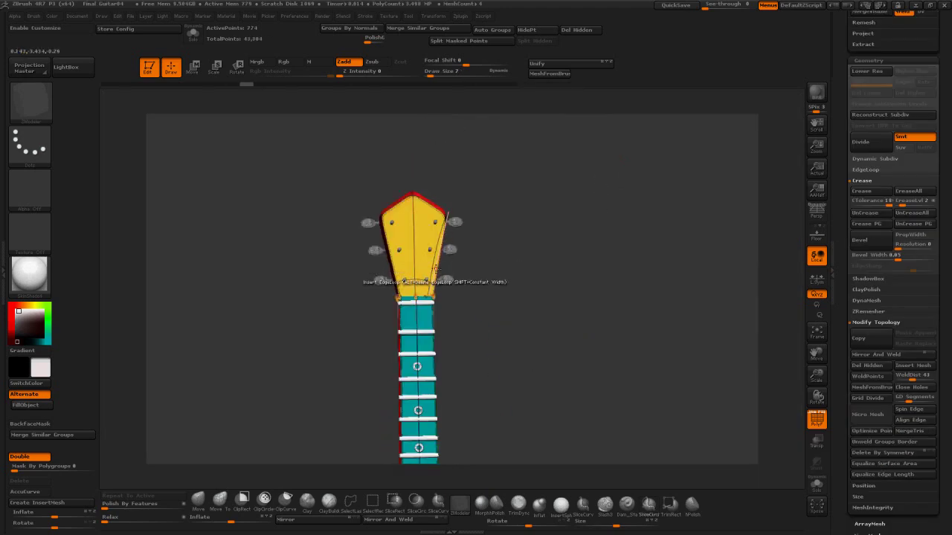
key("space")
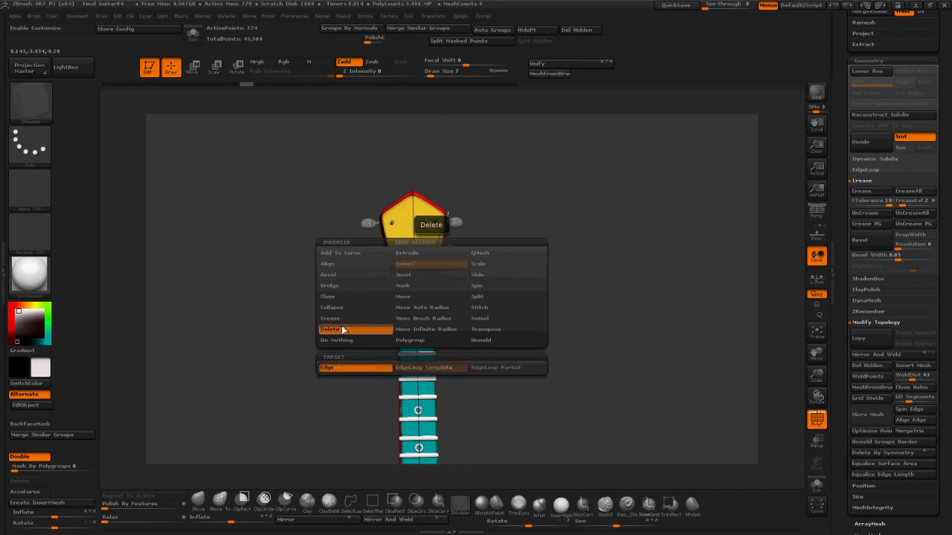
left_click(338, 328)
left_click_drag(477, 242, 484, 323, "alt")
left_click_drag(510, 149, 527, 280, "alt")
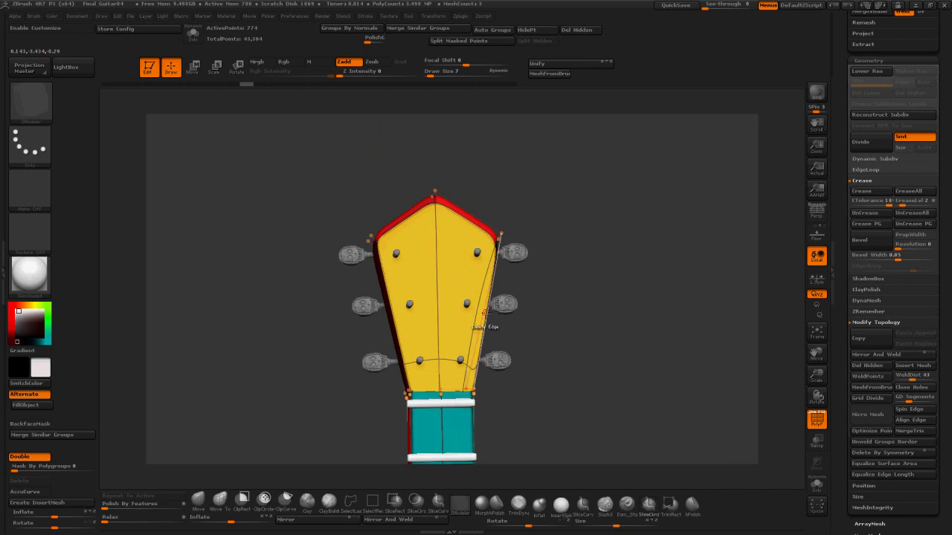
Step: Compare the headstock with dynamic subdivision off and on, and examine the whole guitar's topology
left_click_drag(556, 300, 573, 290)
key("shift+d")
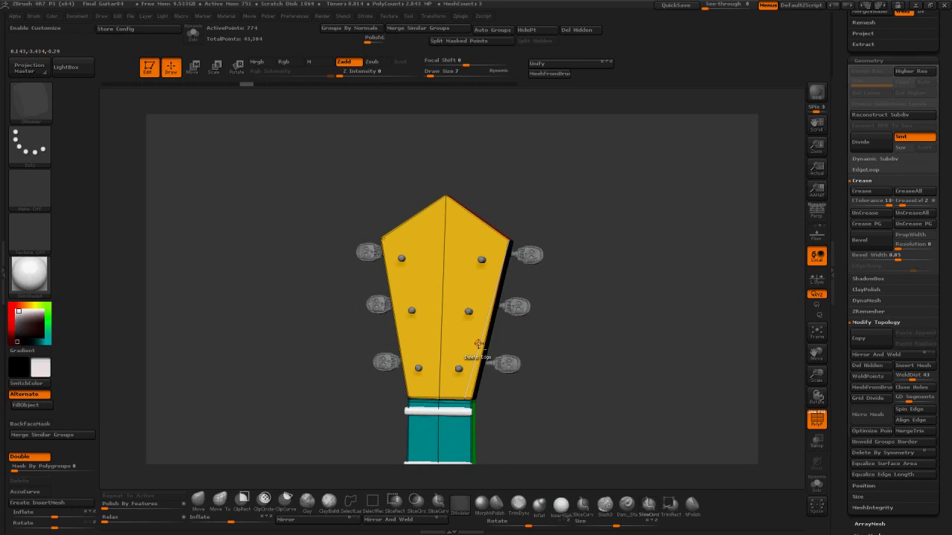
key("d")
left_click_drag(573, 302, 466, 323)
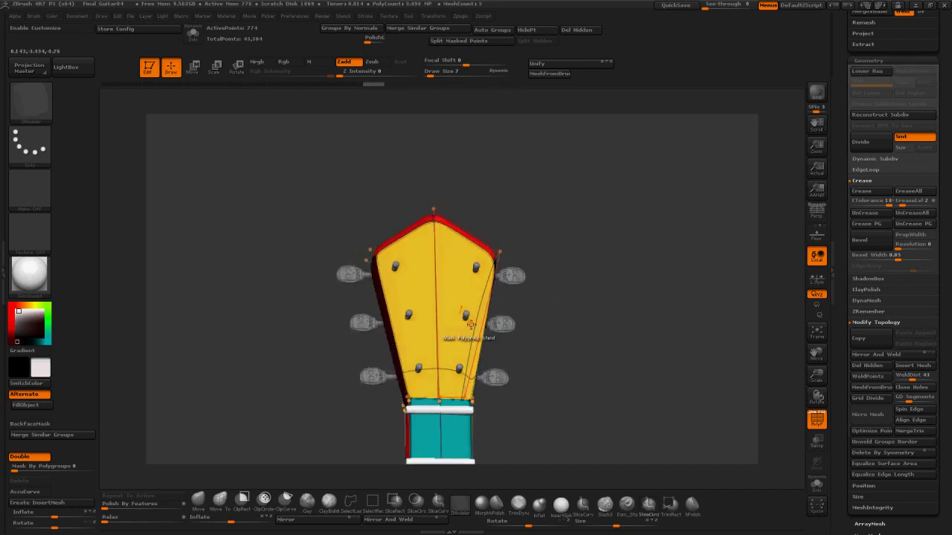
left_click(470, 326)
key("shift+d")
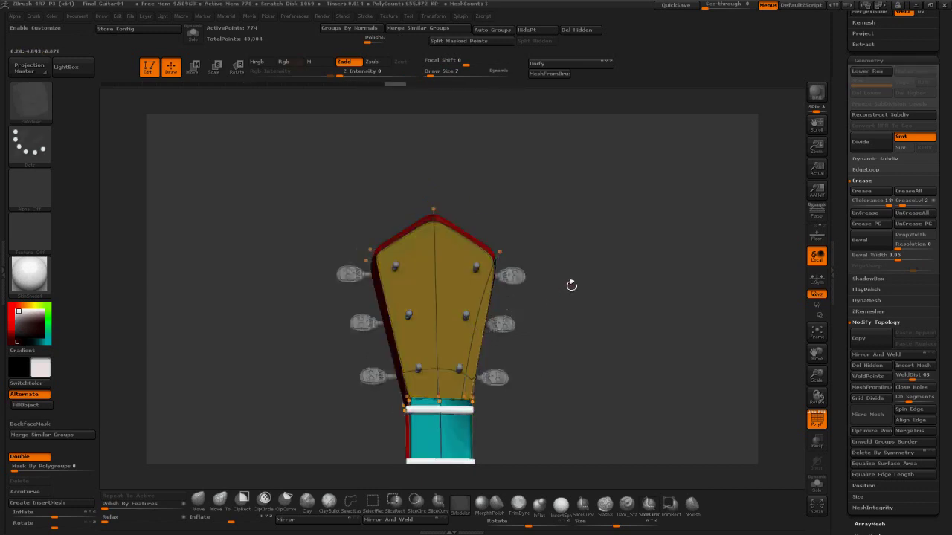
key("d")
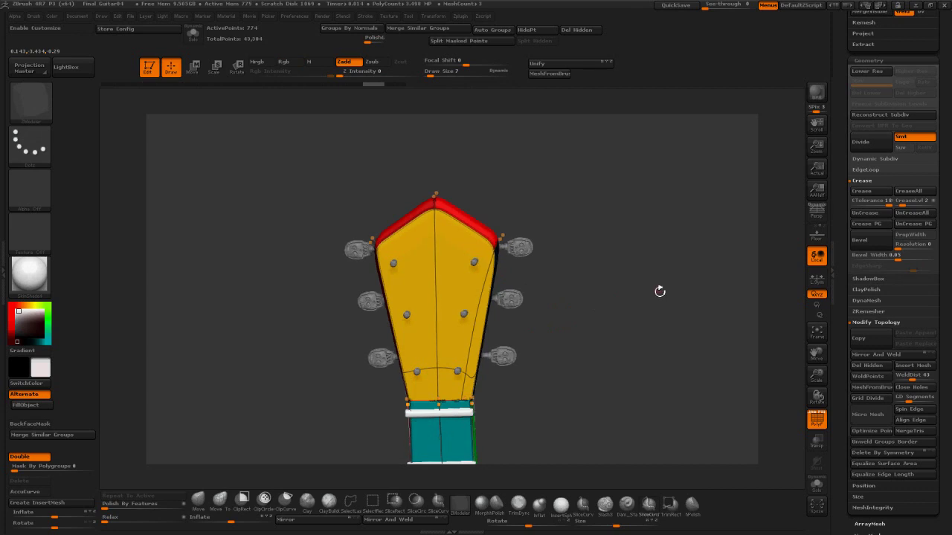
key("f")
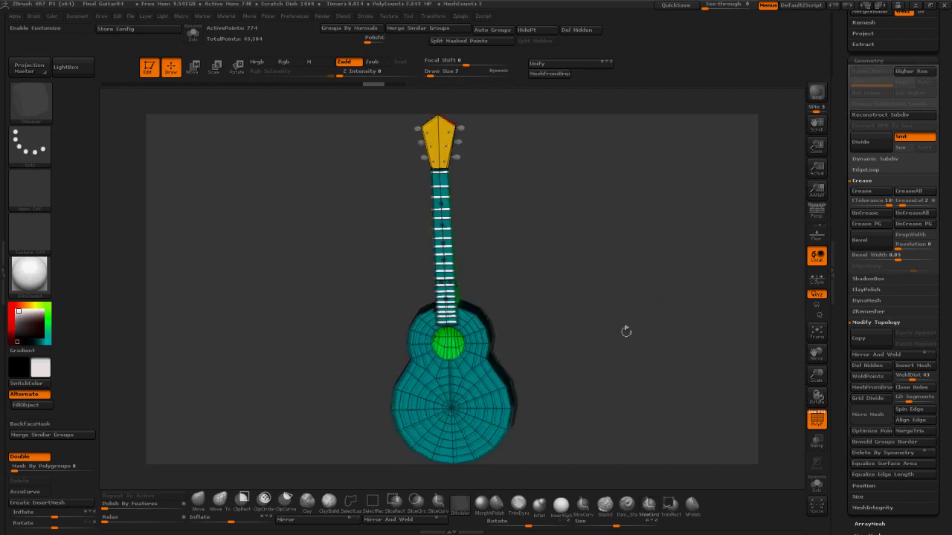
Step: Stitch the neck heel's outer corner point to the adjoining point on the guitar body's rim
left_click_drag(627, 330, 456, 419)
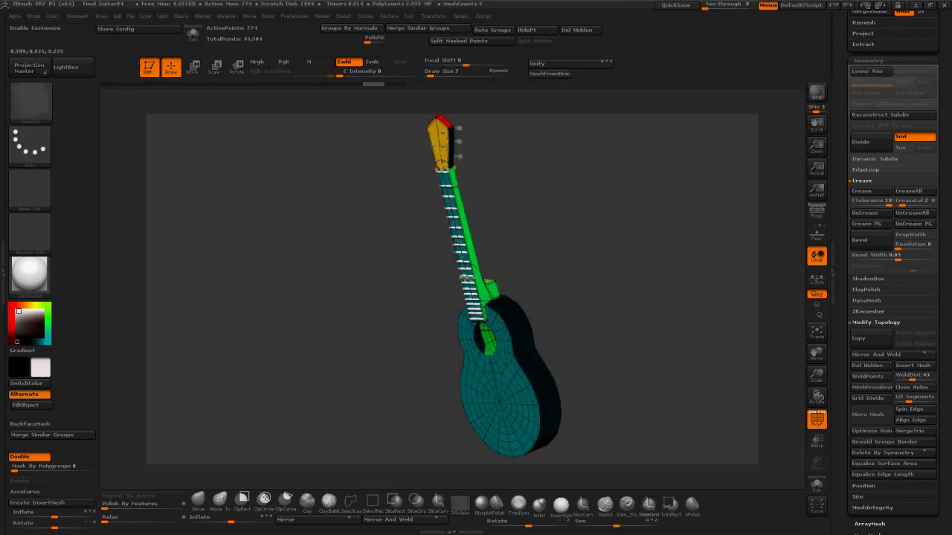
right_click_drag(497, 319, 566, 262, "ctrl")
key("space")
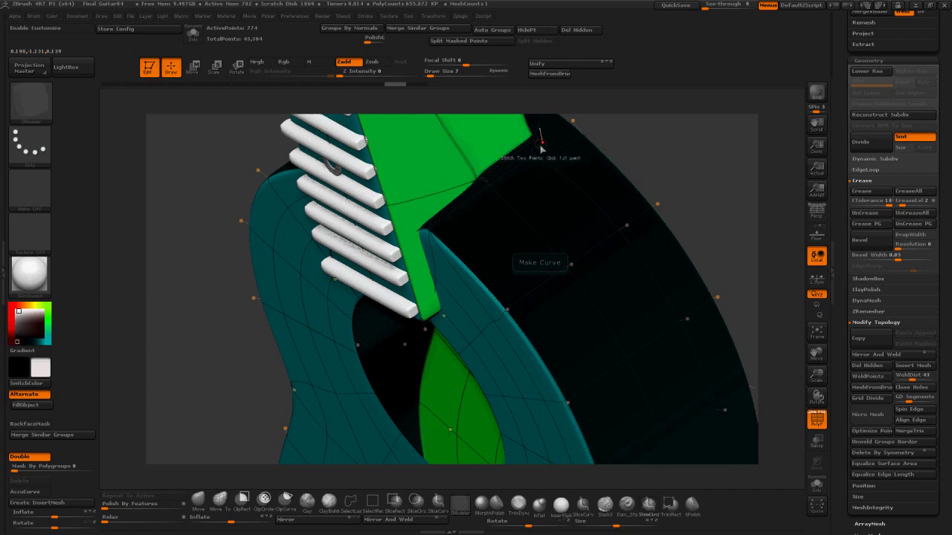
left_click(534, 138)
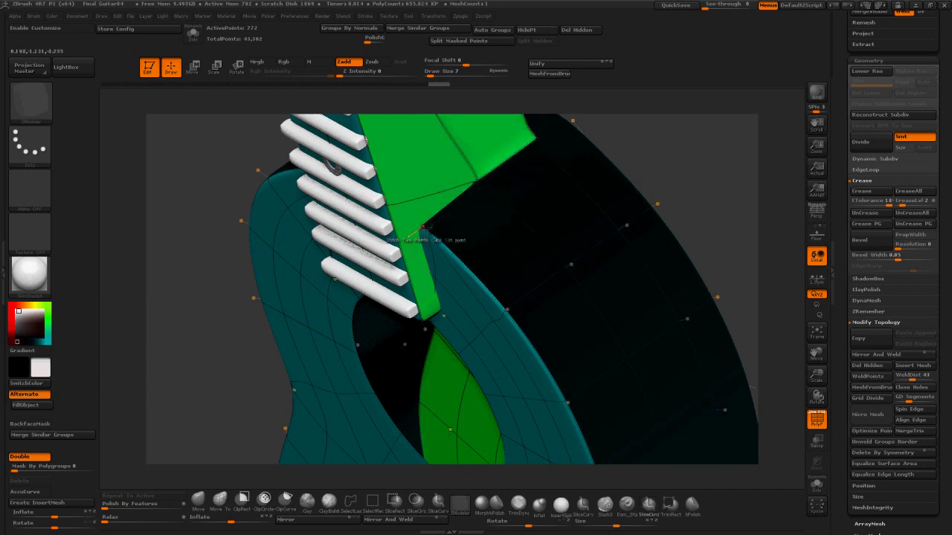
Step: Insert single edge loops on the neck side and body top near the fretboard end, and try stitching at the body corner
key("space")
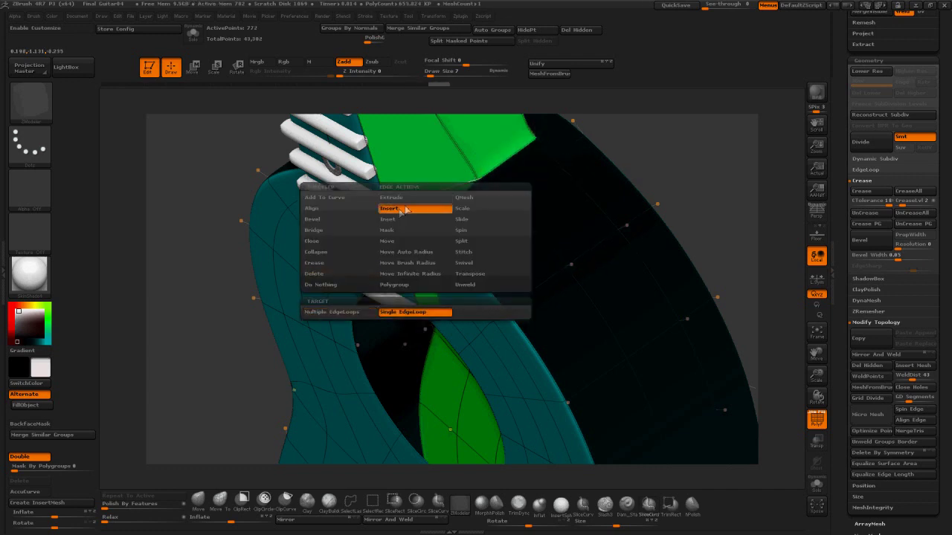
left_click(418, 208)
left_click(417, 197)
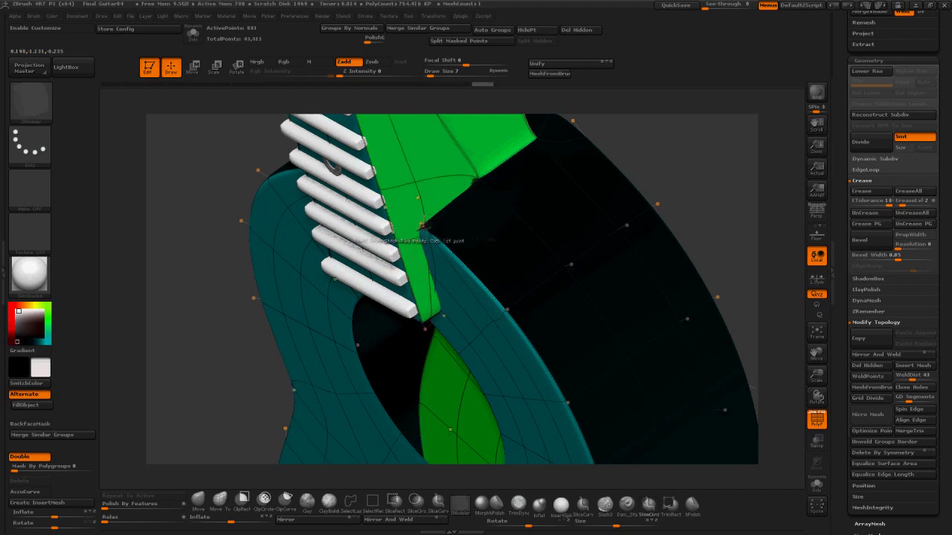
left_click(420, 224)
left_click_drag(774, 310, 790, 343)
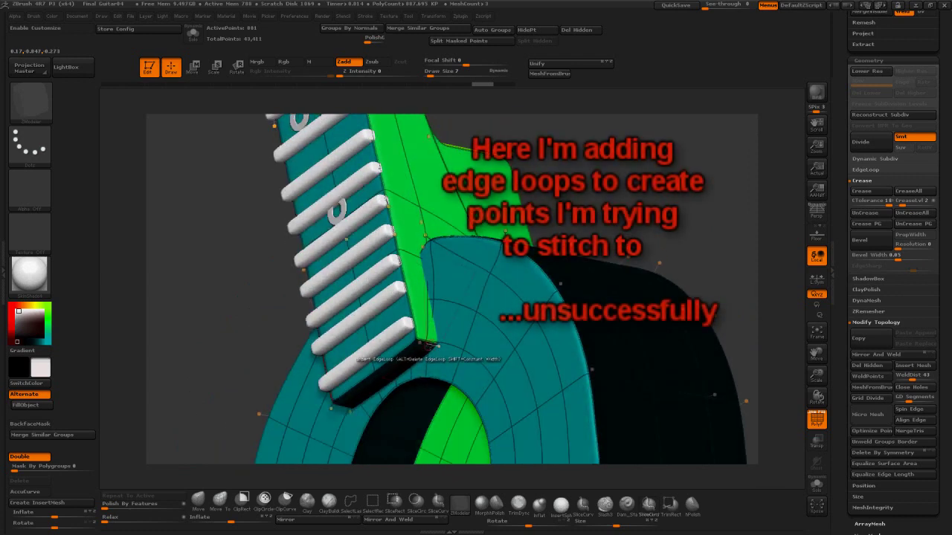
right_click_drag(465, 347, 400, 341)
left_click(454, 336)
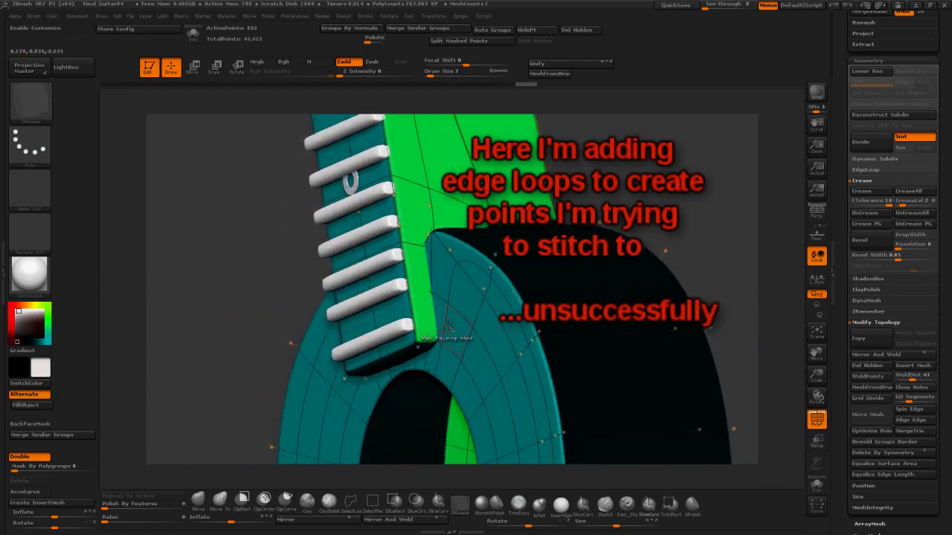
Step: Isolate the geometry around the neck-to-body joint, examine its inner faces from several angles, and unhide the whole mesh
left_click(507, 276, "ctrl+shift")
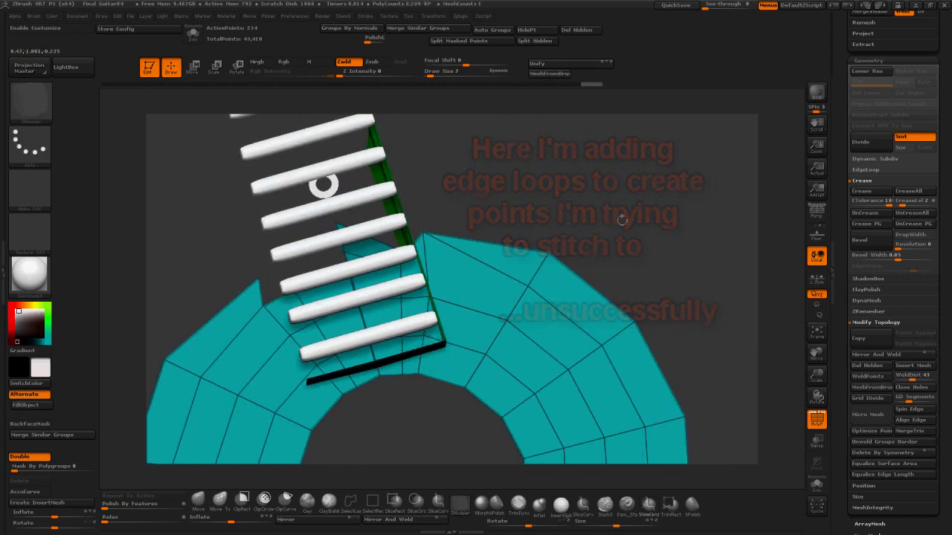
left_click_drag(622, 219, 588, 220)
left_click_drag(453, 329, 627, 262)
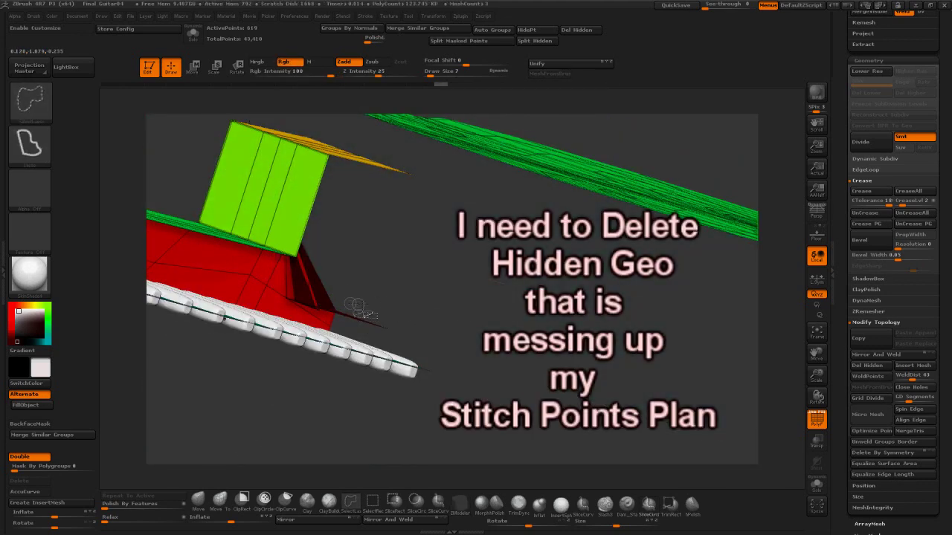
left_click(325, 300, "ctrl+alt+shift")
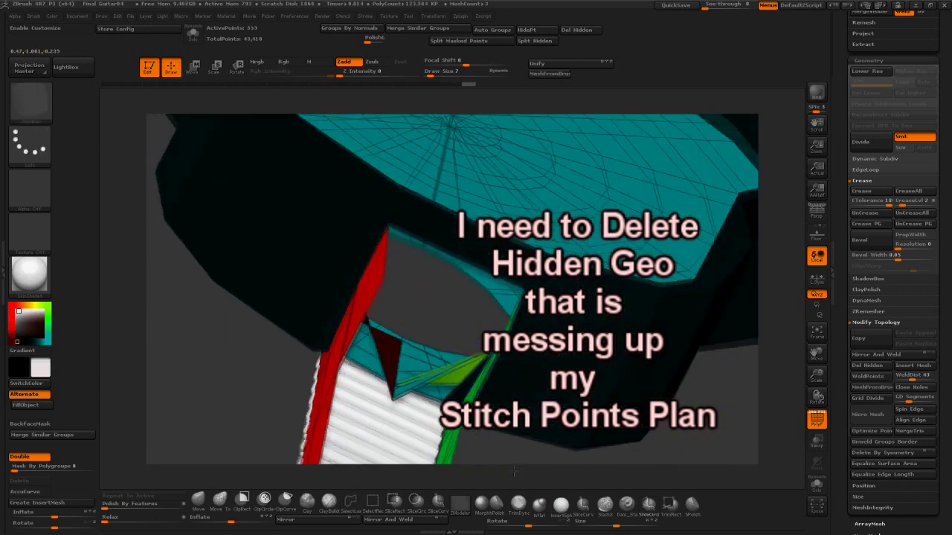
left_click_drag(487, 469, 519, 469)
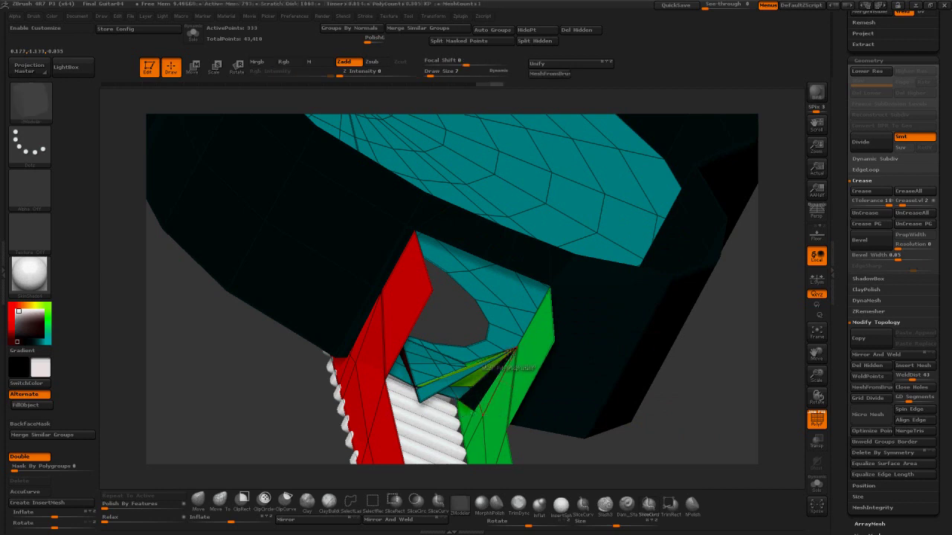
right_click_drag(508, 354, 455, 311)
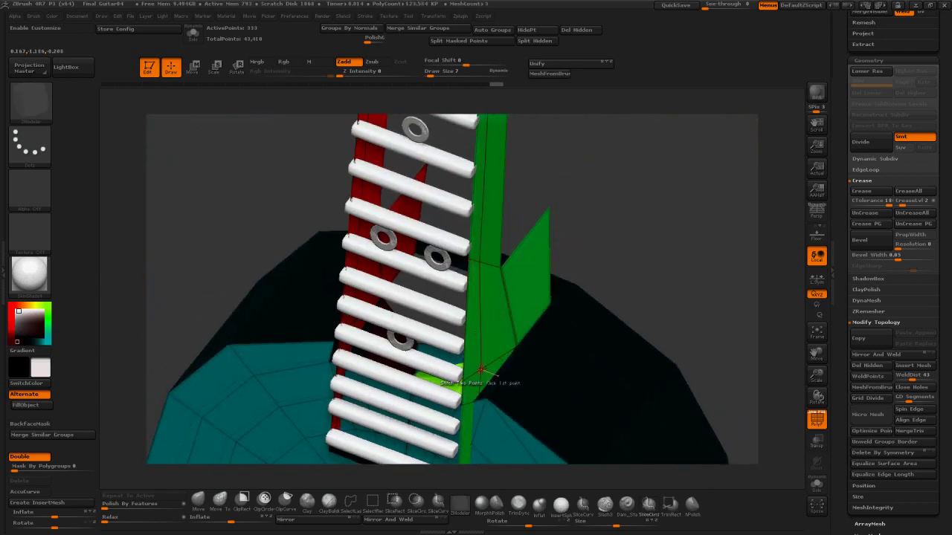
left_click(617, 304, "ctrl+shift")
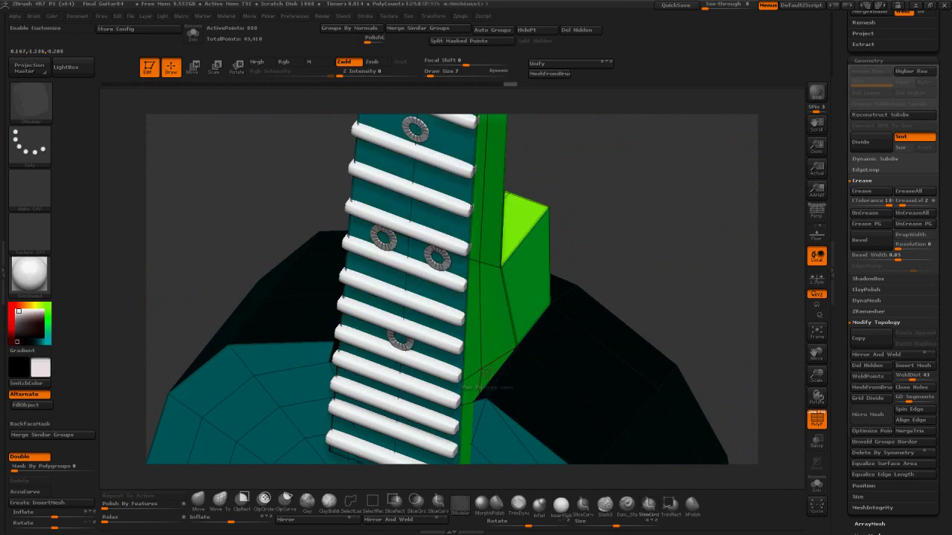
Step: Stitch the loose points along the neck's side into the corner where the heel meets the body
left_click_drag(479, 370, 463, 390)
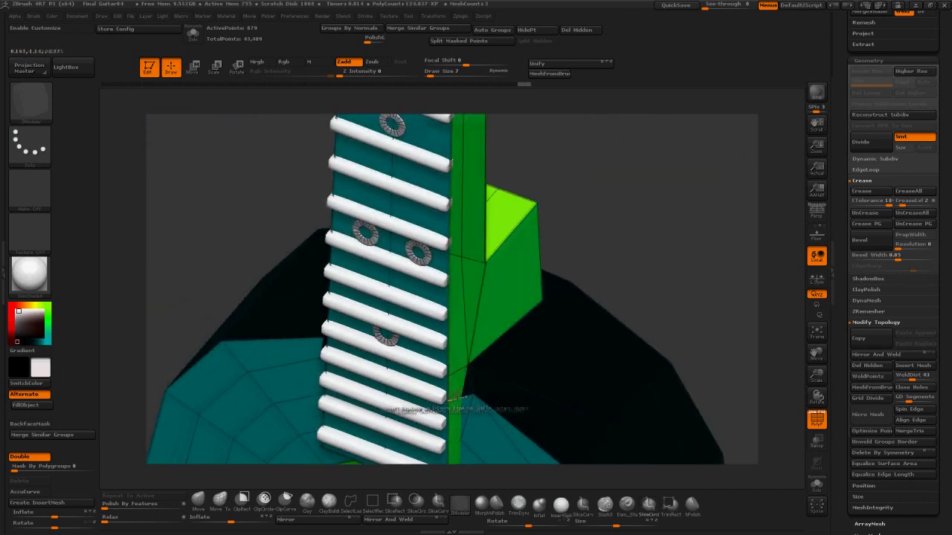
left_click(471, 395)
left_click(469, 363)
left_click_drag(569, 300, 548, 259)
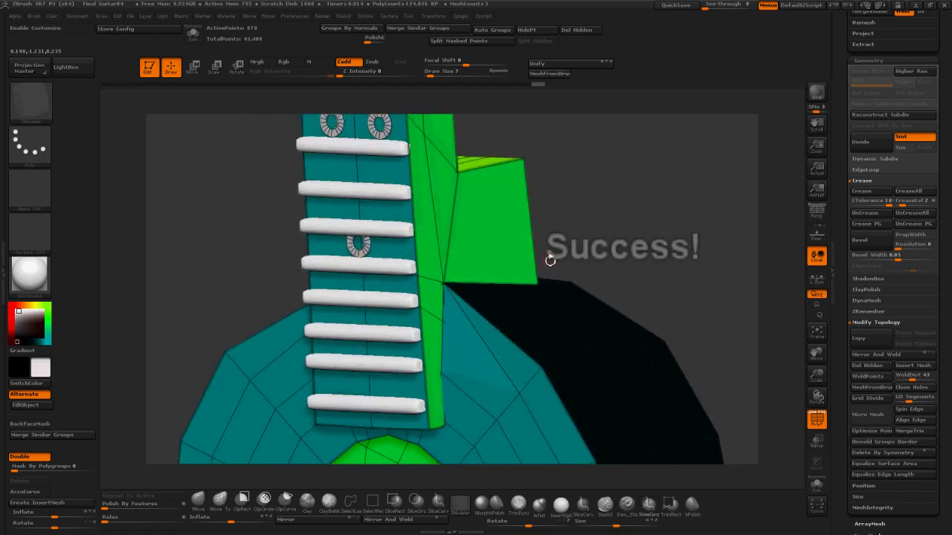
left_click(443, 282)
left_click(444, 322)
left_click_drag(653, 275, 654, 273, "shift")
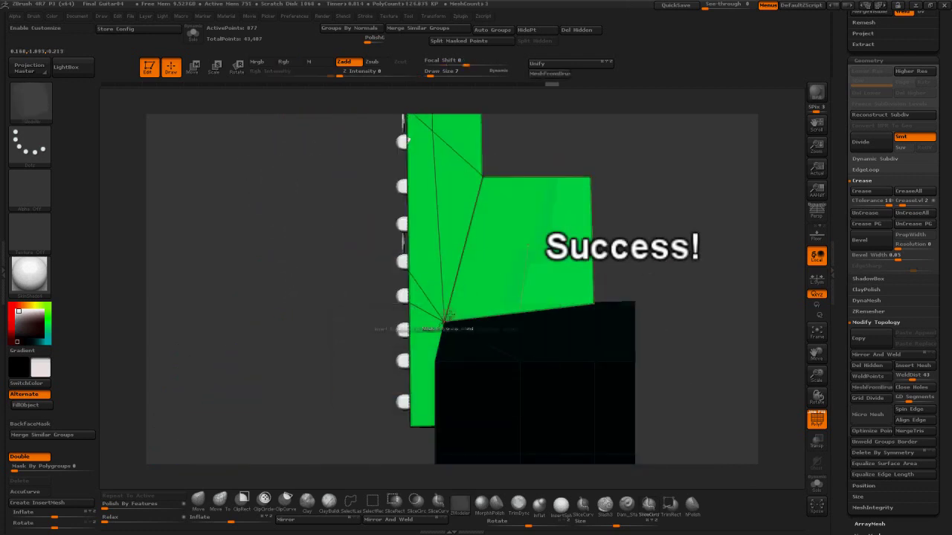
Step: Set the ZModeler point action to Stitch and stitch the remaining neck side point at the body joint
left_click_drag(655, 276, 604, 249)
left_click(579, 362, "shift")
left_click(504, 231)
key("space")
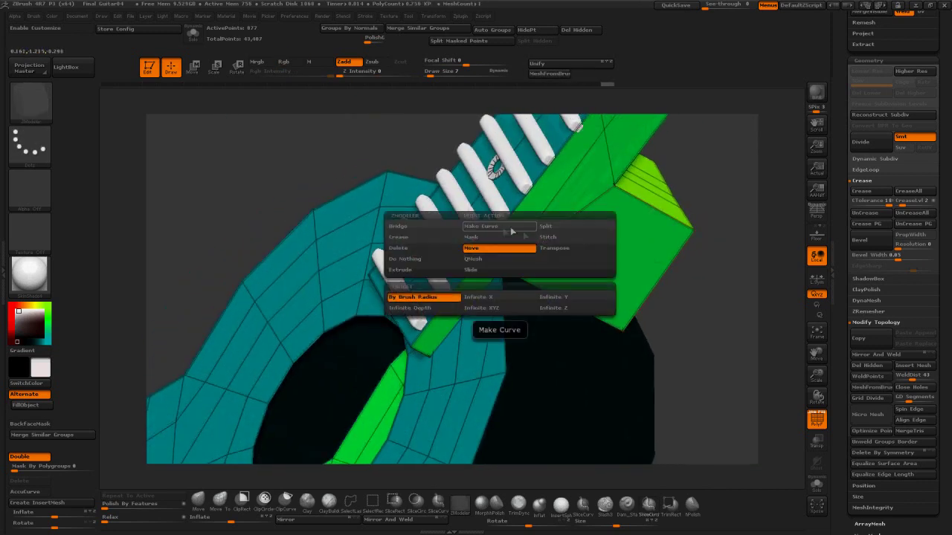
left_click(548, 236)
left_click_drag(503, 226, 502, 268)
right_click_drag(521, 271, 610, 290)
left_click_drag(609, 290, 620, 316)
Step: Mirror the guitar mesh across X, then apply Mirror And Weld across X to make both sides match
left_click(347, 520)
left_click(414, 521)
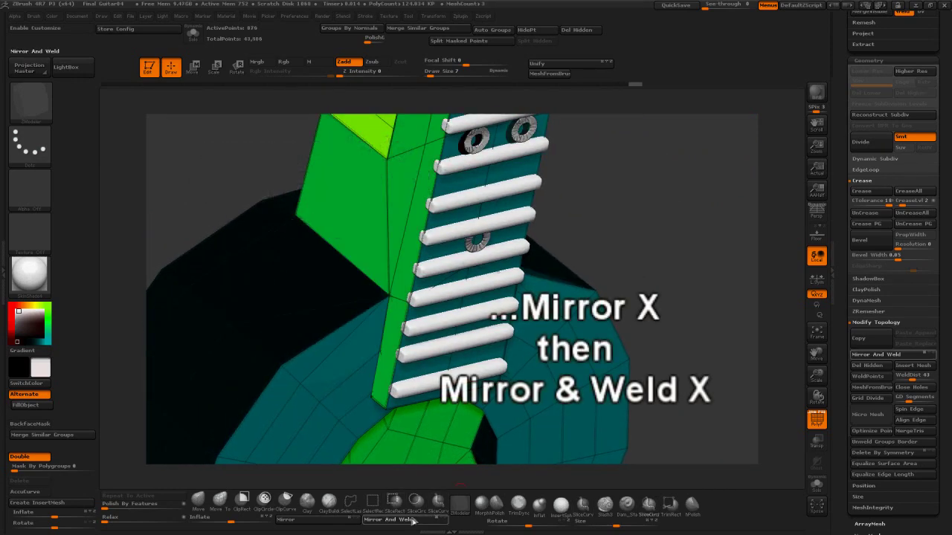
left_click_drag(632, 216, 595, 253)
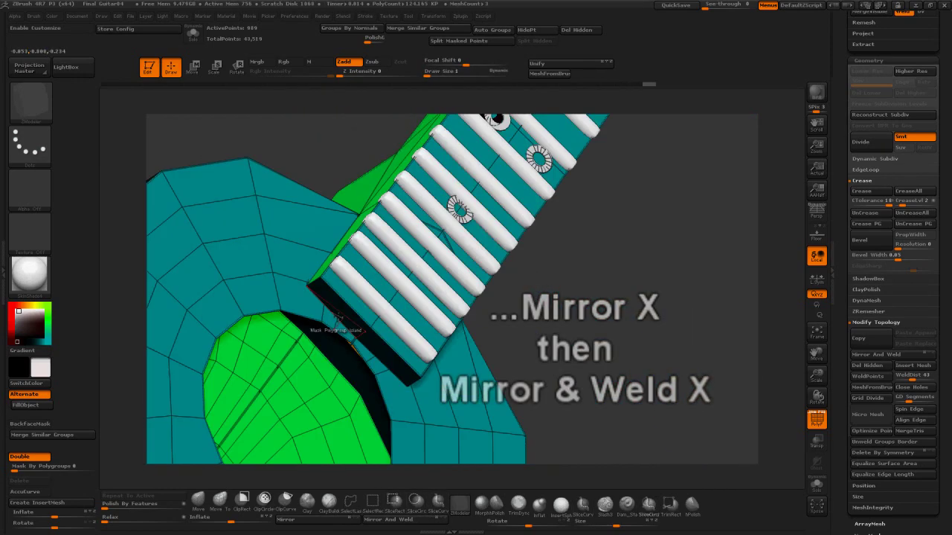
Step: Set the ZModeler edge action to Crease for single edges and crease the edges where the neck and heel meet the body
left_click_drag(572, 290, 703, 347)
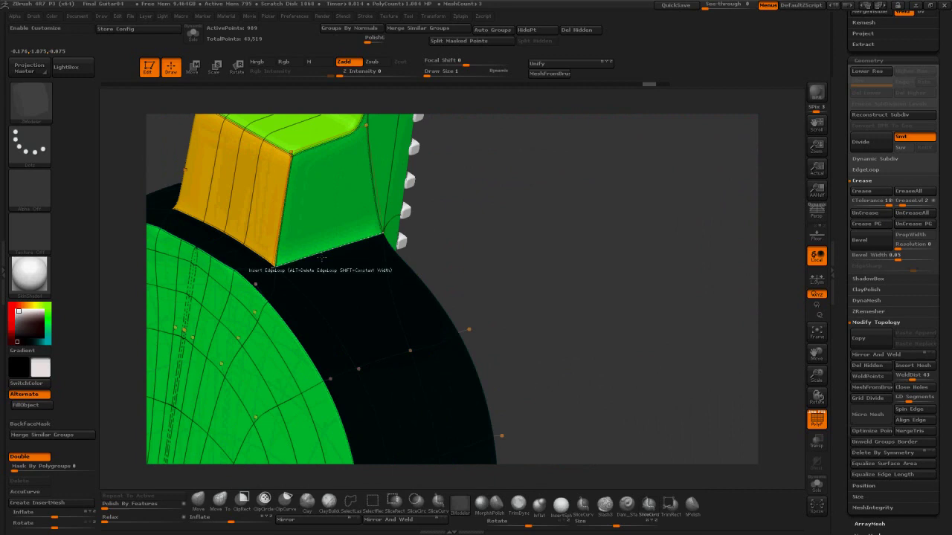
key("space")
left_click(218, 318)
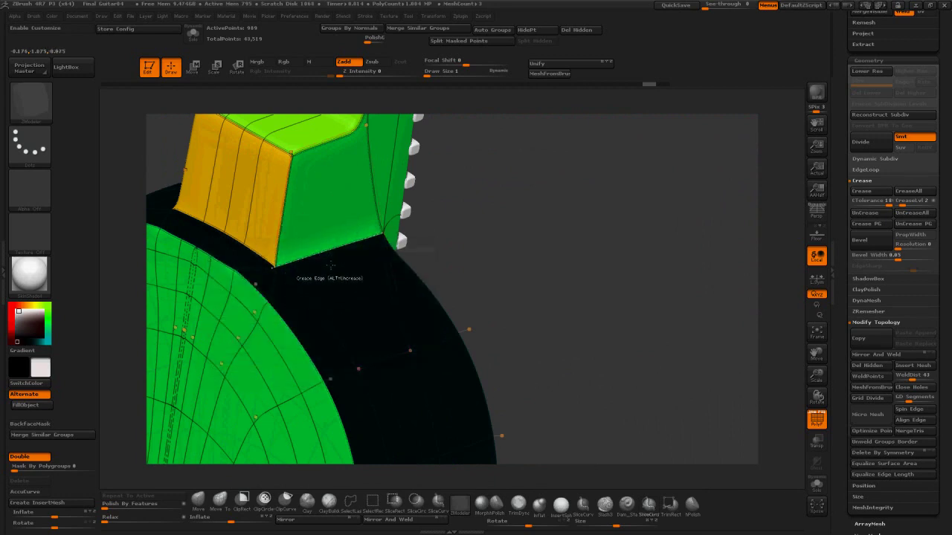
left_click_drag(440, 245, 390, 274)
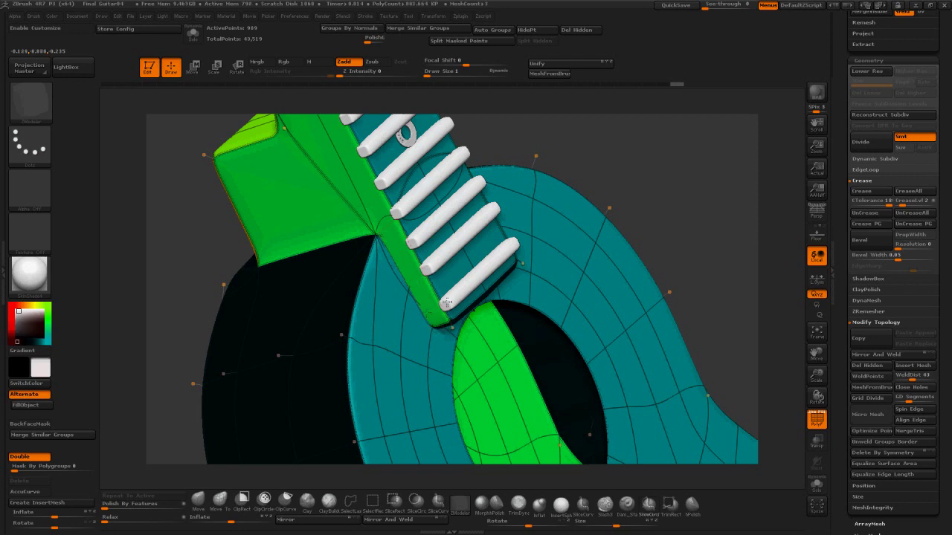
mouse_move(447, 303)
right_mouse_down()
mouse_move(487, 261)
mouse_move(556, 146)
right_mouse_up()
left_click(515, 205)
left_click(541, 255)
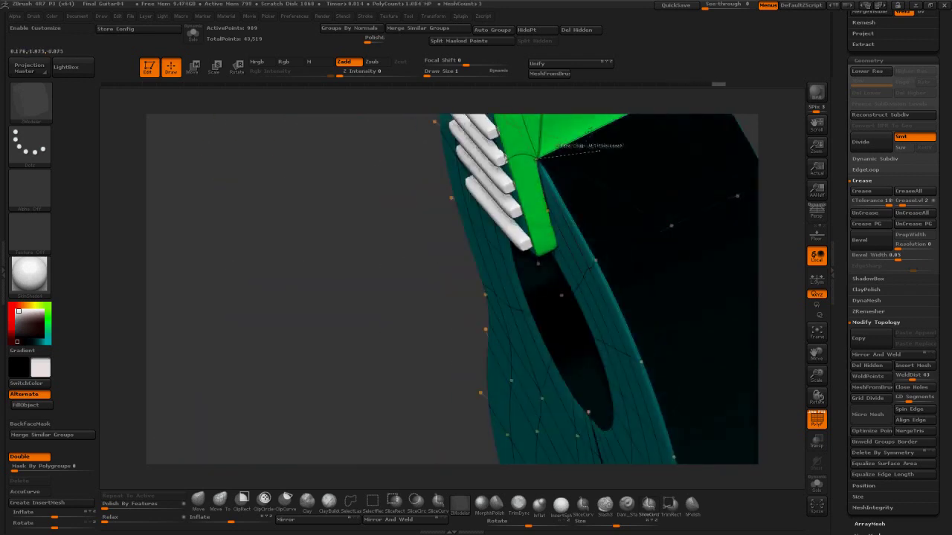
Step: Crease the edges on the back of the neck heel where it steps up from the neck
right_click_drag(691, 146, 387, 177)
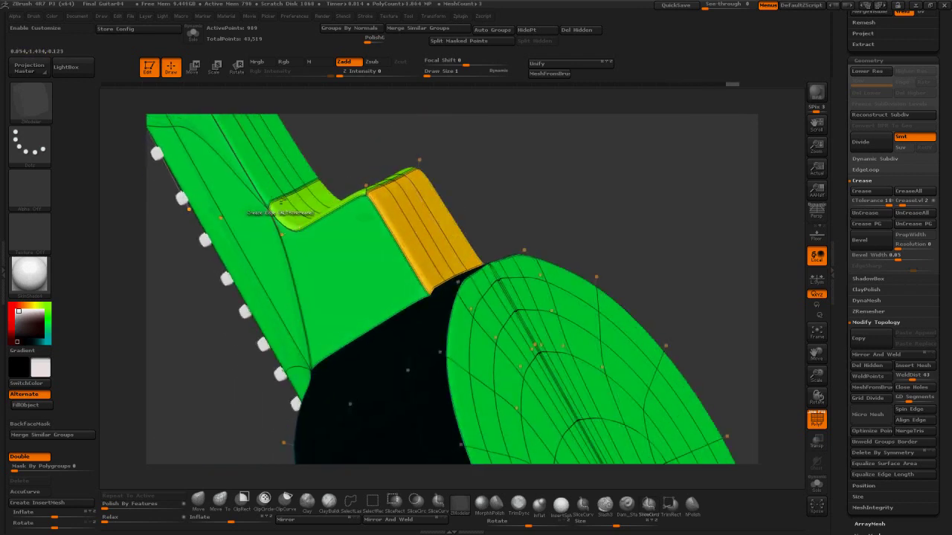
left_click(279, 199)
left_click_drag(281, 197, 375, 178)
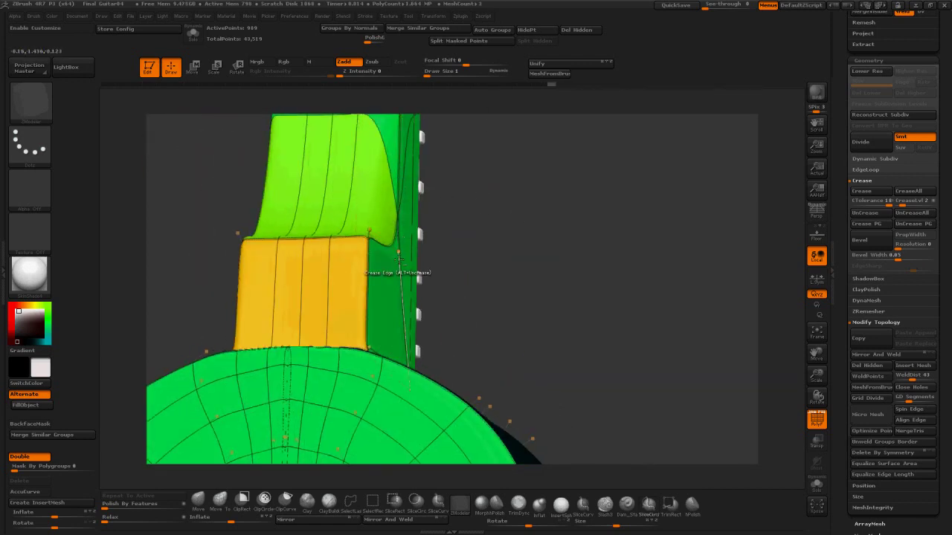
left_click_drag(386, 264, 532, 231)
Step: Examine the whole smoothed guitar with the polyframe hidden and shown
key("f")
left_click_drag(777, 371, 846, 406)
left_click(816, 419)
left_click(816, 420)
left_click_drag(759, 355, 673, 307)
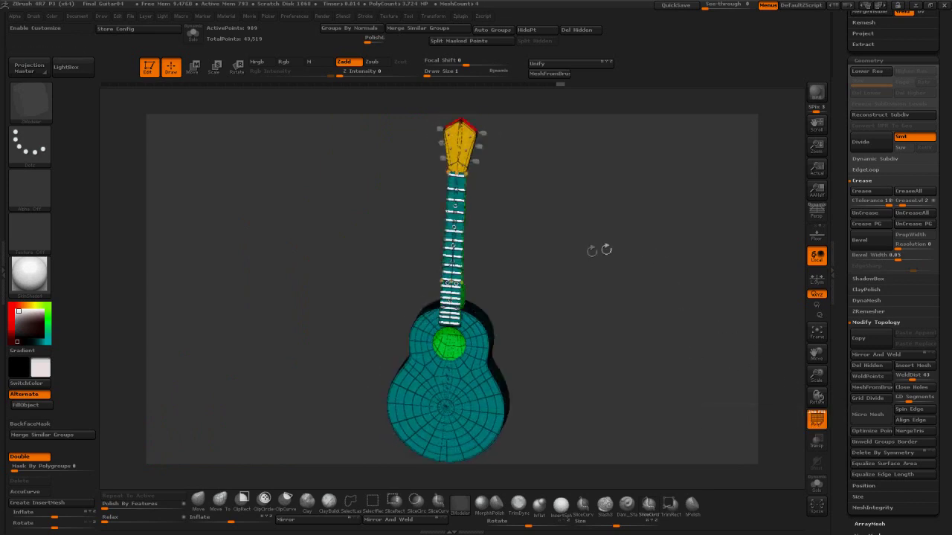
Step: Stitch the doubled centre points together at the front of the headstock's tip
left_click_drag(606, 249, 697, 377, "alt")
left_click_drag(698, 223, 675, 380, "alt")
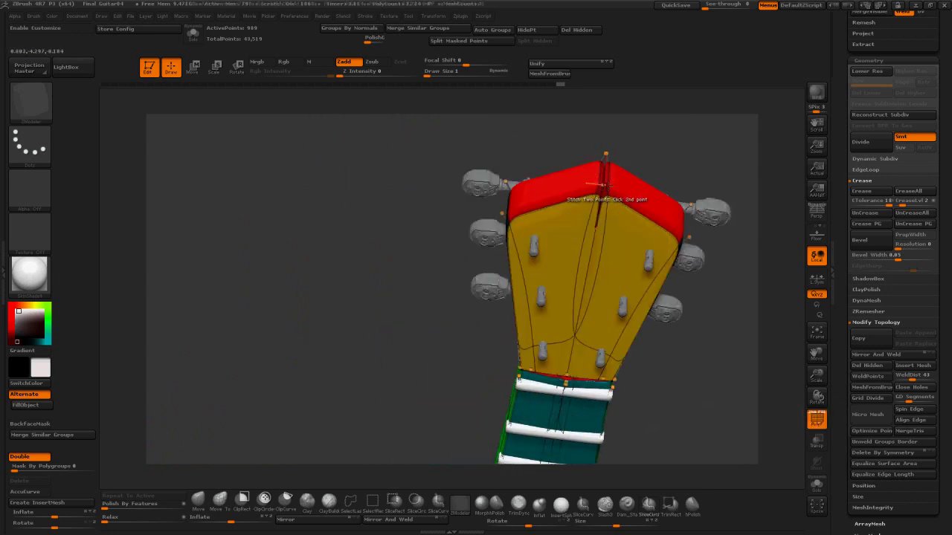
left_click(604, 184)
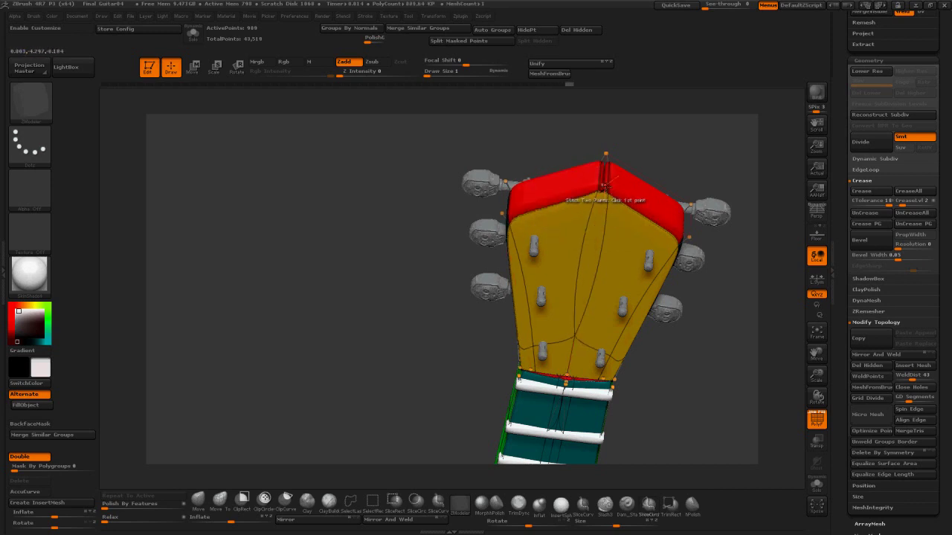
left_click(604, 185)
left_click(609, 185)
mouse_move(706, 151)
left_mouse_down()
mouse_move(670, 143)
mouse_move(716, 117)
mouse_move(699, 134)
left_mouse_up()
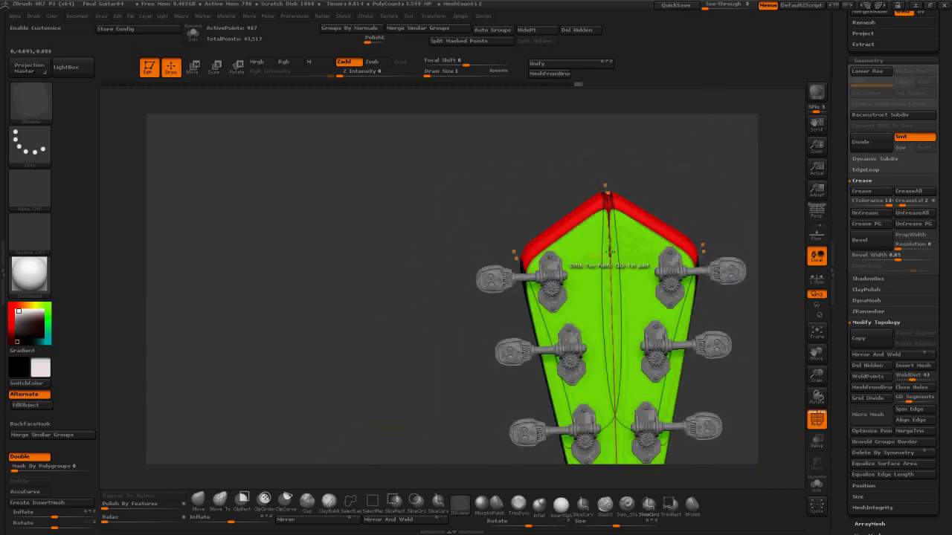
Step: Stitch the doubled centre points together at the back of the headstock's tip and check the smoothed result
left_click(610, 252)
left_click(609, 195)
left_click(603, 195)
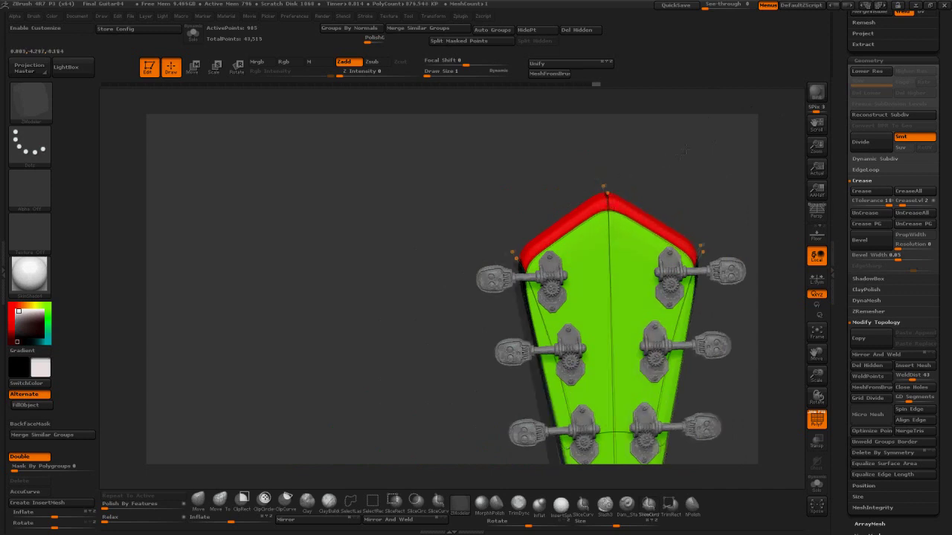
left_click_drag(439, 216, 526, 236)
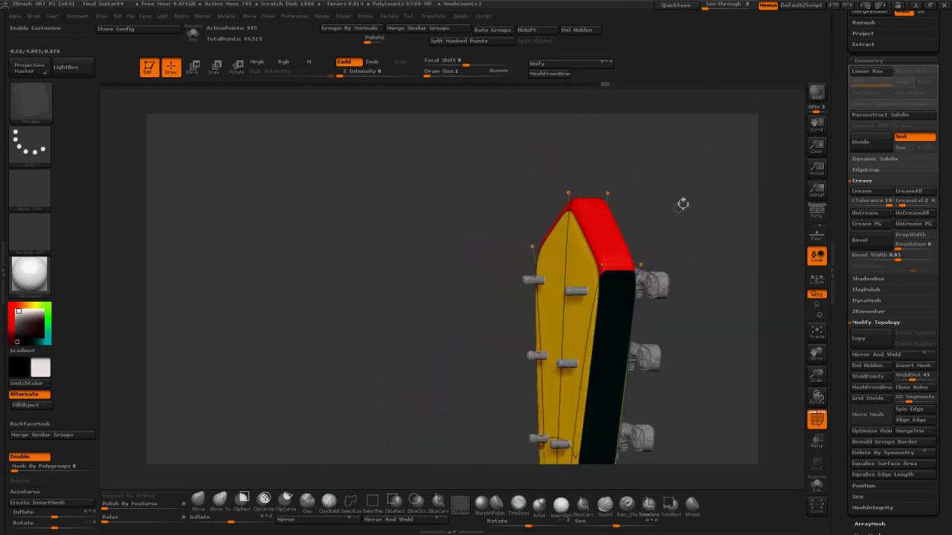
left_click_drag(681, 204, 706, 252)
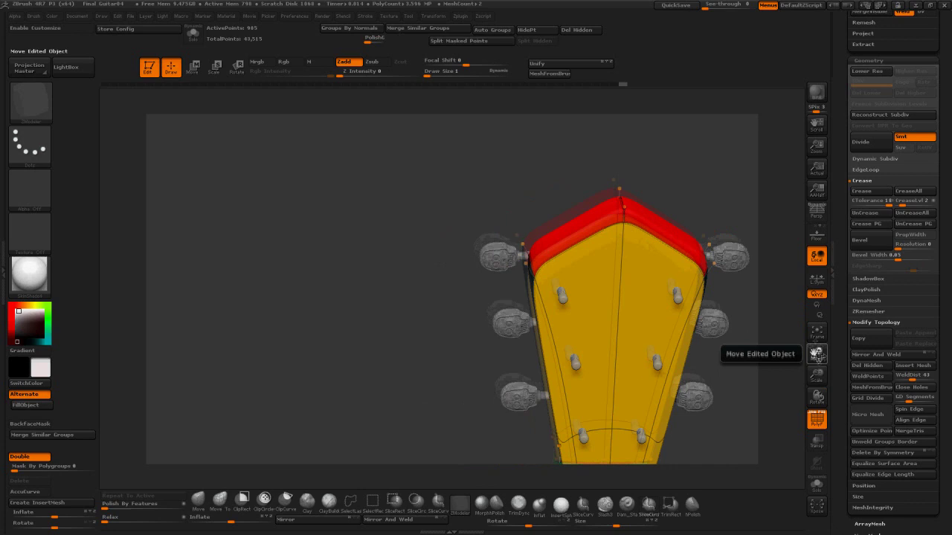
Step: Turn off dynamic subdivision, solo the guitar mesh, and stitch the extra points where the headstock meets the fretboard
left_click_drag(816, 355, 781, 134)
left_click_drag(732, 216, 736, 384)
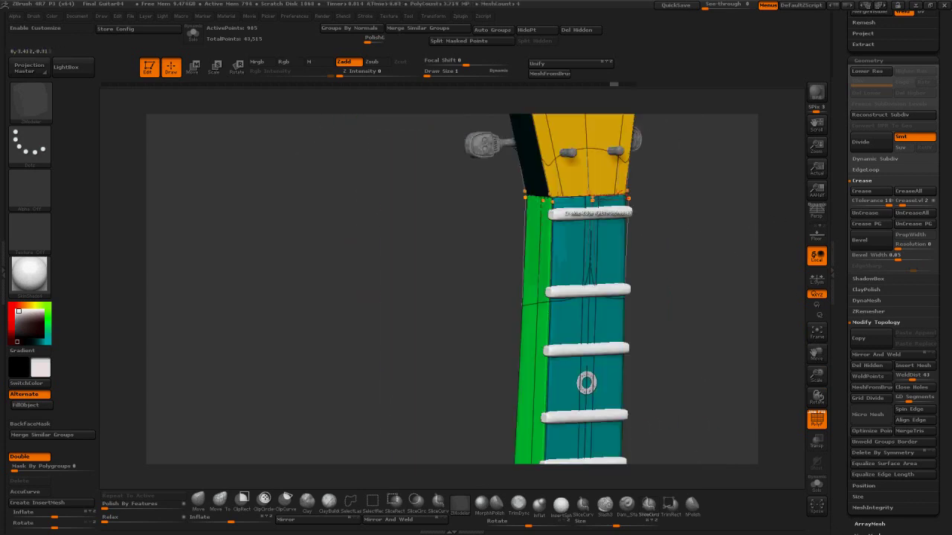
key("shift+d")
key("shift+s")
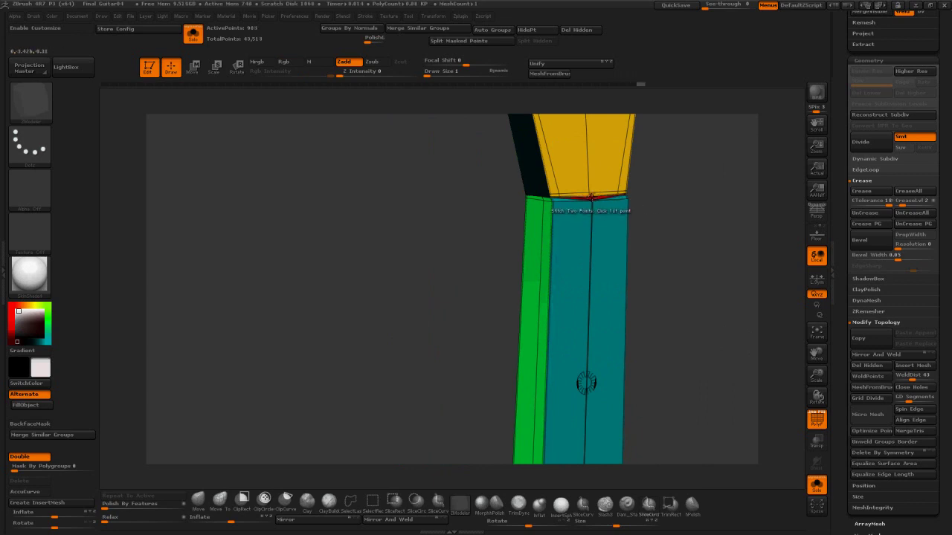
left_click(593, 196)
right_click_drag(591, 198, 557, 210)
left_click(554, 211)
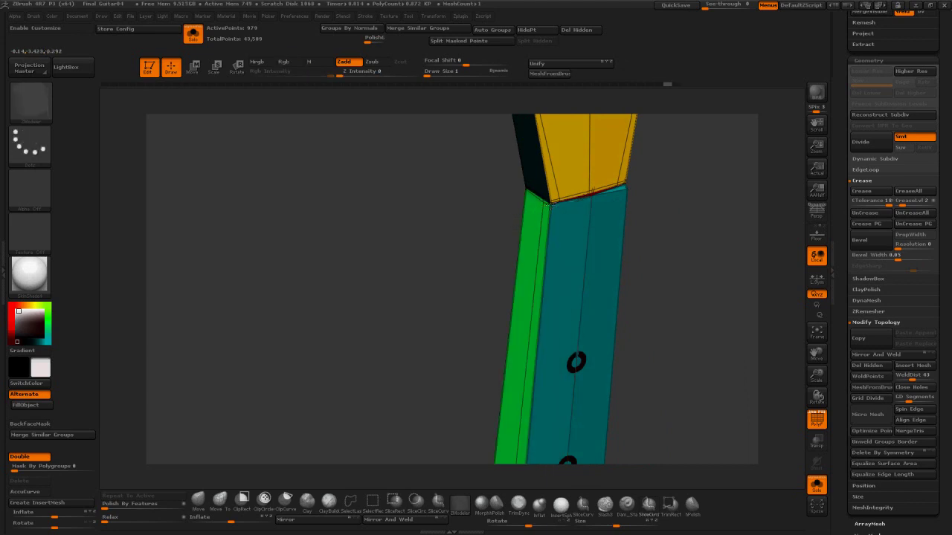
Step: Stitch the remaining corner and centre points together along the front edge between the fretboard and the headstock
left_click(625, 186)
right_click_drag(625, 186, 658, 188)
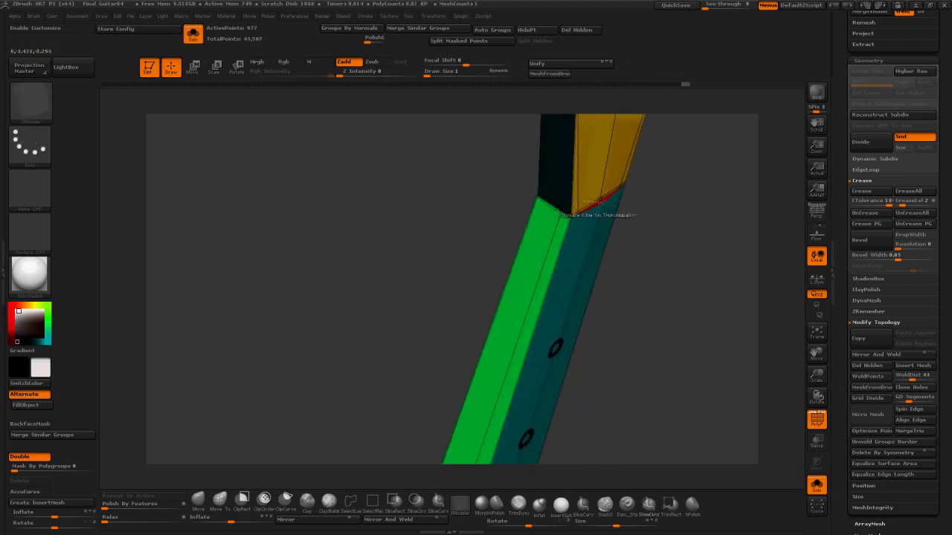
left_click_drag(571, 215, 602, 200)
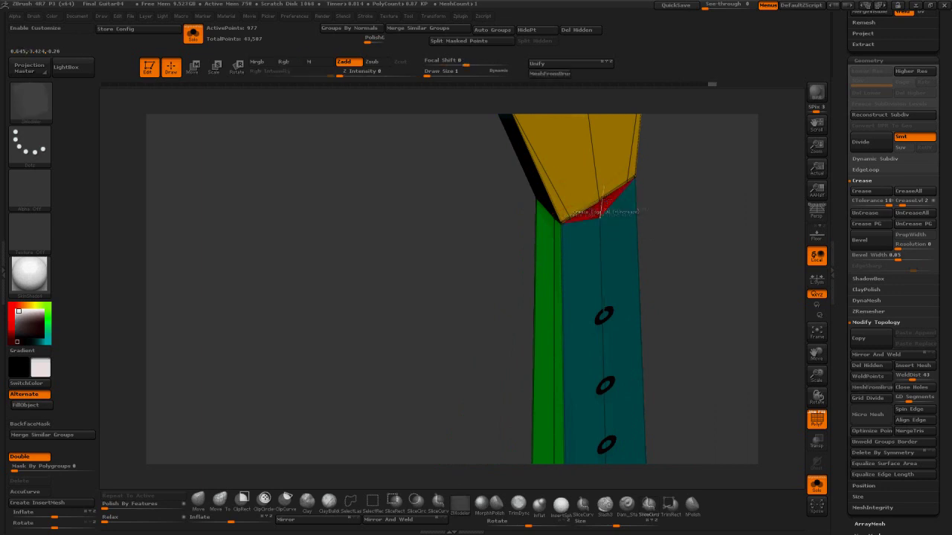
left_click_drag(603, 200, 660, 126)
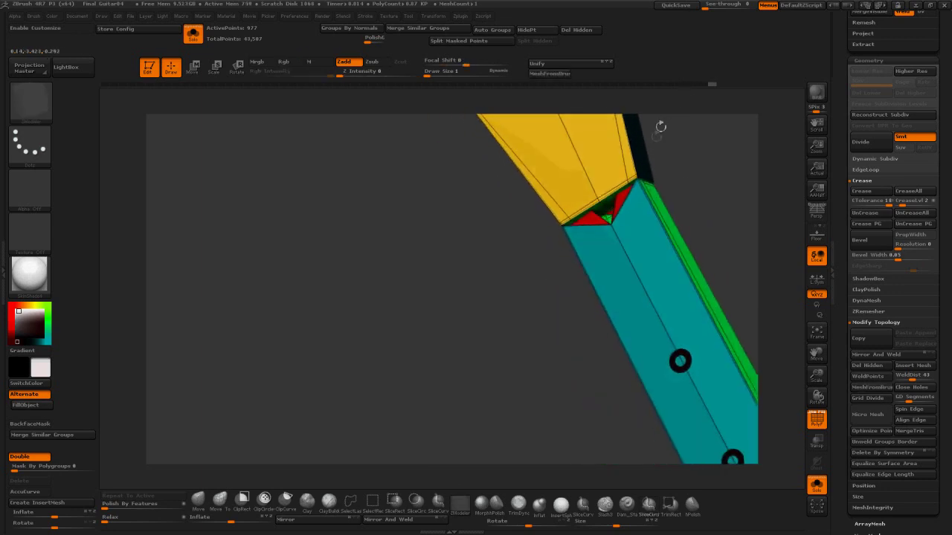
left_click_drag(688, 182, 704, 173)
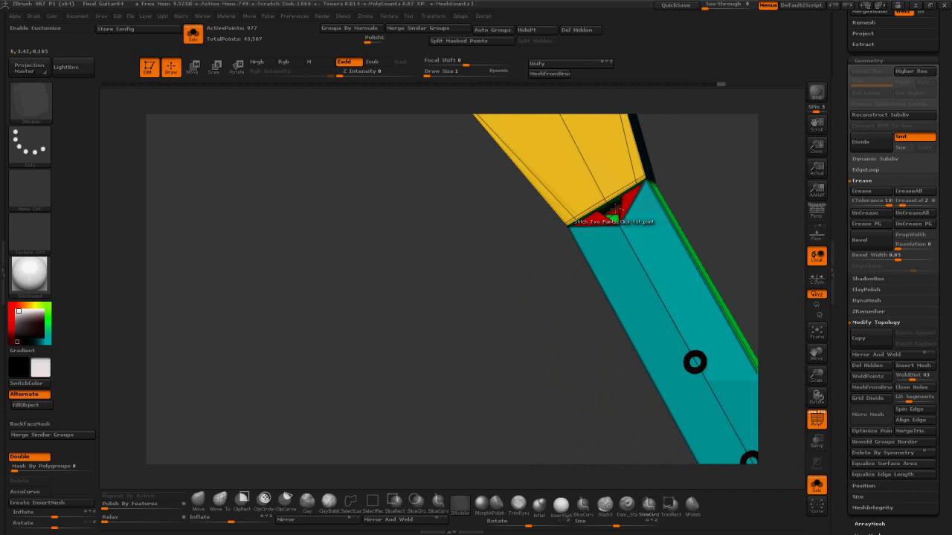
left_click(607, 216)
mouse_move(608, 216)
right_mouse_down()
mouse_move(610, 224)
mouse_move(606, 216)
right_mouse_up()
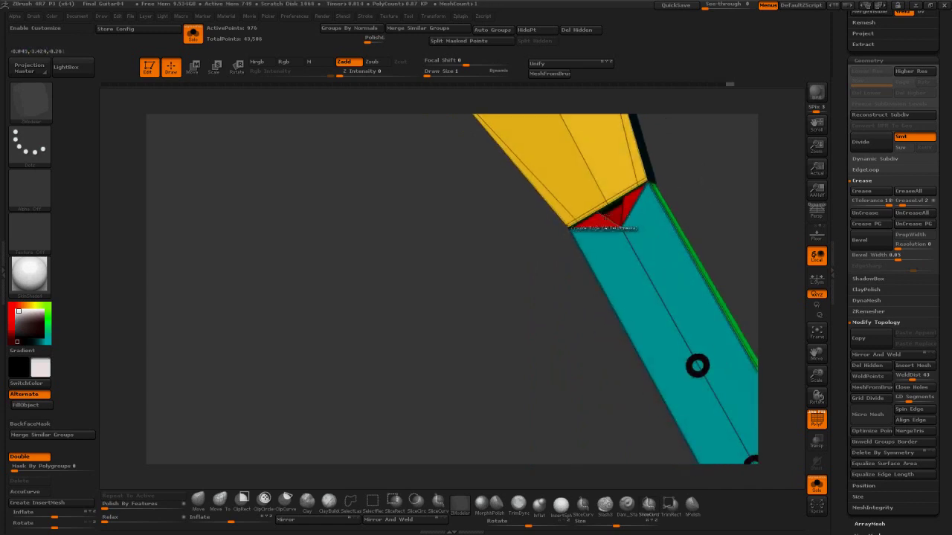
left_click_drag(691, 198, 598, 215)
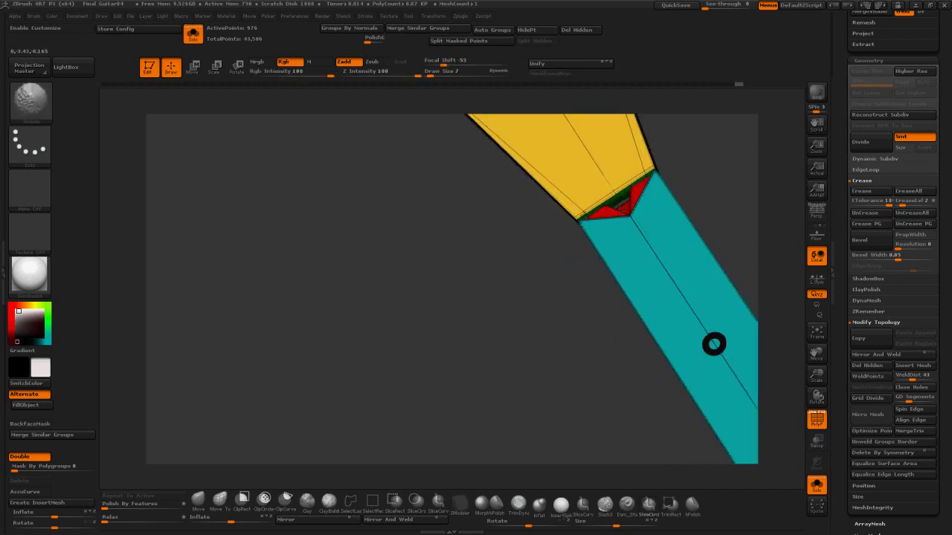
Step: Stitch the doubled points together along the back edge where the neck meets the headstock
mouse_move(627, 204)
left_mouse_down()
mouse_move(675, 201)
mouse_move(609, 208)
left_mouse_up()
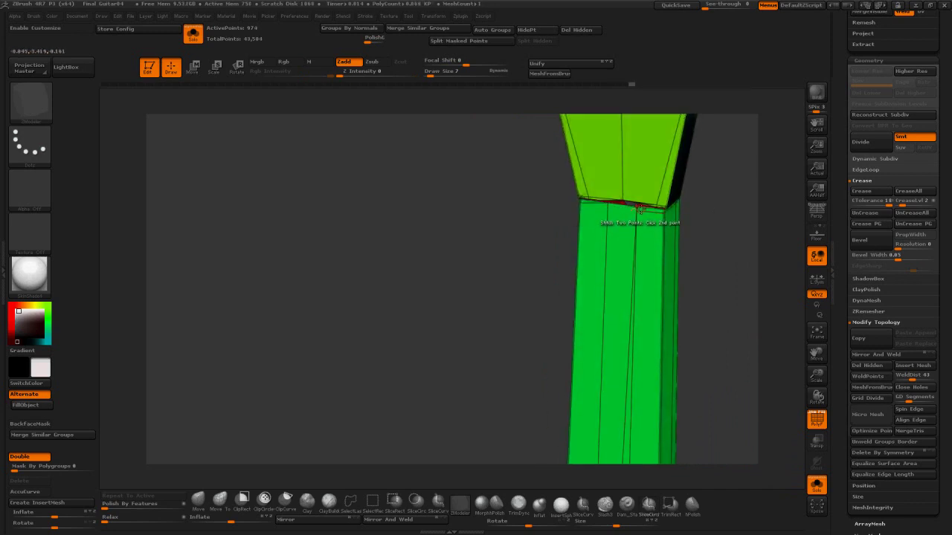
left_click(637, 208)
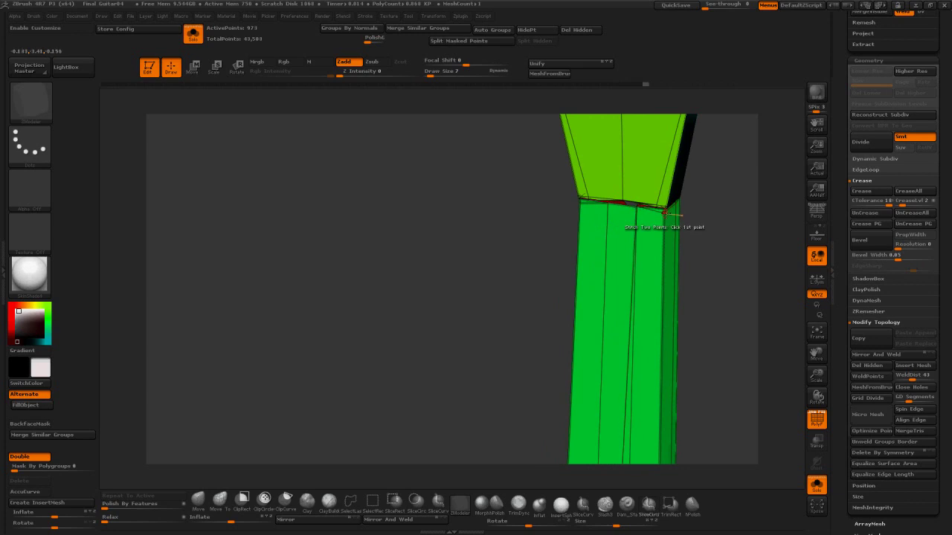
left_click(578, 202)
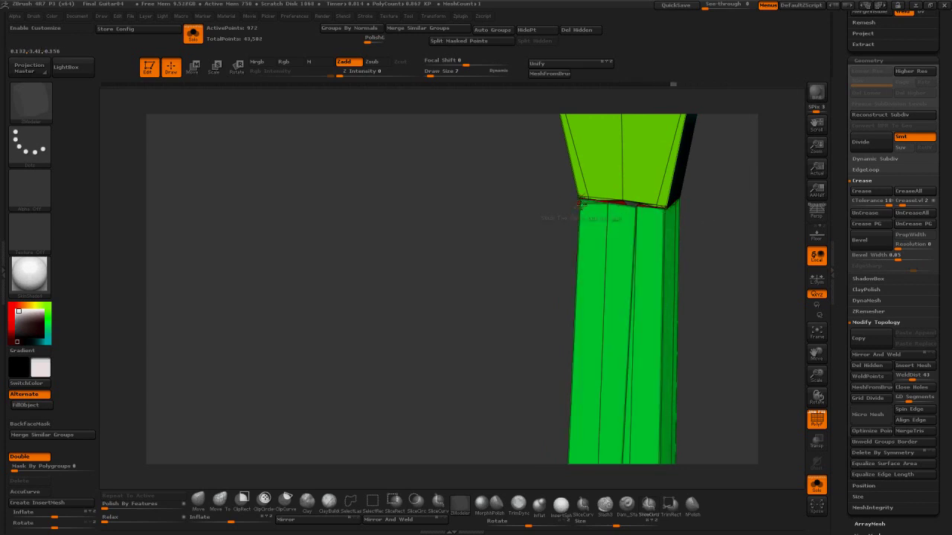
Step: Move the fretboard's end centre point onto the headstock's centre line to close the front gap, and weld the mesh's points
left_click_drag(539, 218, 655, 165)
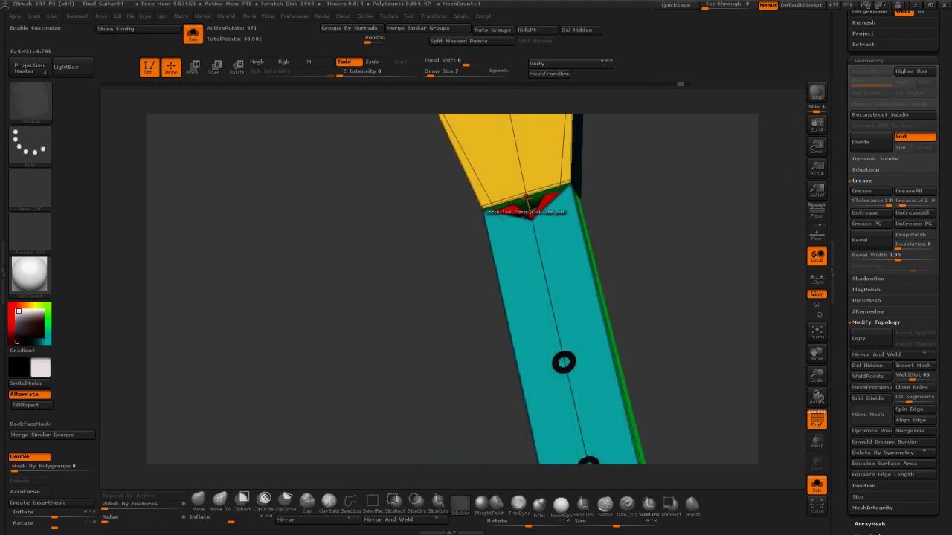
mouse_move(526, 199)
right_mouse_down()
mouse_move(519, 227)
mouse_move(557, 222)
mouse_move(534, 204)
mouse_move(519, 211)
right_mouse_up()
left_click(517, 209)
key("space")
left_click(502, 239)
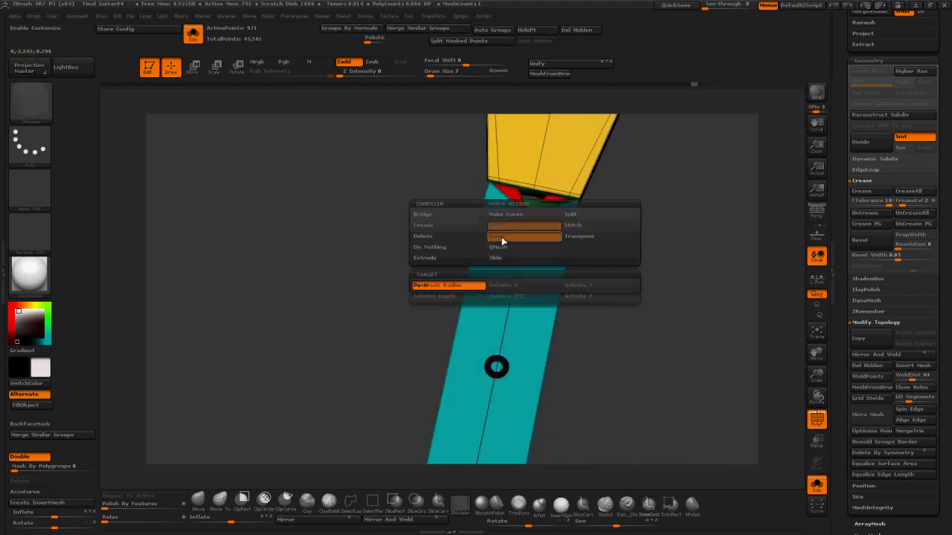
left_click_drag(526, 215, 536, 179)
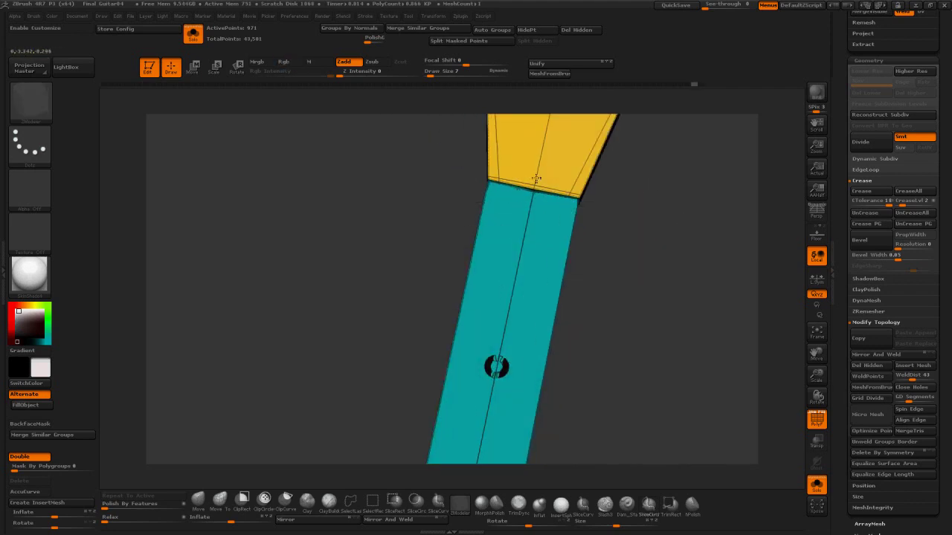
left_click(878, 377)
Step: Move the neck's side points up against the headstock to close the gaps on both sides of the joint
right_click_drag(658, 248, 588, 238)
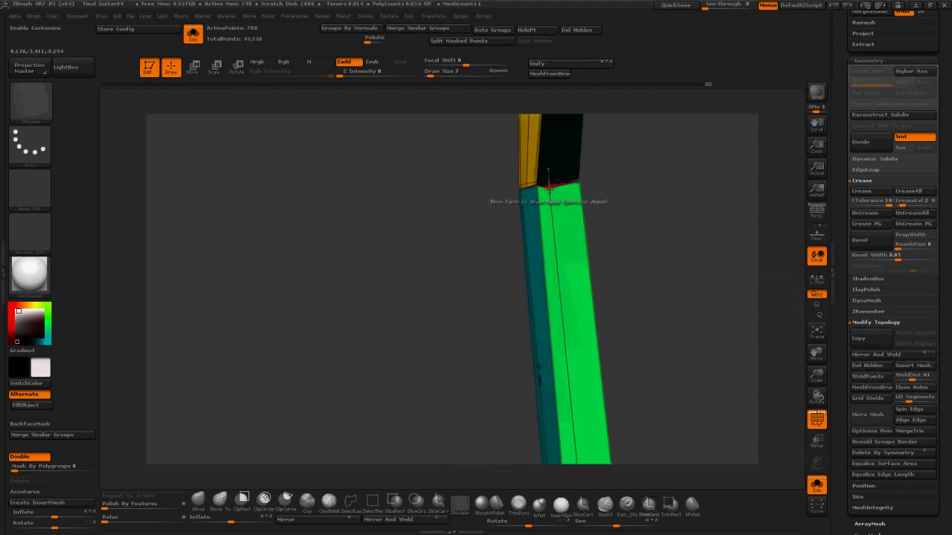
left_click_drag(550, 187, 658, 177)
left_click_drag(490, 195, 490, 186)
left_click_drag(587, 190, 643, 189)
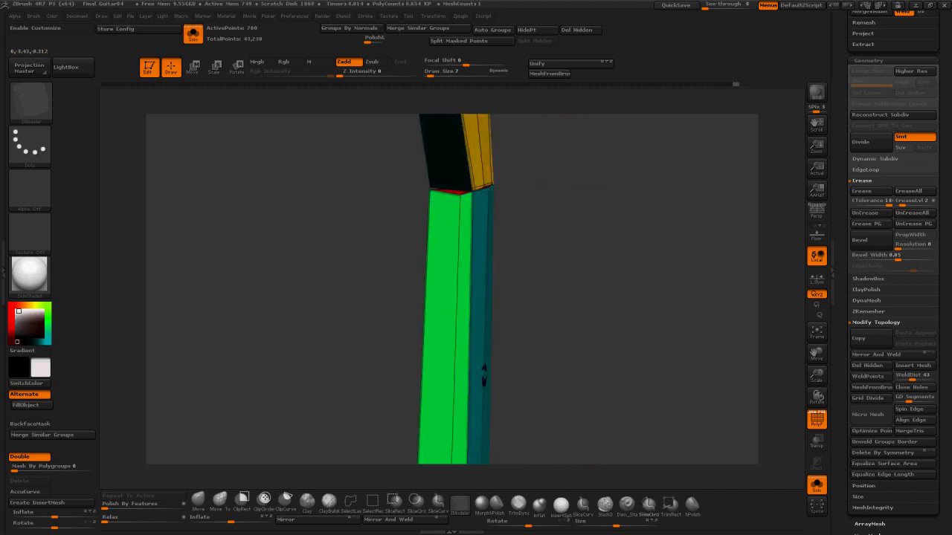
left_click_drag(461, 195, 429, 188)
Step: Set the point action to Move and pull the neck's back points onto the lower edge of the headstock
mouse_move(357, 190)
left_mouse_down()
mouse_move(413, 192)
mouse_move(383, 219)
left_mouse_up()
key("space")
left_click(423, 206)
key("space")
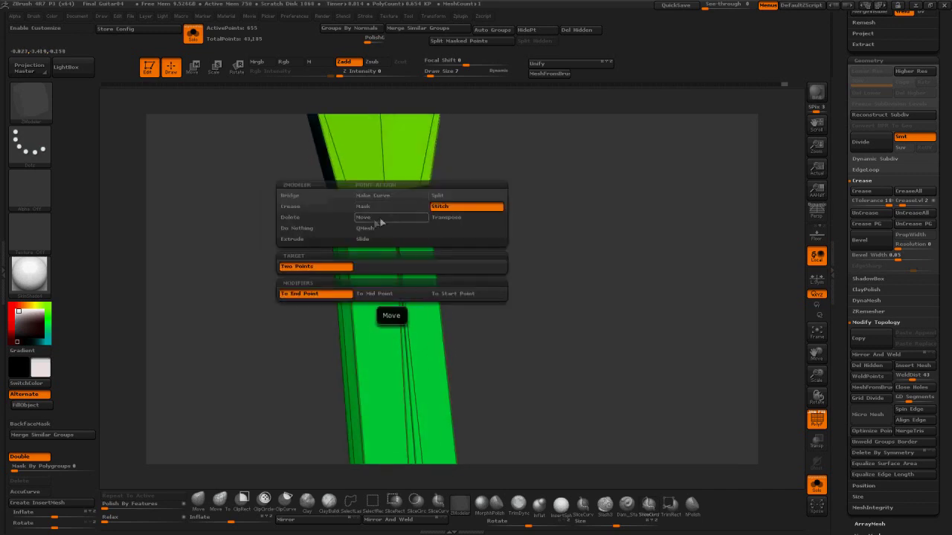
left_click_drag(476, 202, 436, 194)
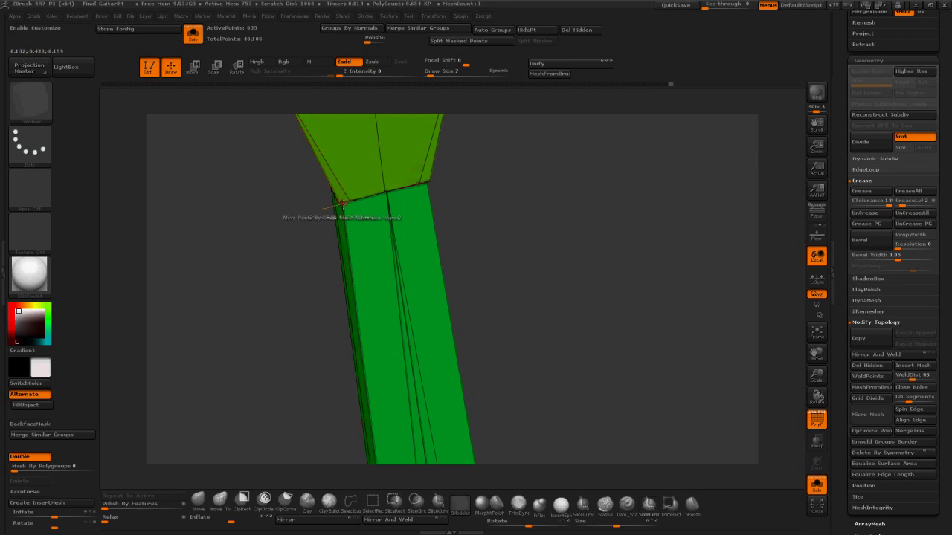
left_click_drag(449, 202, 339, 195)
Step: Insert an edge loop along the side of the neck at the headstock joint
key("space")
left_click(316, 203)
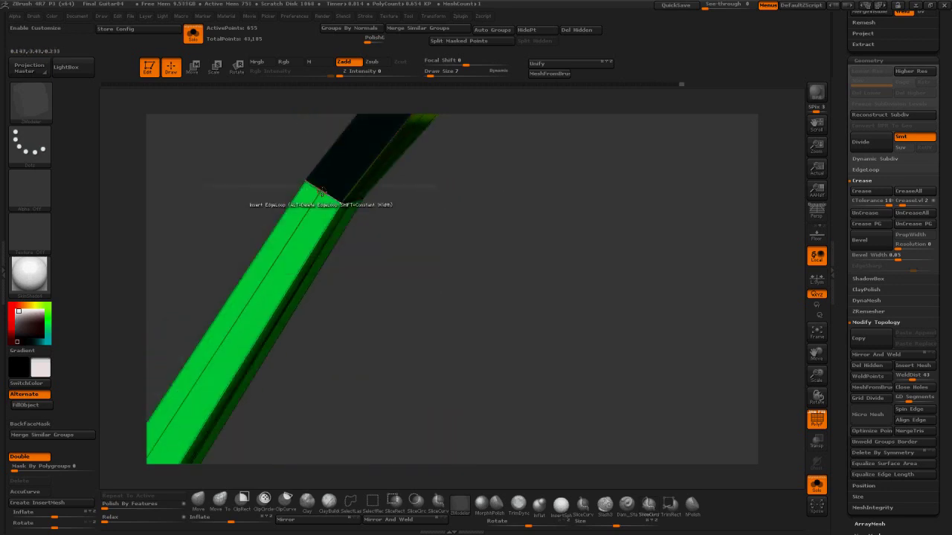
left_click(325, 191)
Step: Adjust the back corner point of the neck and stitch it to the matching corner of the headstock
left_click_drag(405, 198, 509, 210)
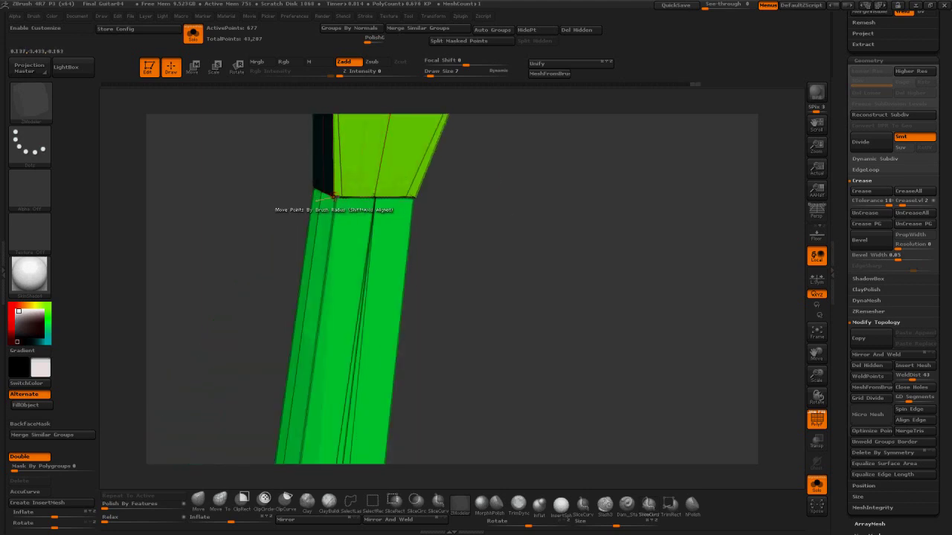
left_click_drag(336, 195, 337, 187)
left_click_drag(452, 188, 433, 157)
key("space")
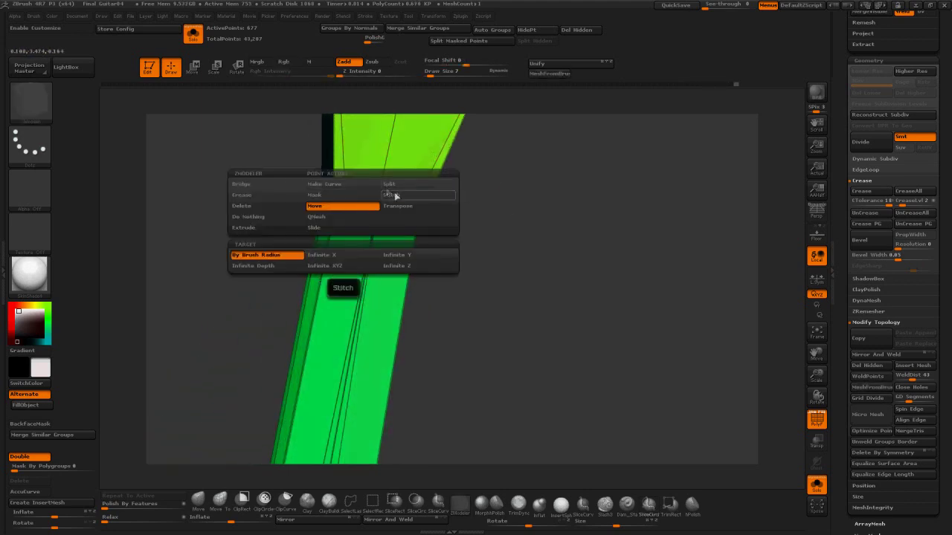
left_click(395, 195)
left_click(344, 185)
left_click(334, 189)
Step: Stitch further pairs of neighbouring points around the back of the headstock joint
left_click(419, 214)
left_click_drag(444, 224, 480, 182)
left_click(461, 204)
left_click_drag(589, 238, 535, 225)
left_click(513, 230)
left_click(527, 248)
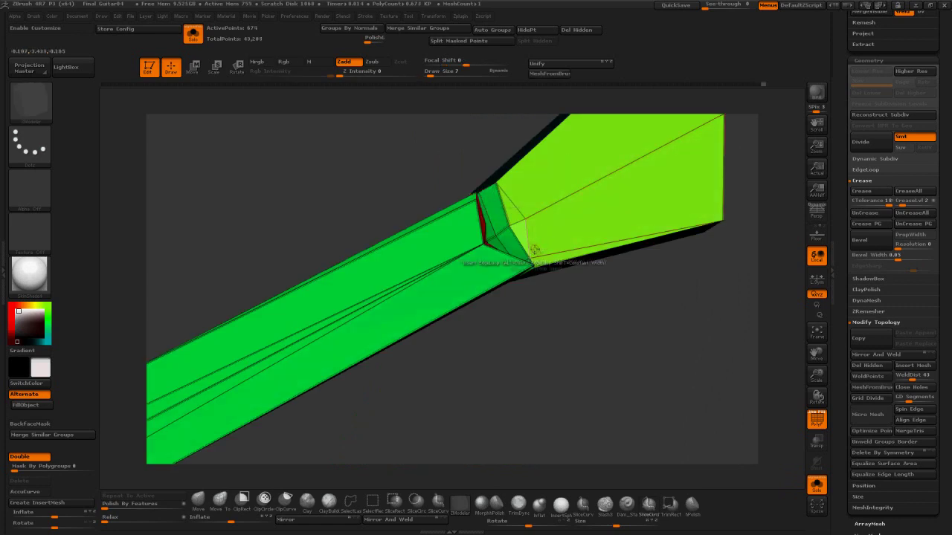
Step: Stitch the neck's back centre and far corner points to the headstock to close the open gap
mouse_move(516, 342)
left_mouse_down()
mouse_move(490, 359)
mouse_move(545, 381)
mouse_move(518, 345)
left_mouse_up()
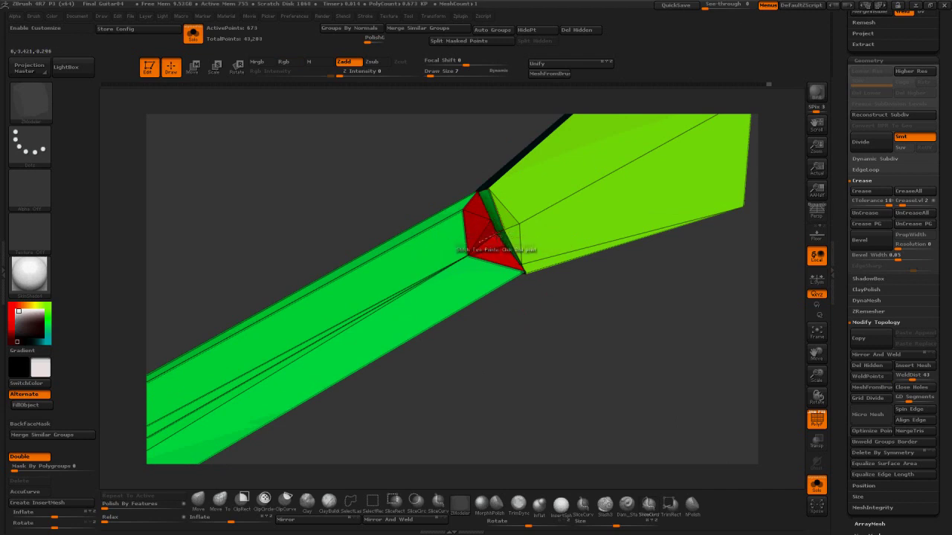
left_click(468, 255)
left_click(470, 256)
left_click(519, 225)
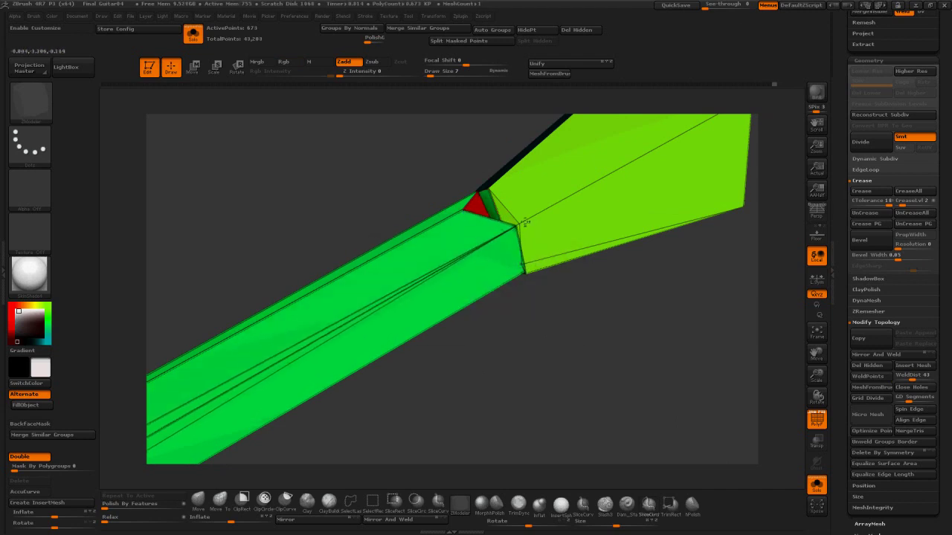
left_click(463, 211)
left_click(488, 191)
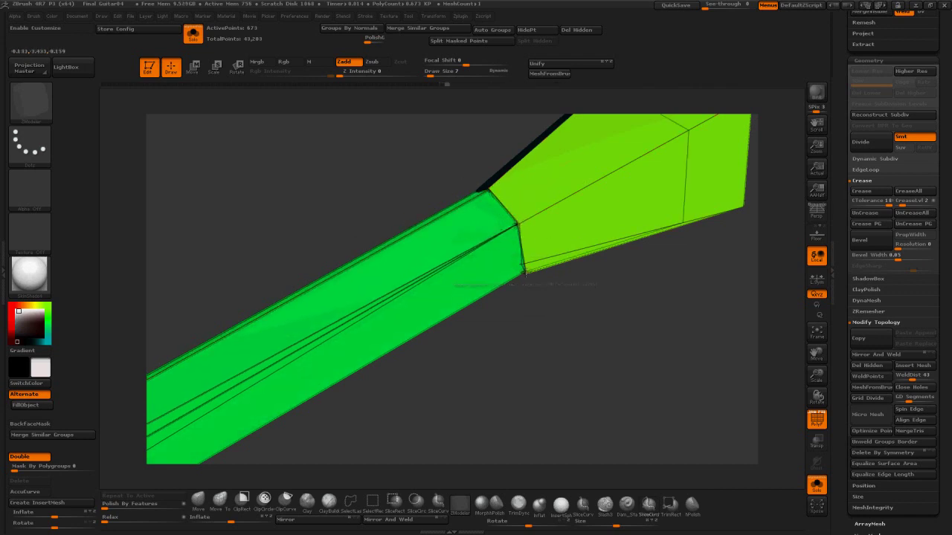
Step: Mirror and weld the guitar mesh so both halves of the neck and headstock match
key("f")
key("w")
left_click(408, 519)
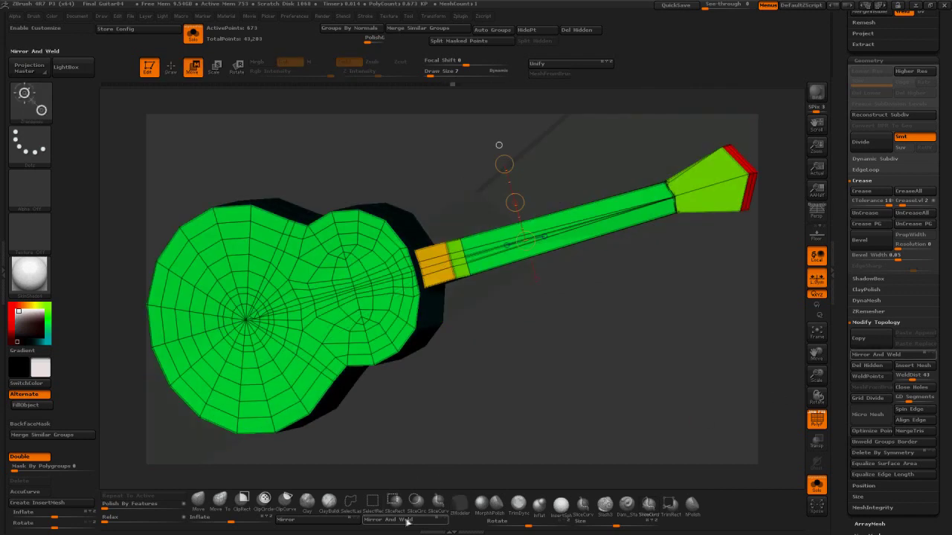
key("q")
key("f")
key("w")
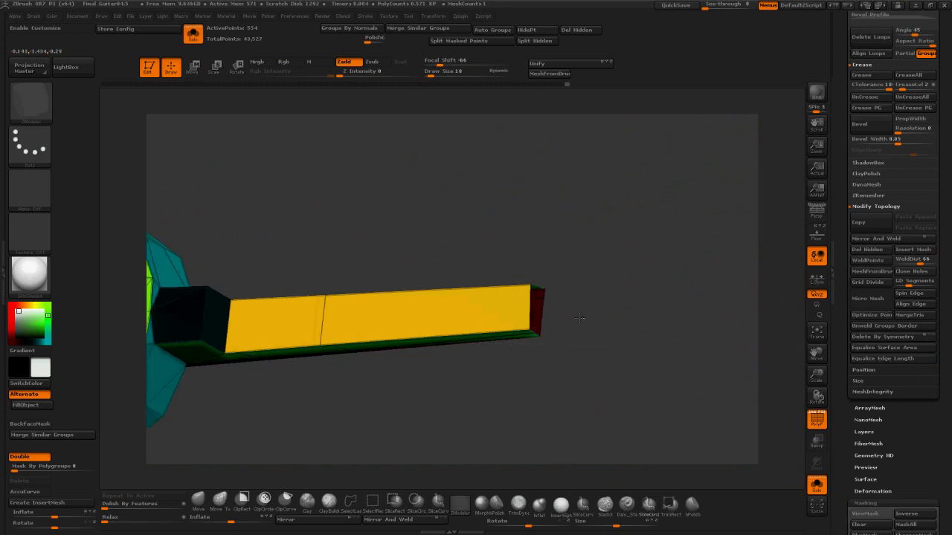
Step: Move the points on the side of the neck just above the body joint to straighten the lengthwise edge
left_click_drag(580, 318, 491, 325)
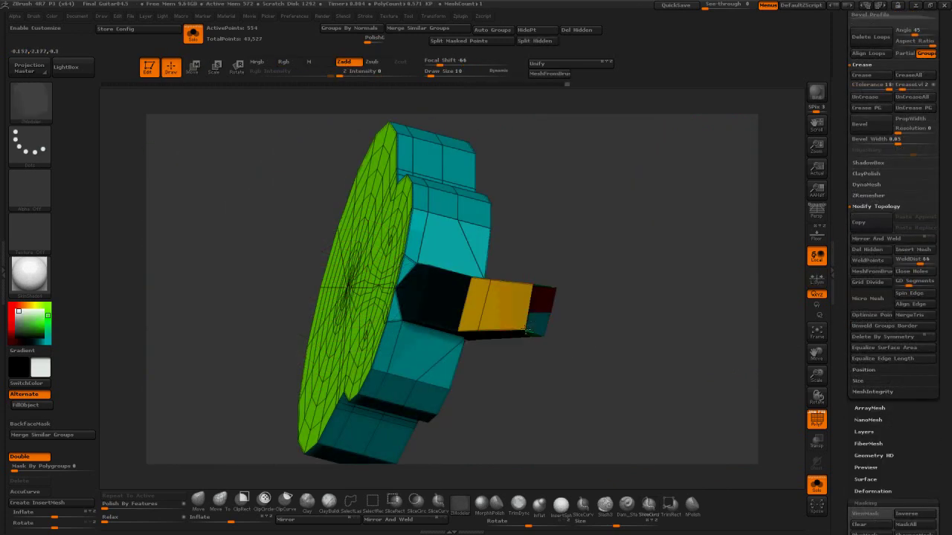
left_click_drag(570, 328, 506, 334)
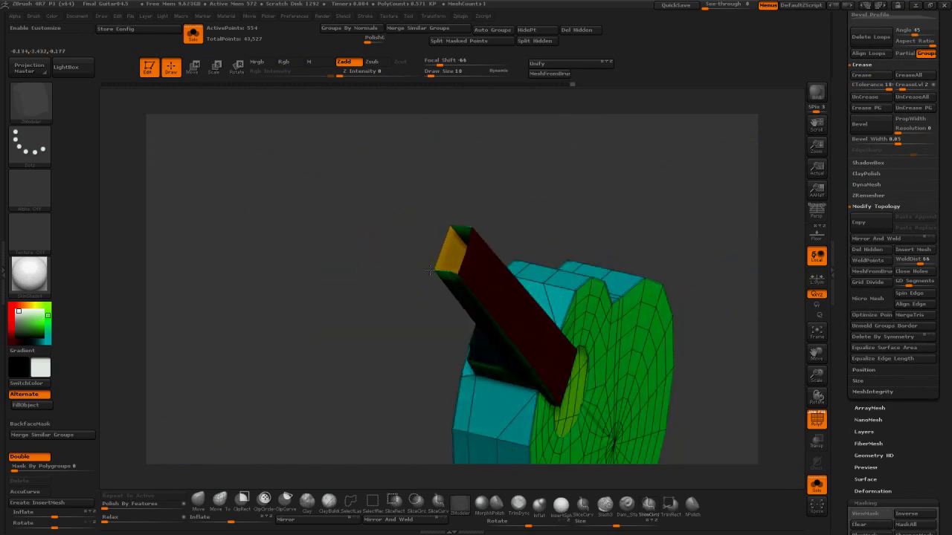
mouse_move(447, 276)
left_mouse_down()
mouse_move(538, 164)
mouse_move(492, 230)
mouse_move(497, 215)
mouse_move(514, 255)
mouse_move(478, 277)
left_mouse_up()
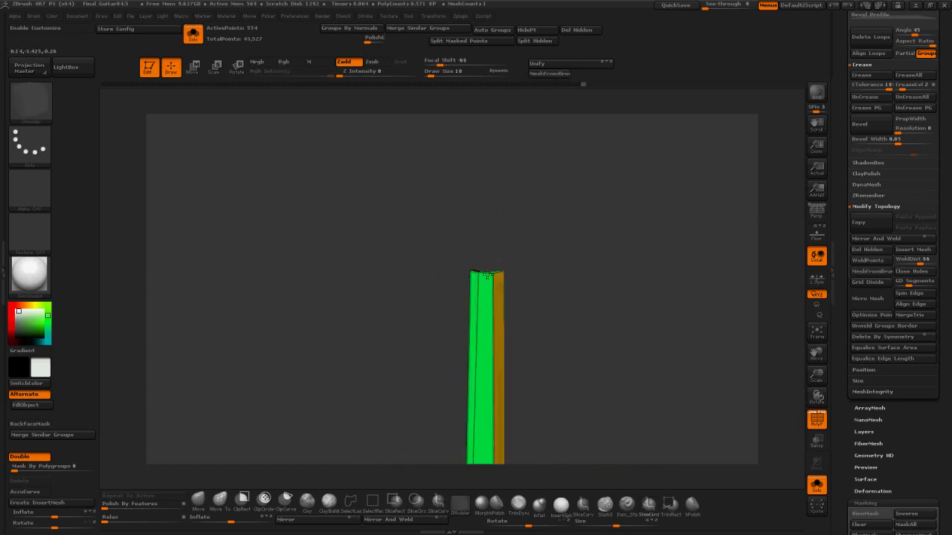
left_click_drag(567, 305, 571, 269, "alt")
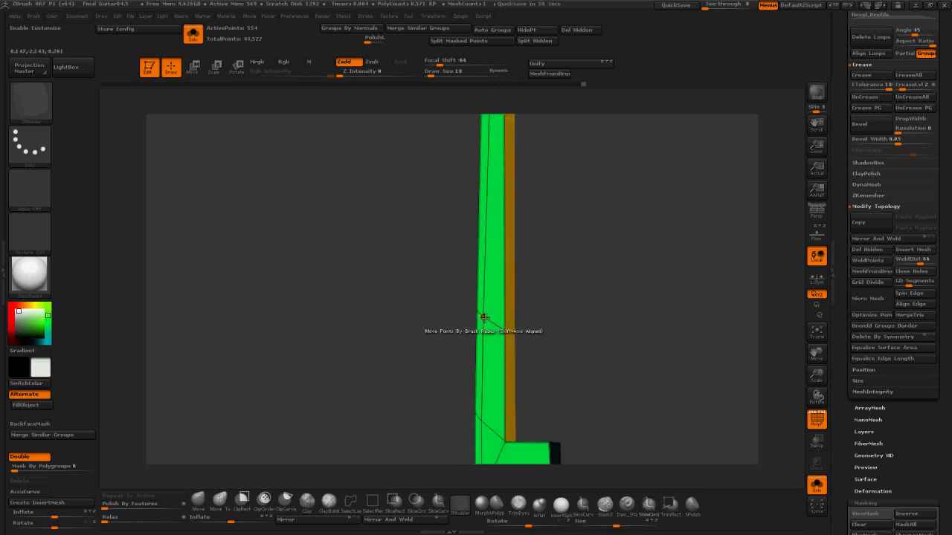
left_click_drag(483, 318, 487, 323)
left_click_drag(480, 422, 485, 424)
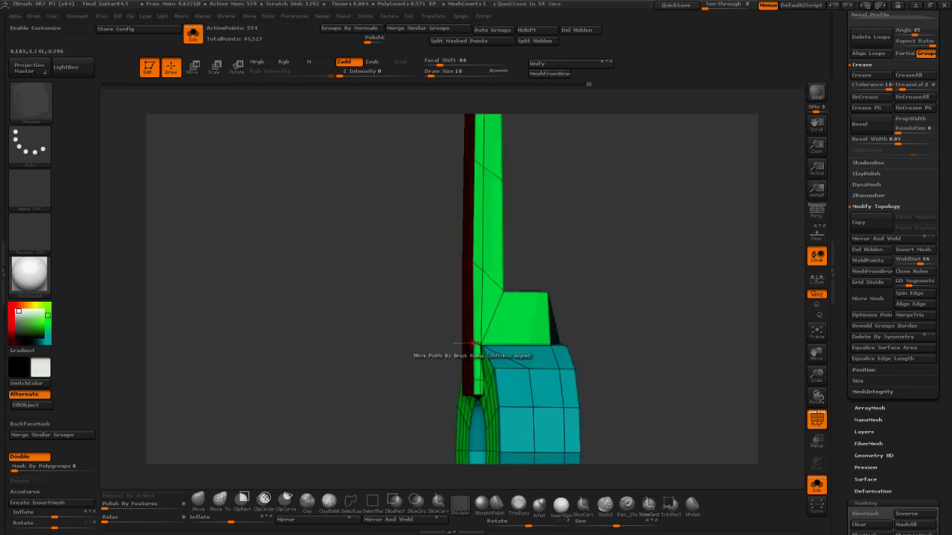
left_click_drag(474, 343, 445, 270)
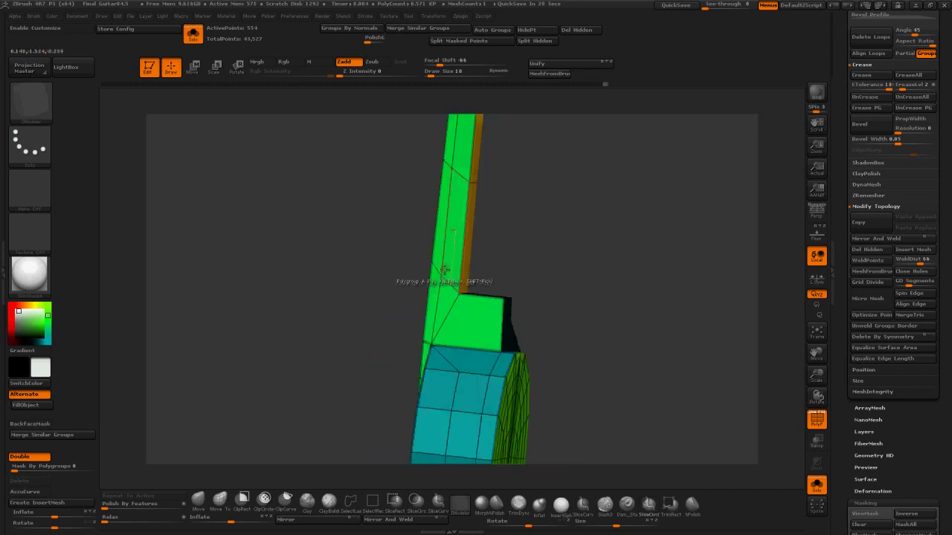
mouse_move(499, 248)
left_mouse_down()
mouse_move(567, 244)
mouse_move(446, 277)
left_mouse_up()
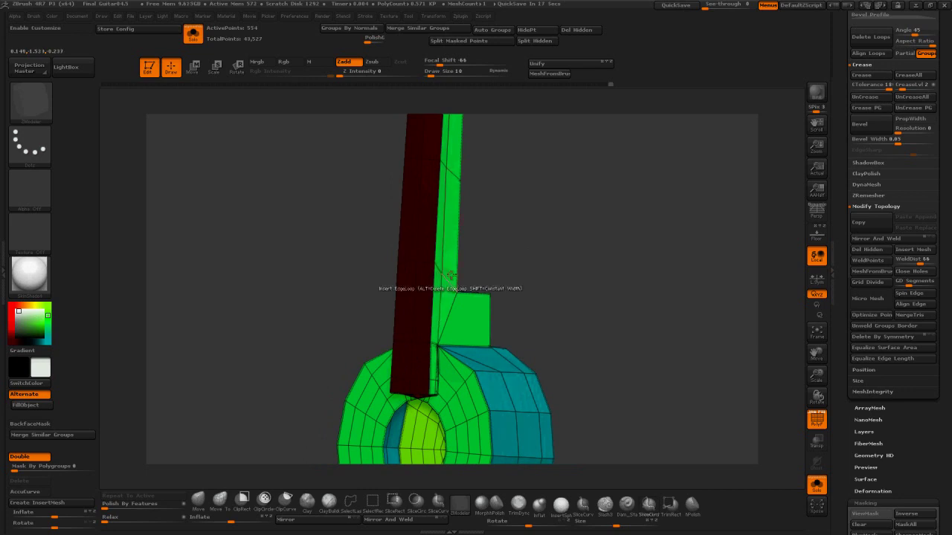
left_click_drag(511, 256, 403, 254)
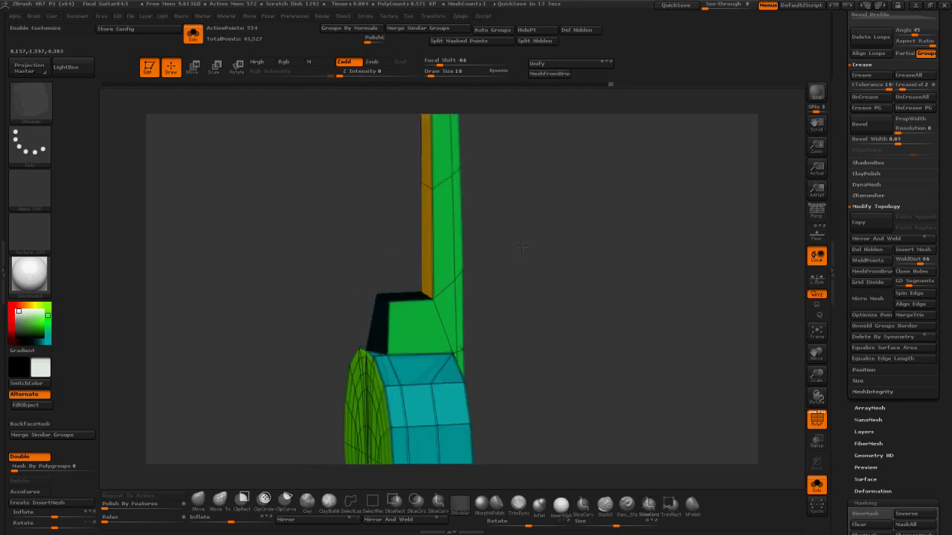
left_click_drag(523, 247, 518, 290)
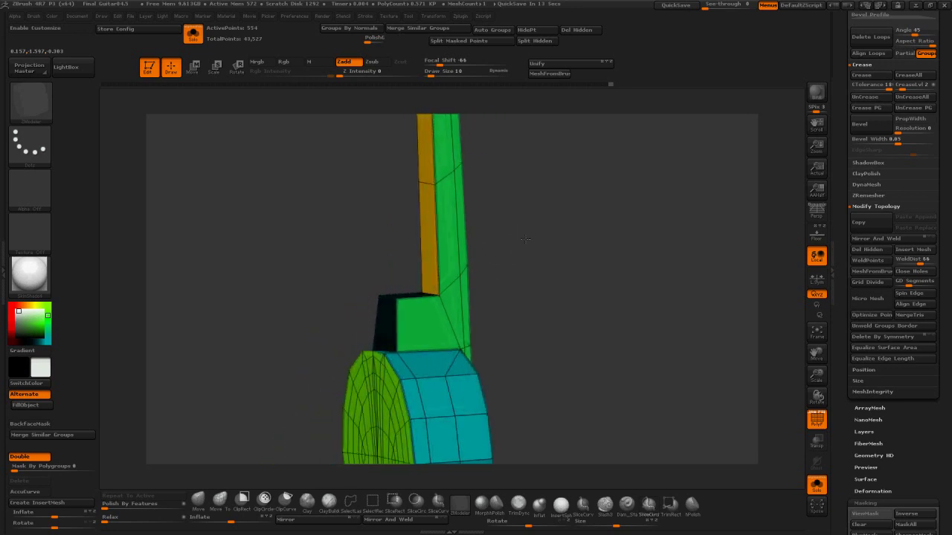
left_click_drag(514, 236, 491, 223)
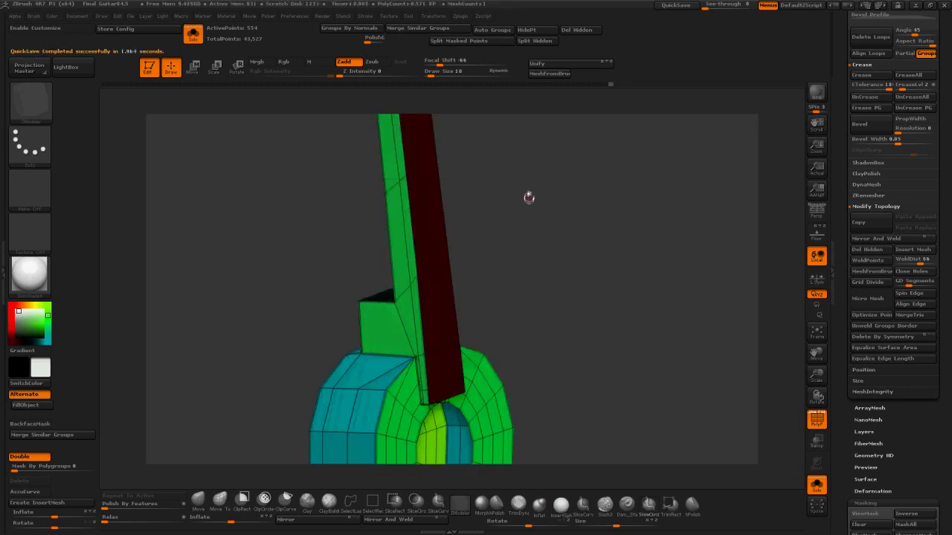
Step: Stitch the open lower point at the end of the fretboard to the body top beside the sound hole
left_click_drag(529, 197, 538, 189)
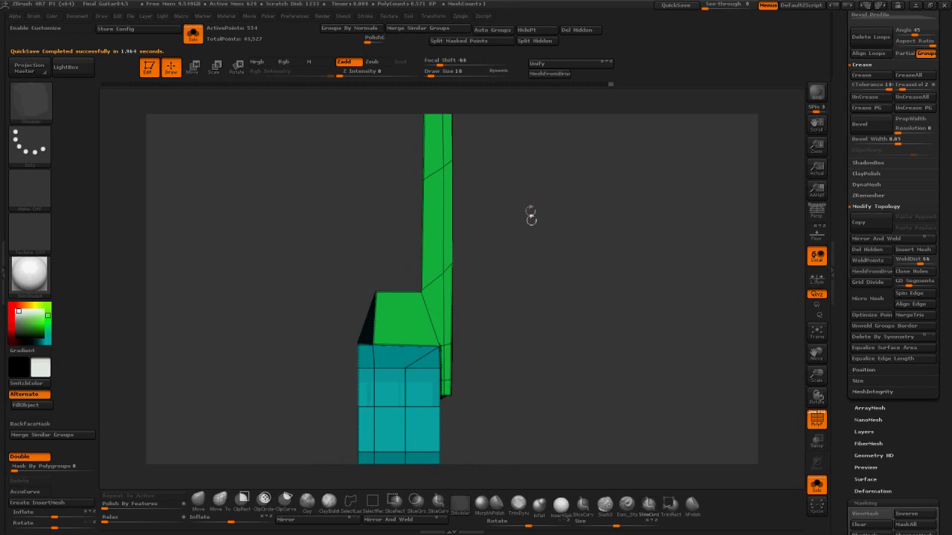
left_click_drag(526, 223, 354, 181)
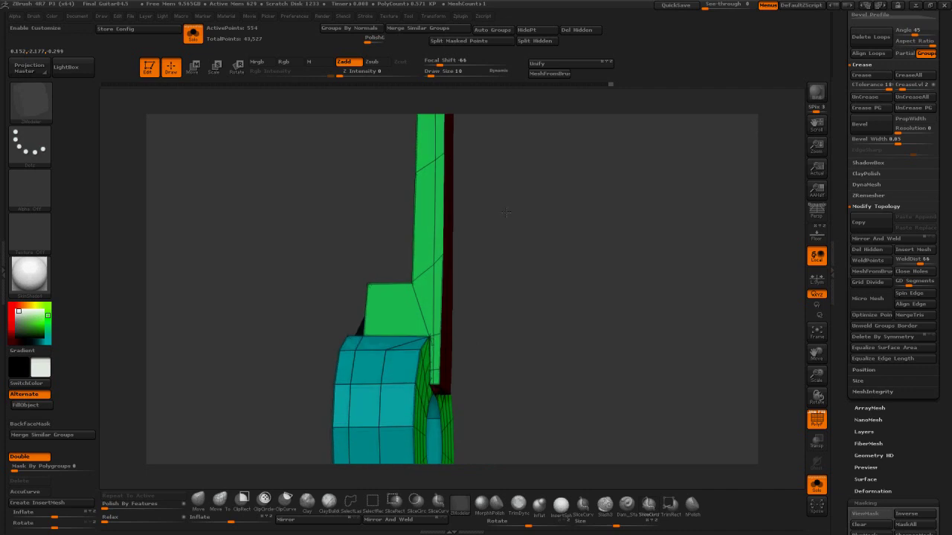
left_click_drag(505, 212, 583, 216)
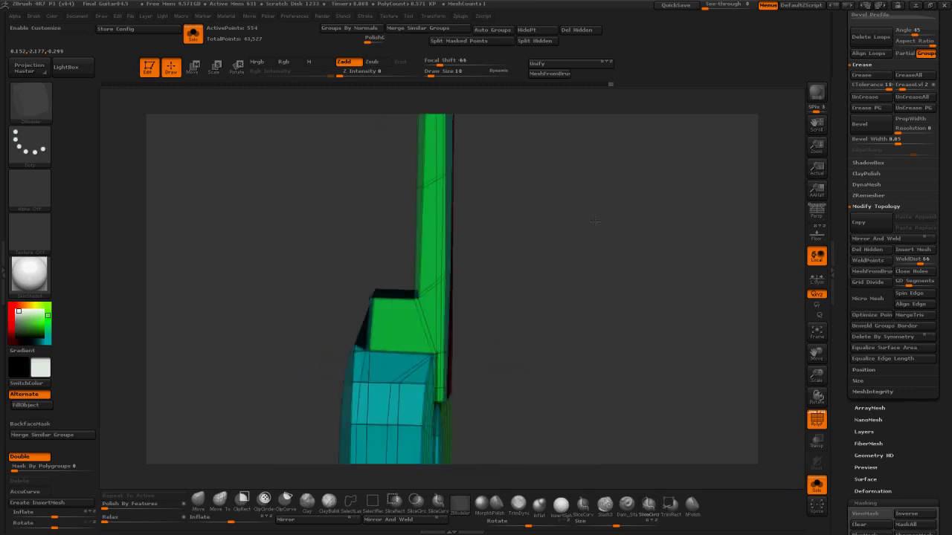
left_click_drag(597, 259, 357, 185)
left_click_drag(512, 208, 529, 192, "shift")
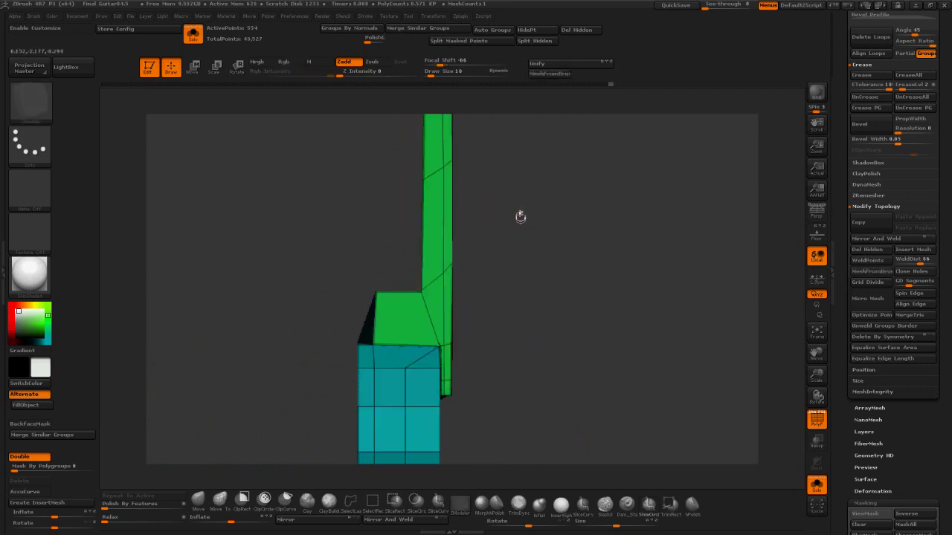
left_click_drag(515, 224, 524, 26)
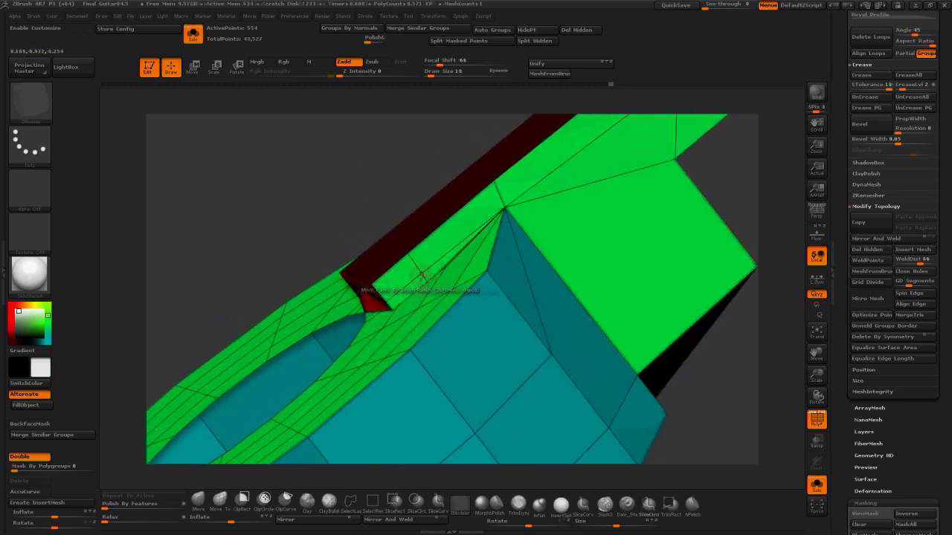
key("space")
left_click(447, 283)
left_click(392, 310)
left_click(364, 313)
Step: Stitch the points along the fretboard's lower side edge to the neighbouring points near the body joint
left_click_drag(312, 179, 324, 296)
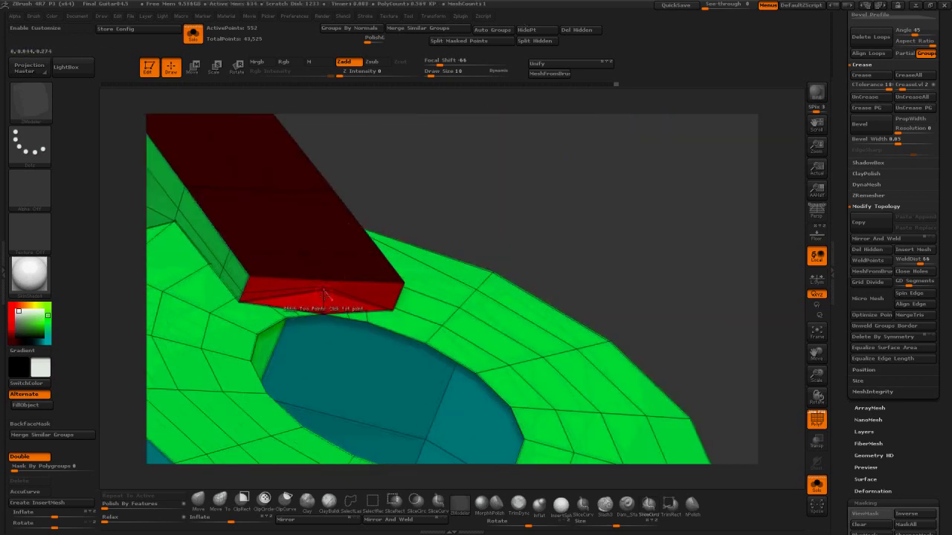
left_click(241, 302)
left_click(209, 267)
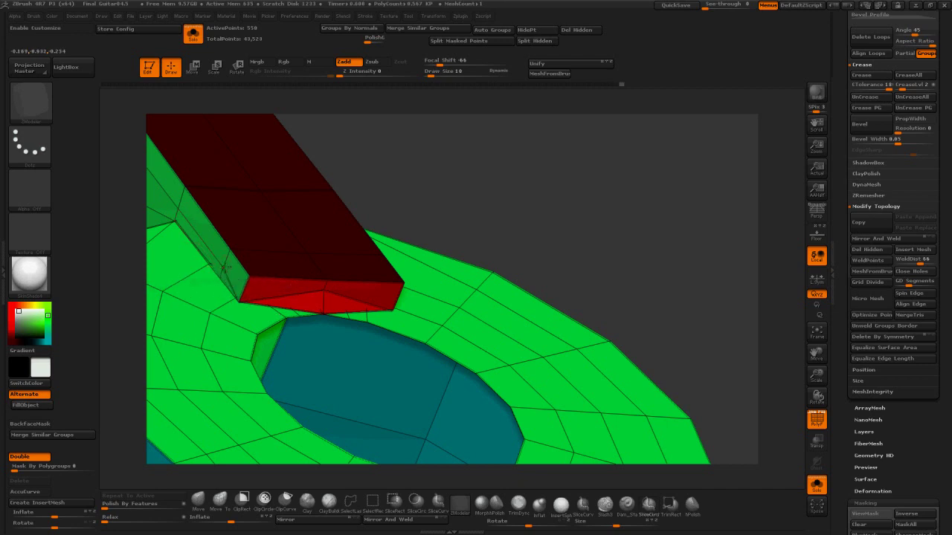
left_click(175, 220)
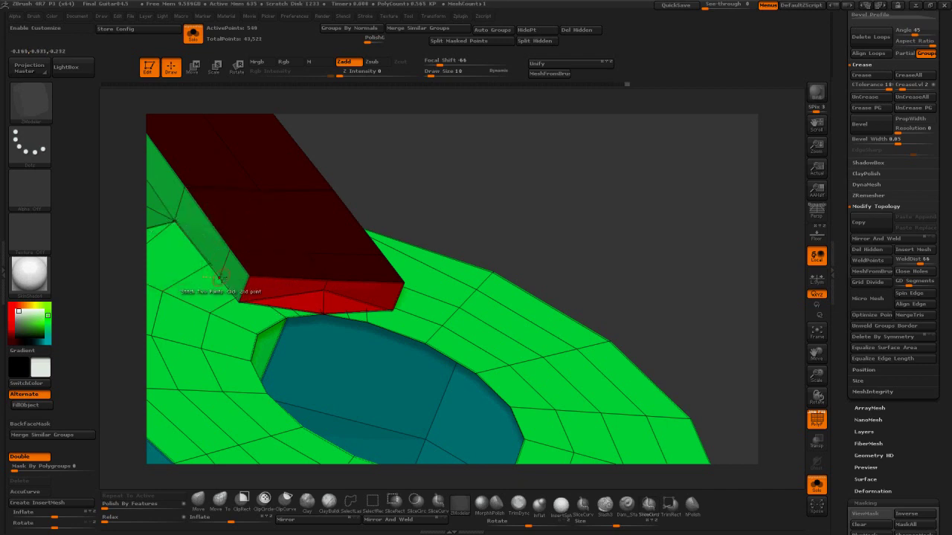
Step: Mark the narrow faces along the sides of the fretboard and assign them to one shared polygroup
left_click_drag(573, 197, 437, 192)
left_click_drag(395, 162, 745, 316, "alt")
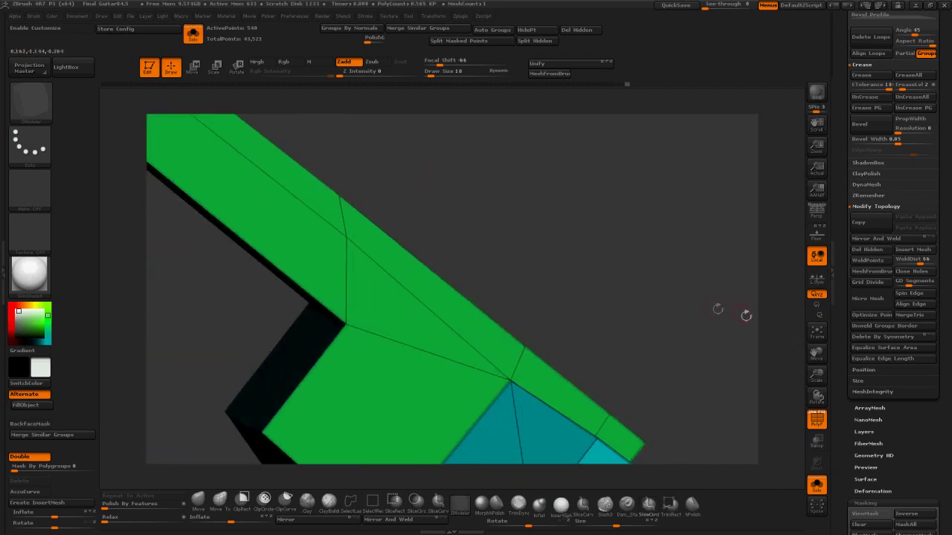
left_click_drag(587, 297, 476, 313)
left_click_drag(514, 409, 588, 410)
left_click_drag(491, 398, 606, 309)
left_click(381, 392, "alt")
left_click_drag(535, 327, 446, 297)
left_click(380, 367, "alt")
left_click_drag(535, 298, 610, 245)
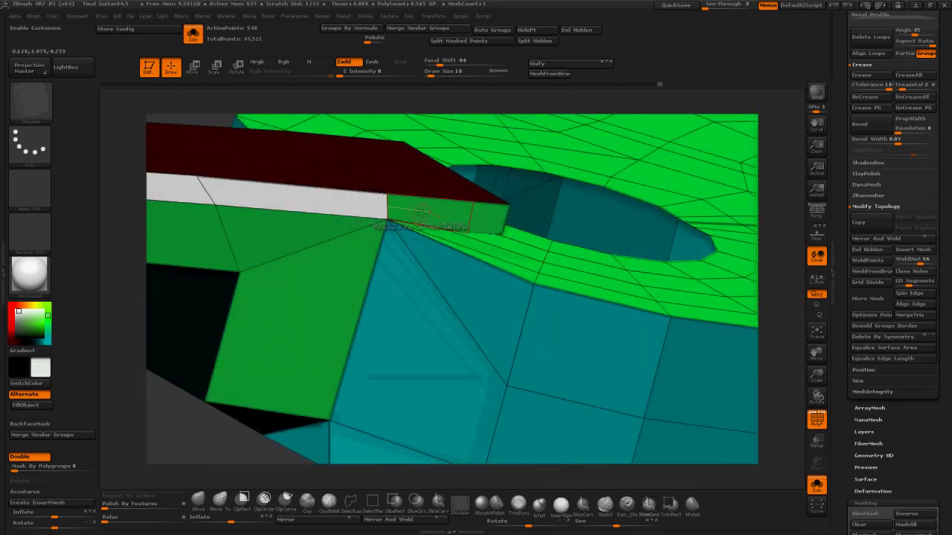
left_click_drag(424, 215, 349, 227, "alt")
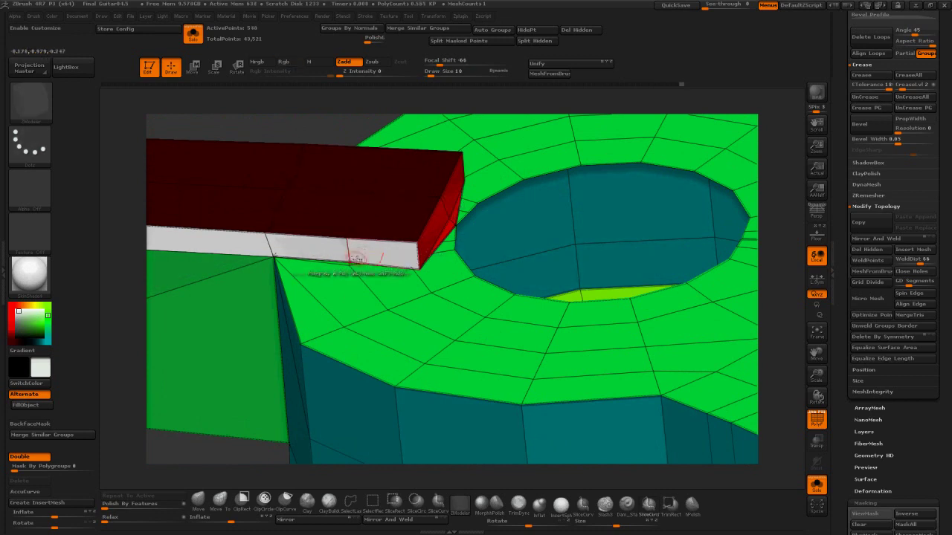
left_click_drag(357, 258, 366, 267)
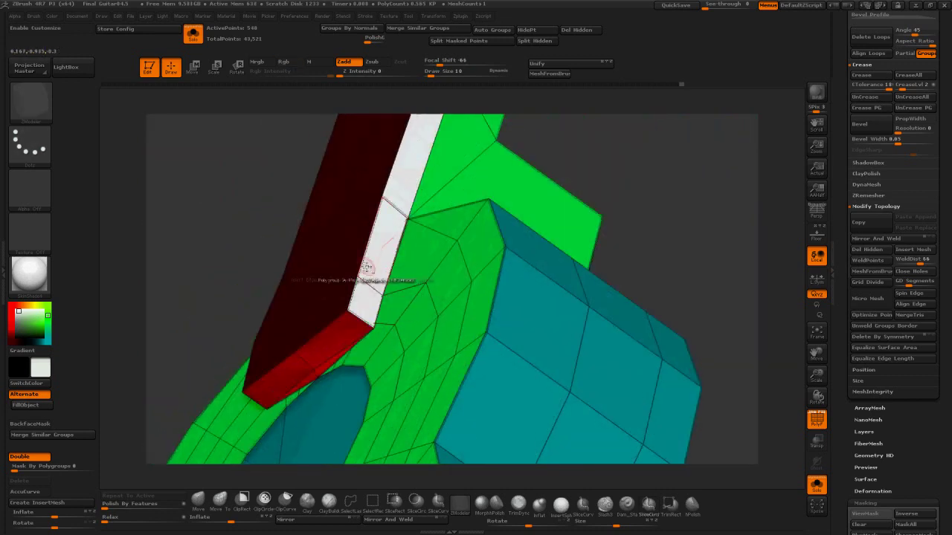
left_click_drag(622, 136, 550, 149, "shift")
left_click_drag(172, 255, 205, 251)
left_click(203, 258)
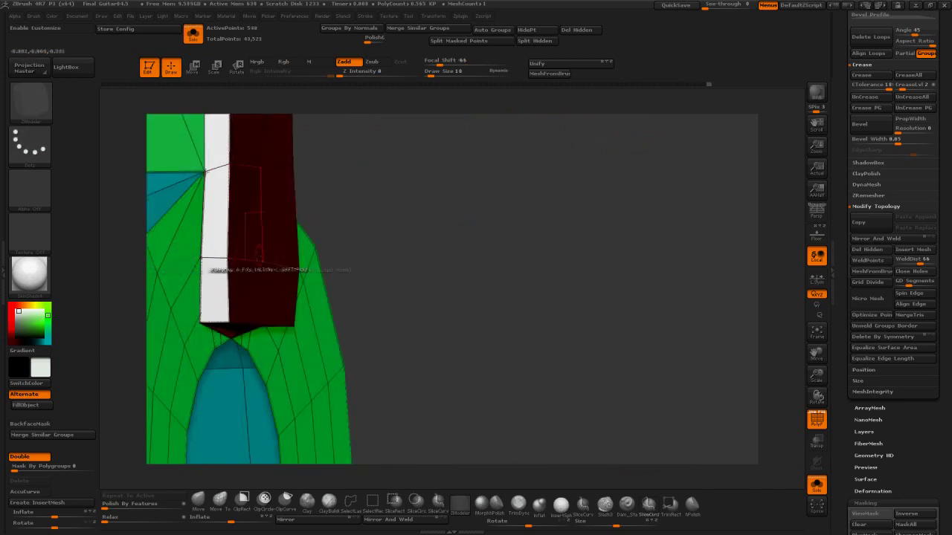
Step: Examine the fretboard's polygroups from several angles and isolate one of them to check for hidden geometry
left_click_drag(266, 323, 453, 172)
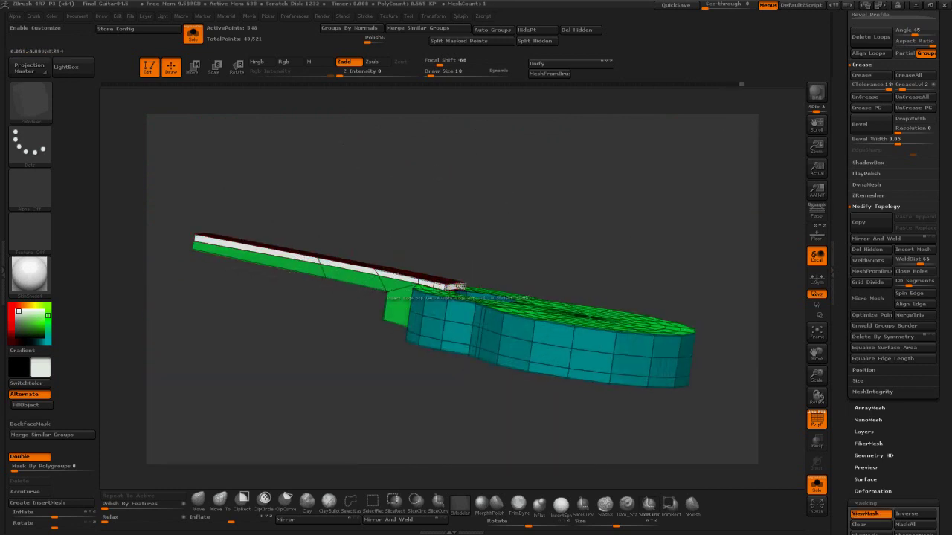
left_click_drag(506, 252, 446, 255)
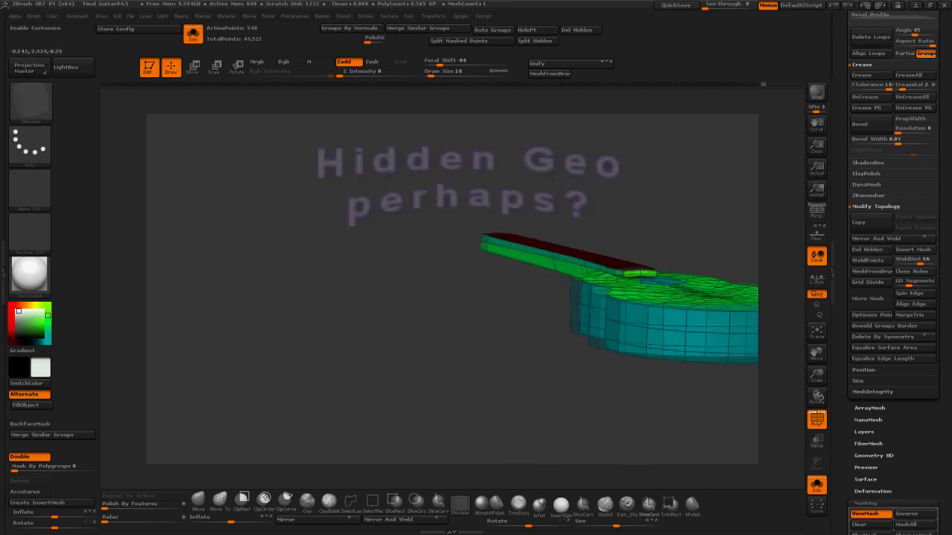
mouse_move(556, 178)
left_mouse_down()
mouse_move(535, 161)
mouse_move(512, 177)
mouse_move(554, 236)
mouse_move(520, 256)
left_mouse_up()
left_click(563, 238, "ctrl+shift")
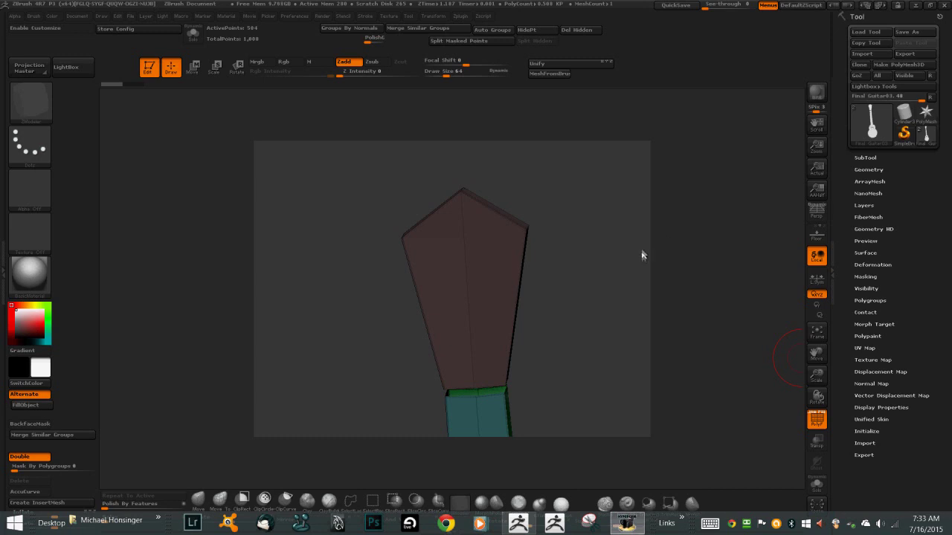
Step: Bridge the open holes of the headstock and the neck using the Two Holes target and Spline shape
mouse_move(614, 323)
left_mouse_down()
mouse_move(627, 294)
mouse_move(628, 308)
mouse_move(616, 310)
left_mouse_up()
mouse_move(603, 358)
left_mouse_down()
mouse_move(614, 332)
mouse_move(618, 354)
mouse_move(605, 372)
left_mouse_up()
key("space")
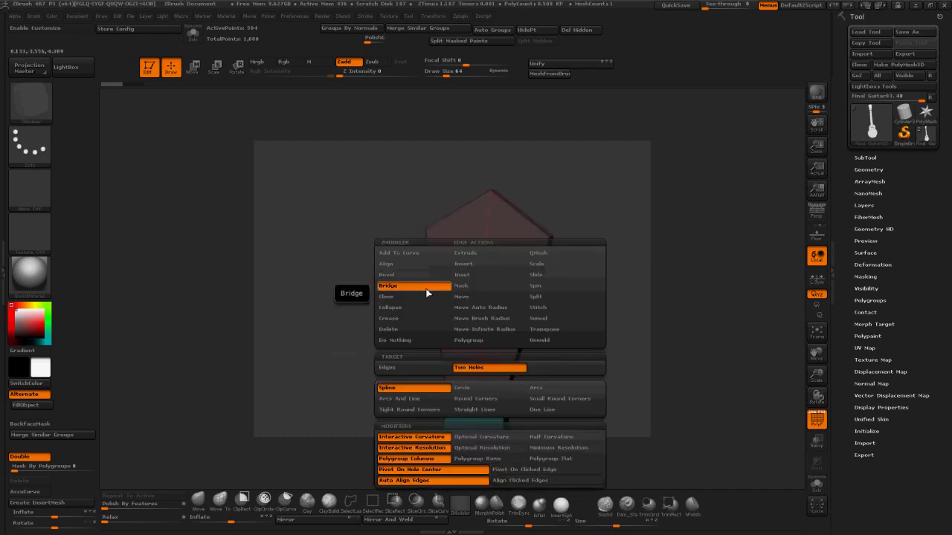
left_click(488, 374)
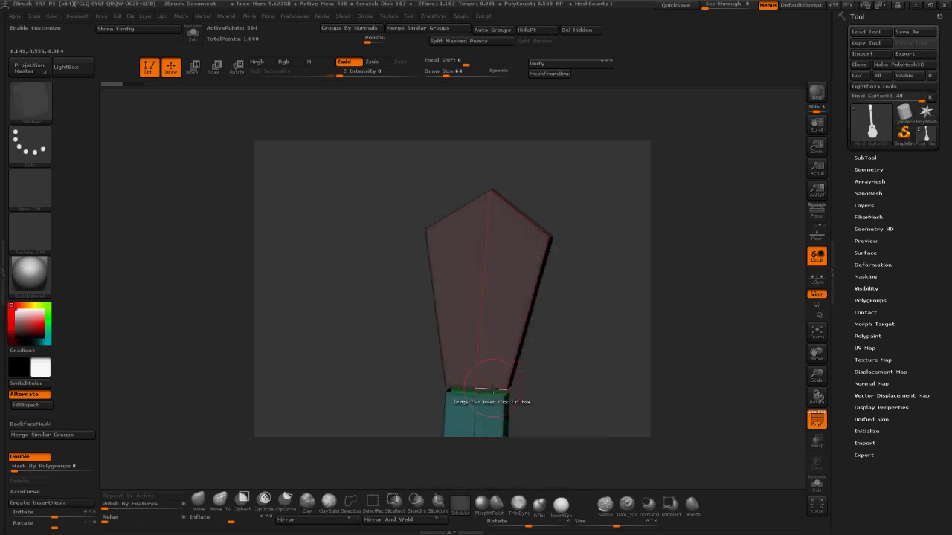
left_click(492, 388)
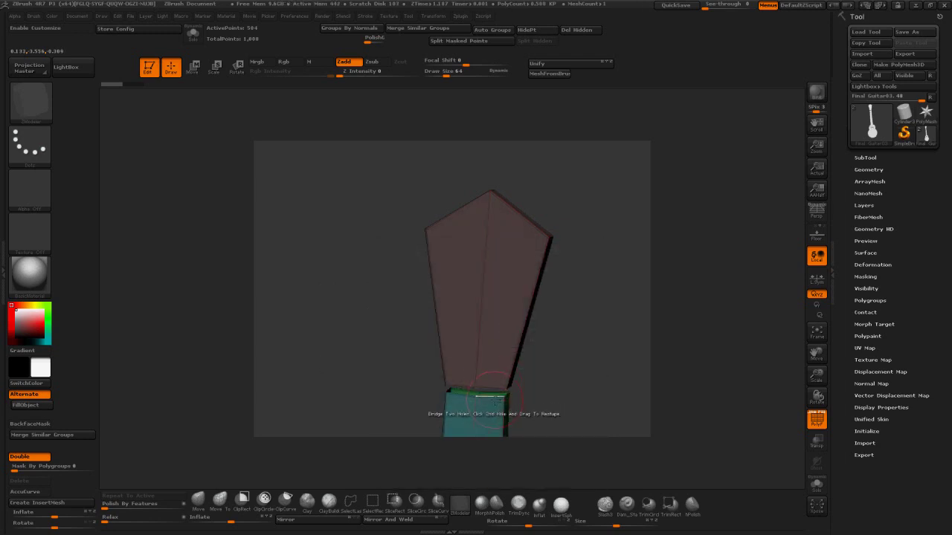
left_click_drag(601, 363, 398, 381)
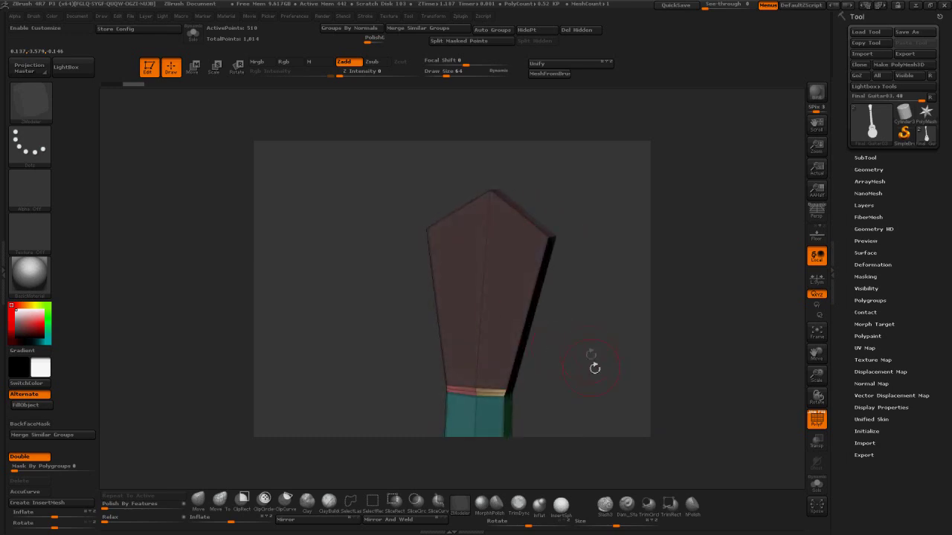
Step: Examine the bridged headstock joint from other angles and preview the mesh with dynamic subdivision
left_click_drag(595, 368, 597, 317)
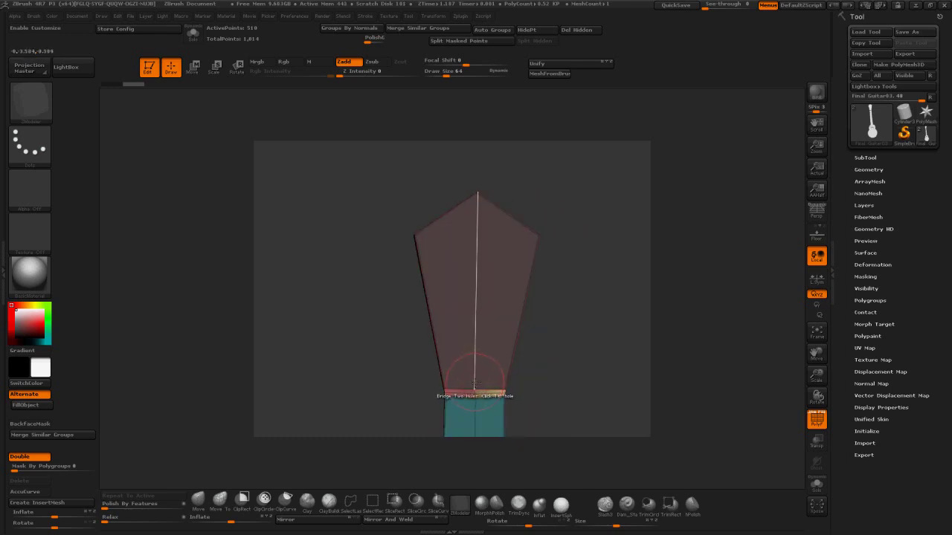
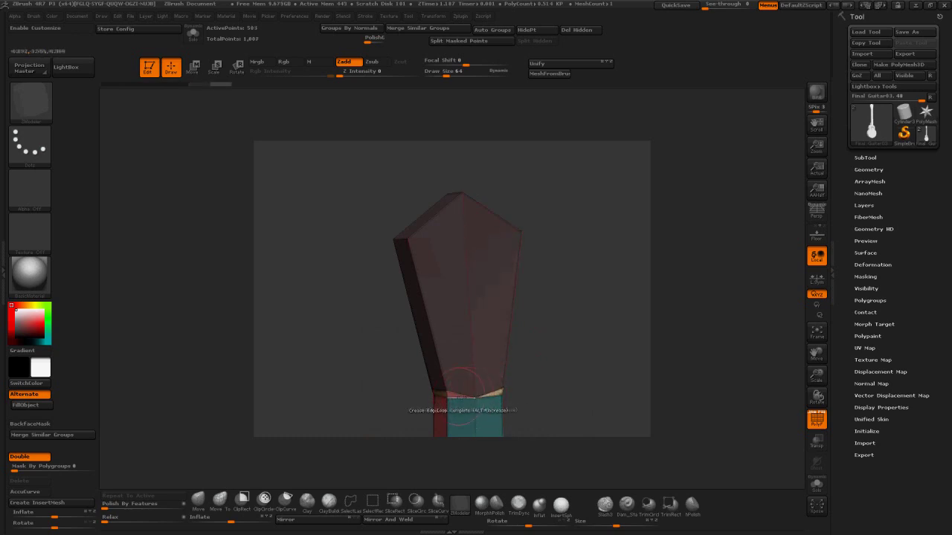
left_click_drag(513, 381, 544, 388)
left_click(563, 388)
left_click_drag(751, 372, 686, 404)
key("d")
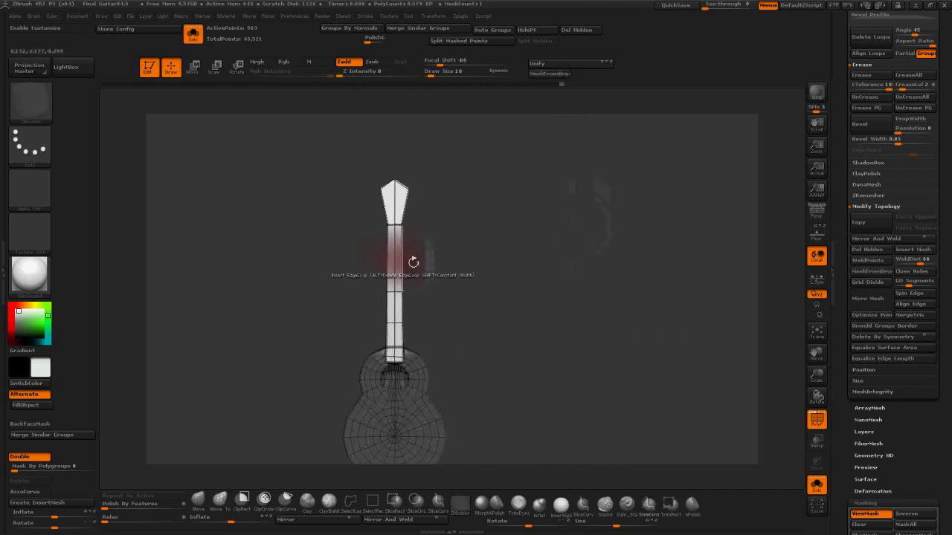
Step: Isolate the front polygroup of the neck and headstock, mask the rest of the guitar and hide the polyframe
left_click(403, 196)
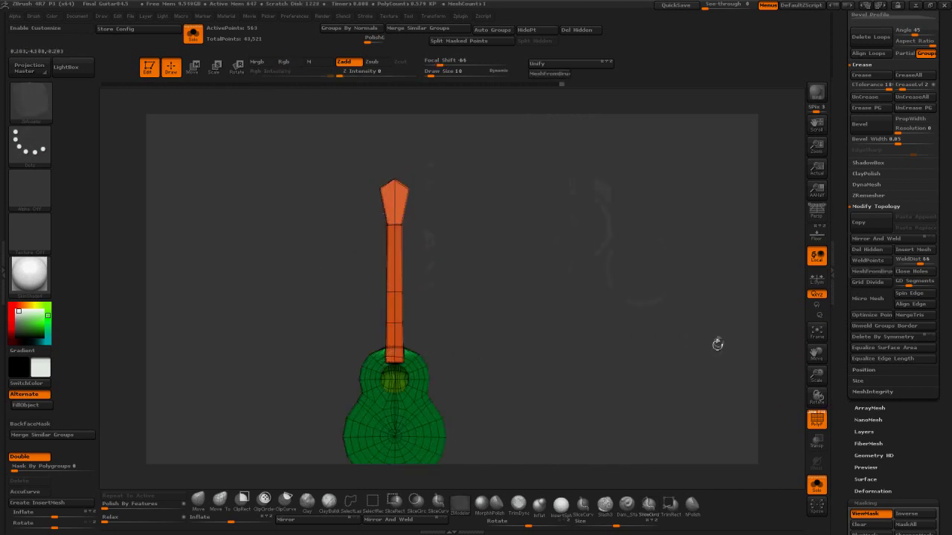
left_click(395, 282, "ctrl+shift")
left_click(722, 366, "ctrl")
left_click(722, 367, "ctrl+shift")
left_click(722, 367, "ctrl")
key("shift+f")
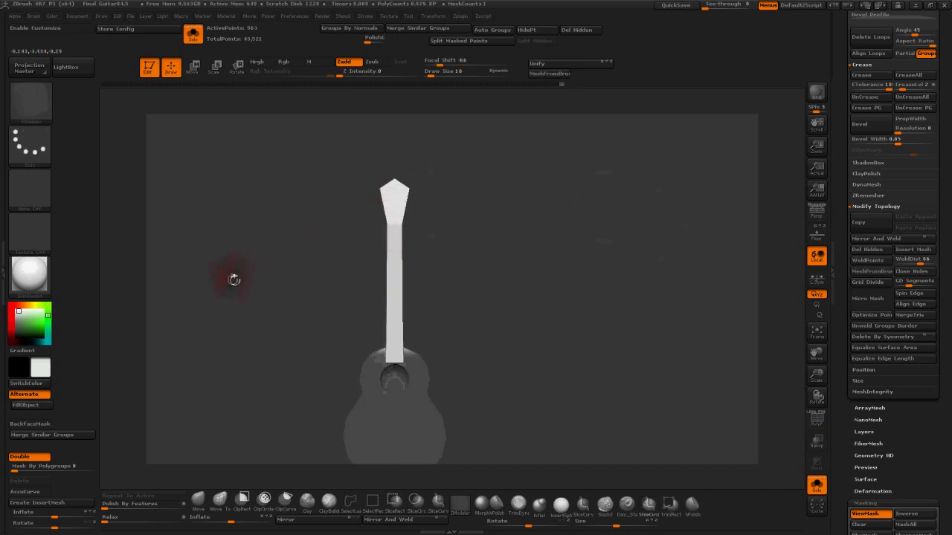
Step: Switch to the Standard brush for colour painting with Rgb at intensity 100
key("b")
key("s")
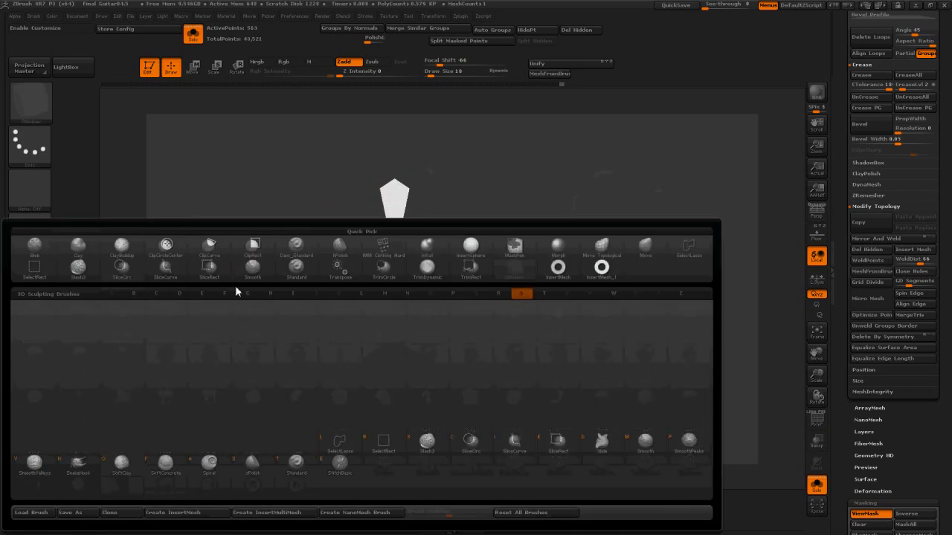
key("t")
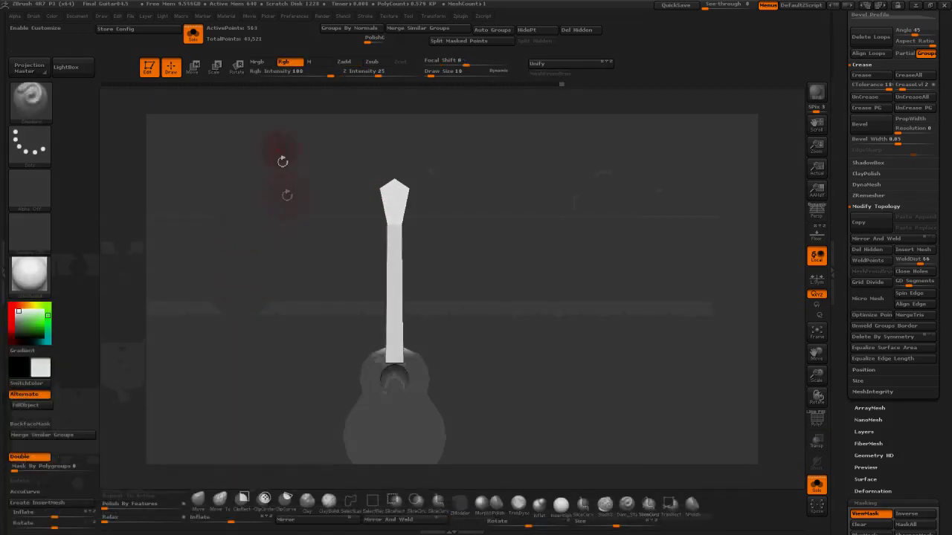
left_click_drag(552, 256, 481, 224, "alt")
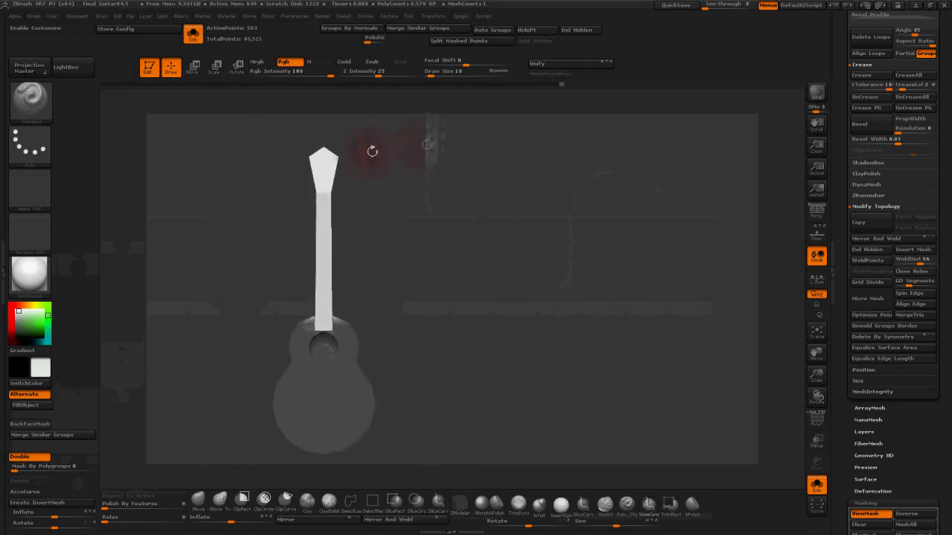
Step: Weld the guitar's identical points and subdivide the mesh densely enough for polypainting
left_click_drag(705, 257, 664, 222)
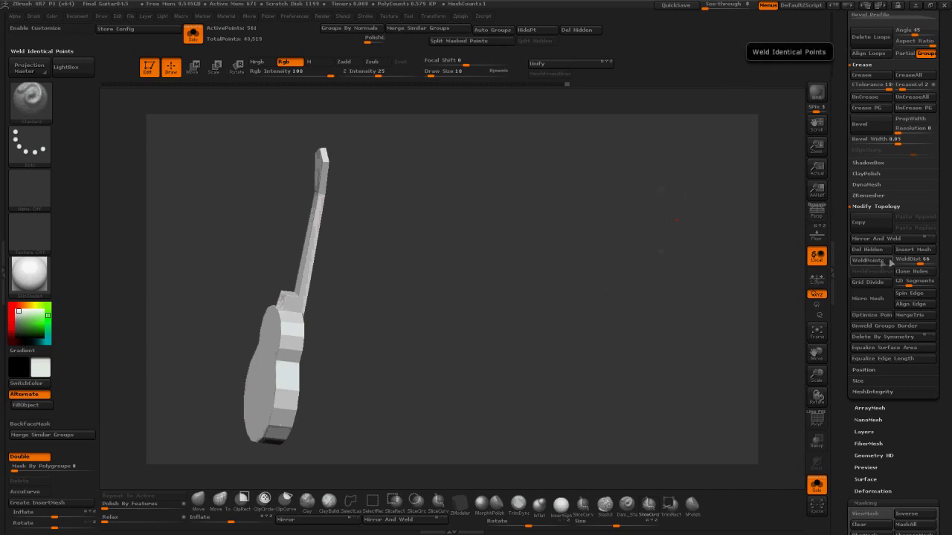
left_click_drag(587, 253, 569, 294)
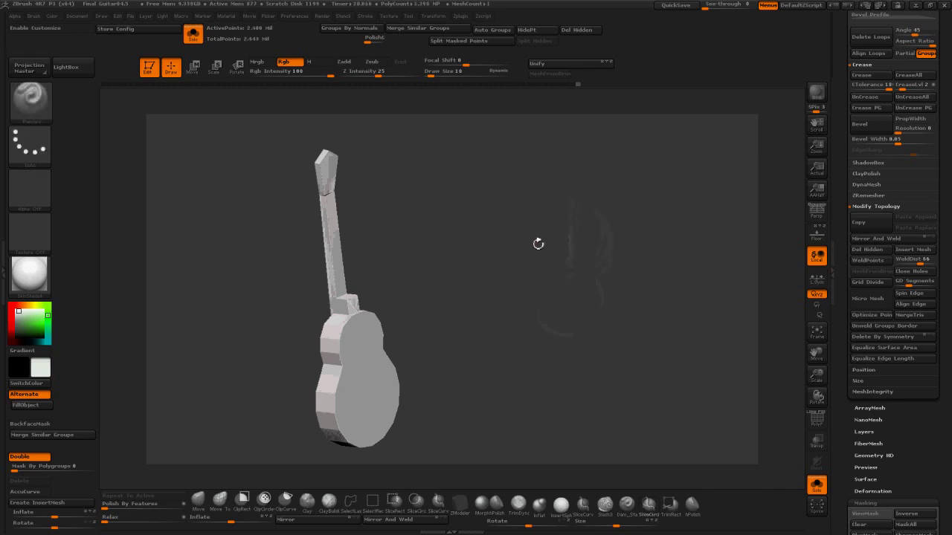
left_click_drag(538, 244, 606, 186)
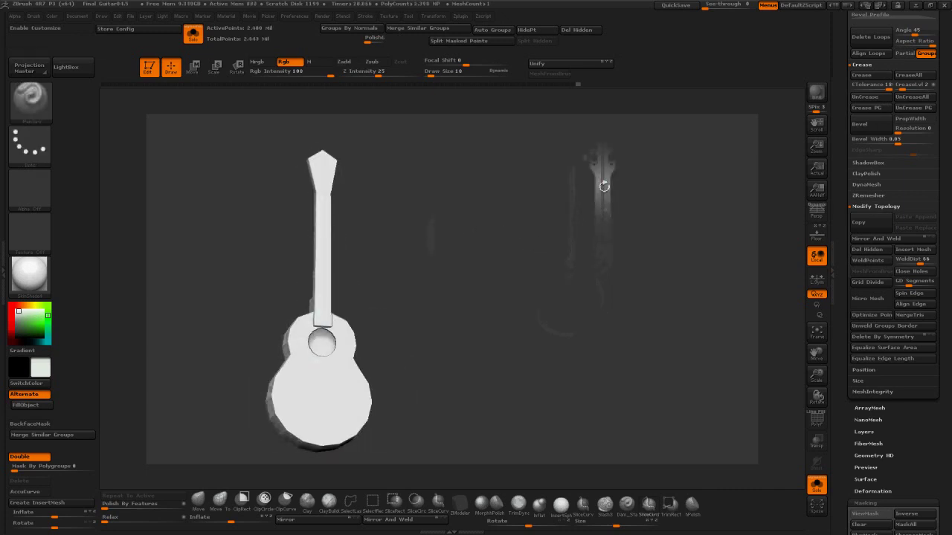
left_click(685, 6)
Step: Mask everything except the front polygroup of the neck and headstock, and return to drawing mode
left_click_drag(606, 256, 561, 296)
key("w")
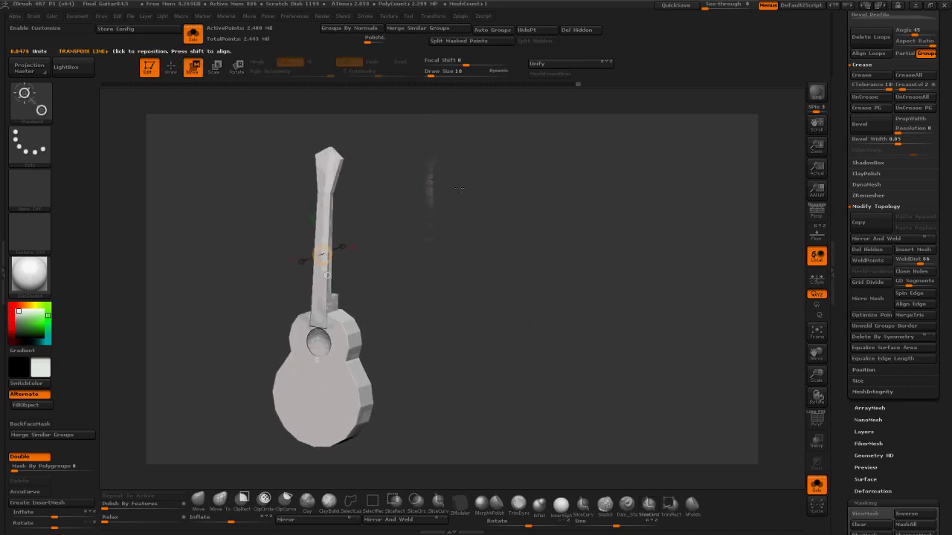
left_click(323, 240, "ctrl")
mouse_move(521, 215)
left_mouse_down()
mouse_move(476, 217)
mouse_move(542, 219)
mouse_move(502, 259)
mouse_move(278, 191)
left_mouse_up()
key("q")
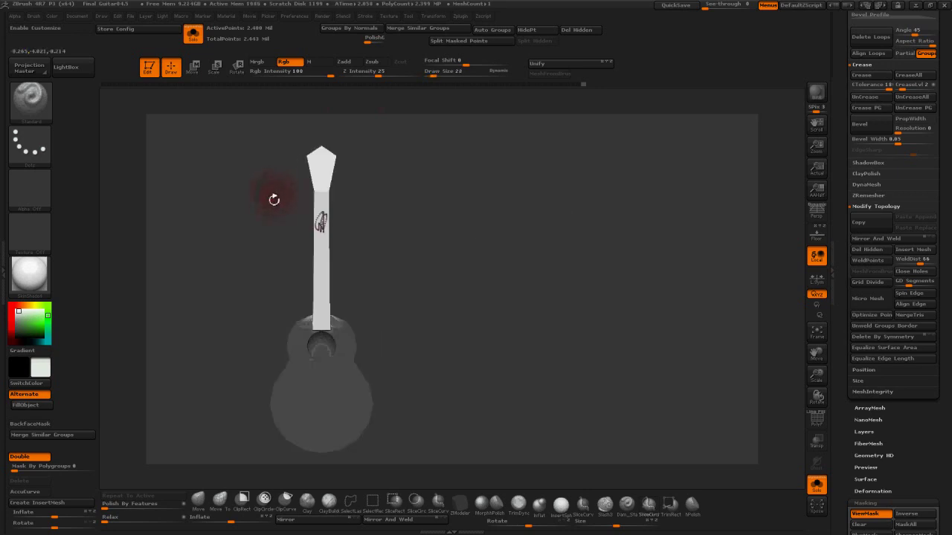
Step: Enlarge the brush to draw size 118 and paint the front of the neck and headstock dark red
key("bracketright")
key("bracketright")
key("bracketright")
left_click_drag(320, 195, 323, 202)
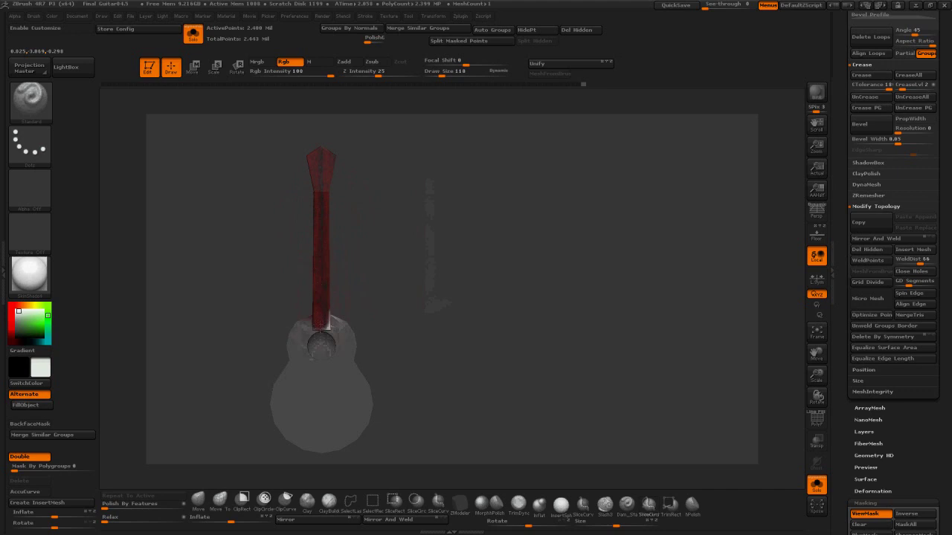
left_click_drag(327, 321, 349, 202)
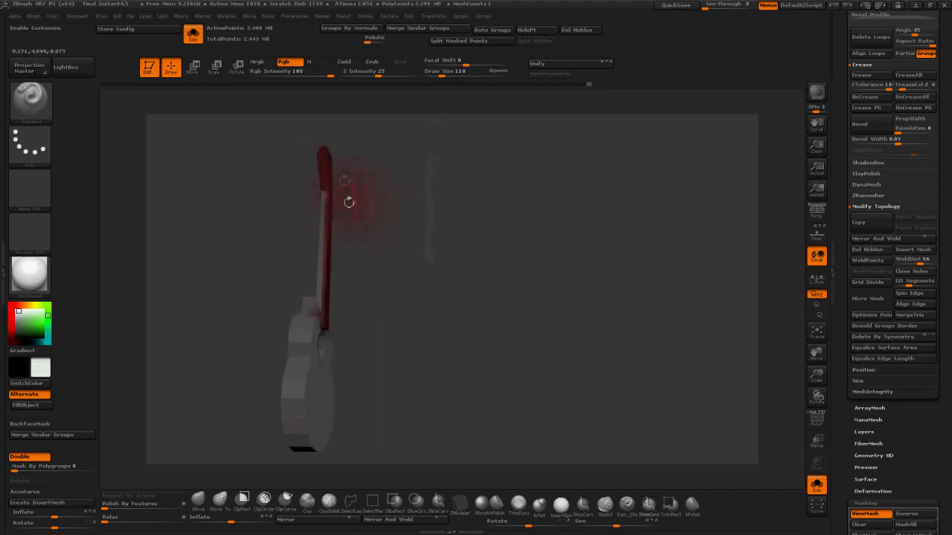
Step: Choose ZModeler and set its edge action to Unweld with a single edge as target while checking the painted neck's sides
left_click_drag(402, 227, 340, 190)
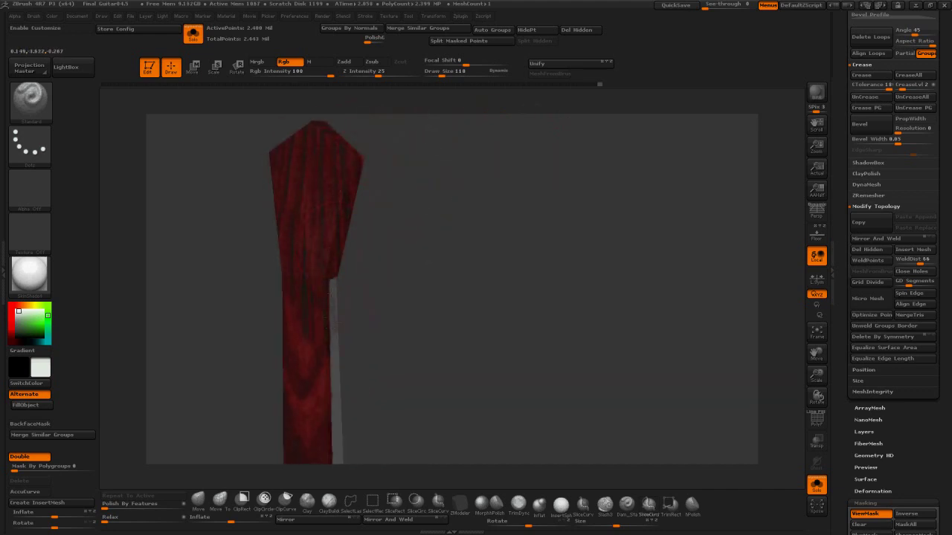
left_click_drag(330, 325, 359, 234)
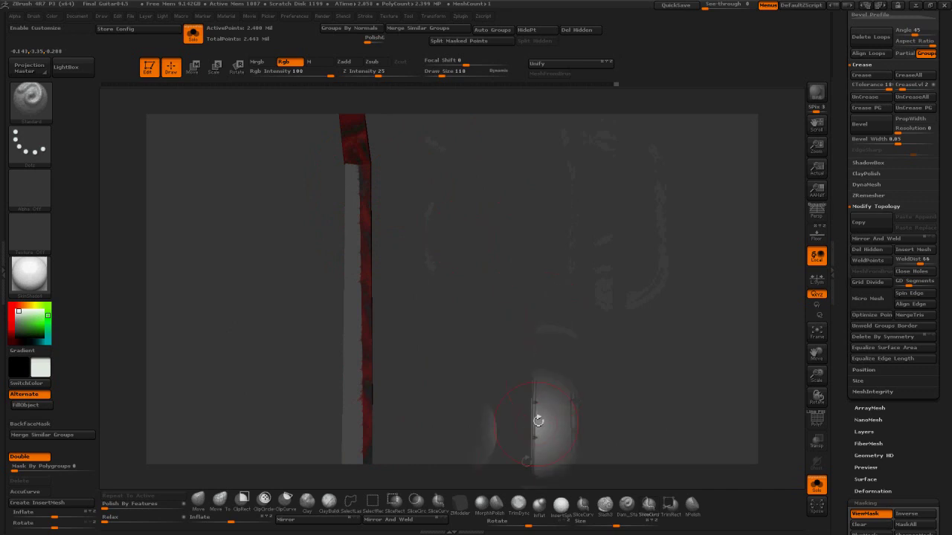
left_click(462, 505)
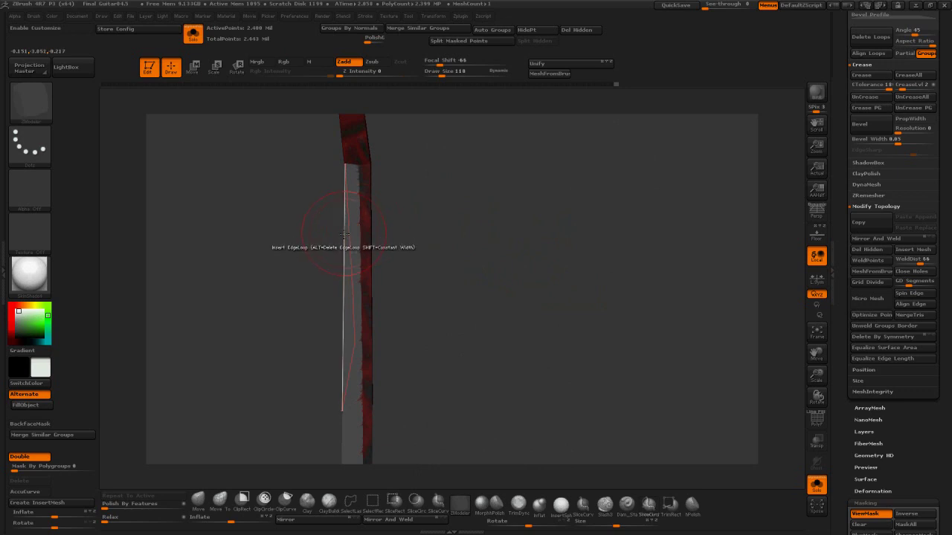
key("space")
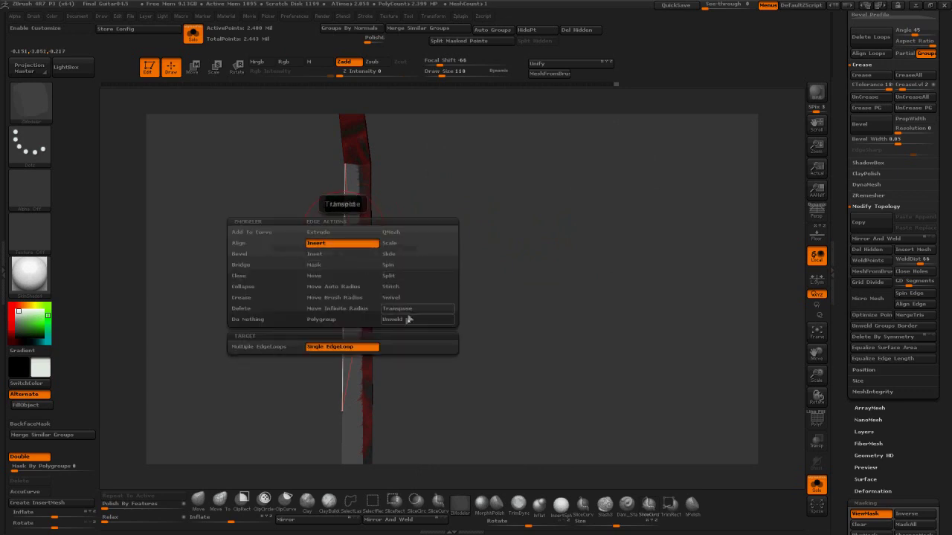
left_click(408, 319)
left_click(253, 346)
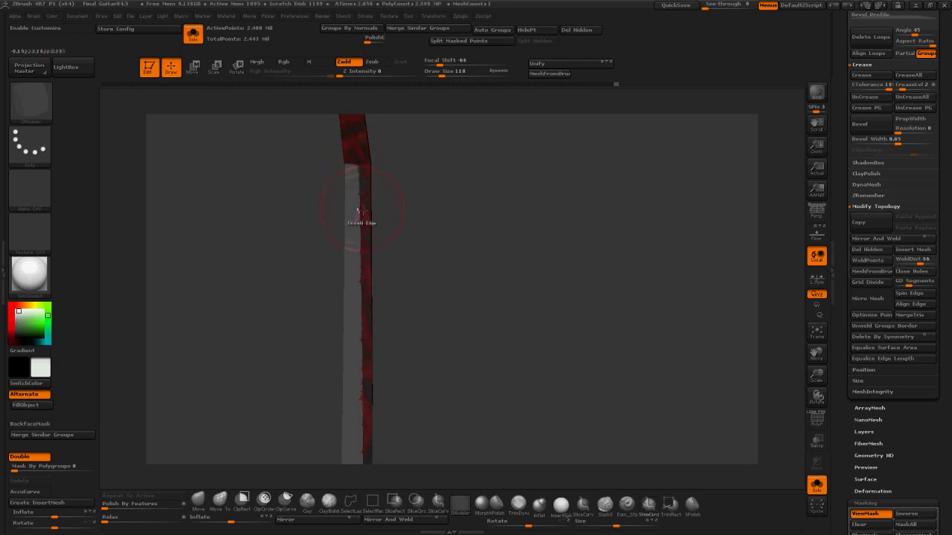
Step: Try to reconstruct the lower subdivision levels, and step back in the undo history to the low-poly guitar with polyframe shown
scroll(885, 119, "up", 10)
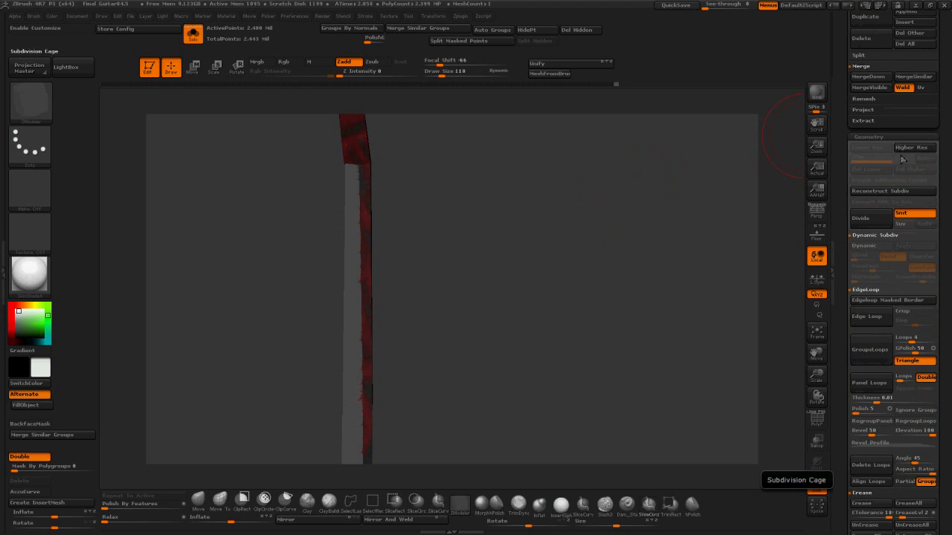
left_click(884, 191)
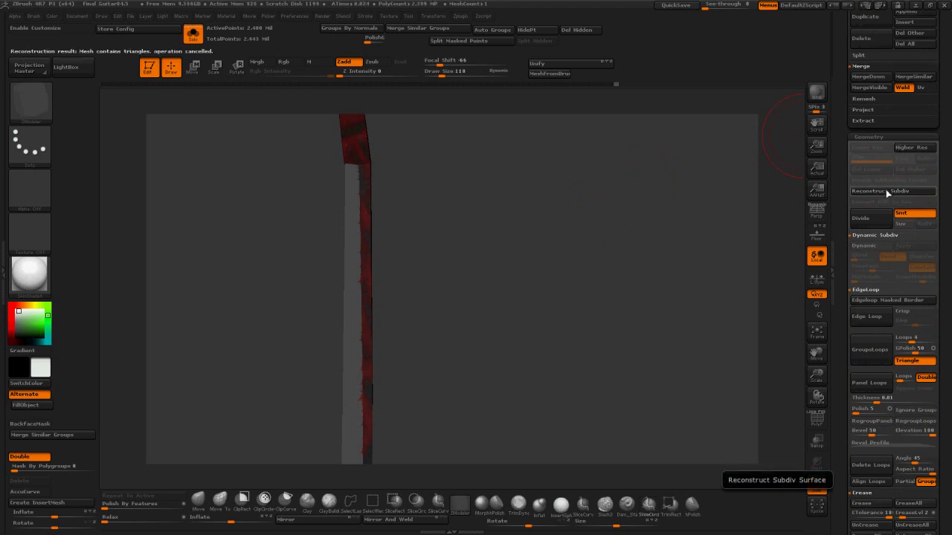
left_click_drag(491, 223, 439, 275)
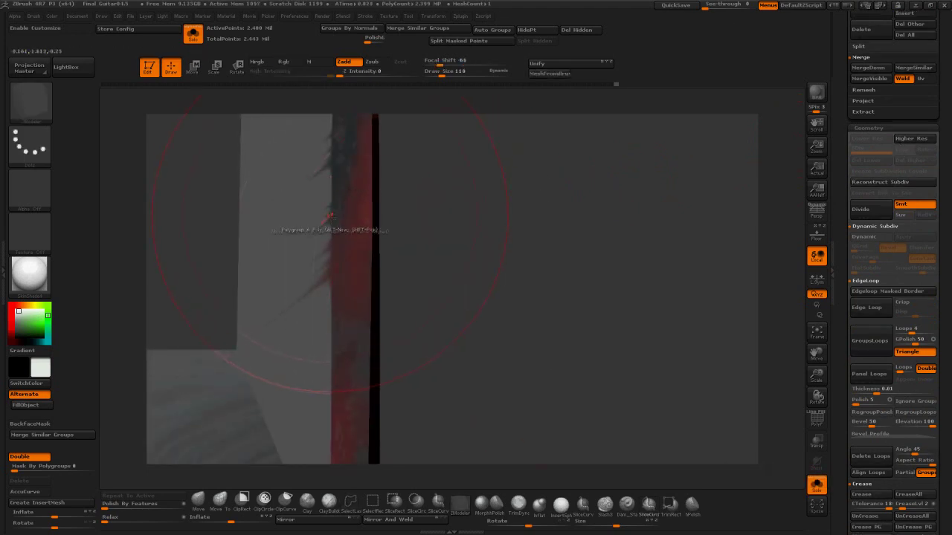
left_click_drag(421, 190, 529, 119)
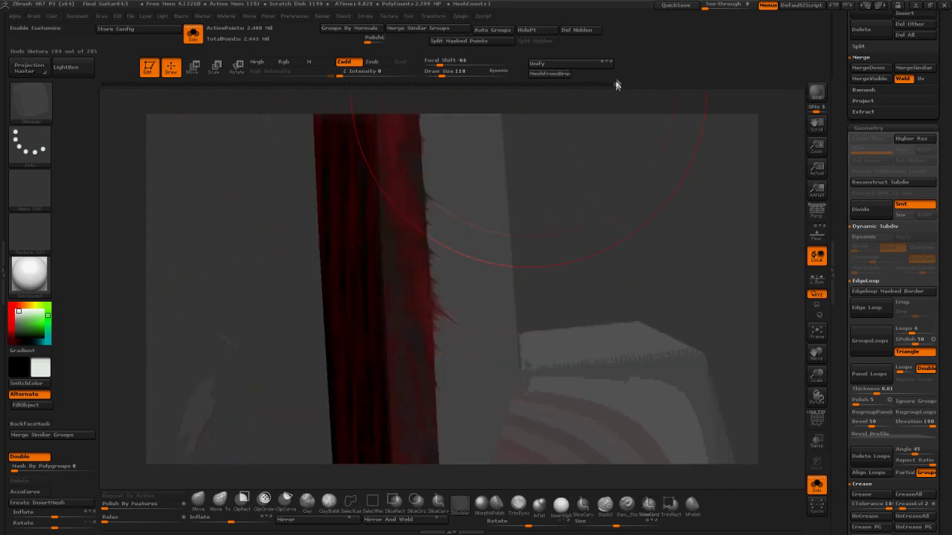
mouse_move(595, 92)
left_mouse_down()
mouse_move(542, 94)
mouse_move(556, 90)
left_mouse_up()
key("shift+f")
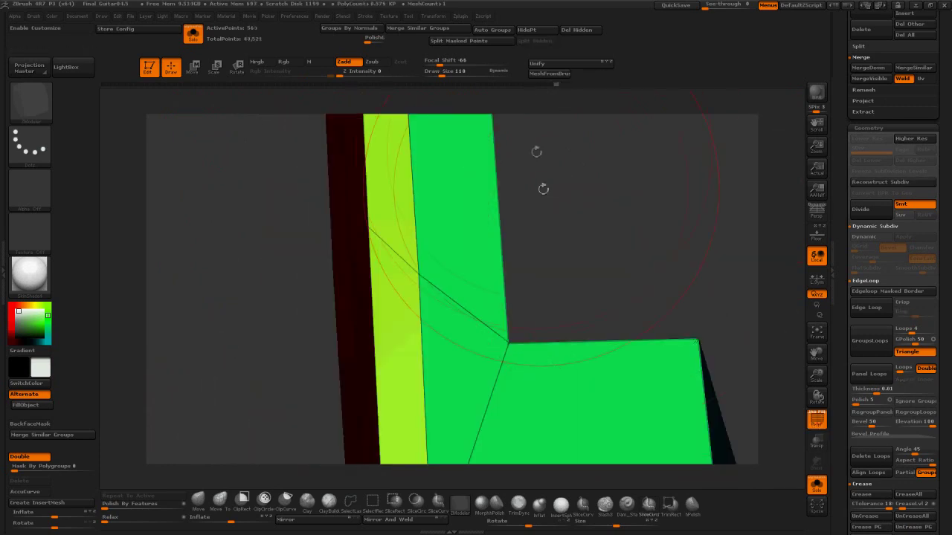
Step: Hide the small fretboard polygroups around the joint between neck and body one after another
mouse_move(405, 394)
right_mouse_down("alt")
mouse_move(408, 233)
mouse_move(492, 193)
mouse_move(530, 190)
right_mouse_up("alt")
key("space")
left_click(408, 236, "ctrl+shift")
left_click_drag(532, 188, 587, 215, "ctrl+shift")
left_click(298, 246, "ctrl+shift")
left_click(365, 283, "ctrl+shift")
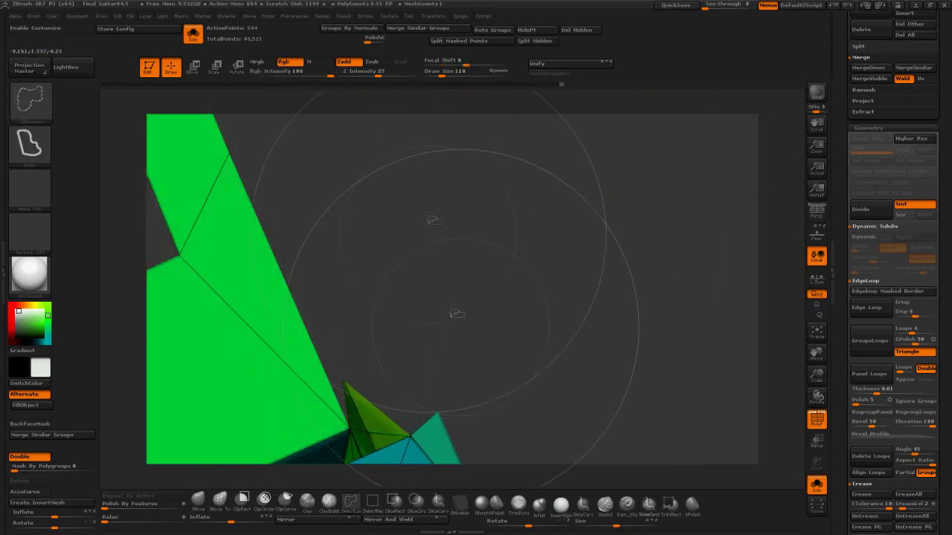
left_click(432, 442, "ctrl+shift")
left_click_drag(461, 313, 505, 327, "ctrl+shift")
left_click(230, 261, "ctrl+shift")
left_click(297, 257, "ctrl+shift")
left_click(473, 243, "ctrl+shift")
right_click_drag(476, 243, 629, 173, "ctrl")
left_click(695, 313, "ctrl+shift")
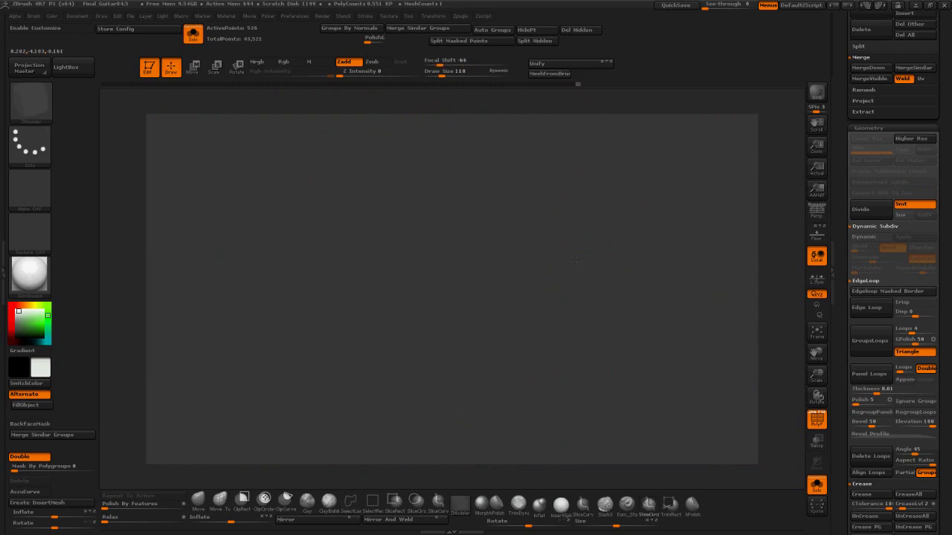
Step: Isolate the fretboard and headstock by hiding their remaining polygroups and inverting visibility, and assign them to one polygroup
left_click_drag(701, 178, 669, 253, "ctrl+shift")
right_click_drag(673, 260, 357, 372)
left_click(434, 408, "ctrl+shift")
left_click(323, 300, "ctrl+shift")
left_click(324, 300, "ctrl+shift")
right_click_drag(417, 313, 535, 223)
left_click_drag(536, 223, 565, 245, "ctrl+shift")
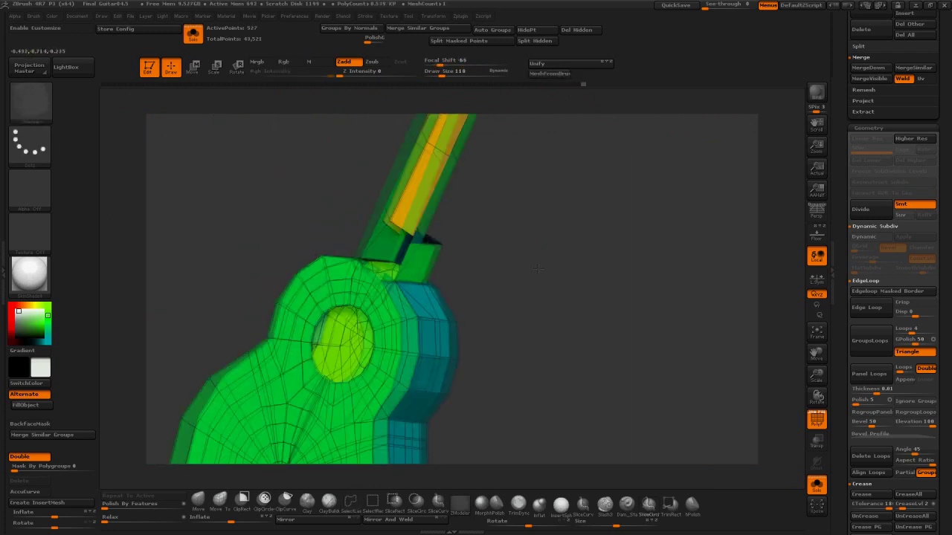
right_click_drag(558, 230, 528, 186)
left_click_drag(528, 186, 548, 197, "ctrl+shift")
right_click_drag(547, 197, 680, 294)
key("ctrl+w")
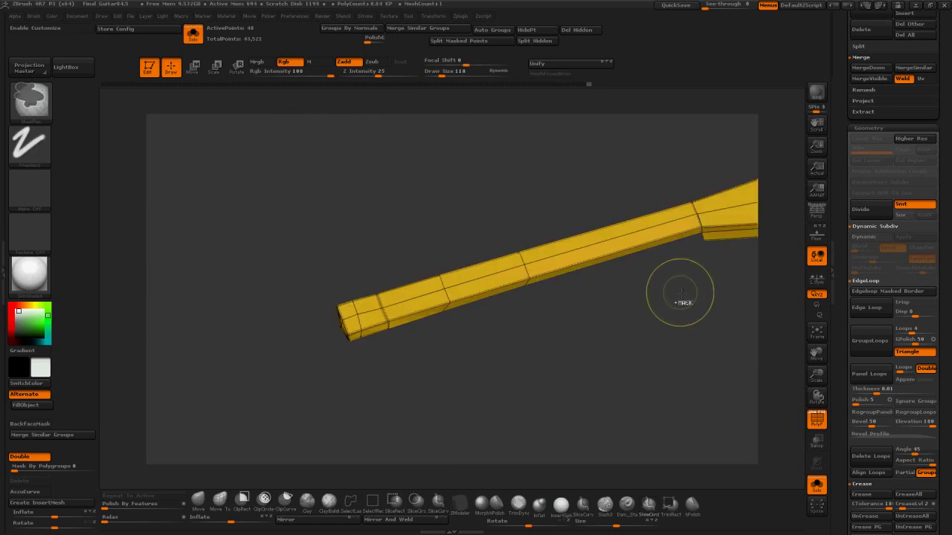
Step: Unweld the fretboard and headstock from the rest of the guitar with ZModeler's Unweld polygon action targeting PGroup Island
right_click_drag(703, 330, 614, 195)
key("space")
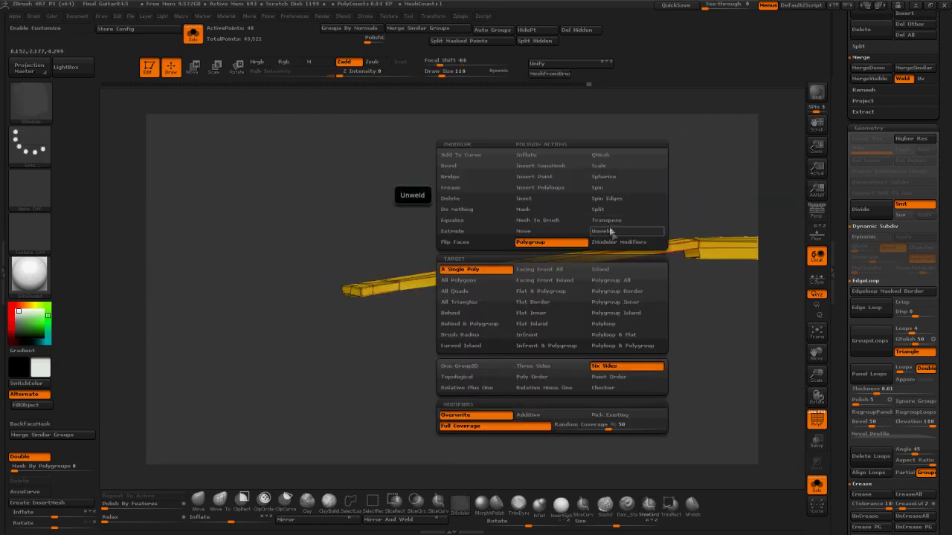
left_click(609, 235)
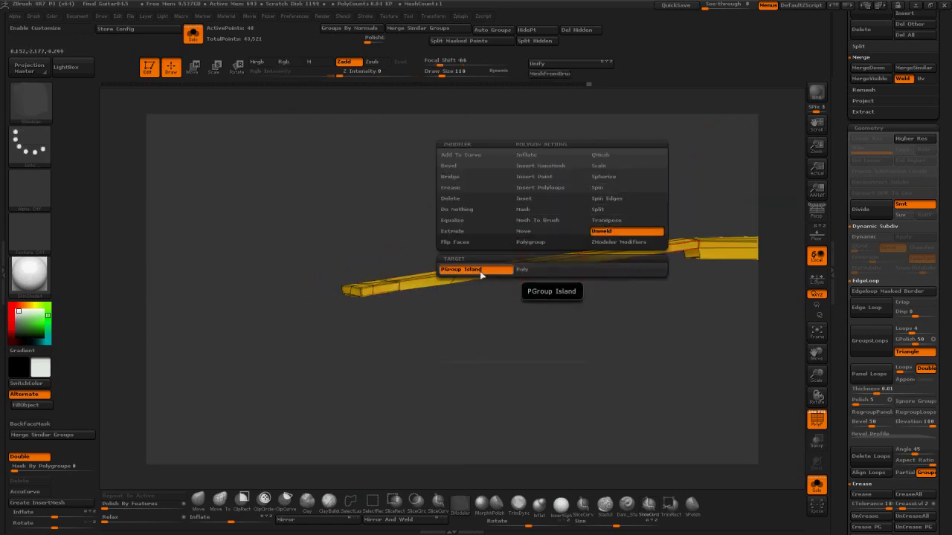
left_click(483, 271)
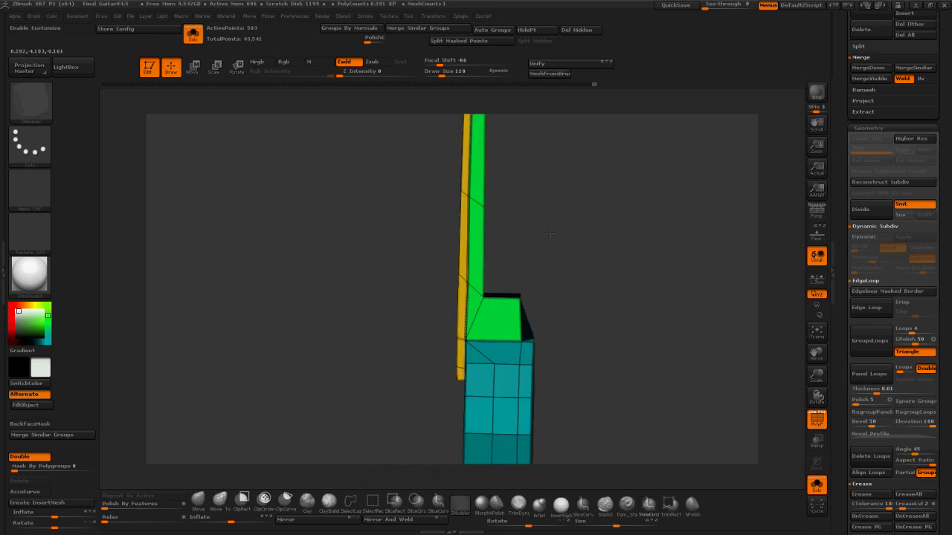
left_click_drag(560, 231, 642, 192)
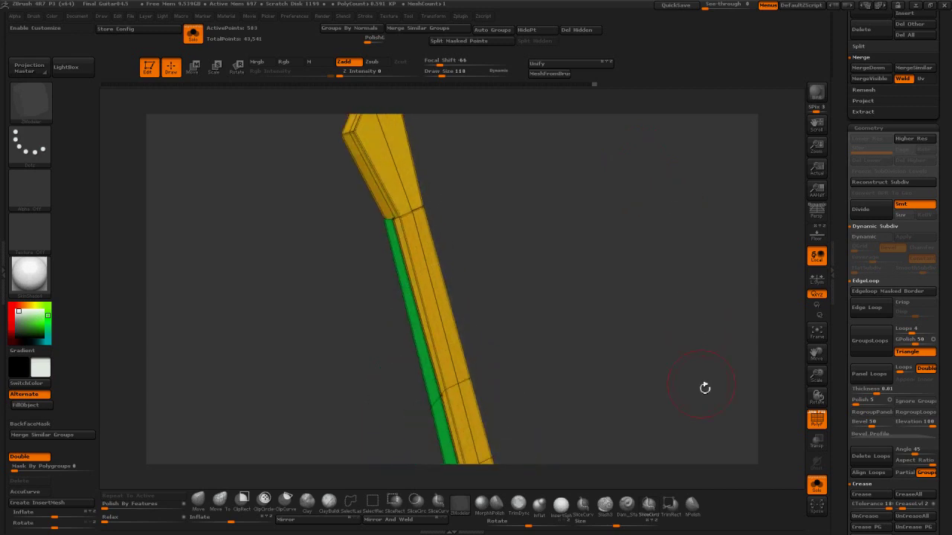
left_click(818, 333)
left_click_drag(646, 312, 621, 269)
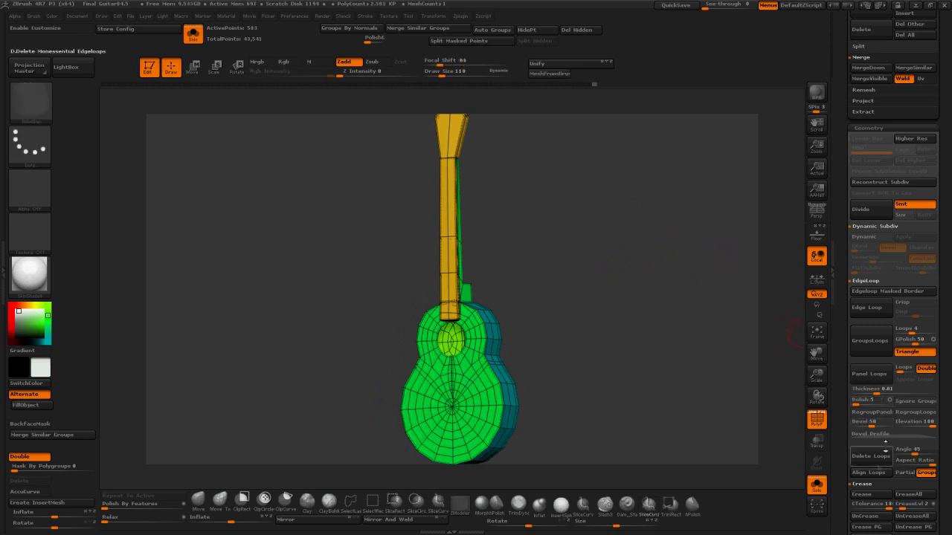
Step: Subdivide the guitar up to subdivision level 7 to test how the separated parts smooth
scroll(885, 450, "down", 5)
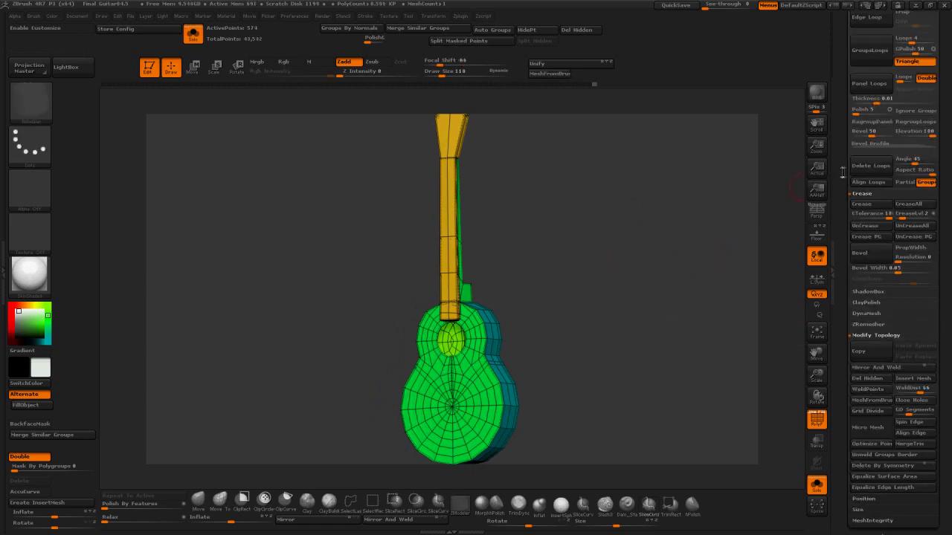
left_click_drag(842, 172, 842, 466)
key("ctrl+d")
key("ctrl+d")
key("ctrl+d")
key("ctrl+d")
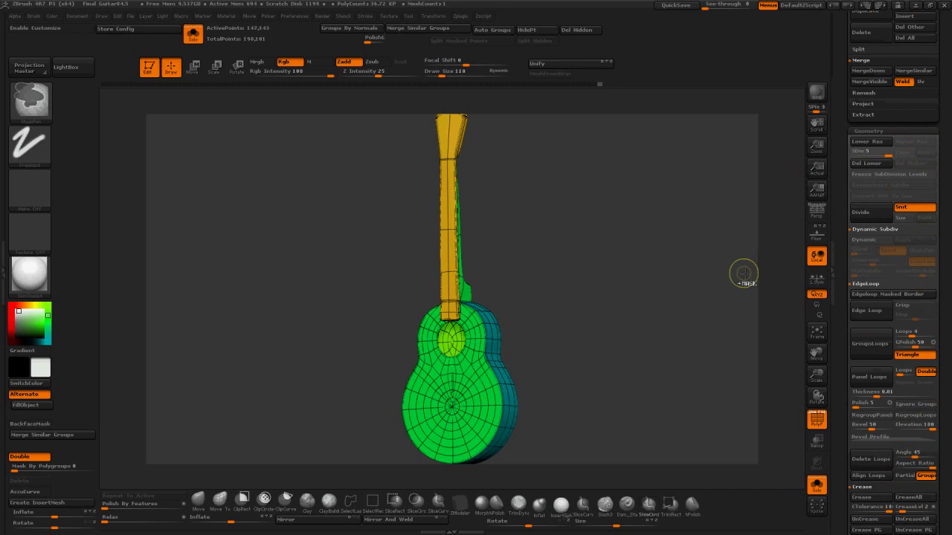
key("ctrl+d")
key("ctrl+d")
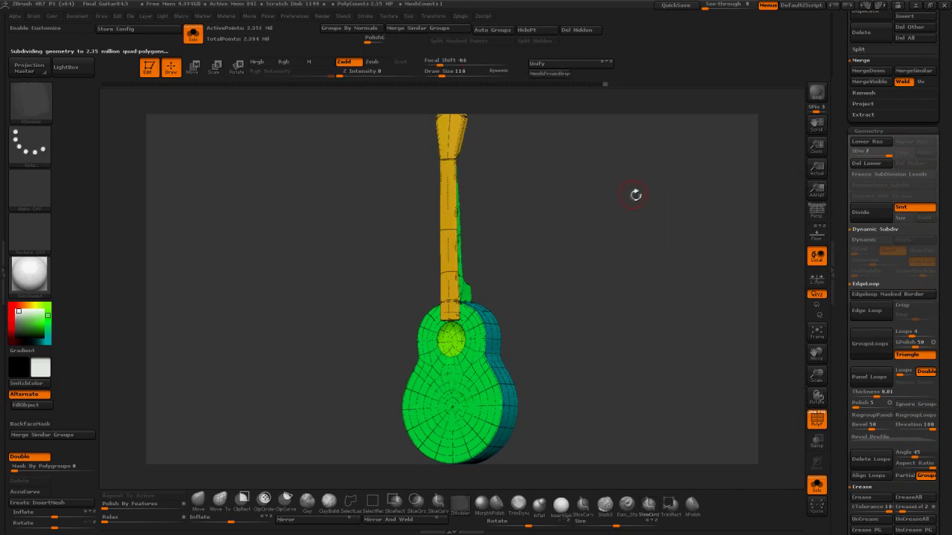
Step: Check the back of the subdivided guitar and return to the low-poly mesh without subdivision levels
left_click_drag(604, 242, 698, 253)
key("shift+d")
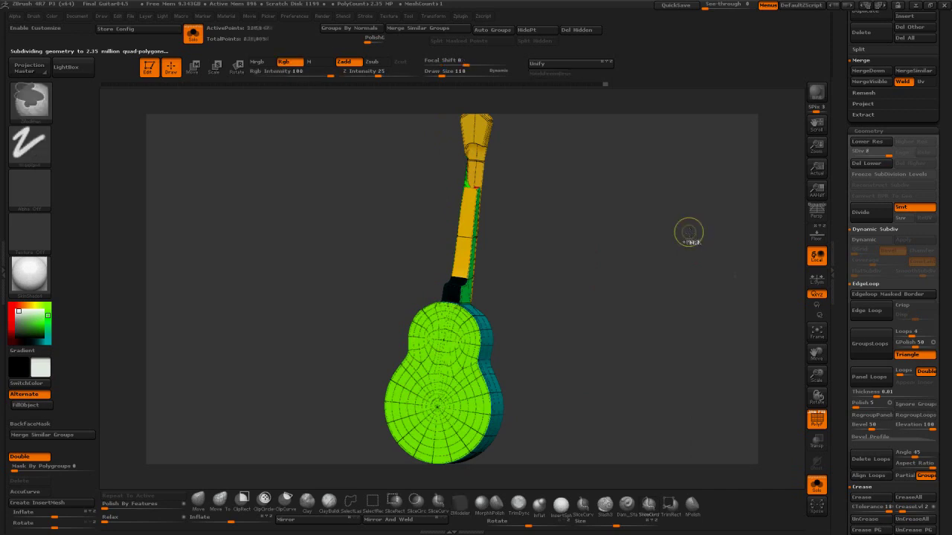
key("shift+d")
key("shift+d")
key("shift+d")
key("shift+d")
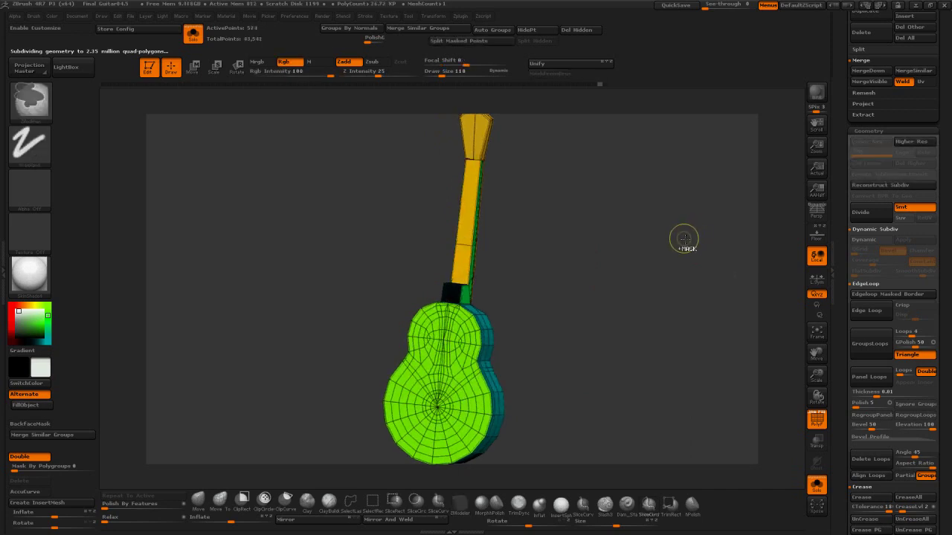
Step: Set ZModeler's edge action to Insert and add an edge loop lengthwise down the middle of the neck's back
left_click_drag(678, 243, 624, 190)
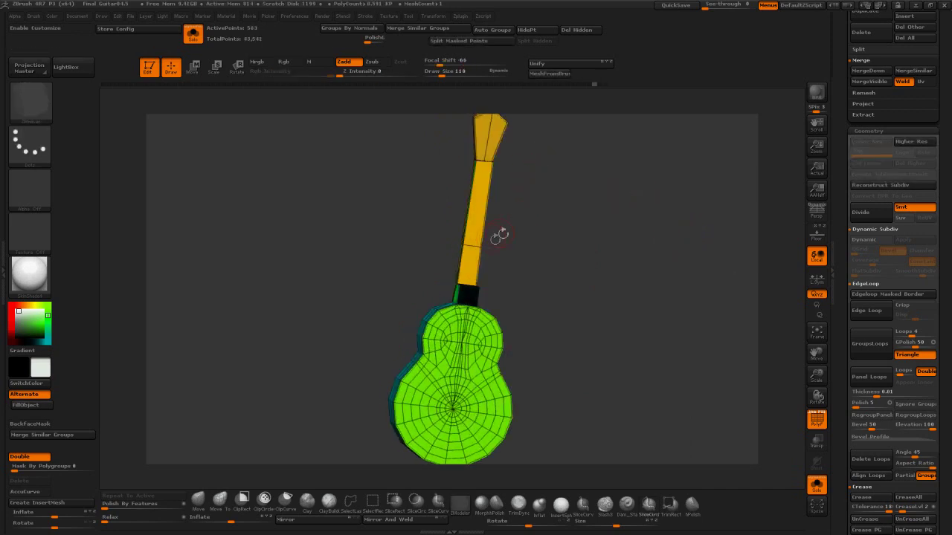
key("space")
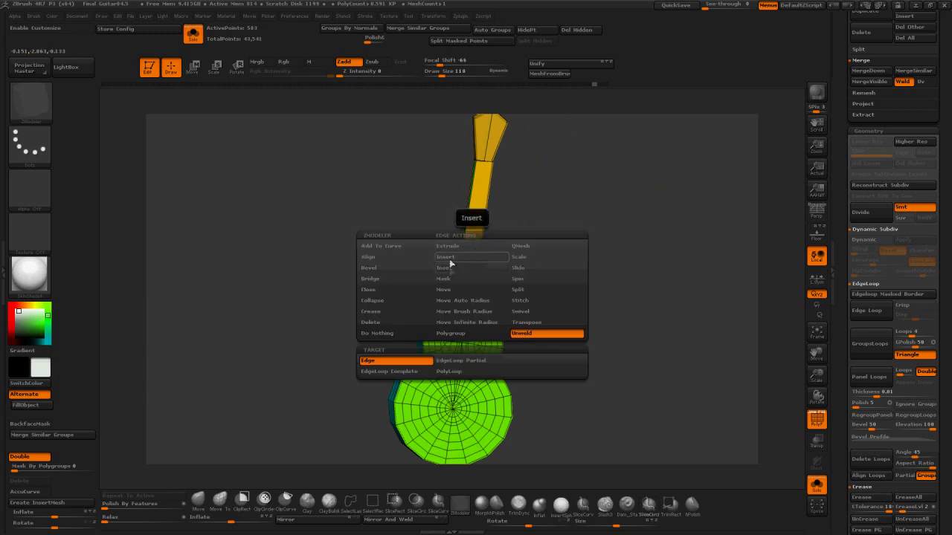
left_click(450, 260)
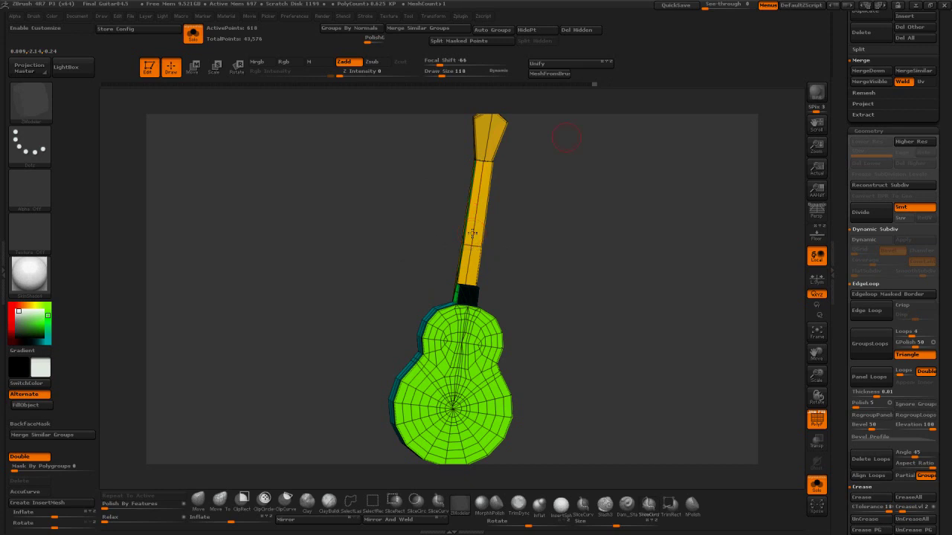
left_click_drag(567, 136, 472, 233)
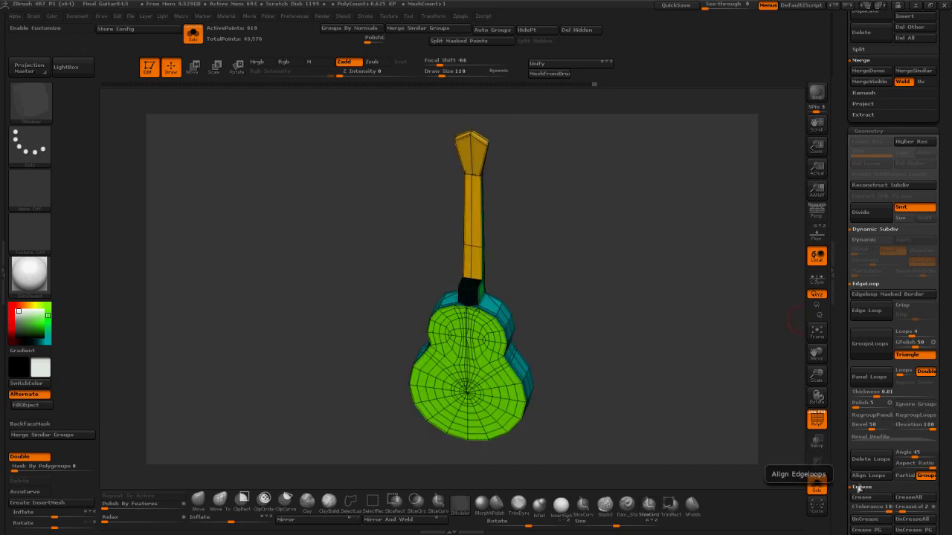
Step: Collapse the EdgeLoop and Crease settings and weld the guitar's coincident points
scroll(845, 487, "down", 4)
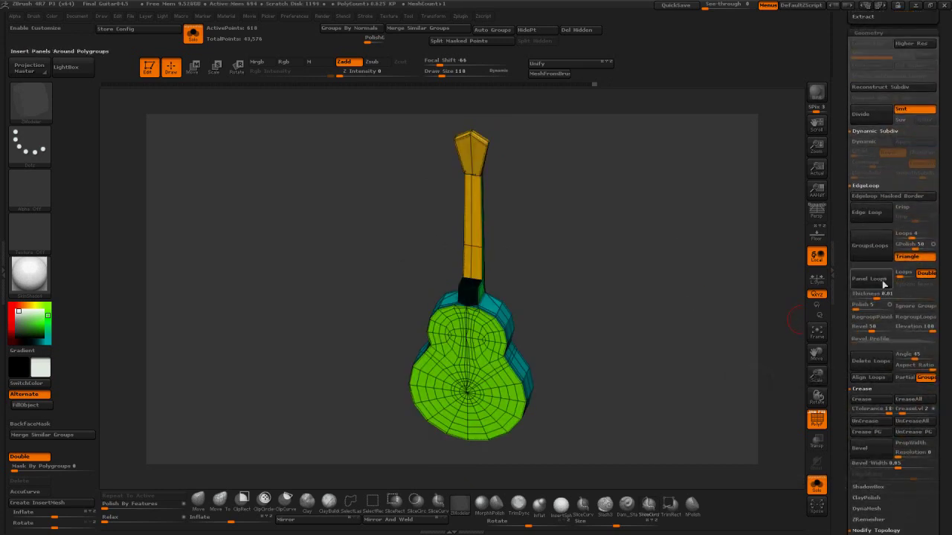
left_click(868, 186)
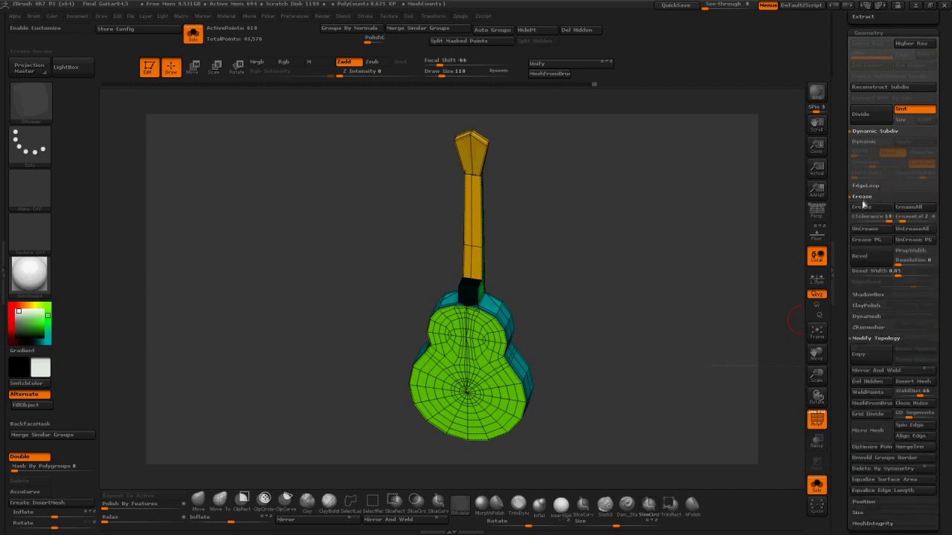
left_click(869, 251)
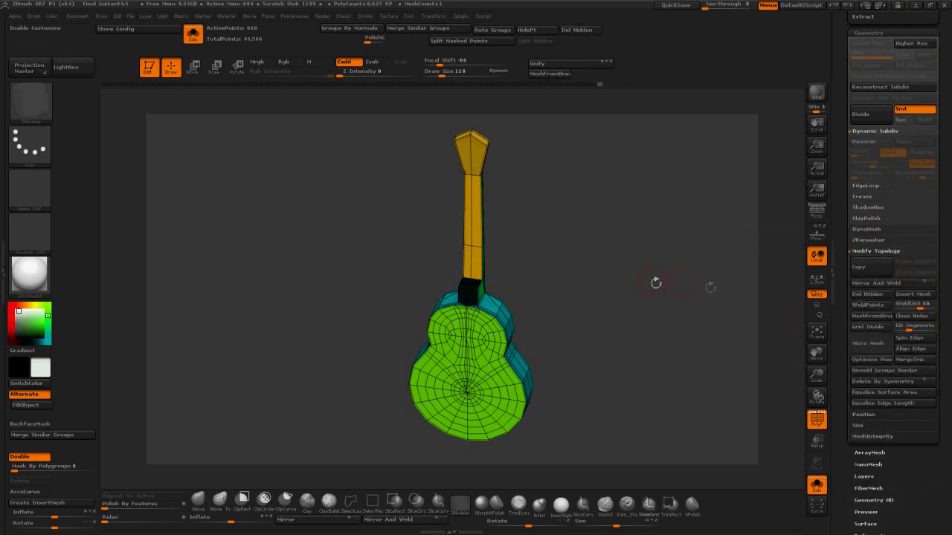
Step: Reduce the brush to draw size 14 and adjust the points on both sides of the joint between headstock and neck
left_click_drag(670, 284, 576, 179)
left_click_drag(656, 250, 687, 480, "alt")
left_click_drag(640, 306, 558, 333)
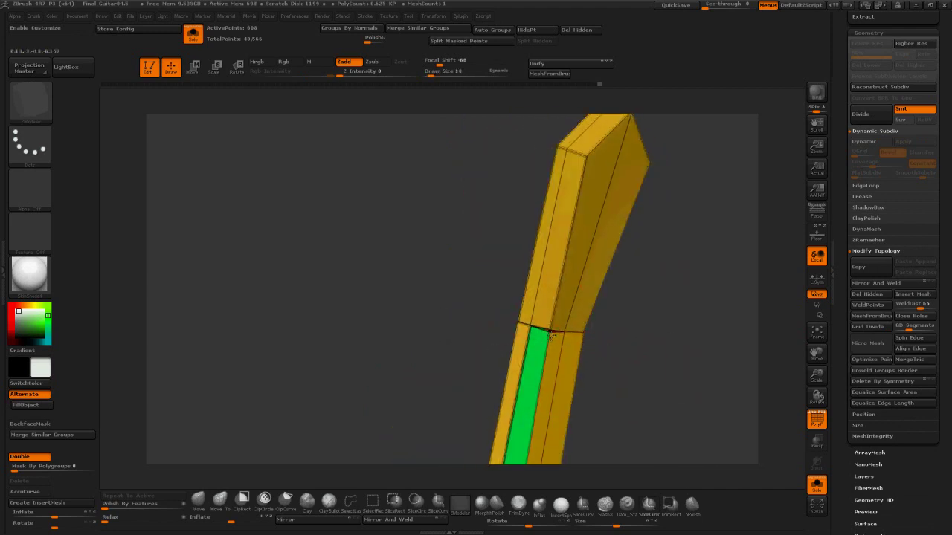
left_click_drag(550, 332, 581, 333)
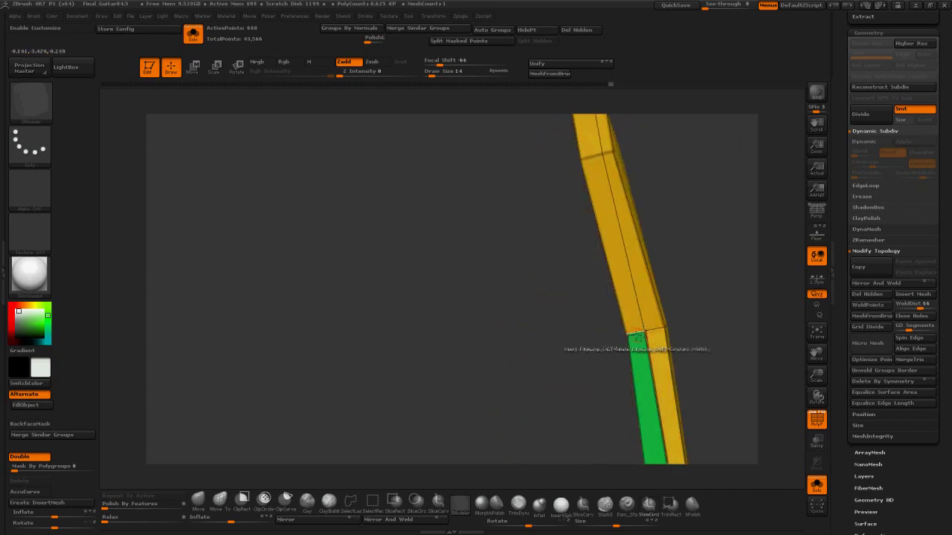
left_click(632, 337)
mouse_move(631, 338)
right_mouse_down()
mouse_move(707, 336)
mouse_move(642, 335)
right_mouse_up()
left_click_drag(641, 334, 650, 283)
Step: Switch to the Move transpose mode, mask the headstock area at the neck joint, and return to drawing mode
key("w")
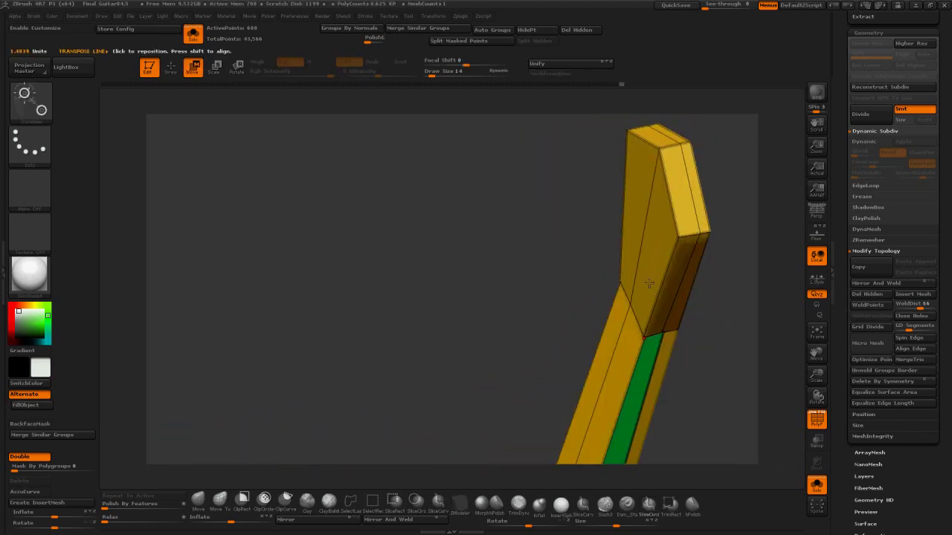
right_click_drag(647, 268, 706, 344)
left_click_drag(644, 316, 594, 323, "ctrl")
mouse_move(718, 335)
right_mouse_down()
mouse_move(686, 310)
mouse_move(720, 351)
right_mouse_up()
key("q")
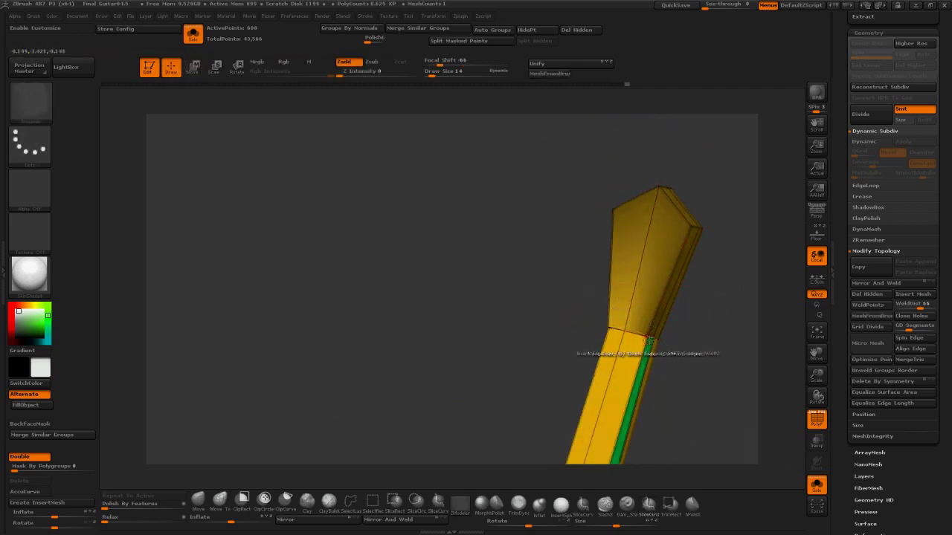
Step: Invert the mask at the headstock joint and adjust the headstock's side point where it meets the neck's green strip
right_click_drag(644, 340, 663, 330)
right_click_drag(663, 330, 681, 321, "ctrl")
left_click(515, 316, "ctrl")
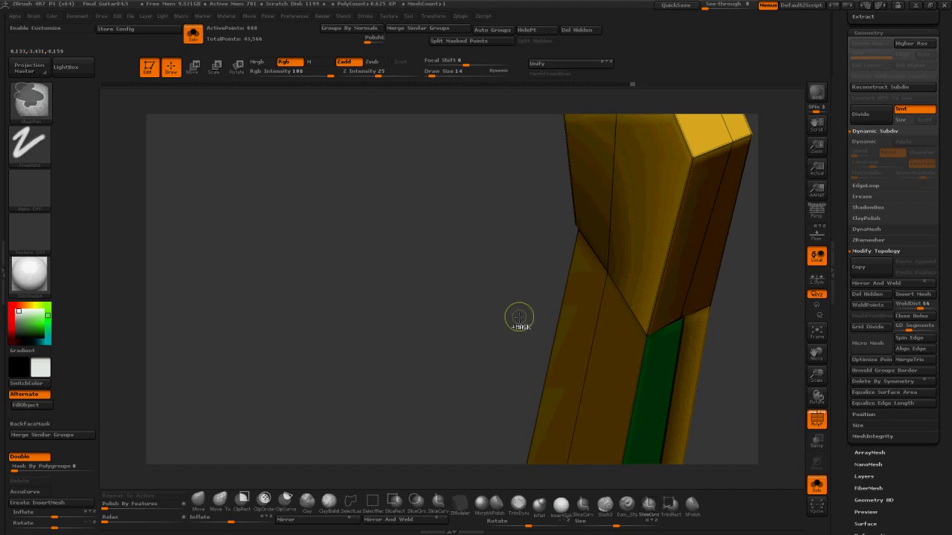
mouse_move(684, 319)
right_mouse_down()
mouse_move(649, 324)
mouse_move(670, 325)
right_mouse_up()
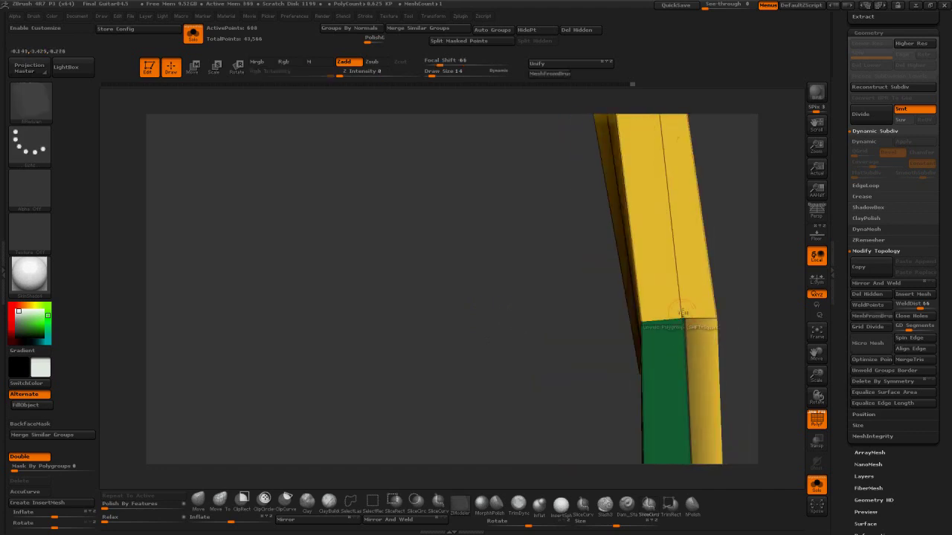
left_click(684, 325)
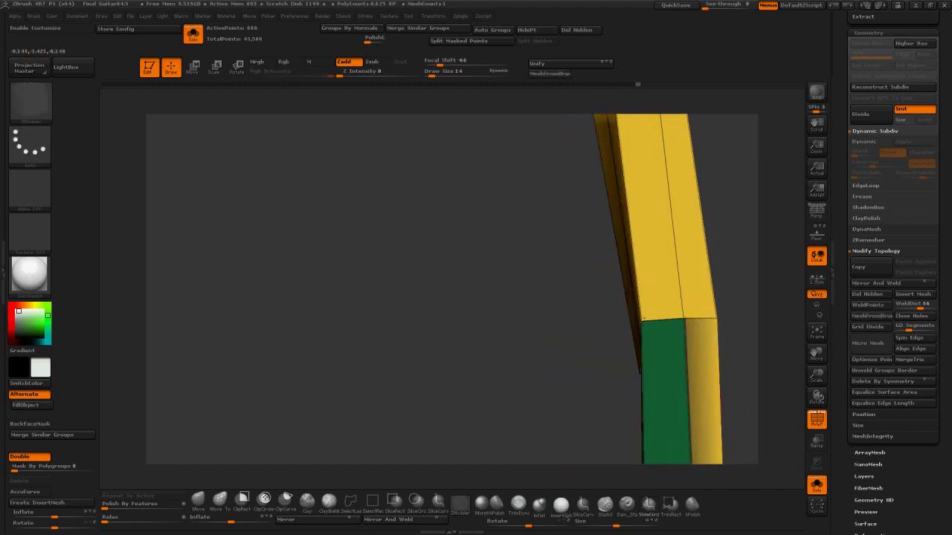
right_click_drag(644, 319, 667, 341)
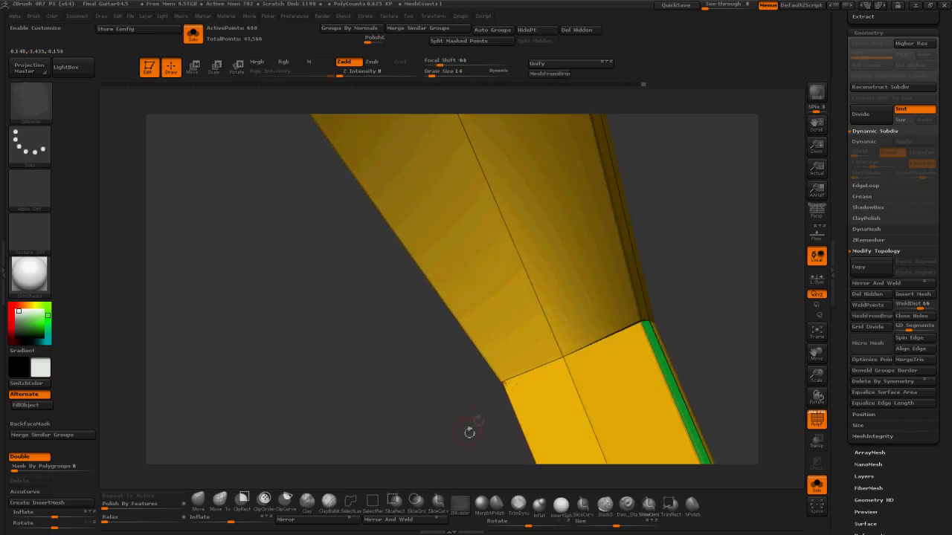
Step: Weld the coincident points at the headstock joint and check the smoothed joint with Dynamic Subdiv before turning it off
left_click_drag(468, 431, 480, 392)
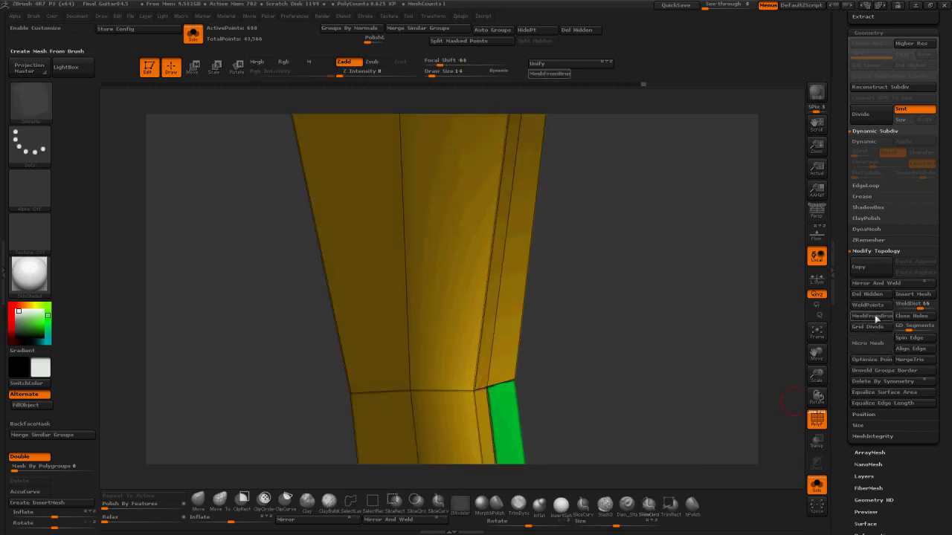
key("d")
left_click_drag(662, 324, 582, 337)
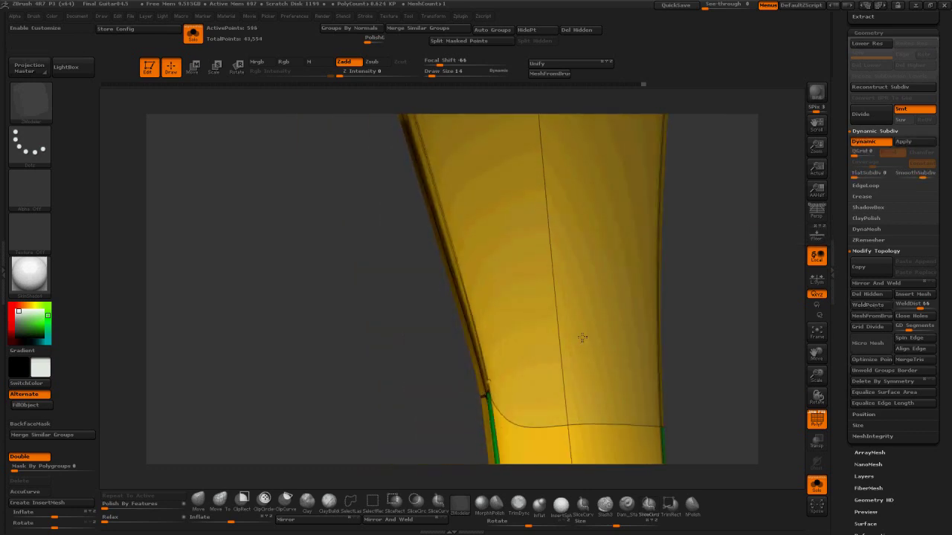
left_click_drag(735, 352, 662, 319)
key("shift+d")
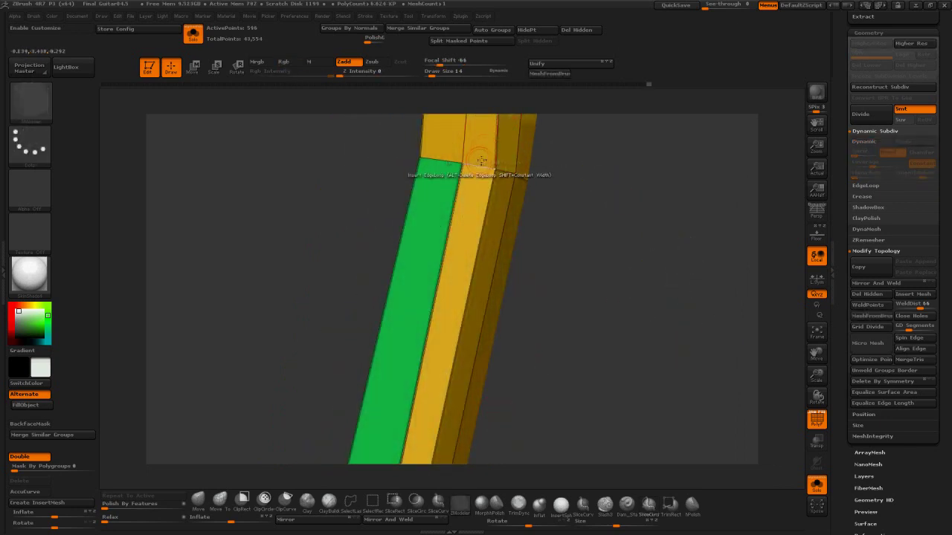
Step: Change ZModeler's edge action and apply it to the edge between the headstock and the neck's green side strip
key("space")
left_click(390, 229)
left_click(443, 160)
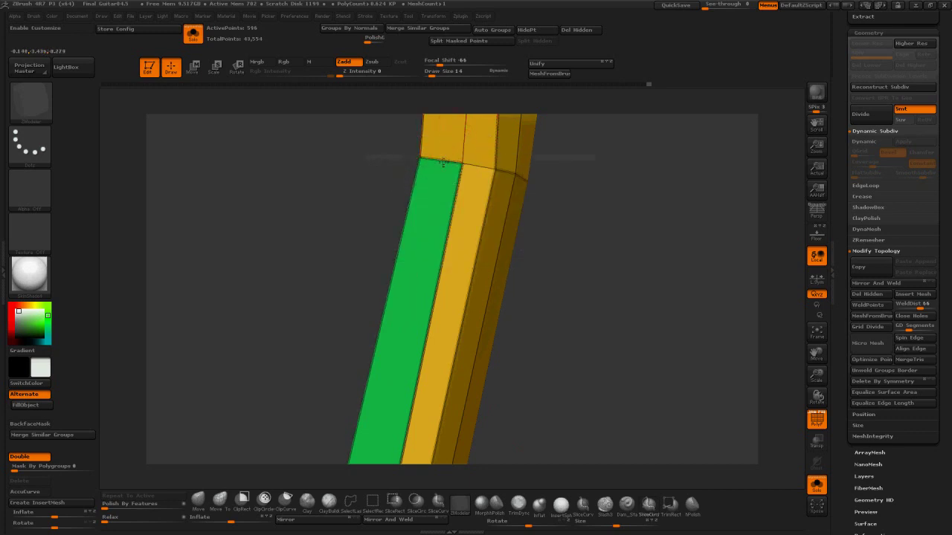
Step: Preview the neck with dynamic subdivision and try polishing the mesh by features
left_click_drag(521, 158, 564, 157)
left_click_drag(503, 159, 447, 160)
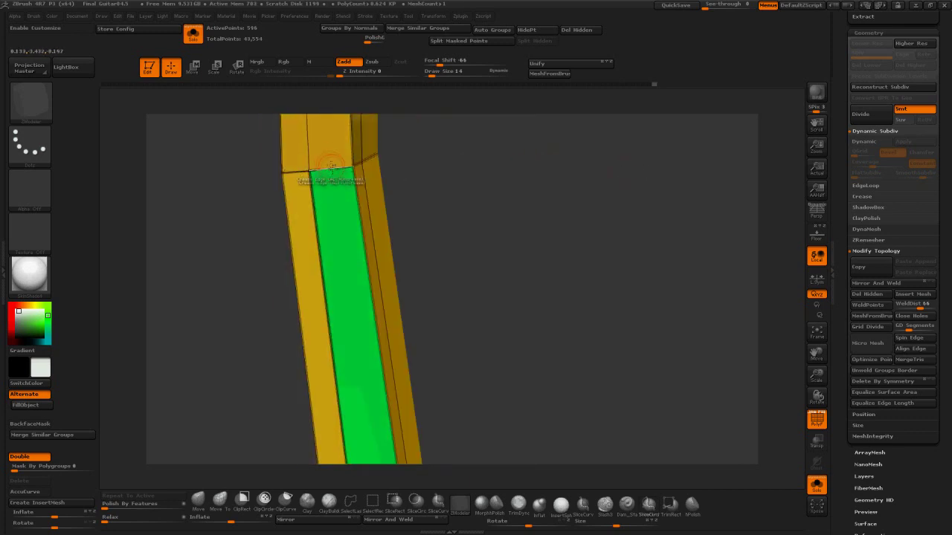
key("d")
left_click_drag(461, 212, 571, 270)
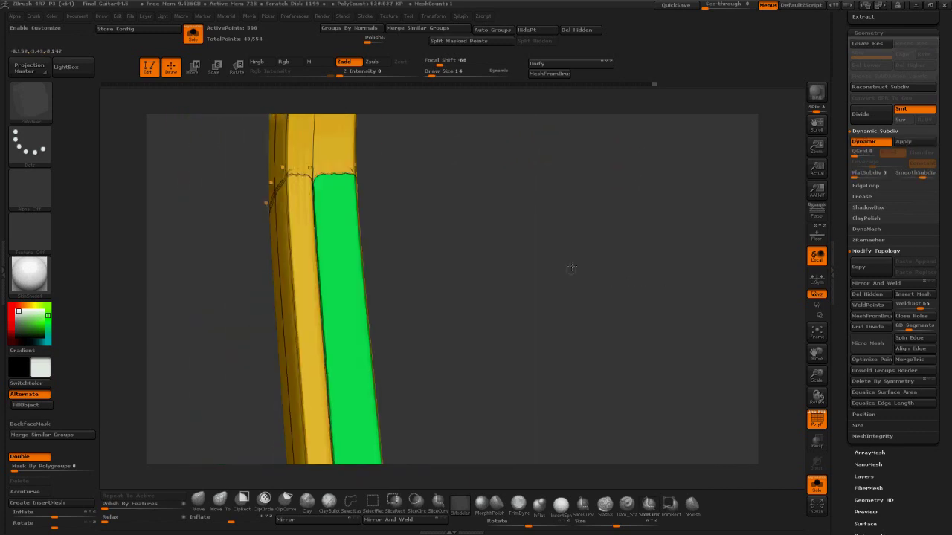
left_click_drag(105, 506, 128, 505)
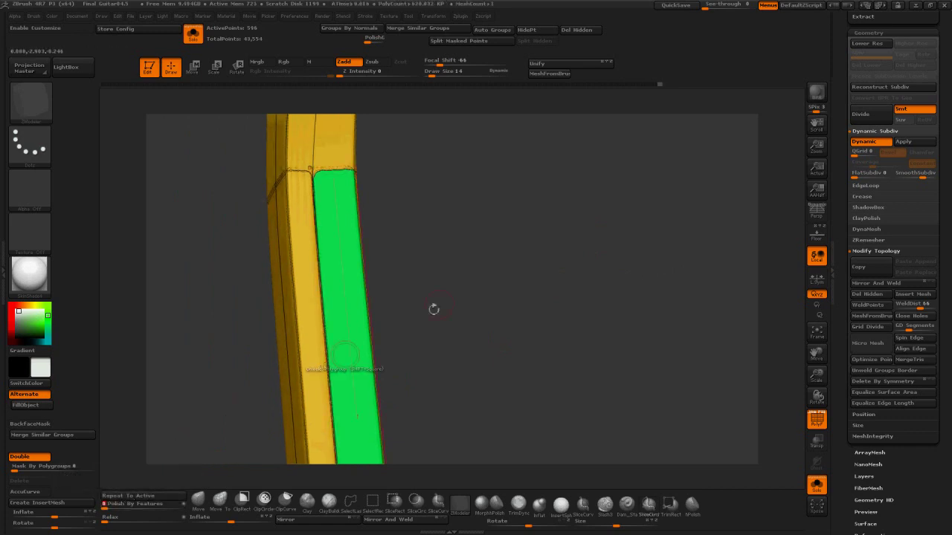
left_click_drag(500, 305, 433, 309)
left_click(175, 496)
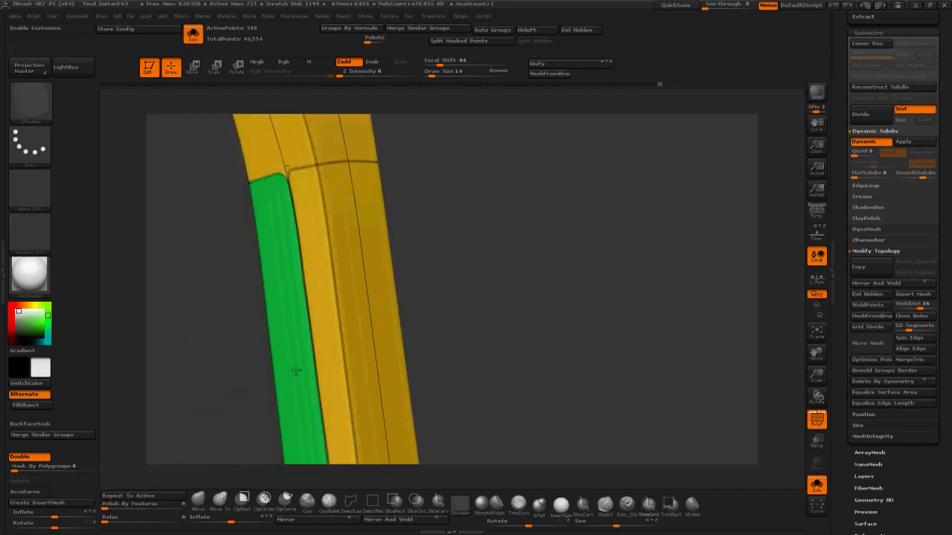
Step: Inspect the whole guitar in the dynamic subdivision preview and turn the preview off
left_click(816, 330)
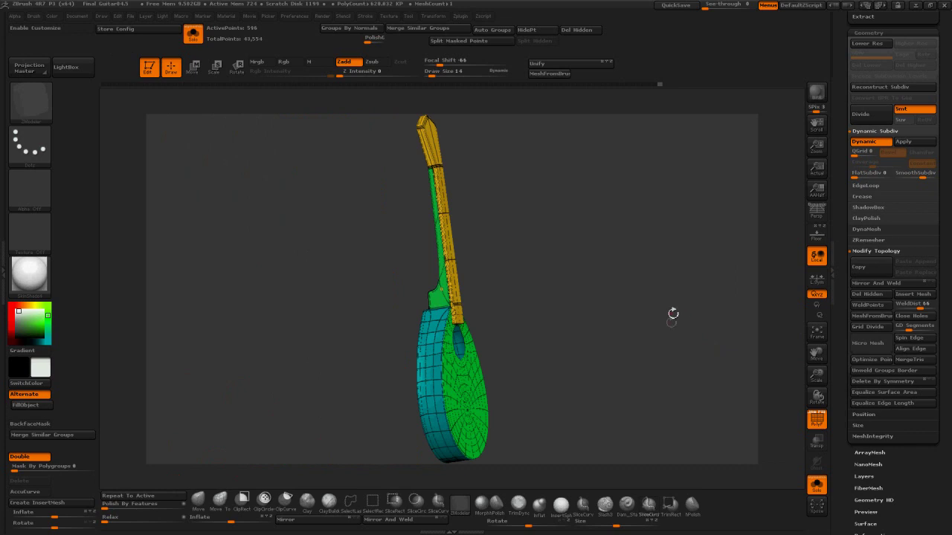
left_click_drag(673, 314, 729, 276)
key("shift+d")
key("shift+d")
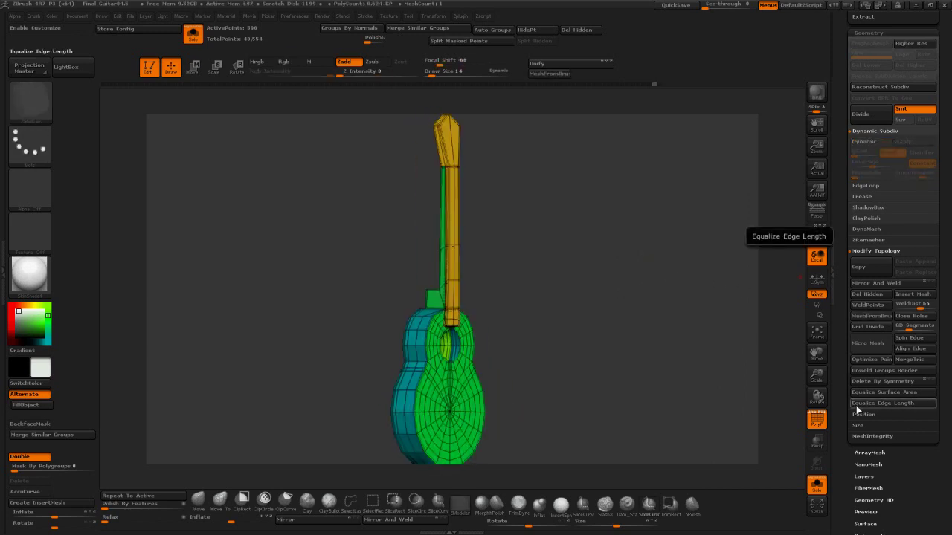
Step: Hide the polyframe display and subdivide the guitar up to subdivision level 7
left_click(817, 420)
left_click_drag(730, 365, 652, 316)
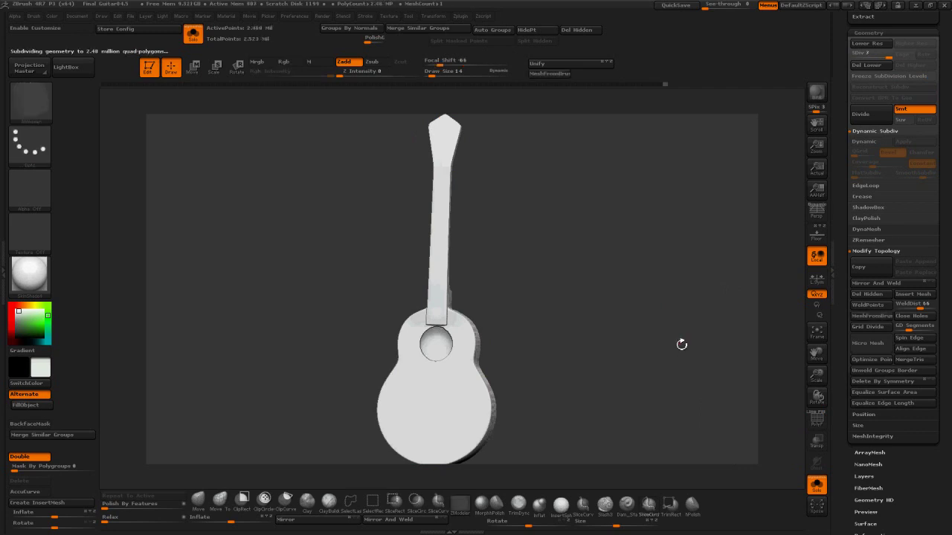
left_click_drag(677, 297, 661, 229)
Step: Mask the whole guitar except the polygroup of the fingerboard and headstock, and return to Draw mode
left_click(193, 68)
mouse_move(613, 199)
left_mouse_down()
mouse_move(579, 206)
mouse_move(571, 193)
left_mouse_up()
left_click(450, 242, "ctrl")
left_click_drag(537, 232, 595, 220)
left_click(172, 68)
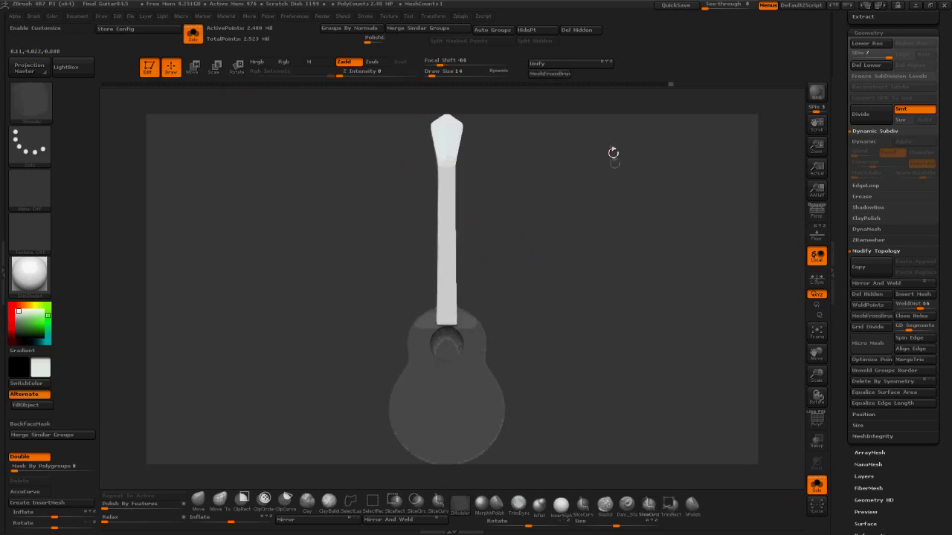
Step: Paint the red wood texture along the fingerboard with the Standard brush, using Rgb only and draw size 54
key("b")
key("s")
key("t")
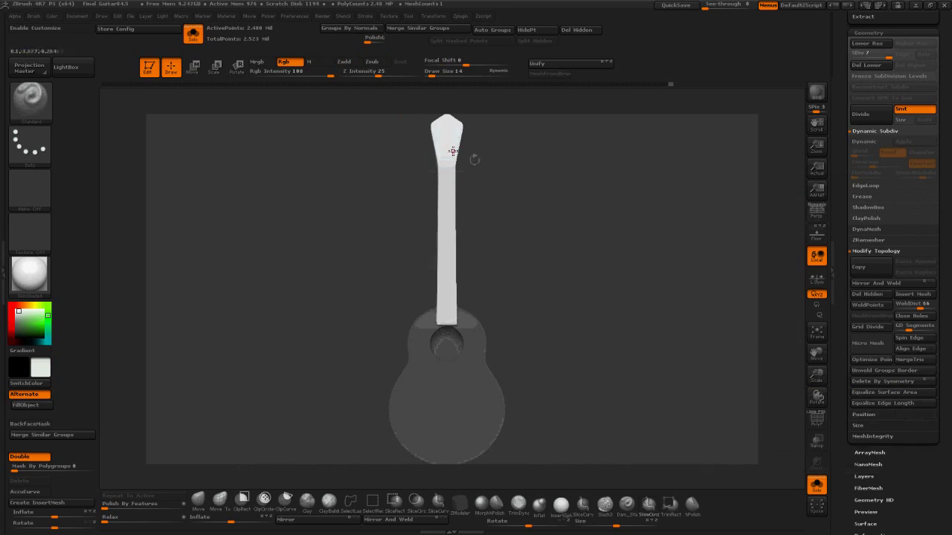
left_click_drag(578, 173, 486, 289, "alt")
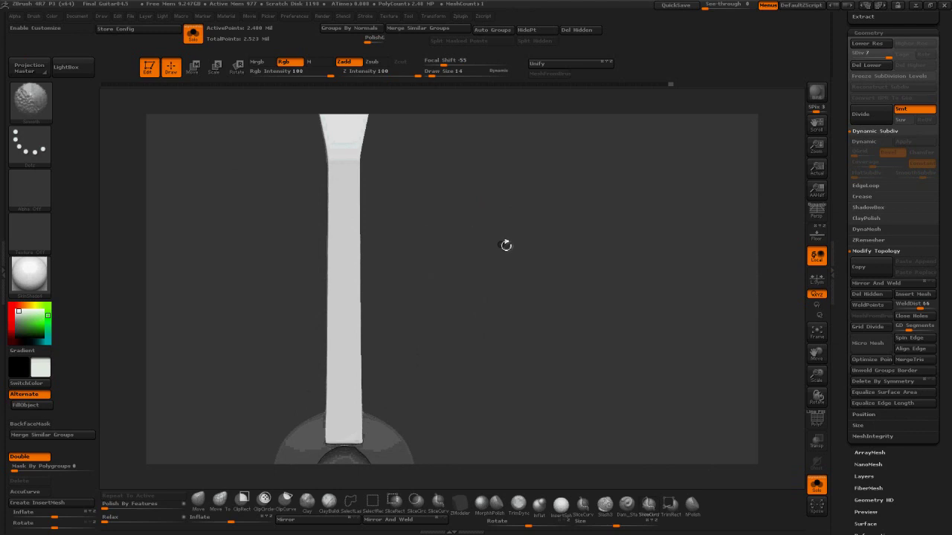
mouse_move(333, 233)
left_mouse_down("alt")
mouse_move(349, 228)
mouse_move(337, 423)
left_mouse_up("alt")
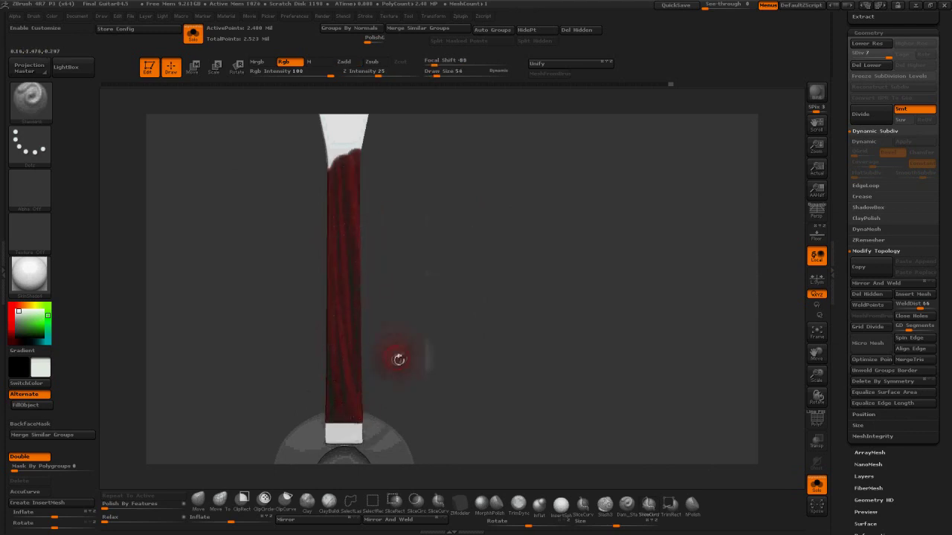
left_click_drag(398, 359, 337, 356)
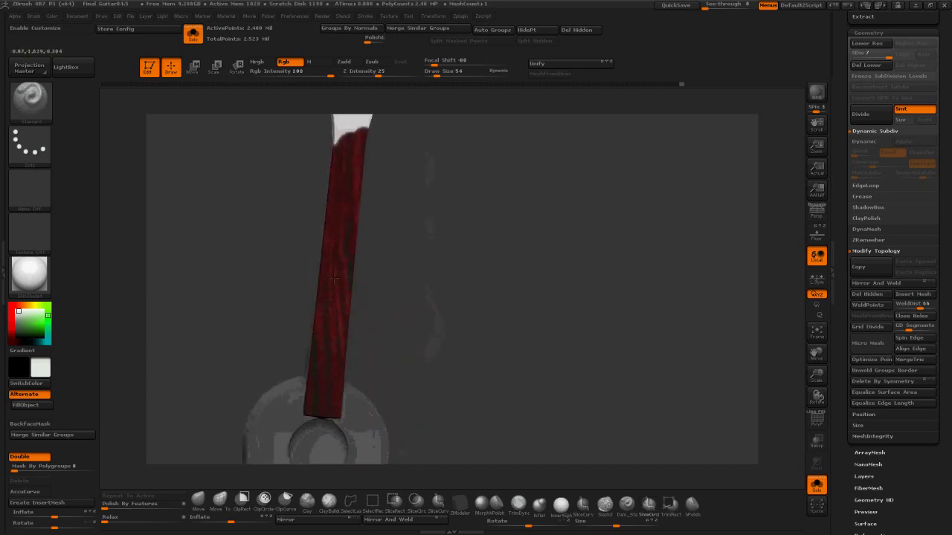
left_click_drag(334, 278, 392, 214)
left_click_drag(321, 238, 298, 327)
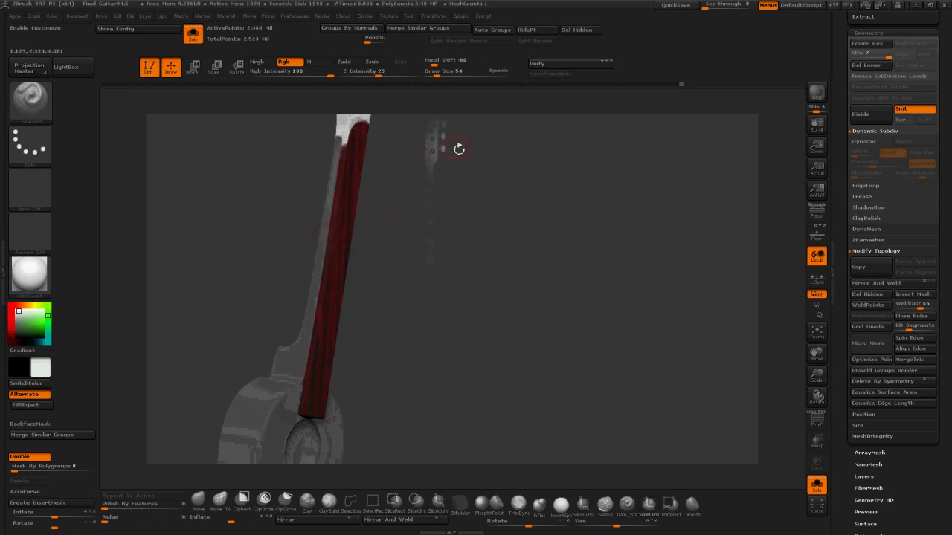
Step: Continue painting the red wood texture over the front of the headstock and the side edges of the neck
left_click_drag(457, 148, 440, 217)
left_click_drag(345, 199, 359, 143)
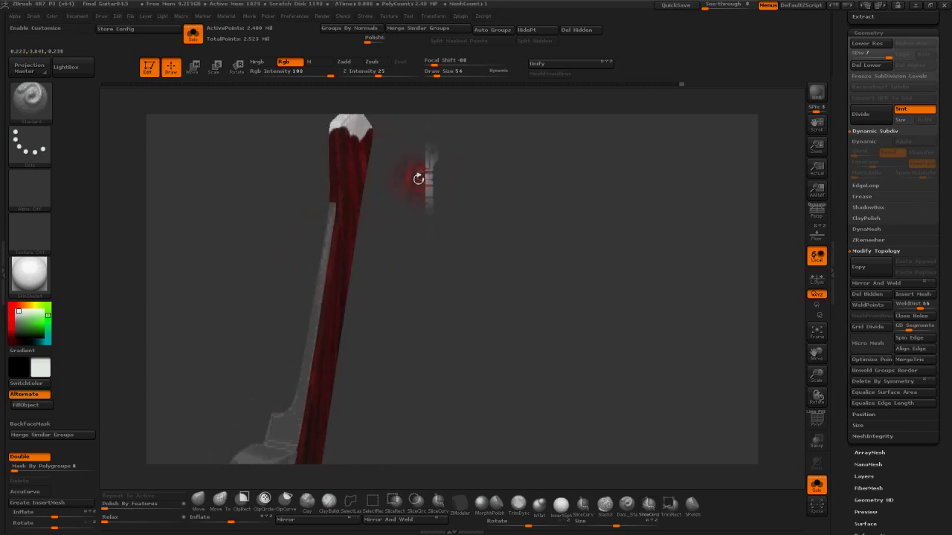
mouse_move(436, 161)
left_mouse_down()
mouse_move(373, 163)
mouse_move(368, 155)
mouse_move(372, 146)
mouse_move(418, 187)
mouse_move(461, 136)
left_mouse_up()
left_click_drag(515, 159, 495, 225)
left_click_drag(437, 340, 380, 215)
left_click_drag(435, 298, 478, 179)
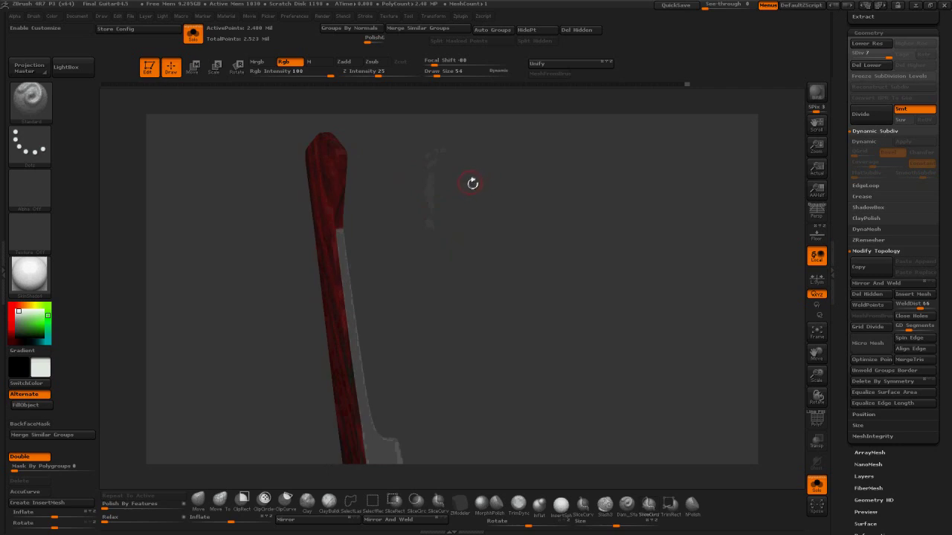
Step: Cover the back and edges of the headstock with the red wood texture
left_click_drag(461, 212, 461, 129)
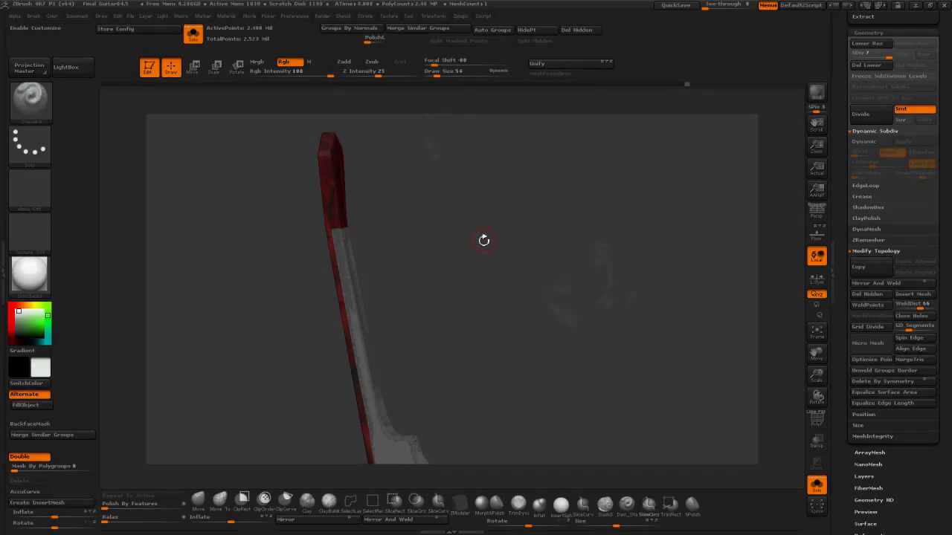
left_click_drag(484, 238, 519, 229)
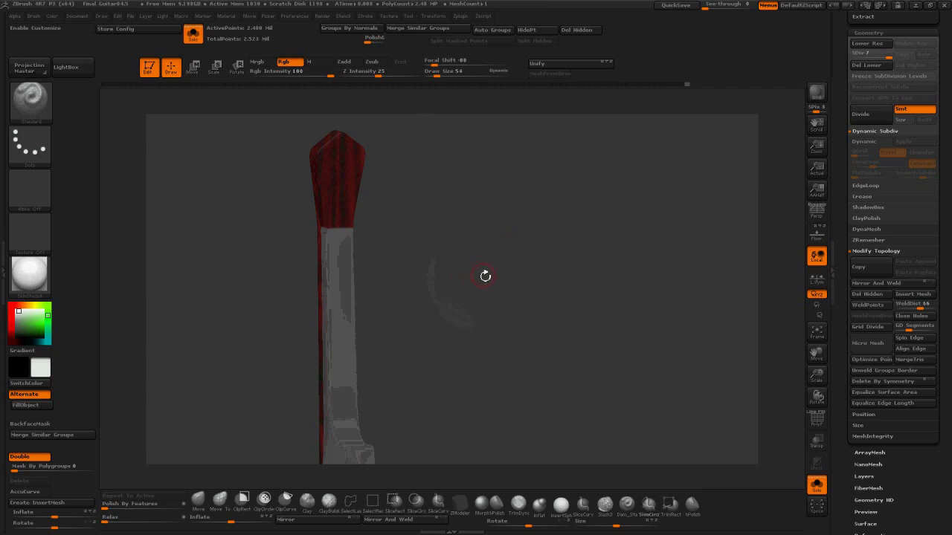
left_click_drag(485, 272, 571, 195)
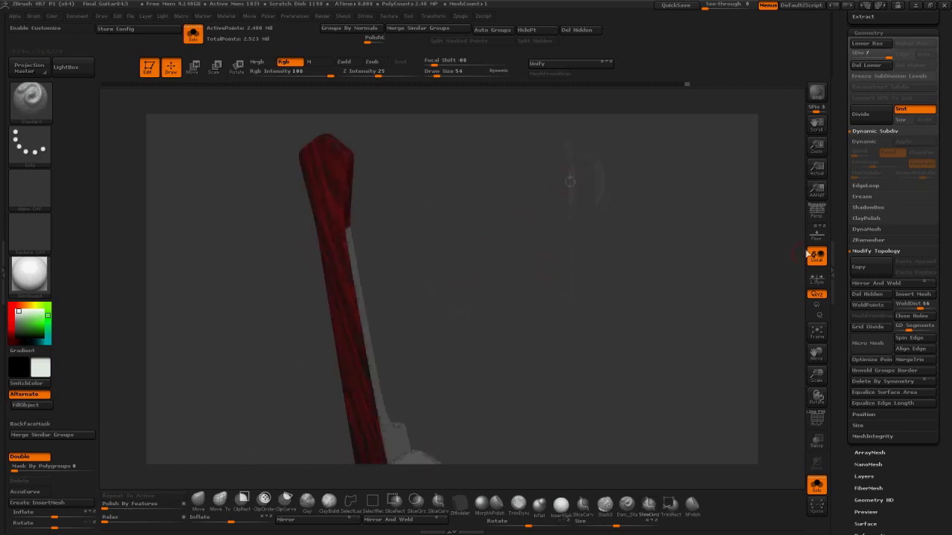
mouse_move(659, 339)
left_mouse_down()
mouse_move(699, 252)
mouse_move(601, 262)
mouse_move(602, 235)
left_mouse_up()
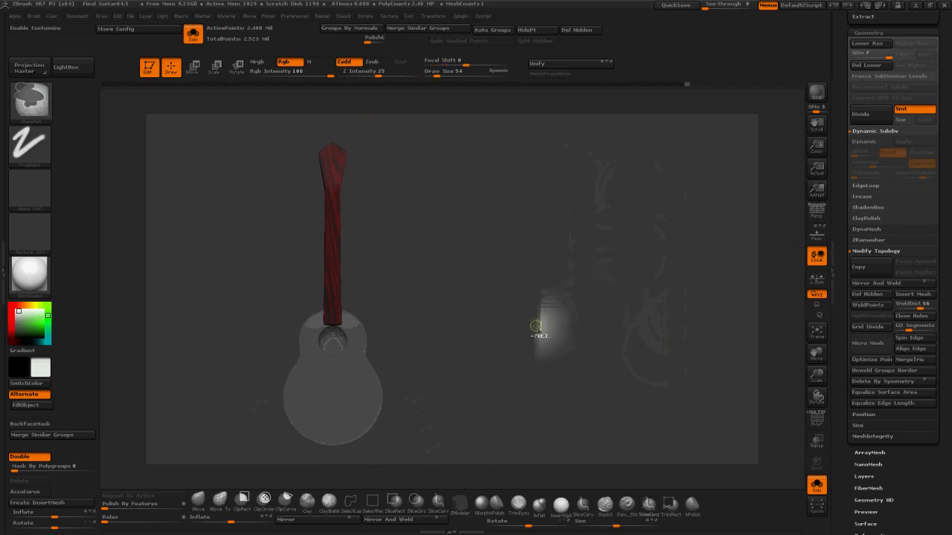
Step: Invert the mask to protect the painted wood and try to mask the back of the neck too
left_click(536, 324, "ctrl")
mouse_move(576, 280)
left_mouse_down()
mouse_move(516, 280)
mouse_move(496, 305)
mouse_move(463, 314)
mouse_move(384, 275)
left_mouse_up()
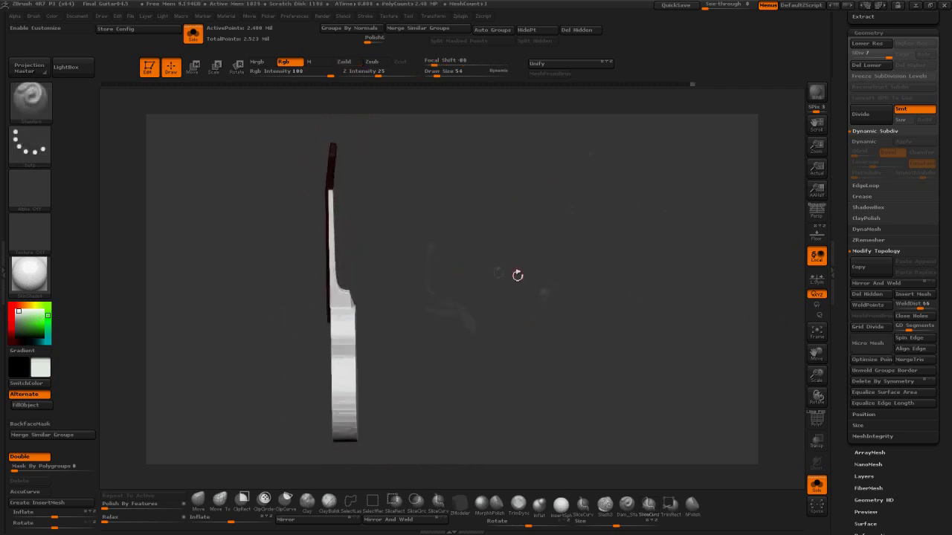
left_click_drag(408, 163, 288, 311, "ctrl+shift")
left_click_drag(464, 253, 473, 268)
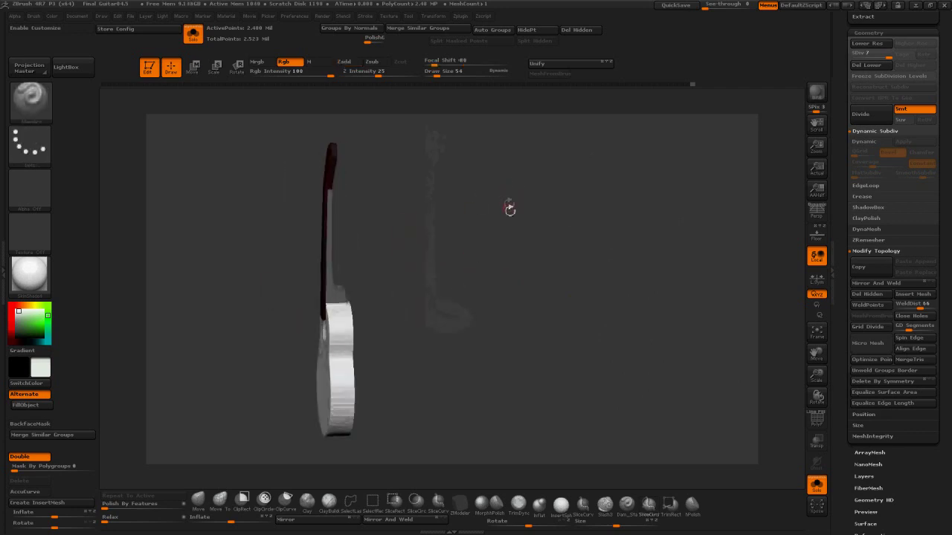
Step: Clear the mask and set the guitar's subdivision level to 1
left_click_drag(890, 57, 884, 58)
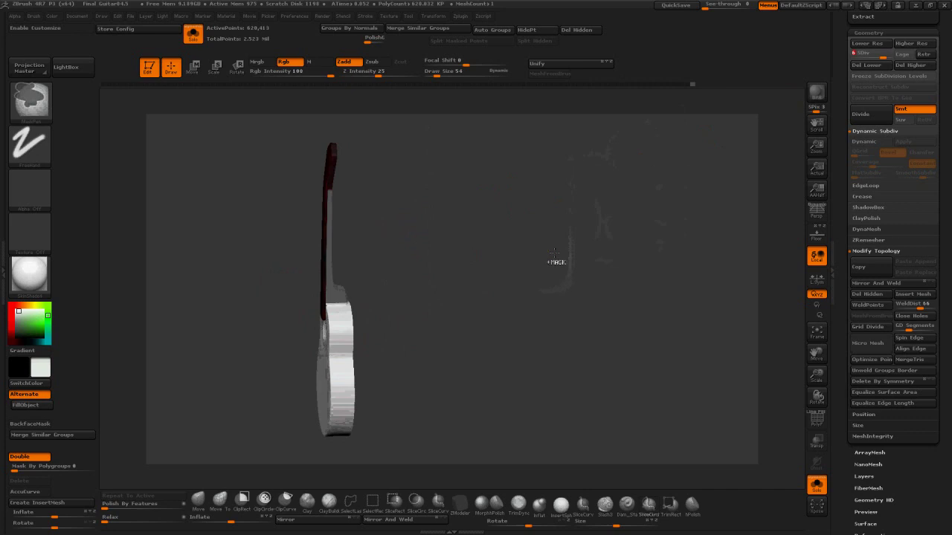
left_click_drag(557, 263, 560, 294, "ctrl")
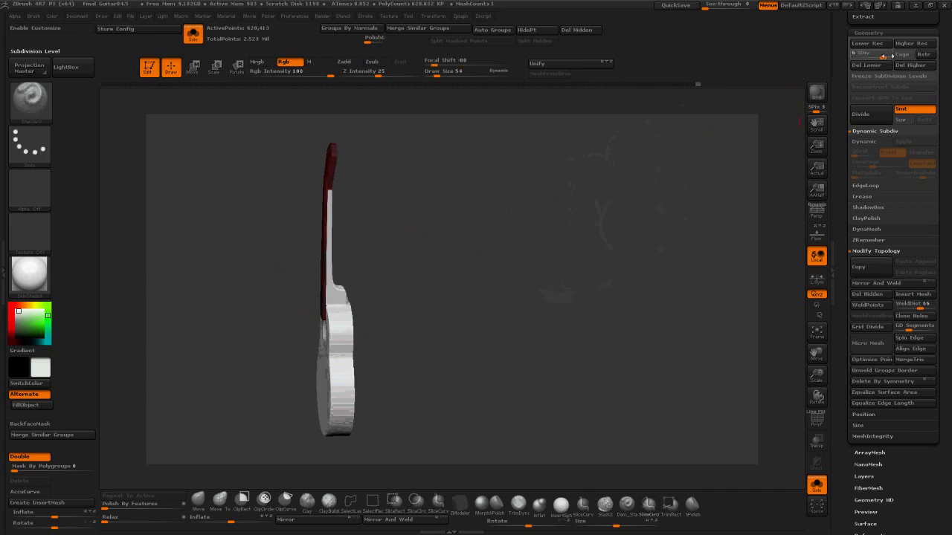
left_click(854, 59)
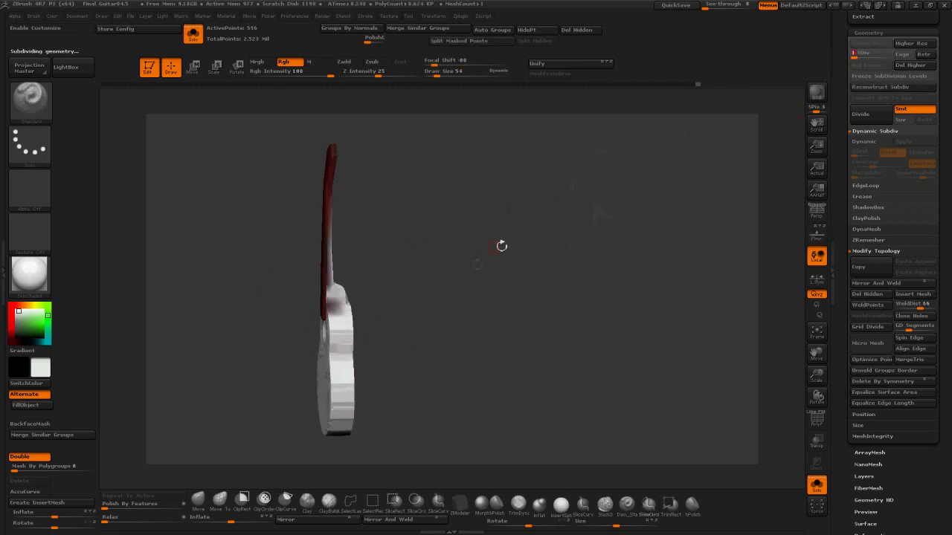
Step: Isolate the back of the neck with its heel, show the polyframe, and make the visible faces one polygroup
left_click_drag(449, 270, 445, 309, "alt")
left_click(318, 217, "ctrl+shift")
left_click(343, 201, "ctrl+shift")
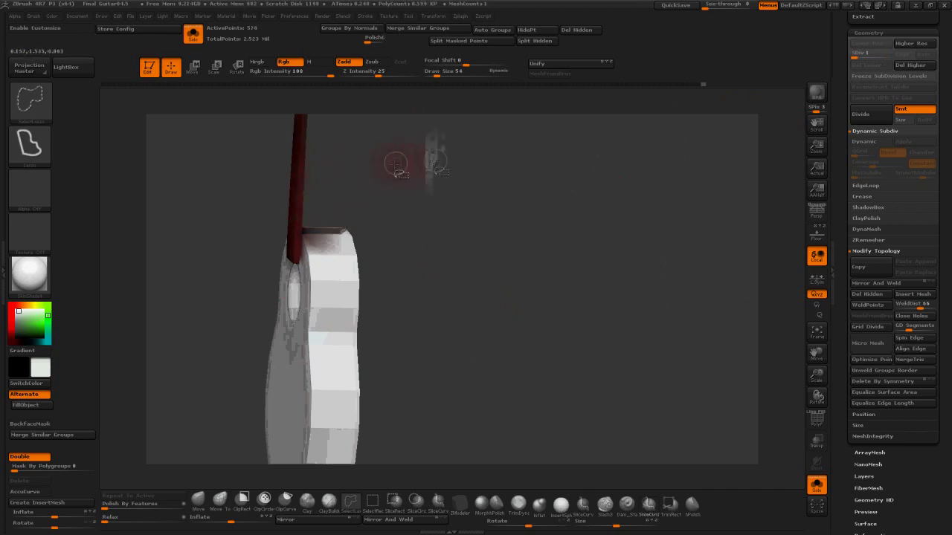
mouse_move(397, 164)
left_mouse_down("alt")
mouse_move(507, 361)
mouse_move(484, 257)
left_mouse_up("alt")
left_click_drag(532, 227, 861, 416, "ctrl+shift")
key("shift+f")
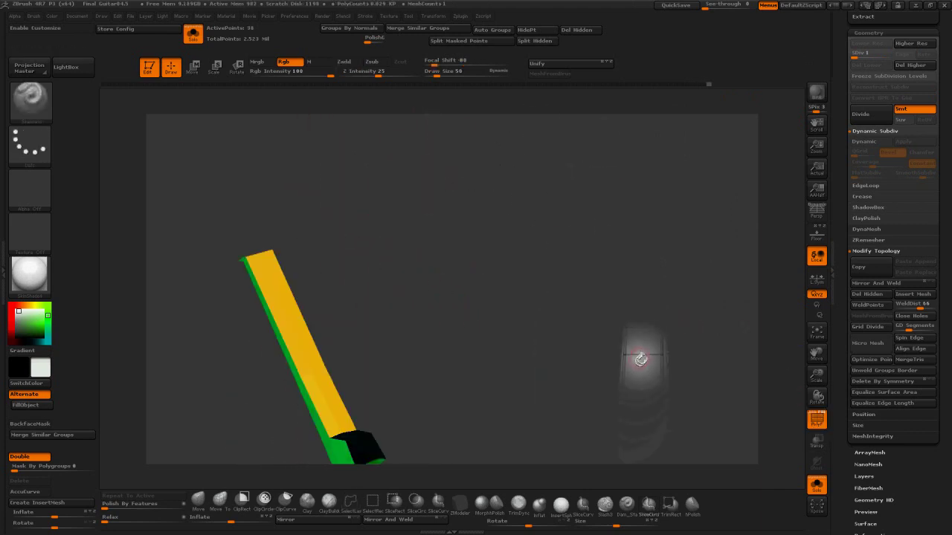
key("ctrl+w")
mouse_move(635, 358)
left_mouse_down()
mouse_move(644, 379)
mouse_move(623, 335)
left_mouse_up()
Step: Set ZModeler's polygon action to Unweld with the PGroup Island target, try it on the neck back, and quick-save the project
left_click(461, 503)
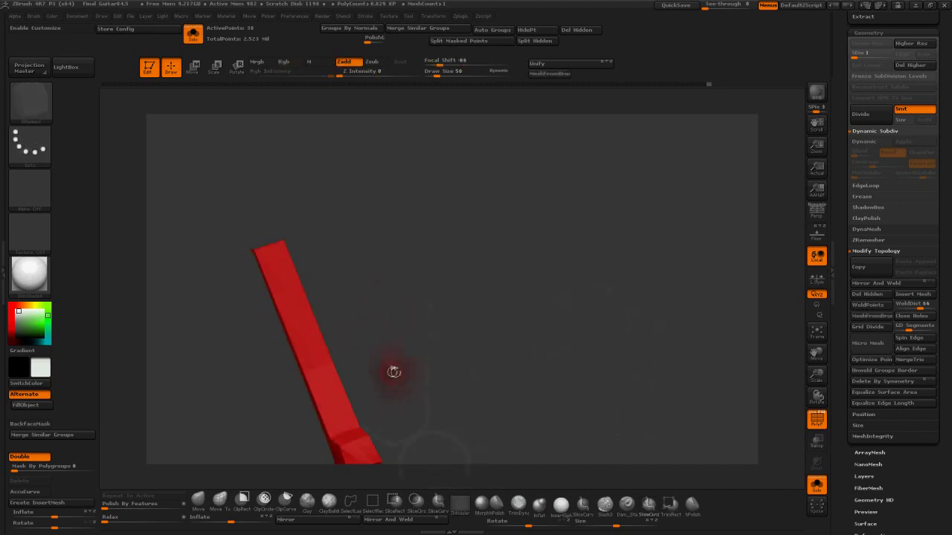
key("space")
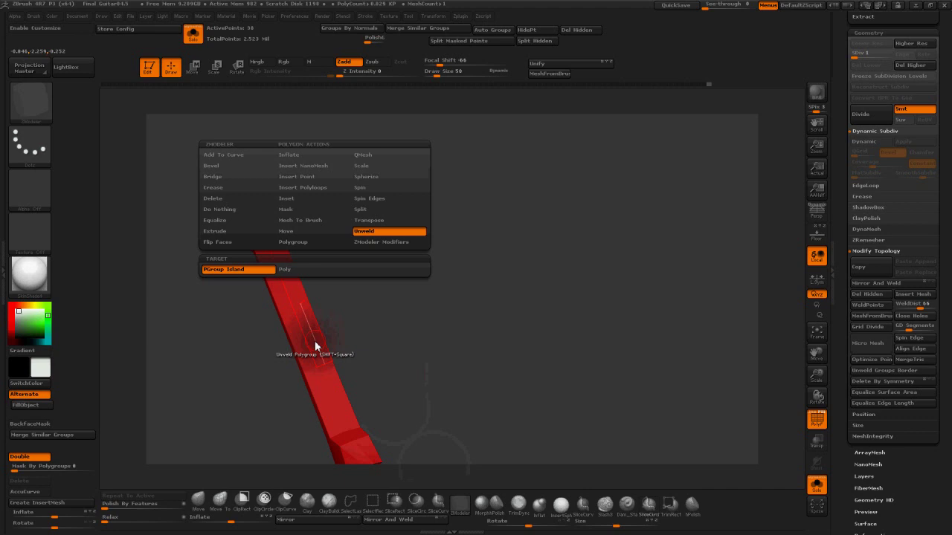
left_click(316, 346)
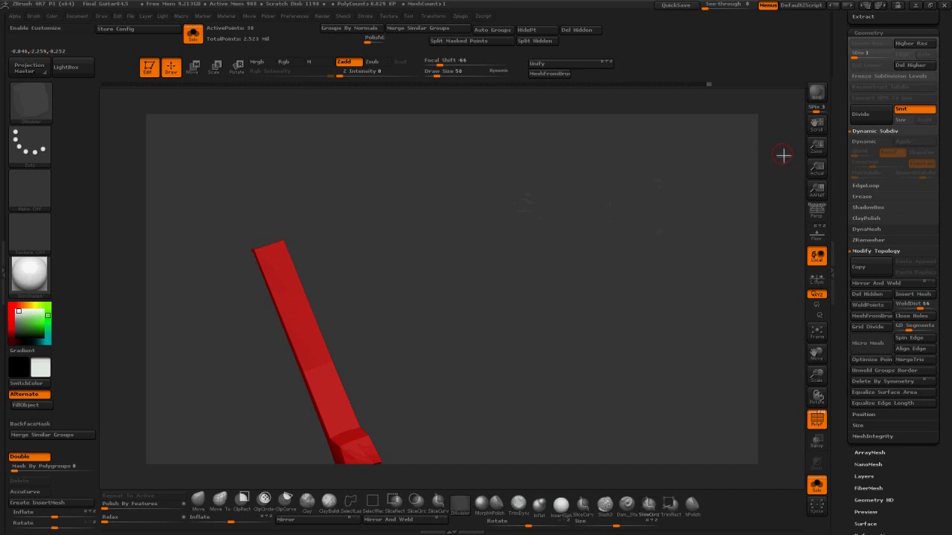
left_click(676, 6)
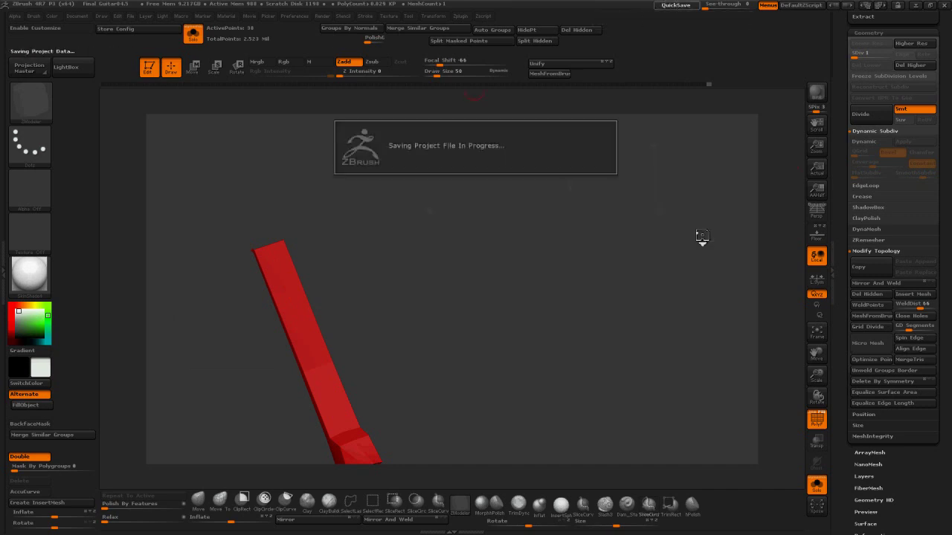
Step: Show the whole guitar again and turn on Freeze SubDivision Levels
left_click_drag(836, 151, 862, 155)
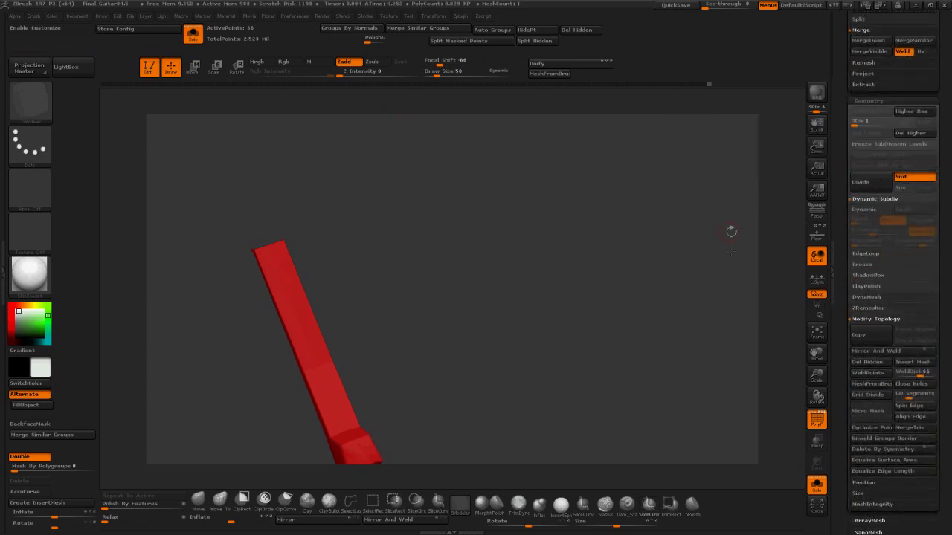
left_click(736, 289, "ctrl+shift")
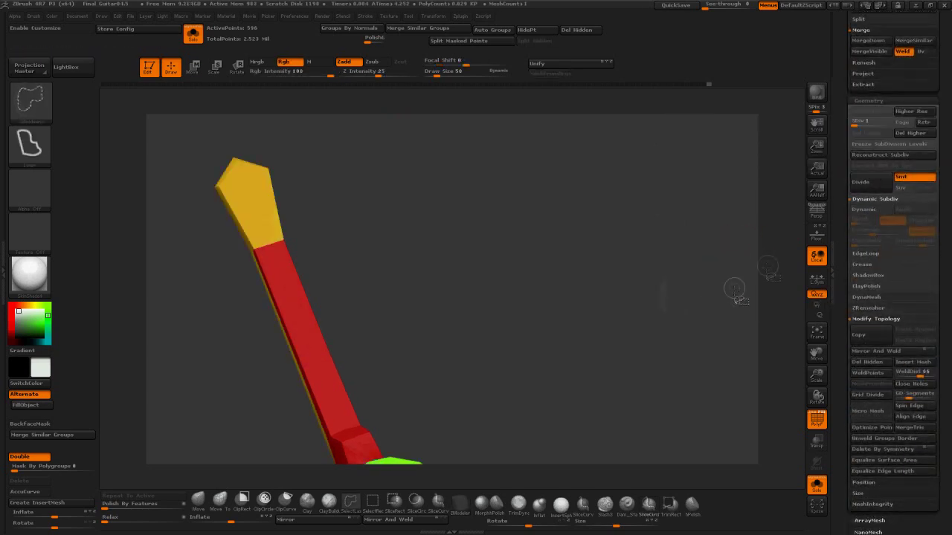
left_click(874, 146)
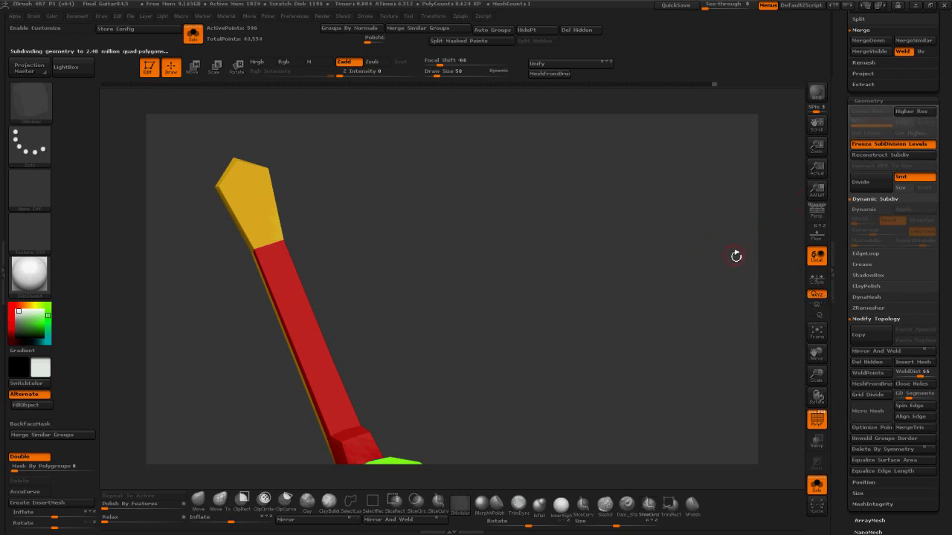
Step: Isolate the red neck-back polygroup, unweld it from the body, and unhide the rest of the guitar
left_click_drag(654, 290, 569, 320)
left_click(331, 364, "ctrl+shift")
left_click_drag(409, 342, 525, 253)
left_click(401, 219)
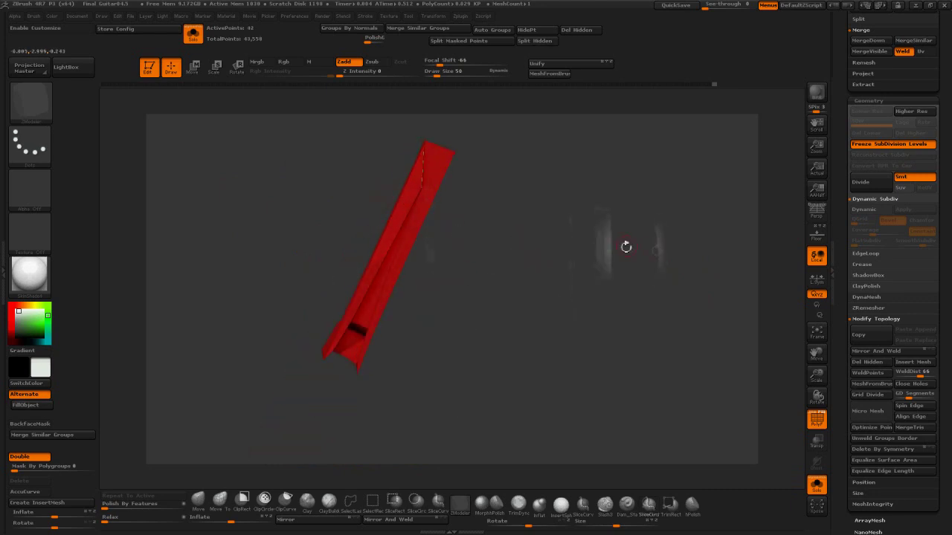
left_click(563, 292, "ctrl+shift")
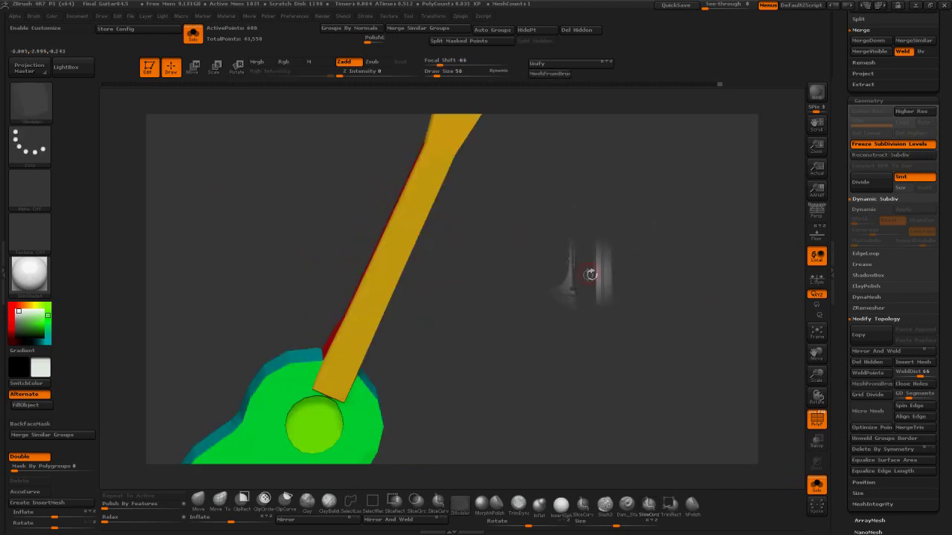
Step: Isolate the red neck-back polygroup, switch visibility to the other parts, unhide the guitar, and invert the mask to leave the body unmasked
left_click_drag(591, 272, 514, 274)
key("w")
left_click(179, 72)
left_click(176, 70)
left_click(491, 255, "ctrl+shift")
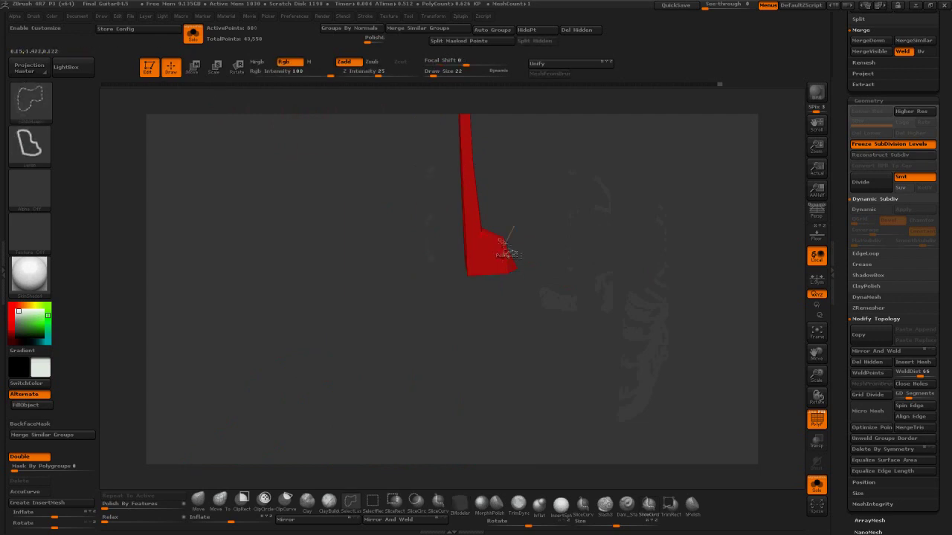
left_click_drag(566, 196, 598, 220, "ctrl+shift")
mouse_move(607, 274)
left_mouse_down()
mouse_move(654, 255)
mouse_move(652, 287)
left_mouse_up()
left_click(658, 301, "ctrl")
left_click(645, 284, "ctrl+shift")
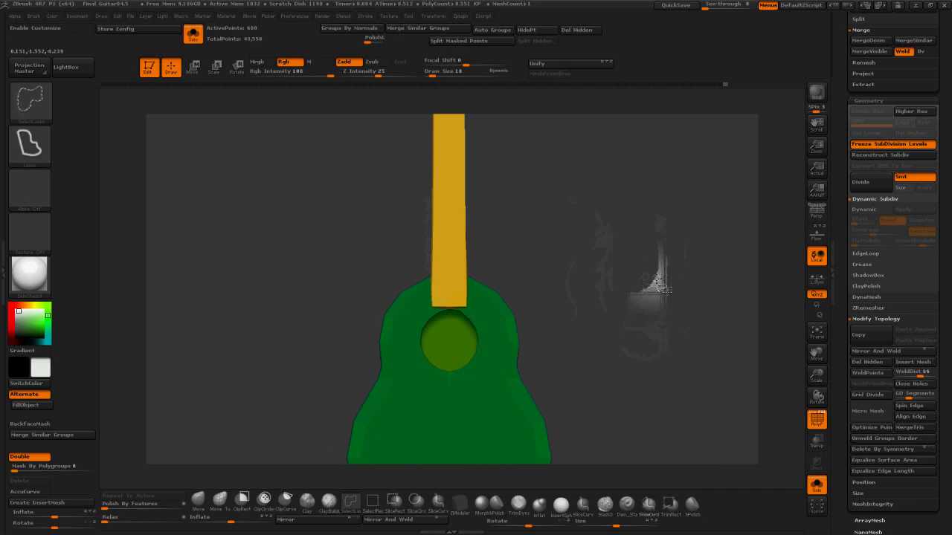
left_click(663, 312, "ctrl")
left_click_drag(660, 305, 674, 286)
Step: Show the Spotlight images, tile them again, and enlarge the image of the three guitars over the model
key("shift+z")
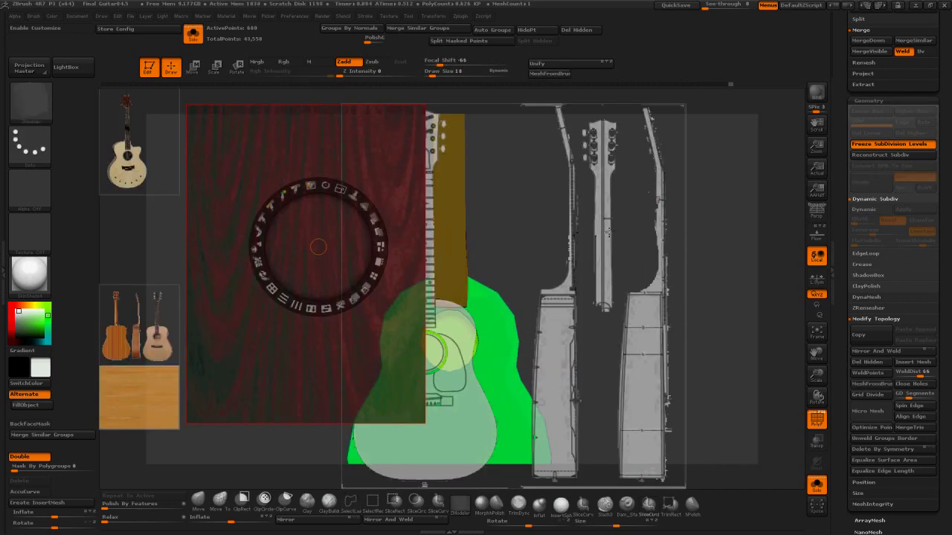
left_click(130, 405)
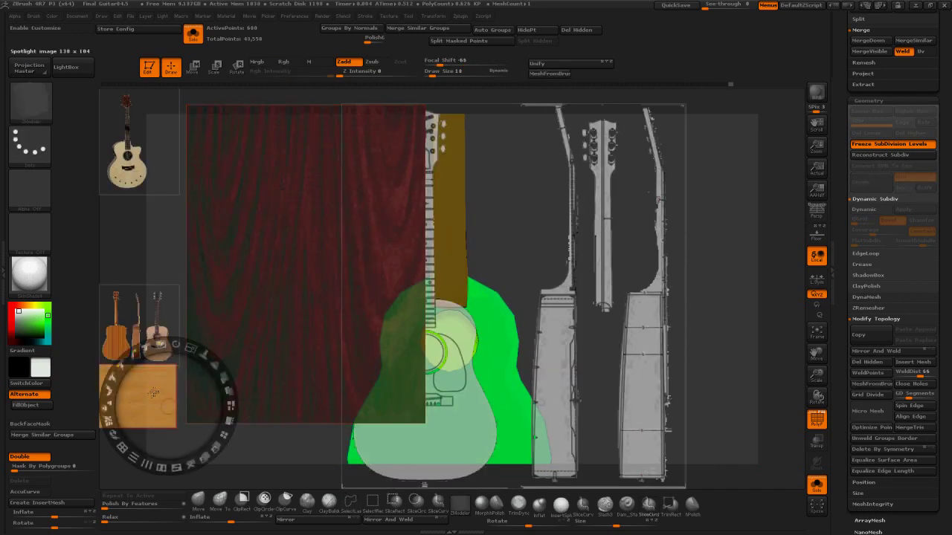
left_click(230, 420)
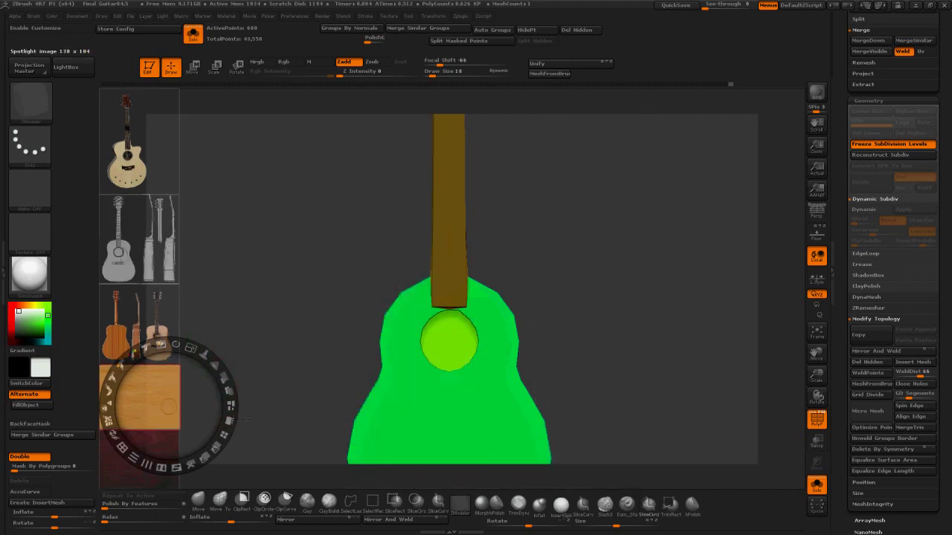
left_click(143, 318)
left_click(230, 336)
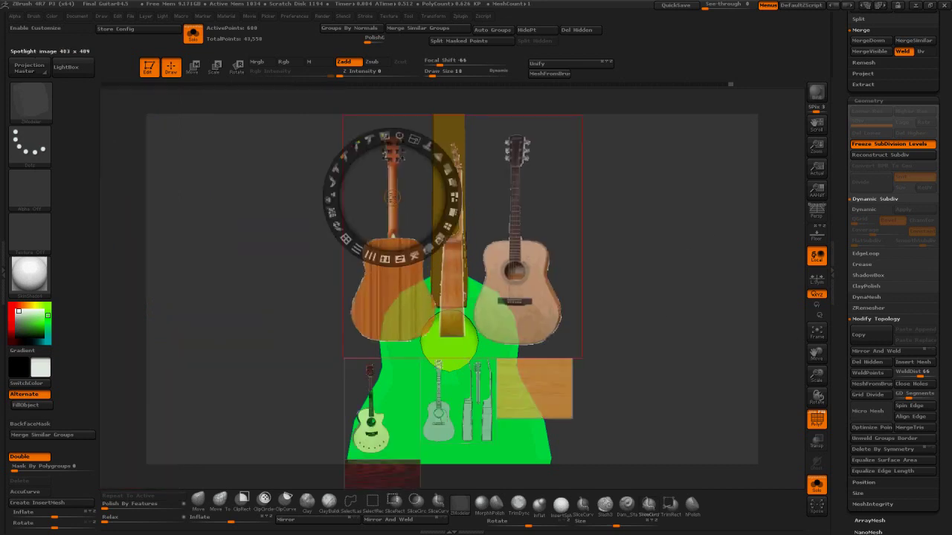
Step: Scale up the three-guitar image, line its wooden neck up with the model's neck, and switch to Spotlight painting
left_click_drag(401, 224, 461, 253)
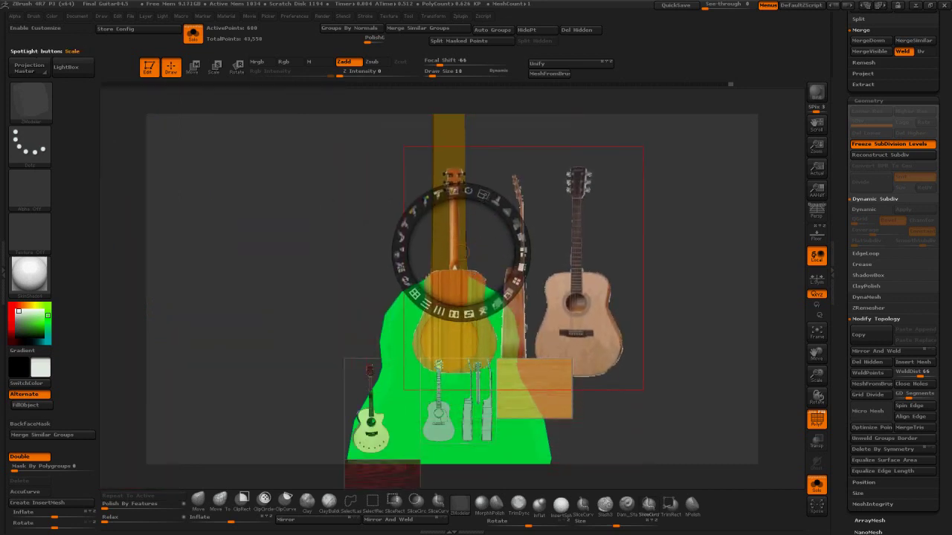
left_click(455, 273)
left_click_drag(477, 215, 503, 261)
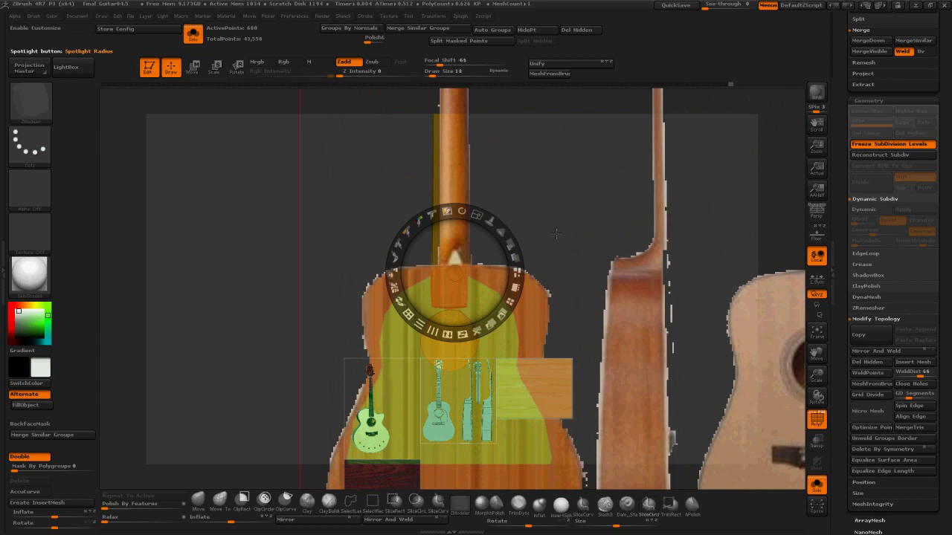
mouse_move(554, 234)
left_mouse_down()
mouse_move(552, 221)
mouse_move(549, 244)
left_mouse_up()
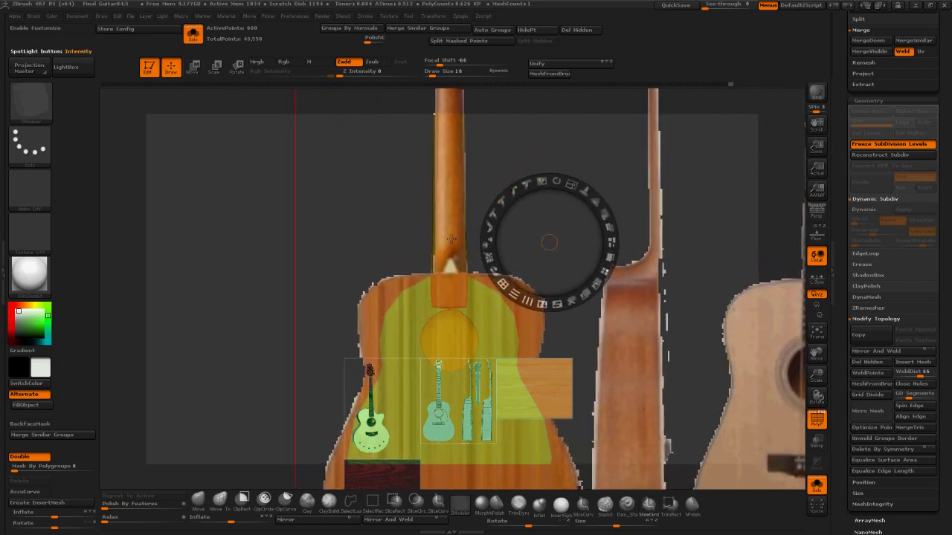
key("shift+z")
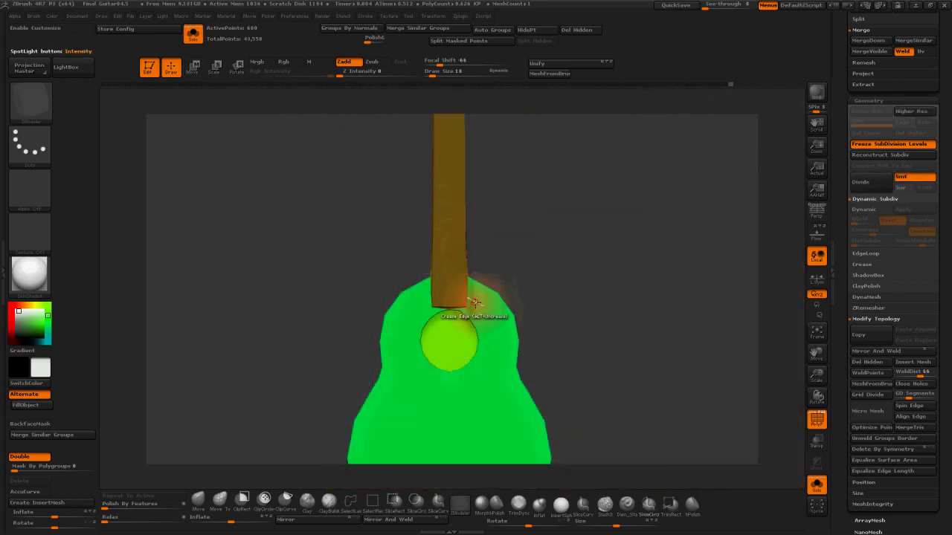
Step: Turn off the polyframe, turn the guitar to its back, and choose the Standard brush
left_click(816, 420)
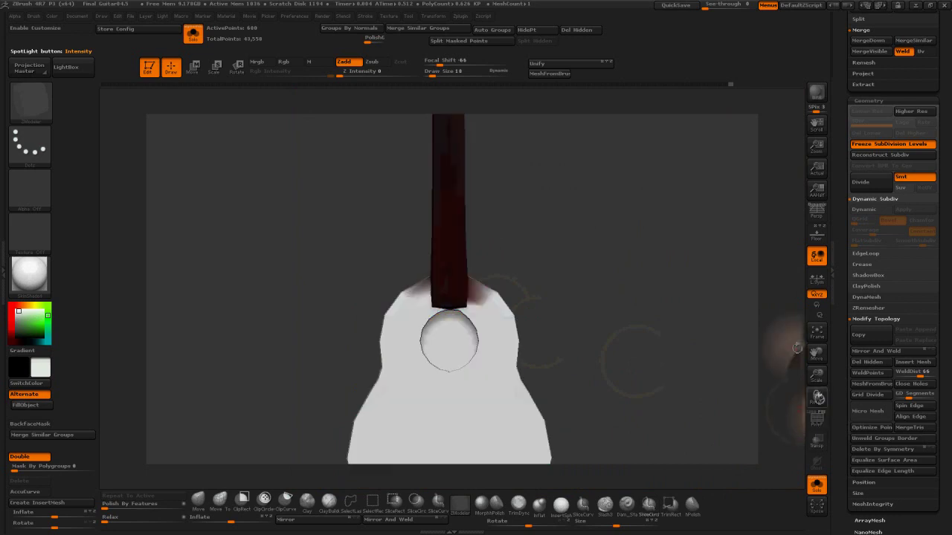
left_click_drag(599, 250, 566, 258)
key("b")
key("s")
key("t")
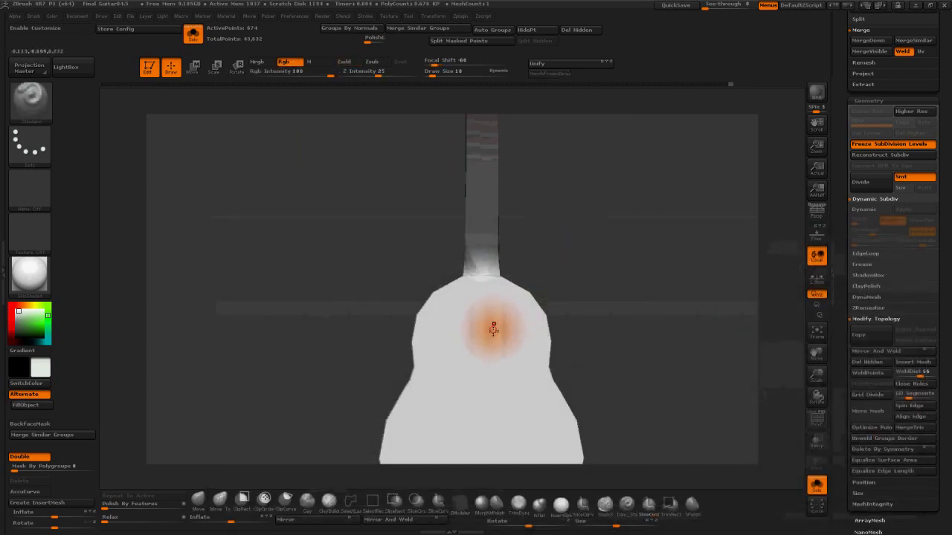
Step: Try a wood-texture stroke on the body's back, undo it, and turn off Freeze SubDivision Levels
mouse_move(505, 315)
left_mouse_down()
mouse_move(494, 324)
mouse_move(438, 316)
left_mouse_up()
key("ctrl+z")
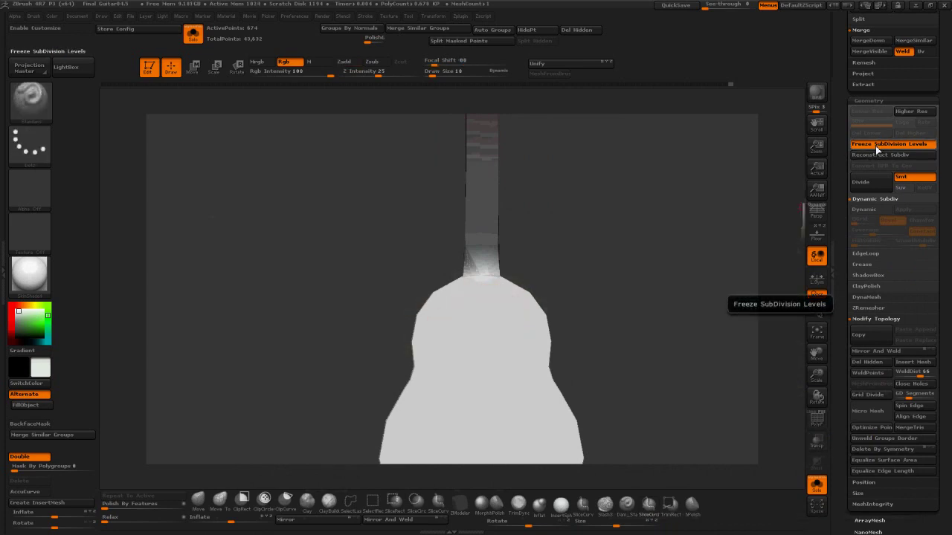
left_click(879, 147)
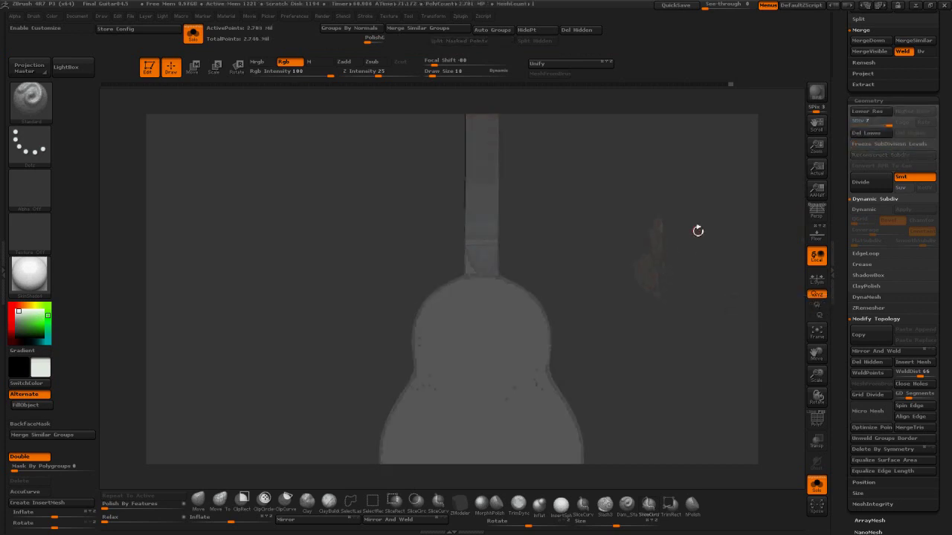
Step: Adjust the mask on the subdivided guitar, isolate the neck, and reverse the visibility to show the body instead
key("w")
mouse_move(704, 262)
left_mouse_down()
mouse_move(662, 263)
mouse_move(641, 281)
mouse_move(659, 316)
mouse_move(678, 319)
mouse_move(639, 296)
mouse_move(652, 289)
mouse_move(619, 273)
mouse_move(662, 267)
mouse_move(591, 275)
mouse_move(644, 292)
mouse_move(634, 290)
left_mouse_up()
left_click(537, 345, "ctrl")
left_click(493, 345, "ctrl")
key("q")
left_click(636, 291, "ctrl+shift")
left_click(638, 290, "ctrl+shift")
left_click_drag(689, 260, 644, 306)
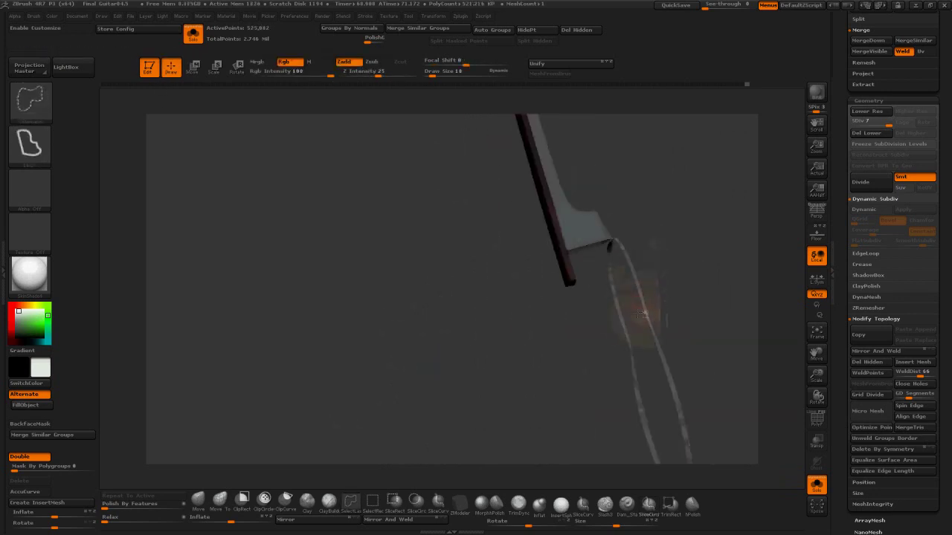
left_click(641, 283, "ctrl+shift")
left_click_drag(699, 258, 697, 247, "ctrl+shift")
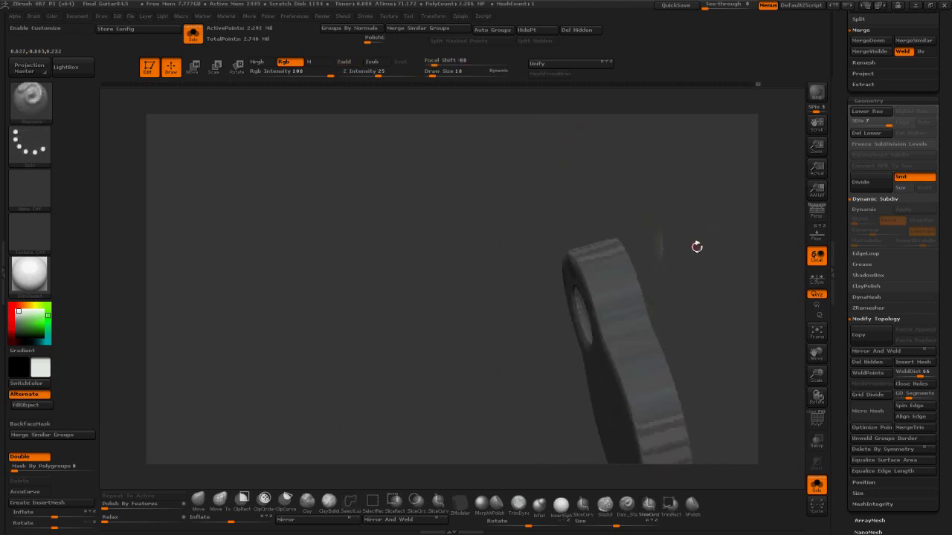
Step: Hide the remaining neck back so that only the body shows, and face the body's front
mouse_move(696, 246)
left_mouse_down()
mouse_move(618, 270)
mouse_move(629, 276)
mouse_move(593, 276)
mouse_move(535, 308)
mouse_move(557, 283)
mouse_move(632, 268)
mouse_move(805, 484)
left_mouse_up()
left_click_drag(788, 387, 739, 267)
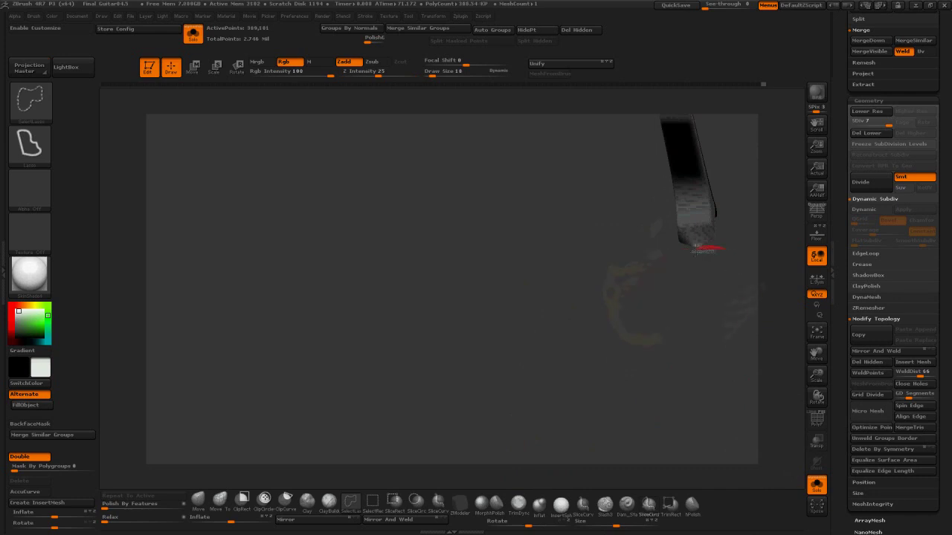
left_click_drag(672, 356, 676, 348, "ctrl+shift")
left_click_drag(567, 244, 614, 235)
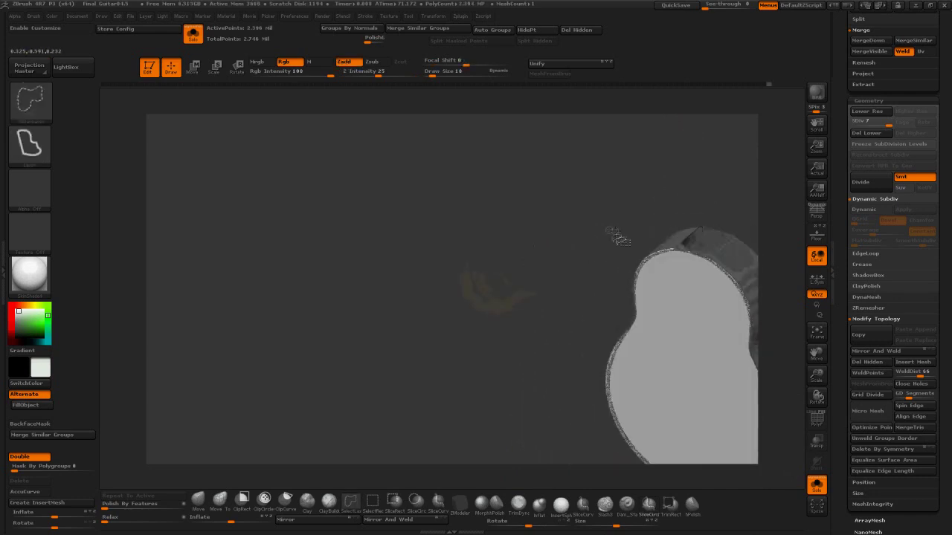
left_click(587, 260, "ctrl+shift")
left_click_drag(581, 267, 711, 215, "shift")
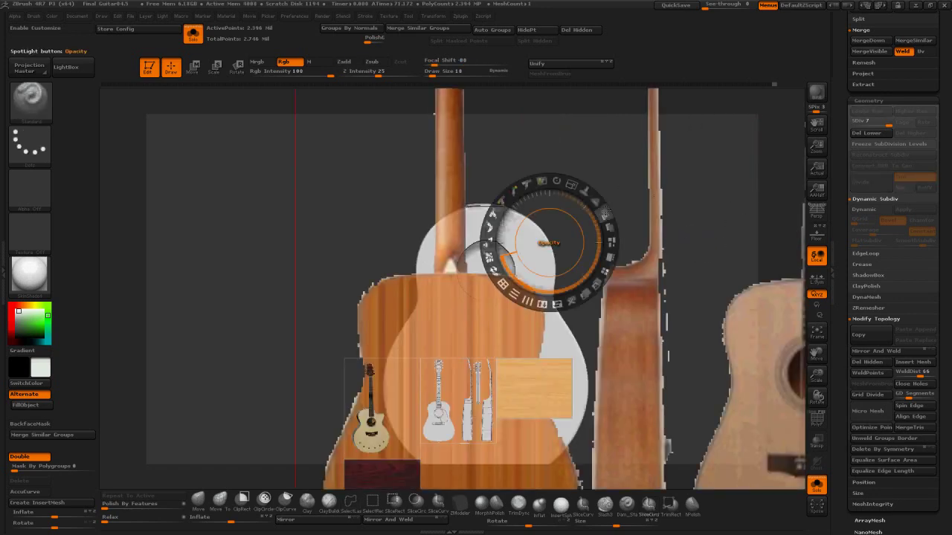
Step: Position the wooden guitar-back image over the model's body front and switch to Spotlight painting
left_click_drag(546, 244, 580, 155)
left_click(614, 258)
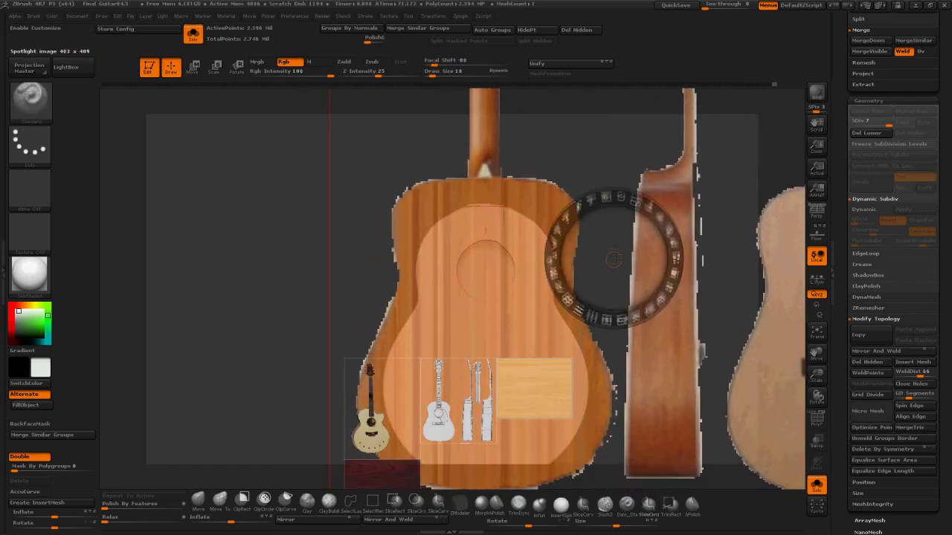
left_click_drag(614, 259, 621, 216)
key("shift+z")
Step: Enlarge the brush to draw size 86 and paint the orange wood grain across the body's front
mouse_move(435, 214)
left_mouse_down()
mouse_move(492, 186)
mouse_move(507, 198)
mouse_move(439, 222)
mouse_move(556, 253)
mouse_move(557, 401)
mouse_move(506, 446)
mouse_move(424, 387)
mouse_move(446, 322)
left_mouse_up()
key("bracketright")
key("bracketright")
key("bracketright")
key("bracketright")
key("bracketright")
key("bracketright")
key("bracketright")
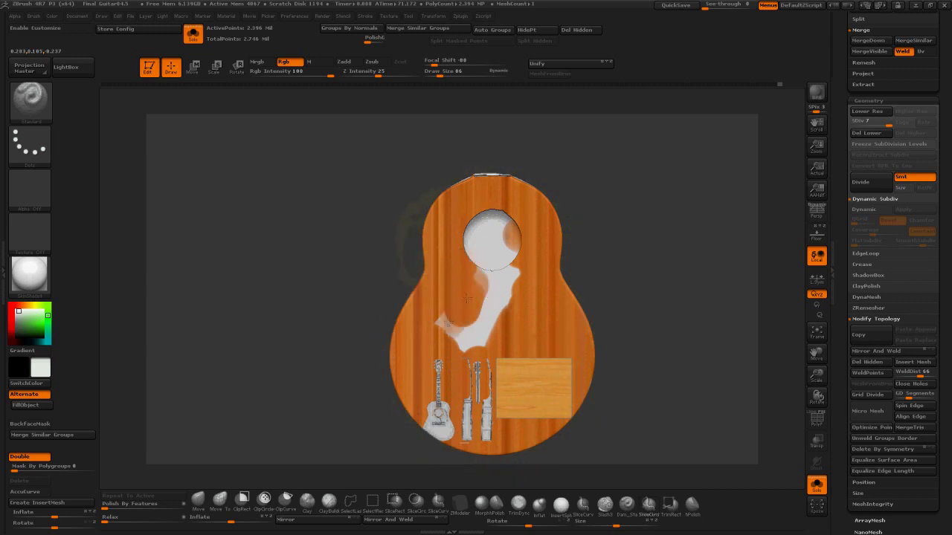
Step: Move the small reference and wood images clear of the body and paint orange wood over the leftover patches on its front
key("shift+z")
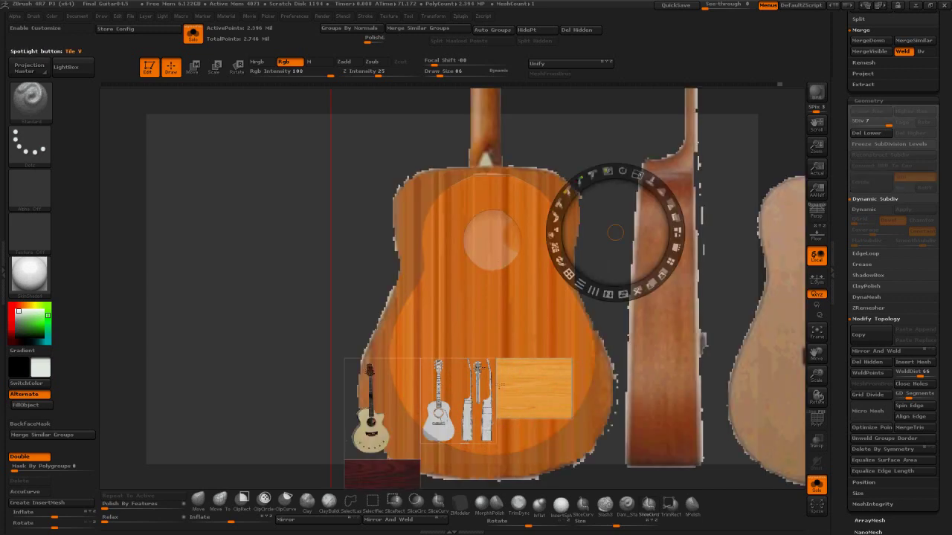
left_click_drag(473, 392, 170, 325)
left_click_drag(383, 405, 169, 415)
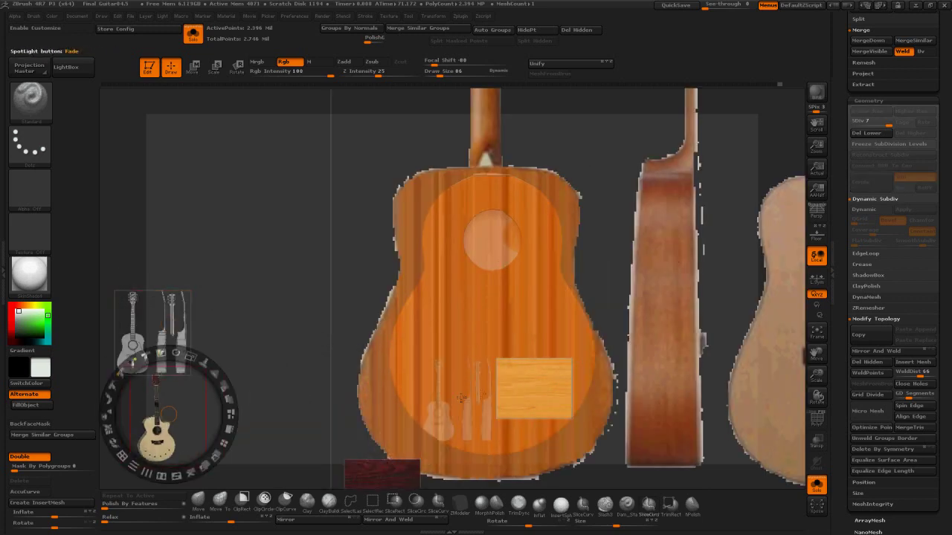
left_click_drag(525, 394, 191, 192)
left_click(372, 404)
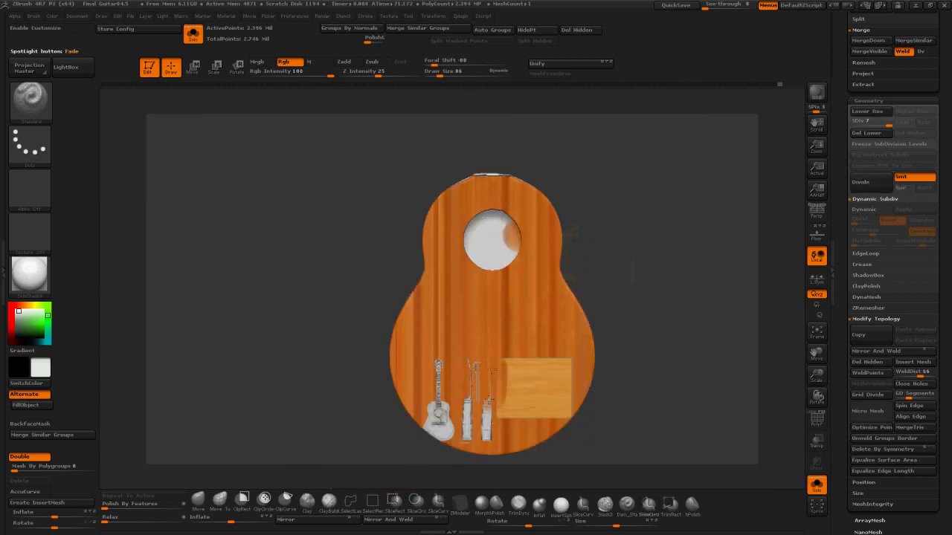
mouse_move(492, 370)
left_mouse_down()
mouse_move(525, 396)
mouse_move(571, 405)
left_mouse_up()
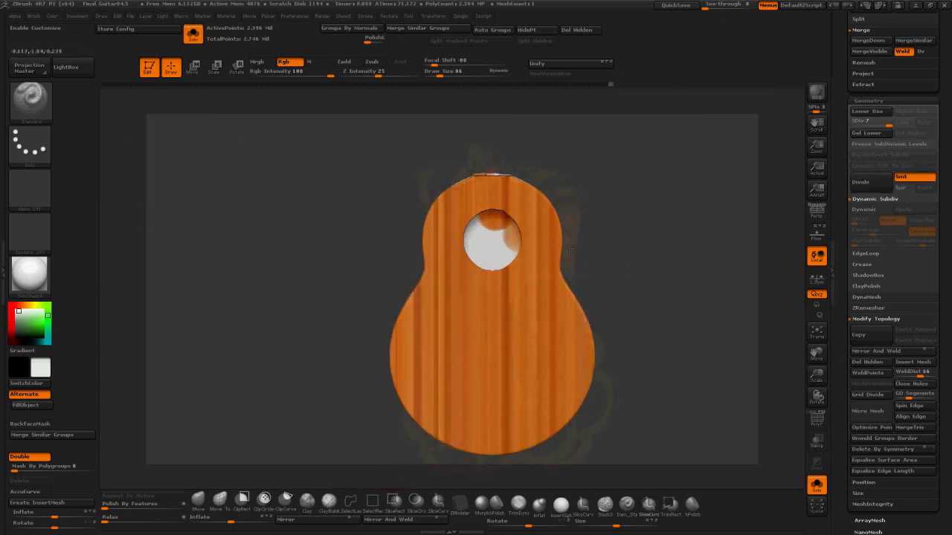
Step: Turn to the body's back and cover the whole face with the orange wood texture
mouse_move(654, 304)
left_mouse_down()
mouse_move(609, 278)
mouse_move(570, 282)
mouse_move(599, 248)
left_mouse_up()
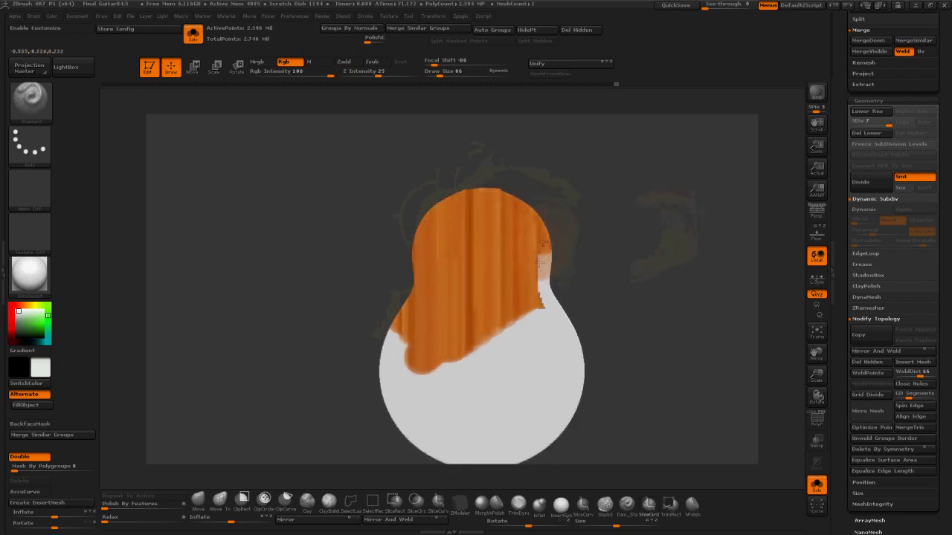
mouse_move(542, 264)
left_mouse_down()
mouse_move(559, 404)
mouse_move(534, 435)
left_mouse_up()
left_click_drag(582, 256, 606, 254)
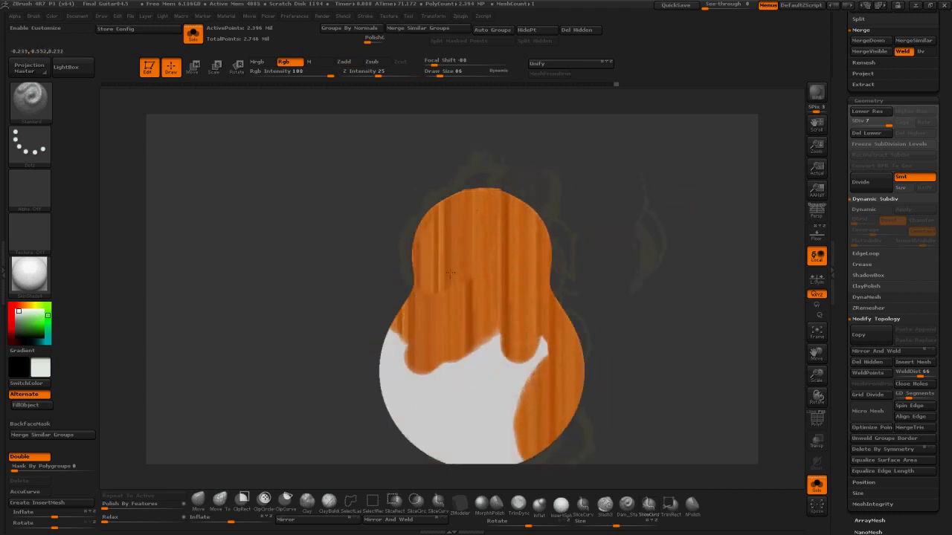
mouse_move(450, 275)
left_mouse_down()
mouse_move(472, 407)
mouse_move(422, 342)
left_mouse_up()
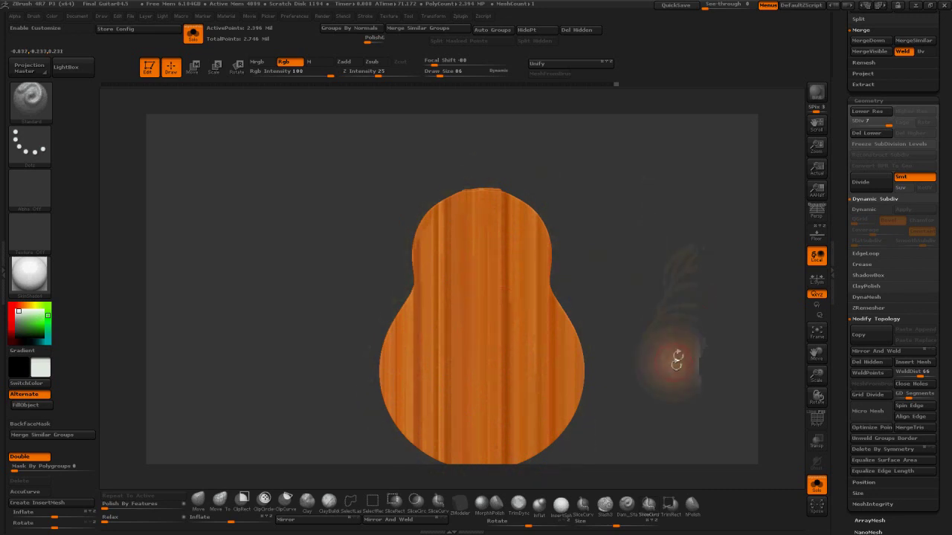
Step: Paint the orange wood over the white strip along one long side of the body with the Standard brush
mouse_move(676, 361)
left_mouse_down("alt")
mouse_move(669, 238)
mouse_move(631, 223)
mouse_move(638, 340)
mouse_move(624, 319)
left_mouse_up("alt")
key("b")
key("s")
key("t")
left_click_drag(516, 287, 413, 384, "alt")
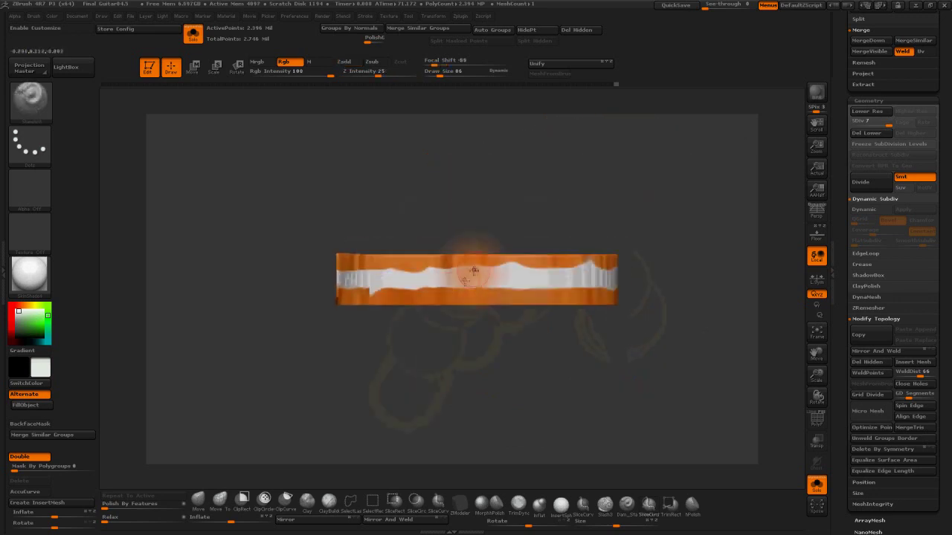
left_click_drag(476, 270, 569, 283)
left_click_drag(653, 262, 588, 276, "alt")
left_click_drag(524, 289, 554, 283)
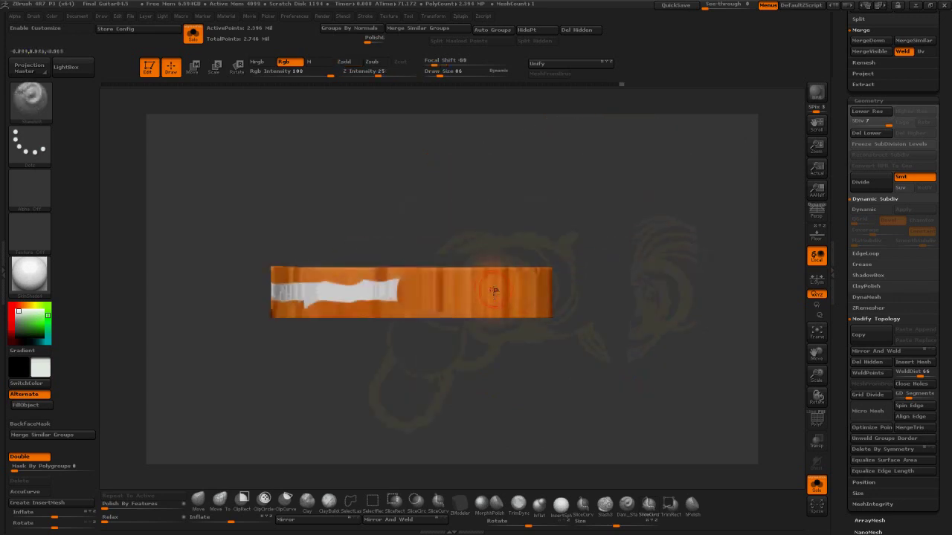
left_click_drag(451, 290, 332, 293)
Step: Align the opposite side and the neighbouring rim sections under the Spotlight image and cover them with orange wood
left_click_drag(328, 335, 473, 353, "alt")
left_click_drag(461, 312, 420, 311)
left_click_drag(575, 388, 758, 401)
left_click_drag(638, 307, 567, 318, "alt")
left_click_drag(447, 325, 405, 324)
left_click_drag(389, 324, 481, 339, "alt")
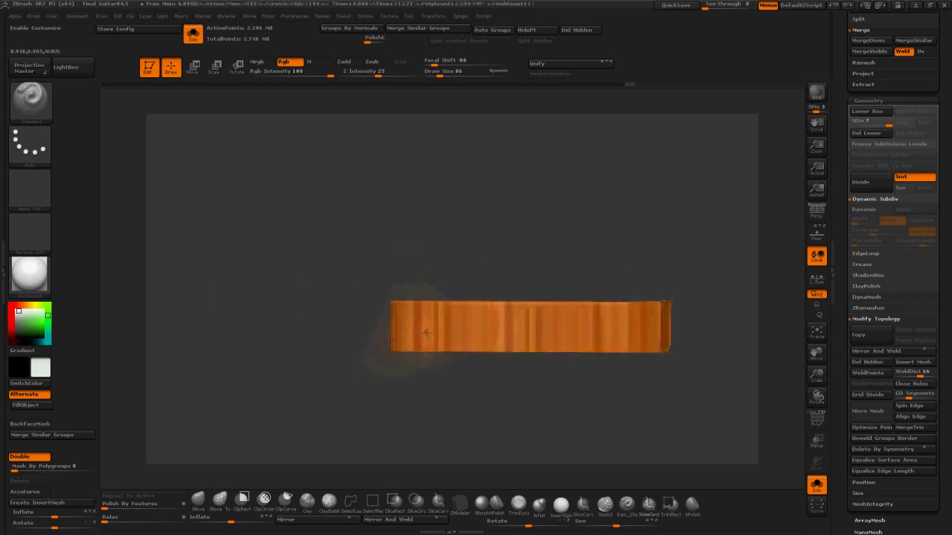
Step: Paint the unpainted patch at the end of the body's rim with the orange wood
mouse_move(507, 381)
left_mouse_down()
mouse_move(531, 463)
mouse_move(513, 382)
left_mouse_up()
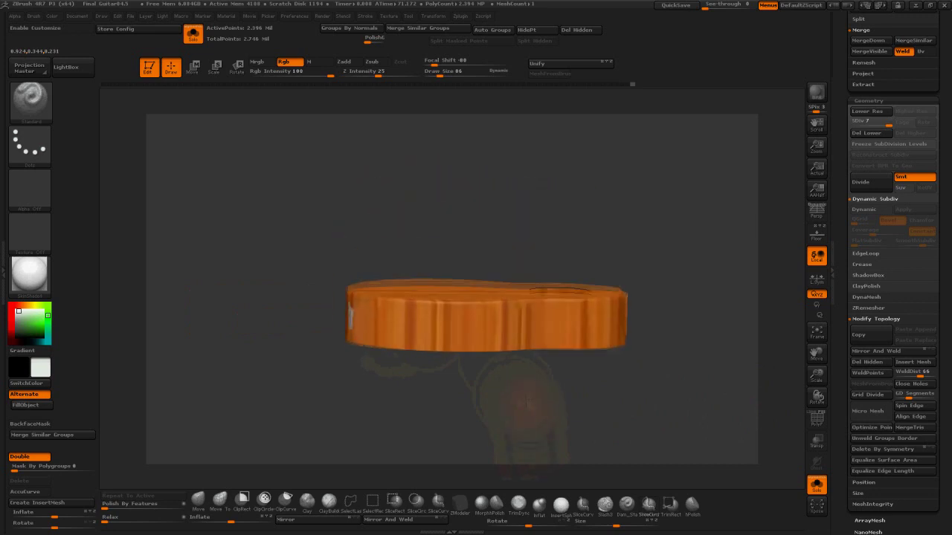
left_click_drag(523, 431, 576, 446)
left_click_drag(421, 319, 401, 317)
left_click_drag(411, 385, 577, 404, "alt")
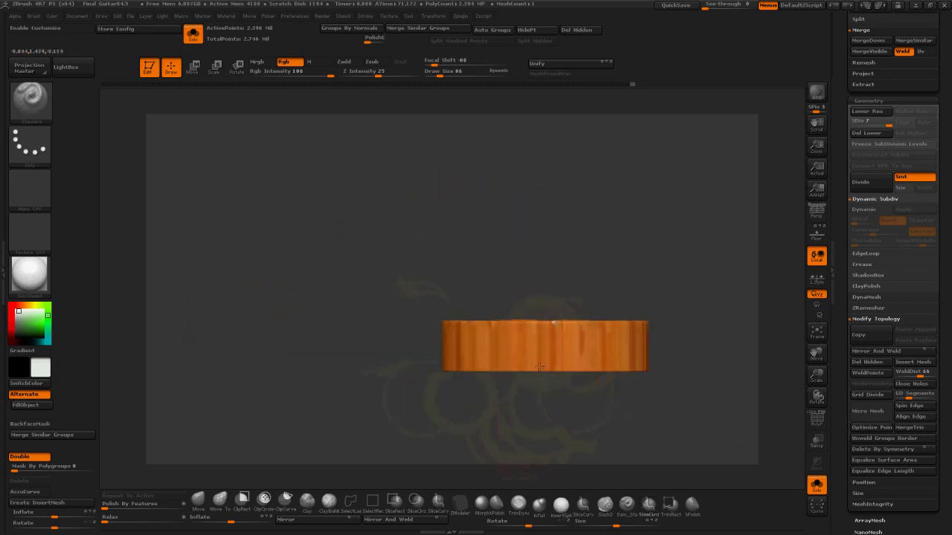
Step: Cover the last rim gaps and the soundhole with orange wood, and compare the front with the Spotlight image
left_click_drag(540, 366, 445, 347, "alt")
left_click_drag(664, 292, 539, 276)
left_click_drag(518, 401, 591, 409, "alt")
left_click_drag(560, 227, 581, 201)
key("shift+z")
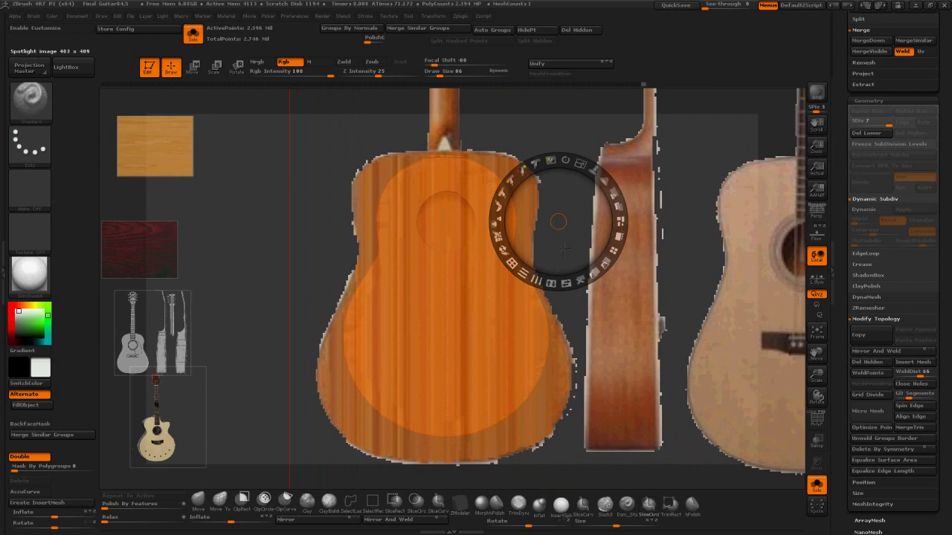
key("shift+z")
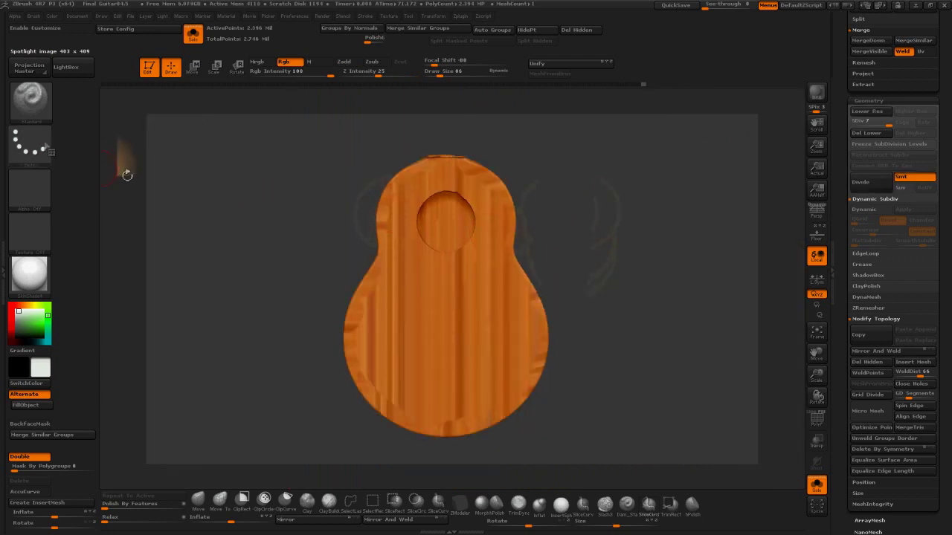
Step: Turn on Depth Mask for the Standard brush and adjust its inner depth radius
left_click(33, 16)
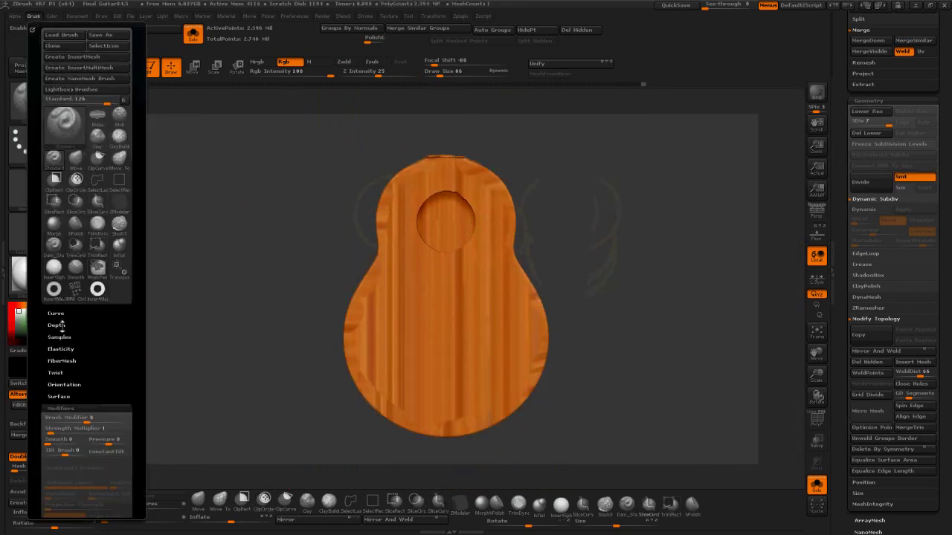
left_click(56, 325)
left_click(117, 346)
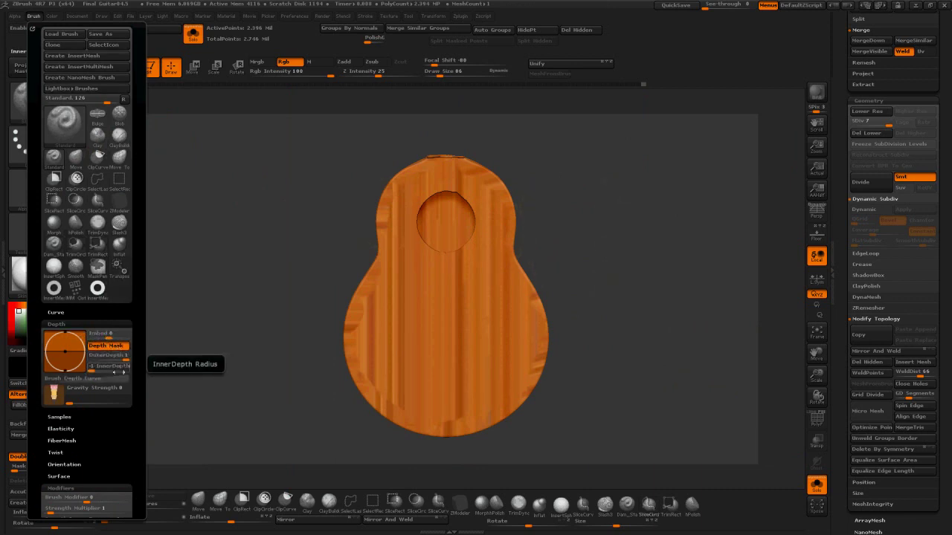
left_click_drag(93, 370, 129, 375)
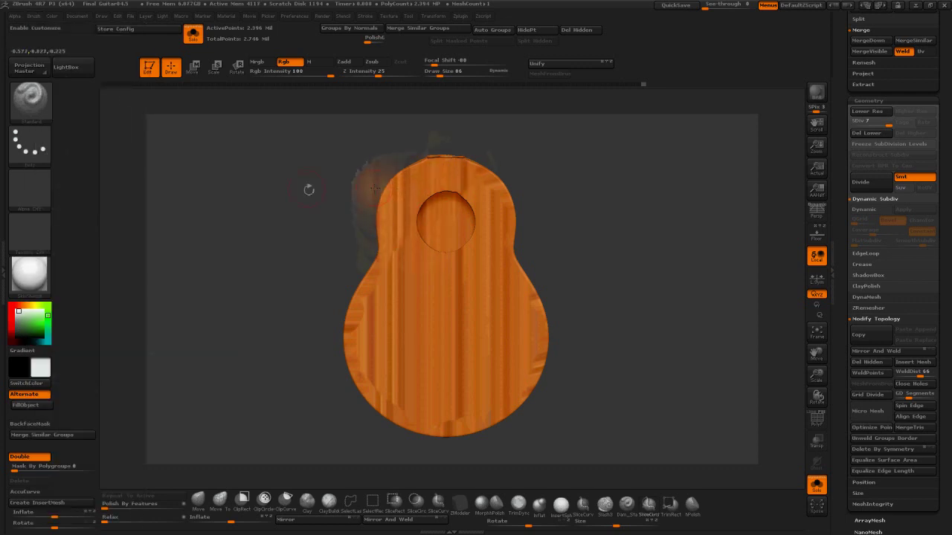
Step: Repaint the front of the guitar body with straight orange wood grain and continue onto the back
mouse_move(308, 189)
left_mouse_down()
mouse_move(216, 199)
mouse_move(349, 209)
left_mouse_up()
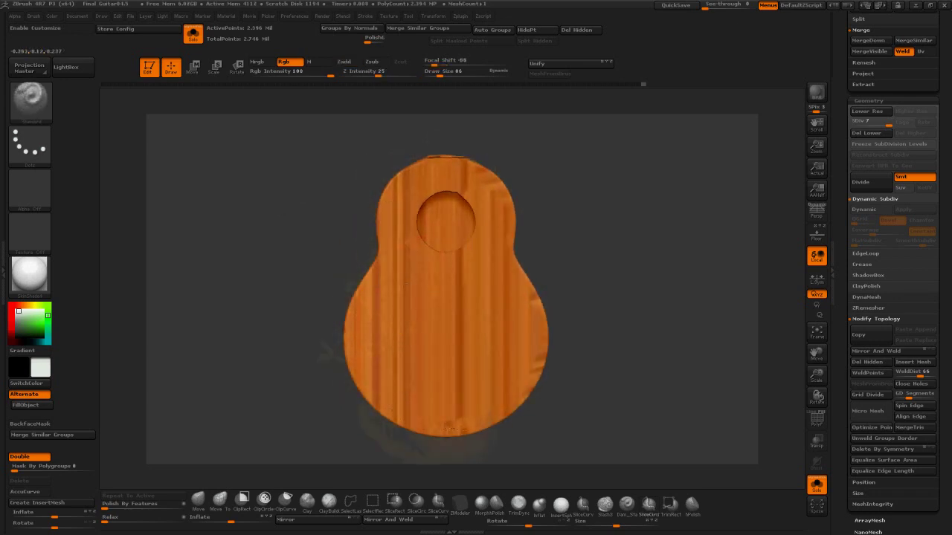
left_click_drag(505, 282, 481, 285)
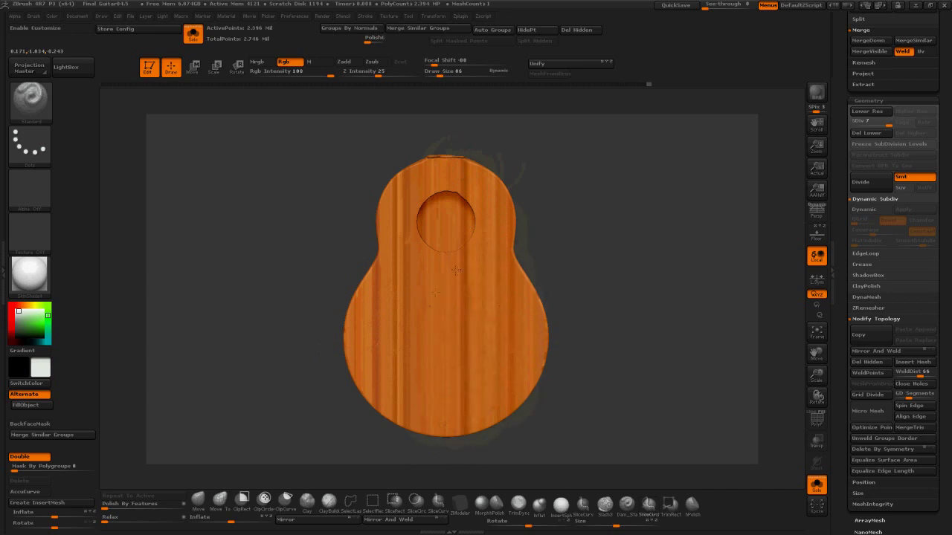
left_click_drag(626, 259, 558, 245)
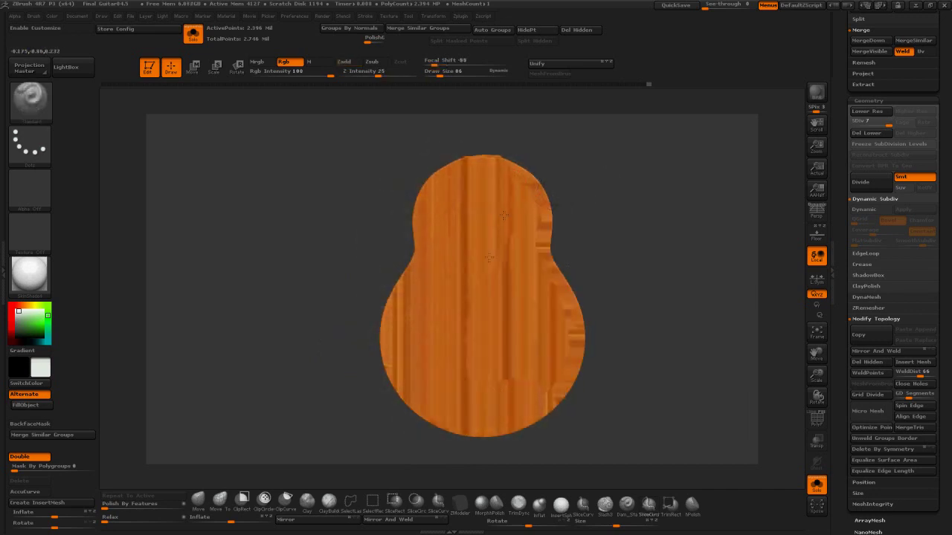
left_click_drag(632, 208, 591, 214, "alt")
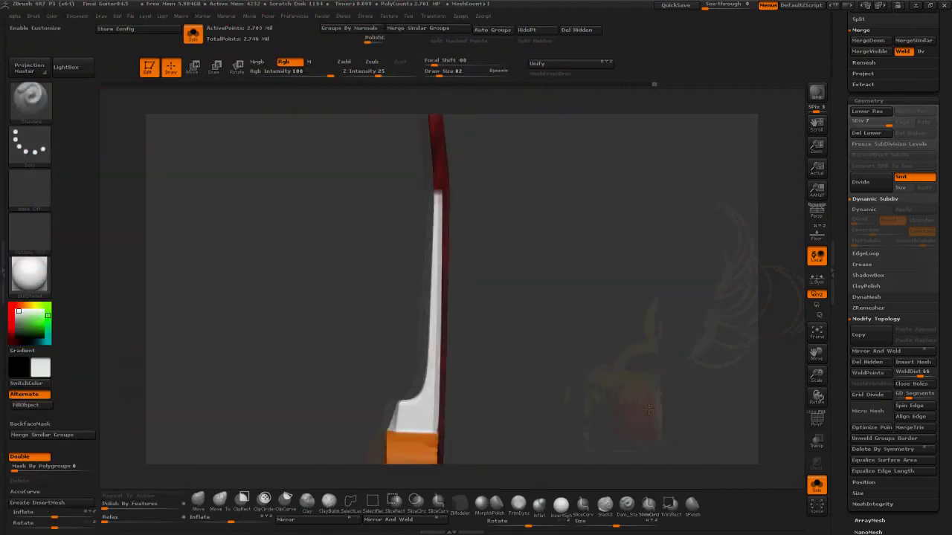
Step: Align the Spotlight neck photo with the back of the white neck and paint its orange wood over the neck and heel
left_click_drag(649, 409, 662, 335)
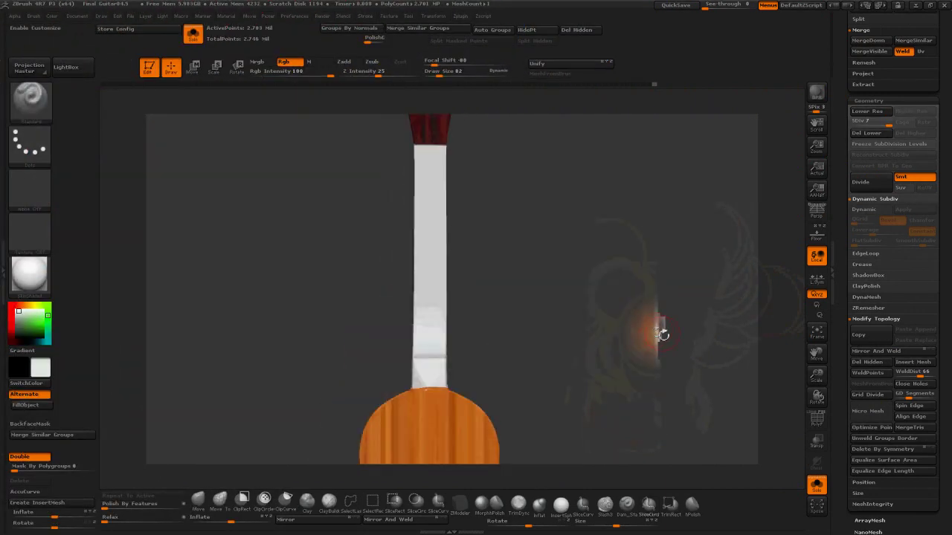
key("shift+z")
left_click_drag(577, 201, 562, 400)
left_click_drag(566, 362, 595, 384)
left_click_drag(548, 403, 624, 421)
left_click_drag(632, 360, 638, 360)
left_click_drag(612, 244, 610, 345)
left_click_drag(578, 245, 580, 246)
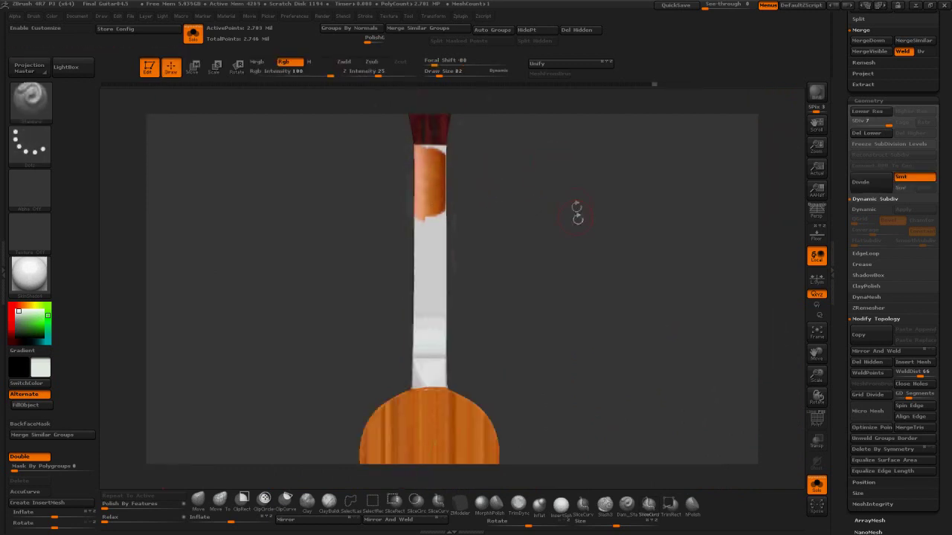
key("shift+z")
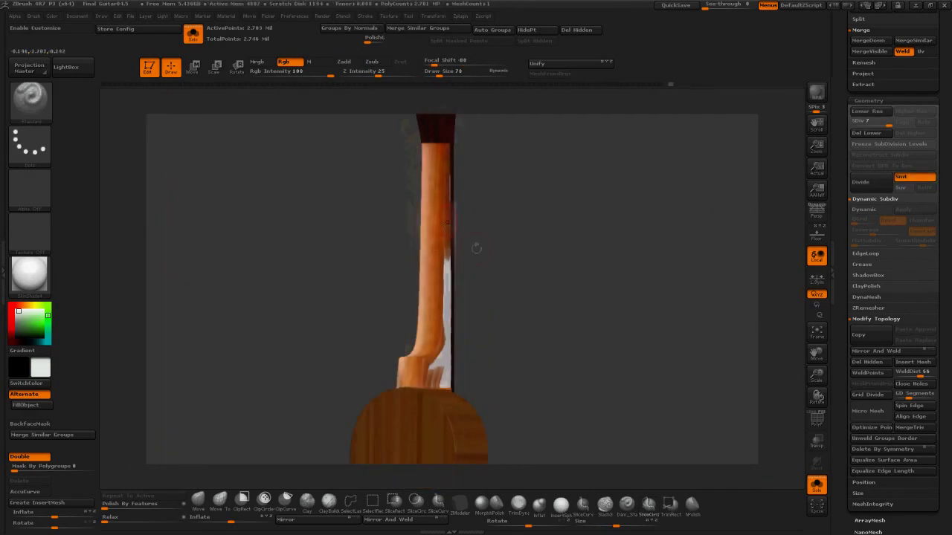
key("shift+z")
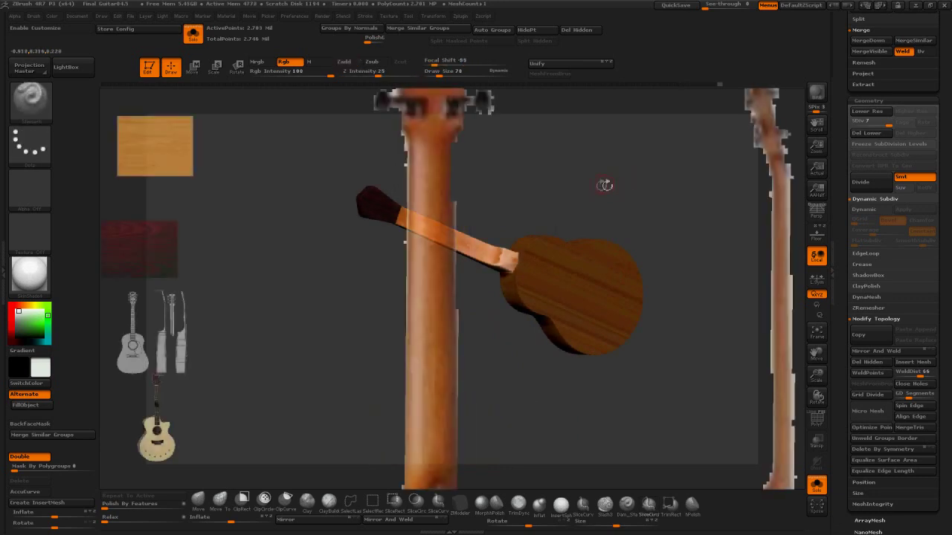
left_click_drag(485, 212, 496, 224)
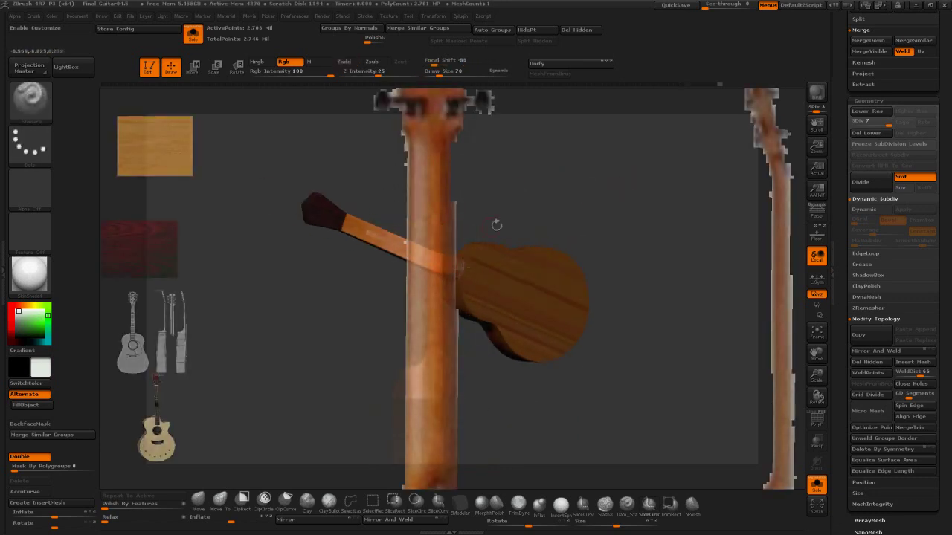
left_click_drag(512, 194, 588, 192)
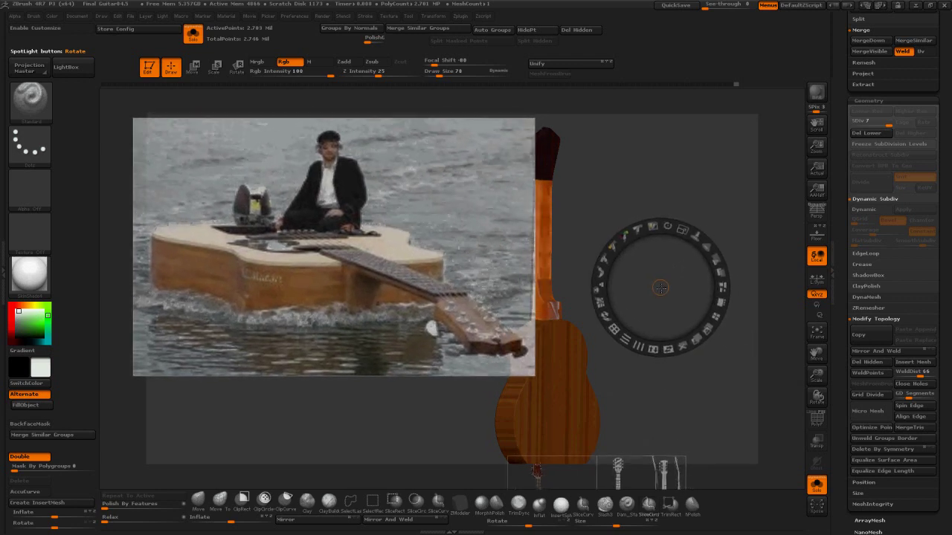
Step: Rearrange the Spotlight images into tiles and add the brown wood plank texture
left_click_drag(661, 288, 671, 275)
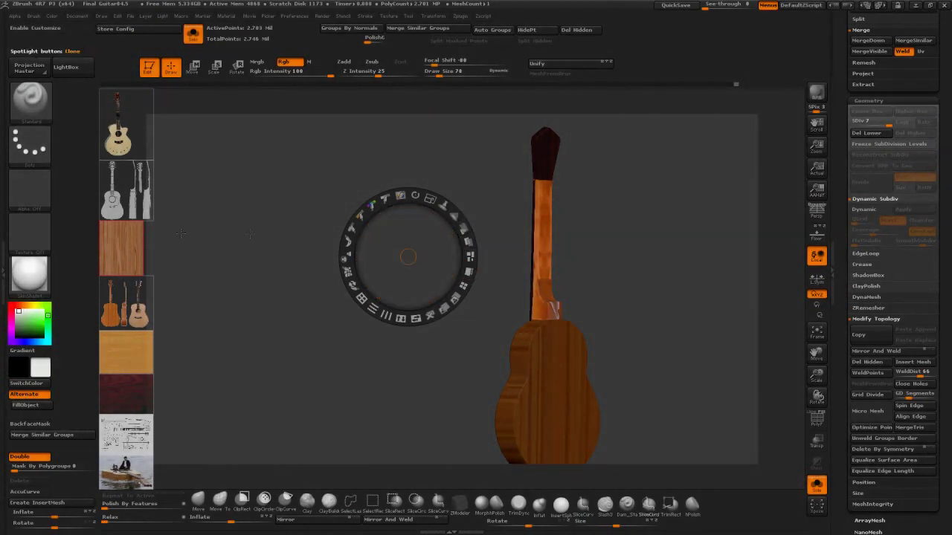
left_click(125, 249)
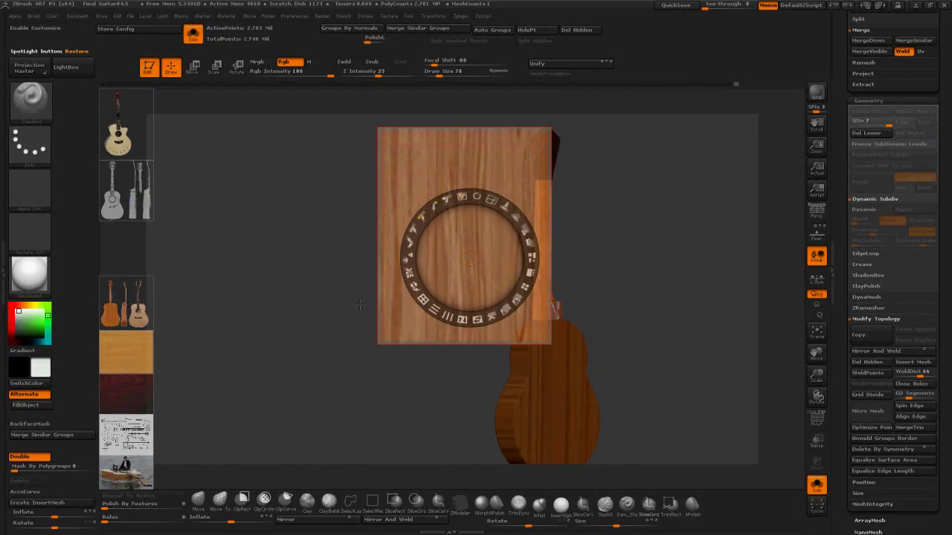
left_click_drag(333, 313, 376, 319)
left_click(437, 319)
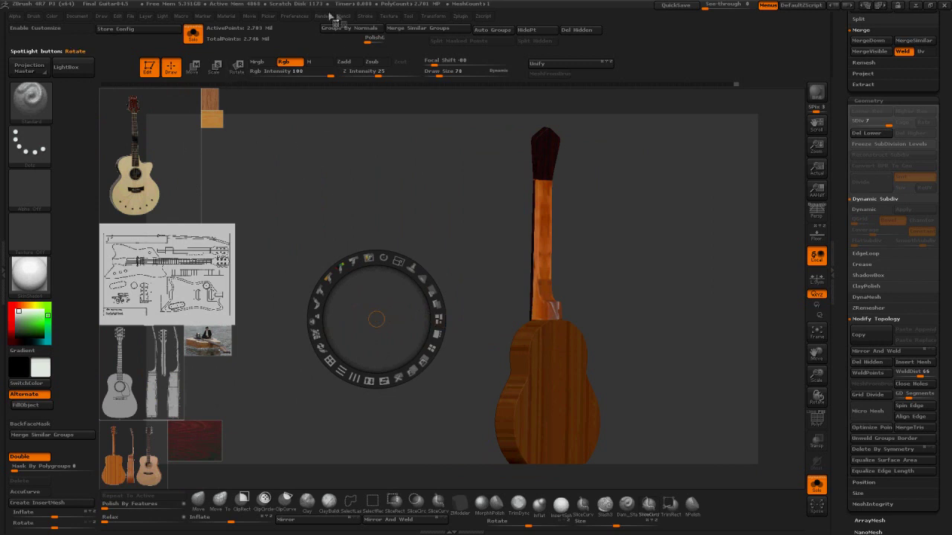
left_click(390, 18)
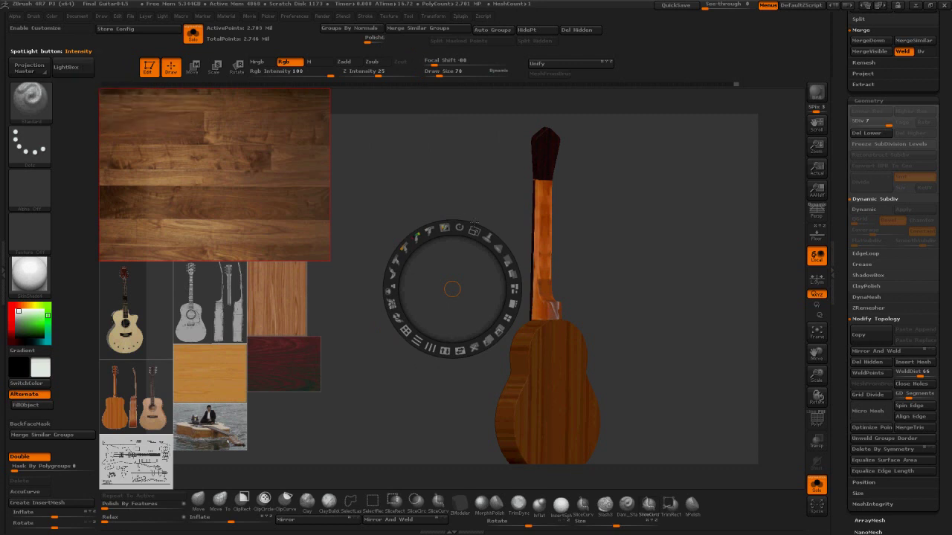
Step: Place the brown plank texture over the neck and repaint the neck and heel with it
left_click_drag(460, 228, 490, 394)
key("z")
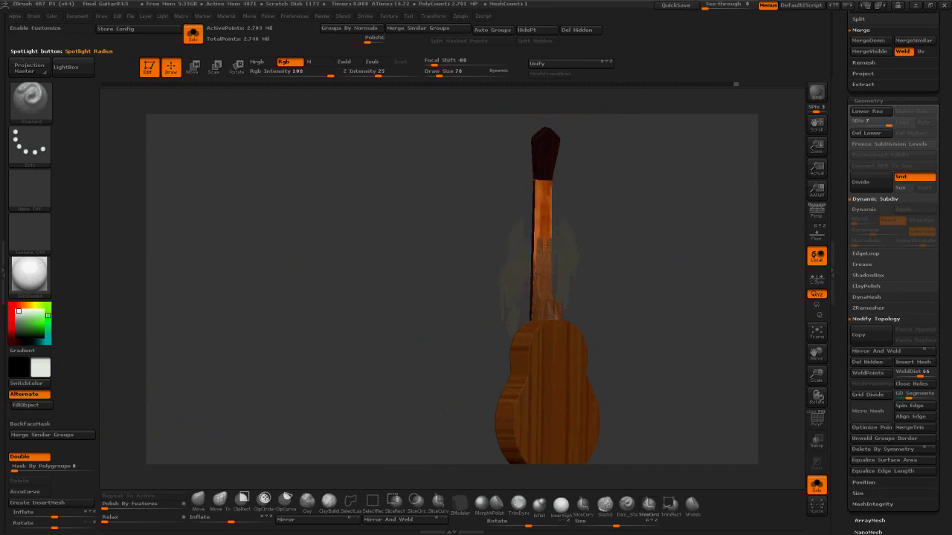
mouse_move(592, 232)
left_mouse_down()
mouse_move(632, 220)
mouse_move(567, 183)
mouse_move(630, 229)
mouse_move(623, 249)
mouse_move(689, 275)
mouse_move(654, 174)
mouse_move(661, 219)
mouse_move(712, 331)
mouse_move(629, 272)
left_mouse_up()
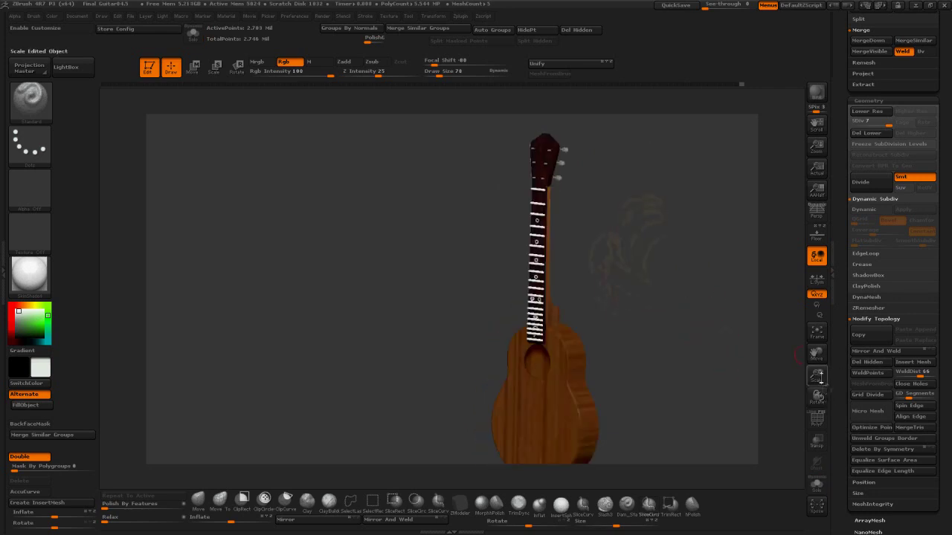
Step: Isolate the red mounting screws of the tuning pegs on the headstock and split them into separate polygroups with Auto Groups
left_click_drag(817, 377, 816, 327)
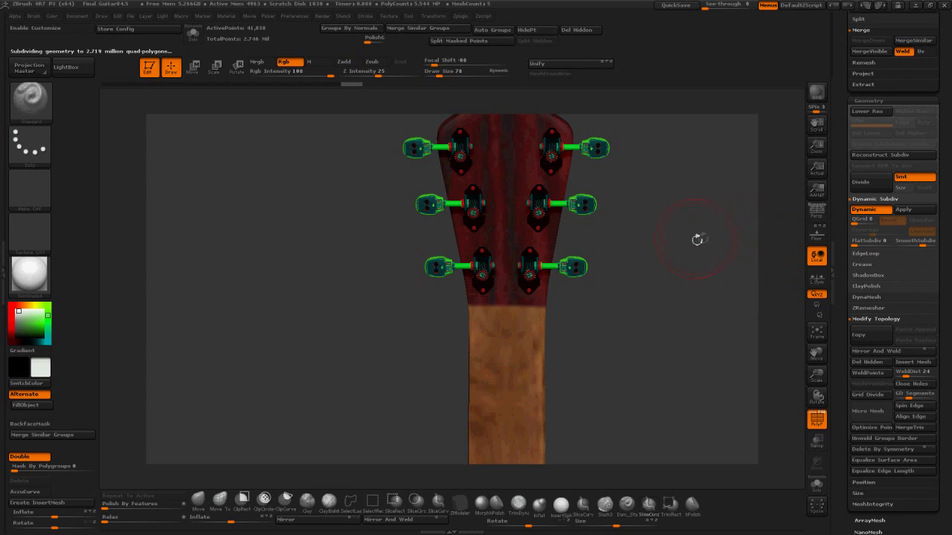
left_click_drag(695, 238, 346, 157)
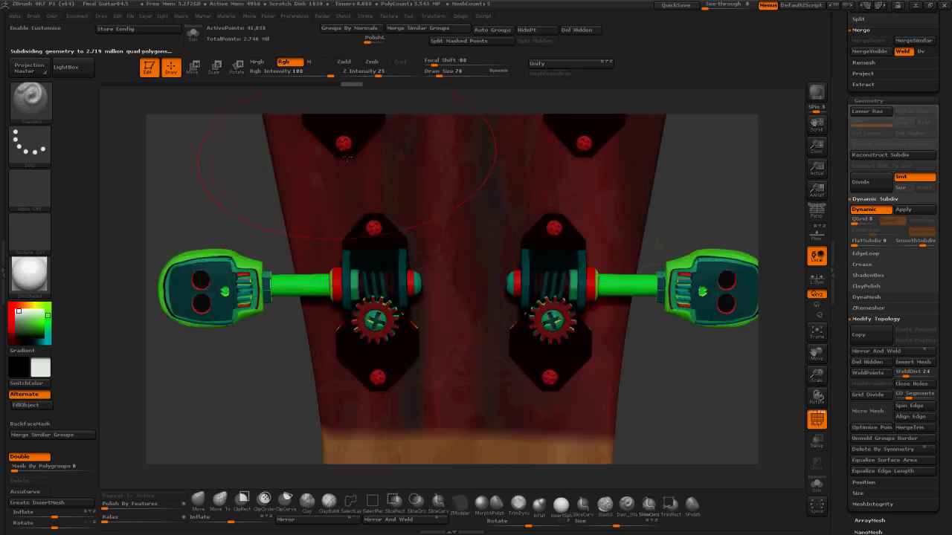
key("r")
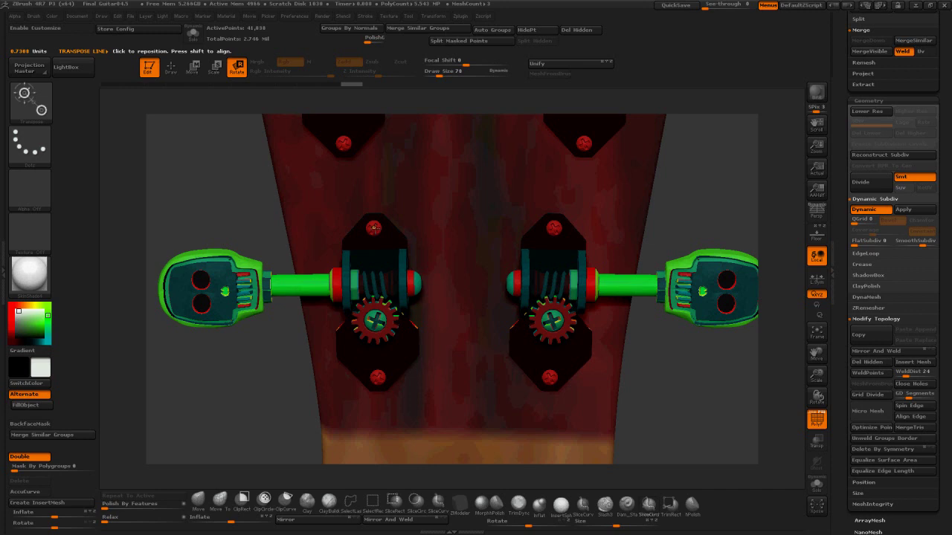
key("q")
left_click(425, 219, "ctrl+shift")
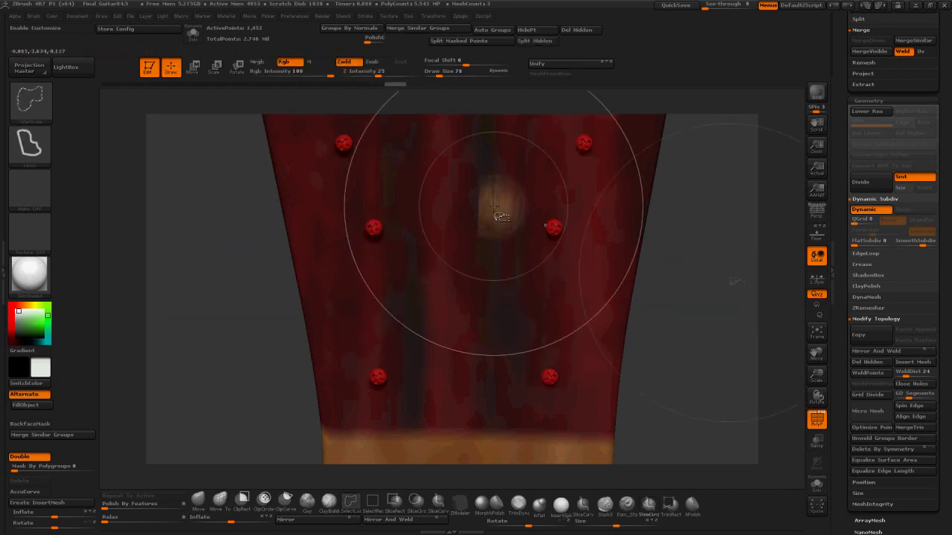
left_click(487, 33)
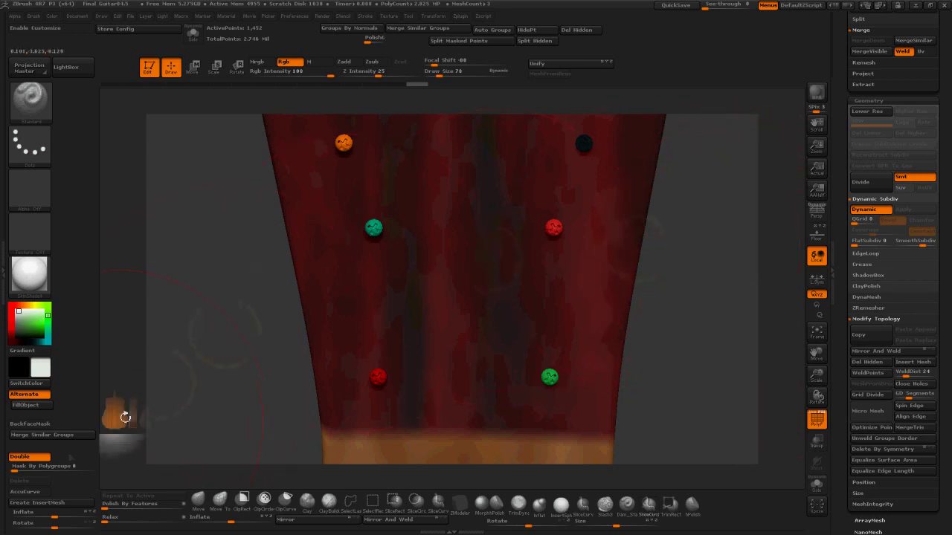
Step: Set the brush's Mask By Polygroups to 100
left_click(33, 16)
scroll(85, 283, "down", 10)
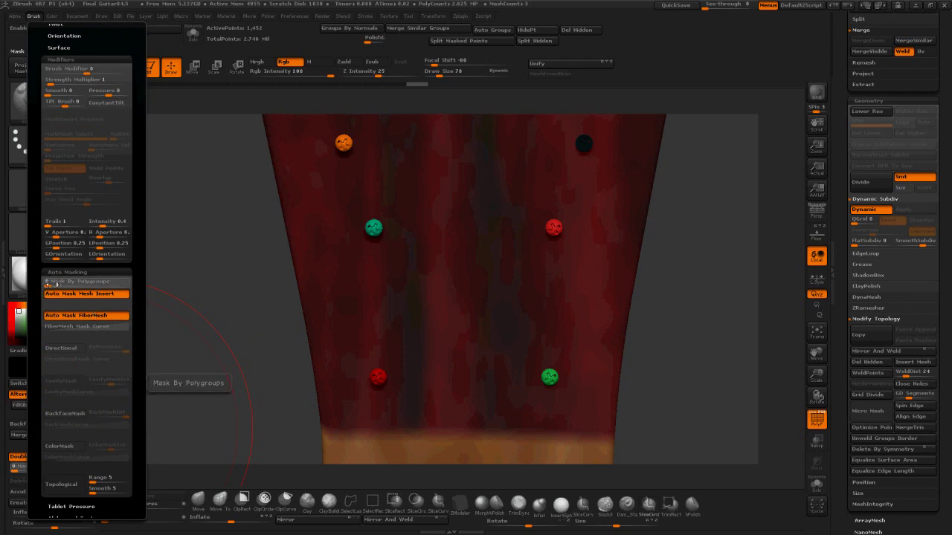
left_click_drag(97, 288, 131, 288)
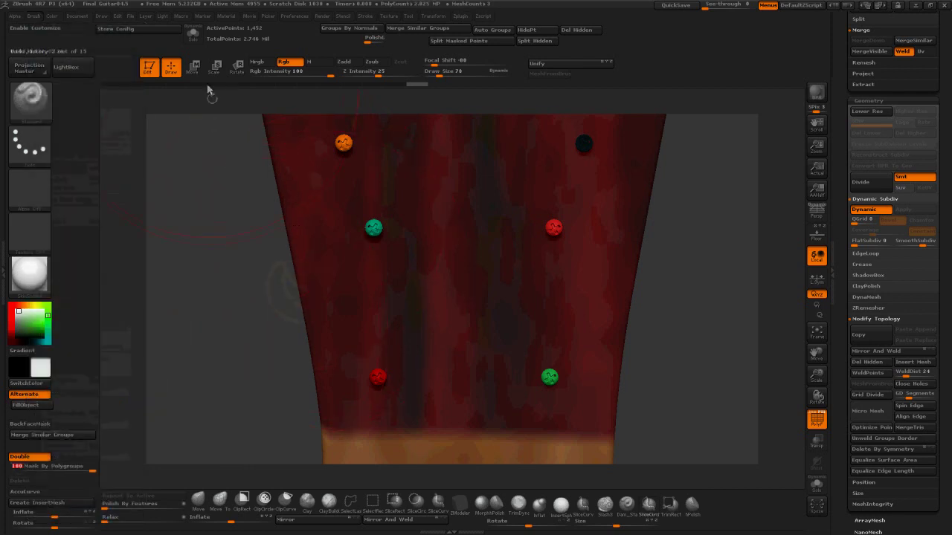
Step: Rotate the teal screw on the headstock with the Transpose line and reset Mask By Polygroups to 0
left_click(237, 68)
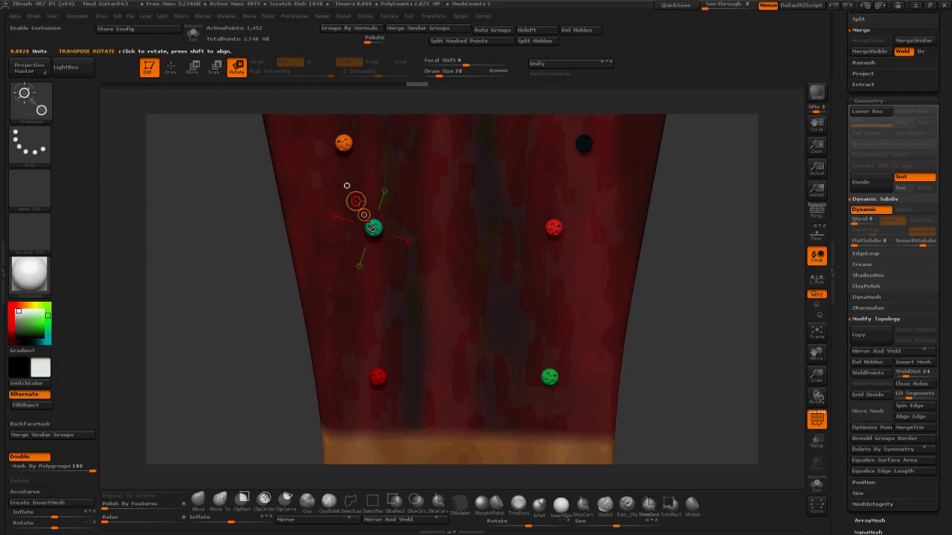
left_click_drag(355, 200, 398, 205)
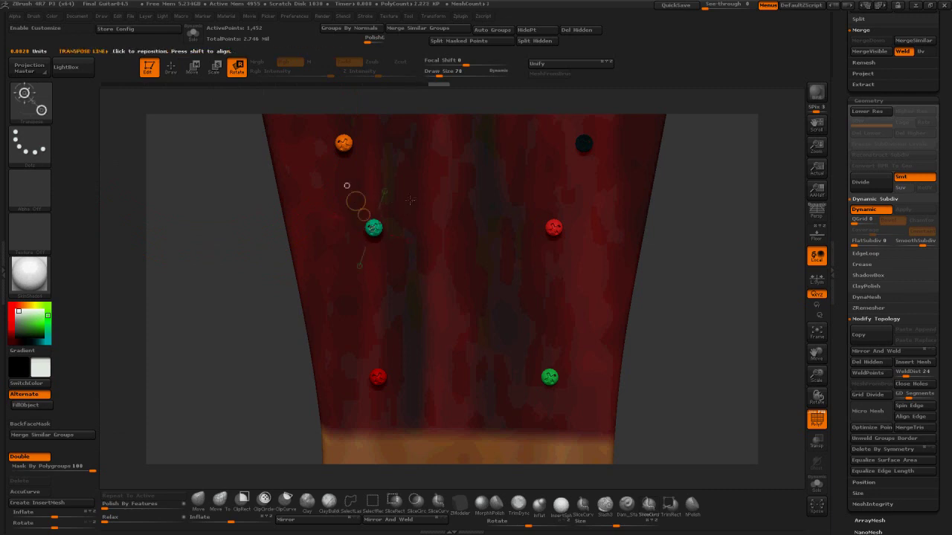
left_click_drag(397, 154, 398, 153)
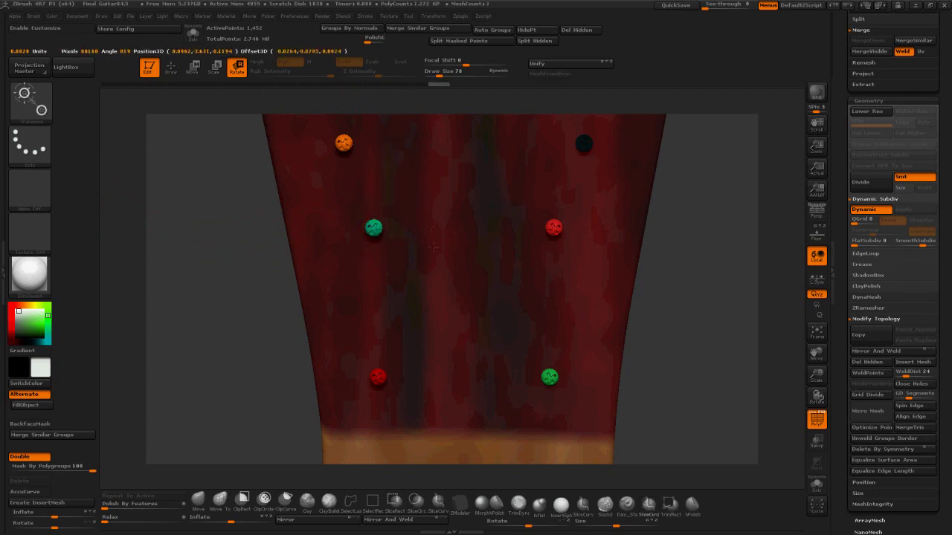
left_click_drag(433, 246, 453, 194)
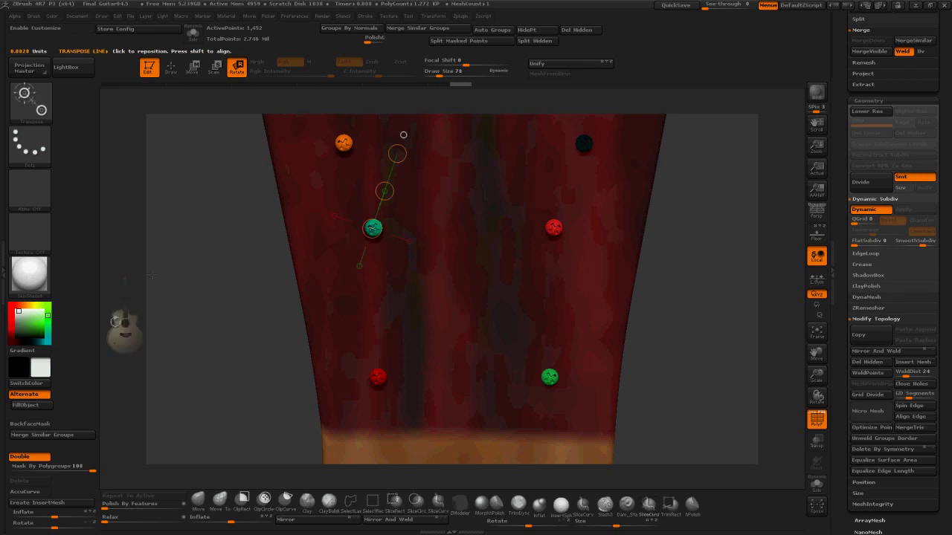
left_click_drag(65, 470, 58, 471)
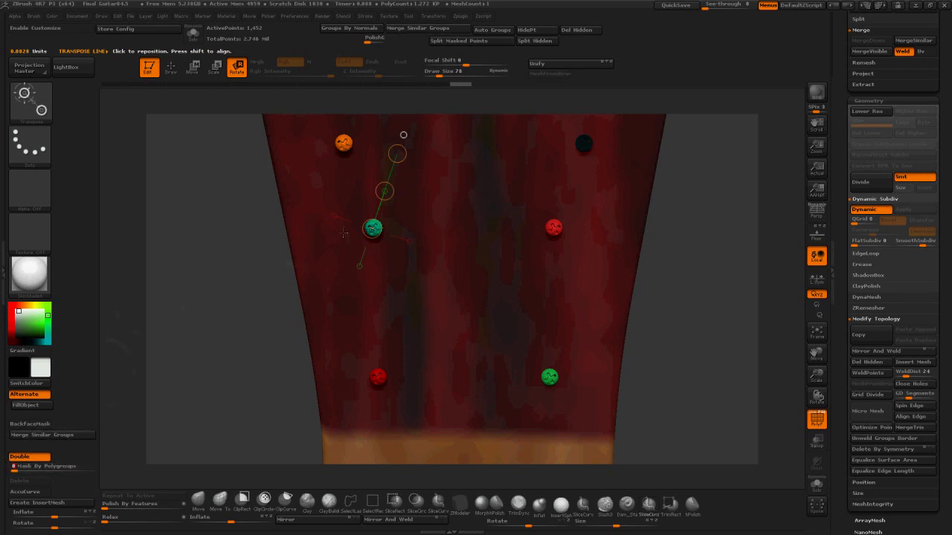
Step: Mask every screw except the green one and rotate the green screw with the Transpose line
left_click(550, 379, "ctrl")
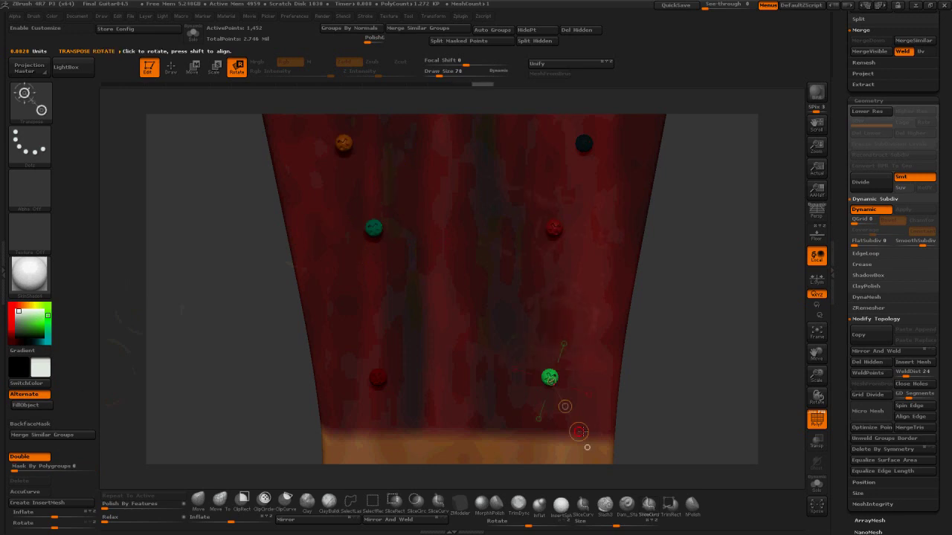
left_click_drag(581, 431, 617, 394)
left_click_drag(655, 354, 476, 365)
left_click_drag(387, 394, 506, 398)
mouse_move(673, 406)
left_mouse_down("shift")
mouse_move(632, 409)
mouse_move(657, 406)
left_mouse_up("shift")
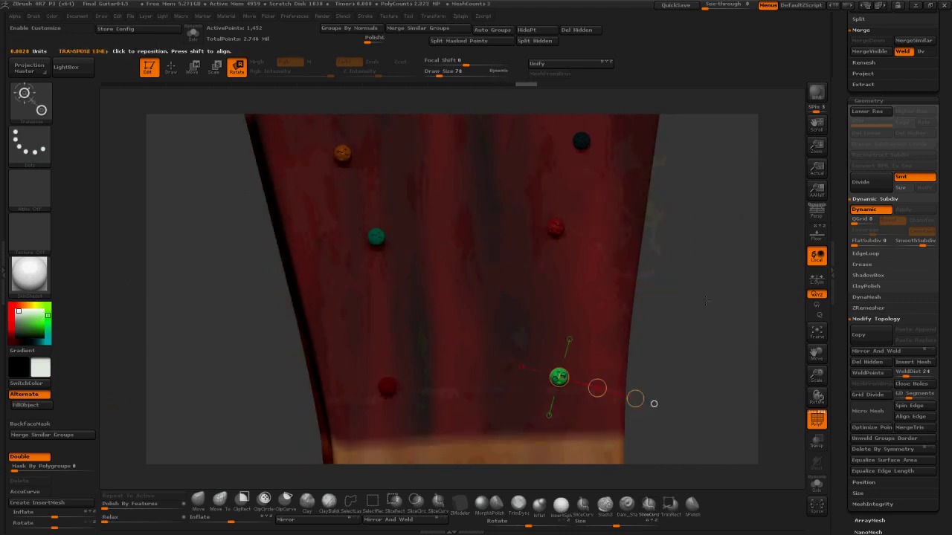
Step: Show the complete tuning pegs again and rotate the red and teal screws individually with the Transpose line
left_click(710, 312, "ctrl+shift")
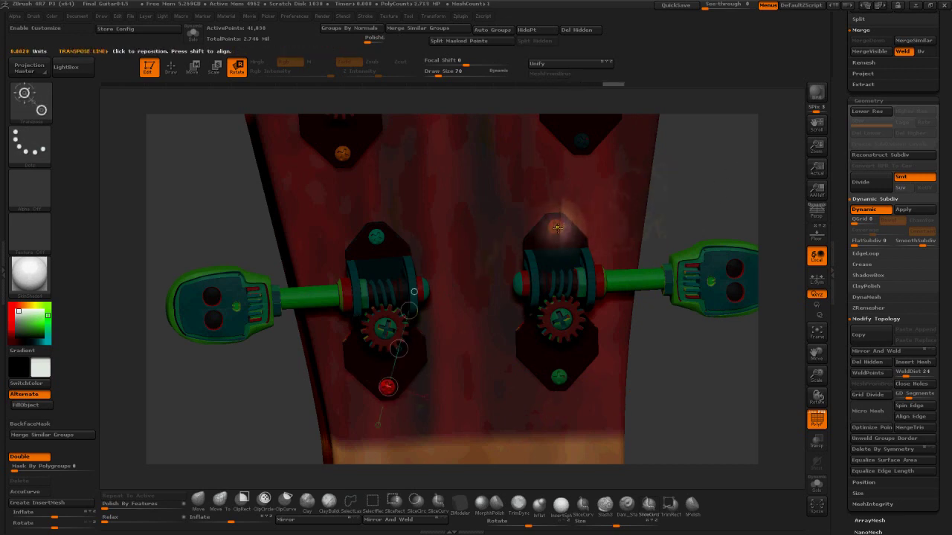
left_click_drag(556, 227, 652, 253)
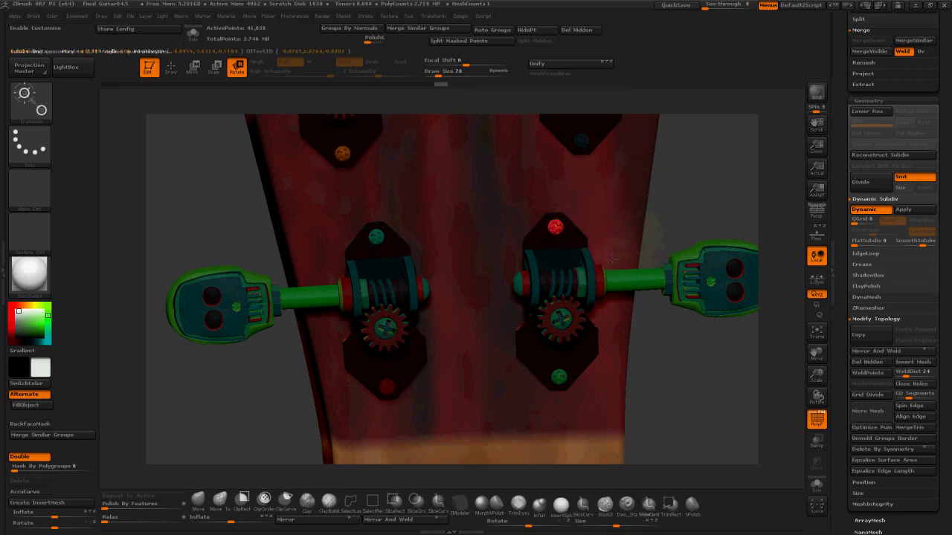
left_click_drag(299, 219, 299, 266)
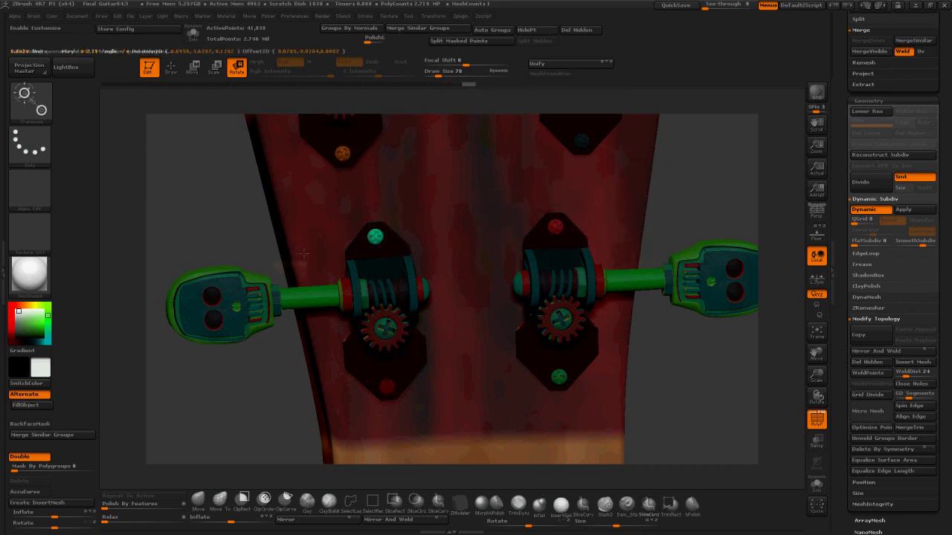
Step: Mask everything except the orange screw, rotate it with the Transpose line and turn off the PolyFrame display
left_click(342, 153, "ctrl")
left_click_drag(342, 154, 418, 177)
left_click(817, 418)
left_click_drag(380, 167, 364, 158)
key("w")
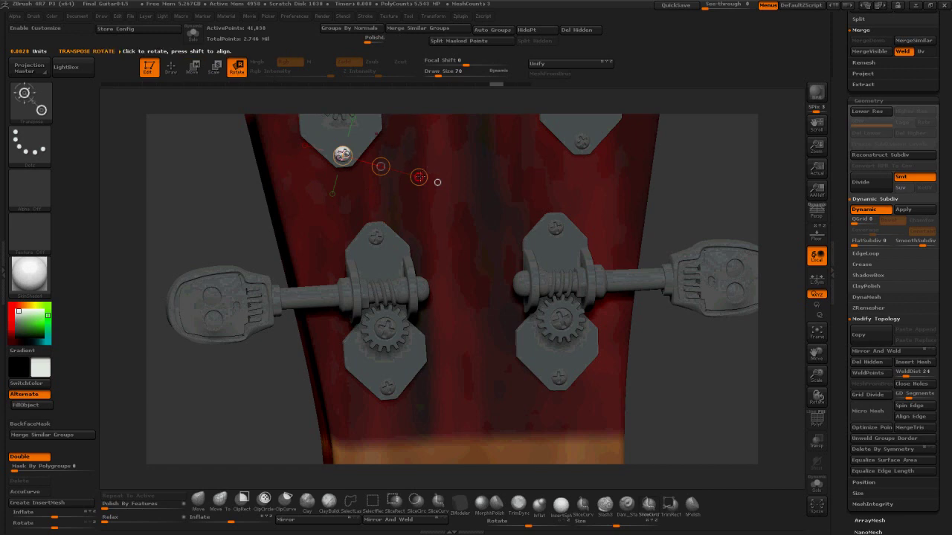
Step: Mask everything except the lower screw of the middle right peg plate and rotate that screw
left_click(582, 140, "alt")
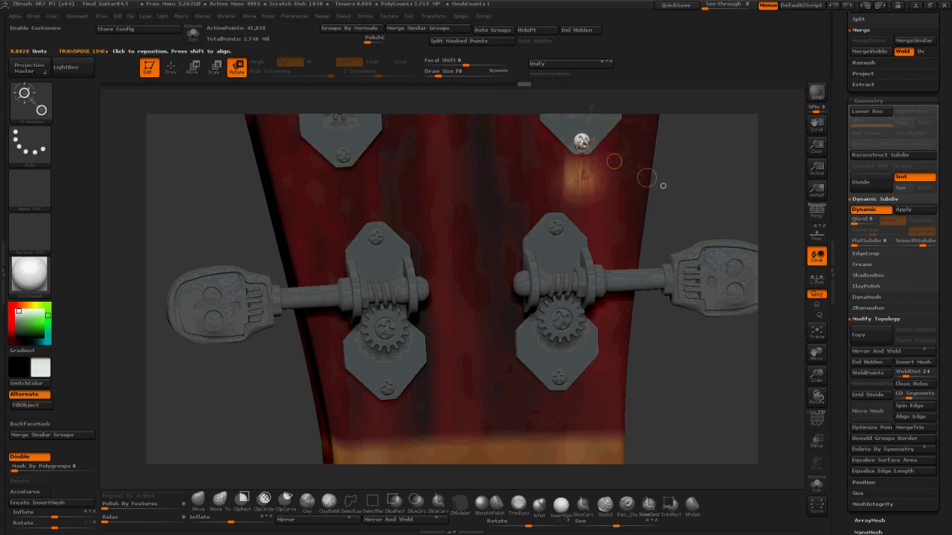
mouse_move(582, 142)
left_mouse_down()
mouse_move(561, 221)
mouse_move(523, 158)
left_mouse_up()
key("w")
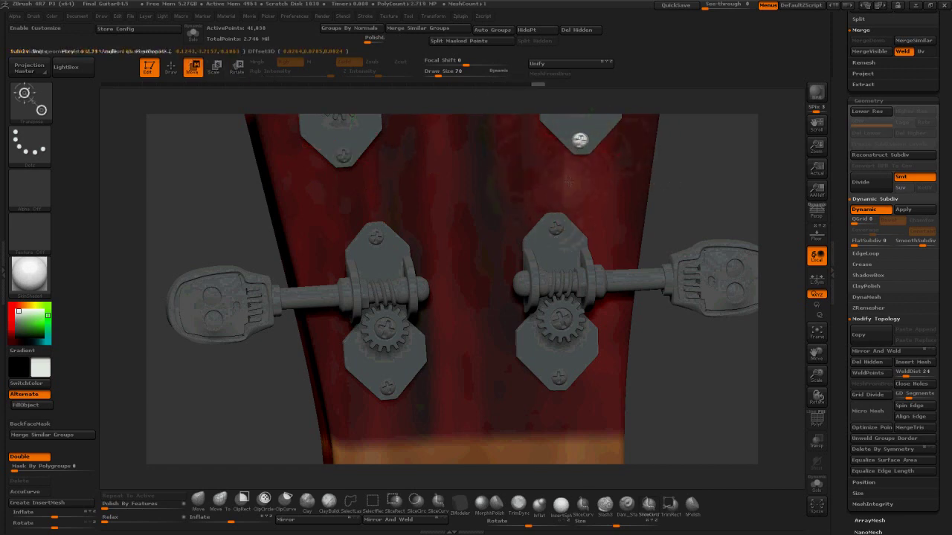
left_click_drag(581, 143, 551, 240)
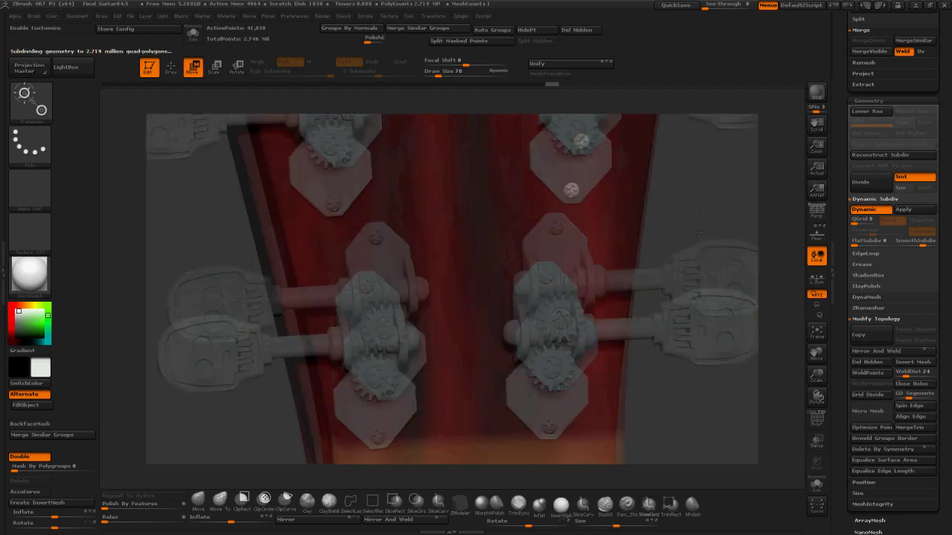
Step: Isolate the upper screws of the middle right and middle left peg plates by masking and rotate each one
left_click(537, 196)
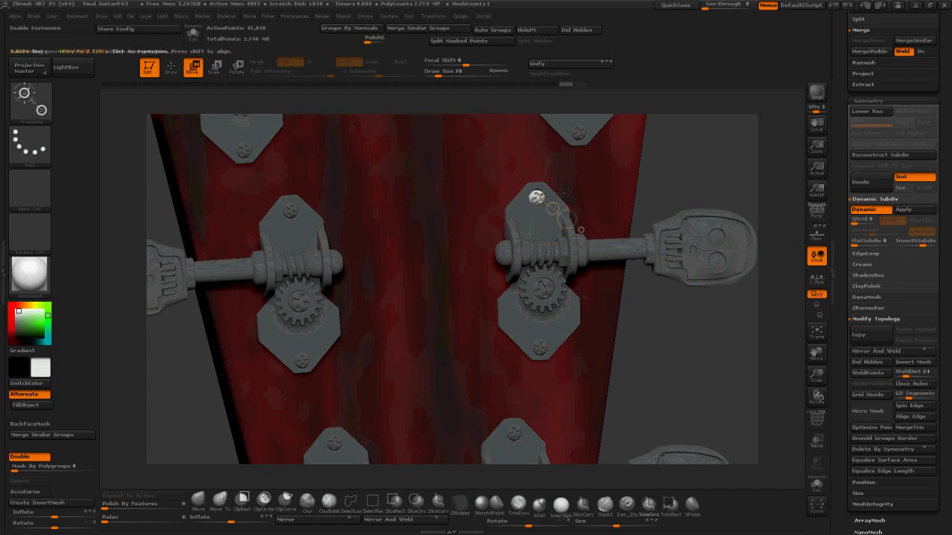
left_click(537, 196)
left_click_drag(558, 121, 543, 123)
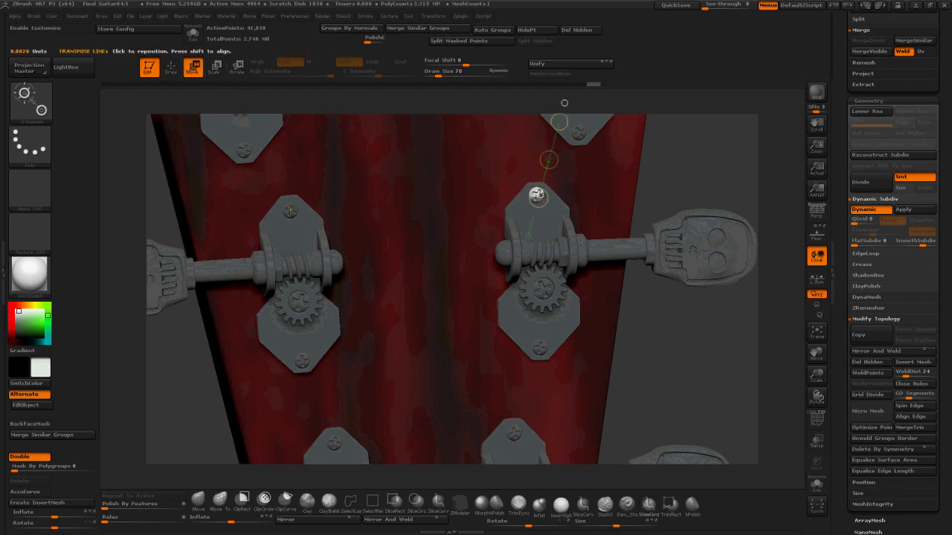
left_click_drag(290, 210, 221, 213)
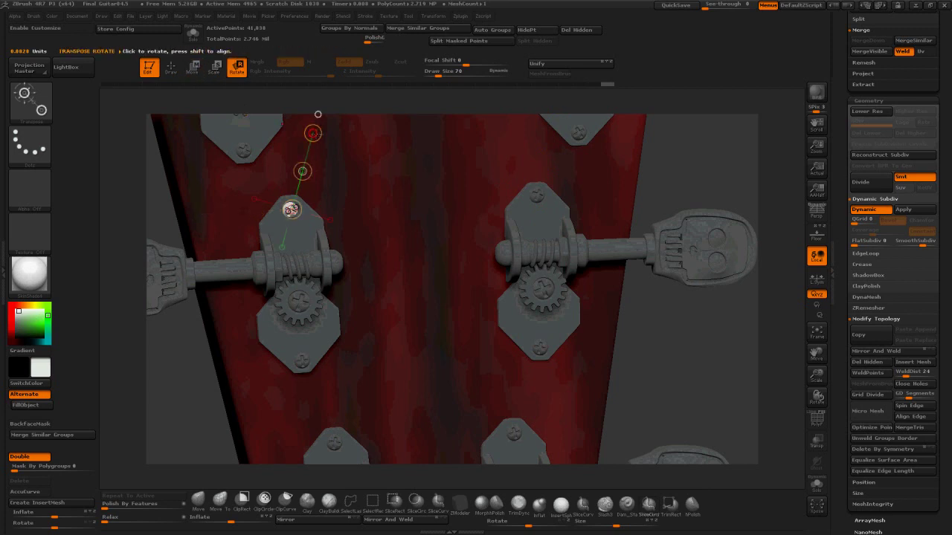
left_click_drag(316, 134, 334, 144)
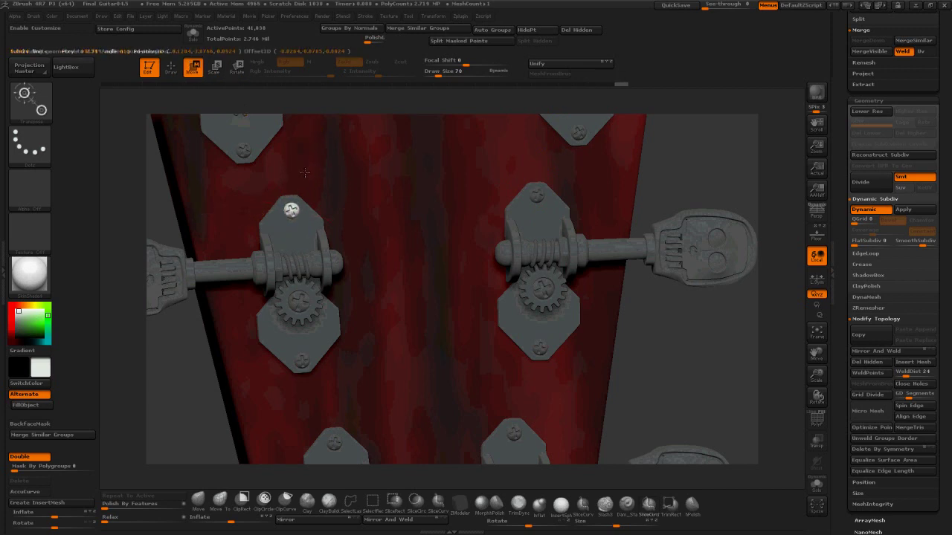
Step: Isolate the lower and upper screws of the topmost right peg plate by masking and rotate each one
right_click_drag(469, 136, 448, 311, "alt")
left_click(557, 157)
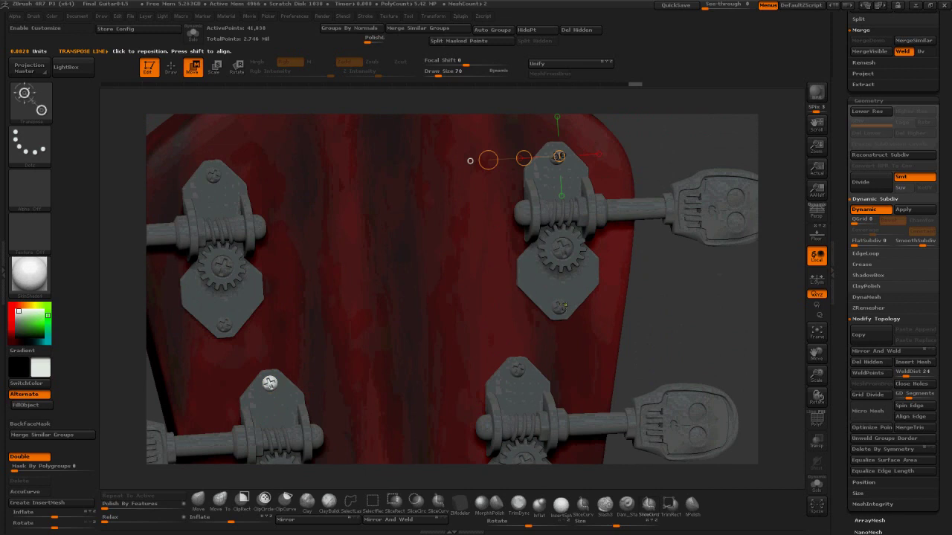
left_click(559, 305, "ctrl")
left_click(567, 385)
left_click(571, 389)
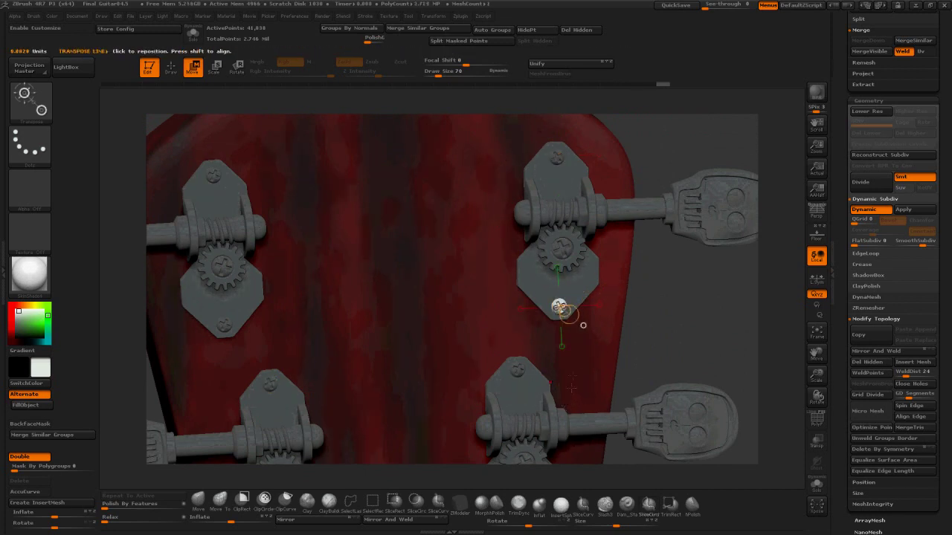
left_click_drag(638, 303, 625, 329)
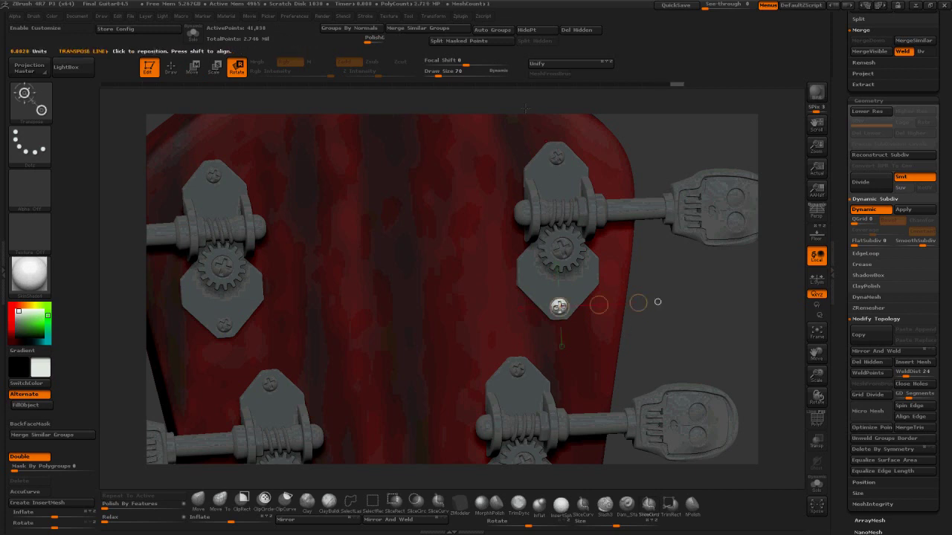
left_click_drag(557, 155, 536, 126)
Step: Mask everything except the upper screw of the topmost left peg plate and rotate it with the Transpose line
left_click(213, 174, "ctrl")
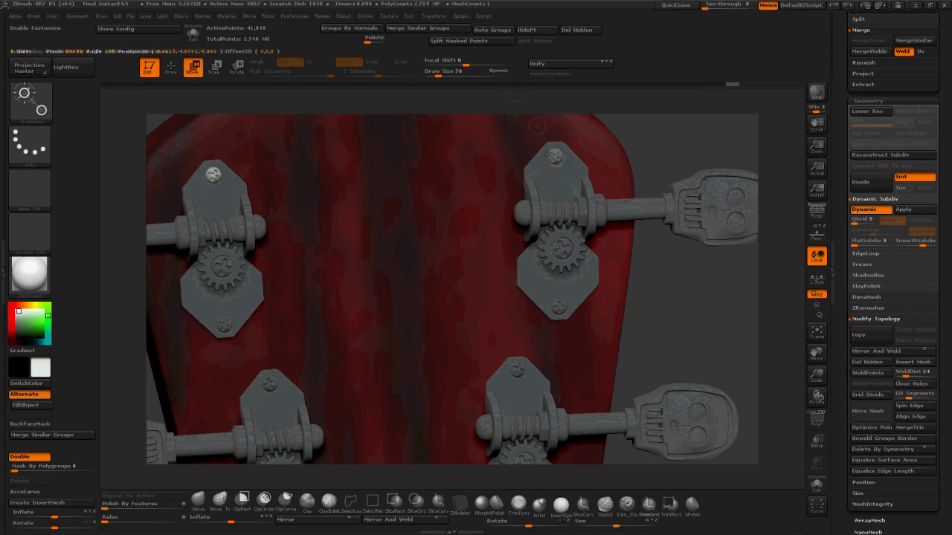
left_click_drag(213, 175, 191, 193)
left_click(234, 71)
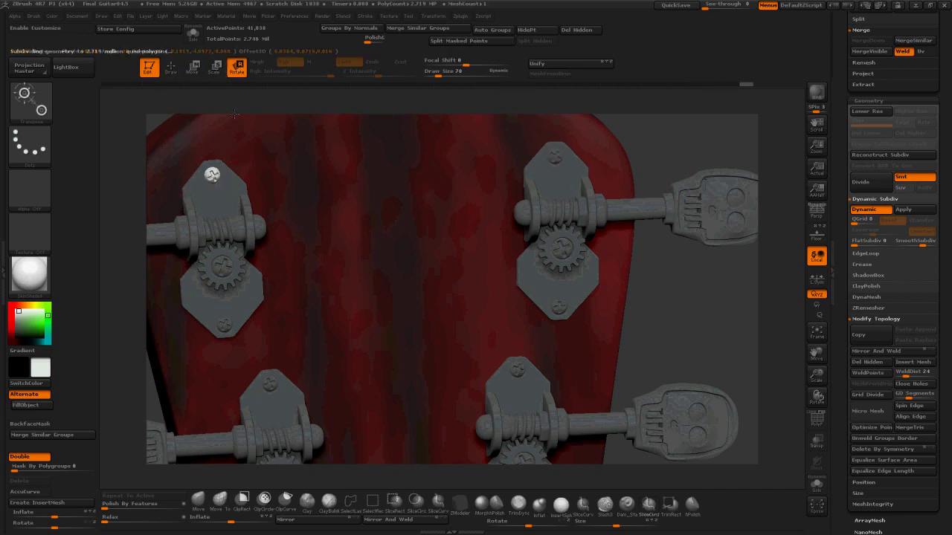
left_click_drag(236, 105, 274, 122)
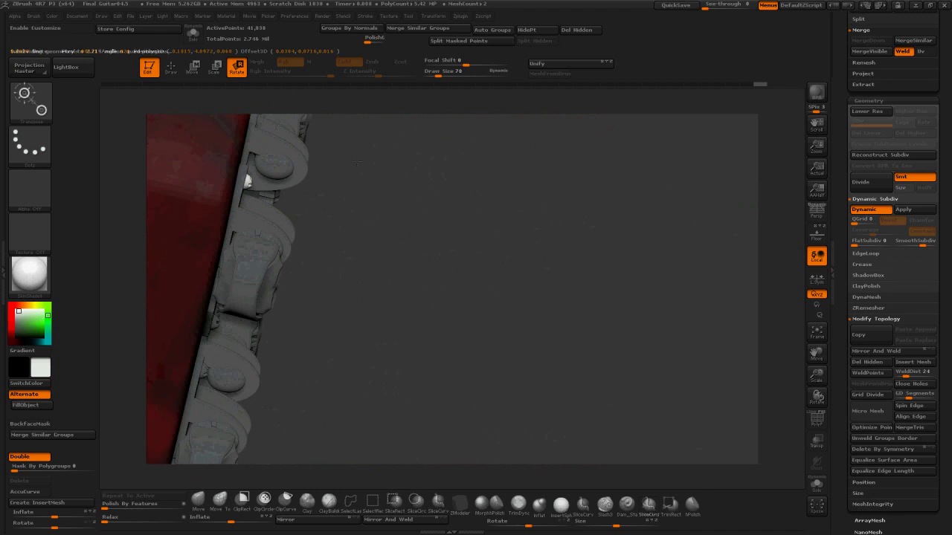
key("ctrl+z")
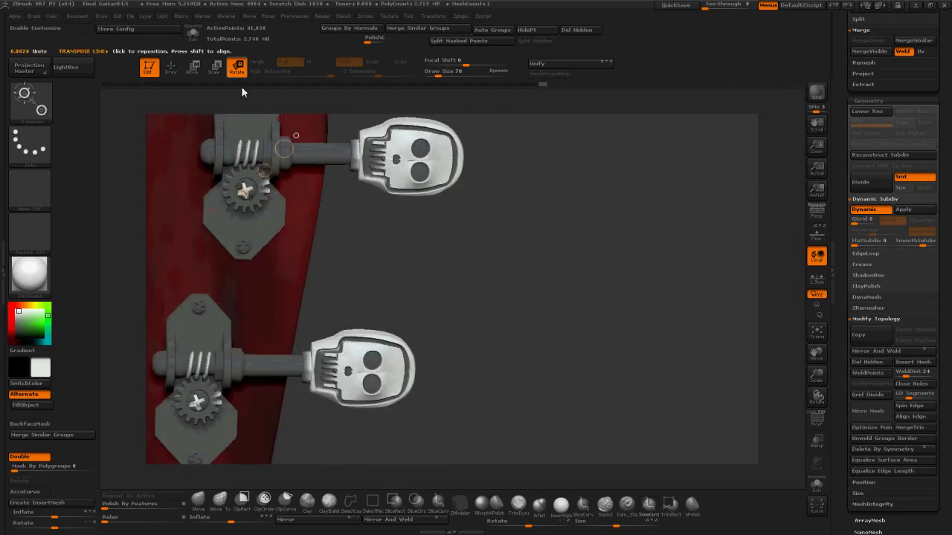
Step: Return to Draw mode, adjust the mask around the gear screws of two pegs and display the tuning pegs in Solo mode
key("q")
left_click(249, 195, "ctrl")
left_click(203, 394, "ctrl")
left_click_drag(703, 350, 703, 339)
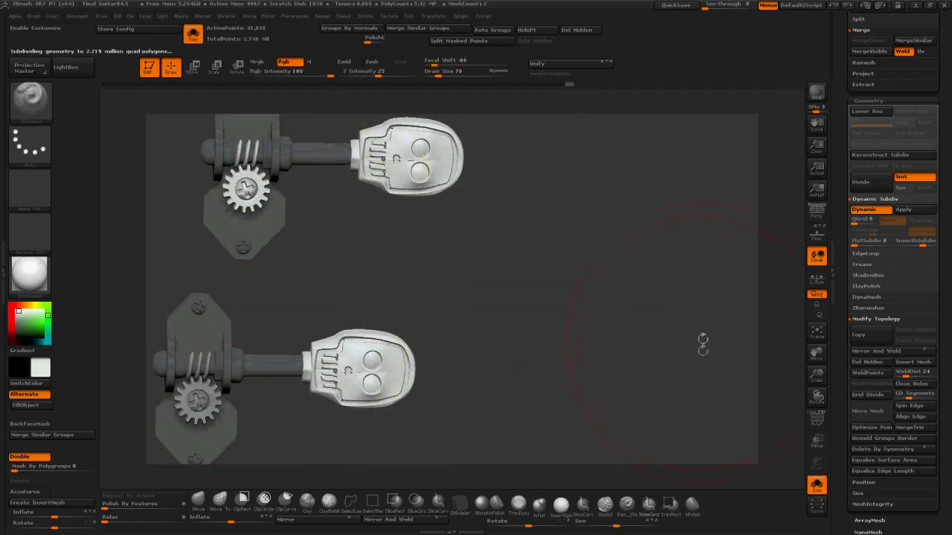
Step: Try to isolate the screws in the gears by hiding the plates and growing and shrinking the visible area
left_click_drag(372, 275, 639, 307, "alt")
left_click(526, 31)
key("ctrl+shift+a")
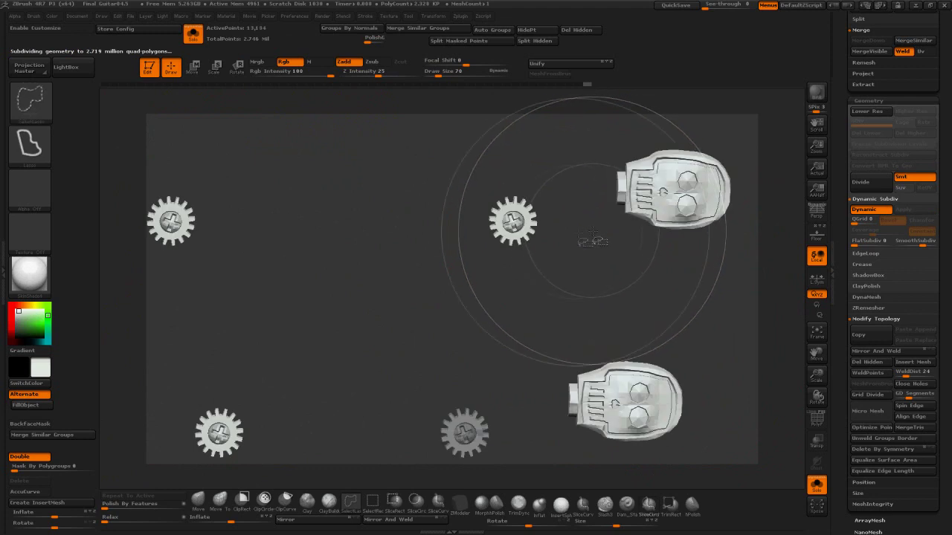
left_click_drag(564, 221, 559, 202, "ctrl+shift")
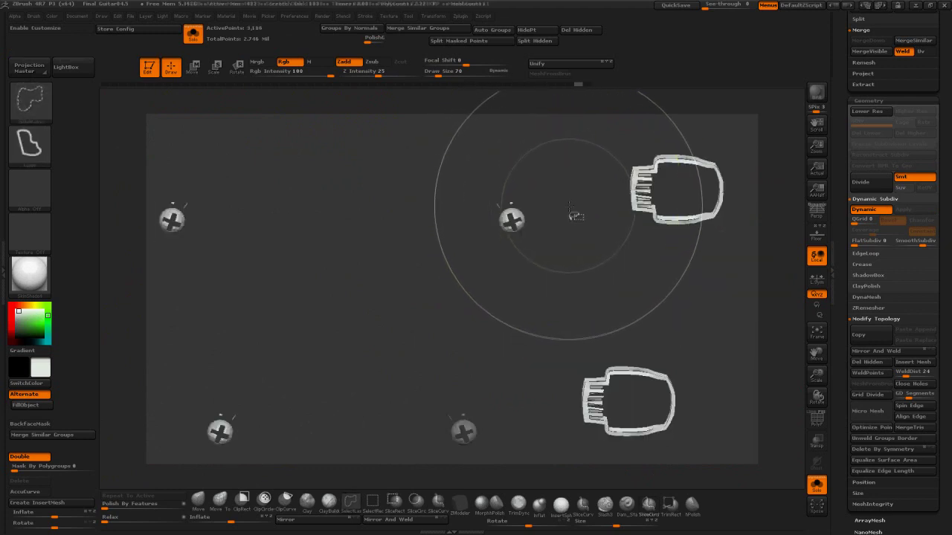
key("ctrl+shift+x")
key("ctrl+shift+x")
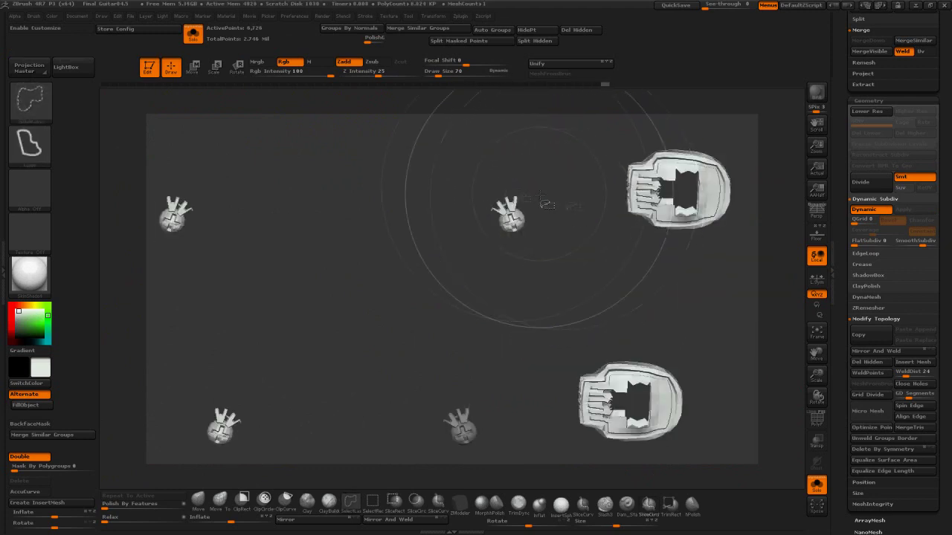
key("ctrl+shift+x")
key("ctrl+shift+s")
key("ctrl+shift+s")
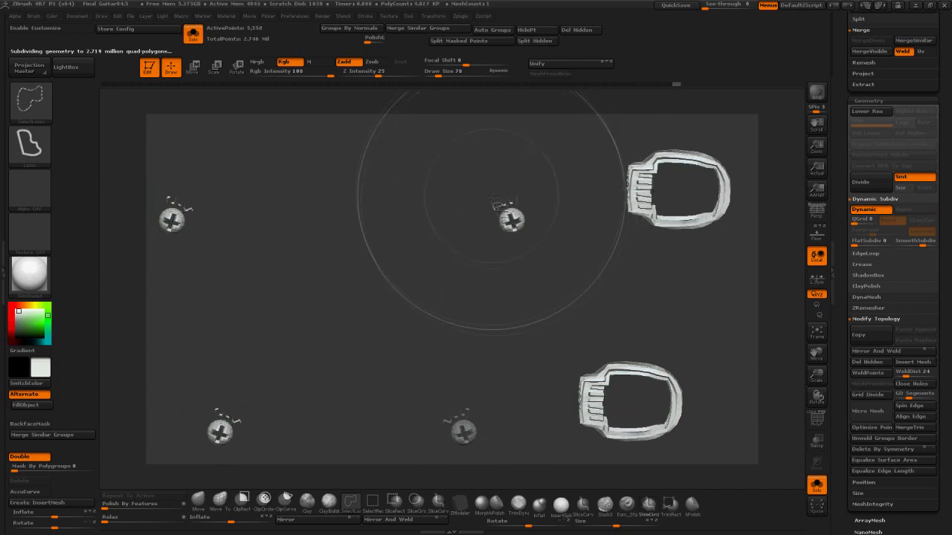
Step: Lasso-hide the leftover gear fragments and skull knobs around all pegs so only the gear screws stay visible
mouse_move(491, 187)
left_mouse_down("ctrl+alt+shift")
mouse_move(524, 206)
mouse_move(546, 187)
left_mouse_up("ctrl+alt+shift")
mouse_move(224, 153)
left_mouse_down("ctrl+alt+shift")
mouse_move(164, 192)
mouse_move(197, 204)
mouse_move(165, 195)
left_mouse_up("ctrl+alt+shift")
mouse_move(247, 391)
left_mouse_down("ctrl+alt+shift")
mouse_move(211, 423)
mouse_move(232, 424)
left_mouse_up("ctrl+alt+shift")
mouse_move(462, 393)
left_mouse_down("ctrl+alt+shift")
mouse_move(418, 430)
mouse_move(461, 422)
left_mouse_up("ctrl+alt+shift")
left_click_drag(560, 349, 658, 317, "ctrl+alt+shift")
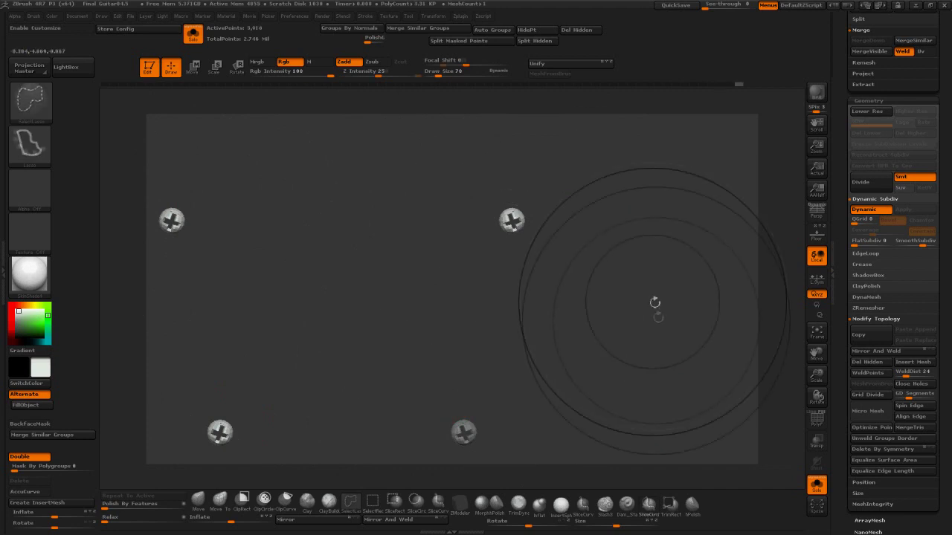
mouse_move(650, 438)
left_mouse_down("alt")
mouse_move(681, 251)
mouse_move(675, 140)
left_mouse_up("alt")
mouse_move(678, 241)
left_mouse_down("ctrl+alt+shift")
mouse_move(602, 248)
mouse_move(625, 372)
left_mouse_up("ctrl+alt+shift")
mouse_move(418, 332)
left_mouse_down("ctrl+alt+shift")
mouse_move(441, 372)
mouse_move(443, 350)
mouse_move(418, 357)
mouse_move(445, 357)
mouse_move(444, 343)
mouse_move(458, 354)
left_mouse_up("ctrl+alt+shift")
mouse_move(285, 341)
left_mouse_down("ctrl+alt+shift")
mouse_move(272, 330)
mouse_move(290, 361)
left_mouse_up("ctrl+alt+shift")
mouse_move(183, 277)
left_mouse_down("alt")
mouse_move(361, 276)
mouse_move(346, 394)
left_mouse_up("alt")
mouse_move(320, 123)
left_mouse_down("ctrl+alt+shift")
mouse_move(251, 169)
mouse_move(197, 131)
left_mouse_up("ctrl+alt+shift")
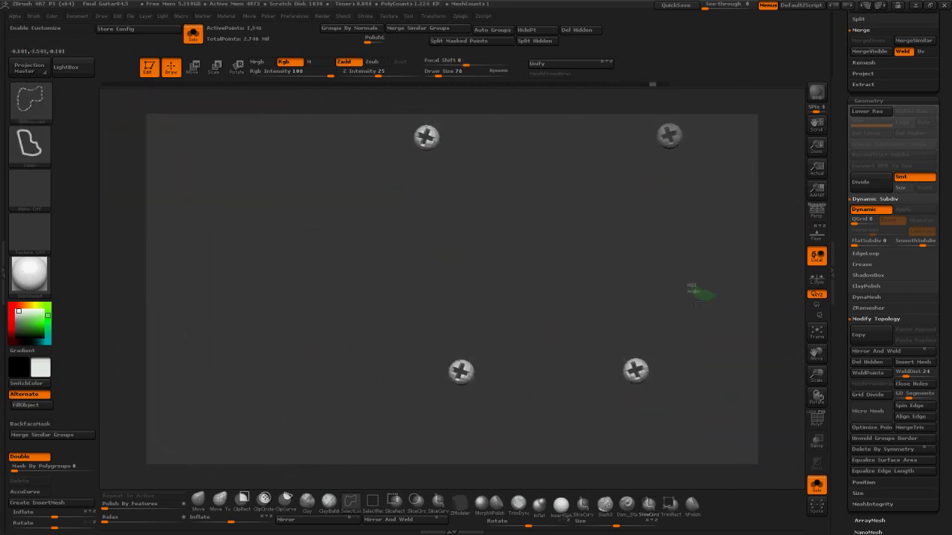
Step: Invert the visibility and try to isolate the gears by hiding the plates, coils and skull knobs
left_click(669, 302, "ctrl+shift")
left_click_drag(580, 197, 631, 293)
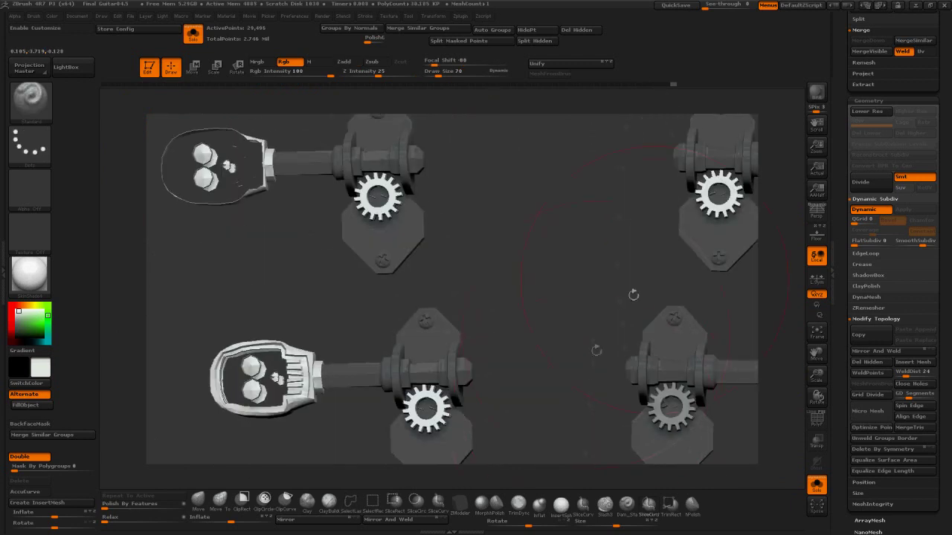
left_click(719, 223, "ctrl+shift")
left_click_drag(572, 236, 554, 246, "ctrl+shift")
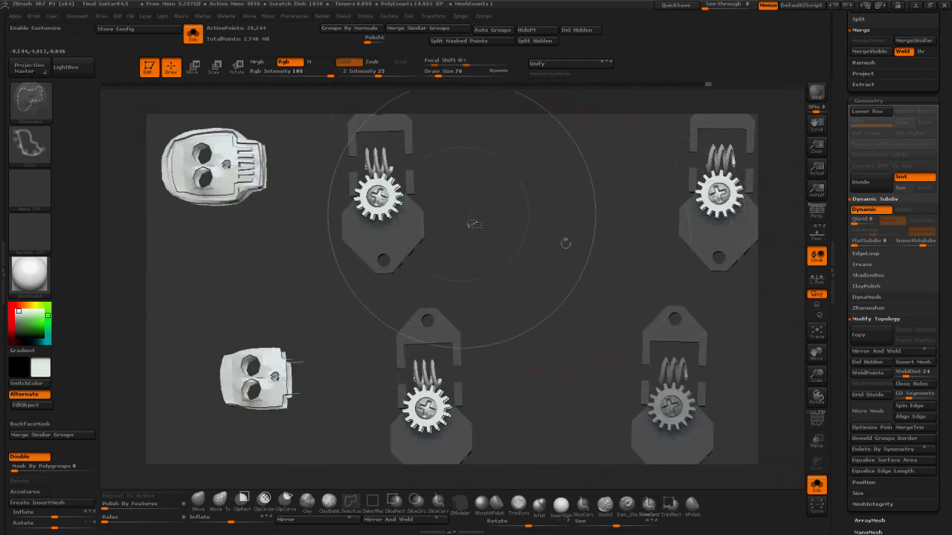
left_click(415, 212, "ctrl+shift")
left_click(378, 157, "ctrl+shift")
left_click(251, 184, "ctrl+shift")
left_click(240, 182, "ctrl+shift")
left_click(247, 172, "ctrl+shift")
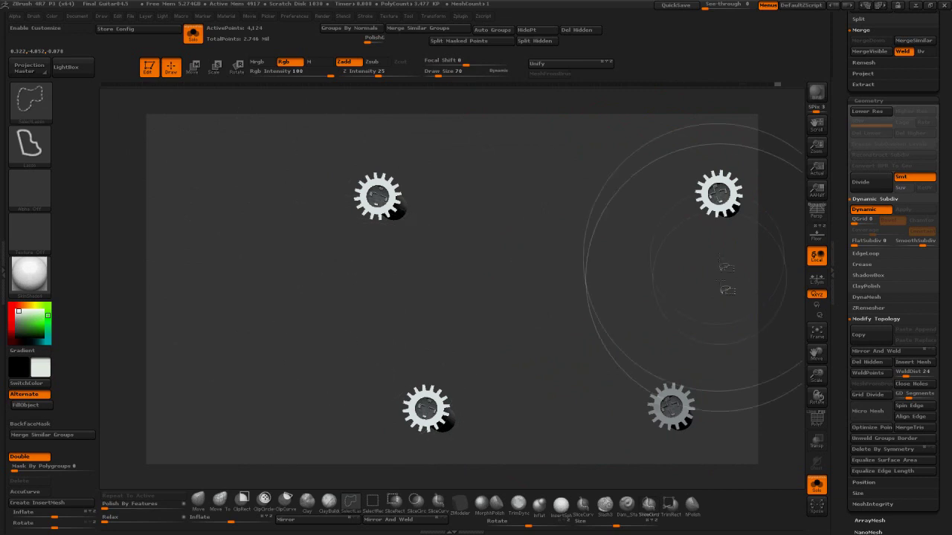
Step: Inspect the isolated gears from several angles and bring back the hidden peg parts
left_click_drag(719, 273, 595, 249)
left_click(569, 189, "ctrl+shift")
mouse_move(588, 146)
left_mouse_down()
mouse_move(553, 215)
mouse_move(597, 191)
mouse_move(520, 215)
mouse_move(530, 254)
mouse_move(461, 251)
mouse_move(502, 236)
left_mouse_up()
left_click(502, 237, "ctrl+shift")
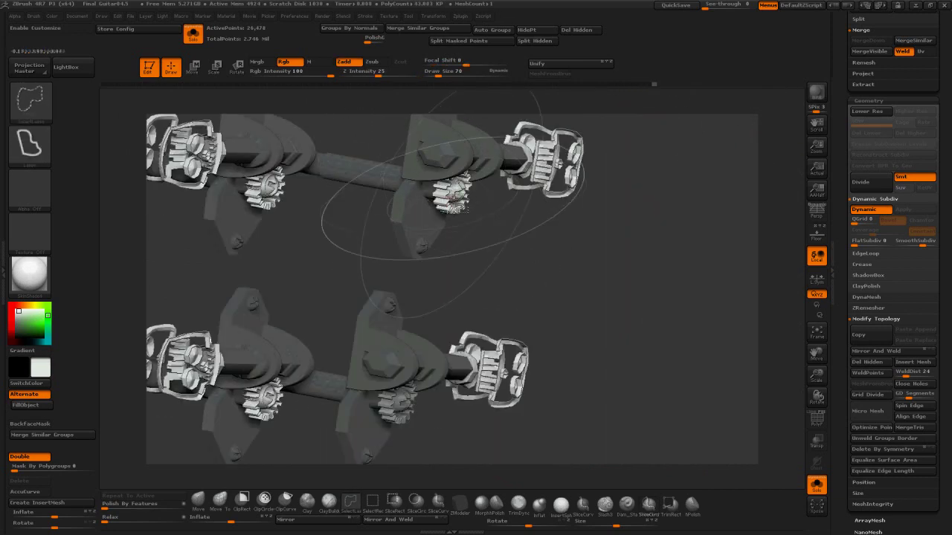
left_click_drag(655, 261, 672, 276, "ctrl+shift")
mouse_move(672, 276)
left_mouse_down()
mouse_move(595, 312)
mouse_move(550, 275)
left_mouse_up()
left_click(377, 211, "ctrl+shift")
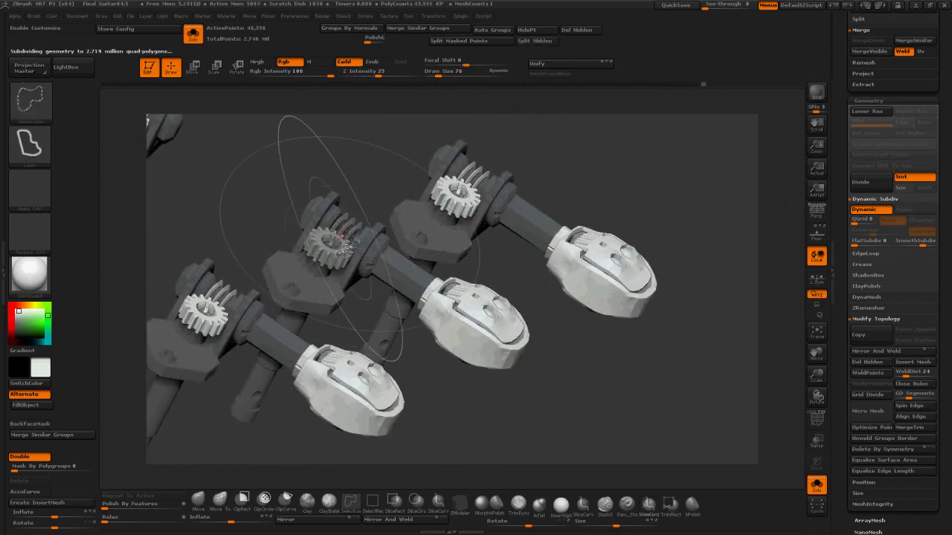
Step: Try again to isolate the gear screws by hiding parts and growing the visible area, and restore the full pegs
left_click(227, 299, "ctrl+shift")
left_click_drag(375, 168, 312, 262)
left_click(219, 335, "ctrl+shift")
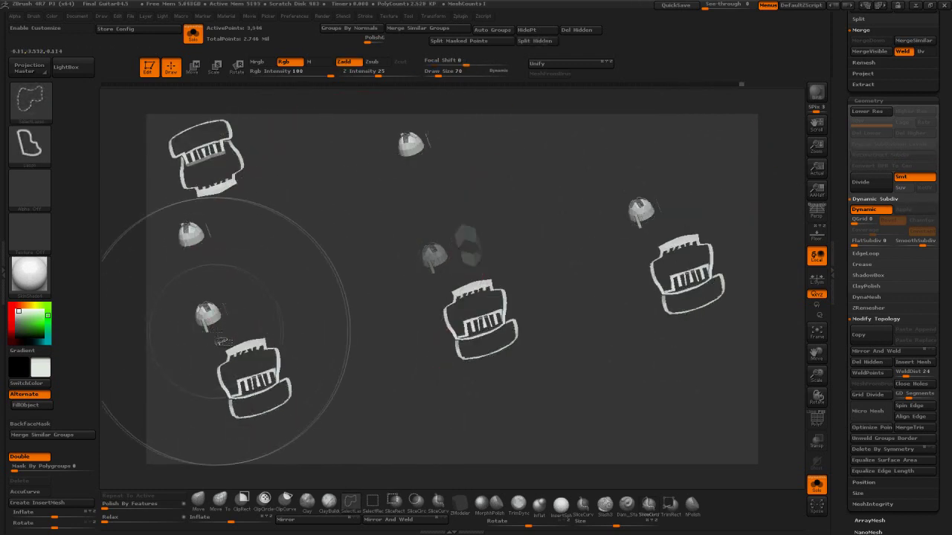
mouse_move(327, 357)
left_mouse_down()
mouse_move(415, 386)
mouse_move(446, 298)
left_mouse_up()
left_click(473, 256, "ctrl+shift")
key("ctrl+shift+x")
key("ctrl+shift+x")
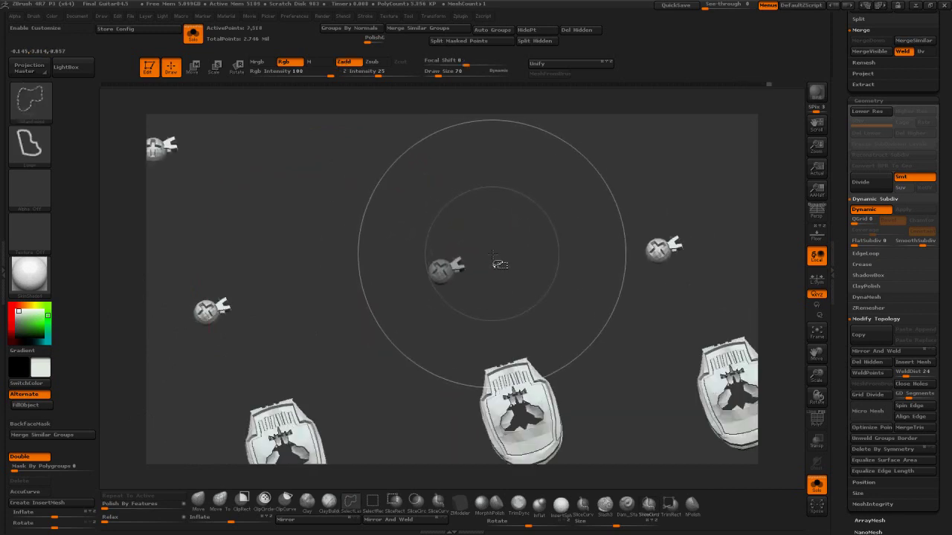
key("ctrl+shift+s")
key("ctrl+shift+x")
left_click(428, 134, "ctrl+shift")
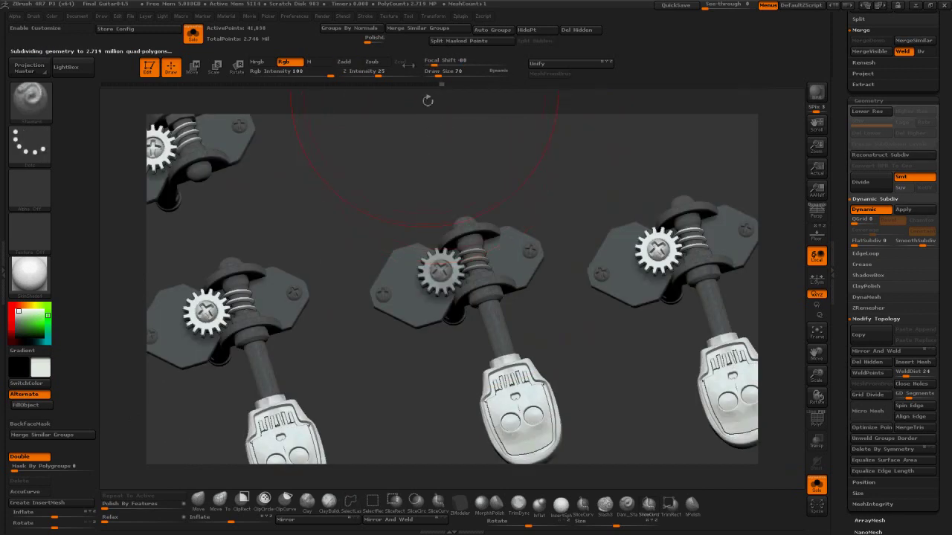
Step: Try to split the tuning pegs into polygroups by normals with an adjusted maximum angle tolerance
left_click(355, 29)
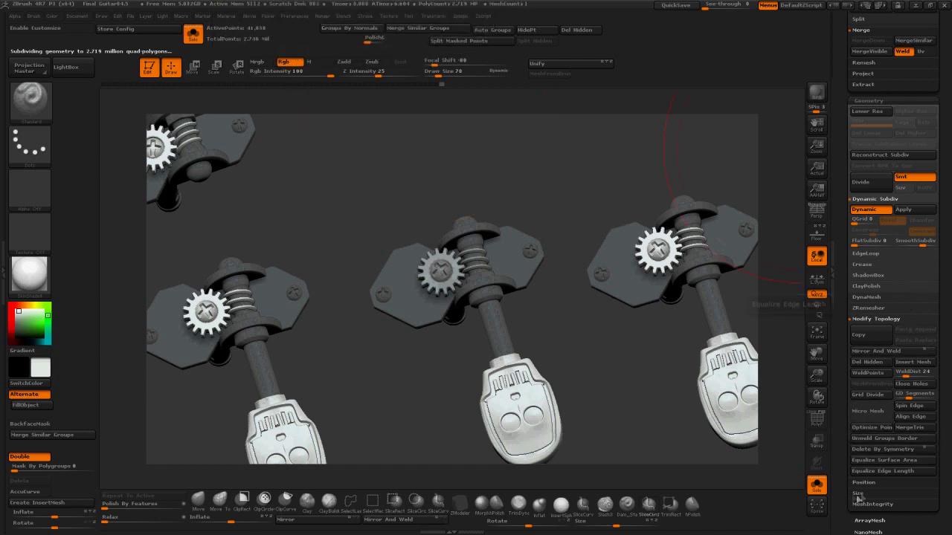
left_click_drag(856, 497, 854, 360)
left_click(872, 306)
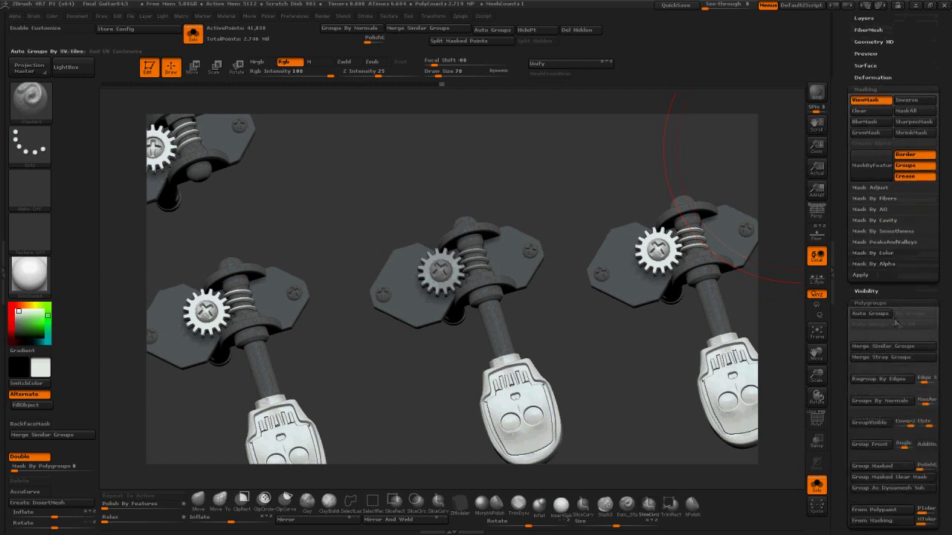
left_click(924, 404)
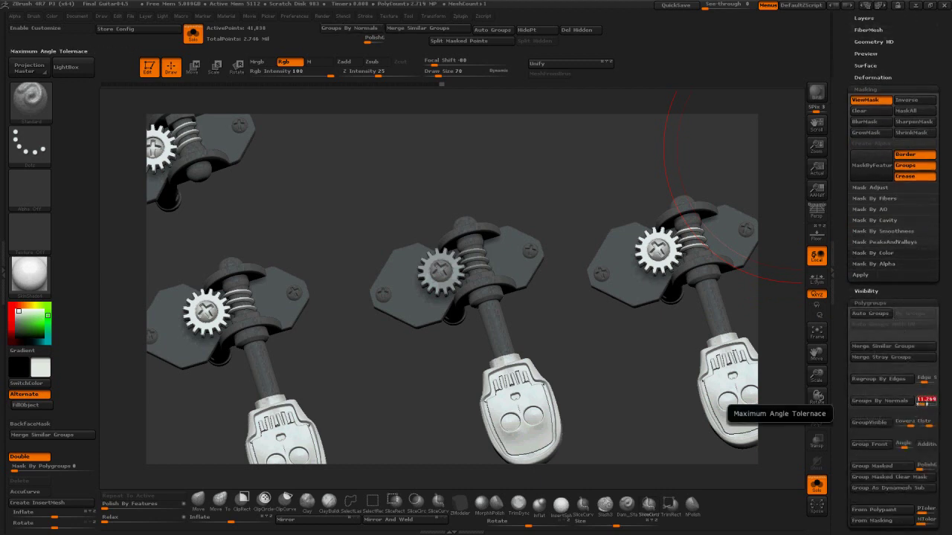
left_click_drag(925, 405, 922, 406)
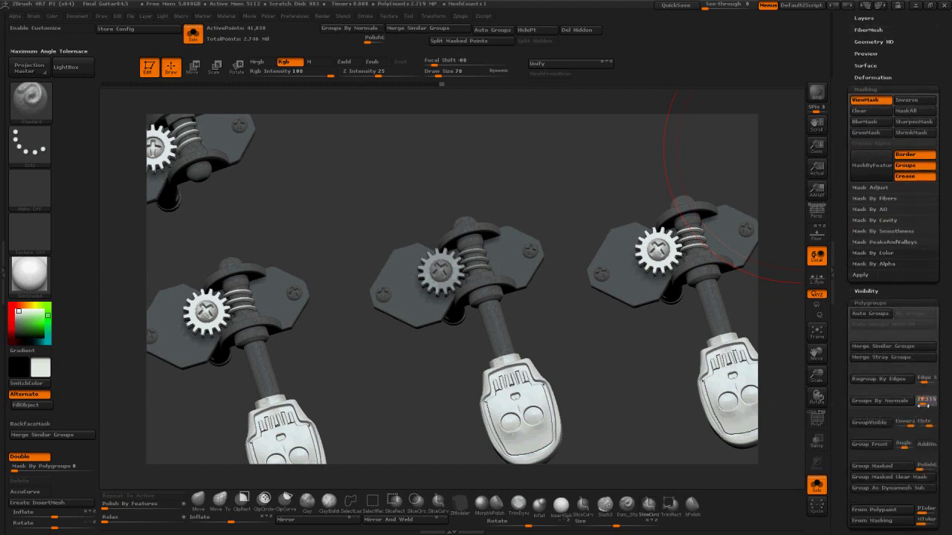
left_click(881, 401)
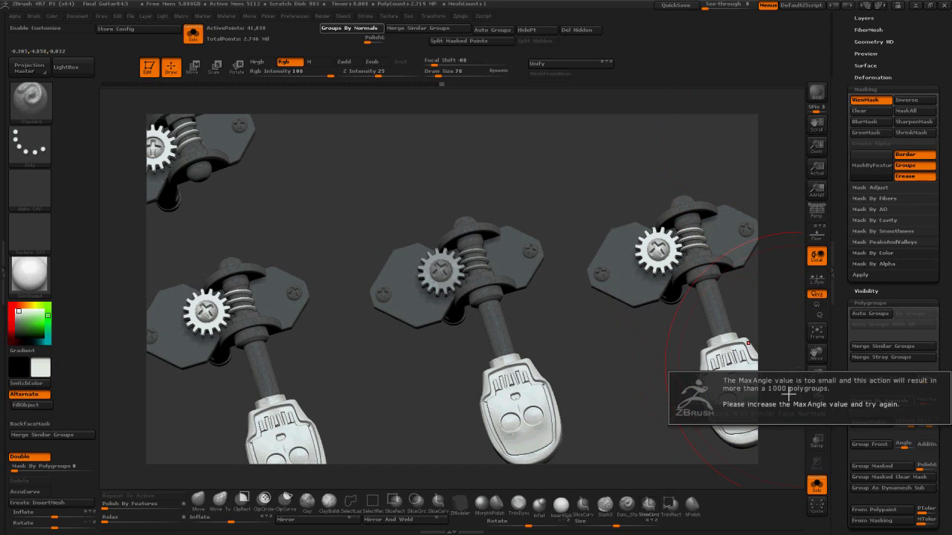
Step: Display the polygroups, try regrouping the pegs by edges, and isolate the resulting groups around the gears to check them
left_click(816, 420)
left_click_drag(621, 362, 654, 339)
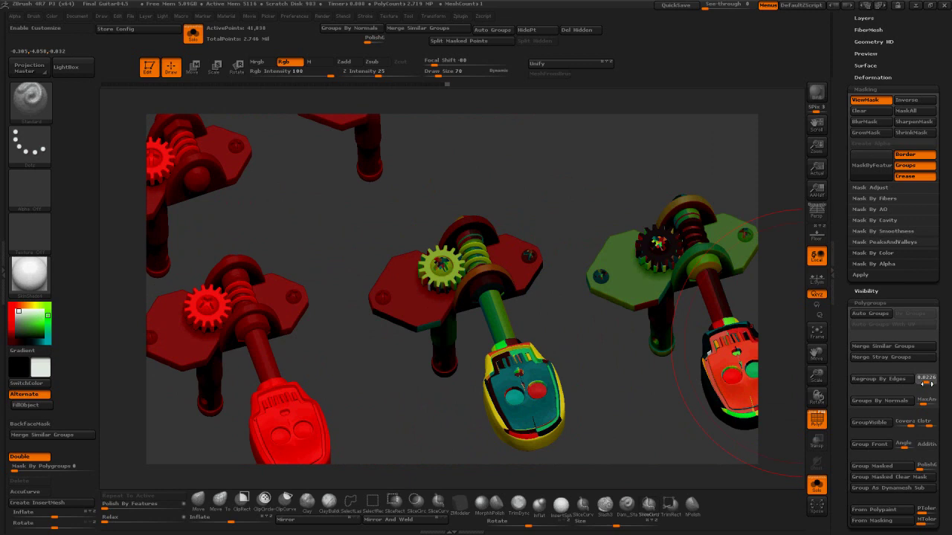
left_click(873, 383)
left_click_drag(664, 371, 628, 327)
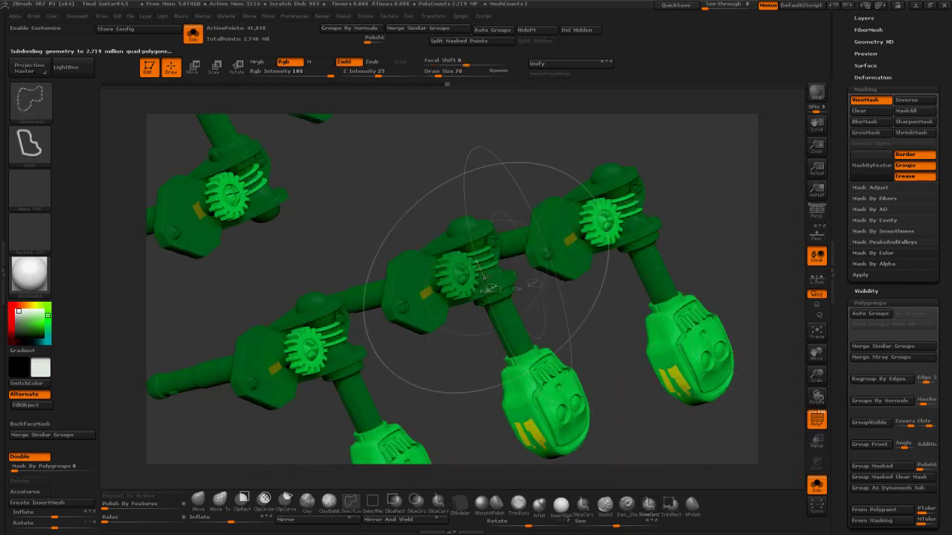
left_click(462, 283, "ctrl+shift")
left_click(476, 277, "ctrl+shift")
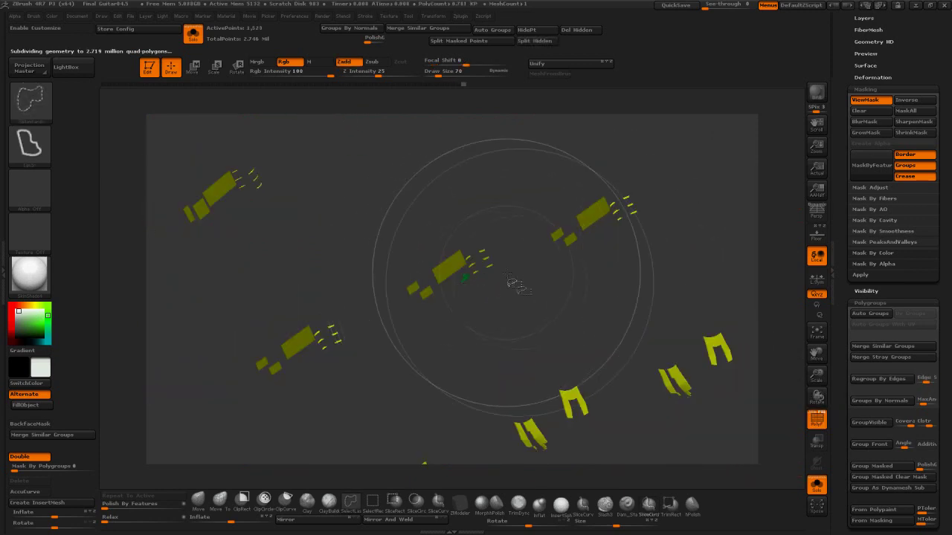
left_click(514, 285, "ctrl+shift")
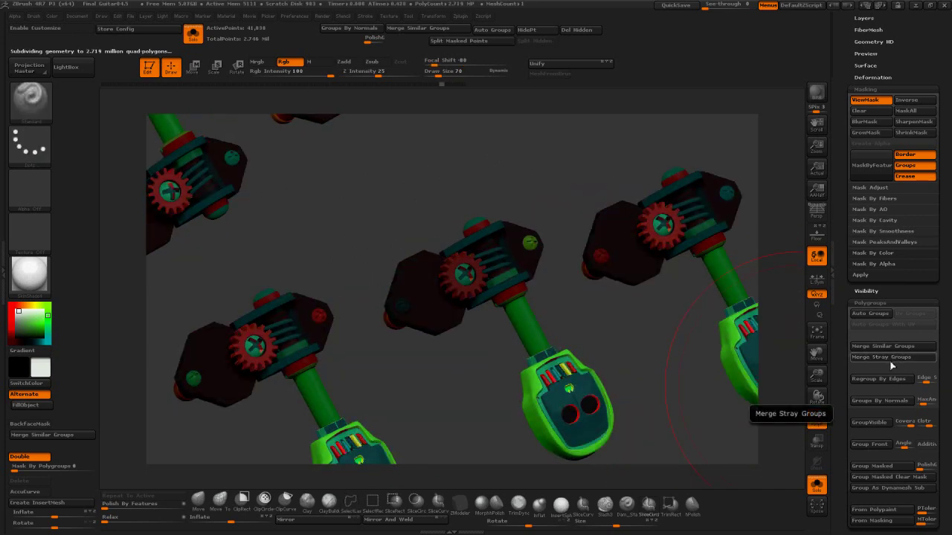
Step: Isolate the gear screws by hiding the other parts and the skull knobs, and give each screw its own polygroup
left_click_drag(677, 370, 690, 320)
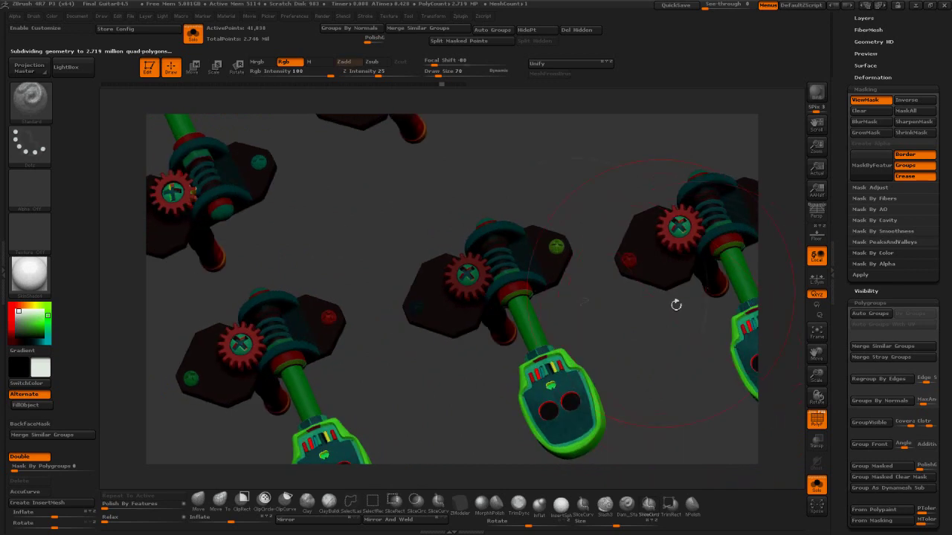
left_click(469, 275, "ctrl+shift")
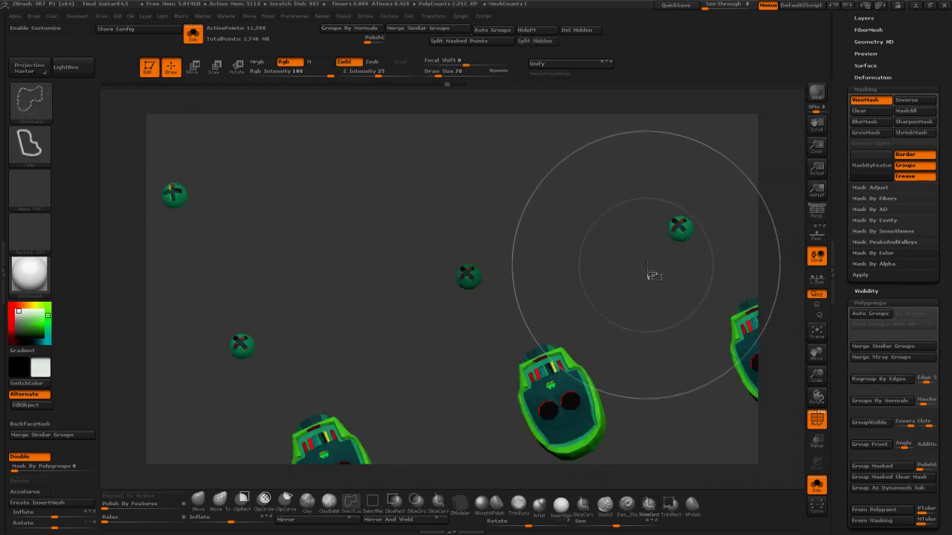
mouse_move(648, 272)
left_mouse_down()
mouse_move(655, 255)
mouse_move(677, 290)
left_mouse_up()
left_click(820, 337)
mouse_move(588, 206)
left_mouse_down("ctrl+shift")
mouse_move(293, 304)
mouse_move(697, 238)
left_mouse_up("ctrl+shift")
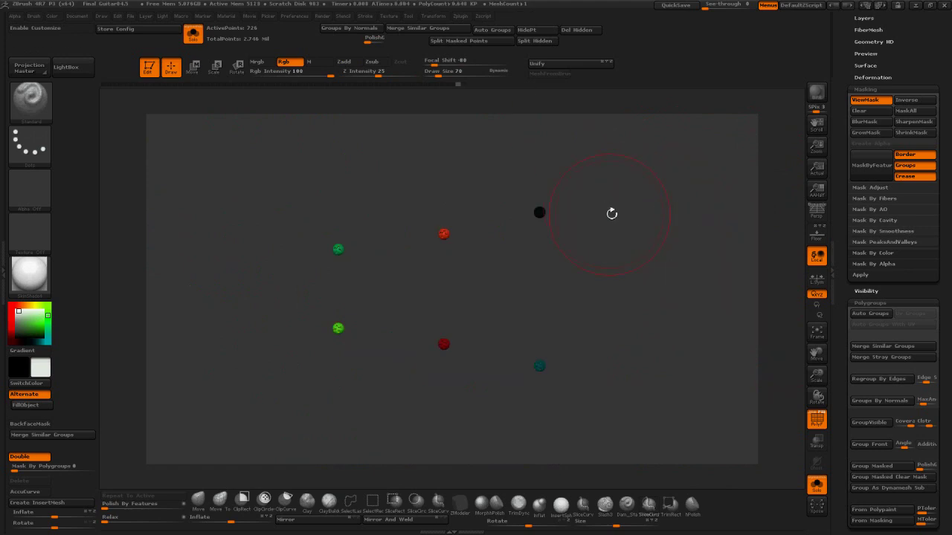
Step: Show the full pegs again and rotate the middle and left gear screws of the upper row individually with everything else masked
key("r")
left_click(694, 274, "ctrl+shift")
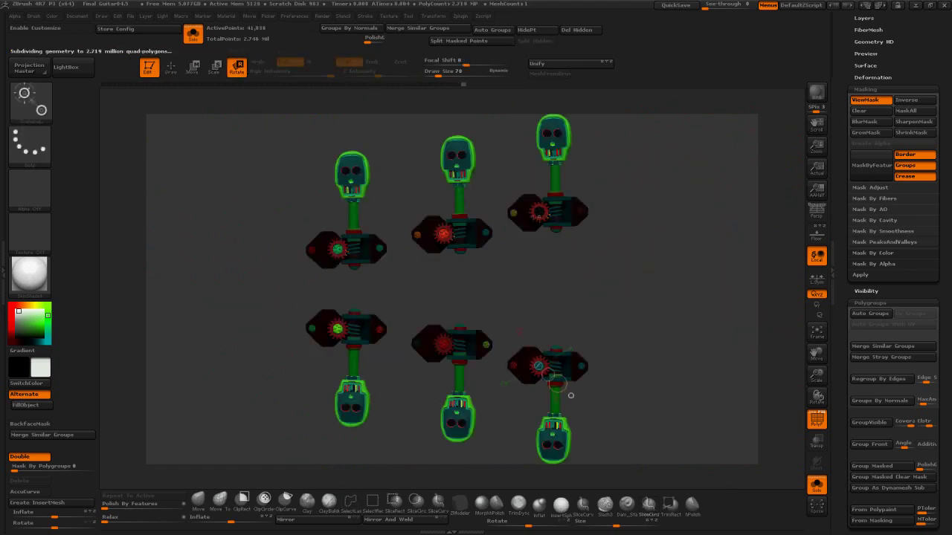
left_click_drag(513, 291, 523, 300, "ctrl")
left_click(444, 234, "ctrl")
left_click_drag(444, 234, 431, 255)
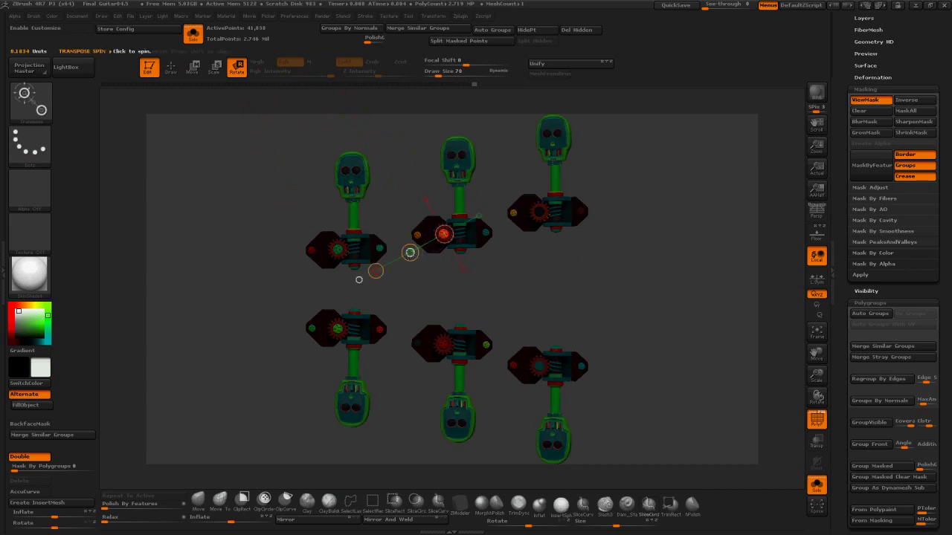
left_click(337, 250, "ctrl")
left_click(338, 250)
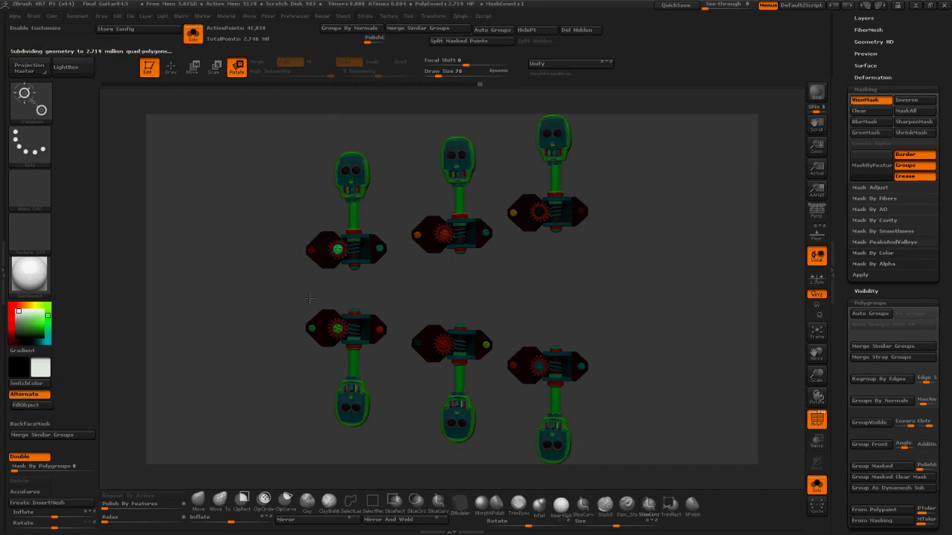
Step: Mask everything except the lower row's left and middle gear screws in turn, and rotate each by a different amount
left_click(336, 329)
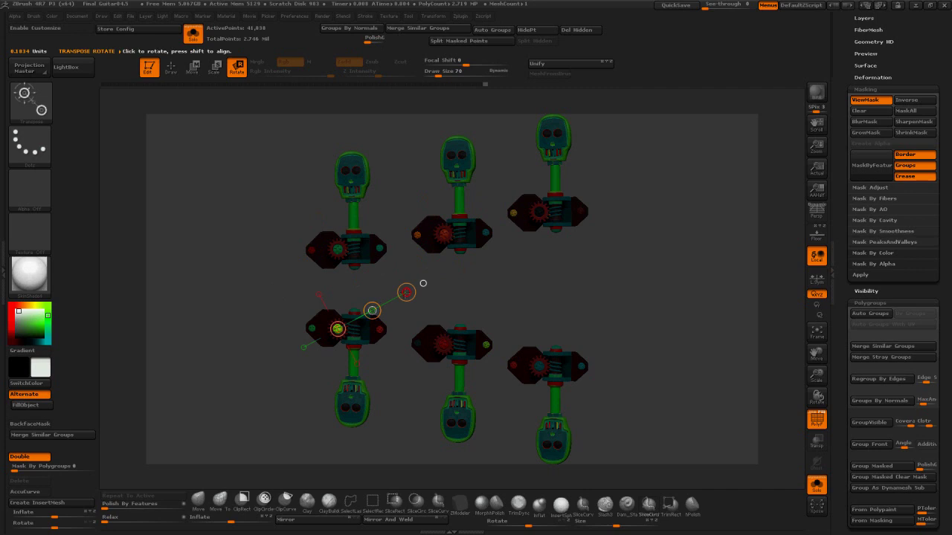
left_click_drag(406, 293, 394, 343)
left_click(443, 344, "ctrl")
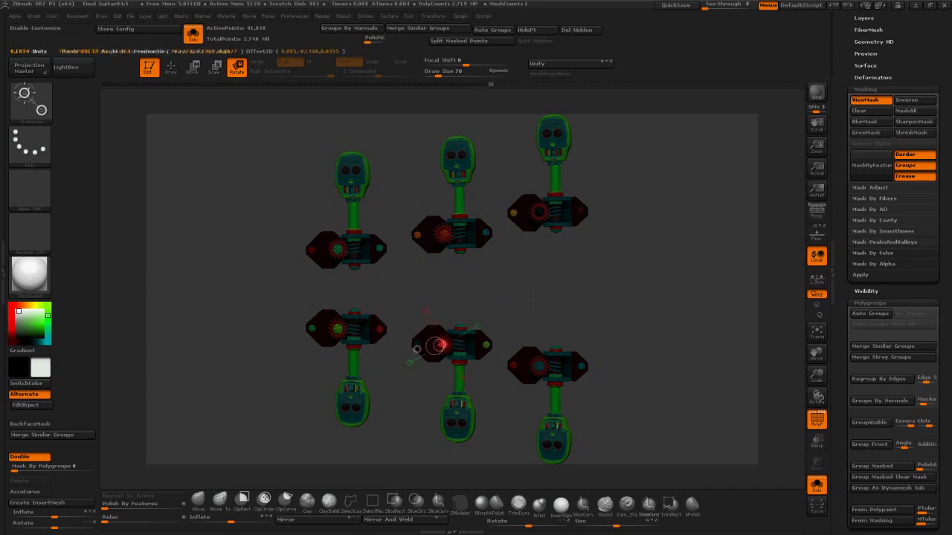
left_click(443, 344)
left_click_drag(404, 274, 420, 275)
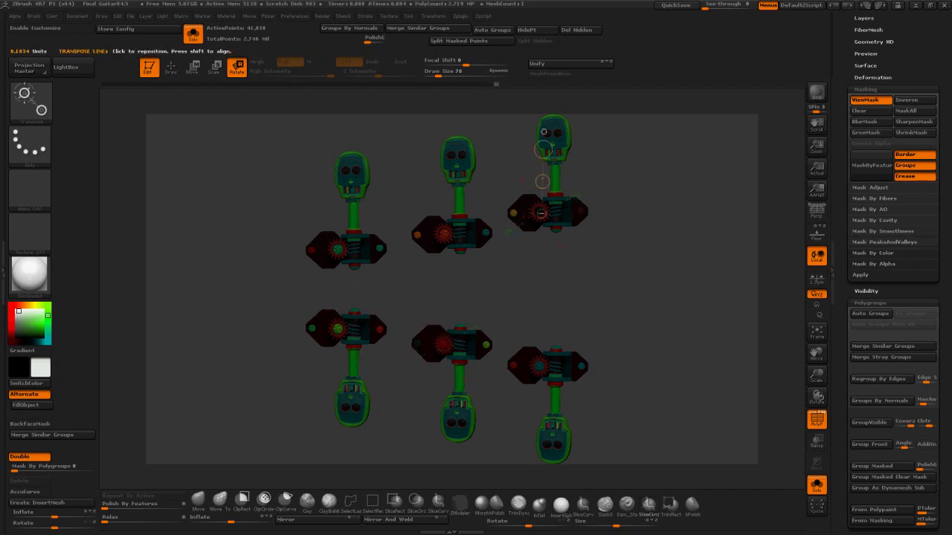
Step: Adjust the rotation of the rightmost gear screws in the upper and lower rows, masking all other parts
left_click(513, 208)
key("ctrl+d")
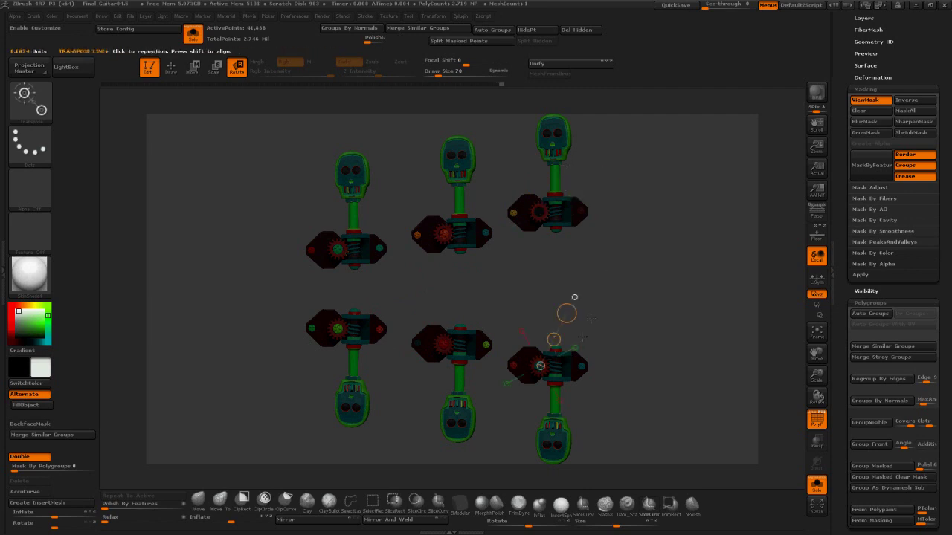
left_click(541, 366, "ctrl")
left_click(541, 366)
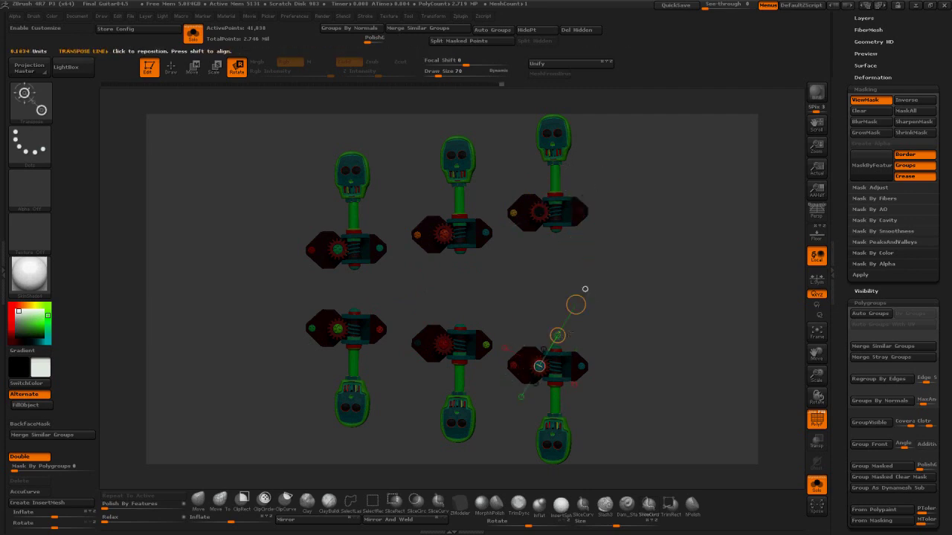
left_click_drag(575, 305, 531, 302)
key("ctrl+z")
Step: Try to leave only the upper row's left skull knob unmasked and transform it
left_click_drag(326, 219, 333, 136, "ctrl")
left_click_drag(325, 182, 397, 226, "ctrl")
left_click(436, 181, "ctrl")
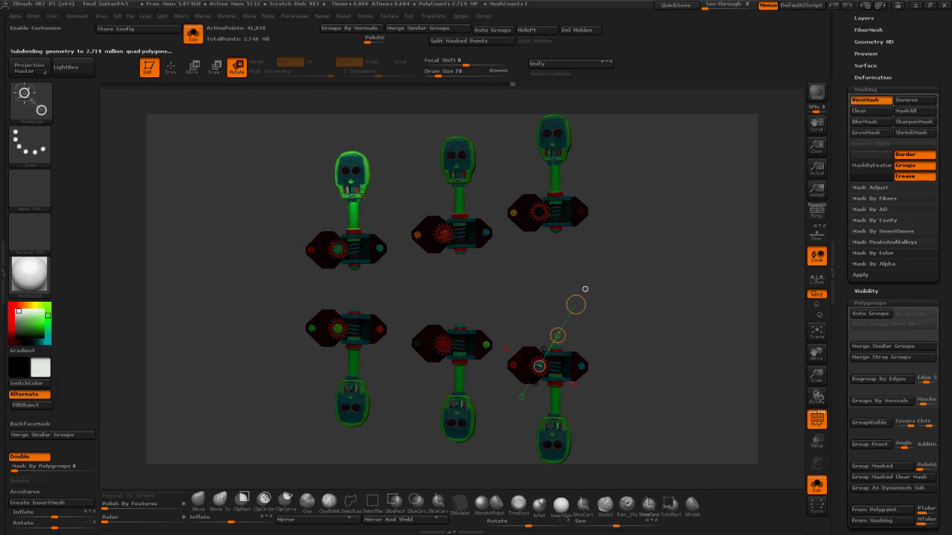
mouse_move(366, 232)
left_mouse_down("ctrl+alt")
mouse_move(353, 202)
mouse_move(364, 217)
left_mouse_up("ctrl+alt")
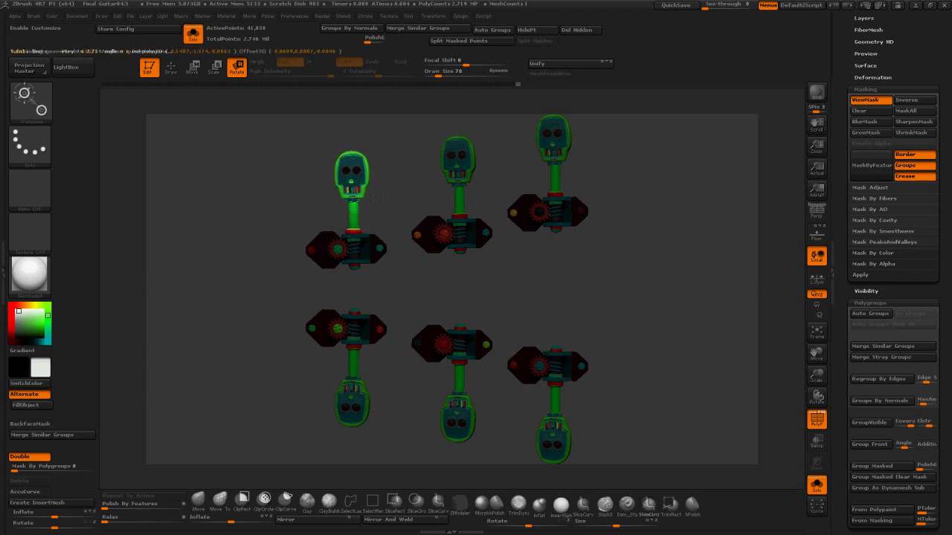
mouse_move(275, 174)
left_mouse_down()
mouse_move(308, 176)
mouse_move(354, 213)
mouse_move(307, 142)
mouse_move(307, 168)
left_mouse_up()
left_click(192, 70)
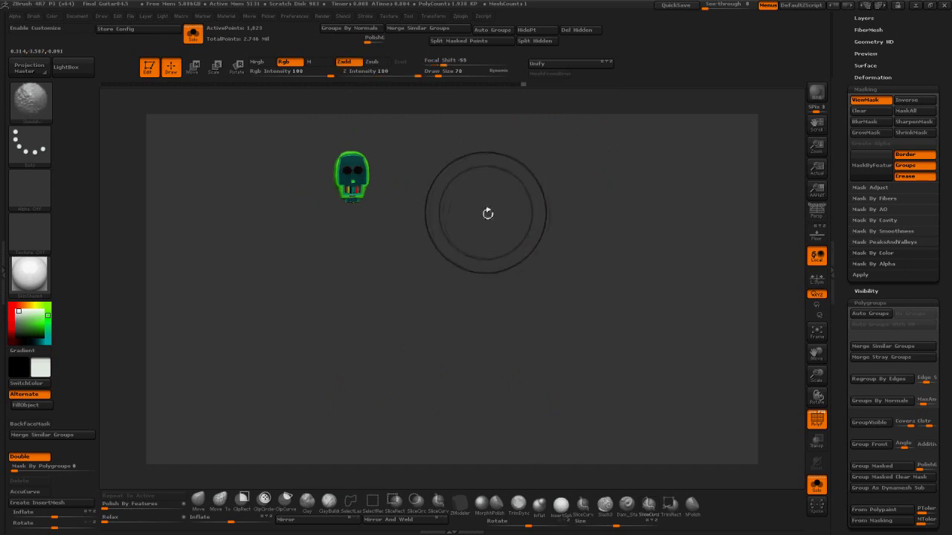
Step: Isolate the upper row's left skull knob, mask off all other parts, and turn the knob about its shaft
left_click(520, 223, "ctrl+shift")
mouse_move(336, 163)
left_mouse_down("ctrl")
mouse_move(316, 235)
mouse_move(369, 216)
left_mouse_up("ctrl")
left_click(527, 262, "ctrl+shift")
key("r")
key("w")
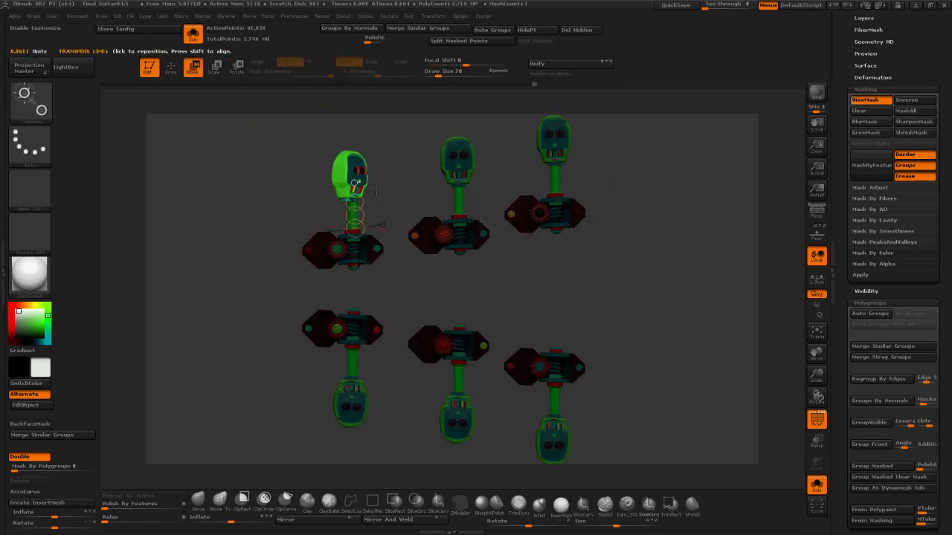
key("ctrl+d")
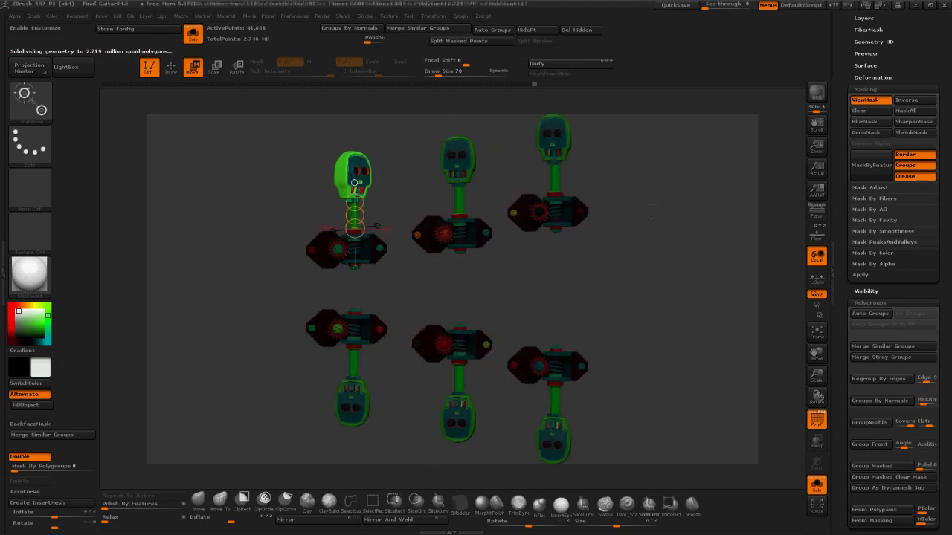
Step: Isolate and mask the upper row's middle skull knob, show all pegs, and invert the mask so only that knob is editable
left_click_drag(522, 134, 513, 143, "ctrl")
left_click(457, 141, "ctrl")
key("q")
key("shift+d")
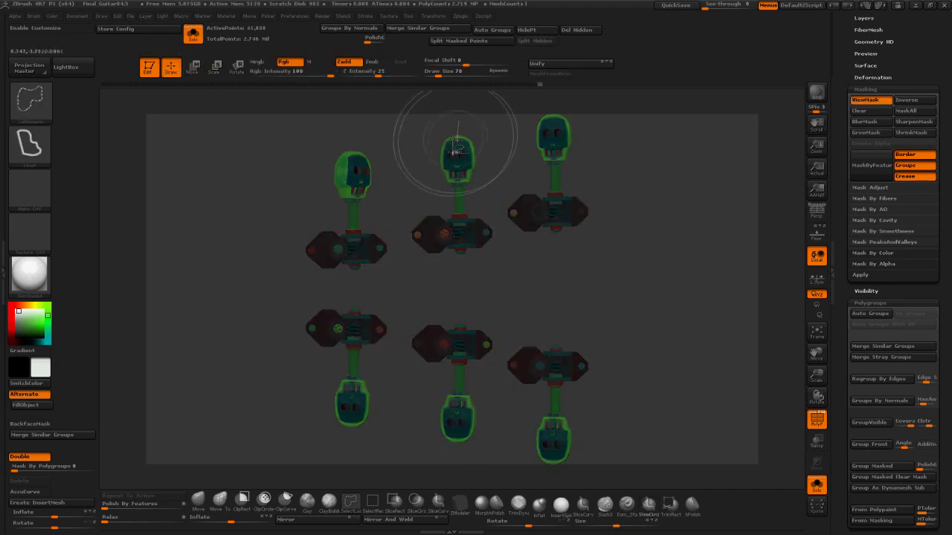
left_click(457, 149, "ctrl+shift")
left_click(675, 225, "ctrl+shift")
mouse_move(510, 159)
left_mouse_down("ctrl+shift")
mouse_move(416, 130)
mouse_move(495, 179)
left_mouse_up("ctrl+shift")
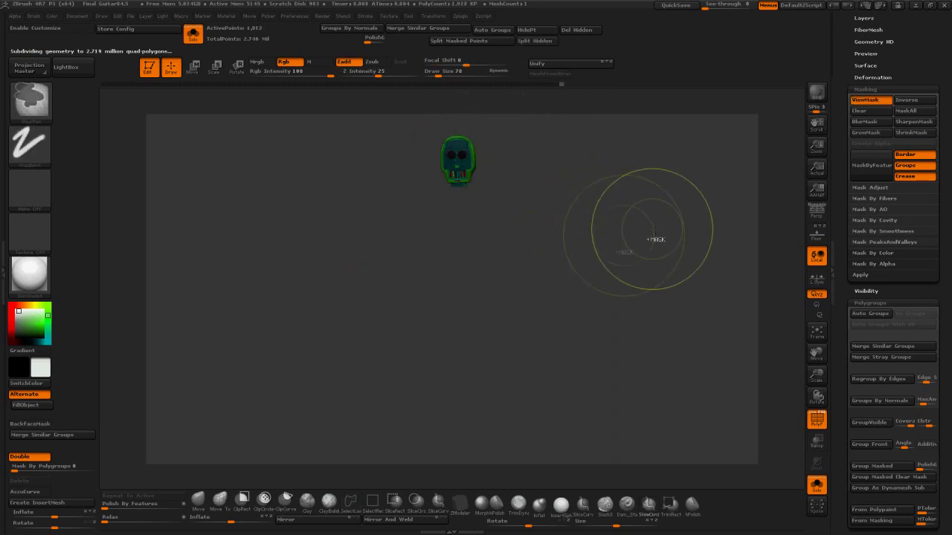
left_click(641, 237, "ctrl+shift")
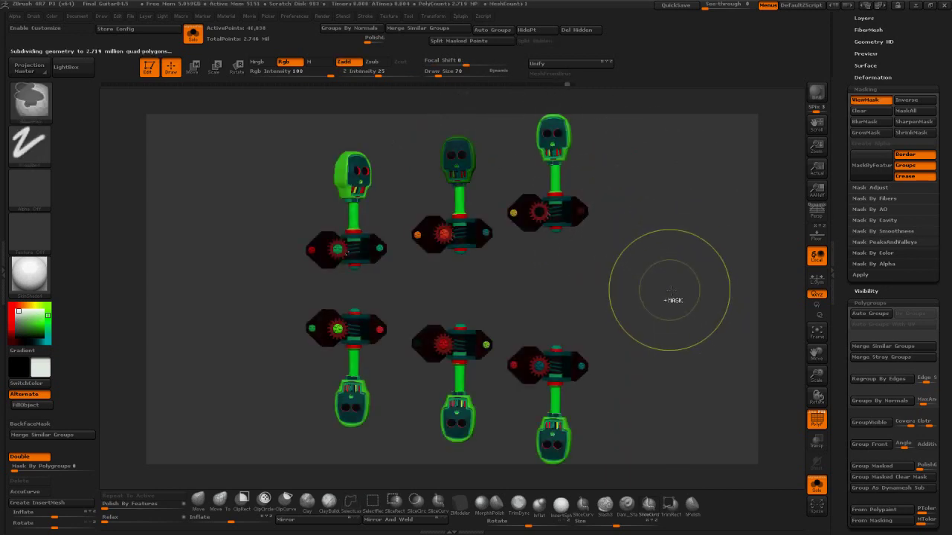
left_click(670, 293, "ctrl")
Step: Rotate the upper row's middle skull knob about its shaft and adjust its position to line up with the shaft
key("r")
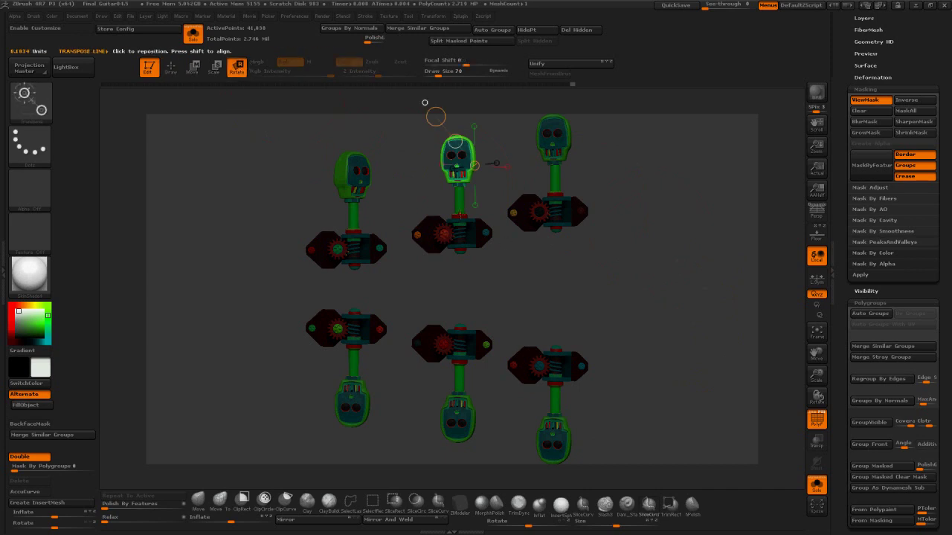
left_click_drag(455, 141, 468, 147)
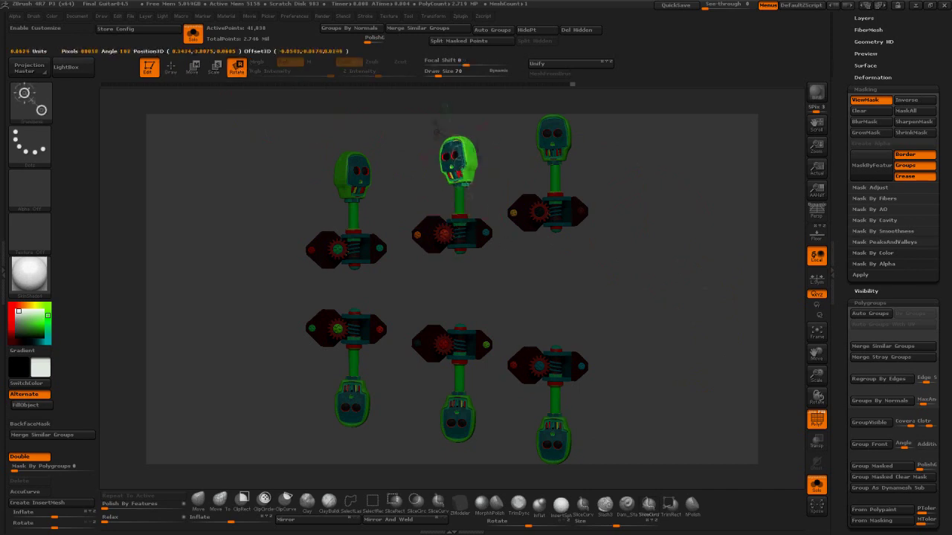
left_click_drag(470, 195, 471, 210)
left_click(195, 65)
left_click_drag(639, 286, 688, 286)
left_click_drag(464, 174, 459, 179)
key("ctrl+z")
key("ctrl+z")
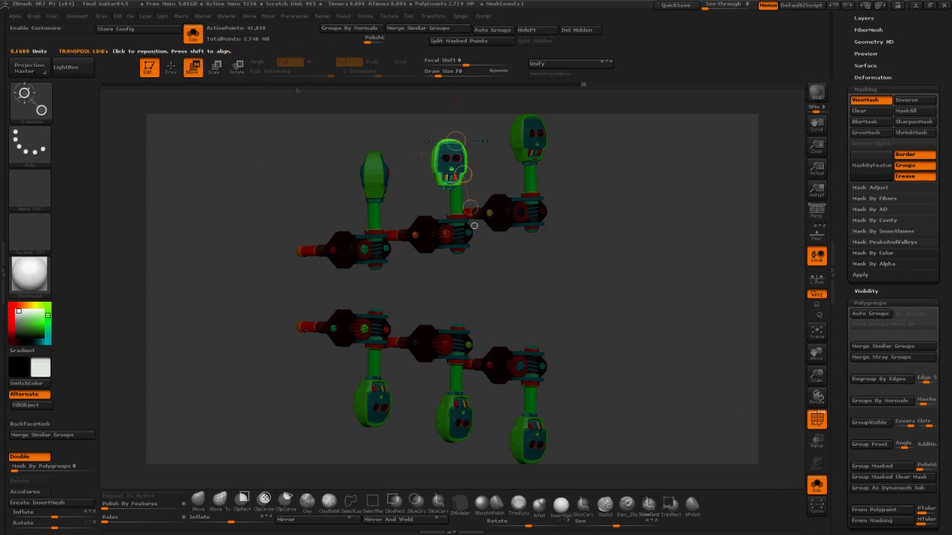
key("ctrl+z")
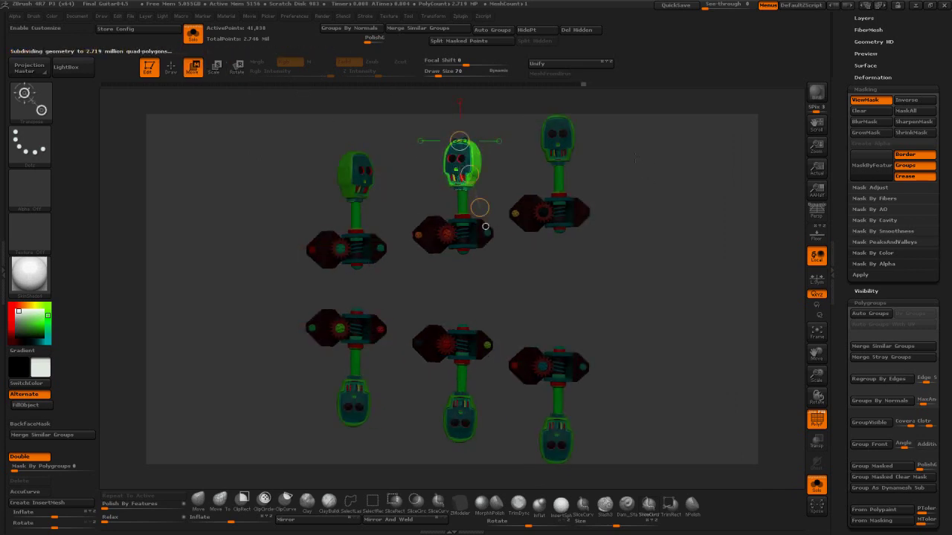
key("ctrl+z")
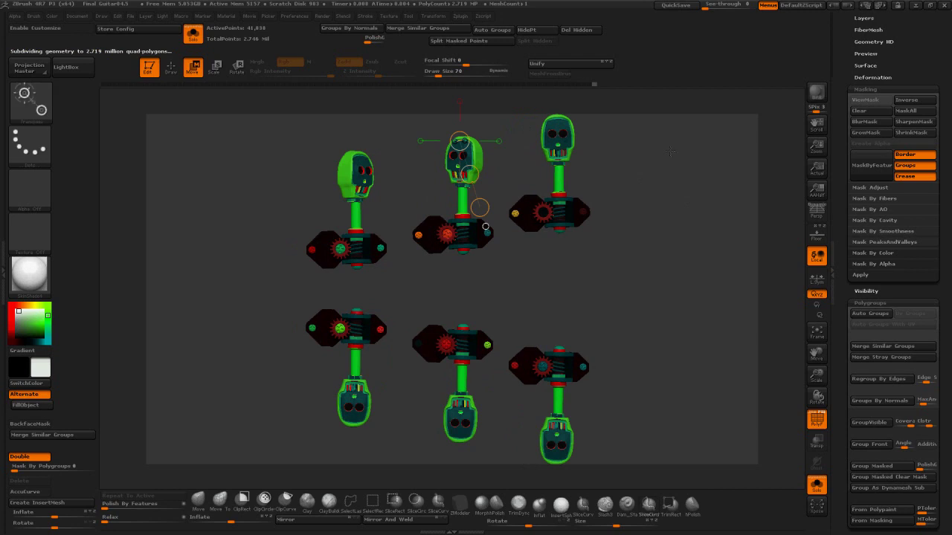
Step: Clear the mask and isolate the upper row's right skull knob by hiding everything else
left_click_drag(564, 148, 532, 98, "ctrl")
left_click(172, 67)
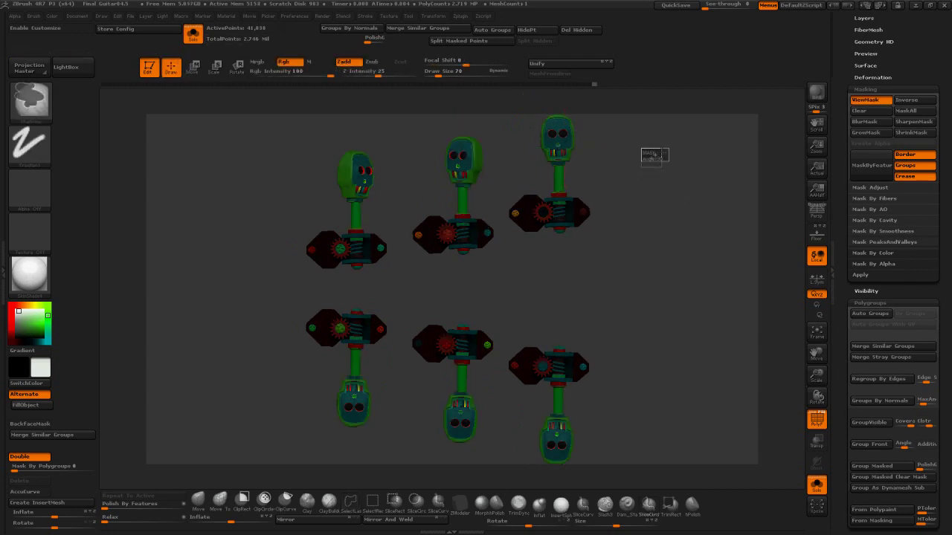
left_click_drag(641, 147, 664, 160, "ctrl")
left_click_drag(585, 144, 563, 98, "ctrl+shift")
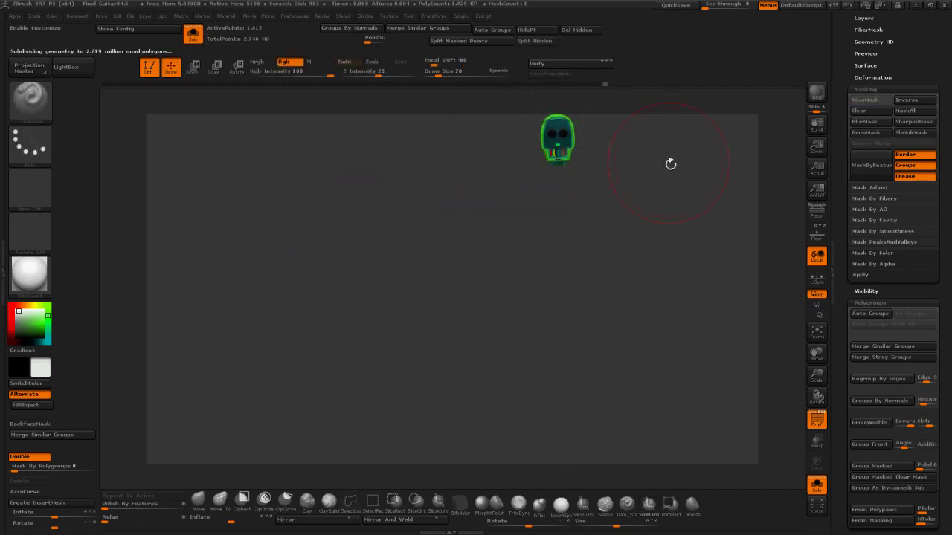
Step: Mask off everything except the upper row's right skull knob, turn it about its shaft and align its position with the shaft
key("ctrl")
left_click(674, 236, "ctrl+shift")
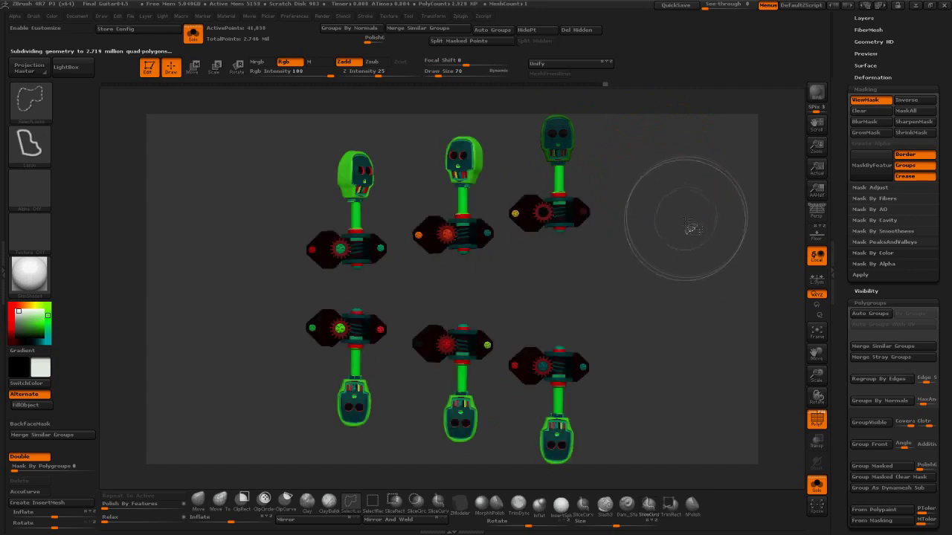
key("r")
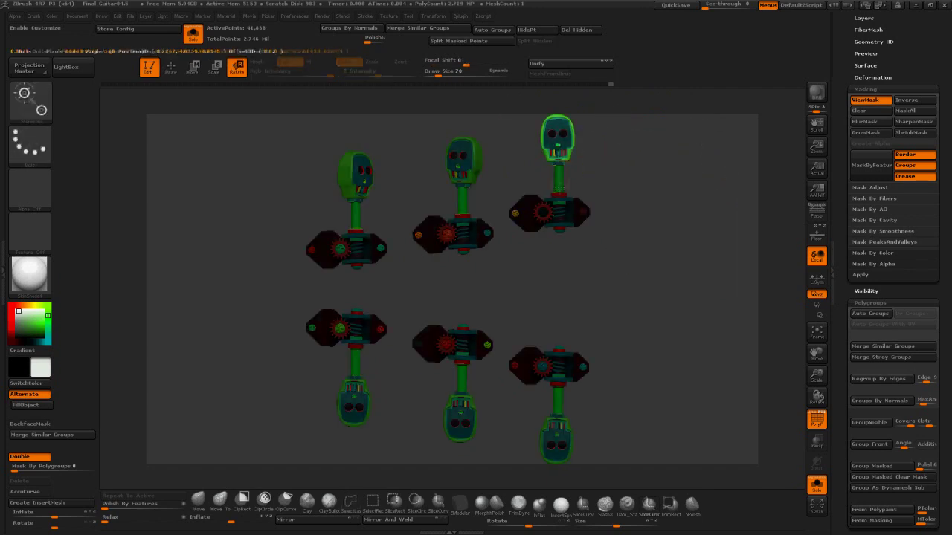
left_click_drag(559, 179, 570, 173)
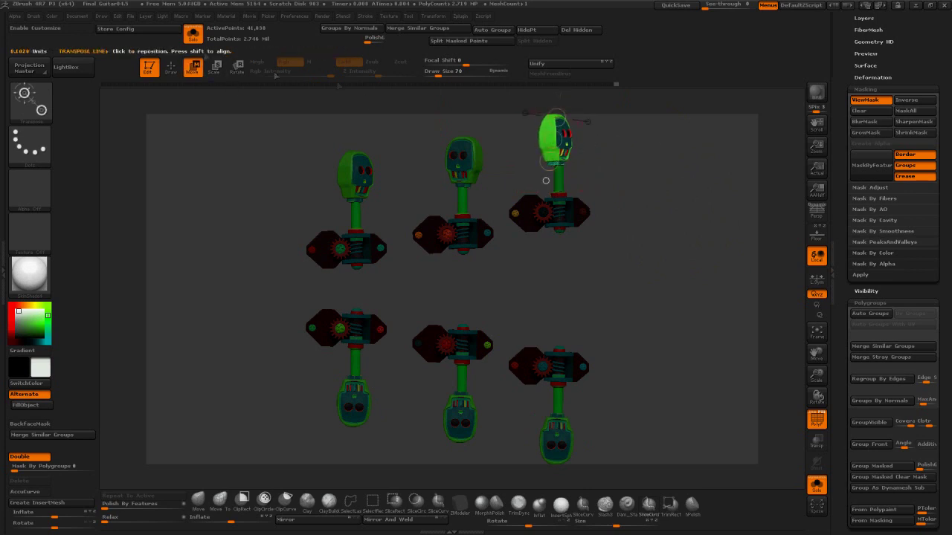
left_click_drag(699, 249, 636, 247, "shift")
left_click_drag(568, 141, 576, 139)
Step: Turn the lower row's right skull knob about its shaft and adjust its position to line up with the shaft
left_click_drag(645, 251, 690, 324)
key("r")
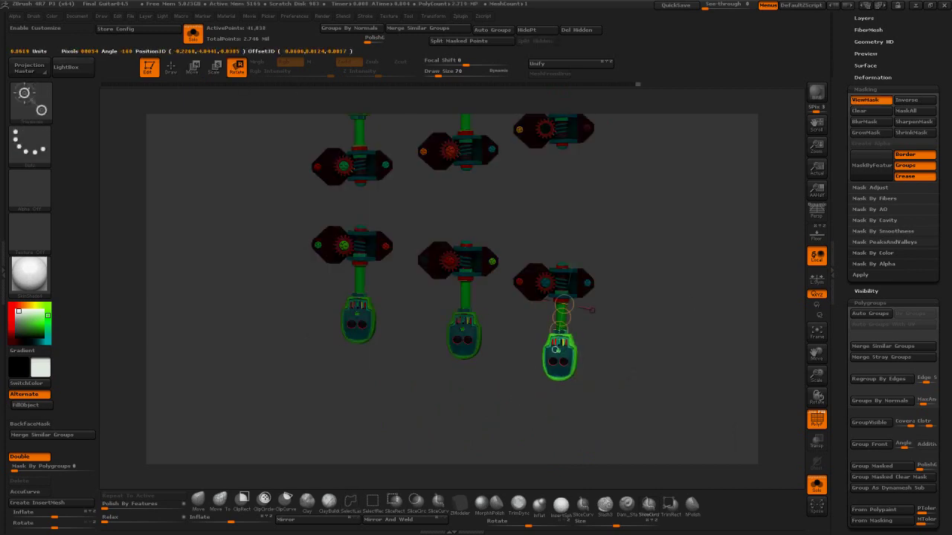
left_click_drag(562, 317, 569, 318)
left_click_drag(662, 312, 658, 371, "alt")
left_click_drag(559, 377, 552, 380)
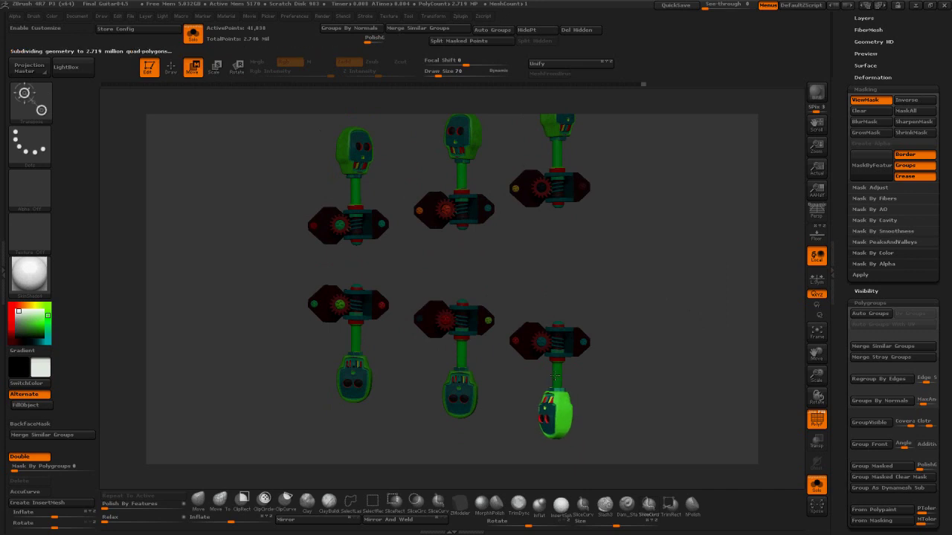
left_click_drag(669, 320, 565, 320)
left_click_drag(563, 379, 558, 379)
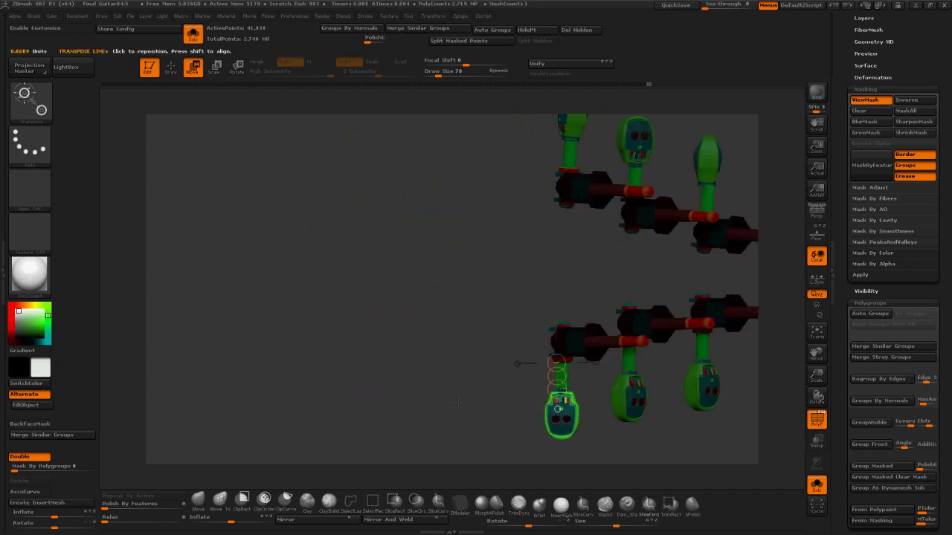
left_click_drag(458, 403, 595, 363)
Step: Isolate the lower row's middle skull knob, mask off all other parts, and turn the knob slightly about its shaft
key("ctrl+h")
mouse_move(482, 434)
left_mouse_down("ctrl+shift")
mouse_move(480, 393)
mouse_move(435, 425)
left_mouse_up("ctrl+shift")
key("ctrl+shift+a")
left_click(663, 344, "ctrl")
left_click(655, 333, "ctrl+shift")
left_click(639, 311, "ctrl")
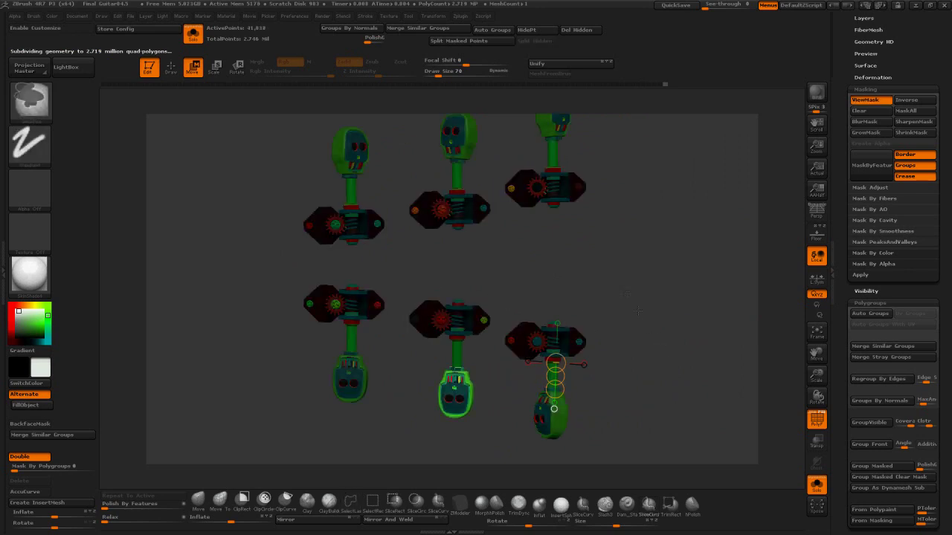
key("r")
mouse_move(459, 341)
left_mouse_down()
mouse_move(458, 369)
mouse_move(476, 357)
left_mouse_up()
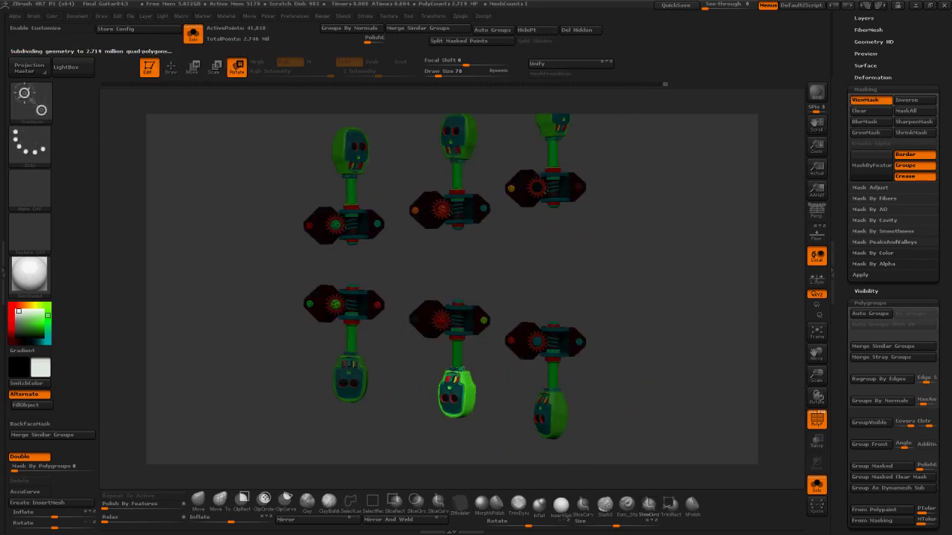
Step: Isolate and mask the lower row's left skull knob, show all pegs, and invert the mask so only that knob is editable
key("ctrl+h")
mouse_move(284, 339)
left_mouse_down("ctrl+shift")
mouse_move(322, 417)
mouse_move(339, 402)
left_mouse_up("ctrl+shift")
key("ctrl+shift+a")
left_click(312, 420, "ctrl")
left_click(312, 420, "ctrl+shift")
left_click(312, 416, "ctrl")
Step: Turn the lower row's left skull knob about its shaft and undo the last adjustment
mouse_move(356, 327)
left_mouse_down()
mouse_move(356, 353)
mouse_move(365, 304)
left_mouse_up()
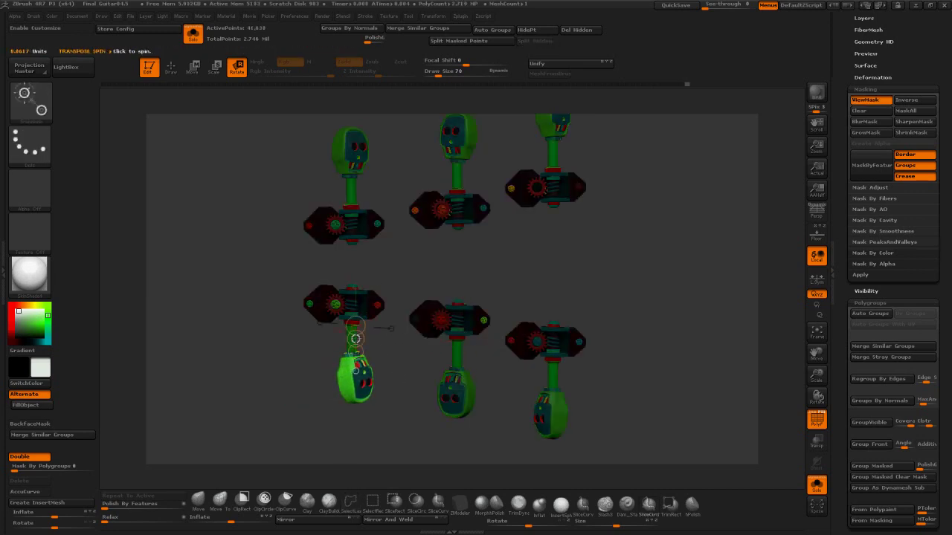
left_click_drag(356, 339, 334, 328)
key("ctrl+z")
key("w")
left_click_drag(313, 417, 245, 417)
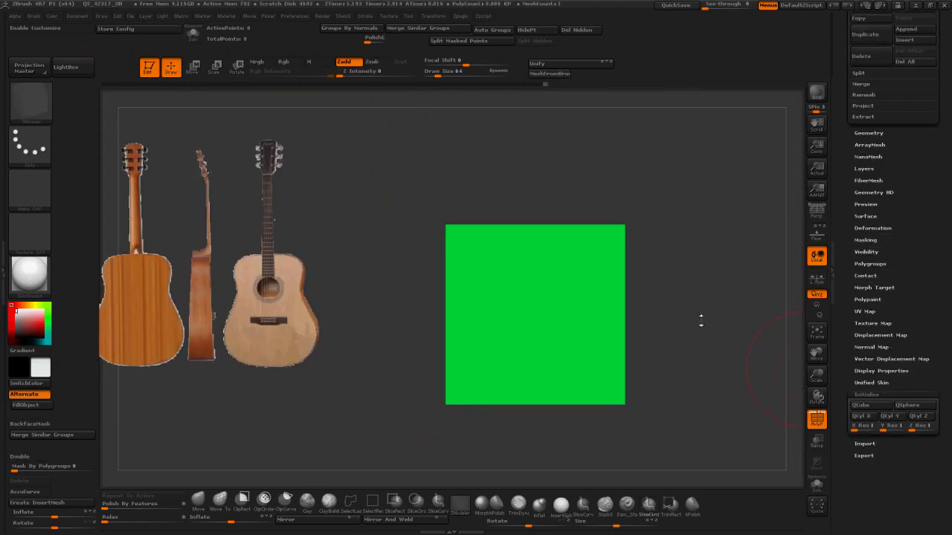
Step: Insert a single edge loop across the cube's top and QMesh one side away to leave a narrower block
left_click_drag(701, 325, 749, 331)
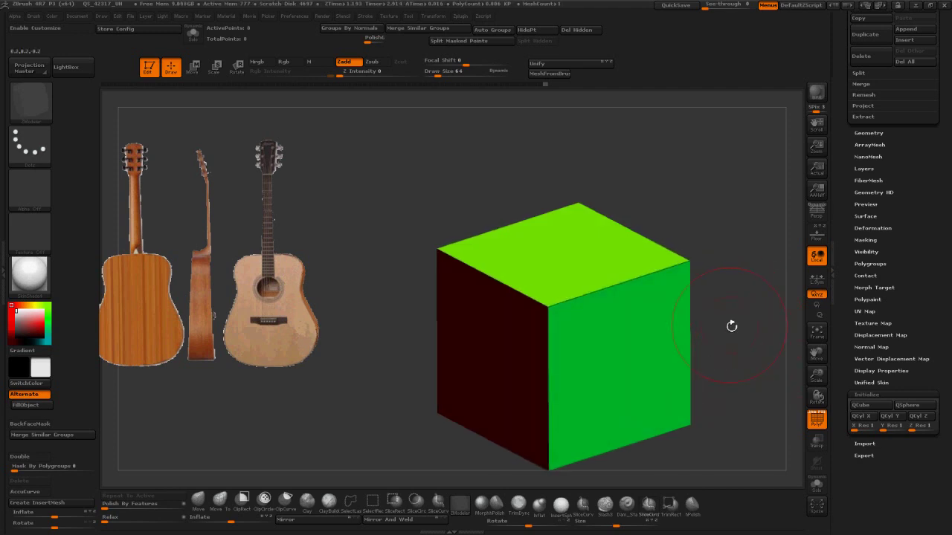
left_click_drag(732, 325, 732, 246)
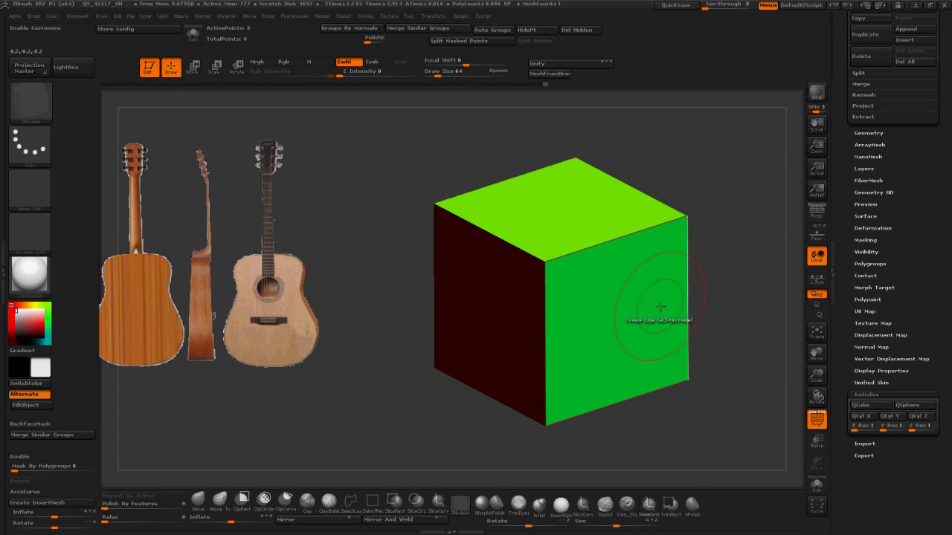
left_click_drag(699, 305, 733, 295)
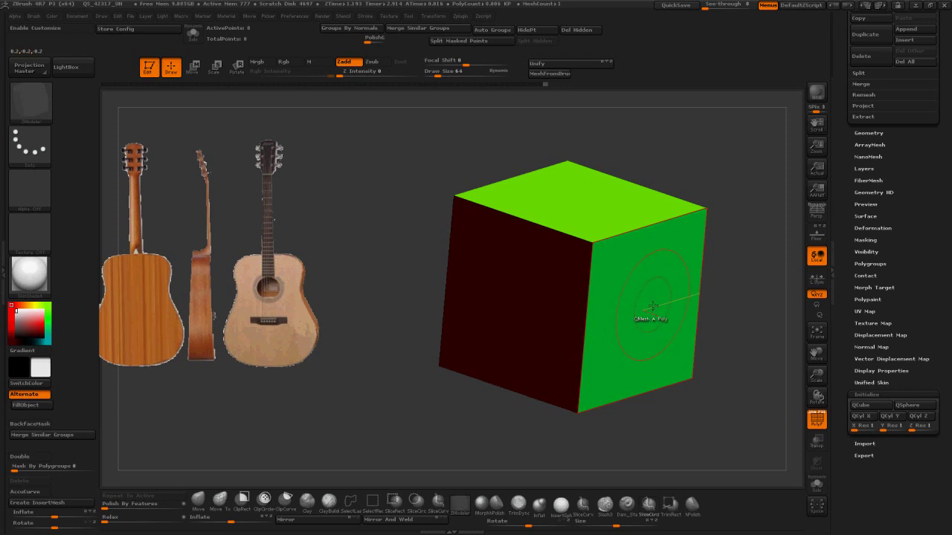
key("space")
left_click(510, 238)
left_click(535, 223)
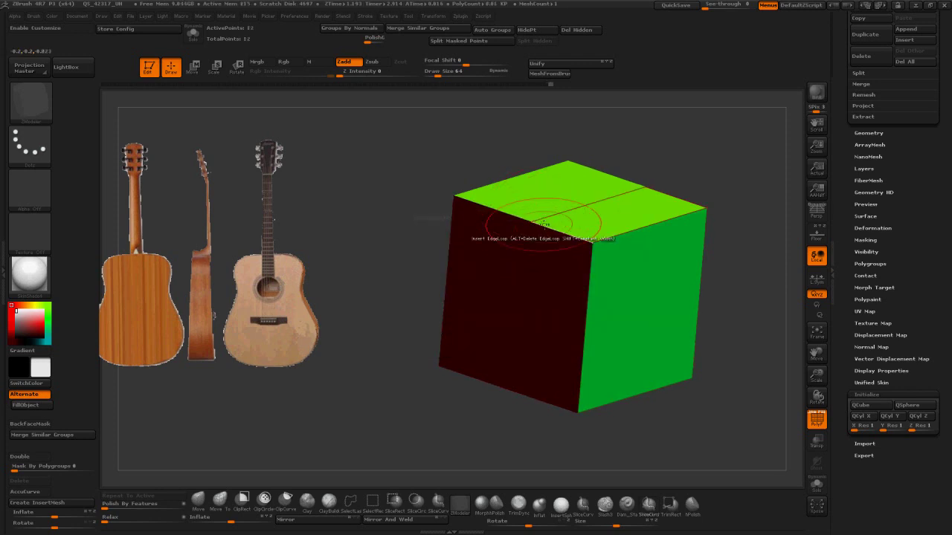
left_click(617, 279)
left_click_drag(689, 229, 692, 254)
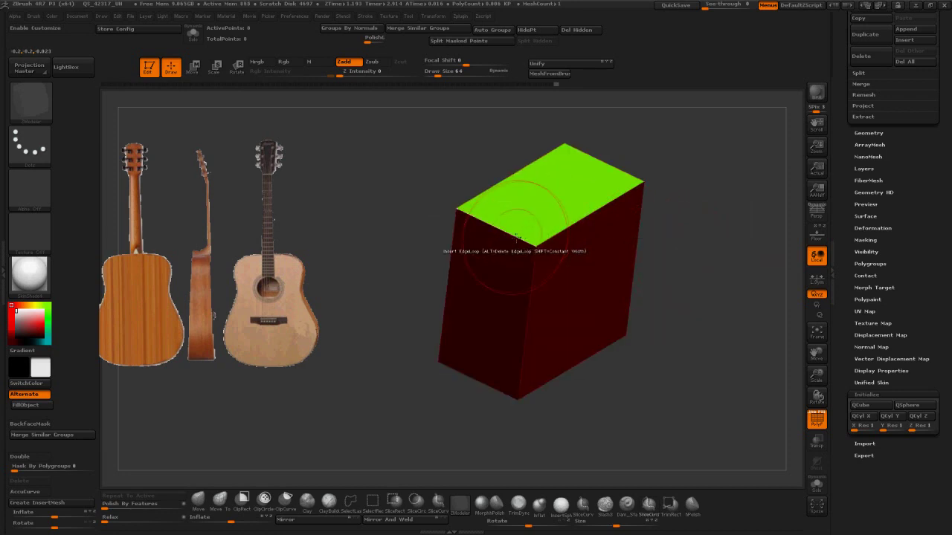
left_click_drag(727, 289, 690, 242)
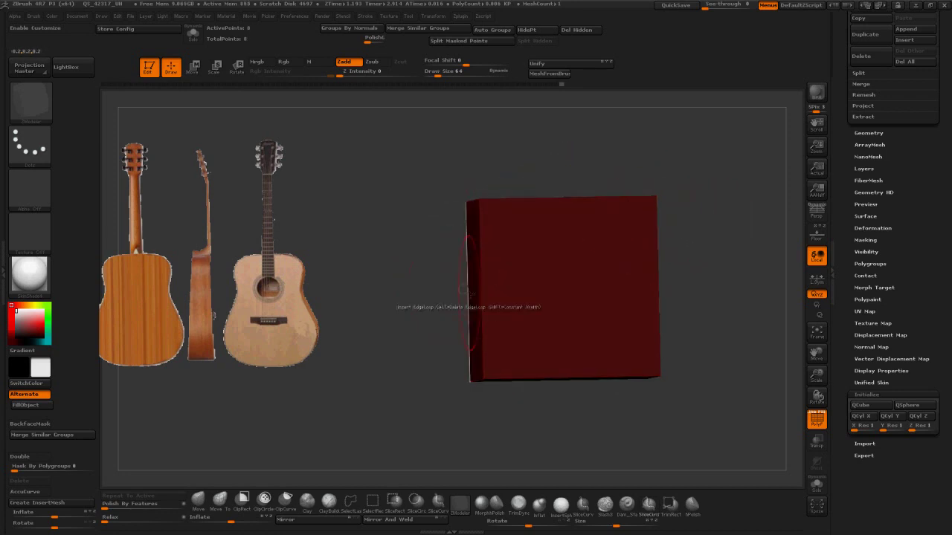
Step: Lengthen the narrow block by pulling both of its end faces outward with QMesh
left_click_drag(468, 293, 346, 296)
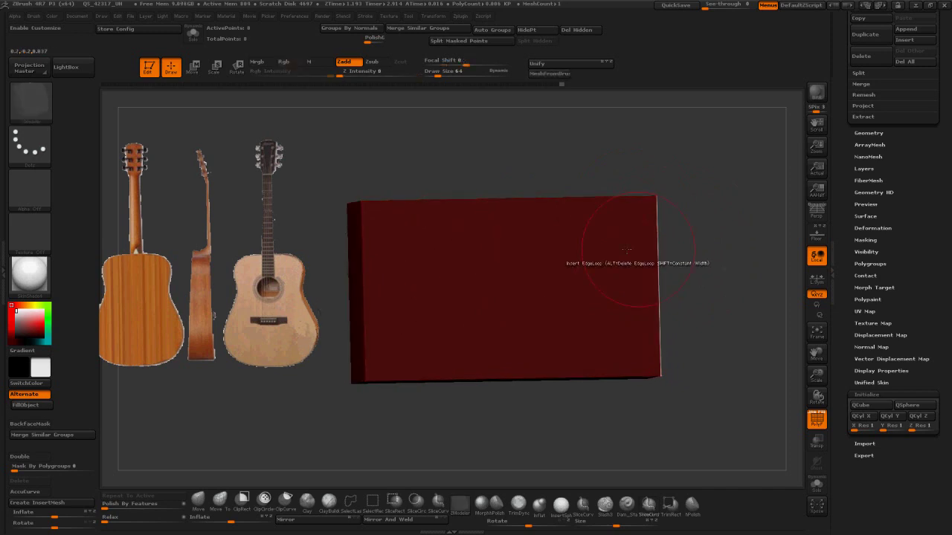
left_click_drag(773, 364, 734, 320, "alt")
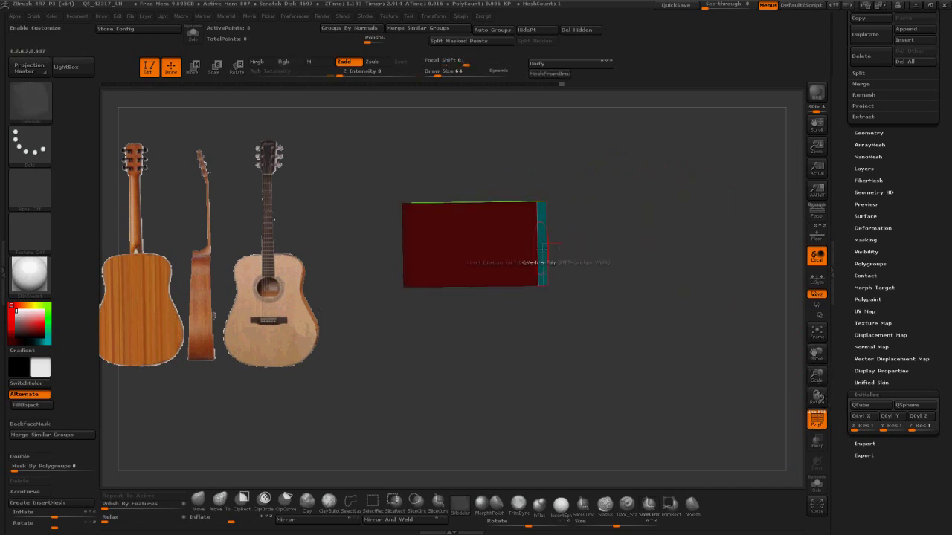
left_click_drag(543, 262, 604, 252)
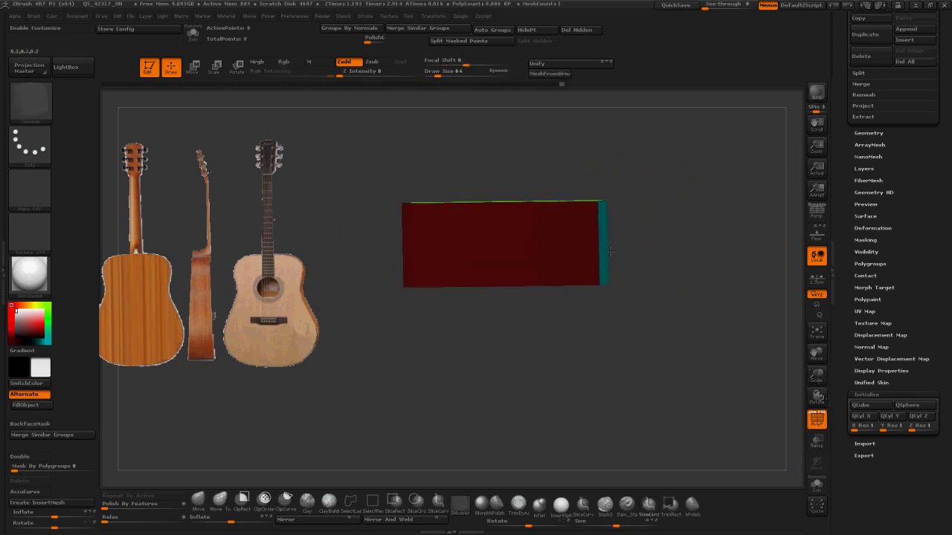
Step: With the ZModeler brush, QMesh an additional end section out of each end of the block
key("shift")
key("b")
key("z")
key("m")
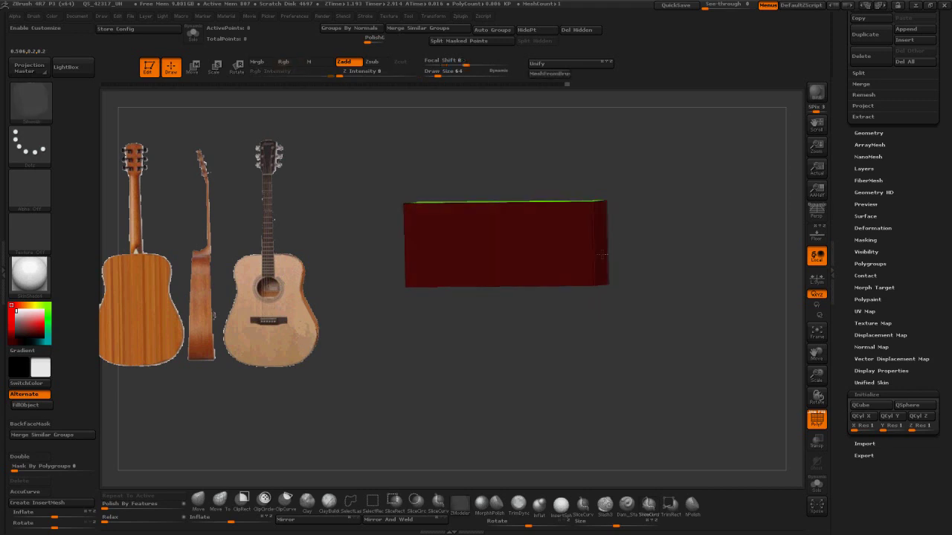
left_click_drag(606, 253, 693, 254)
left_click_drag(592, 305, 632, 306)
left_click_drag(464, 260, 371, 260)
Step: Pull the middle section's faces outward so it stands proud of both end sections
left_click_drag(585, 328, 629, 350)
left_click_drag(528, 298, 517, 297)
left_click(675, 277)
left_click_drag(640, 343, 547, 314)
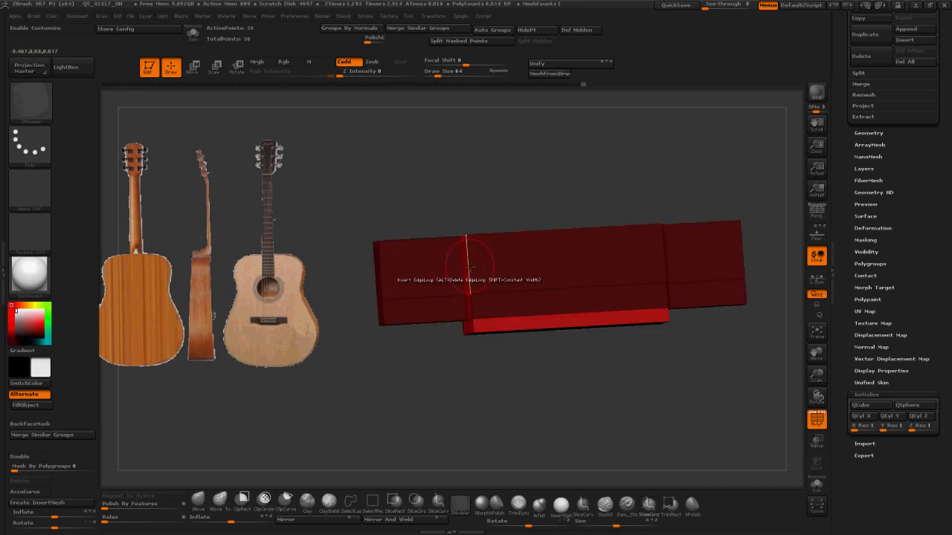
Step: Insert a lengthwise edge loop along the stepped block and slide its individual edges with the Slide action and Edge target to slant it
key("space")
left_click(758, 266)
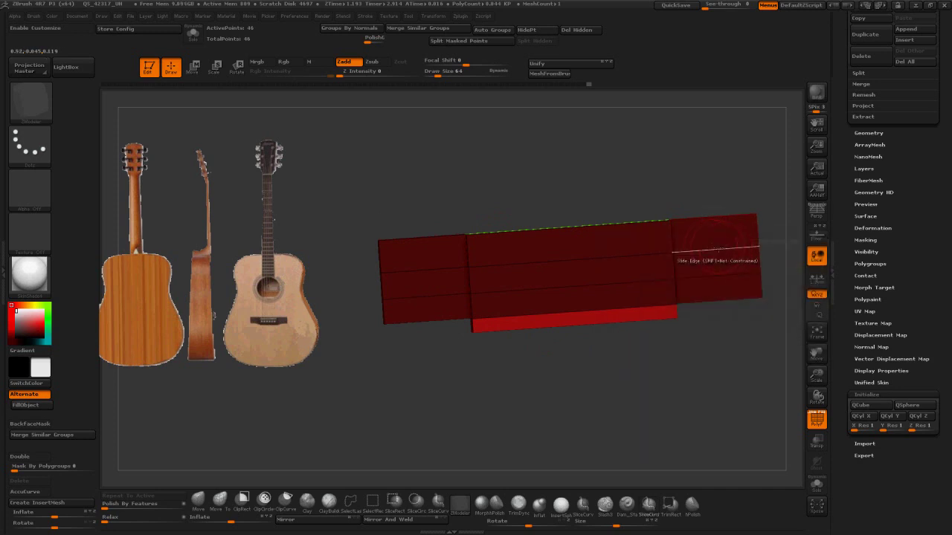
key("space")
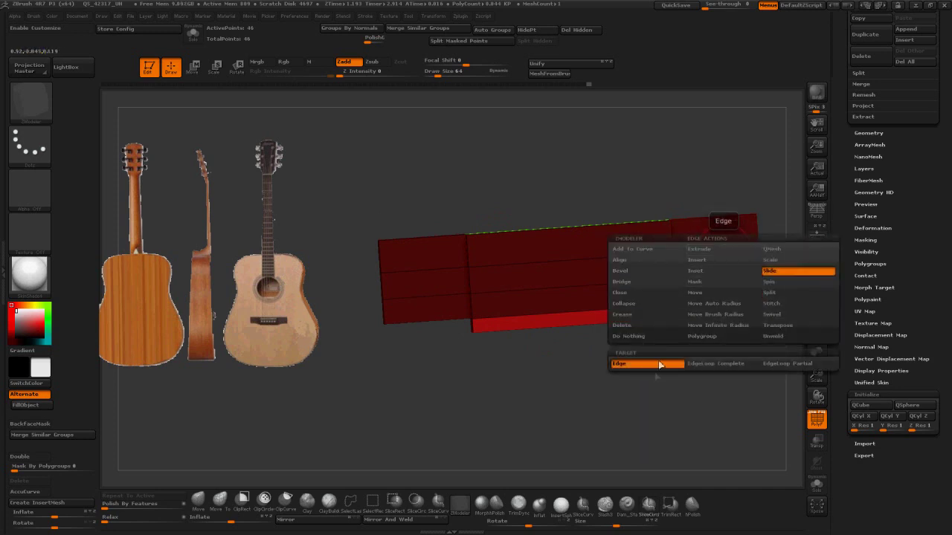
left_click(660, 365)
left_click_drag(711, 199, 699, 190)
key("ctrl+z")
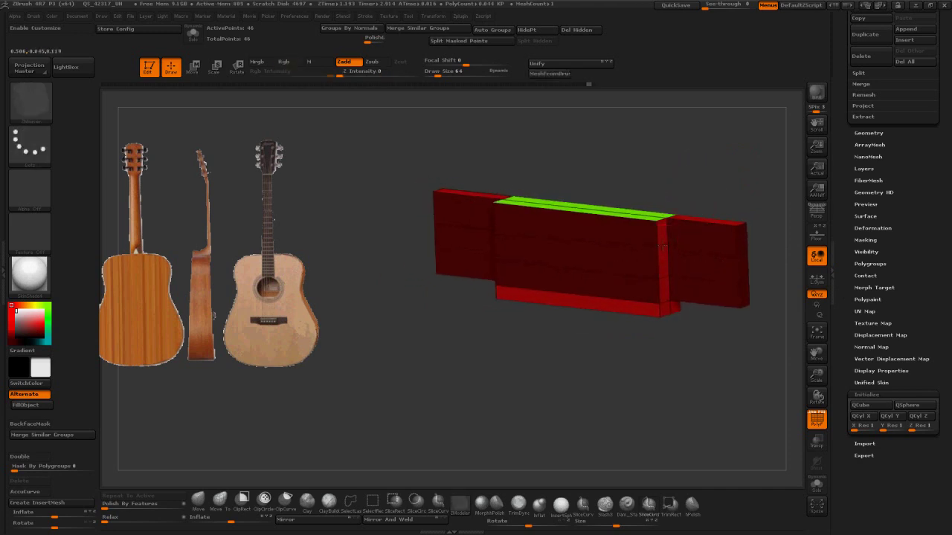
left_click_drag(691, 179, 716, 156)
Step: Insert another lengthwise edge loop beside the slanted one and extrude the strip between them into a narrow ledge along the middle section
key("space")
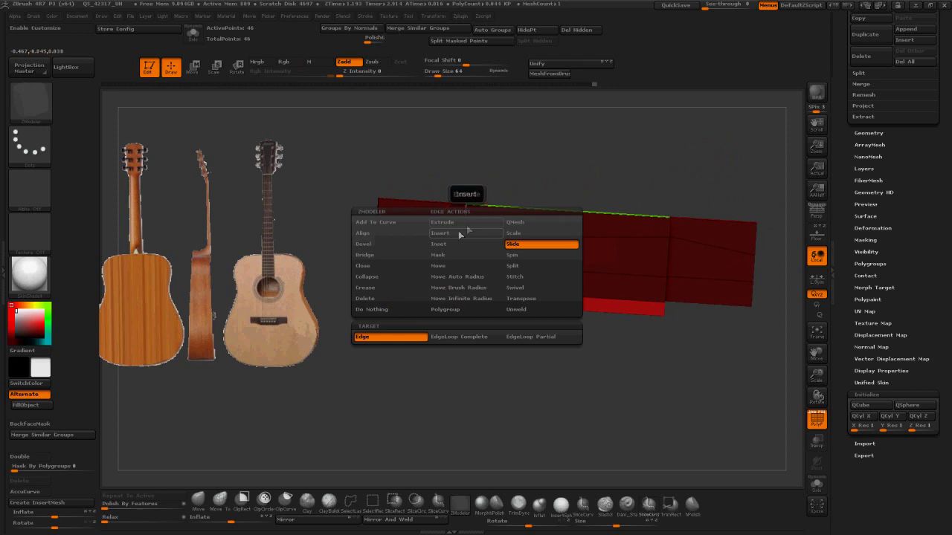
left_click(451, 236)
left_click(448, 234)
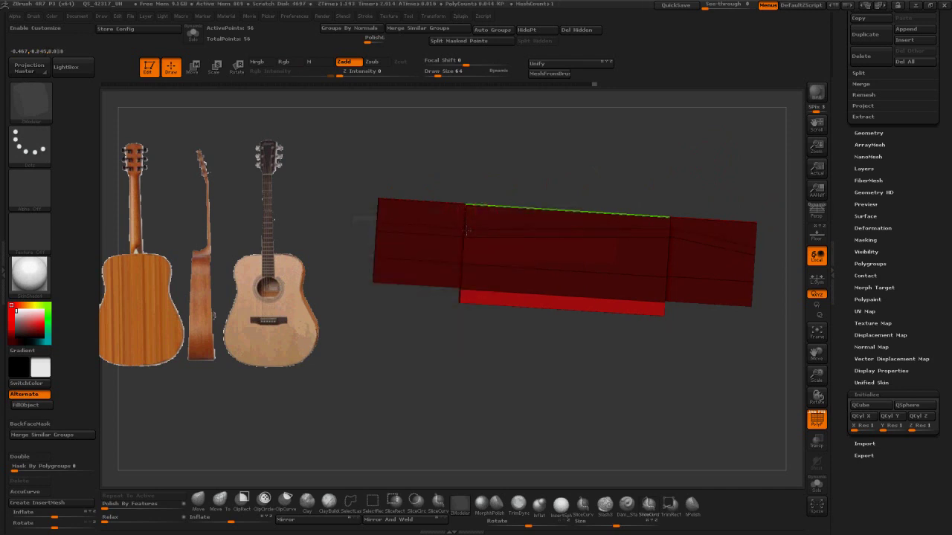
left_click_drag(596, 157, 510, 255)
key("space")
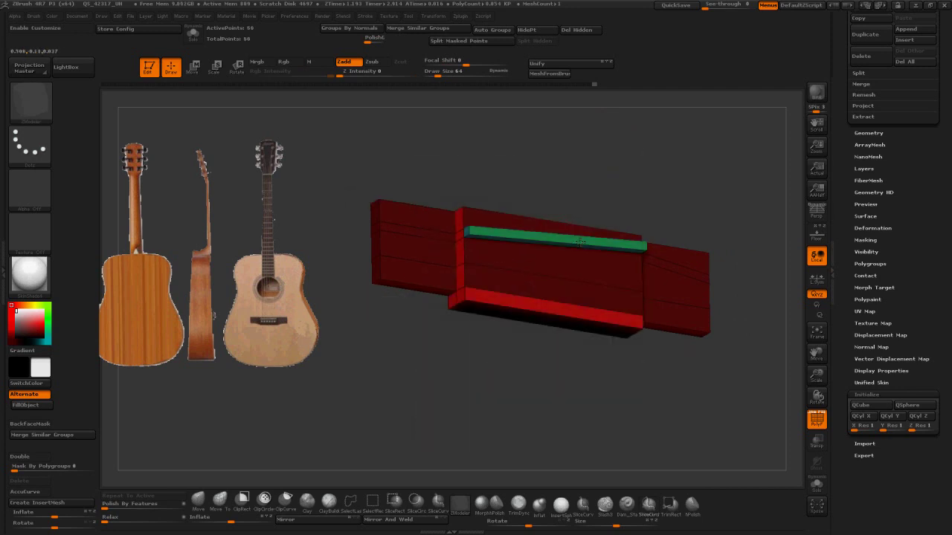
right_click_drag(584, 241, 534, 299)
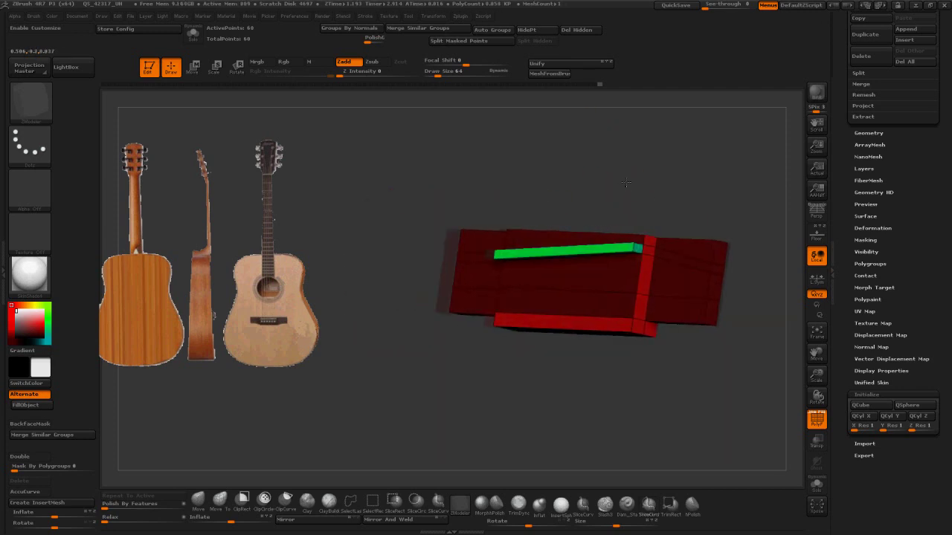
Step: Insert an edge loop across each of the block's two end sections
left_click(682, 299)
right_click_drag(651, 191, 703, 199)
left_click(381, 282)
right_click_drag(364, 341, 408, 345)
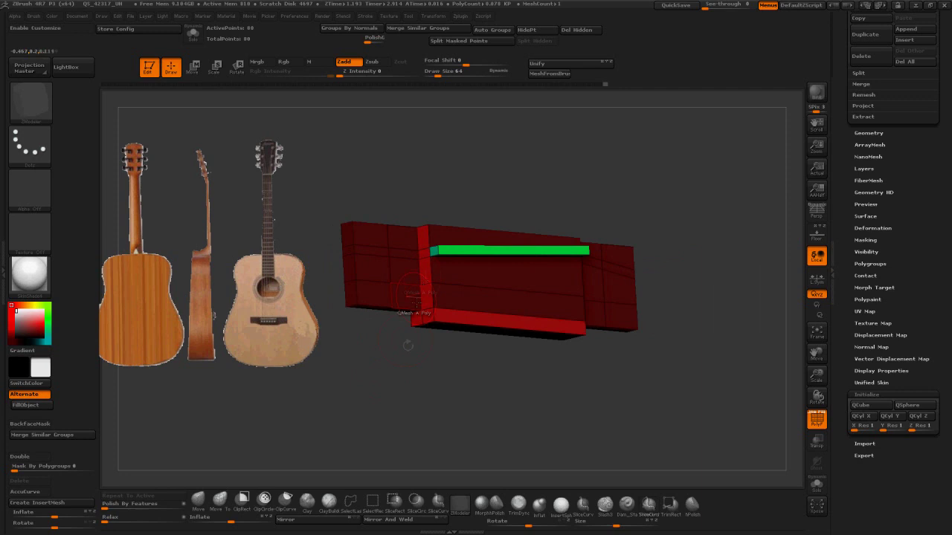
Step: Delete the surplus edge loops at both ends of the middle section and preview the shape with dynamic subdivision
left_click(420, 277, "alt")
right_click_drag(520, 351, 459, 349)
left_click(586, 280, "alt")
right_click_drag(598, 346, 601, 368)
key("d")
key("shift+d")
Step: Insert multiple evenly spaced edge loops across the middle section using Specified Resolution and Alternate Polygroup
key("space")
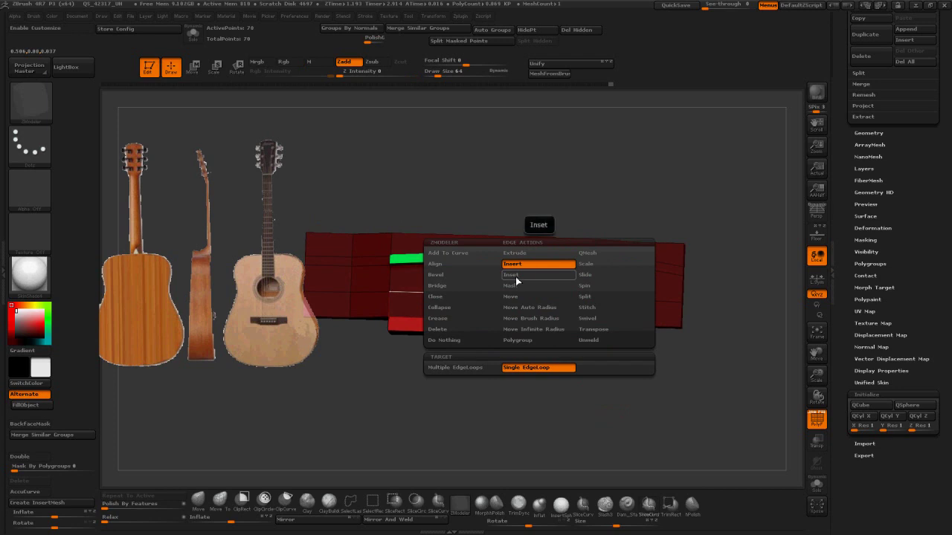
left_click(455, 368)
left_click(551, 394)
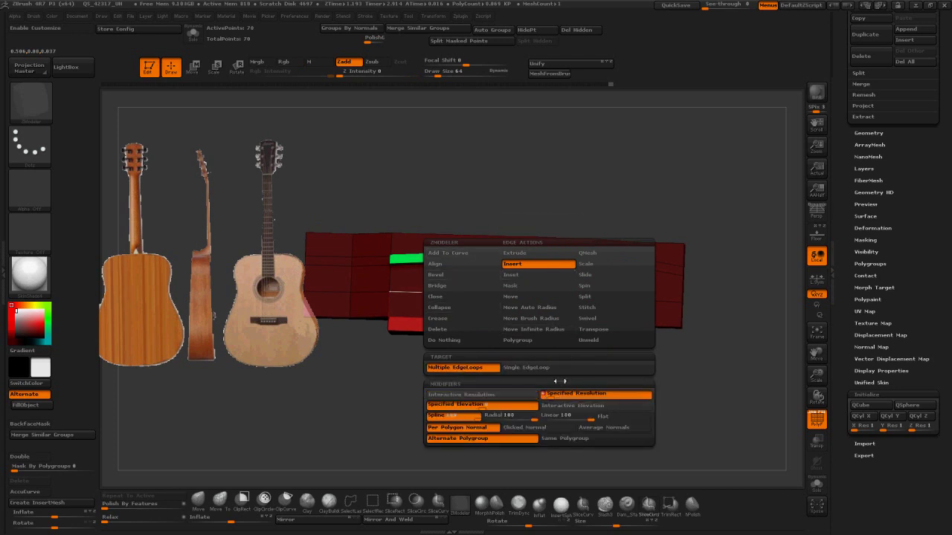
left_click(479, 298)
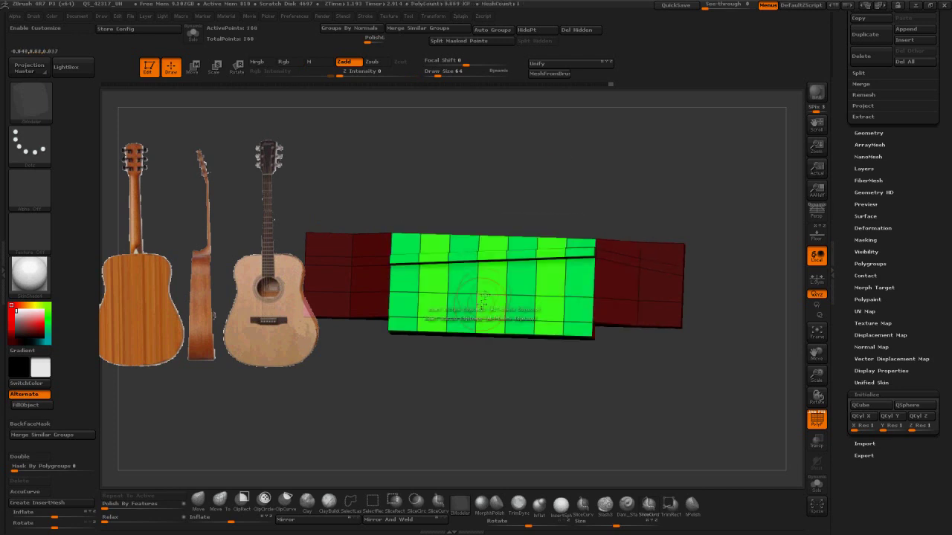
Step: Assign the slanted ledge's front strip its own polygroup using the Polygroup action on a Polyloop target
left_click_drag(478, 420, 690, 224)
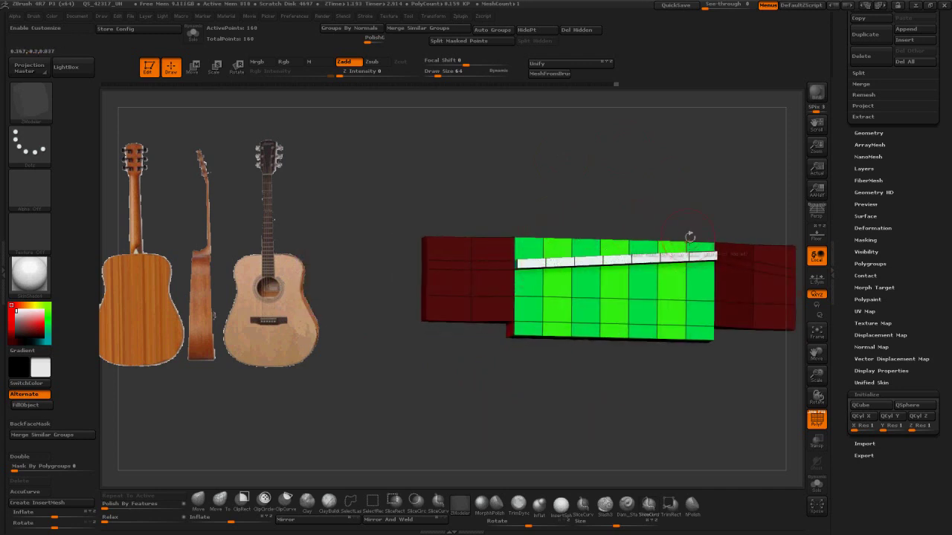
key("space")
left_click(629, 243)
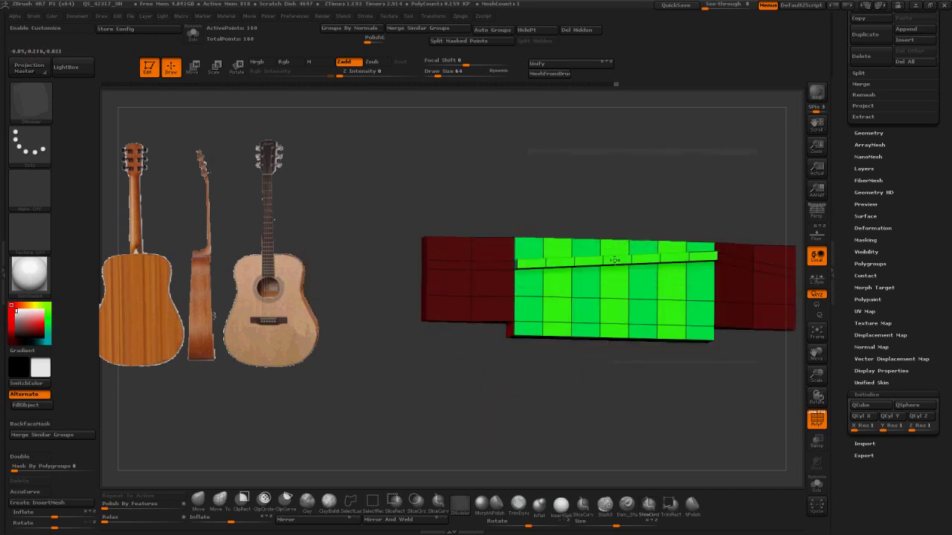
right_click_drag(615, 260, 597, 280)
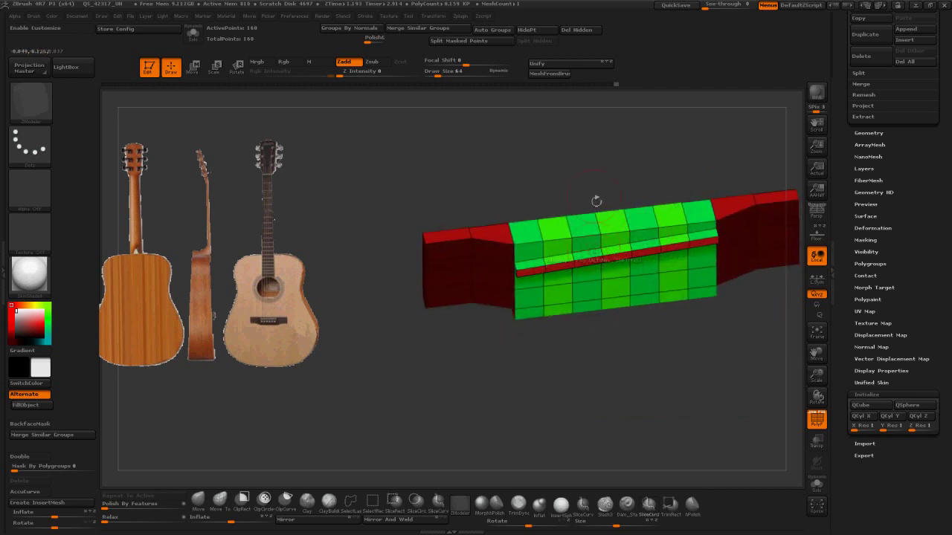
right_click_drag(596, 202, 593, 278)
key("space")
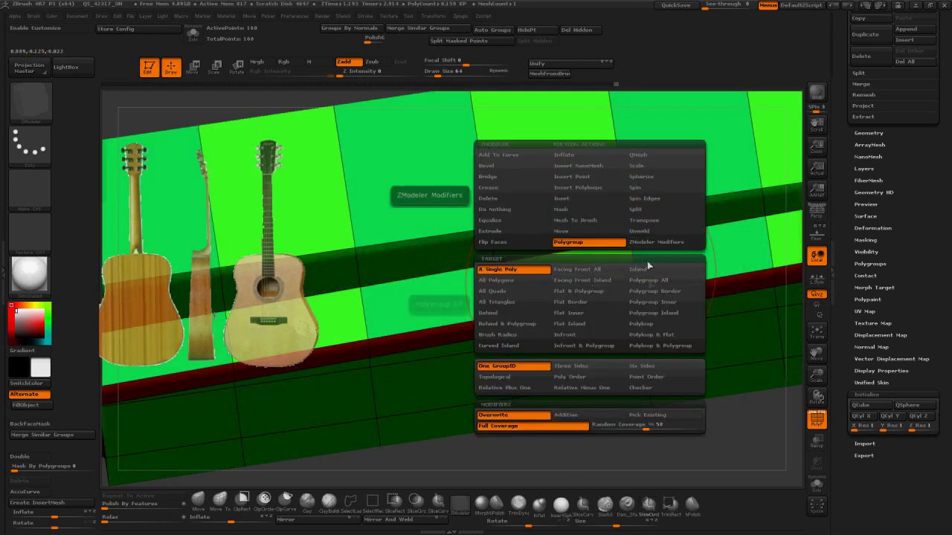
left_click(644, 323)
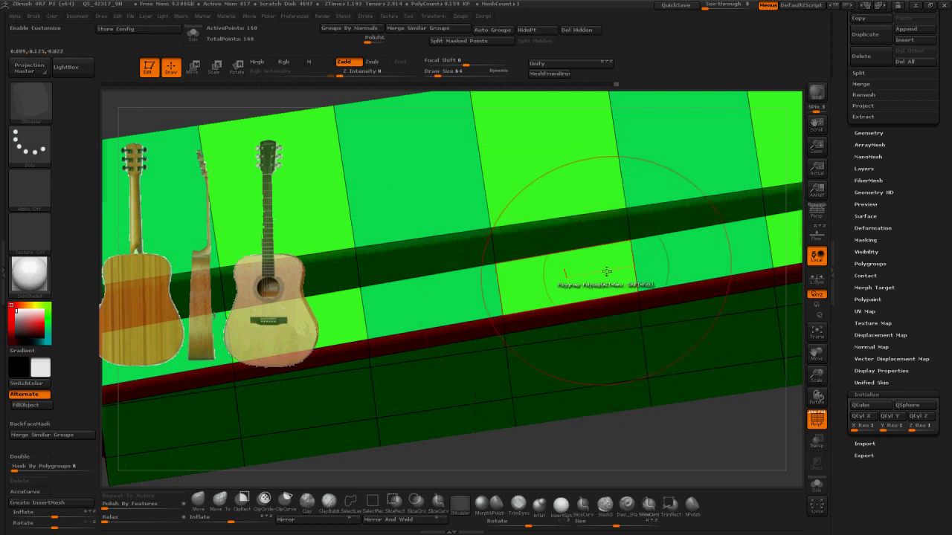
left_click(606, 272)
Step: Split six points along the middle section's central row into a row of octagons, using the Split point action with Triangulate Center
right_click_drag(632, 265, 498, 267)
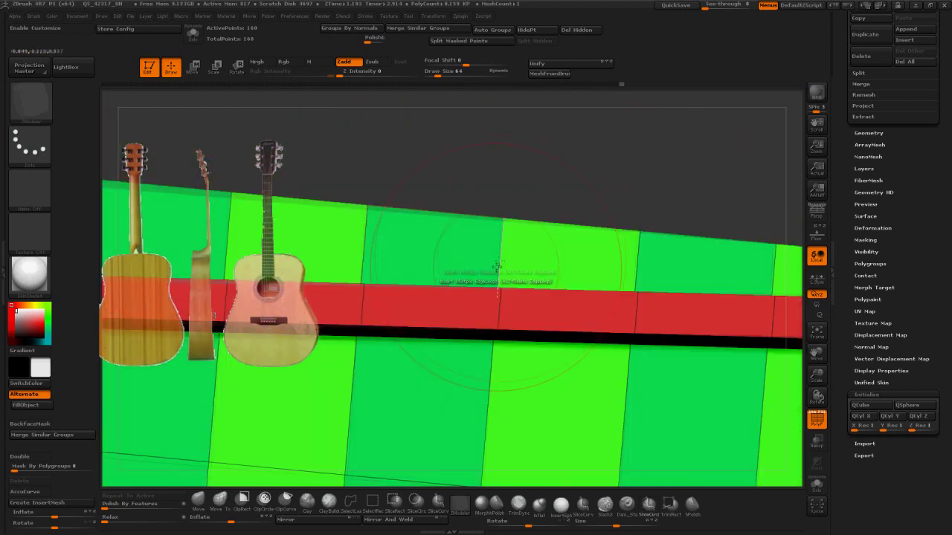
key("f")
right_click_drag(763, 275, 632, 297)
key("space")
left_click(615, 306)
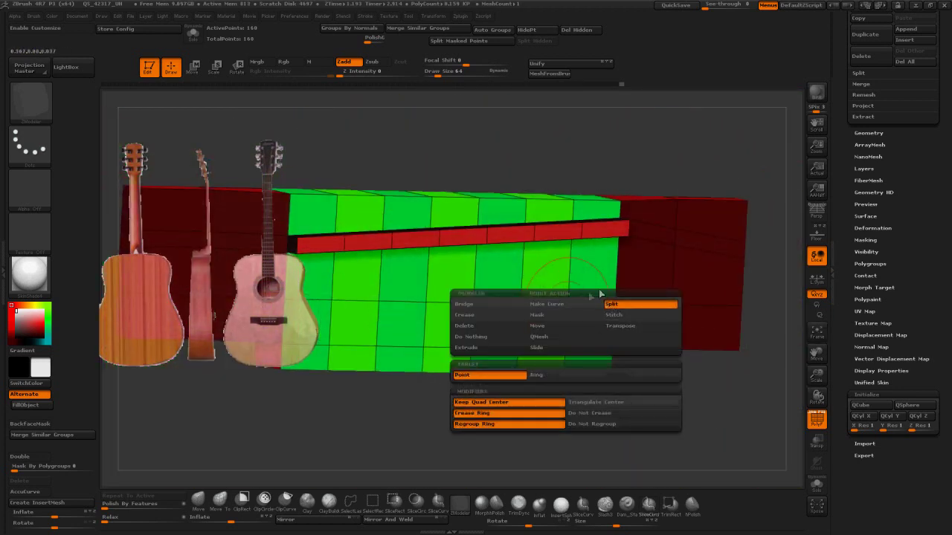
left_click(588, 404)
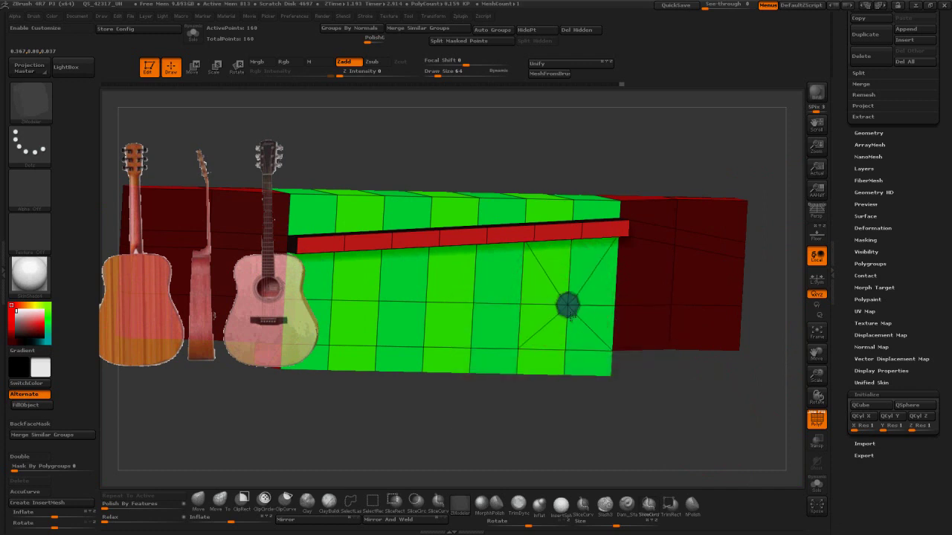
left_click(521, 303)
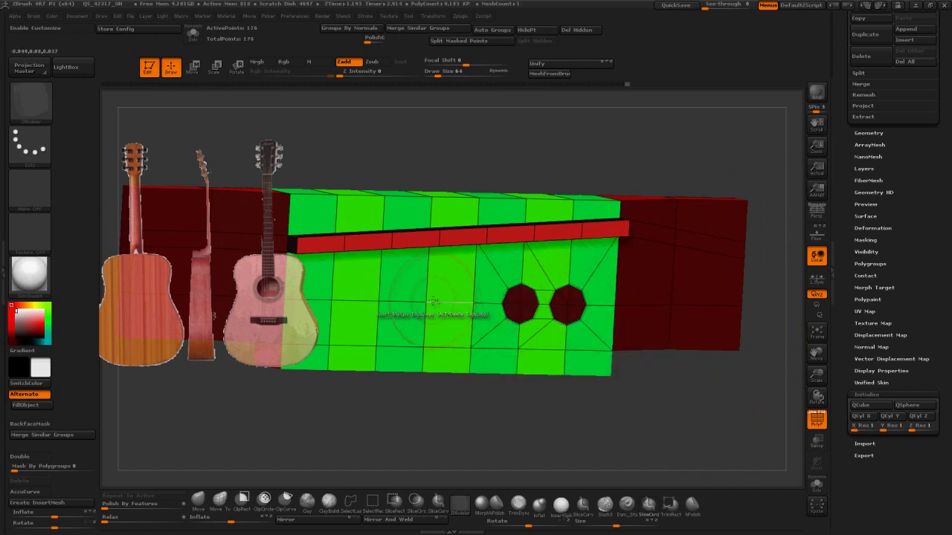
left_click(473, 303)
left_click(426, 304)
left_click(379, 303)
left_click(330, 303)
Step: Extrude the six octagons together into short cylinders using QMesh with the Polygroup All target
right_click_drag(443, 275, 441, 255)
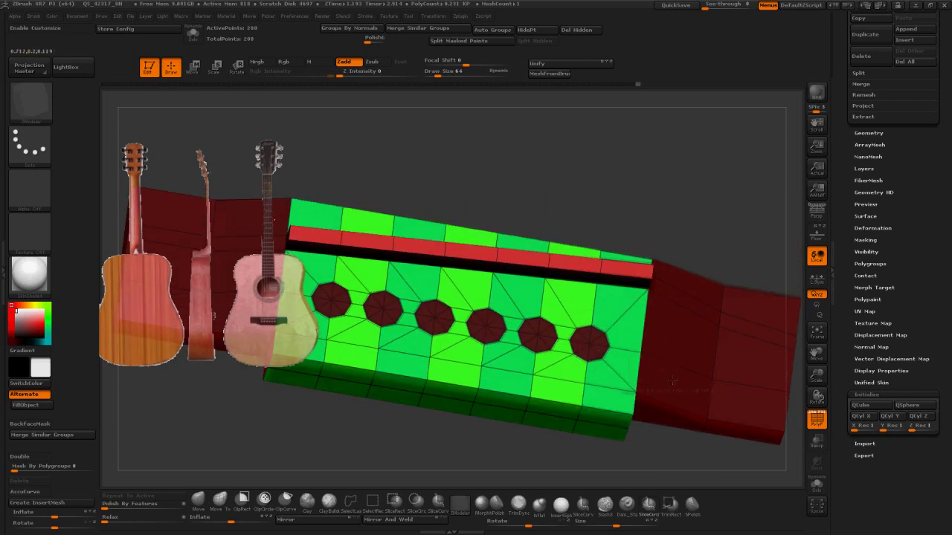
key("space")
left_click(652, 153)
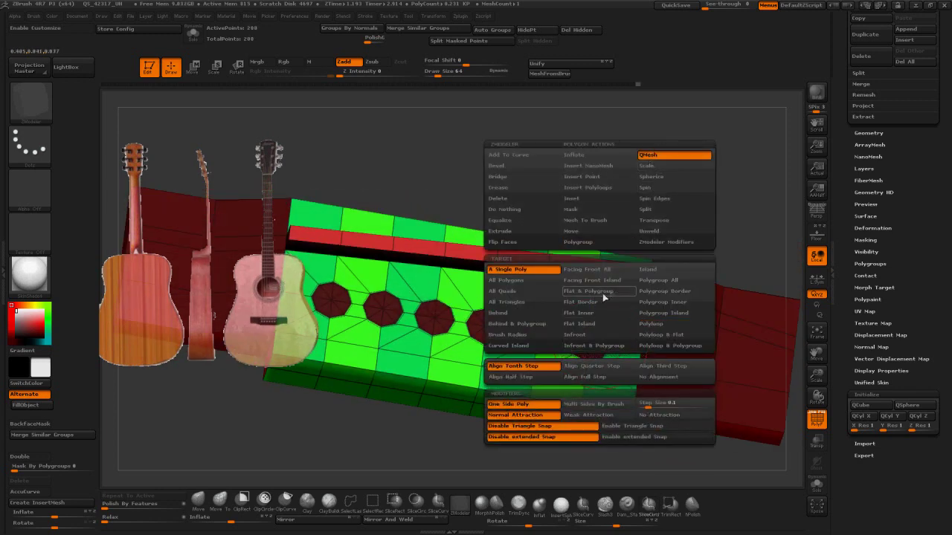
left_click(664, 284)
right_click_drag(549, 452, 547, 420)
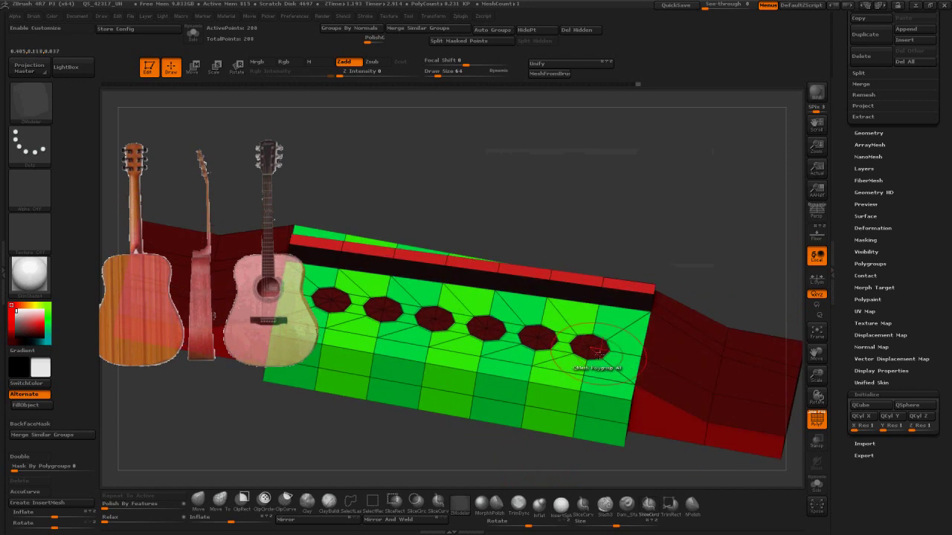
left_click_drag(596, 349, 606, 327)
right_click_drag(606, 326, 622, 304)
left_click_drag(579, 365, 572, 362)
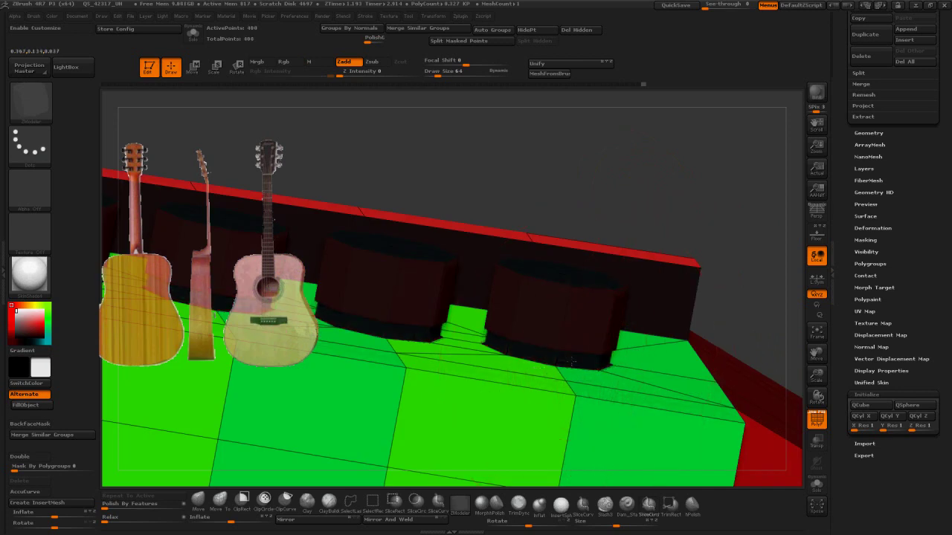
Step: Preview the block with dynamic subdivision and crease the top rim of all six cylinders using Crease with EdgeLoop Complete
key("d")
right_click_drag(599, 195, 614, 220)
key("space")
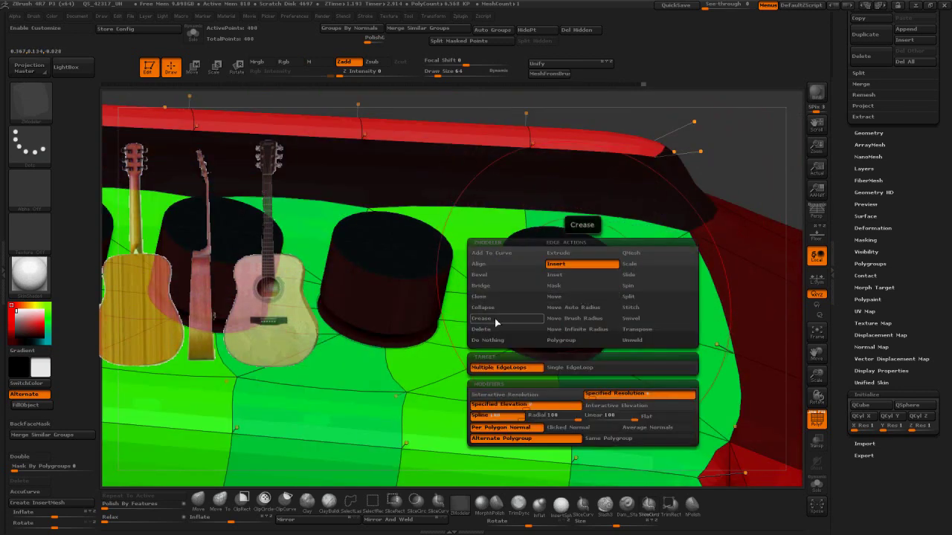
left_click(495, 320)
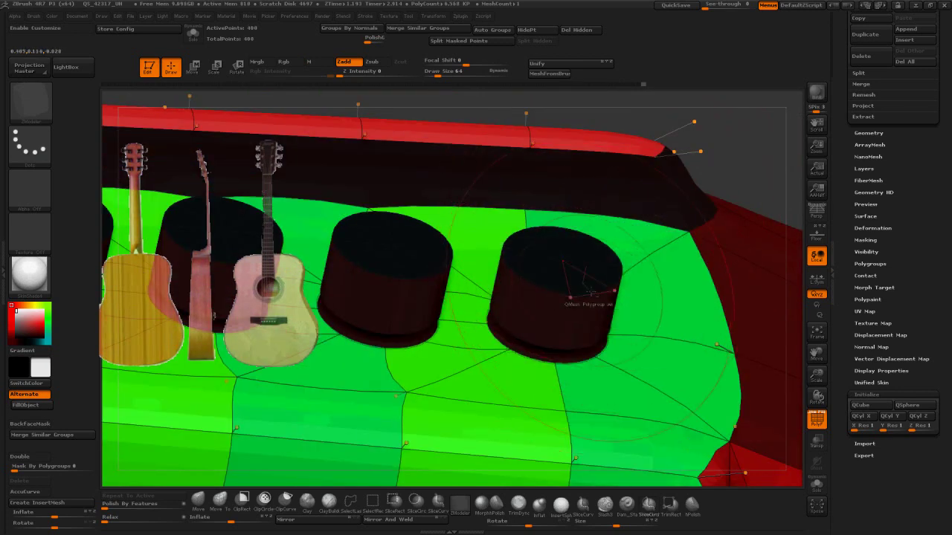
key("space")
left_click(491, 378)
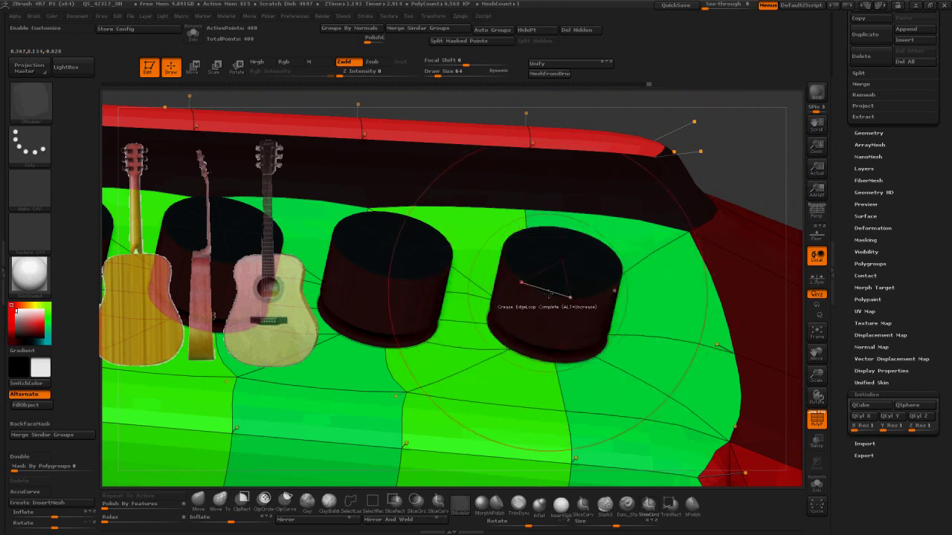
left_click(549, 296)
left_click(383, 280)
left_click(215, 268)
right_click_drag(574, 275, 839, 287, "alt")
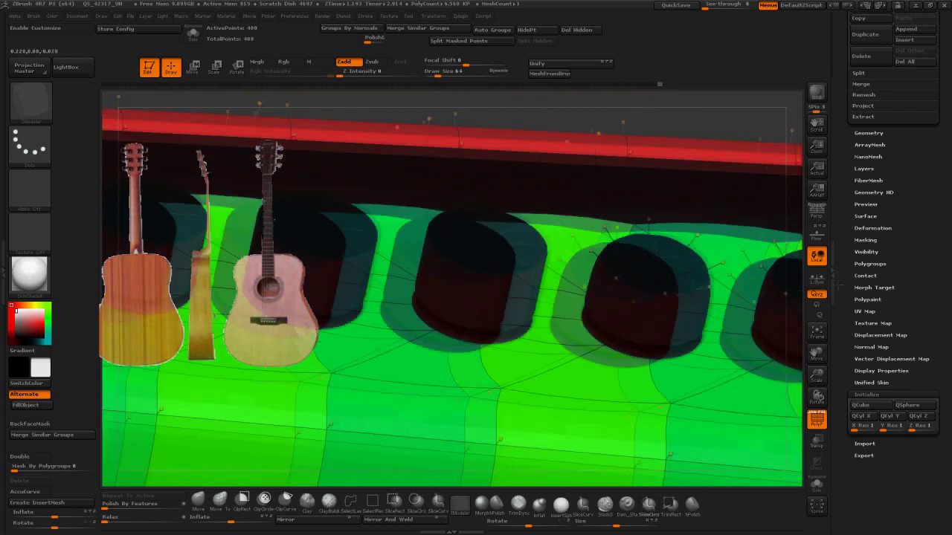
left_click(481, 278)
left_click(320, 266)
left_click(158, 253)
Step: Crease the edge loops around the slanted ledge's front face and base
right_click_drag(178, 253, 589, 285)
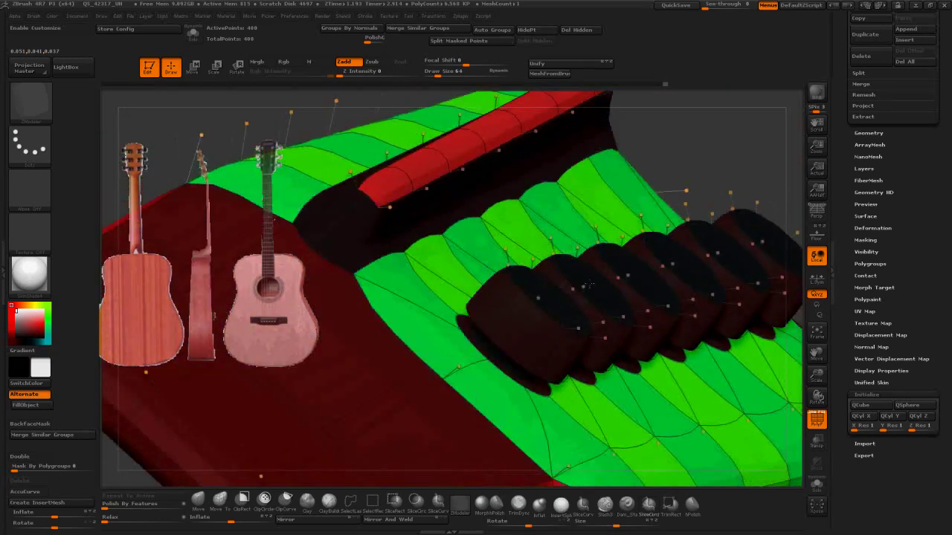
left_click_drag(588, 284, 318, 208)
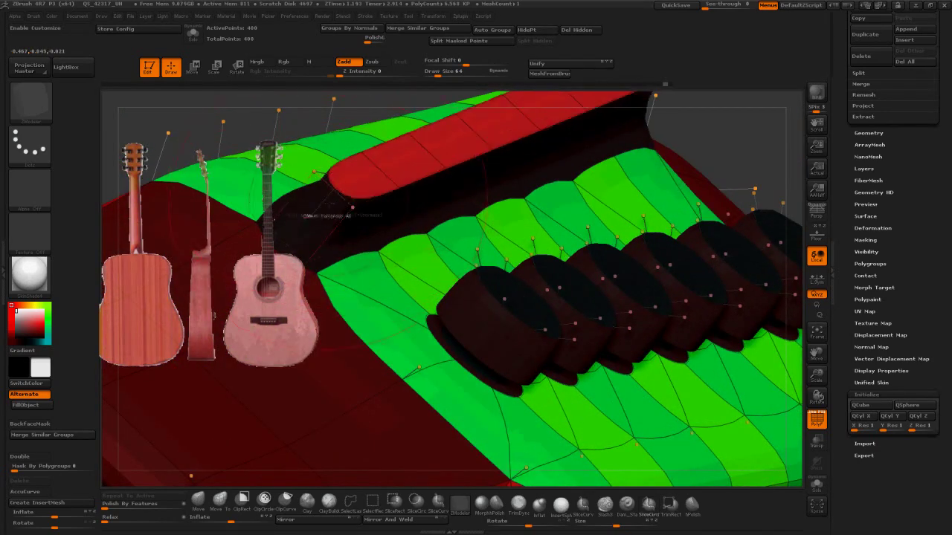
left_click_drag(424, 218, 388, 195)
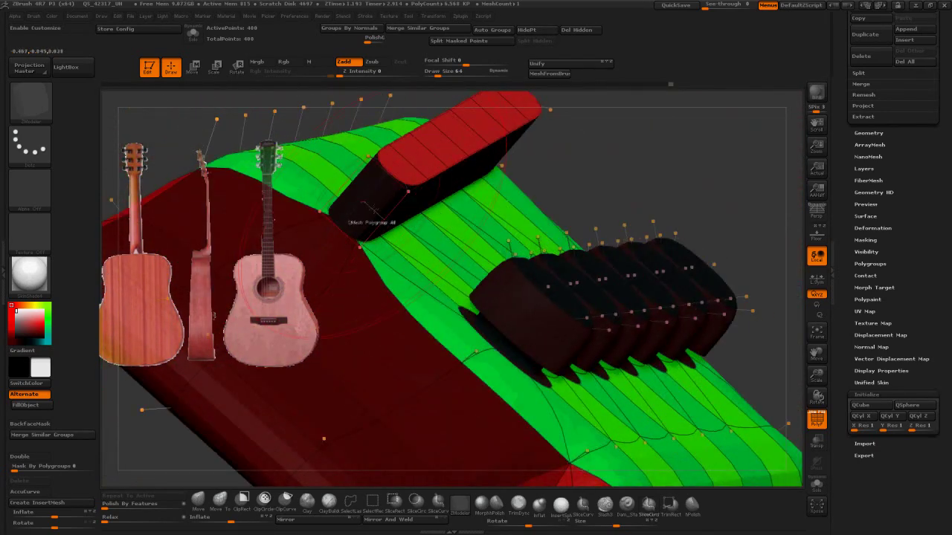
key("ctrl+z")
Step: Crease the edge loop where the middle section meets the end section, and undo the surplus creases
left_click(425, 321)
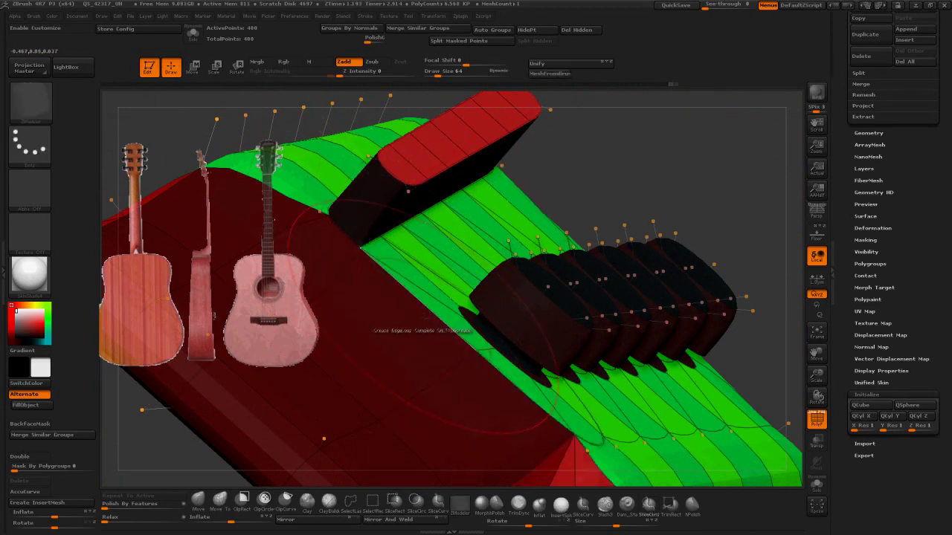
left_click(286, 206)
left_click_drag(743, 327, 621, 183, "alt")
left_click_drag(503, 340, 496, 333)
key("ctrl+z")
key("ctrl+z")
Step: Crease the rounded corner and the long outer edges of the middle section
left_click_drag(714, 416, 324, 437)
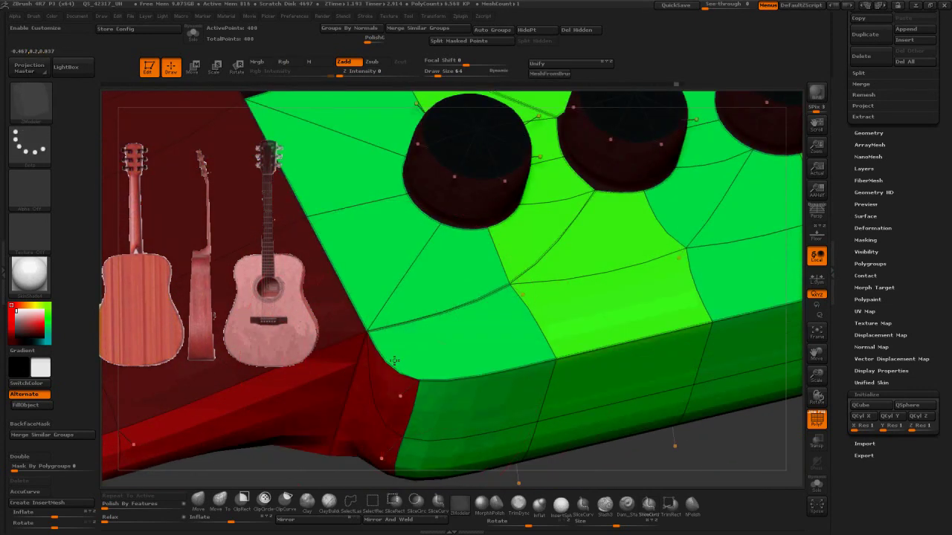
left_click(395, 419)
right_click_drag(376, 386, 480, 446, "alt")
left_click_drag(476, 444, 691, 298)
left_click(821, 337)
left_click_drag(766, 364, 701, 267)
Step: Switch the Crease target to Edge and crease the soft single edges near the middle section's end and the end cylinder
key("space")
left_click(623, 369)
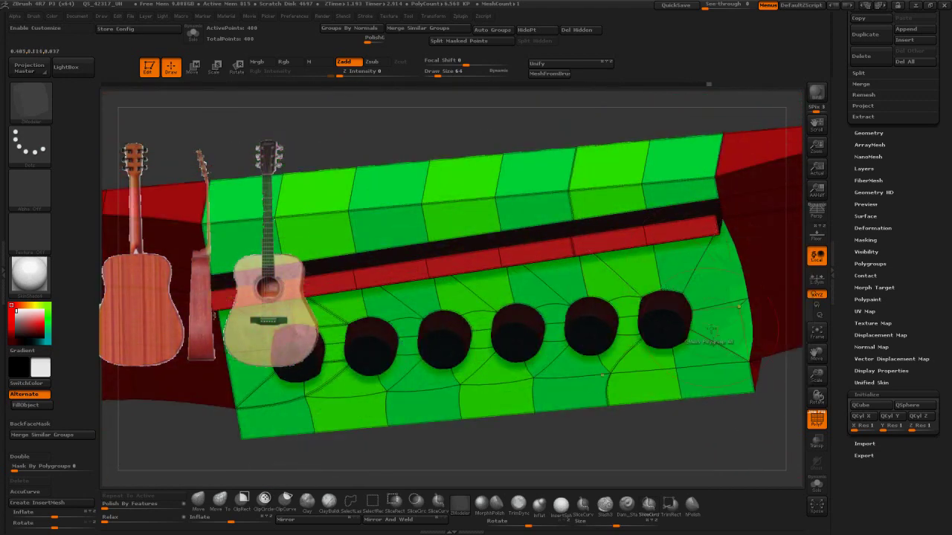
right_click_drag(713, 330, 870, 340, "alt")
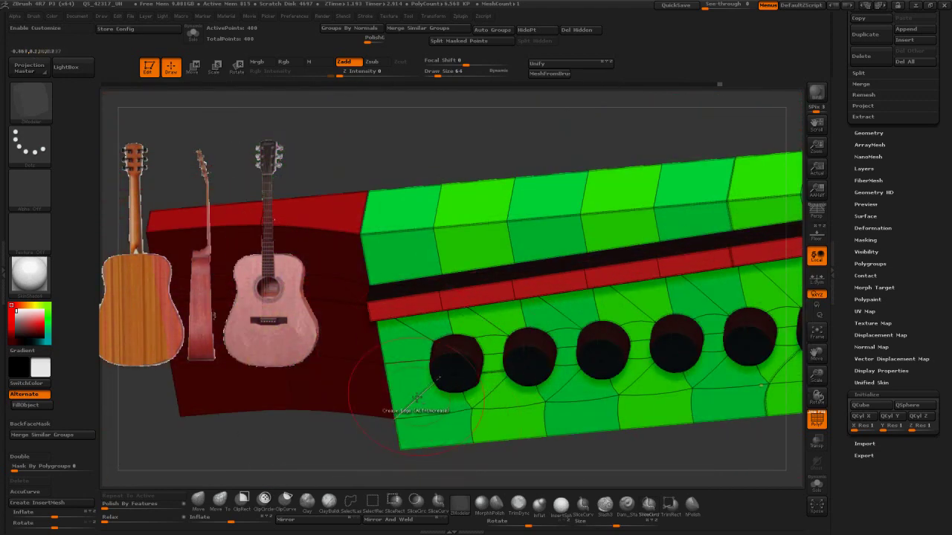
left_click_drag(418, 397, 446, 383)
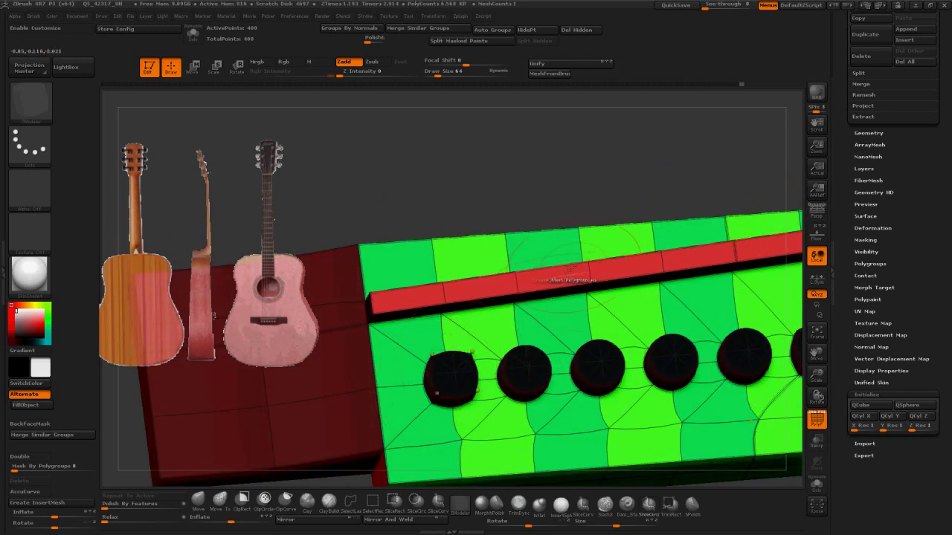
left_click_drag(565, 270, 461, 344)
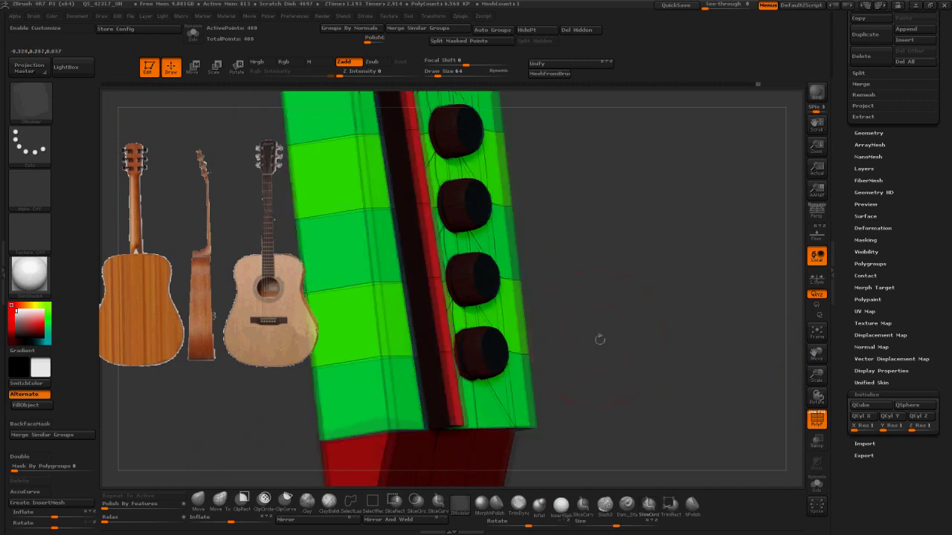
left_click_drag(597, 336, 548, 282)
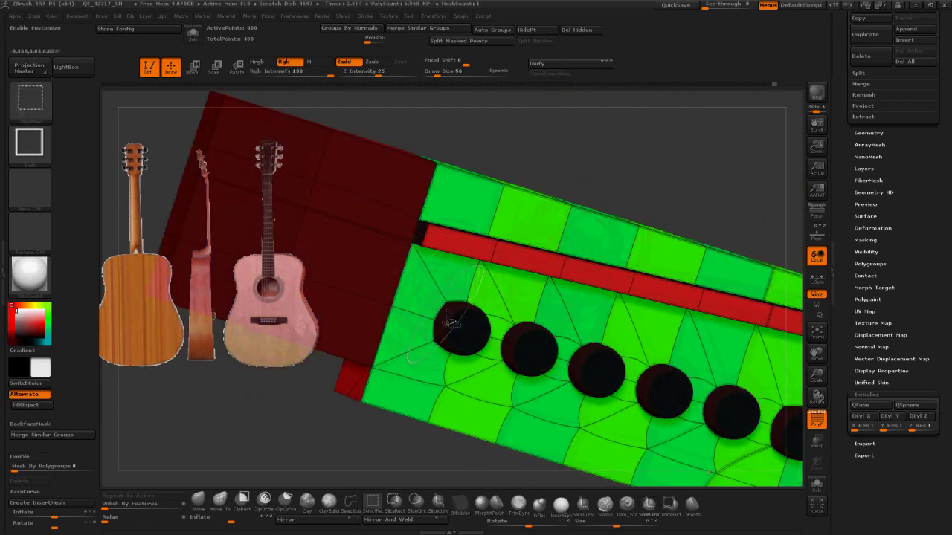
Step: Isolate the cylinders' polygroup to examine their rings, and show the whole block again
left_click(451, 322, "ctrl+shift")
right_click_drag(452, 322, 425, 306)
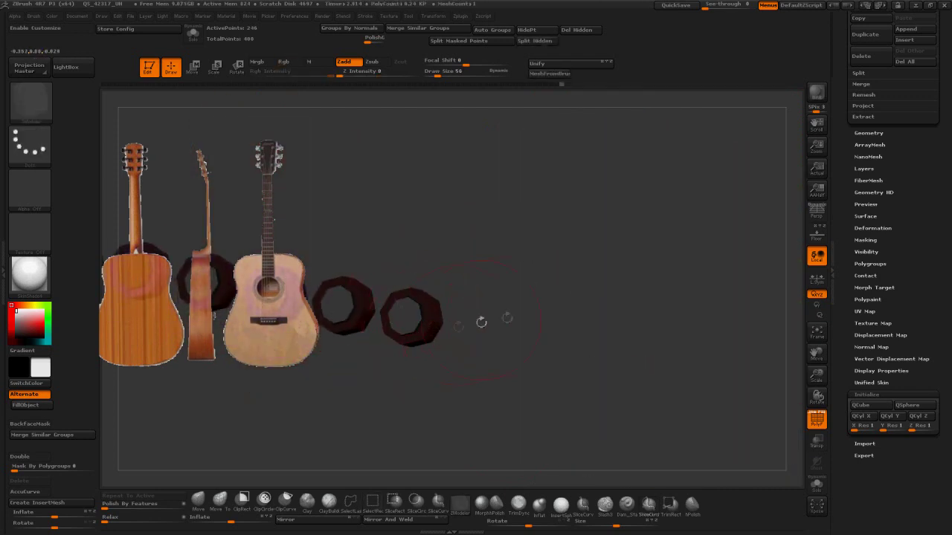
left_click_drag(481, 322, 543, 260)
left_click(542, 202, "ctrl+shift")
left_click_drag(725, 446, 712, 360)
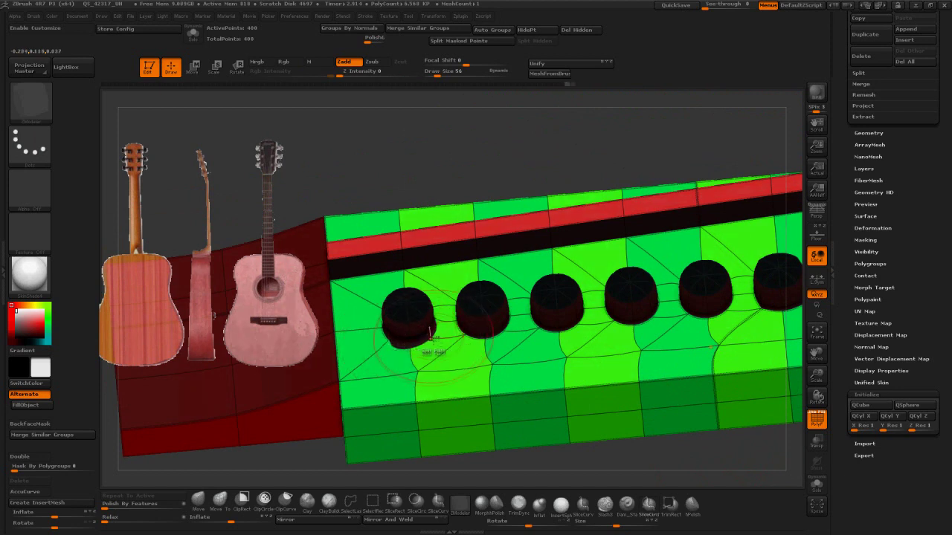
Step: Crease the individual edges around the base of the cylinder at the section's end
left_click_drag(378, 327, 406, 331)
right_click_drag(435, 330, 433, 328)
left_click_drag(398, 336, 452, 386)
right_click_drag(460, 347, 371, 242)
Step: Switch the Crease target to EdgeLoop Partial and crease the remaining soft edges around the middle section's end
key("space")
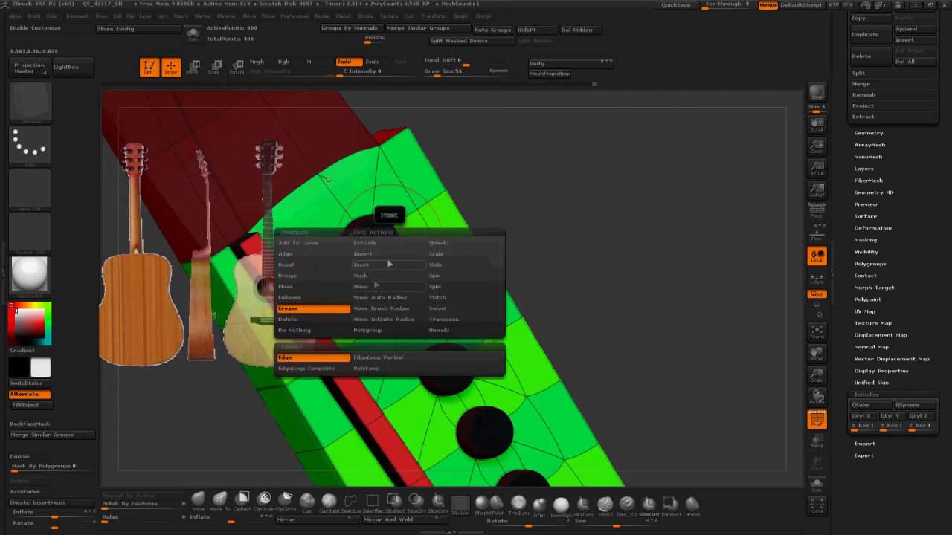
left_click(371, 360)
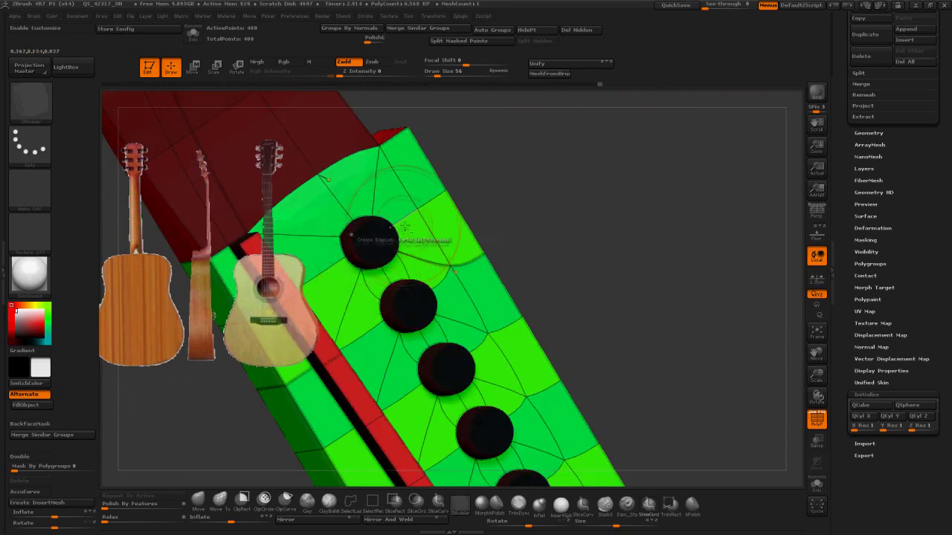
right_click_drag(335, 230, 440, 264)
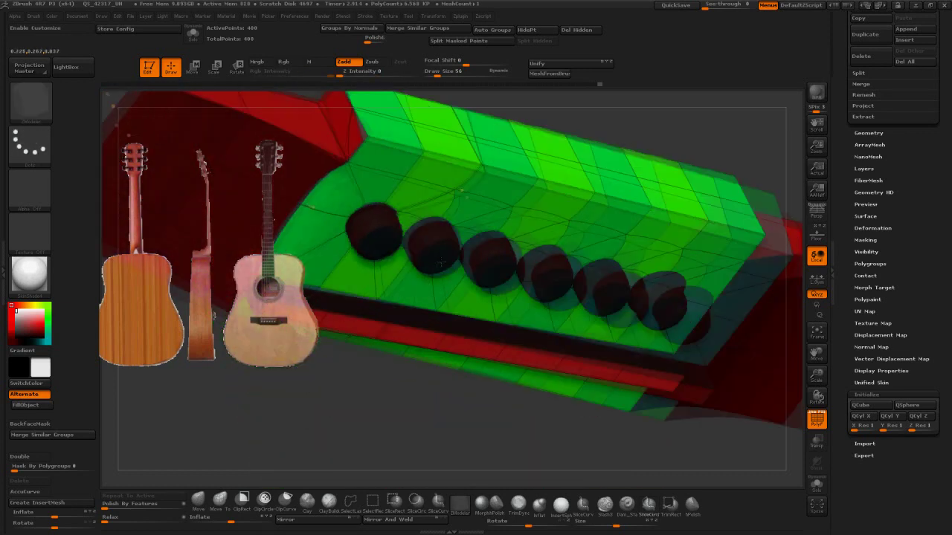
left_click_drag(440, 264, 423, 220)
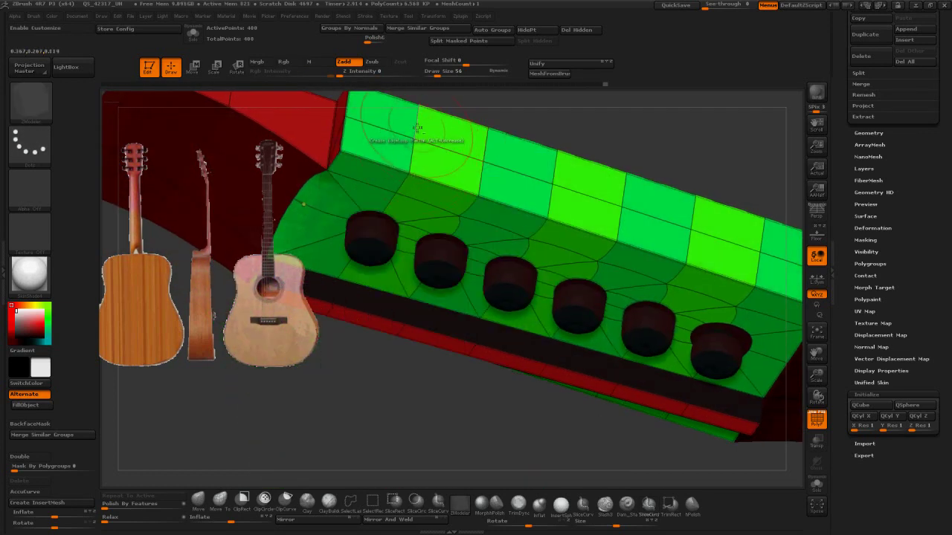
right_click_drag(685, 244, 684, 134)
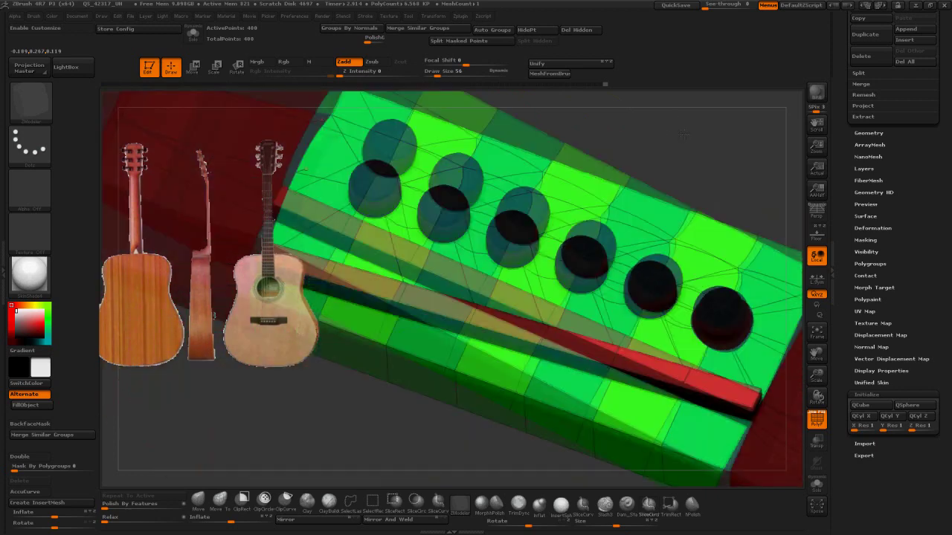
left_click_drag(683, 134, 654, 252)
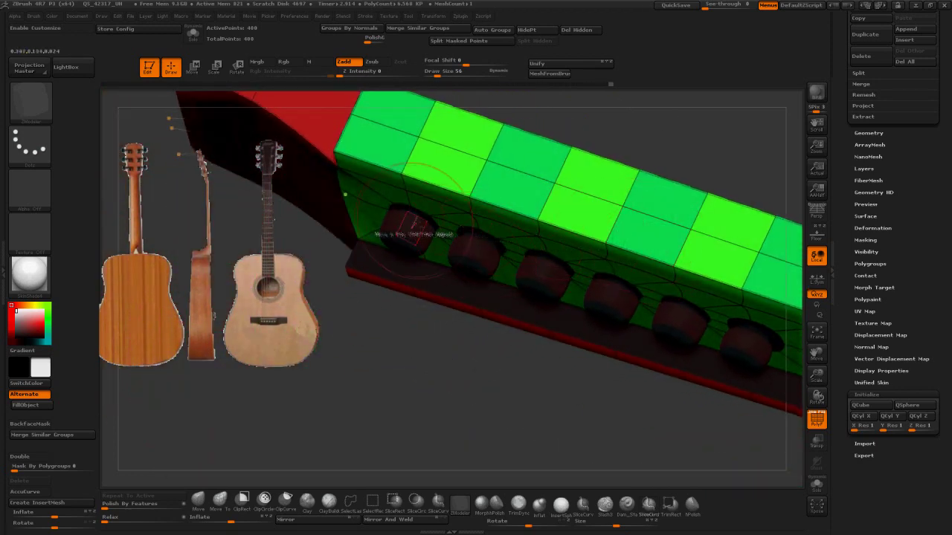
Step: Switch the Crease target to Edge and uncrease the single edges where one end of the raised middle section steps down, rounding its corner
right_click_drag(757, 244, 747, 208)
right_click_drag(791, 350, 743, 298, "ctrl")
right_click_drag(744, 297, 613, 287)
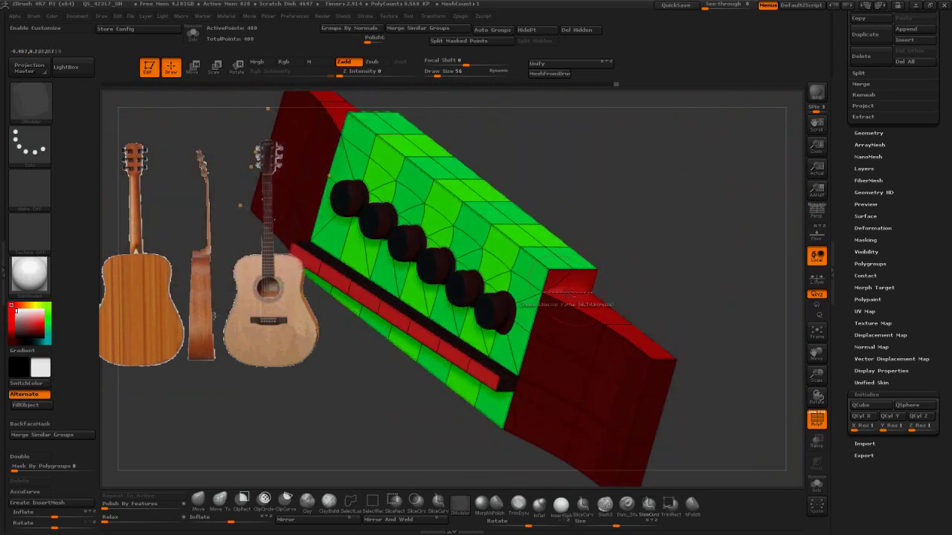
left_click_drag(565, 296, 546, 305)
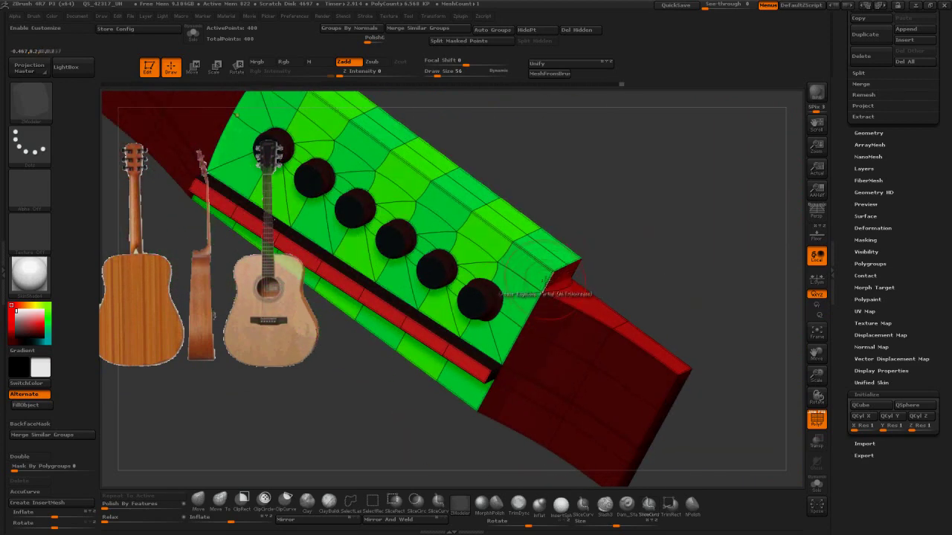
right_click_drag(576, 302, 588, 261)
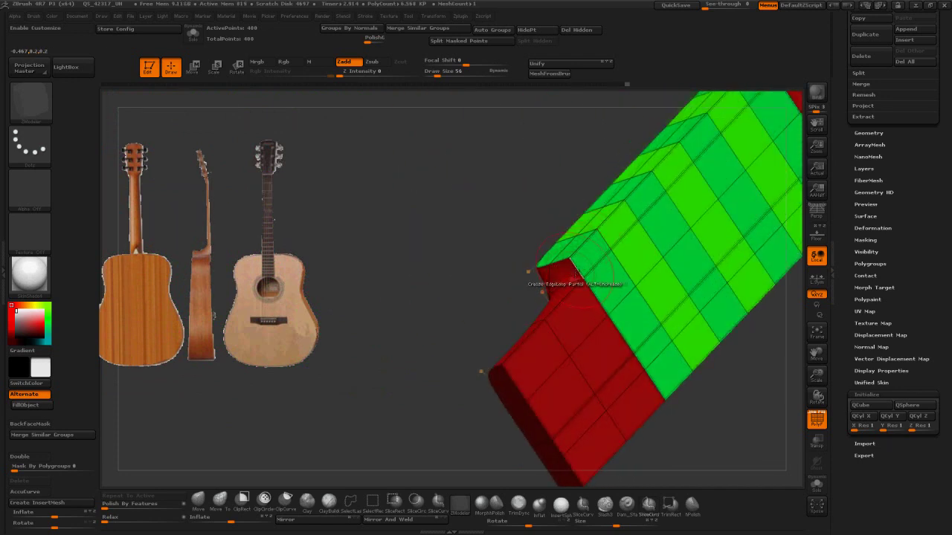
key("space")
left_click(504, 370)
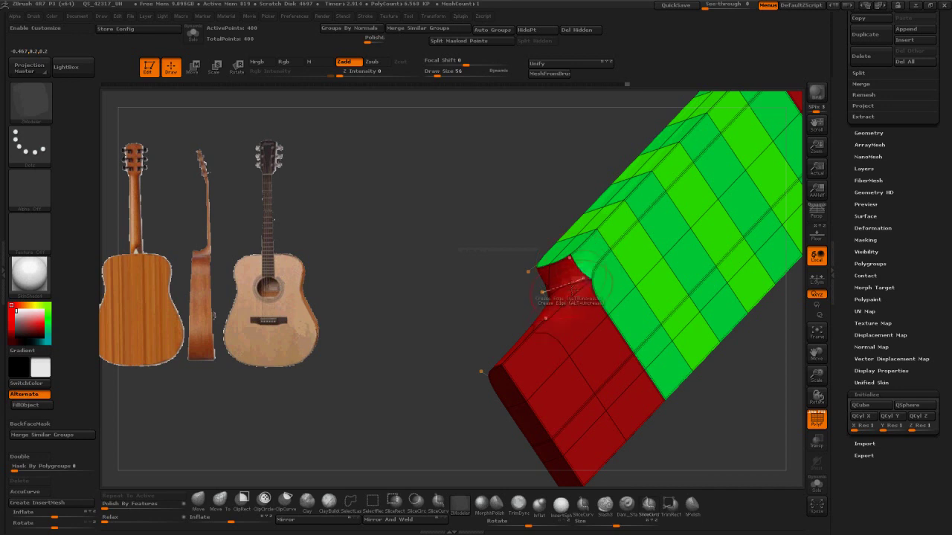
left_click_drag(547, 291, 586, 255)
left_click_drag(649, 233, 639, 266)
left_click_drag(652, 229, 595, 265)
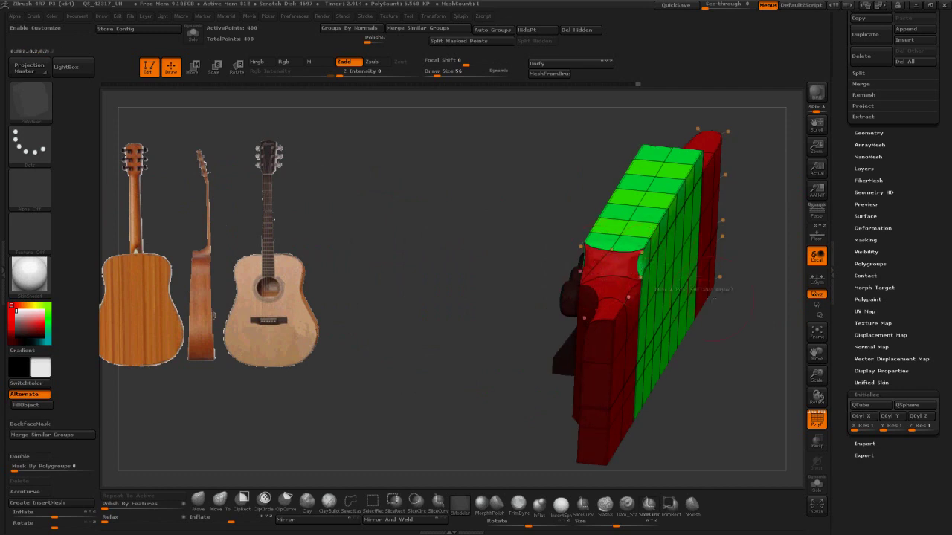
left_click_drag(692, 288, 661, 249)
left_click_drag(724, 200, 706, 228)
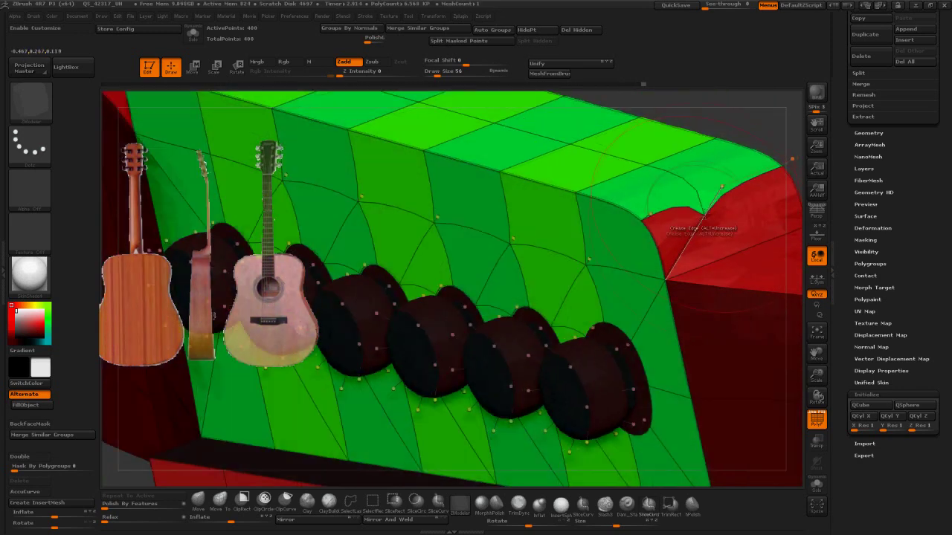
Step: Uncrease the matching corner edges at the opposite end of the raised middle section to round that step too
left_click_drag(763, 127, 401, 209)
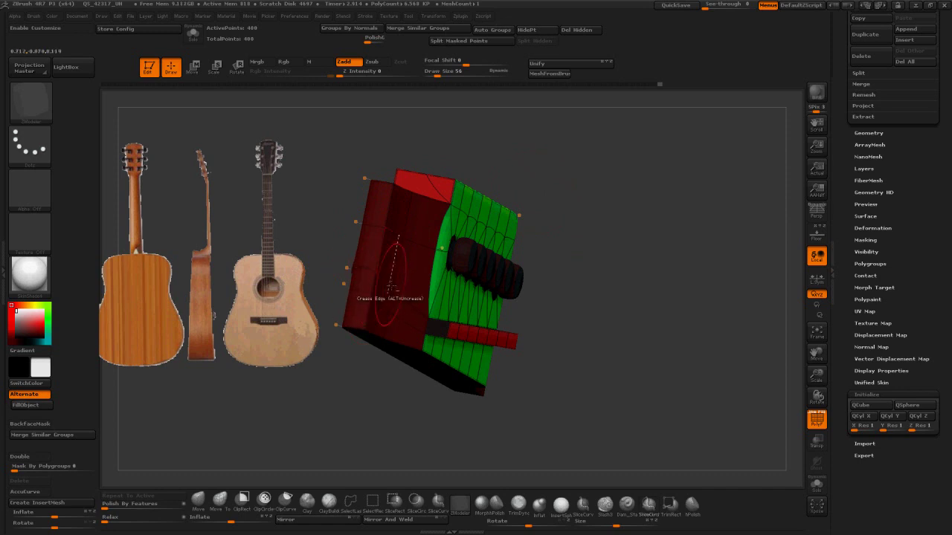
left_click_drag(581, 258, 569, 297)
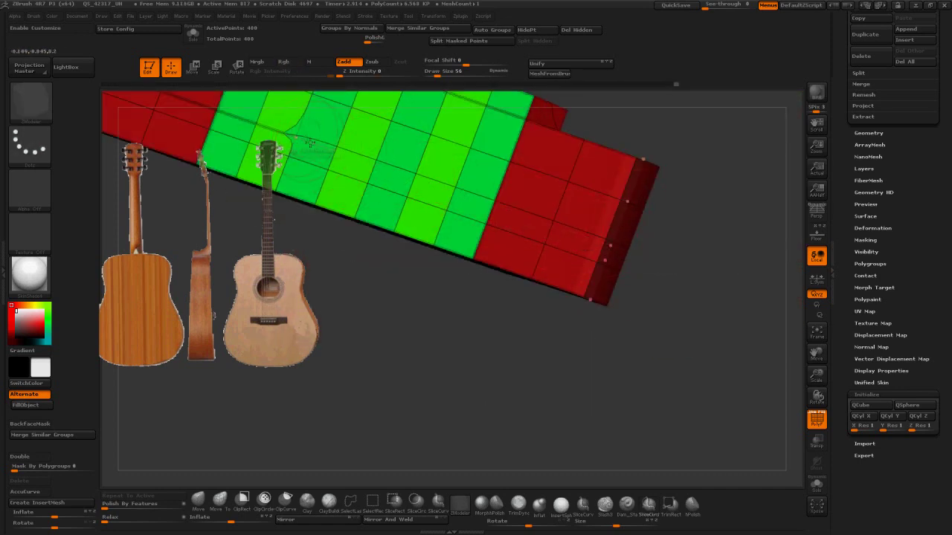
left_click_drag(233, 119, 492, 222)
left_click_drag(483, 177, 330, 191)
left_click_drag(499, 154, 328, 267)
right_click_drag(597, 215, 788, 183, "alt")
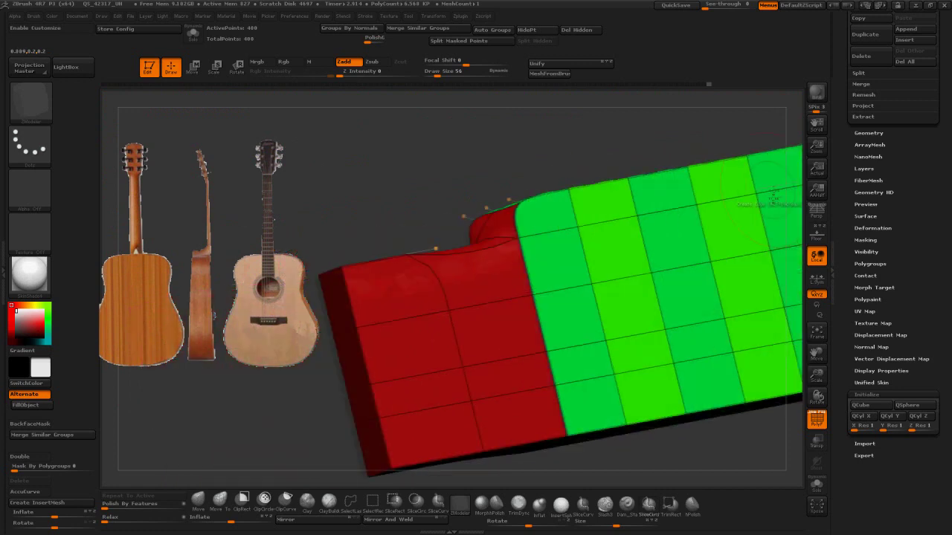
left_click_drag(439, 186, 579, 176)
left_click_drag(456, 200, 490, 249)
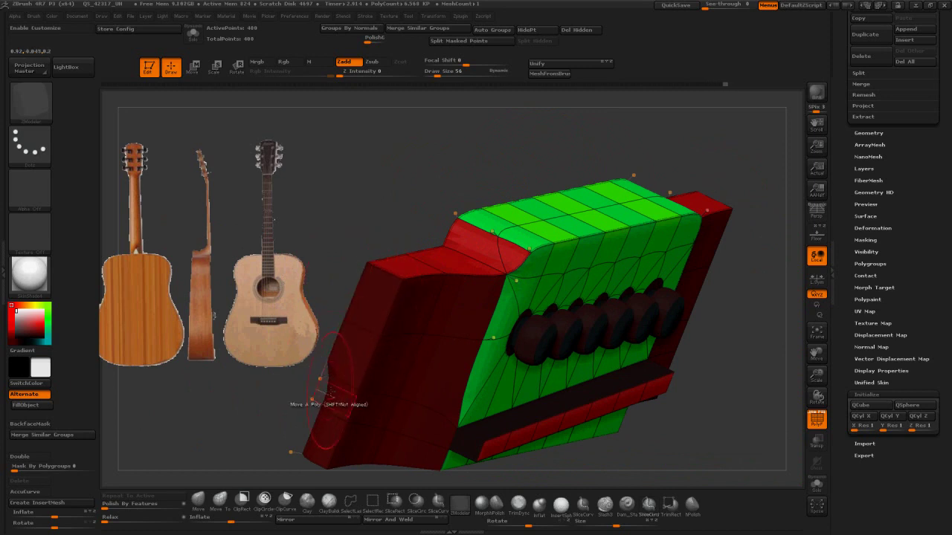
left_click_drag(316, 446, 476, 297)
Step: Turn off PolyFrame, enable Mrgb, and isolate the cylinder and ledge polygroups to examine them before showing the whole block again
left_click(816, 333)
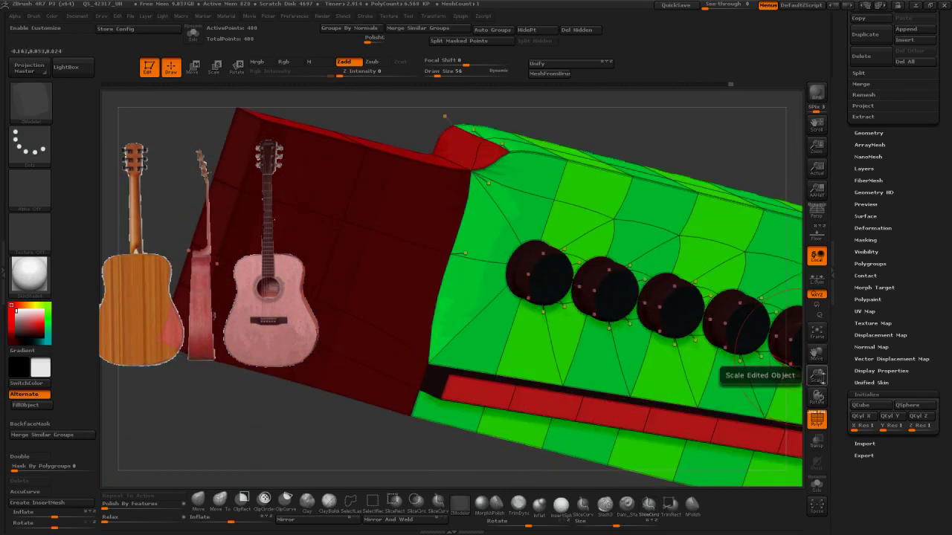
left_click_drag(817, 375, 729, 327)
key("shift+f")
left_click(531, 271, "ctrl+shift")
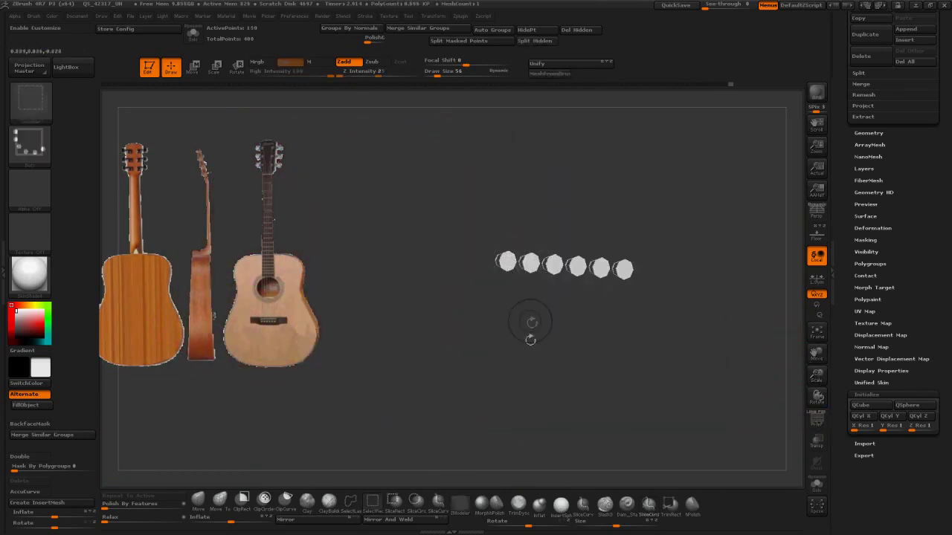
left_click_drag(531, 326, 566, 316)
key("ctrl+shift+x")
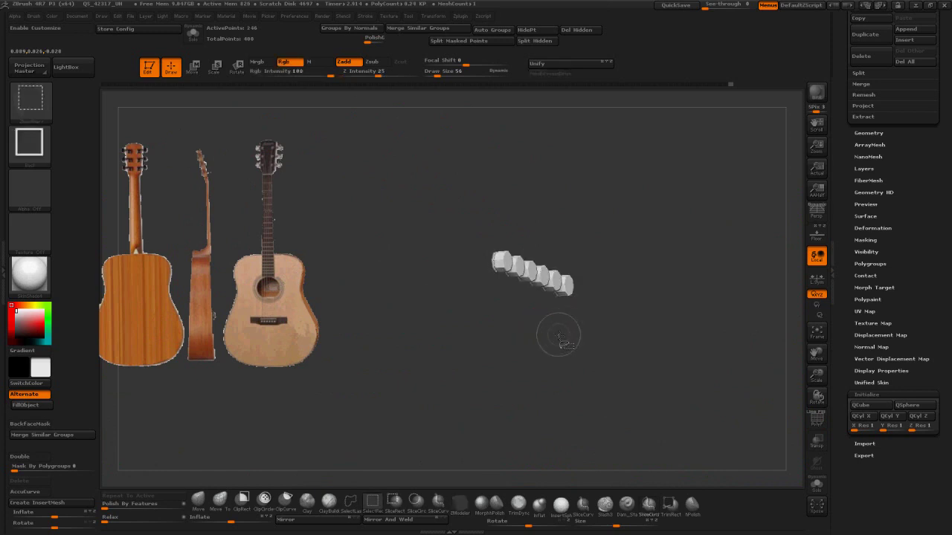
left_click(560, 341, "ctrl+shift")
left_click_drag(675, 222, 665, 208, "ctrl+shift")
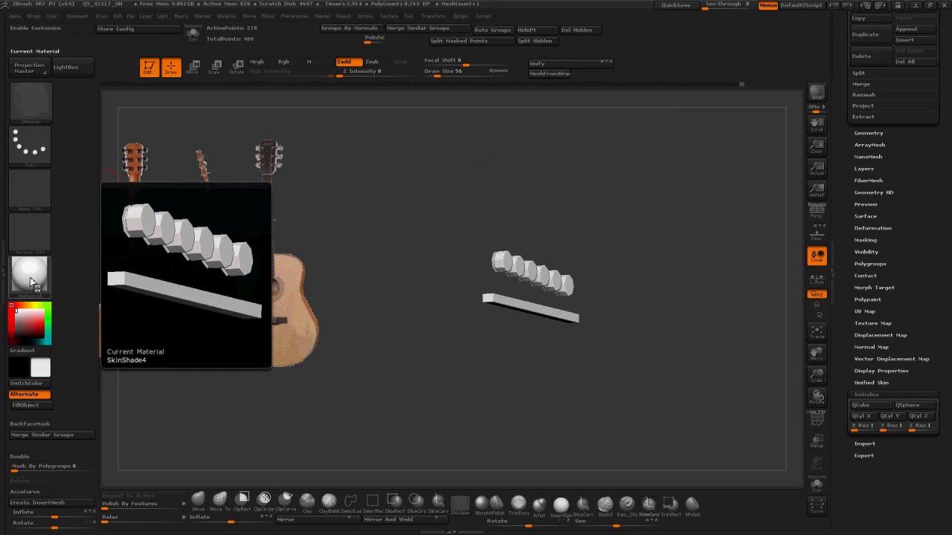
left_click(257, 61)
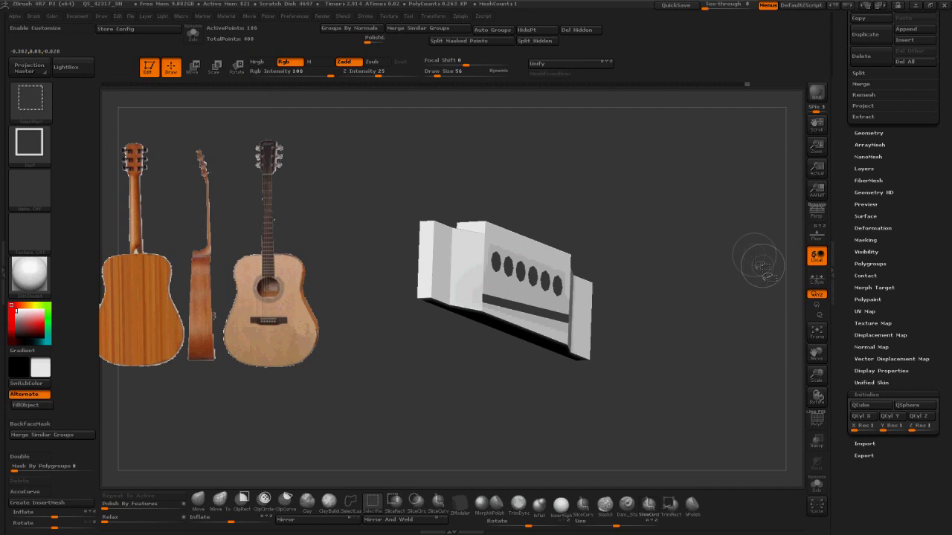
mouse_move(754, 259)
left_mouse_down()
mouse_move(701, 216)
mouse_move(730, 266)
mouse_move(758, 360)
left_mouse_up()
Step: Switch to the Final Guitar tool and append Extract3 to it as a new subtool
left_click_drag(848, 271, 828, 425)
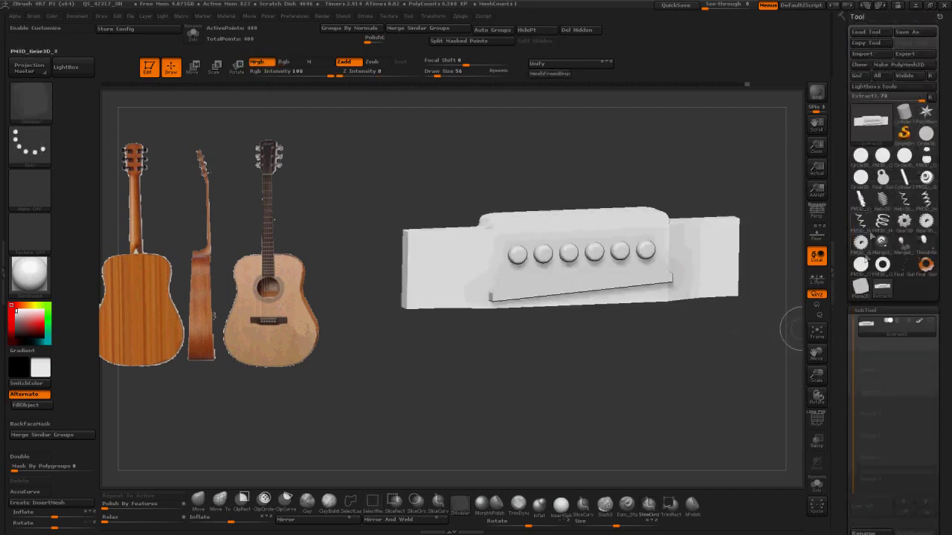
left_click(926, 264)
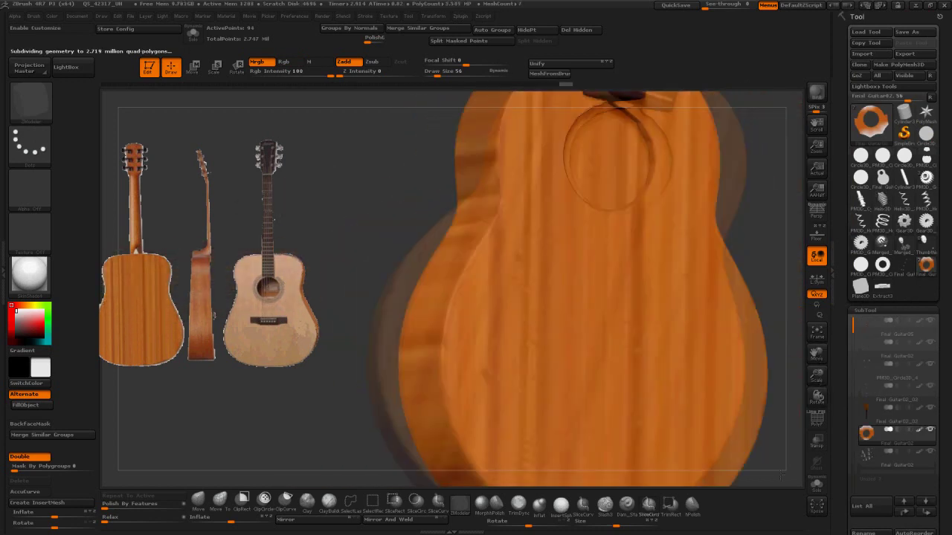
scroll(911, 387, "down", 5)
left_click(907, 419)
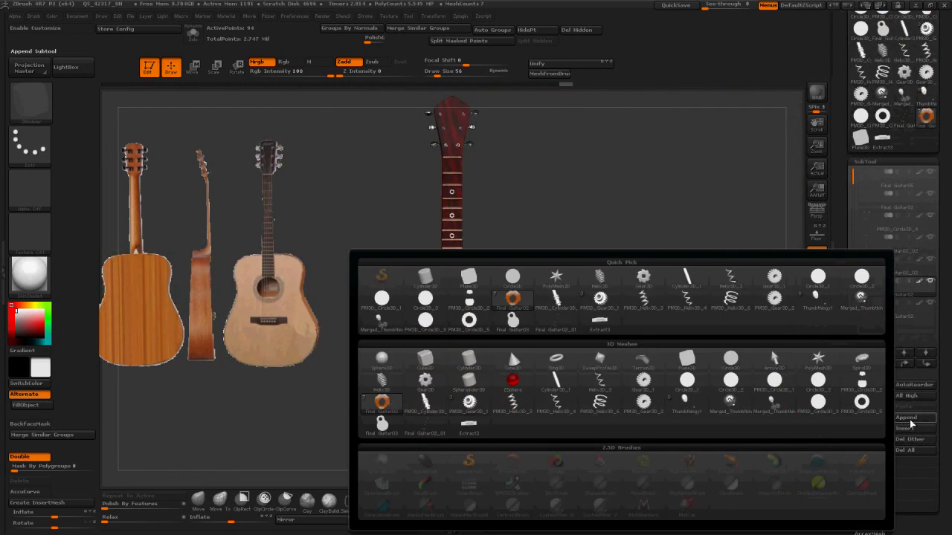
left_click(482, 428)
Step: Turn on transparency, select the Extract3 subtool and shrink it with the Size deformation to suit the guitar body
left_click(820, 445)
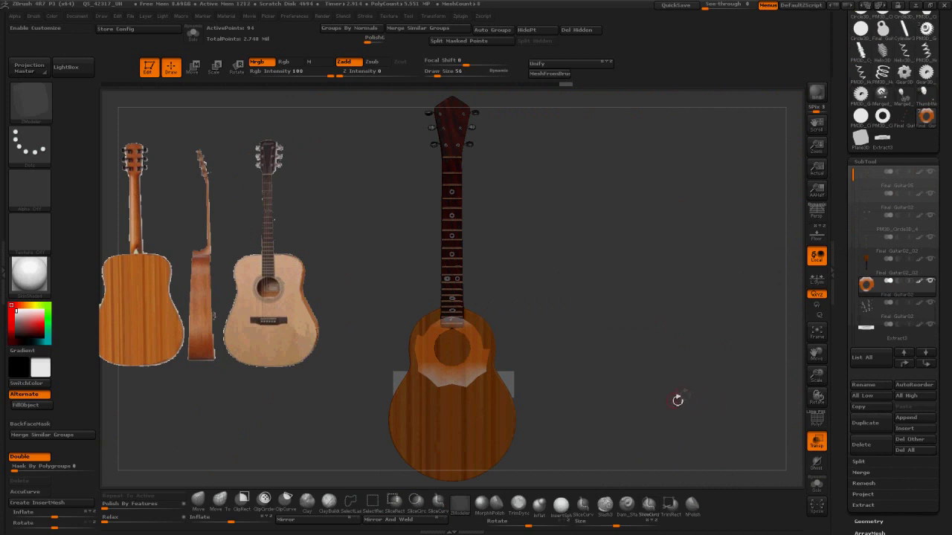
left_click(878, 339)
left_click_drag(610, 339, 653, 474)
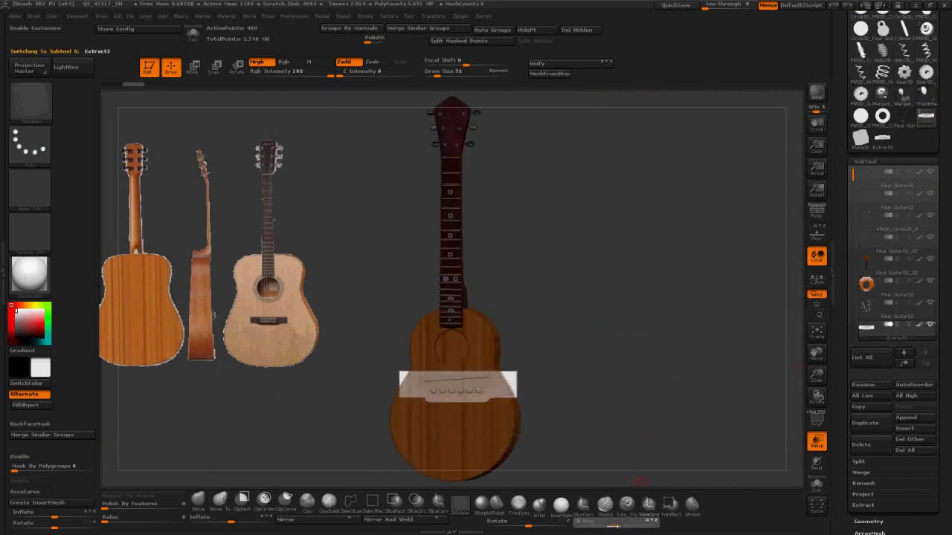
mouse_move(614, 527)
left_mouse_down()
mouse_move(585, 528)
mouse_move(598, 527)
left_mouse_up()
left_click_drag(645, 435, 725, 420, "shift")
Step: Place a straight Move transpose line across the bridge and examine its position on the guitar body
key("w")
left_click_drag(437, 385, 468, 385, "shift")
left_click_drag(639, 357, 546, 346)
left_click_drag(669, 223, 521, 197)
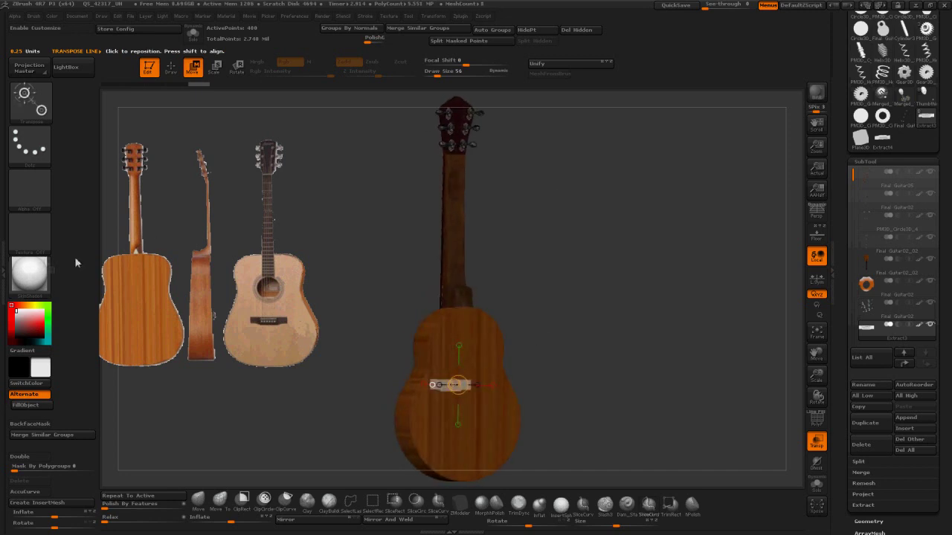
Step: Choose a dark brown as the active colour, and solo the bridge to check it against the full guitar
left_click(31, 324)
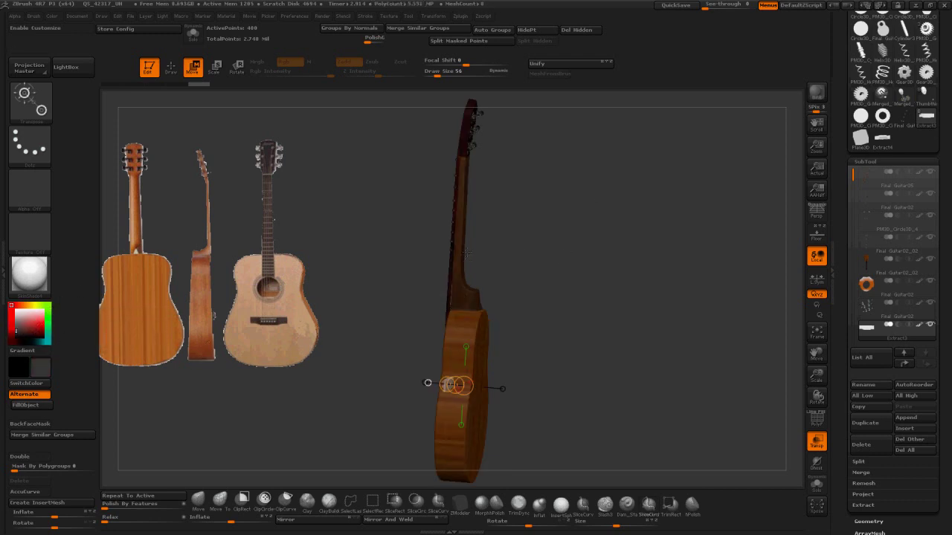
left_click_drag(24, 301, 112, 290)
left_click_drag(502, 309, 549, 271, "shift")
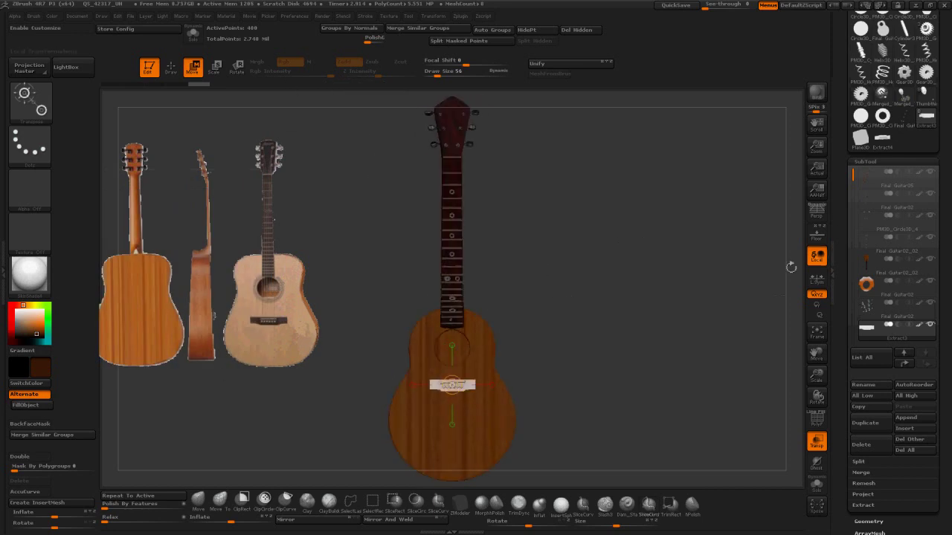
left_click(818, 487)
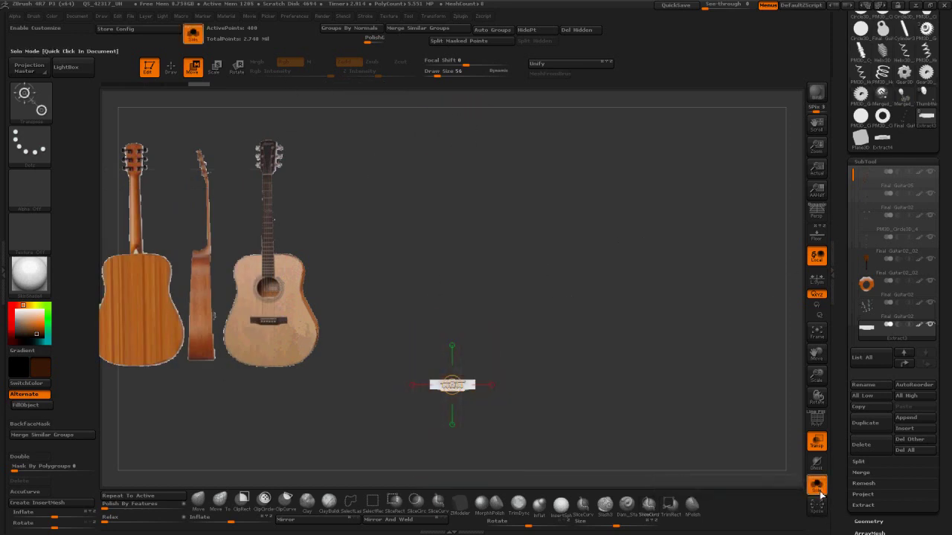
left_click(817, 487)
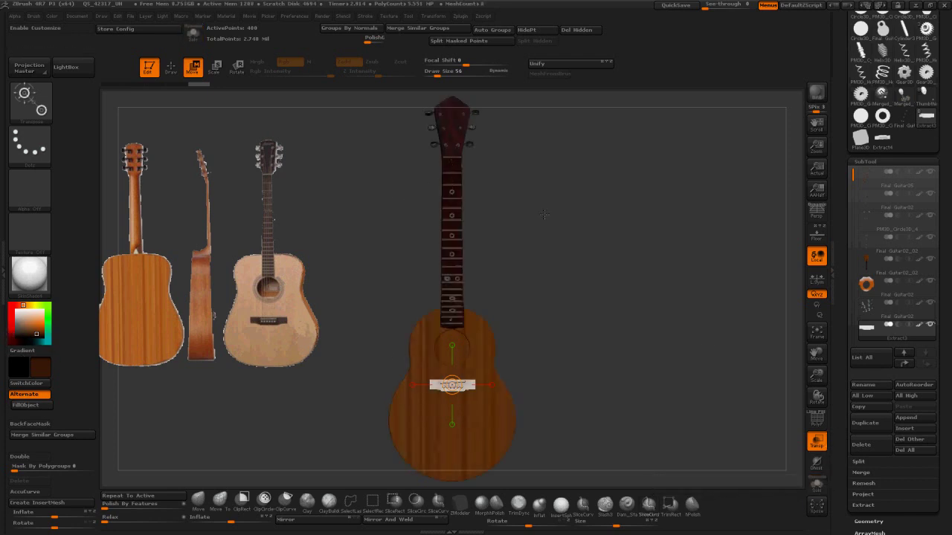
Step: Sample the neck subtool's brown, darken it slightly, and reselect Extract3 with transparency turned off
left_click_drag(544, 214, 576, 242)
left_click(882, 275)
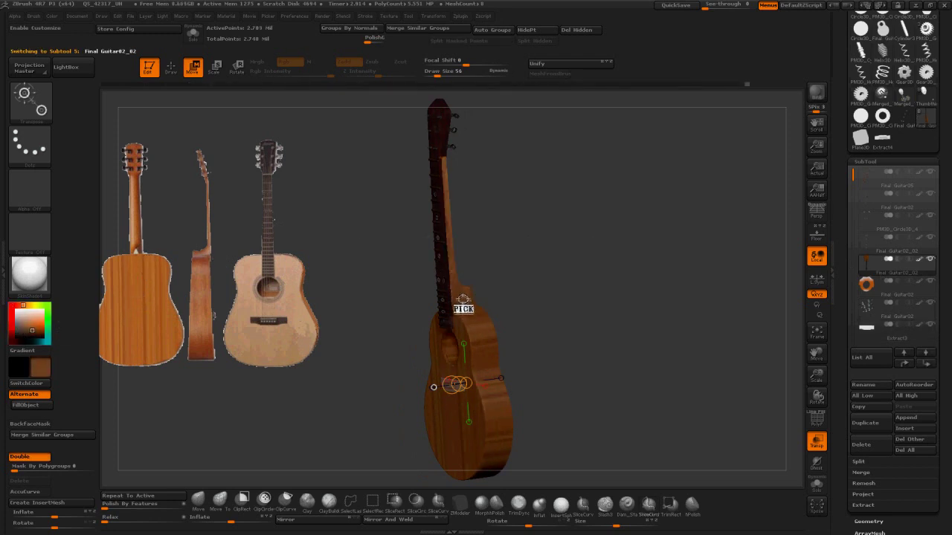
left_click_drag(375, 300, 443, 303)
left_click(31, 333)
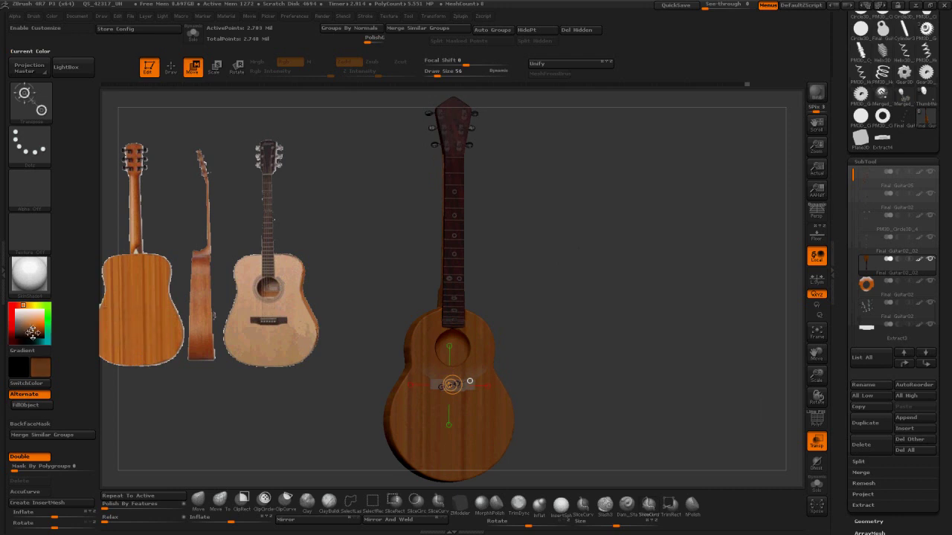
left_click(882, 342)
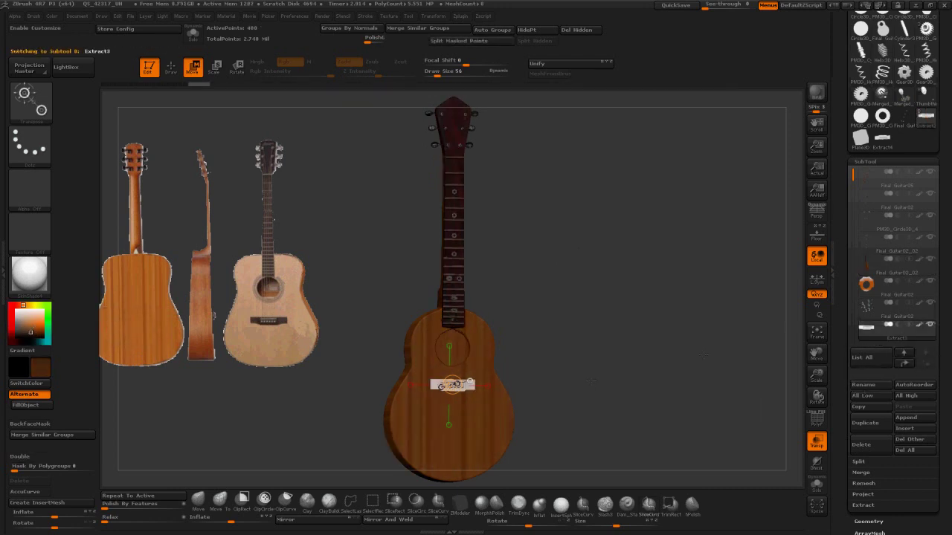
left_click(815, 443)
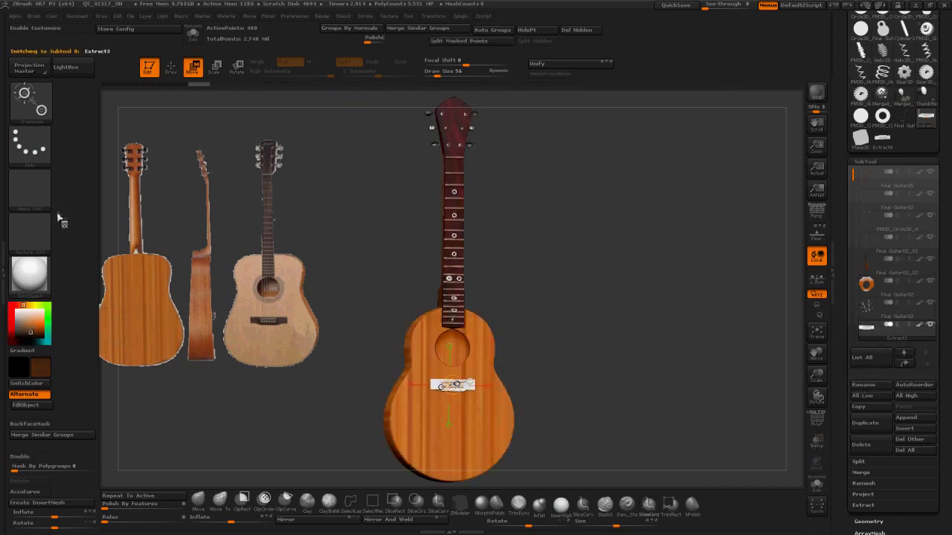
Step: Try filling the entire bridge with the dark brown colour, and undo the fill
left_click(35, 409)
left_click_drag(349, 298, 372, 295)
key("ctrl+z")
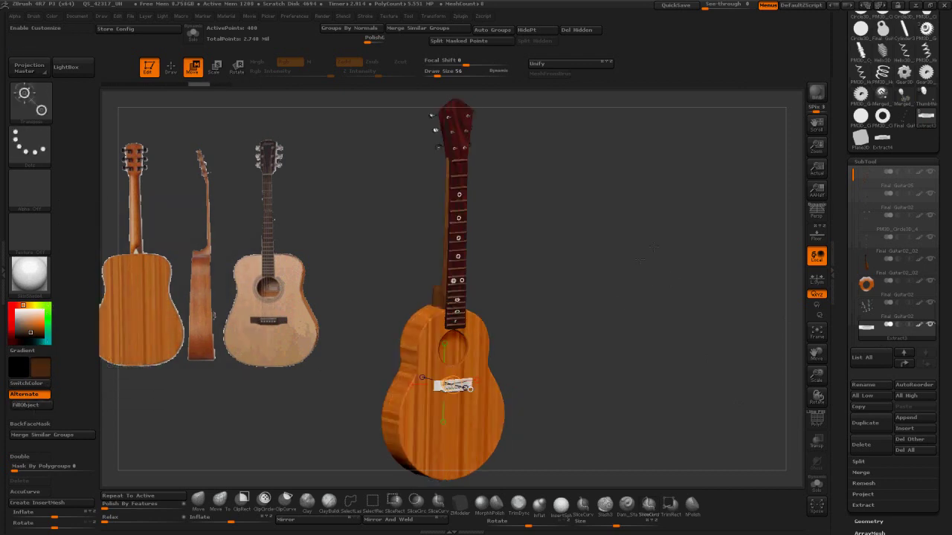
Step: Return to Draw mode and hide the bridge's cylinders and ledge so that only its main body is shown
key("space")
right_click_drag(475, 328, 456, 437, "ctrl")
double_click(456, 429)
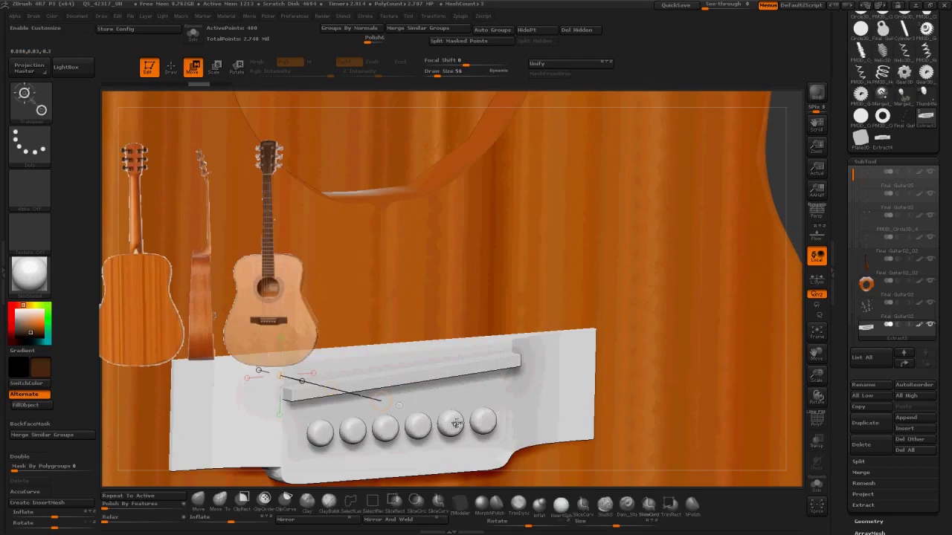
left_click(444, 425, "ctrl")
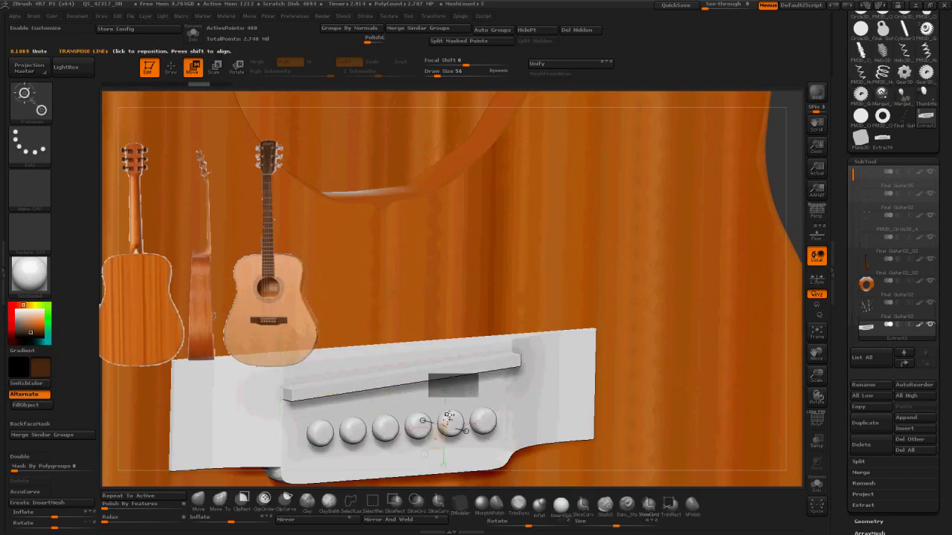
left_click(171, 67)
key("ctrl+shift")
left_click(453, 423, "ctrl+shift")
left_click_drag(774, 171, 739, 223, "ctrl+shift")
left_click(414, 376, "ctrl+shift")
left_click(793, 193, "ctrl+shift")
left_click_drag(742, 222, 724, 233, "ctrl+shift")
left_click(748, 231, "ctrl+shift")
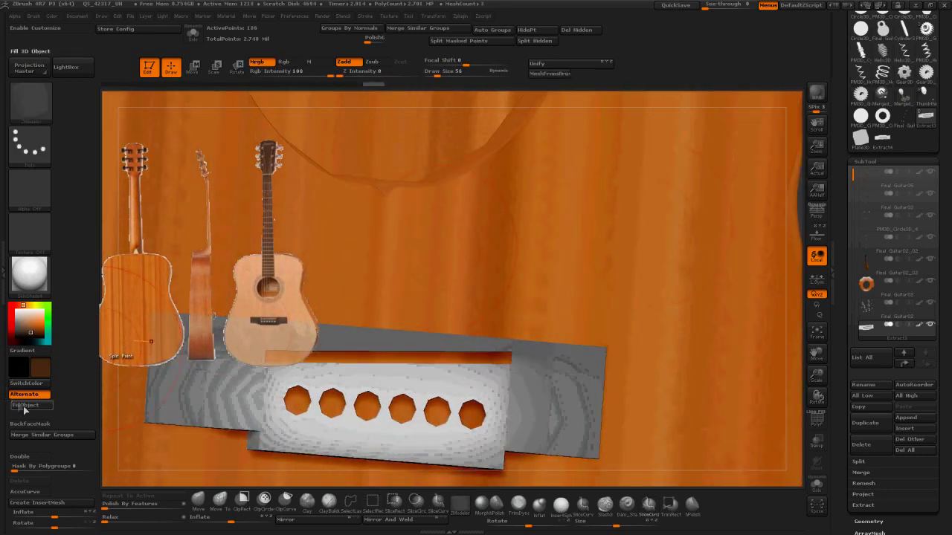
Step: Fill the bridge's main body with the dark brown colour and invert the visibility to show the ledge and cylinders
left_click_drag(784, 194, 683, 213)
left_click(31, 405)
left_click_drag(772, 209, 787, 236, "ctrl+shift")
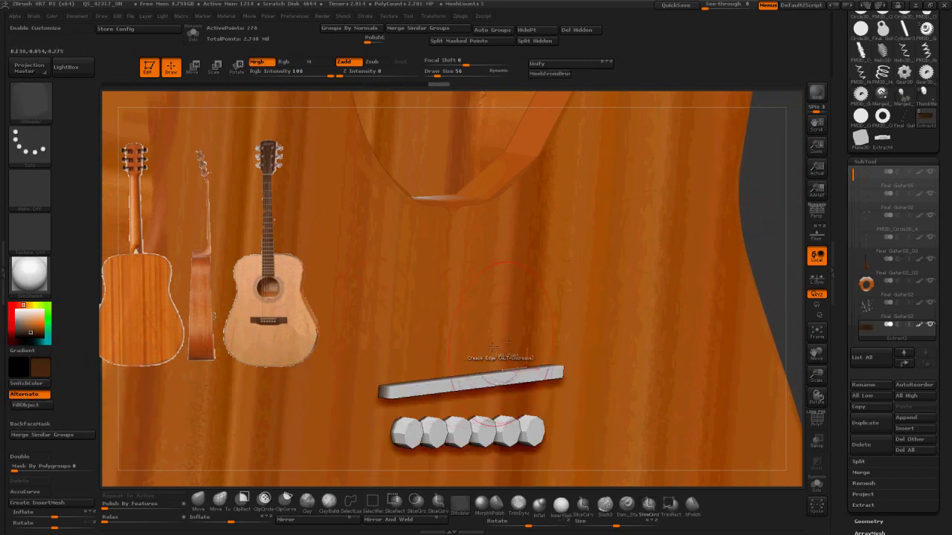
Step: Unweld the bridge's ledge and cylinders with the ZModeler Unweld polygon action, using the PGroup Island target
left_click_drag(538, 340, 472, 324)
key("space")
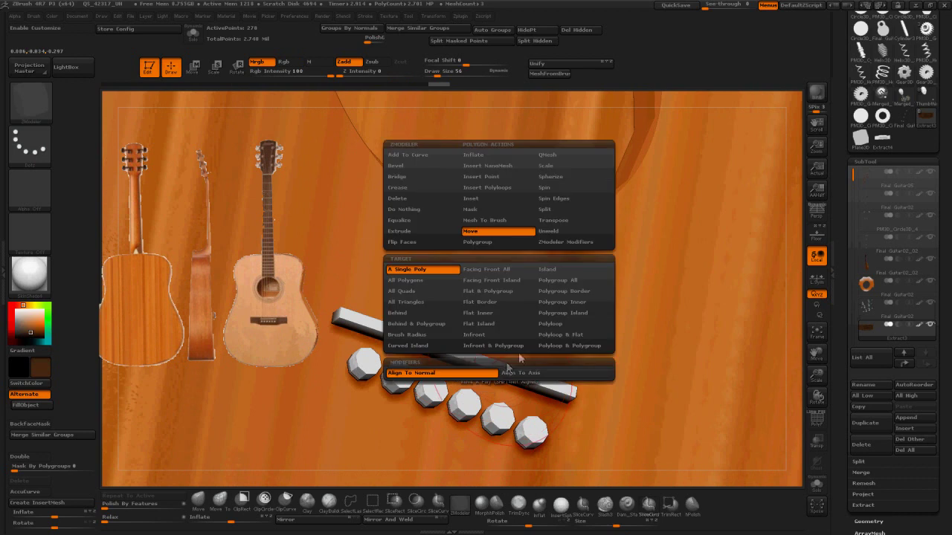
left_click(554, 232)
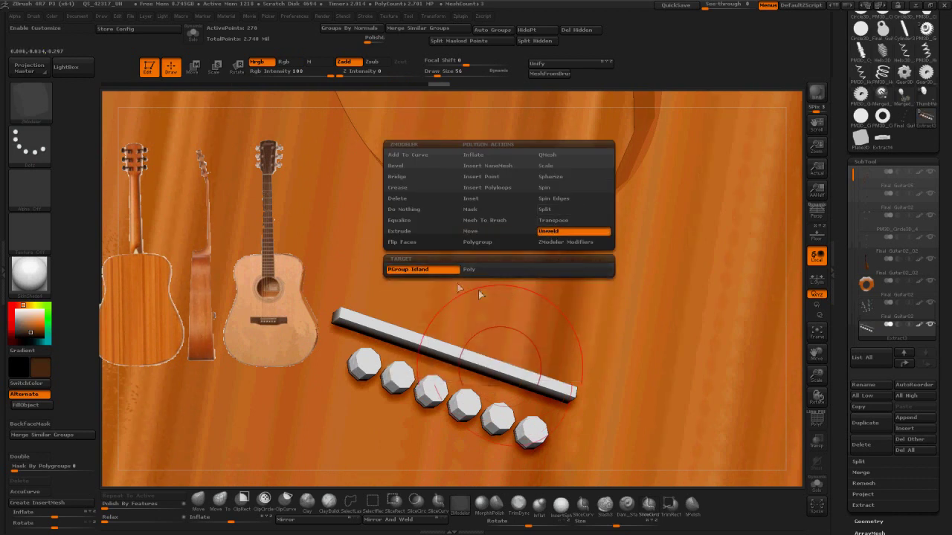
key("shift+f")
key("space")
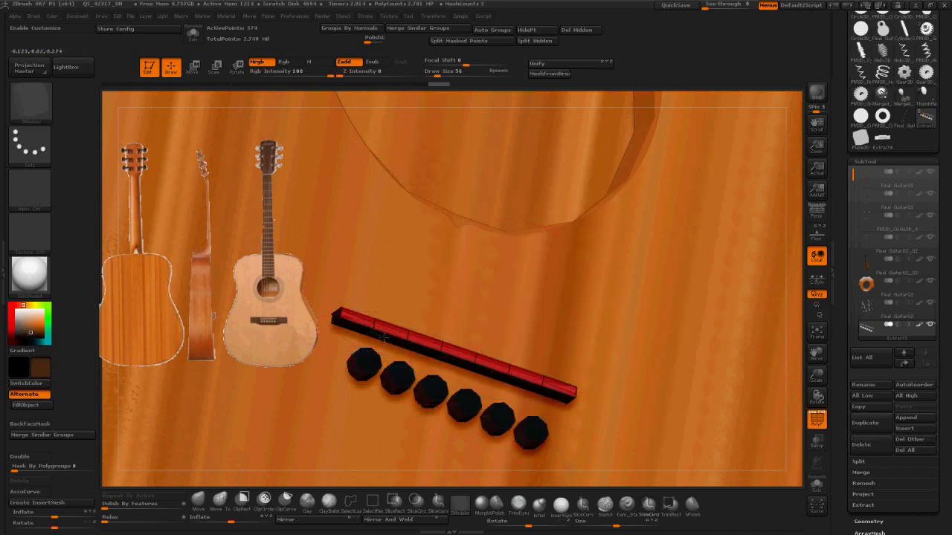
right_click_drag(379, 364, 387, 295)
left_click_drag(386, 295, 389, 277)
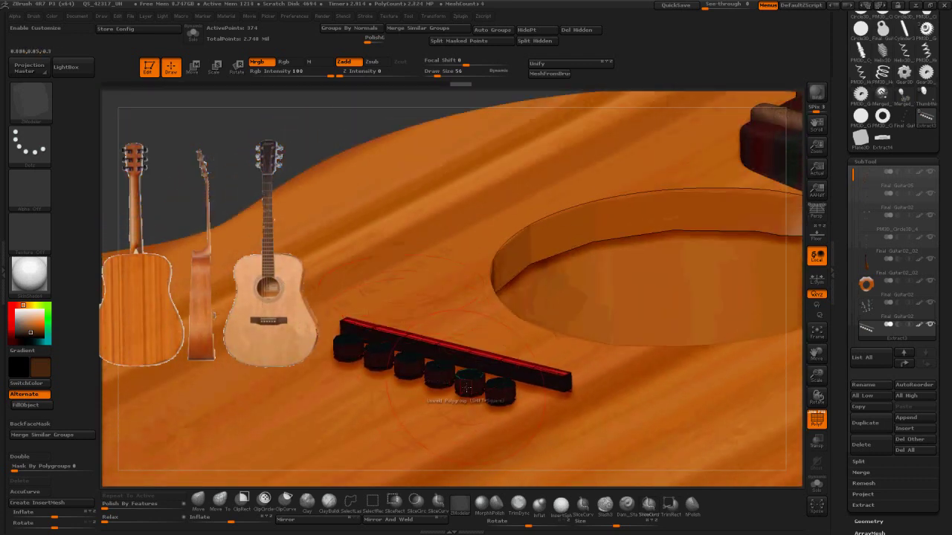
left_click(345, 351)
right_click_drag(345, 351, 801, 364)
key("shift+f")
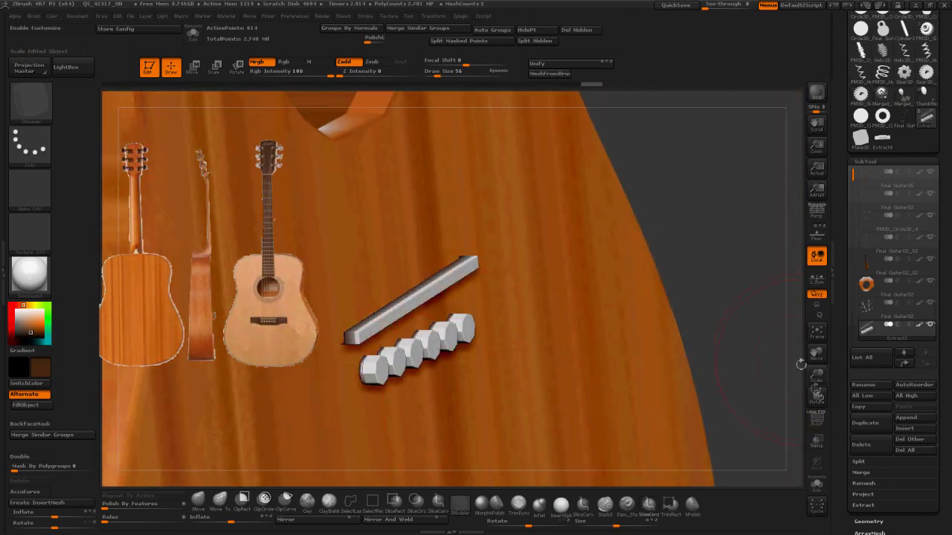
Step: Fill the bridge's ledge and cylinders with white
left_click_drag(801, 364, 779, 294)
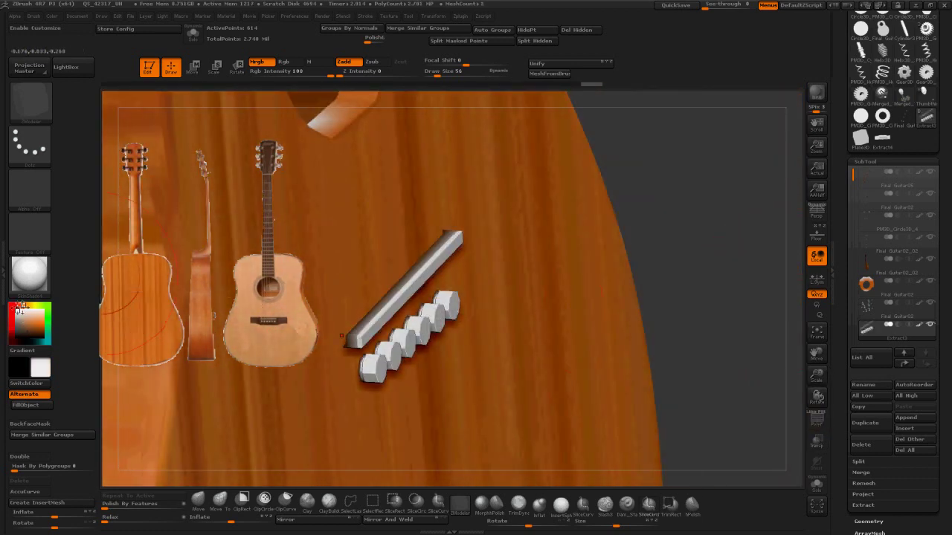
left_click(35, 405)
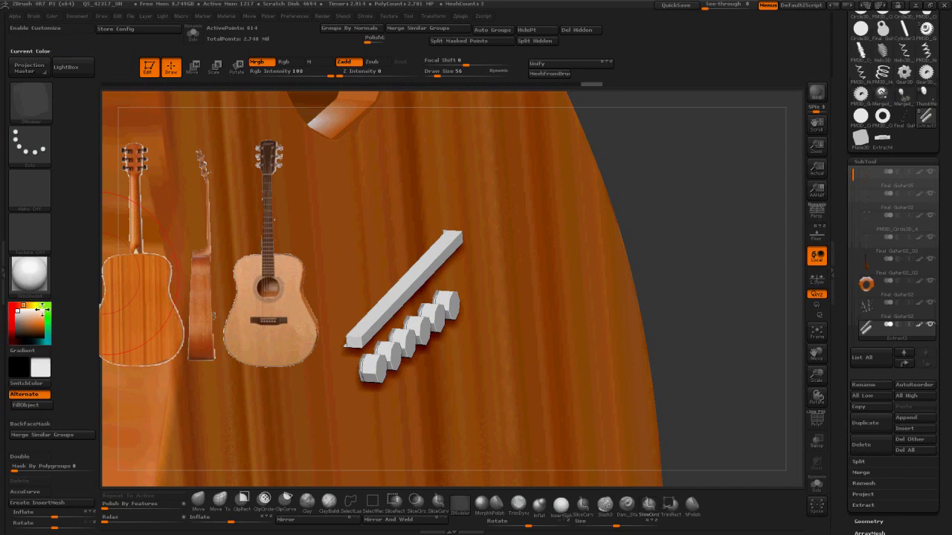
left_click_drag(746, 229, 673, 224)
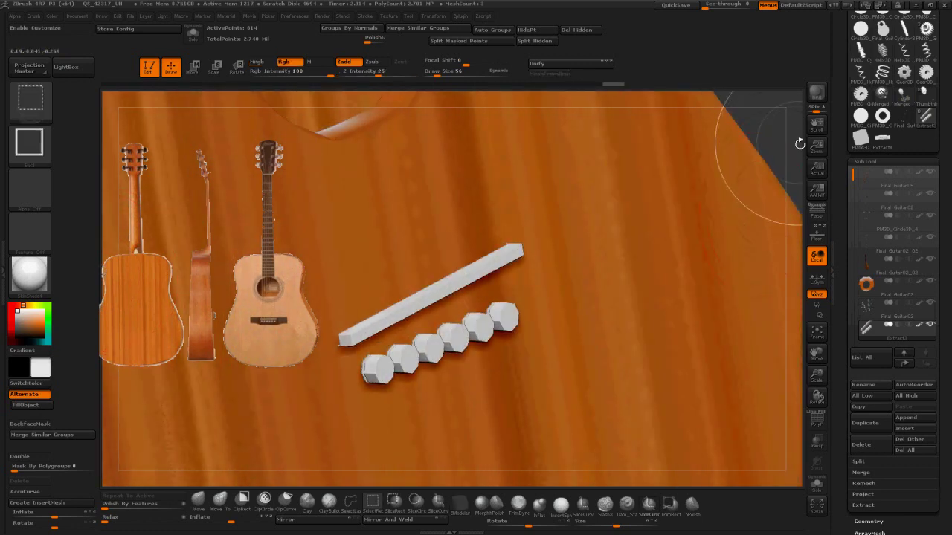
Step: Invert the visibility to the bridge's main body, combine it into a single polygroup and unweld that polygroup
left_click_drag(766, 139, 787, 150, "ctrl+shift")
left_click(818, 422)
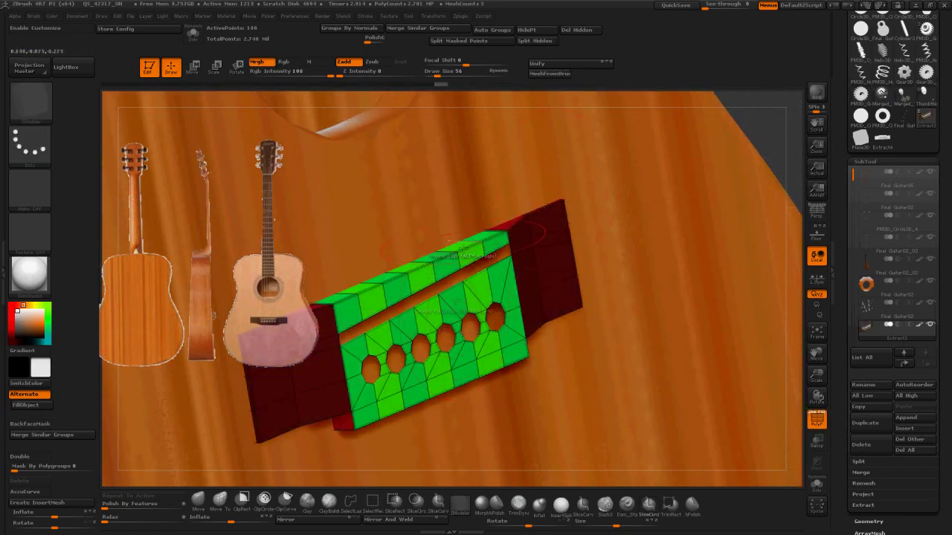
key("ctrl+w")
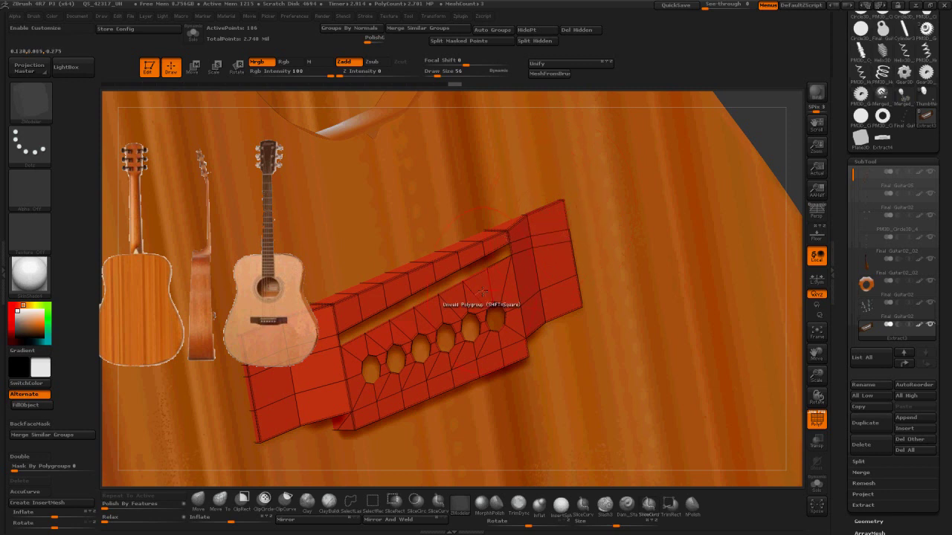
left_click(481, 296)
left_click_drag(766, 149, 792, 152)
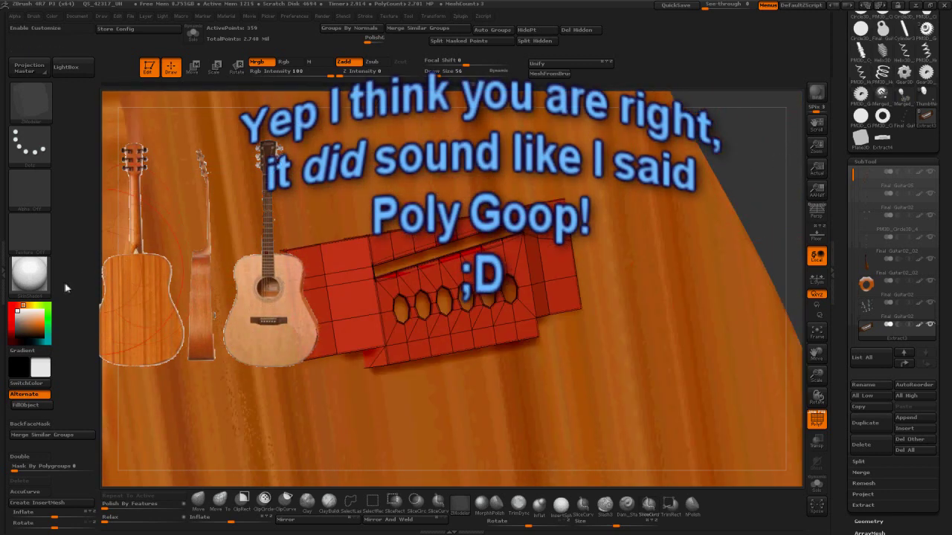
Step: Fill the visible body of the bridge with dark brown, with polyframes off, and unhide the saddle and bridge pins
left_click(31, 333)
key("shift+f")
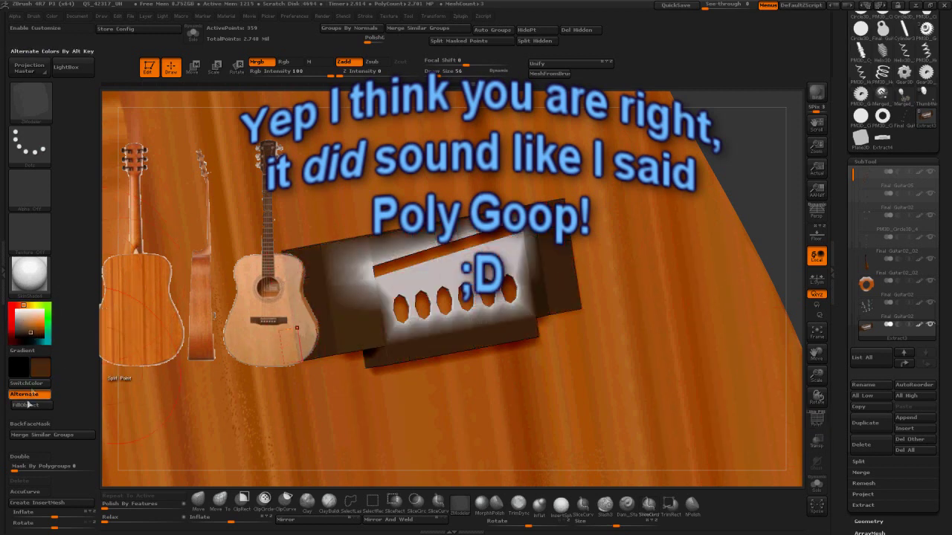
left_click(29, 405)
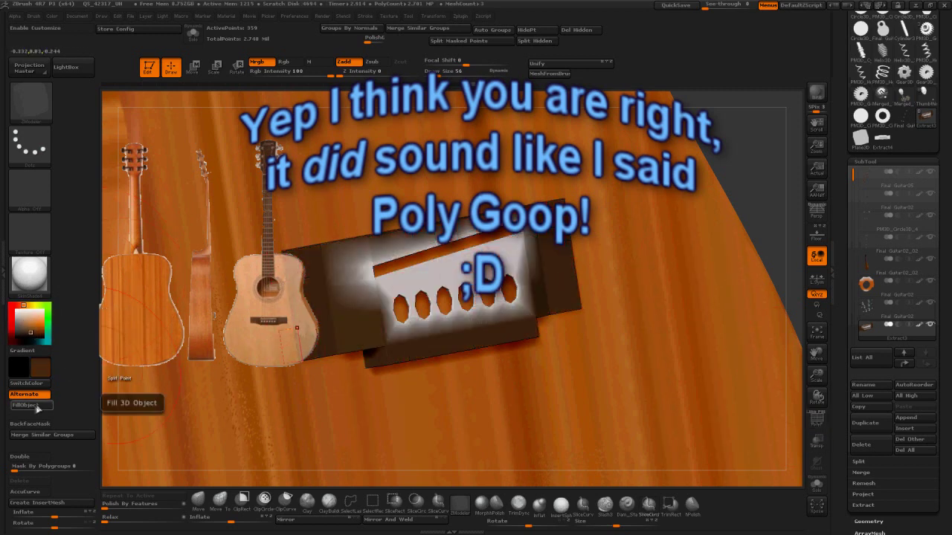
left_click(766, 160, "ctrl+shift")
left_click_drag(767, 155, 739, 186)
Step: Make the Final Guitar02_02 subtool with the guitar's neck and body the active one
left_click(813, 335)
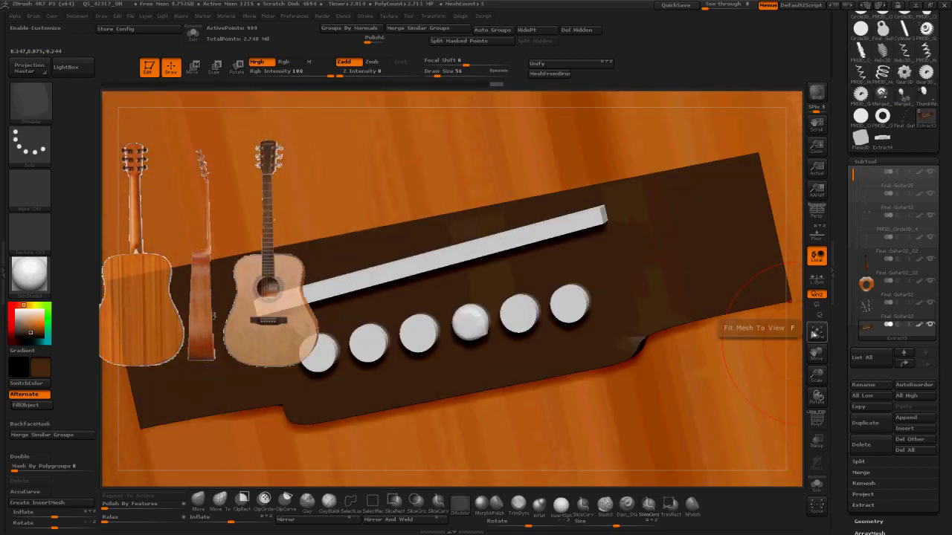
left_click(814, 334)
left_click_drag(751, 335, 651, 273)
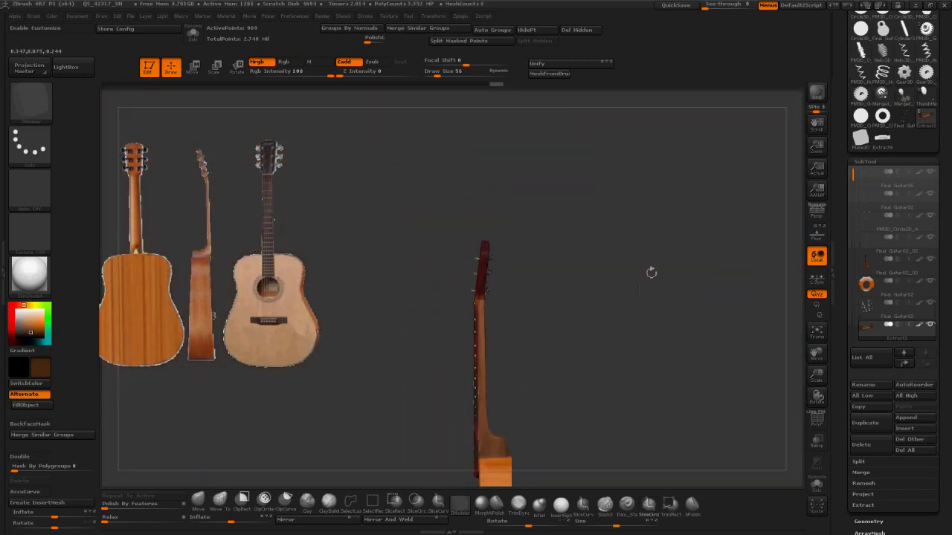
key("n")
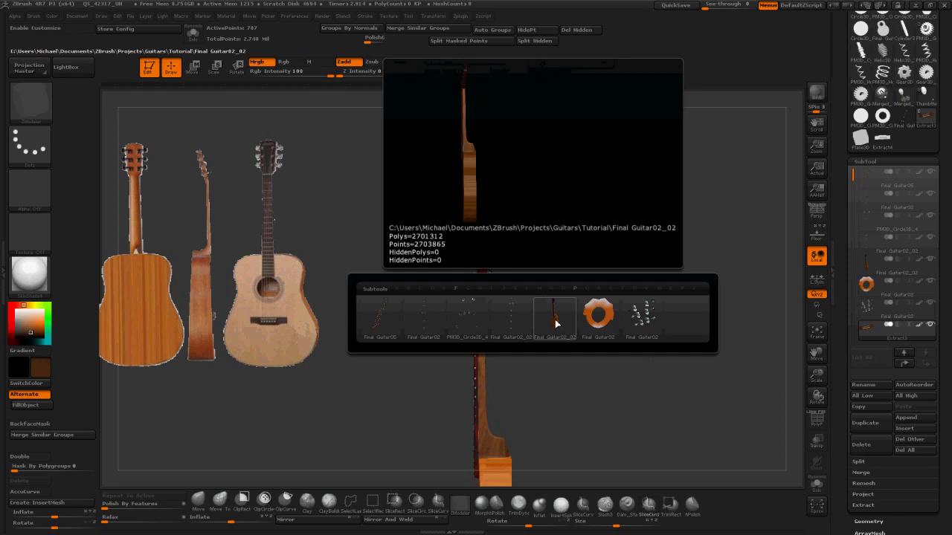
left_click(563, 320)
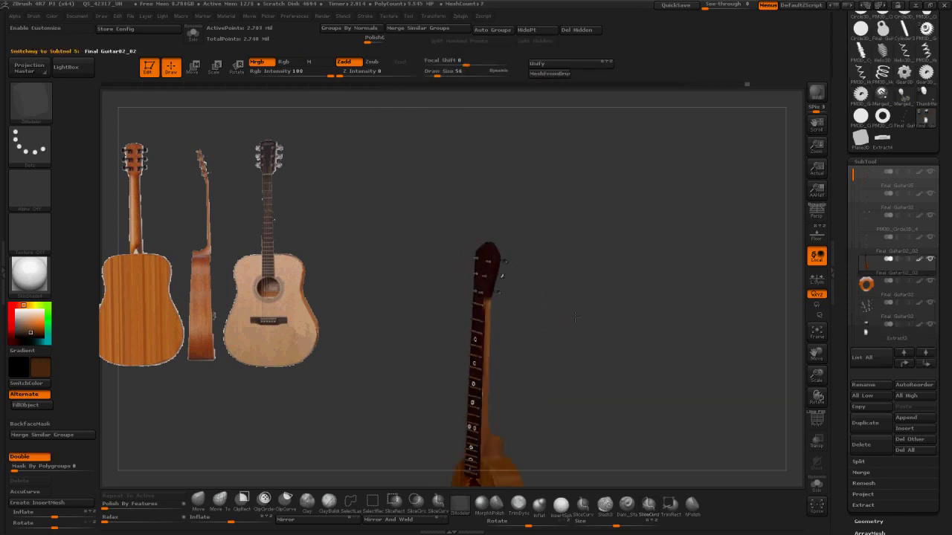
left_click_drag(590, 306, 595, 315)
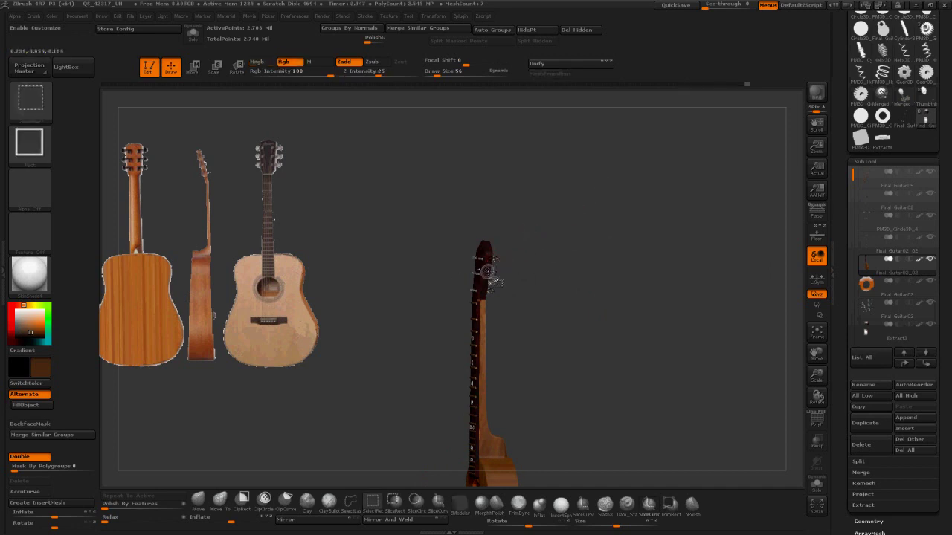
Step: Isolate the headstock and neck polygroup in Solo mode with polyframes on, and inspect the headstock from the front
left_click(487, 275, "ctrl+shift")
left_click(817, 485)
left_click(817, 420)
left_click_drag(772, 391, 691, 335)
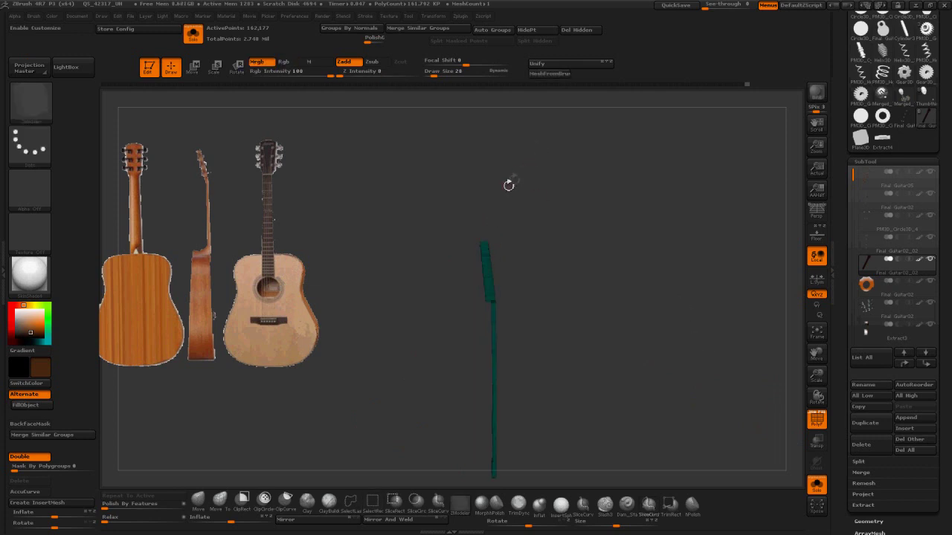
left_click_drag(471, 222, 510, 302, "ctrl+shift")
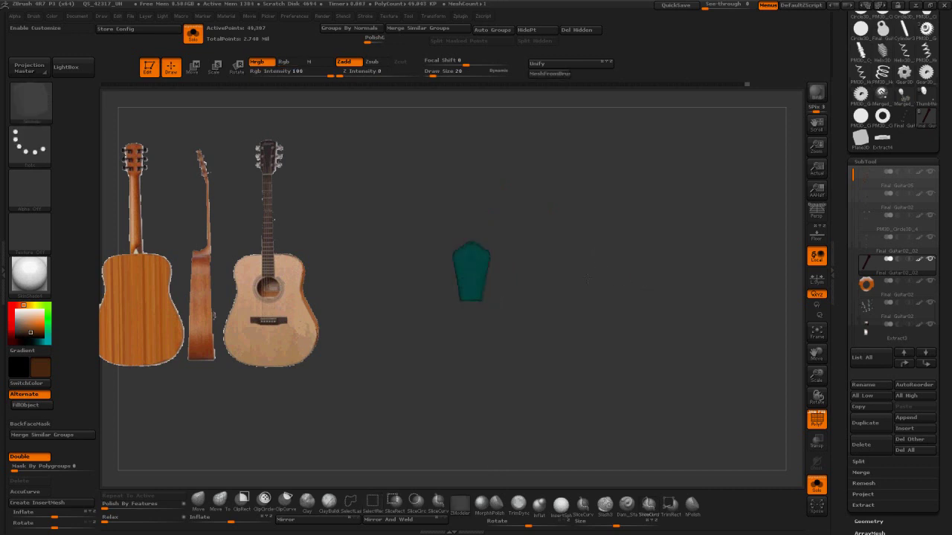
key("f")
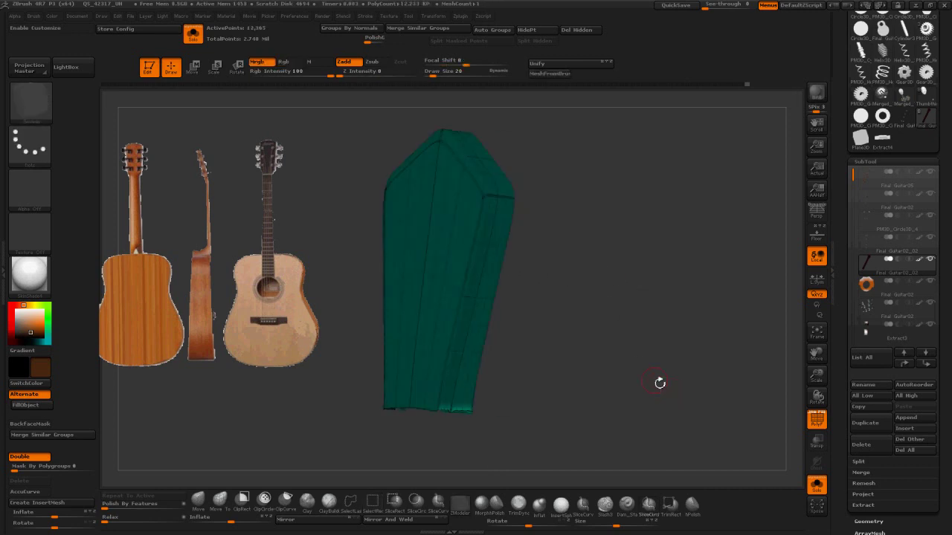
mouse_move(659, 382)
left_mouse_down()
mouse_move(662, 349)
mouse_move(688, 365)
mouse_move(692, 342)
mouse_move(559, 332)
mouse_move(629, 325)
mouse_move(703, 297)
mouse_move(690, 330)
mouse_move(642, 305)
mouse_move(590, 326)
mouse_move(604, 344)
left_mouse_up()
left_click_drag(647, 365, 631, 357, "shift")
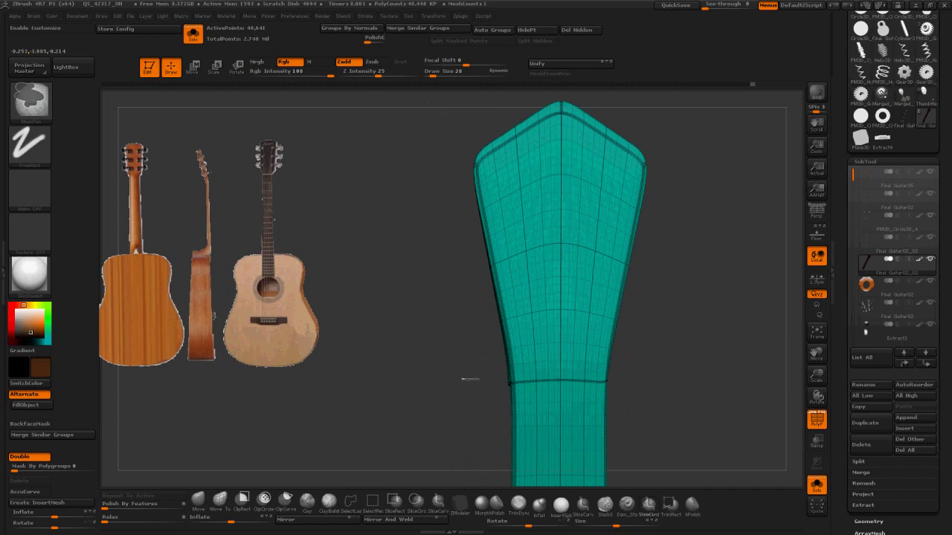
Step: Mask the headstock down to where it meets the neck and turn the masked area into its own polygroup
left_click_drag(480, 379, 724, 102, "ctrl")
left_click_drag(841, 446, 840, 334)
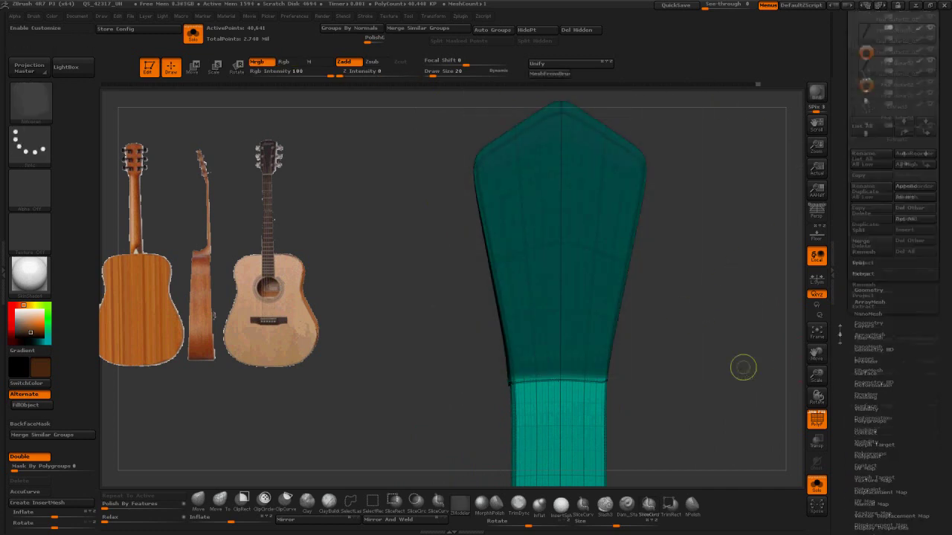
left_click_drag(472, 342, 626, 331, "ctrl")
left_click_drag(450, 369, 522, 390, "ctrl")
left_click_drag(443, 347, 581, 377, "ctrl")
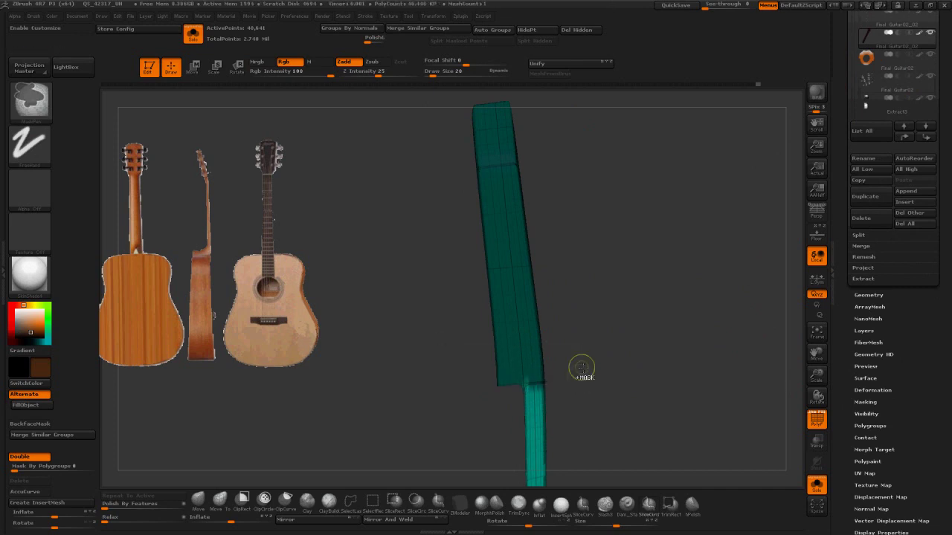
left_click_drag(527, 388, 530, 389, "ctrl")
key("ctrl+w")
left_click_drag(588, 400, 638, 406)
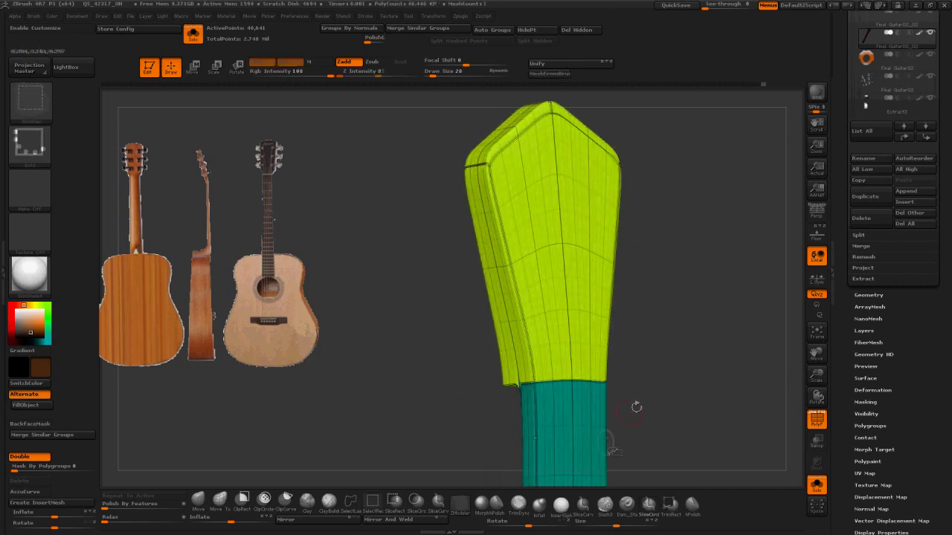
Step: Hide everything except the headstock polygroup and turn off the polyframe display
left_click(561, 436, "ctrl+shift")
left_click(560, 436, "ctrl+shift")
left_click_drag(673, 357, 635, 339)
key("shift+f")
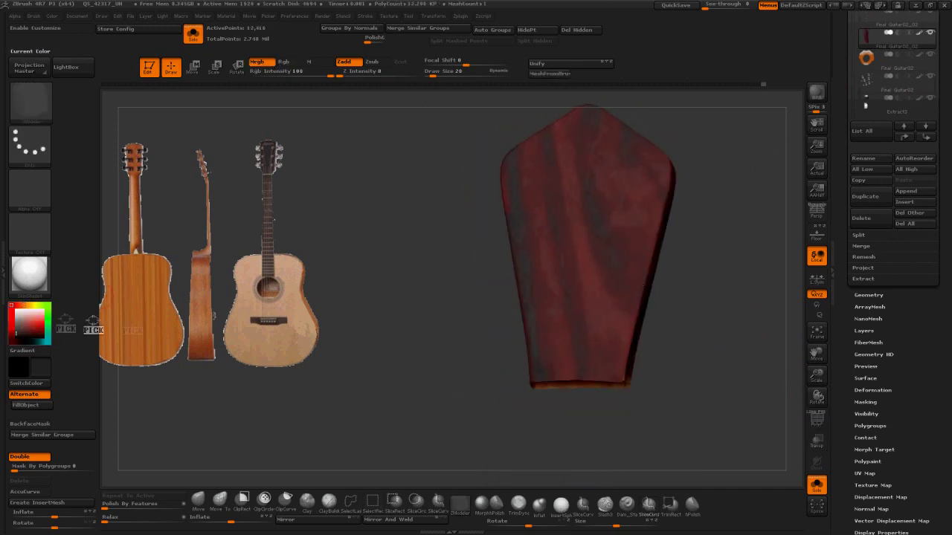
Step: Invert the visibility to bring back the rest of the guitar, and enlarge the guitar reference images in Spotlight
left_click_drag(339, 411, 416, 394)
left_click_drag(633, 349, 658, 376, "ctrl+shift")
left_click_drag(669, 375, 774, 386)
key("f")
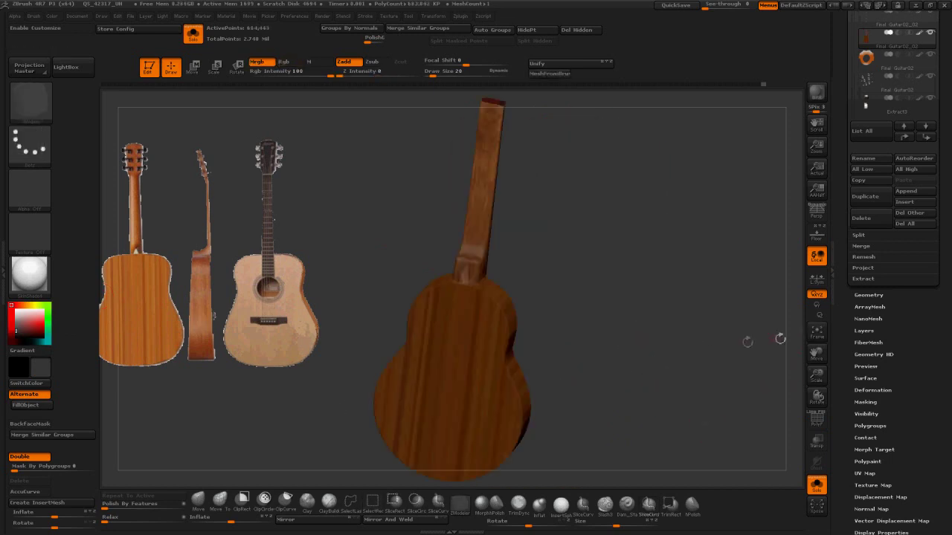
left_click_drag(780, 336, 202, 345)
key("z")
left_click_drag(475, 232, 510, 261)
left_click_drag(452, 289, 692, 344)
key("z")
Step: Show only the headstock again, enlarge the Spotlight images further, and place the headstock beneath the guitar's side-view wood
left_click_drag(629, 199, 658, 229, "ctrl+shift")
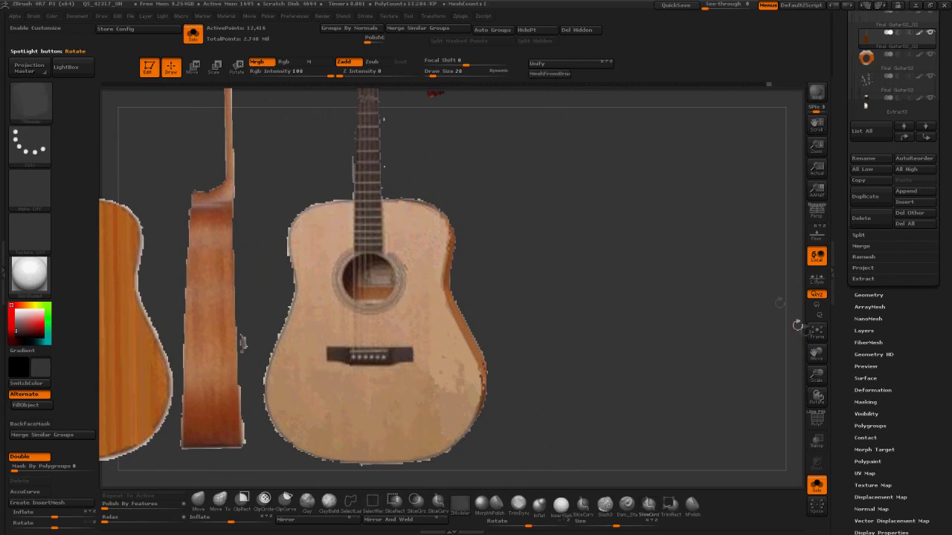
left_click_drag(796, 324, 631, 290)
left_click(816, 332)
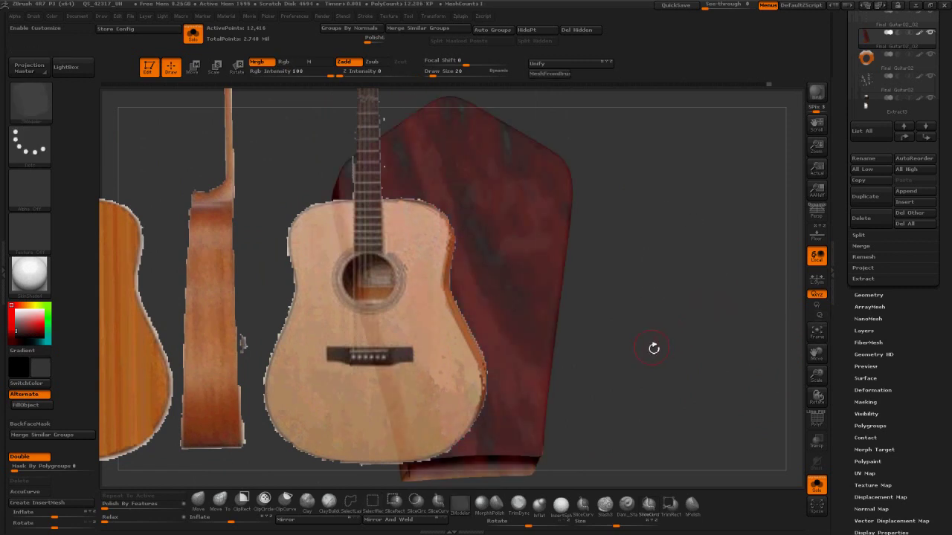
key("z")
left_click_drag(655, 347, 839, 350)
left_click_drag(760, 289, 792, 319)
left_click_drag(467, 279, 800, 273)
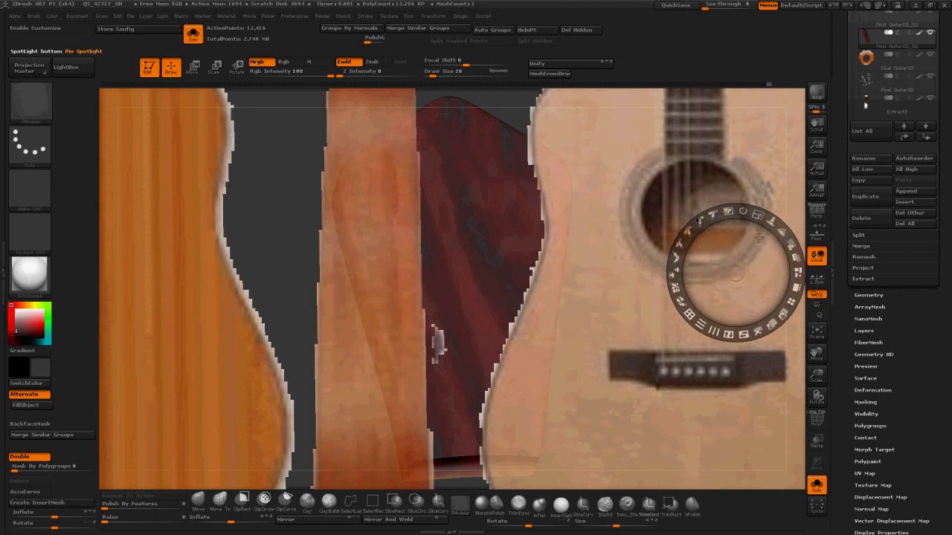
key("z")
left_click_drag(288, 252, 288, 190, "alt")
left_click_drag(517, 220, 418, 208, "alt")
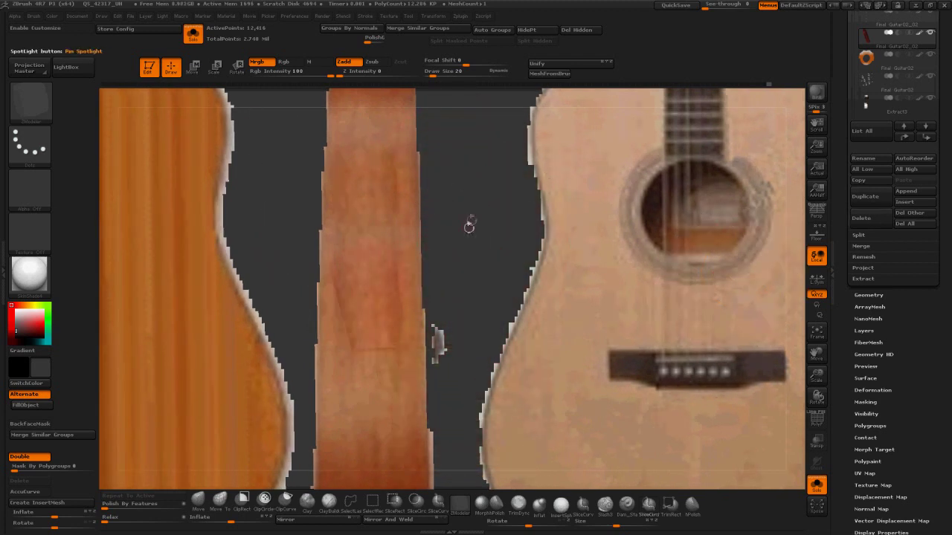
Step: Adjust the Spotlight image opacity and paint the side-view wood onto the headstock using the Standard brush with Rgb only and Zadd off
key("b")
key("s")
key("t")
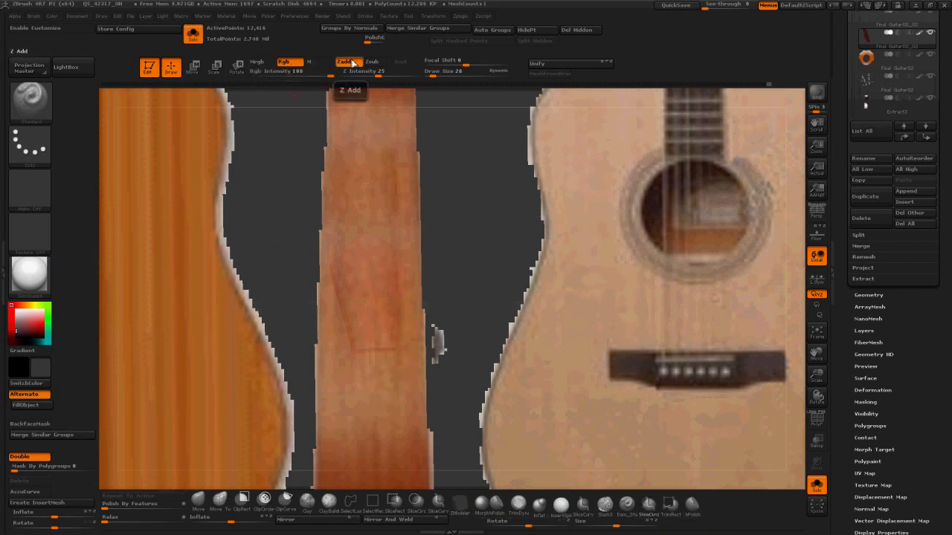
key("z")
key("z")
key("z")
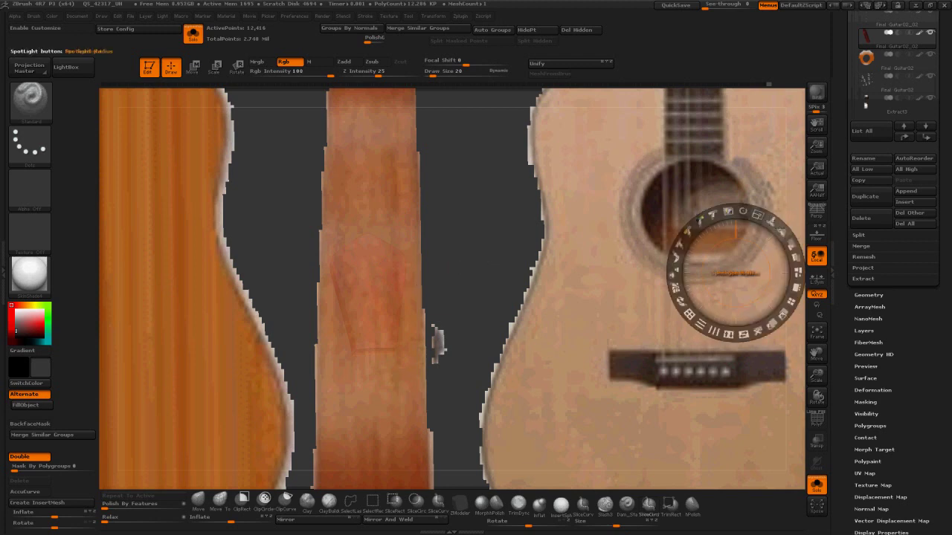
left_click_drag(782, 233, 794, 249)
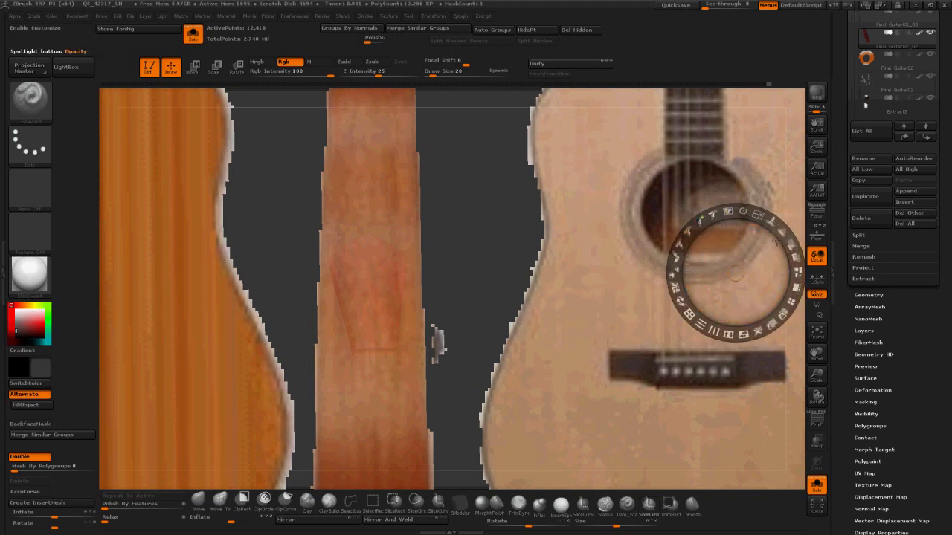
key("z")
mouse_move(361, 272)
left_mouse_down()
mouse_move(368, 237)
mouse_move(372, 326)
mouse_move(426, 307)
mouse_move(357, 316)
mouse_move(379, 249)
left_mouse_up()
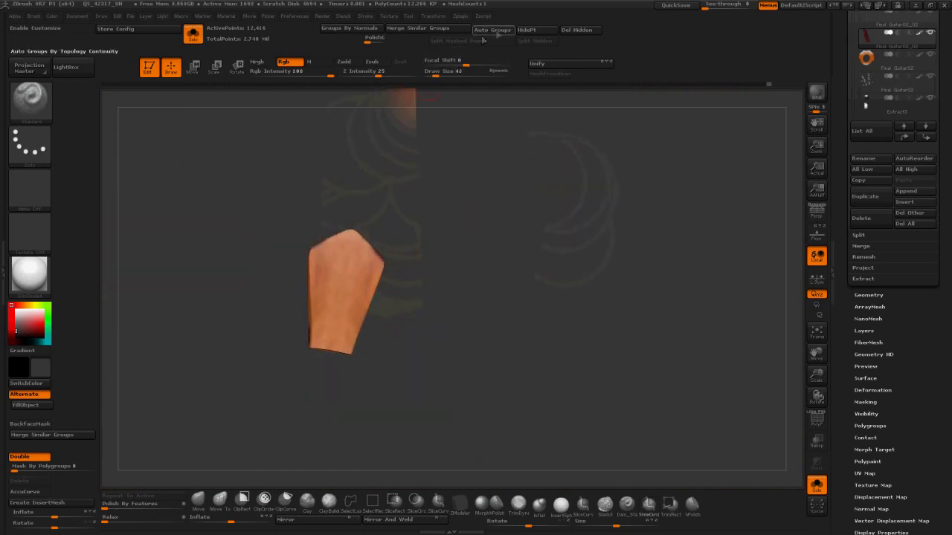
Step: Import a dark wood texture, add it to Spotlight, and enlarge it until it covers the headstock
left_click(389, 16)
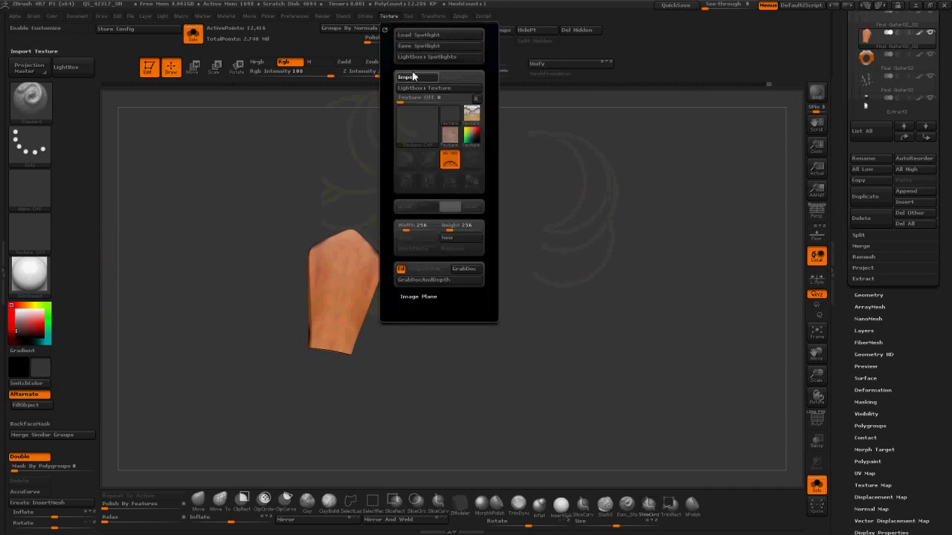
left_click(414, 77)
left_click(353, 110)
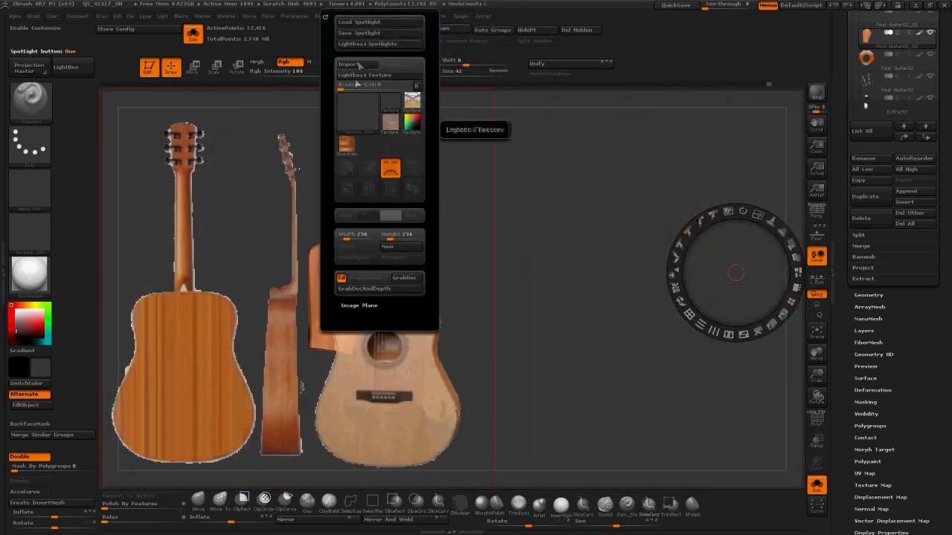
left_click(414, 165)
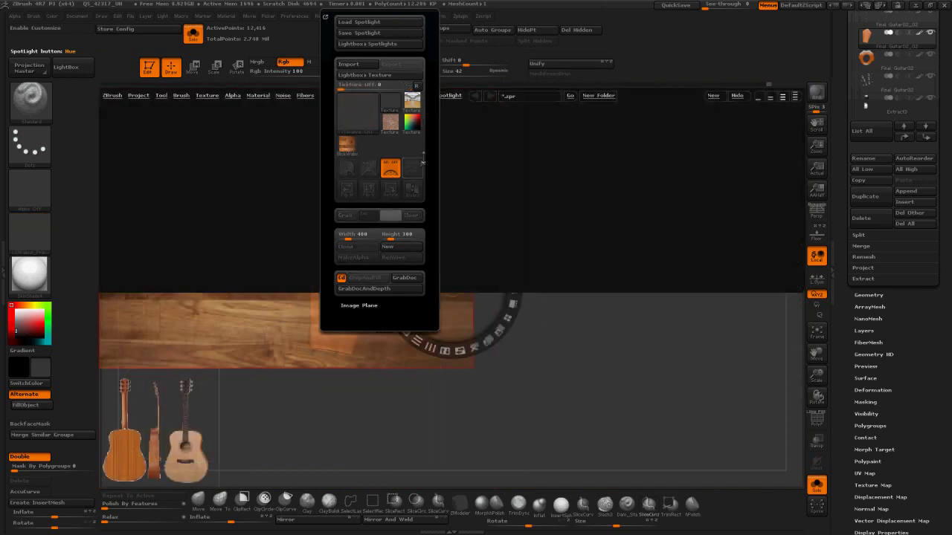
left_click(67, 67)
left_click_drag(459, 229, 479, 425)
left_click_drag(449, 360, 456, 399)
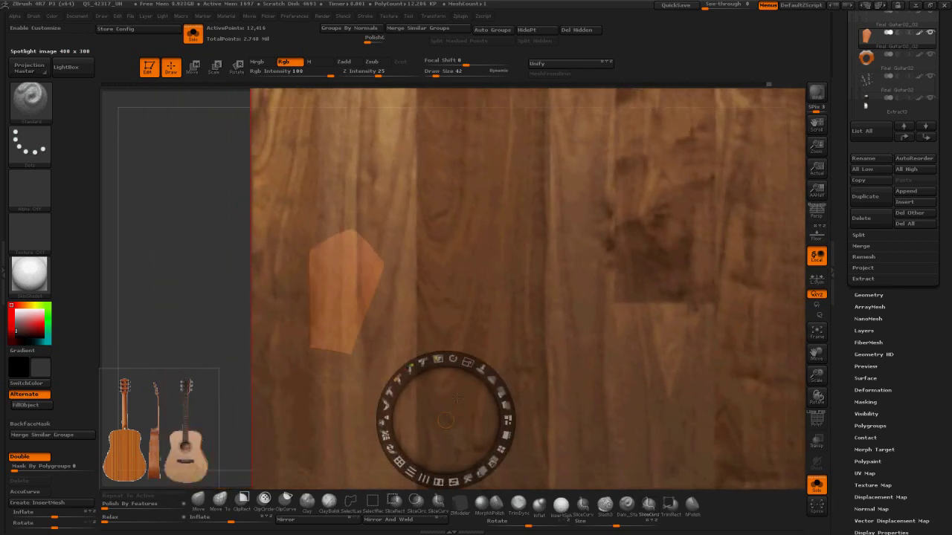
Step: Paint the dark wood grain over the headstock's front, back and side faces
key("z")
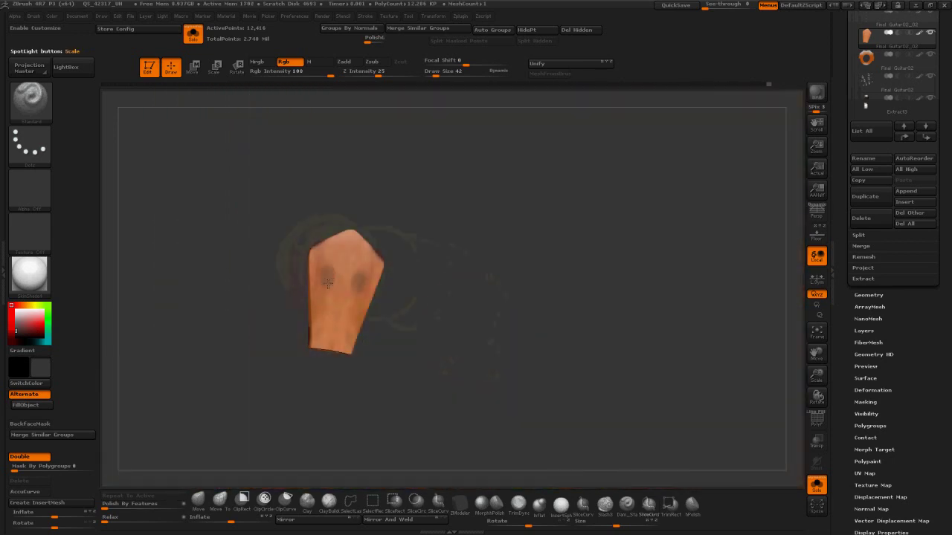
mouse_move(347, 240)
left_mouse_down()
mouse_move(320, 359)
mouse_move(329, 360)
left_mouse_up()
left_click_drag(370, 305, 361, 351)
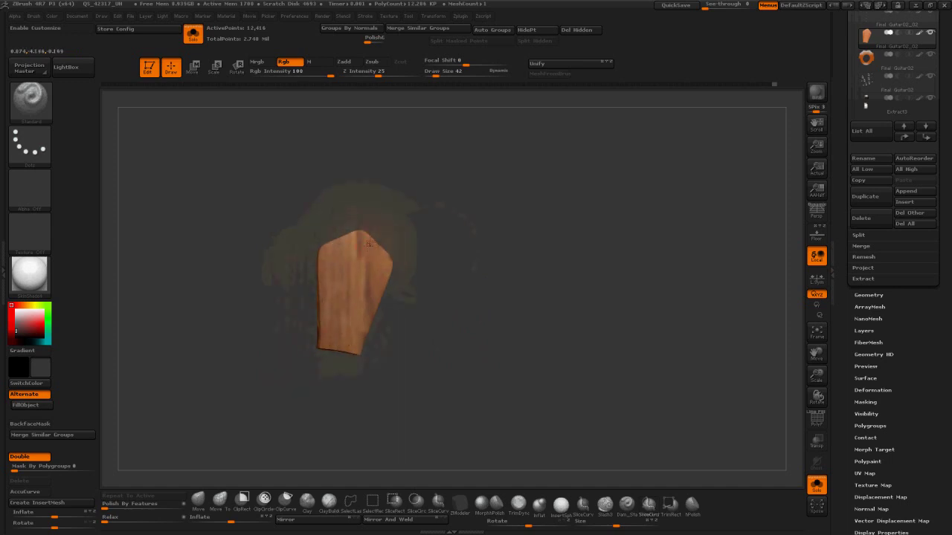
left_click_drag(424, 221, 366, 236)
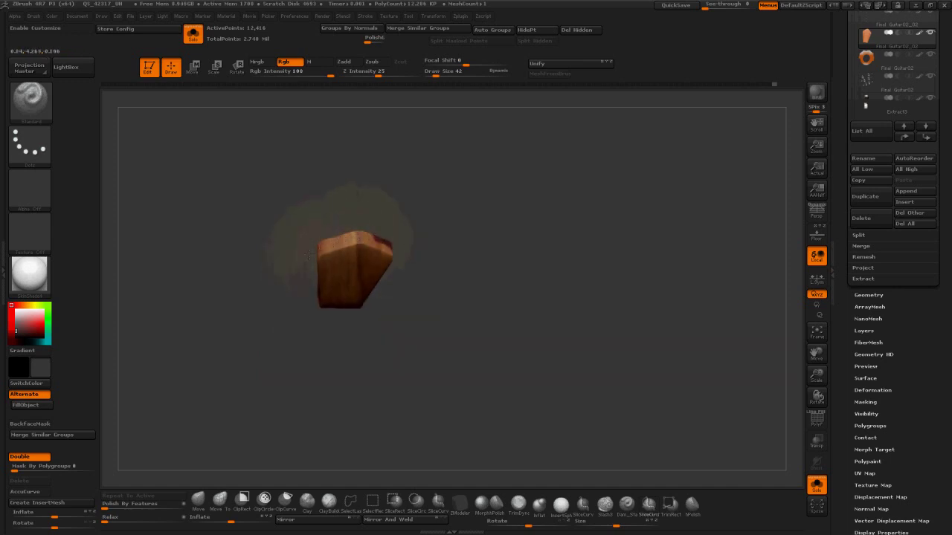
left_click_drag(453, 247, 429, 311)
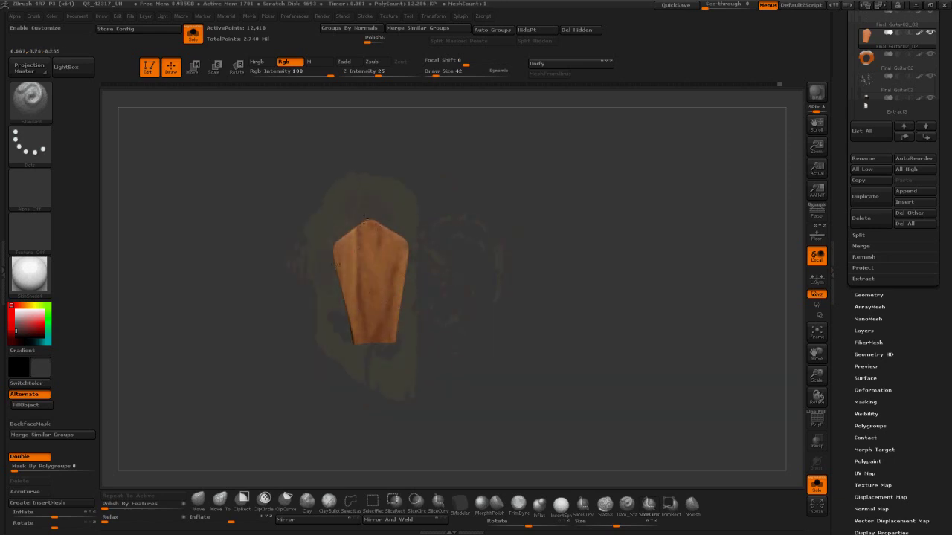
left_click_drag(516, 244, 453, 254)
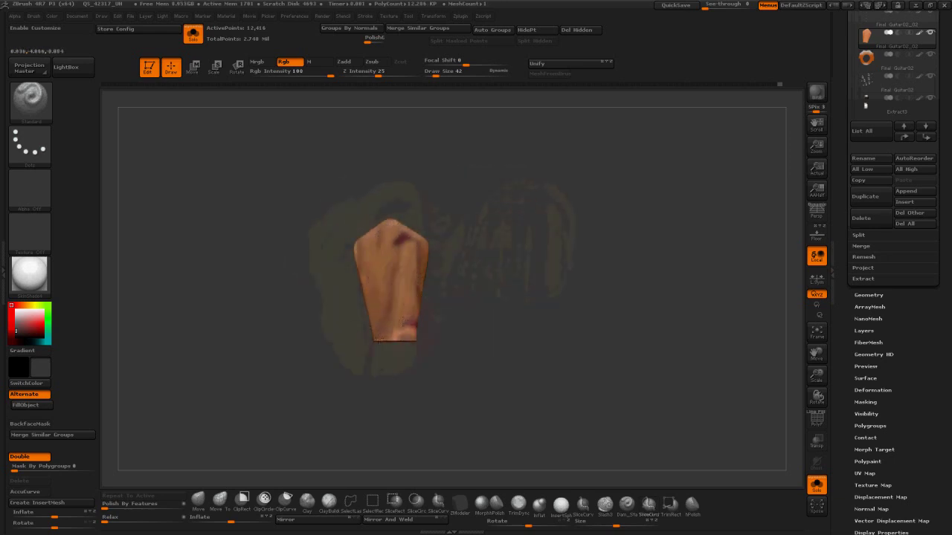
left_click_drag(419, 340, 503, 312)
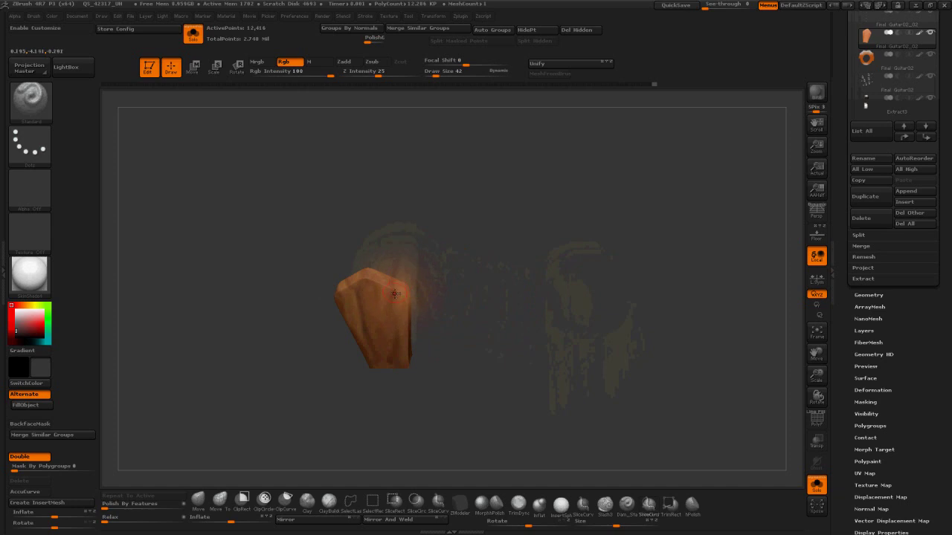
left_click_drag(395, 294, 351, 393)
left_click_drag(344, 321, 405, 349)
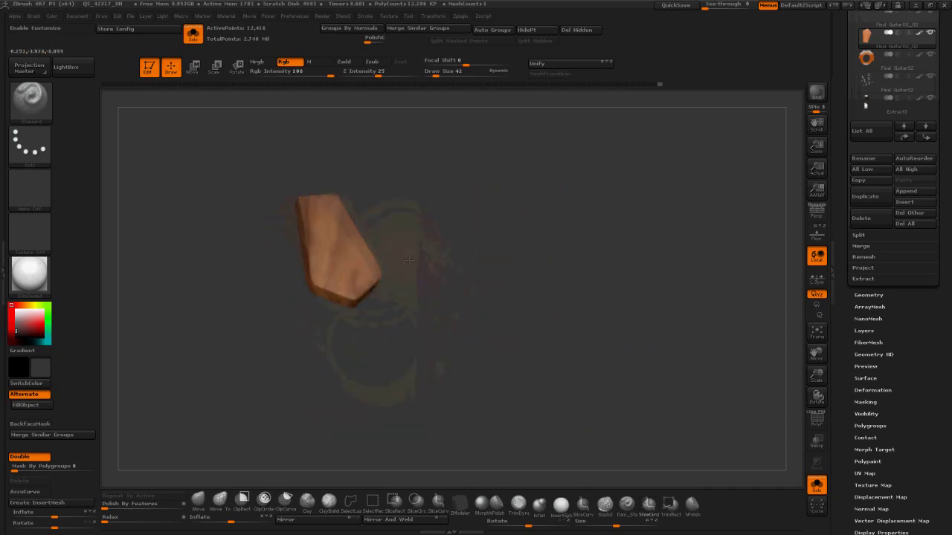
Step: Check the painted wood on the headstock's front, back and side faces, and show the whole guitar again
left_click_drag(407, 260, 458, 203)
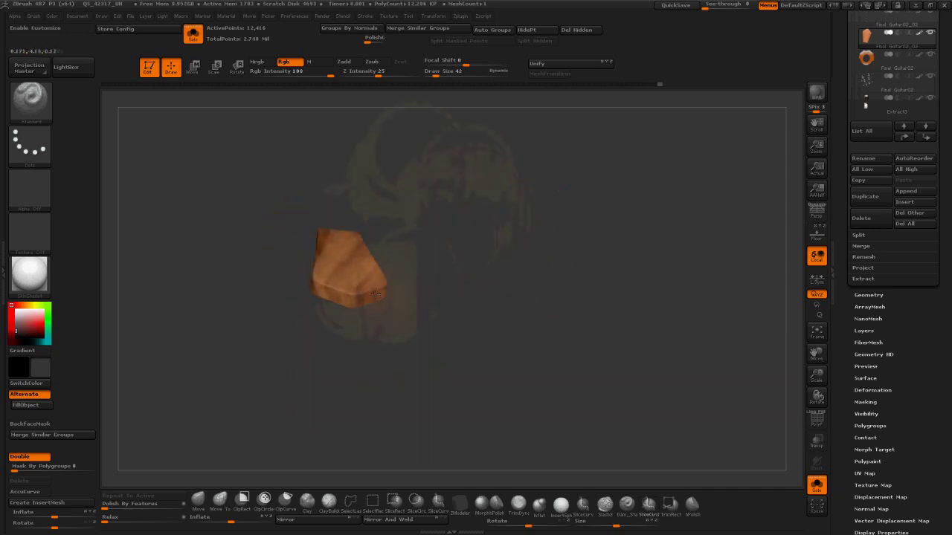
left_click_drag(422, 273, 372, 312)
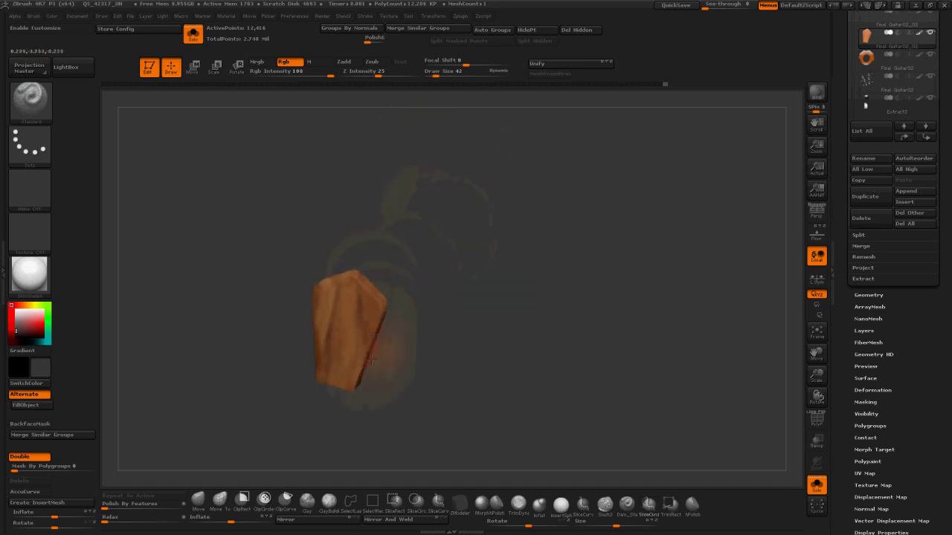
left_click_drag(372, 362, 358, 310)
left_click_drag(402, 385, 406, 326)
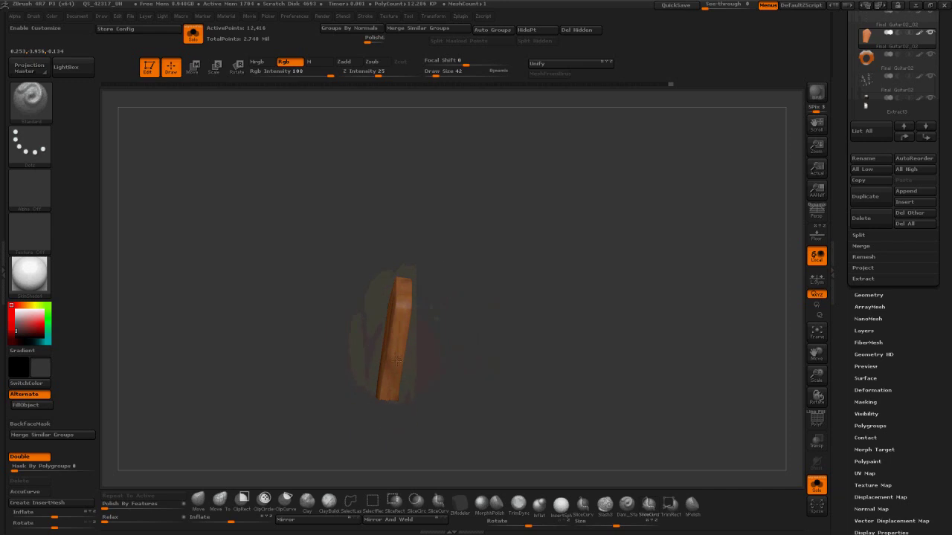
left_click_drag(397, 362, 692, 293)
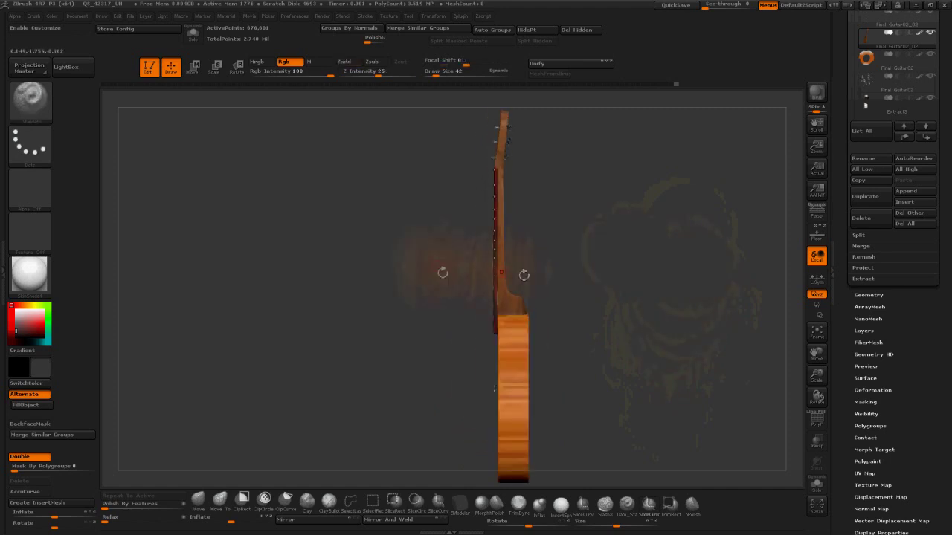
Step: Bring back the Spotlight images, enlarge them, and place the side-view wood over the side of the guitar body
key("shift+z")
left_click_drag(446, 420, 171, 404)
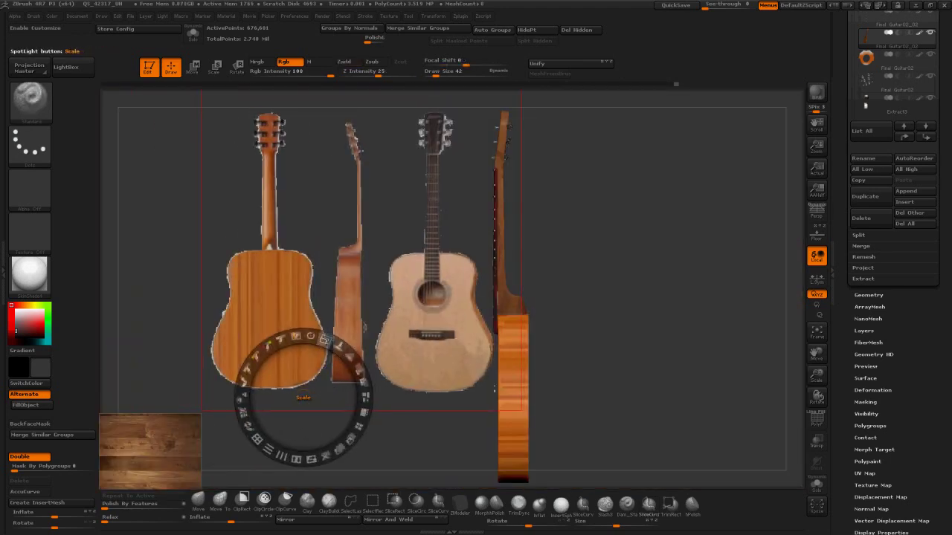
mouse_move(325, 340)
left_mouse_down()
mouse_move(356, 364)
mouse_move(325, 340)
left_mouse_up()
left_click_drag(611, 377, 677, 360)
left_click_drag(717, 318, 734, 328)
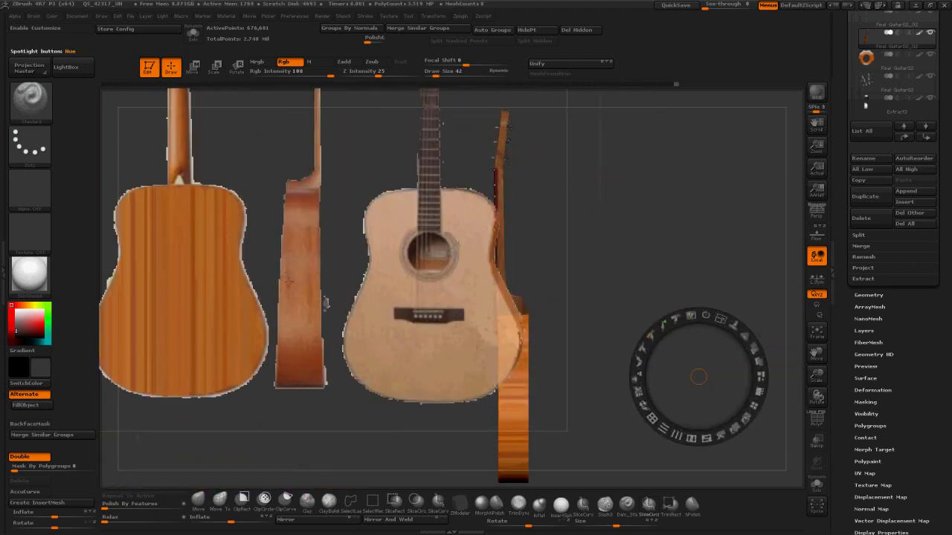
left_click_drag(302, 292, 384, 333)
left_click_drag(407, 276, 420, 288)
Step: Leave Spotlight editing, turn the guitar to its opposite side, and isolate the body's side polygroup under the wood image
key("z")
left_click_drag(611, 308, 352, 329, "shift")
left_click_drag(413, 357, 454, 362, "alt")
mouse_move(446, 411)
left_mouse_down("alt")
mouse_move(446, 377)
mouse_move(438, 418)
left_mouse_up("alt")
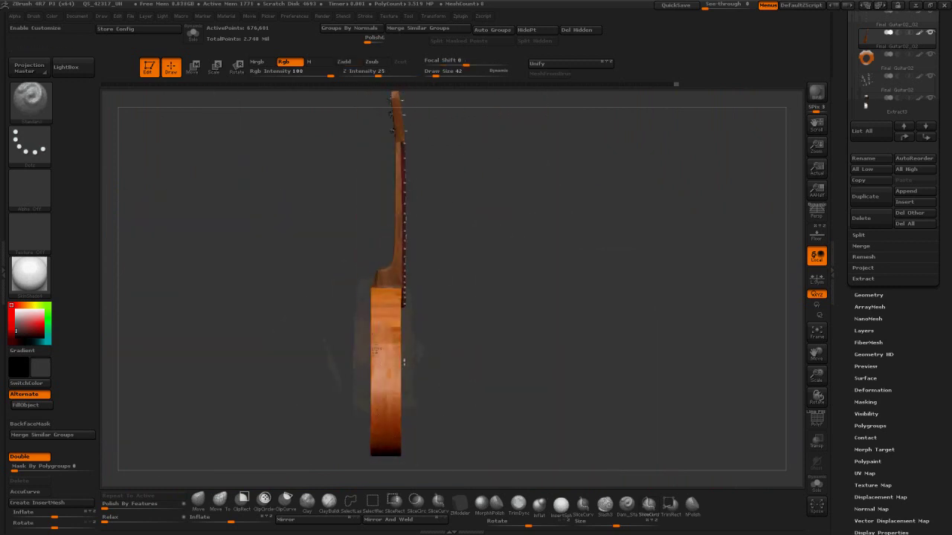
left_click(394, 305, "ctrl+shift")
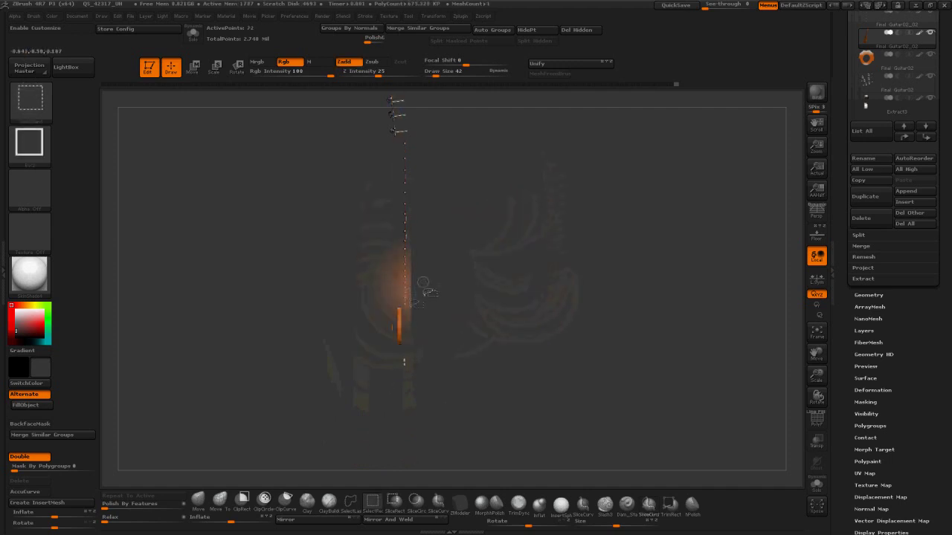
left_click(475, 320, "ctrl+shift")
left_click(385, 306, "ctrl+shift")
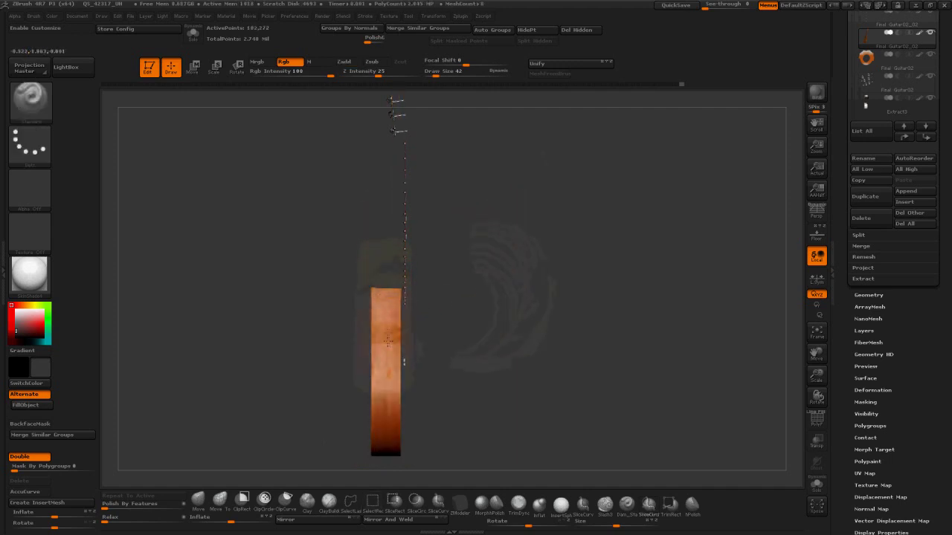
Step: Paint the side-view wood over both sides and the lower end of the guitar body
left_click_drag(478, 335, 587, 419)
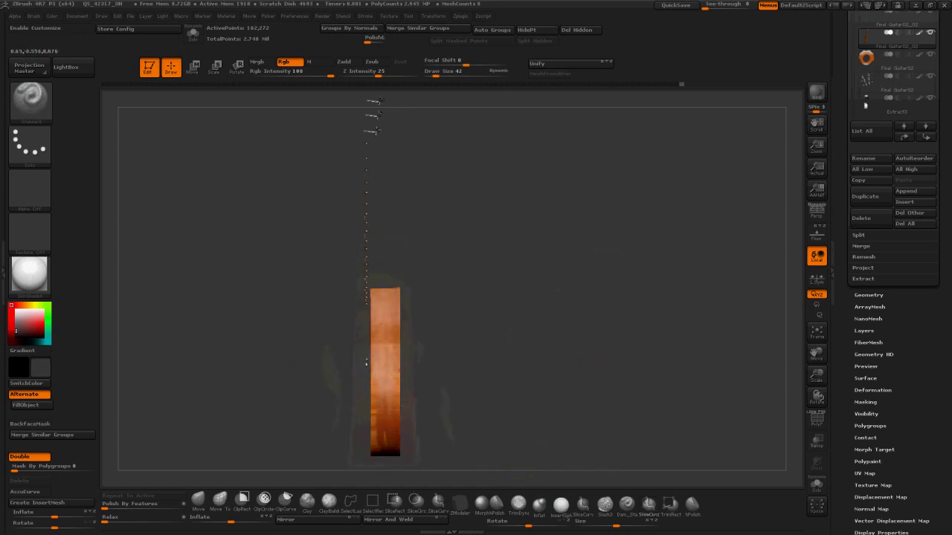
left_click_drag(399, 318, 545, 248)
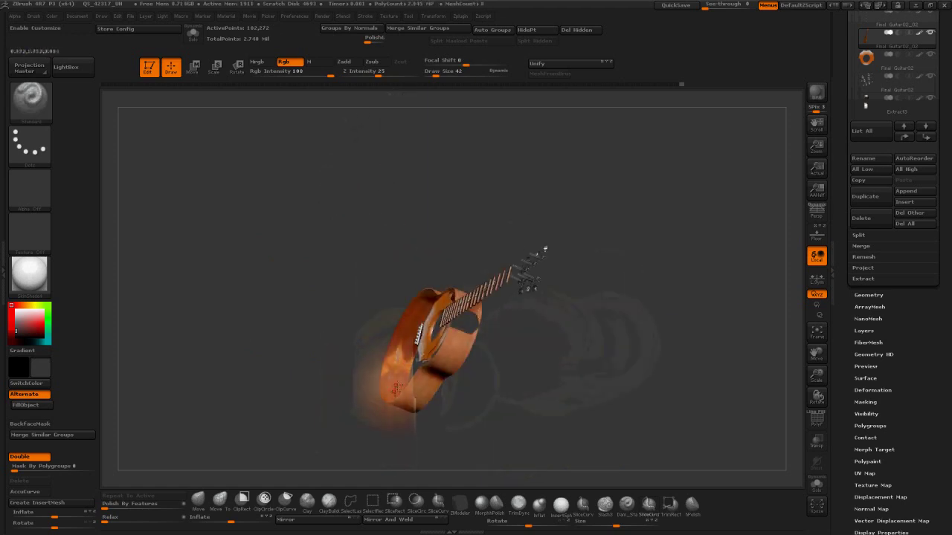
left_click_drag(392, 368, 372, 447, "alt")
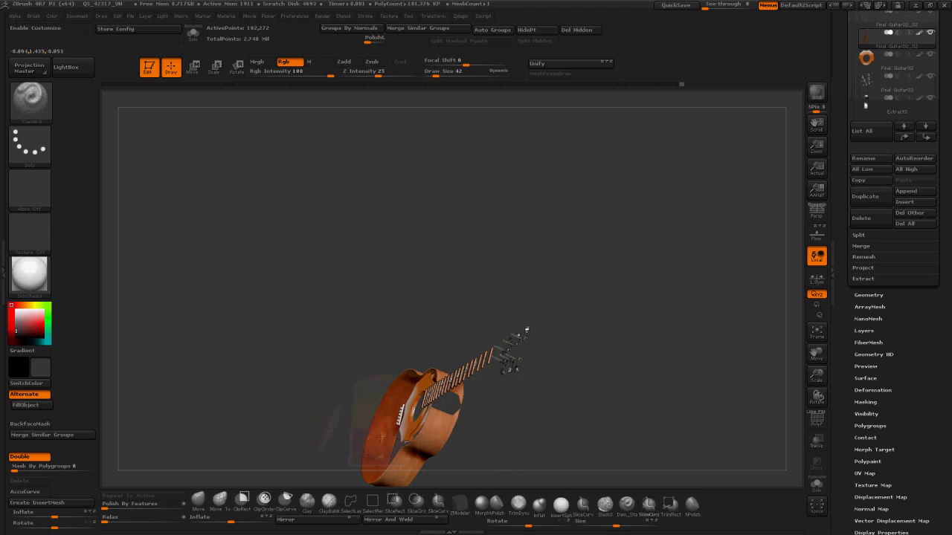
left_click_drag(527, 329, 397, 268)
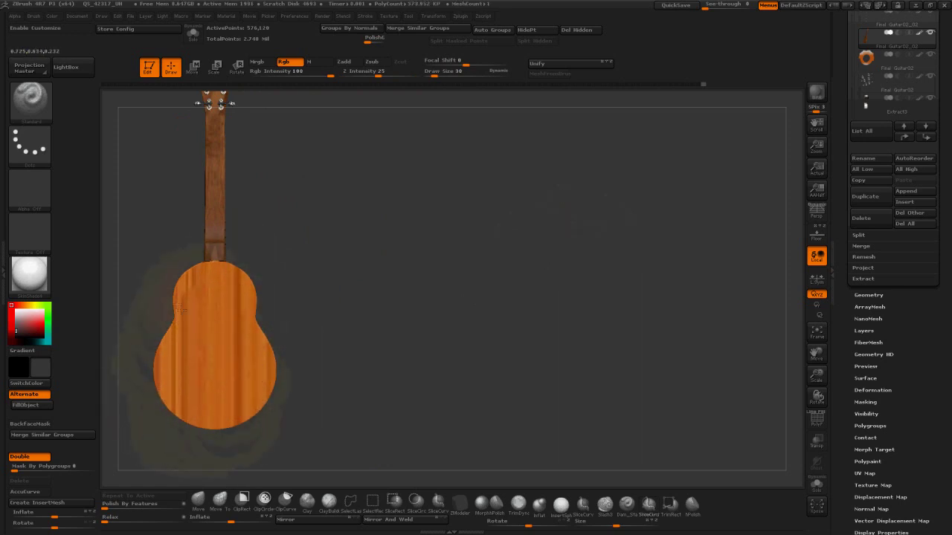
Step: Select the bridge subtool, view it in isolation, and show the rest of the guitar again
left_click_drag(235, 323, 488, 314)
left_click(352, 339, "alt")
left_click(816, 485)
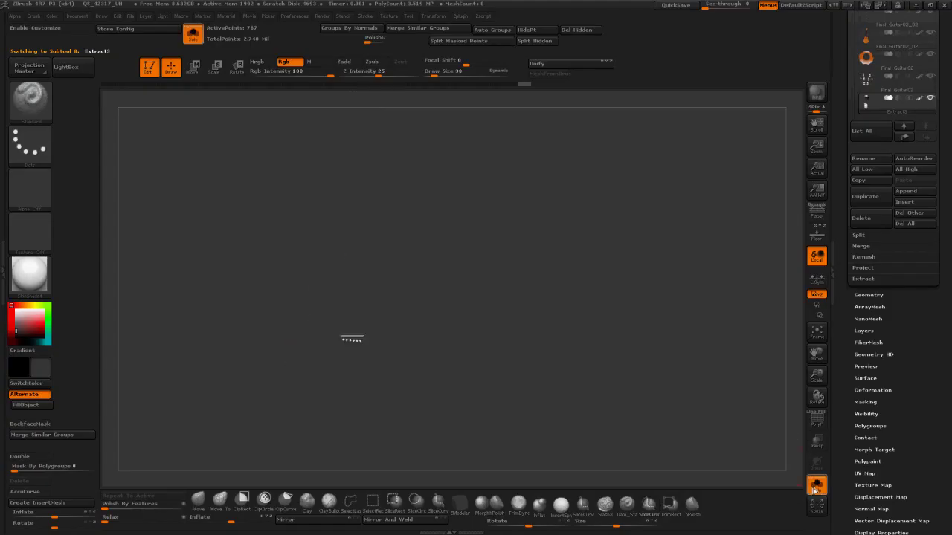
left_click(816, 484)
Step: Select the guitar body subtool and touch up the wood around its lower end and side
left_click_drag(646, 343, 372, 445)
left_click(374, 446, "alt")
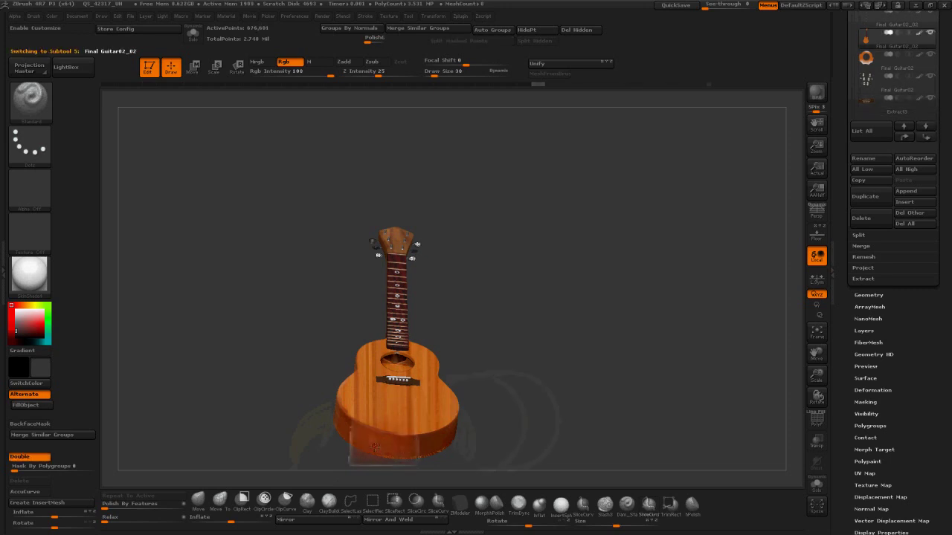
mouse_move(374, 446)
left_mouse_down()
mouse_move(572, 397)
mouse_move(563, 350)
mouse_move(414, 351)
left_mouse_up()
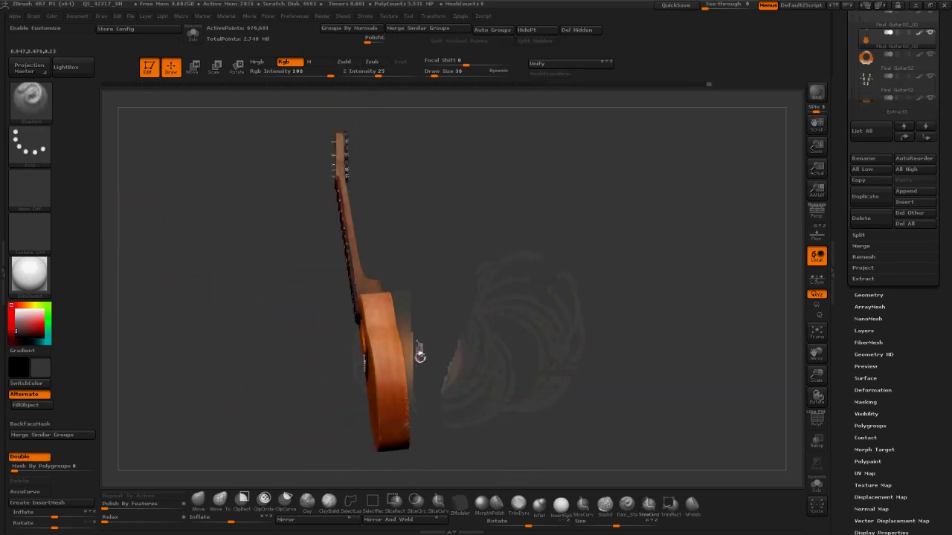
mouse_move(417, 401)
left_mouse_down()
mouse_move(404, 403)
mouse_move(528, 365)
mouse_move(510, 319)
mouse_move(519, 269)
mouse_move(410, 285)
mouse_move(417, 291)
left_mouse_up()
Step: Isolate the body's front around the soundhole, select the soundhole ring subtool, and paint wood onto its inner rim
left_click_drag(355, 265, 359, 344, "alt")
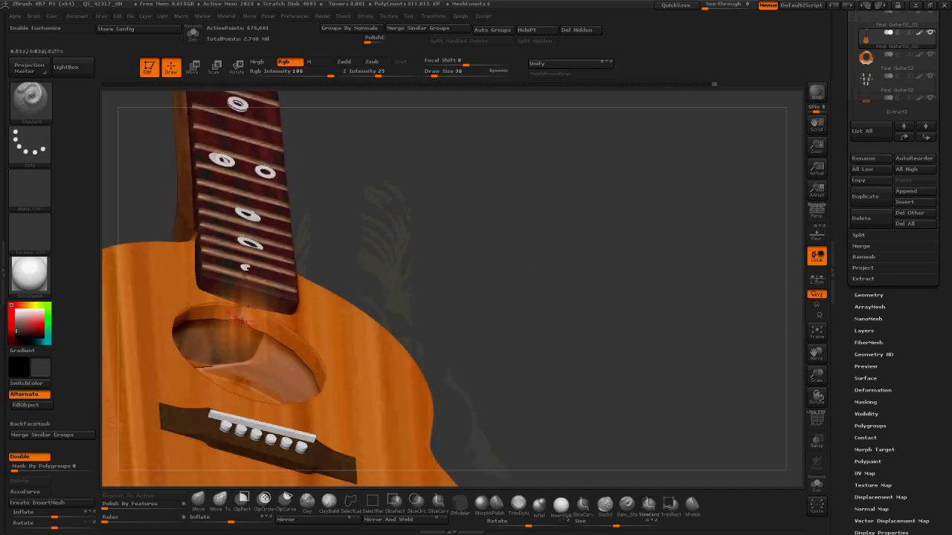
left_click(317, 309, "ctrl+shift")
left_click(257, 314, "alt")
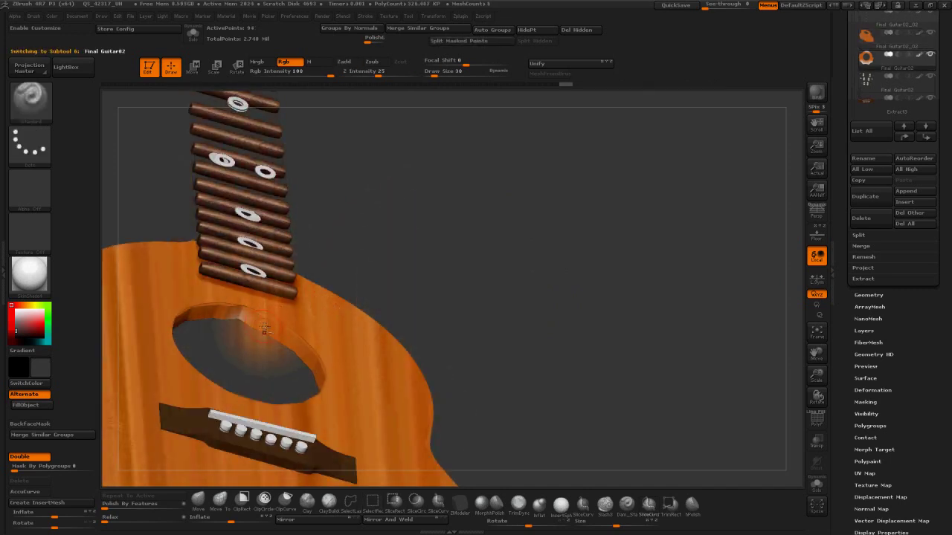
left_click_drag(398, 232, 568, 278)
left_click(360, 216, "alt")
mouse_move(480, 231)
left_mouse_down()
mouse_move(476, 186)
mouse_move(797, 372)
left_mouse_up()
left_click_drag(697, 239, 714, 246)
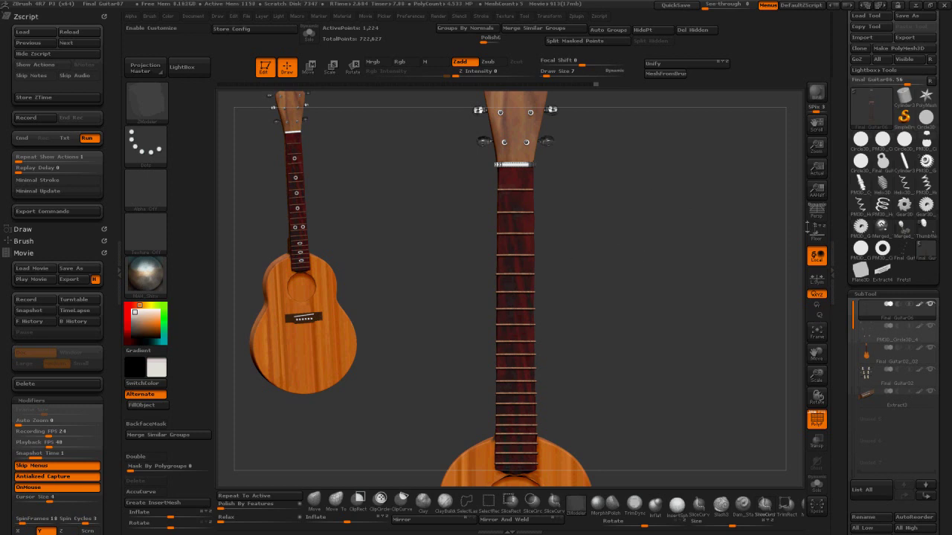
Step: Switch to the Circle3D tool, frame it in view, and convert it to a PolyMesh3D
left_click(874, 247)
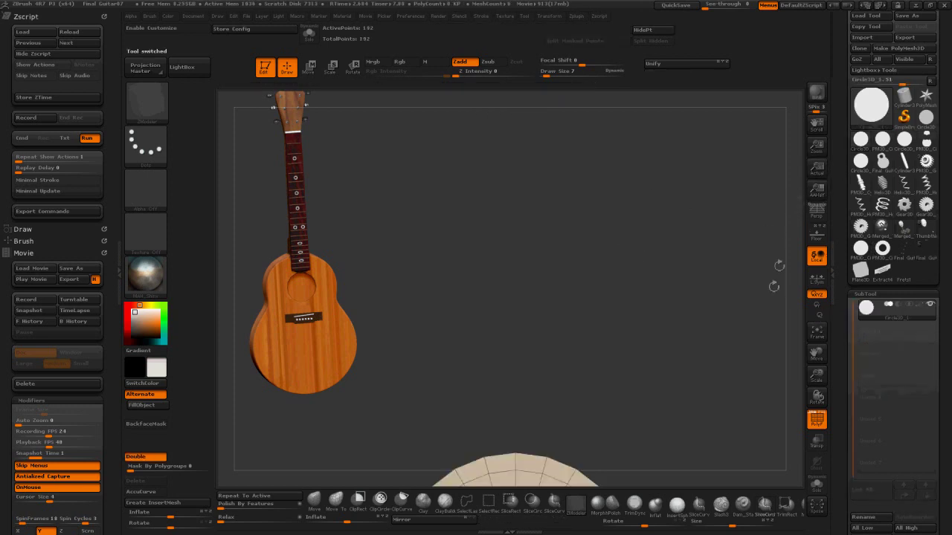
key("f")
left_click_drag(715, 402, 780, 404, "alt")
left_click(899, 48)
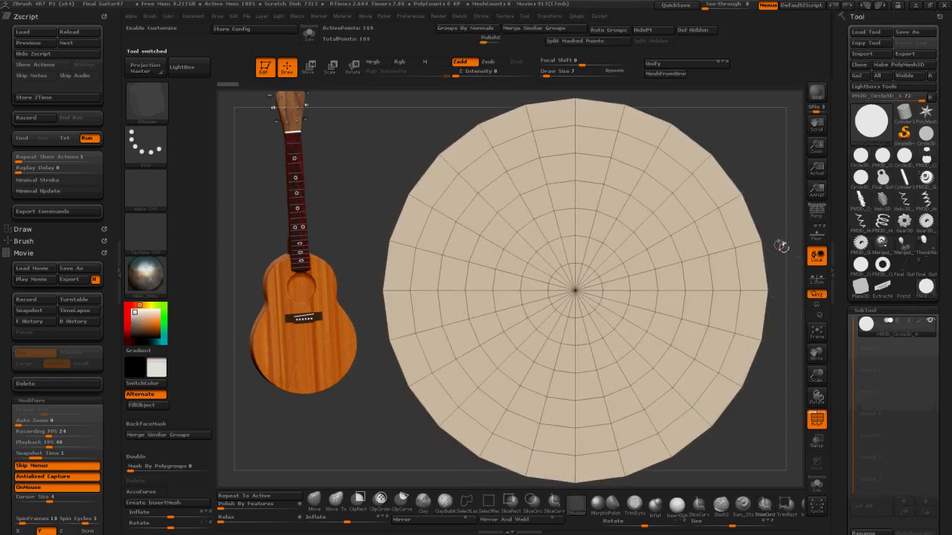
Step: Use the SelectLasso brush to keep only the disc's three outer polygon loops visible, and delete the hidden centre
key("ctrl+shift")
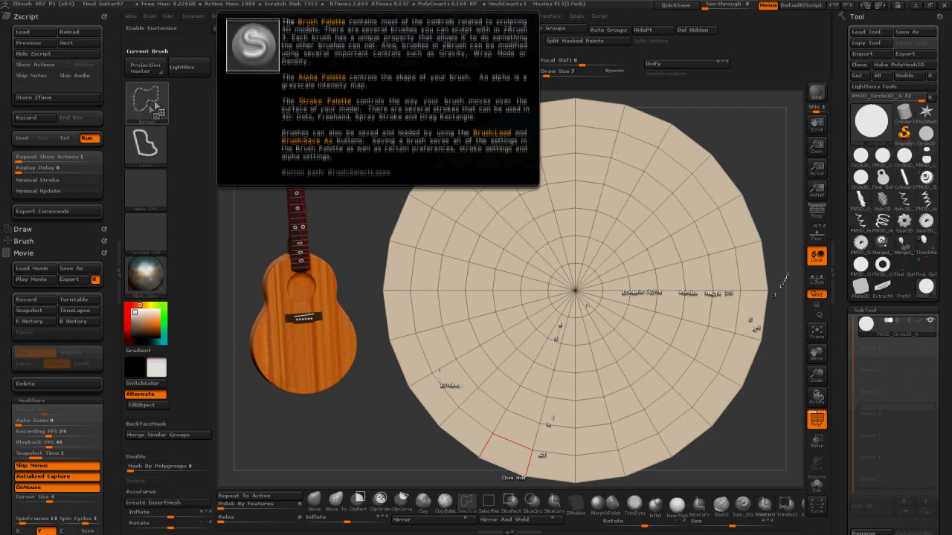
left_click(141, 104, "ctrl+shift")
left_click(340, 111, "ctrl+shift")
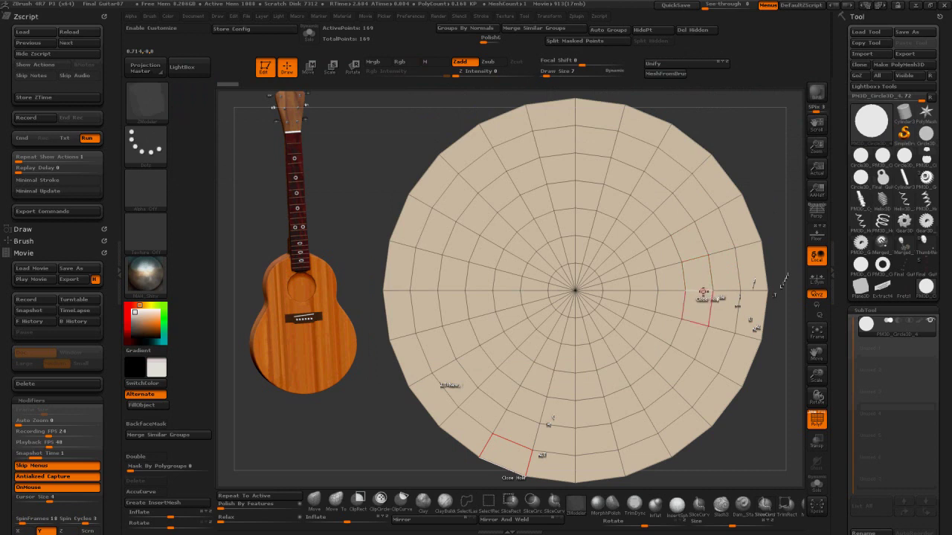
key("ctrl+shift")
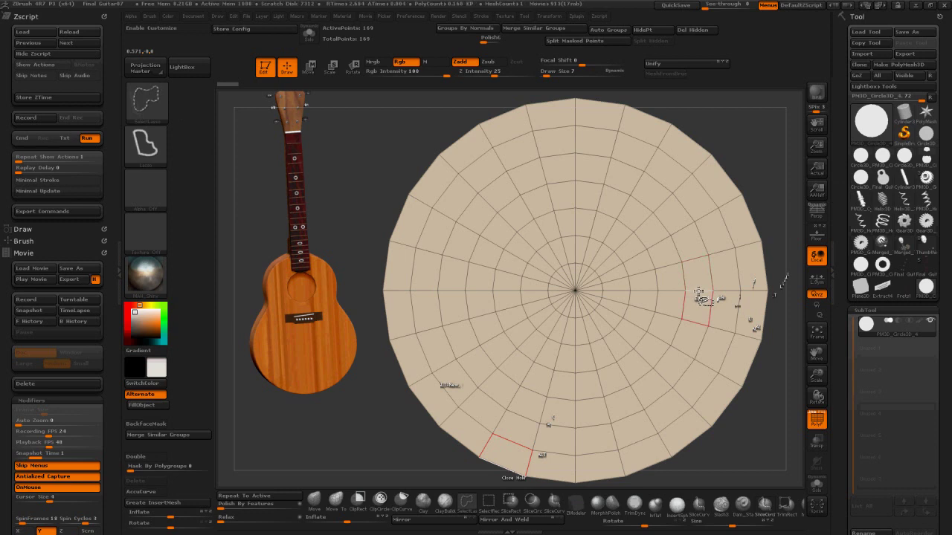
left_click(703, 298, "ctrl+shift")
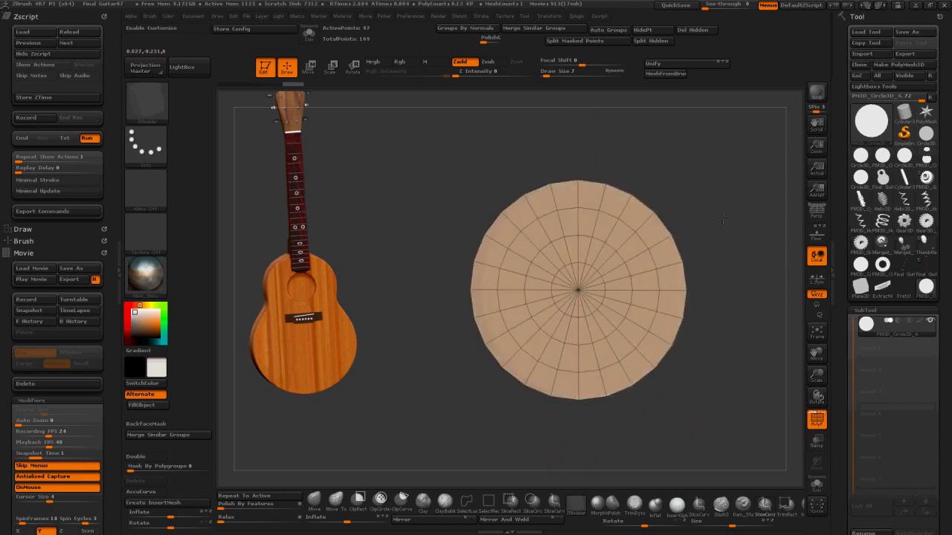
mouse_move(703, 263)
left_mouse_down()
mouse_move(732, 260)
mouse_move(670, 229)
left_mouse_up()
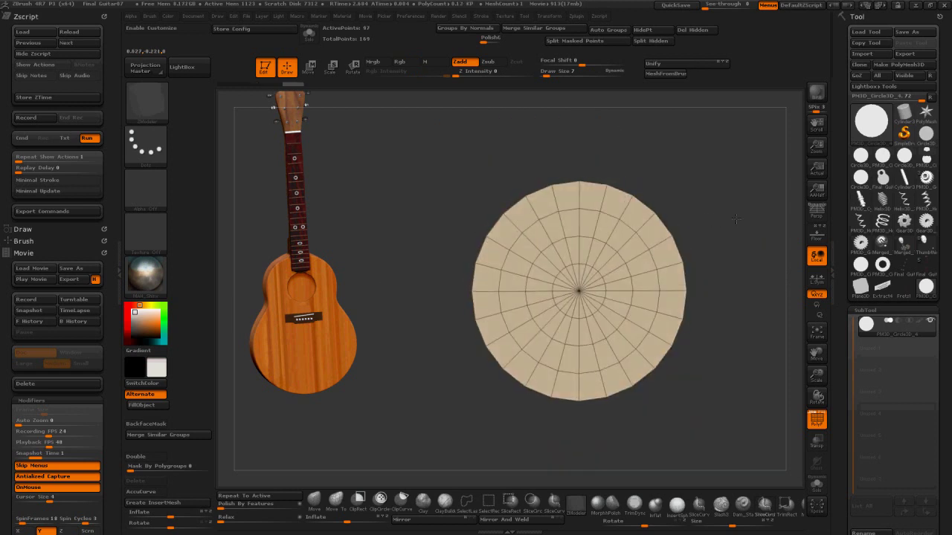
left_click(600, 269, "ctrl+shift")
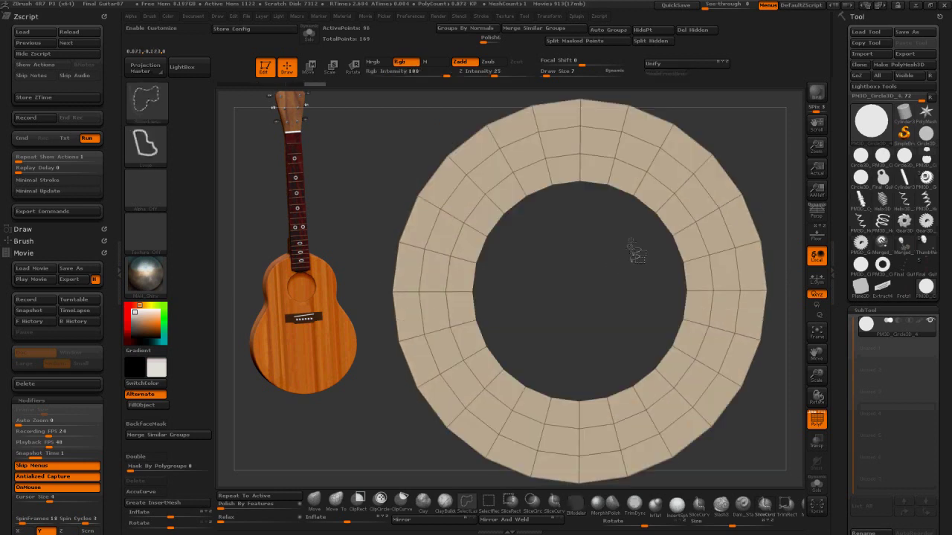
left_click(690, 29)
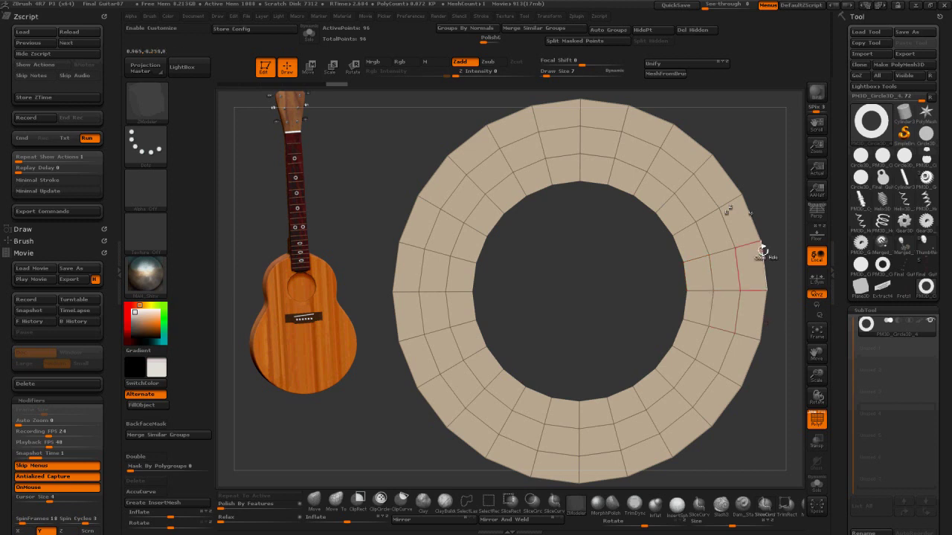
Step: Assign the flat ring to one polygroup and thicken it with ZModeler's QMesh action targeting Polygroup Island
key("ctrl+w")
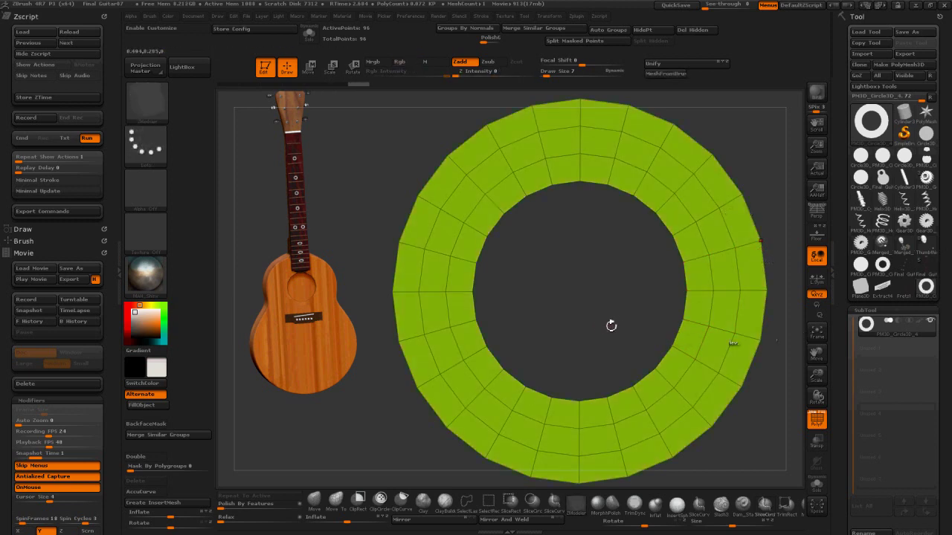
left_click_drag(607, 347, 609, 309)
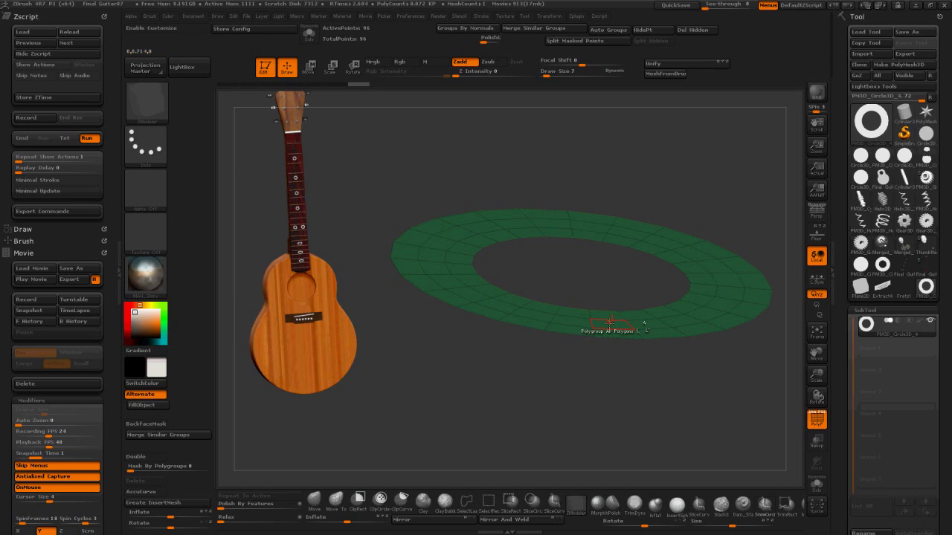
key("space")
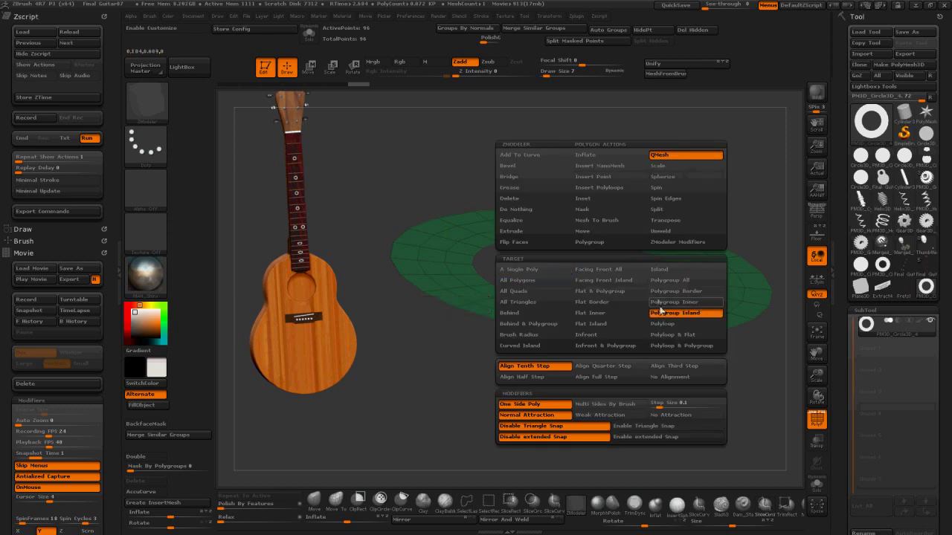
left_click(666, 313)
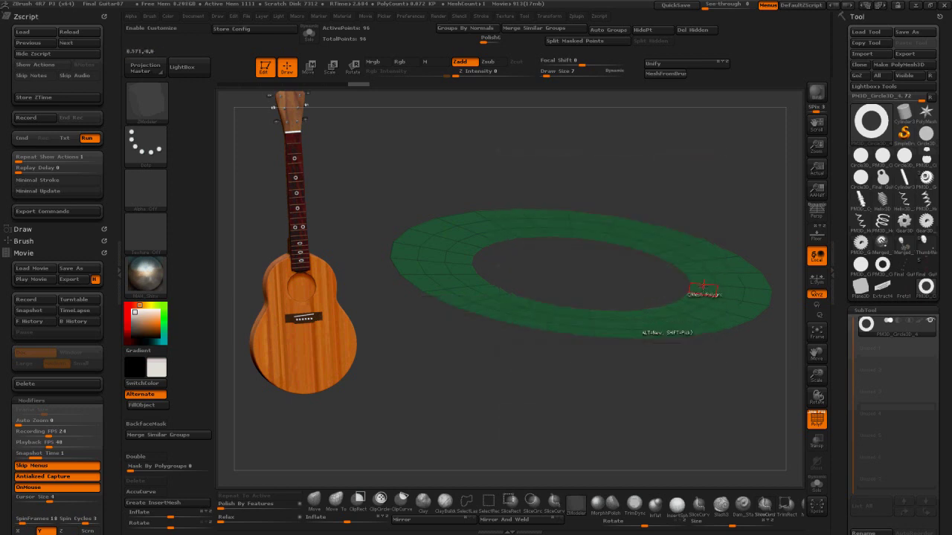
left_click_drag(704, 288, 711, 272)
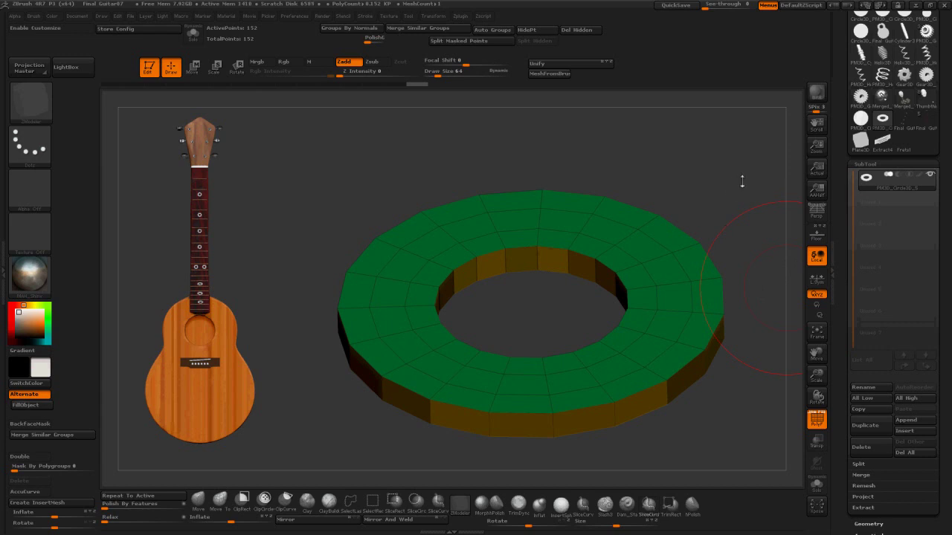
Step: Turn the framed ring to face the front and create a new InsertMesh brush from it
mouse_move(745, 183)
left_mouse_down()
mouse_move(743, 78)
mouse_move(740, 200)
left_mouse_up()
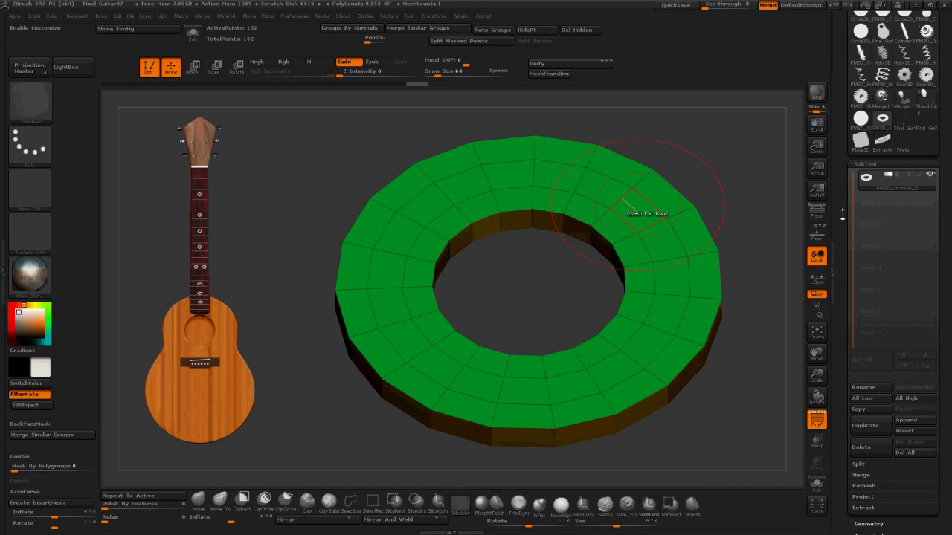
left_click_drag(842, 214, 841, 245)
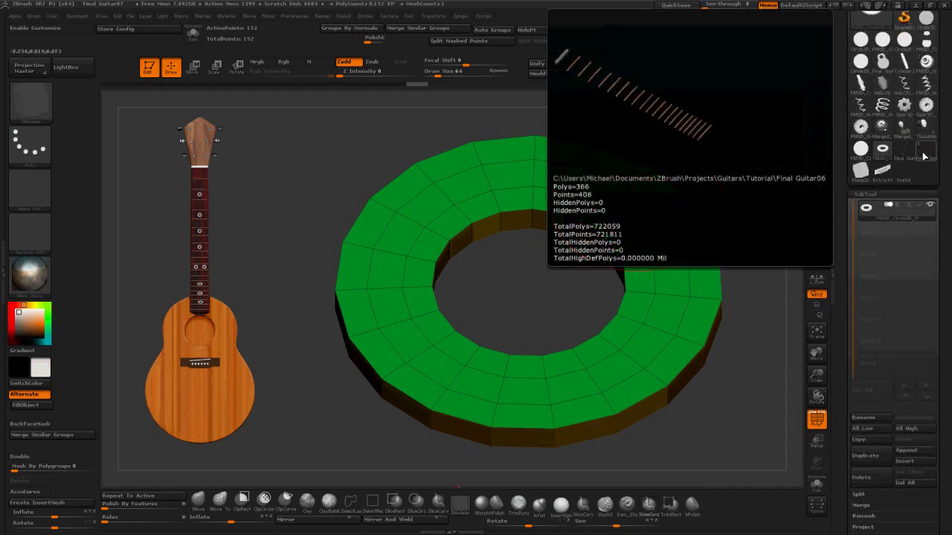
left_click(924, 155)
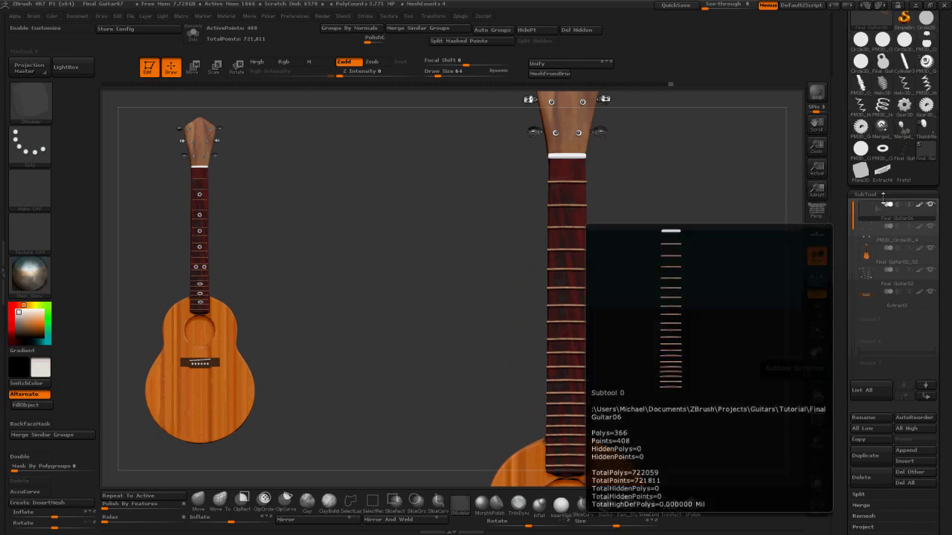
left_click(882, 149)
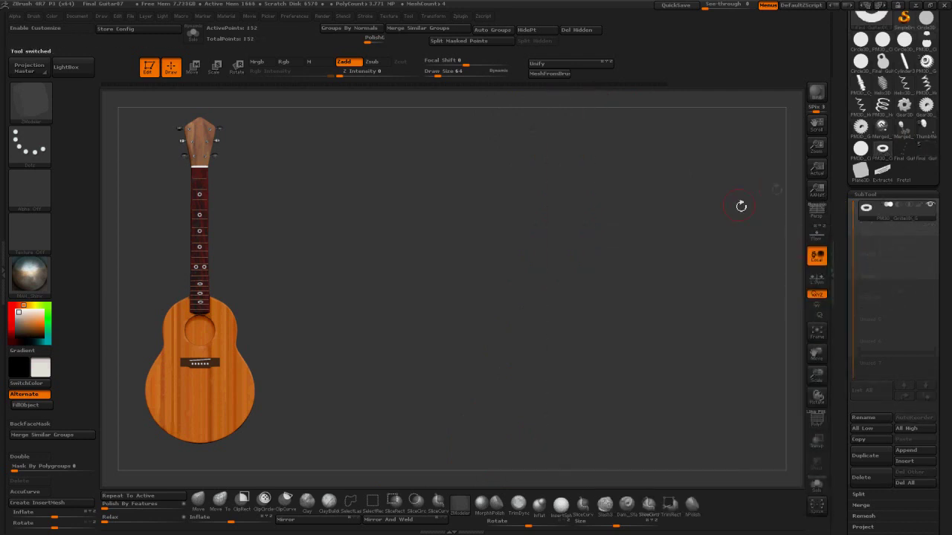
left_click(811, 333)
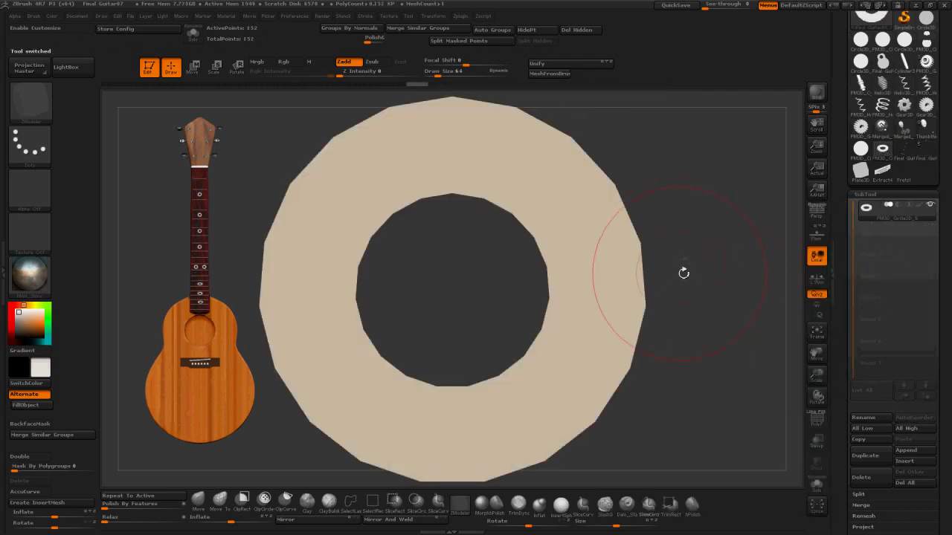
left_click(816, 422)
mouse_move(708, 377)
left_mouse_down()
mouse_move(718, 112)
mouse_move(716, 119)
left_mouse_up()
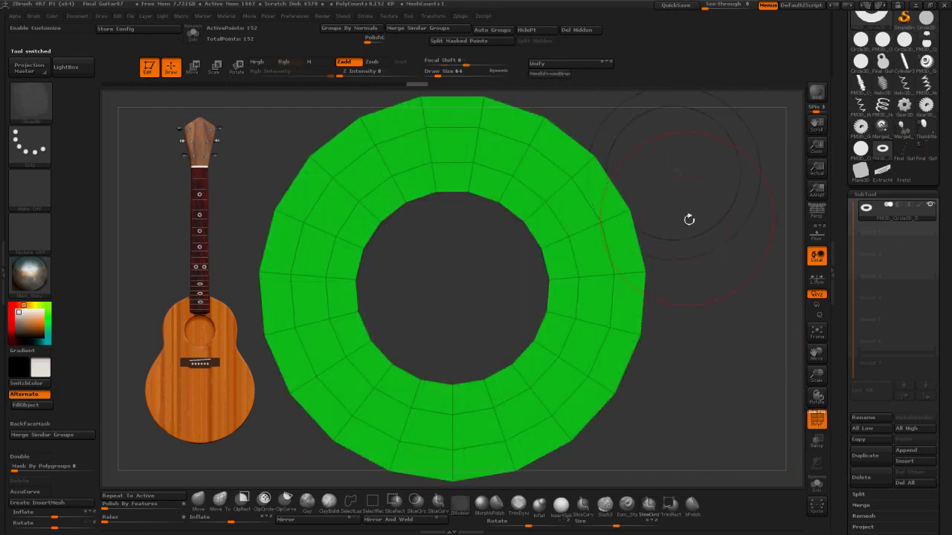
left_click_drag(702, 334, 762, 349, "alt")
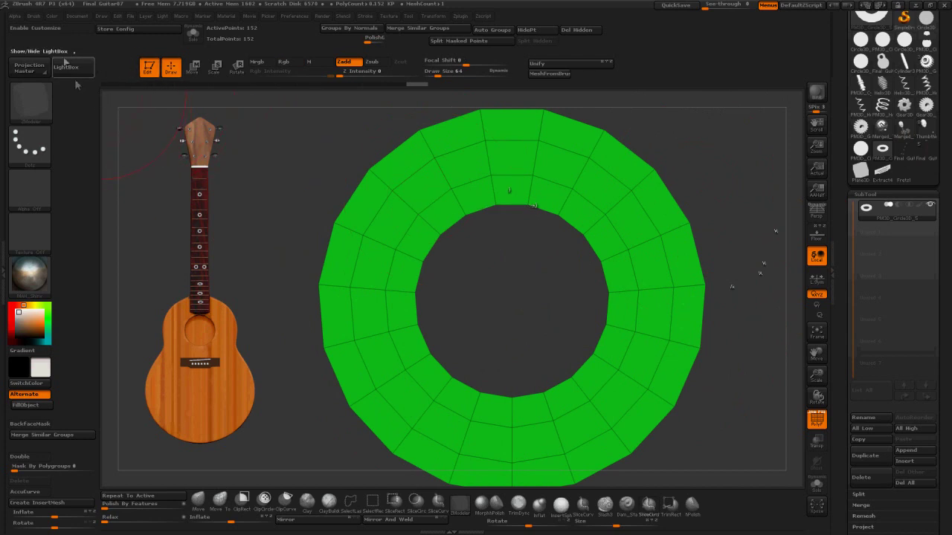
left_click(34, 15)
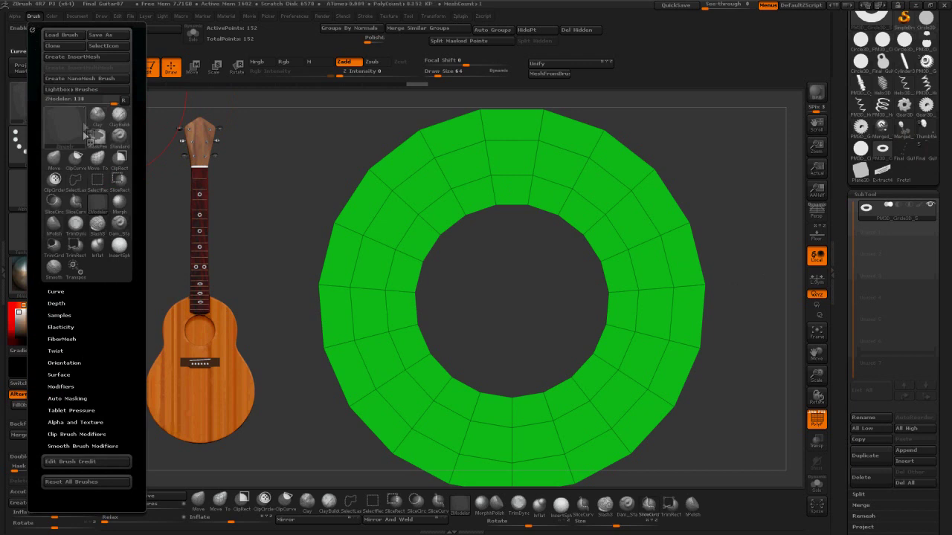
left_click(76, 56)
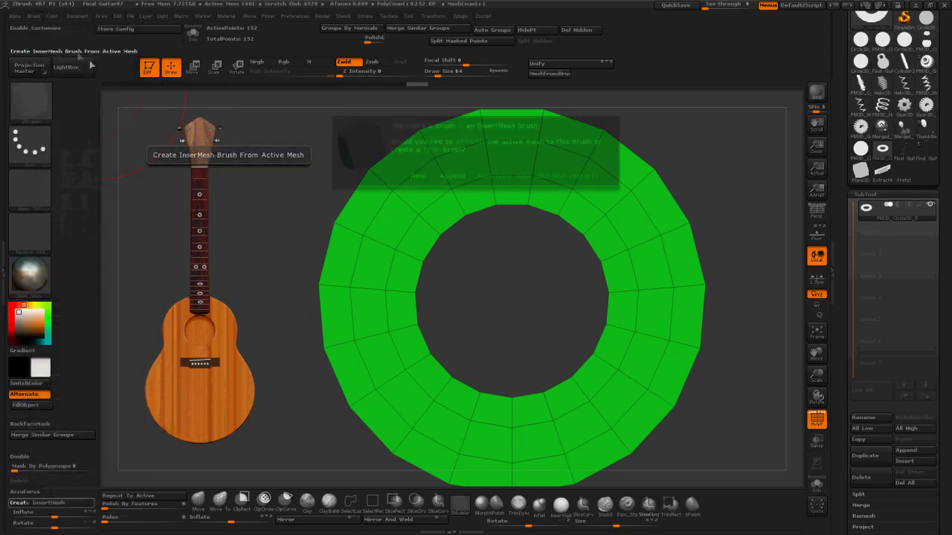
left_click(418, 176)
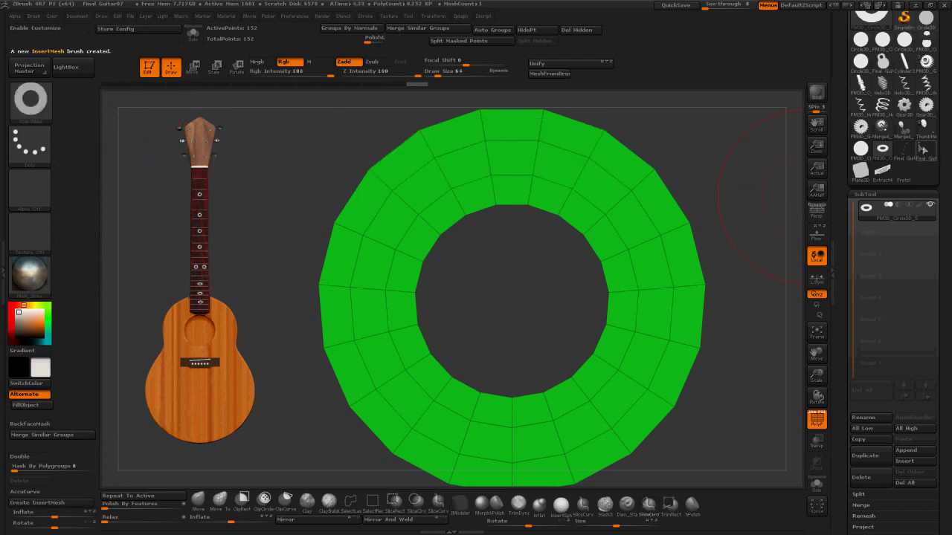
Step: Switch back to the guitar tool, face its front, select the body-and-neck subtool, and hide the polyframe
left_click(923, 151)
left_click(817, 334)
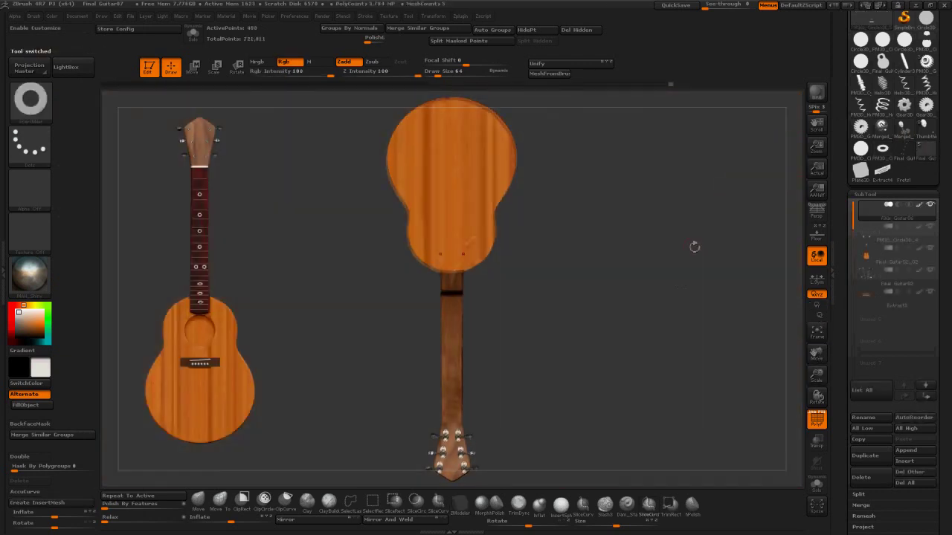
left_click_drag(692, 245, 720, 151)
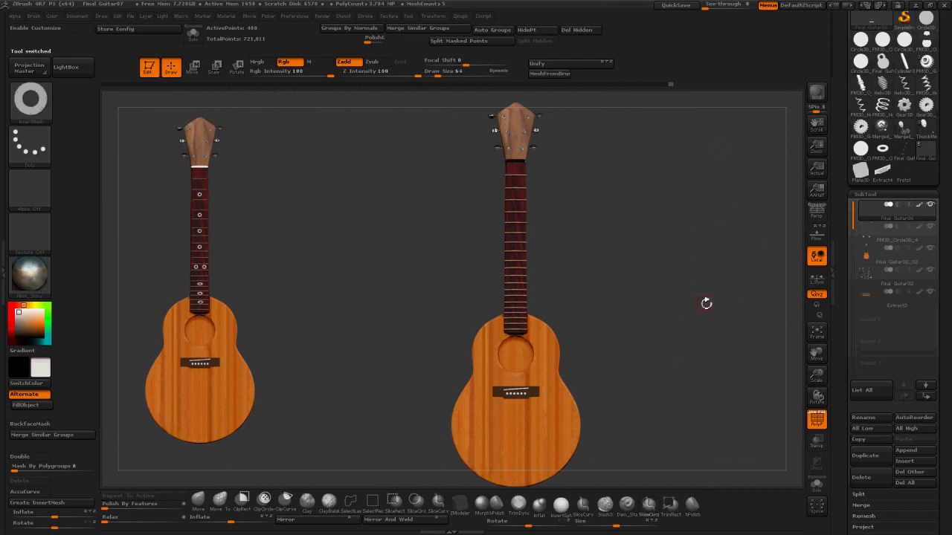
left_click_drag(706, 303, 718, 329)
left_click(514, 223, "alt")
key("shift+f")
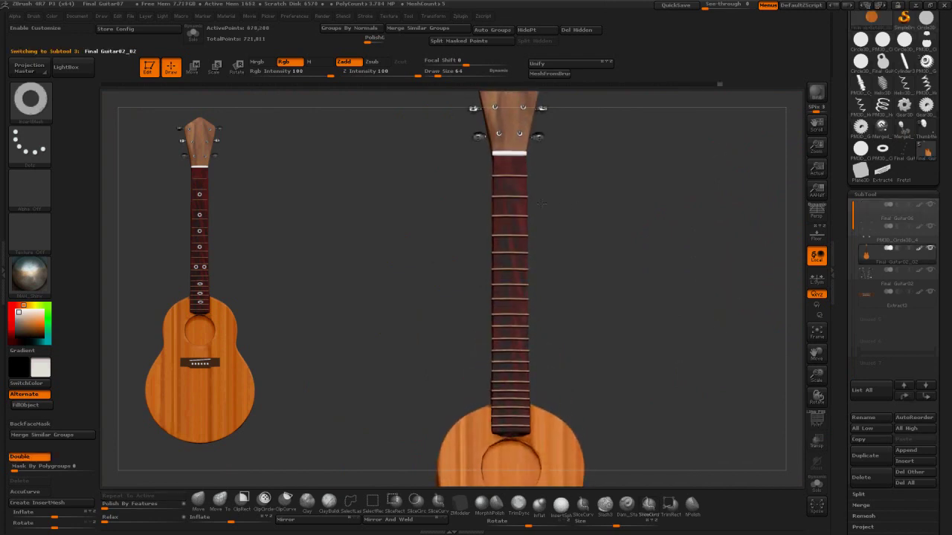
Step: Insert three single ring inlays down the centre of the upper fingerboard with the new InsertMesh brush, clearing the mask after each
key("w")
left_click_drag(506, 228, 532, 229)
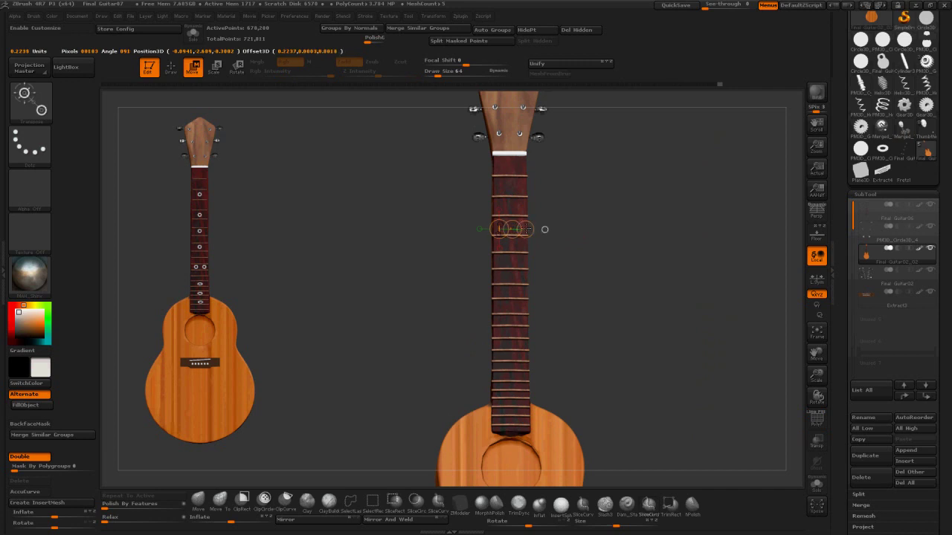
mouse_move(555, 192)
left_mouse_down()
mouse_move(664, 179)
mouse_move(638, 204)
left_mouse_up()
key("q")
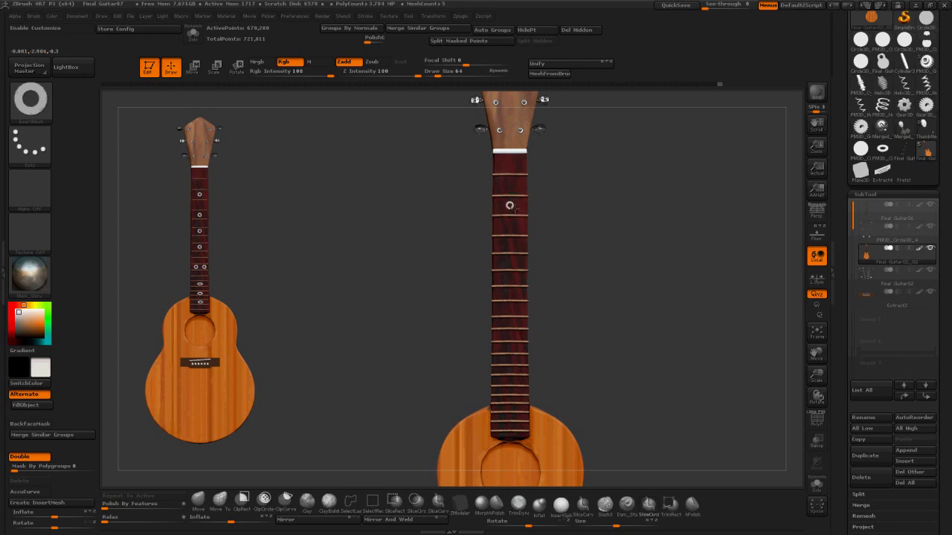
left_click_drag(516, 209, 519, 212)
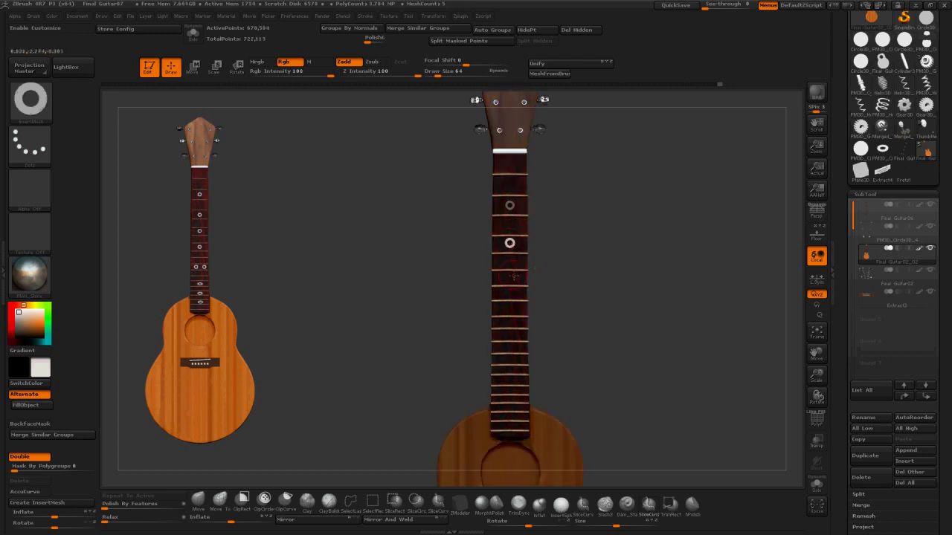
key("w")
left_click_drag(515, 283, 522, 287)
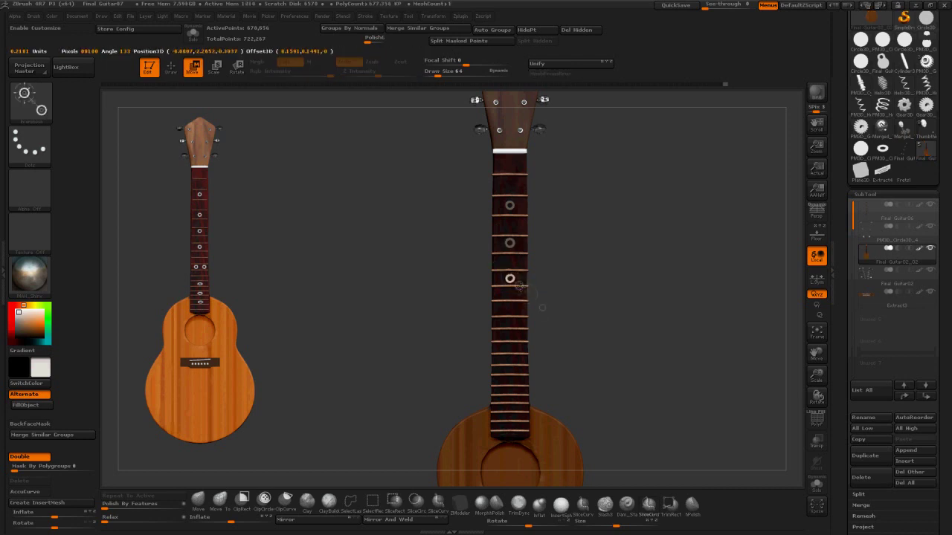
Step: Insert a side-by-side pair and smaller single ring inlays between the frets of the lower fingerboard
key("q")
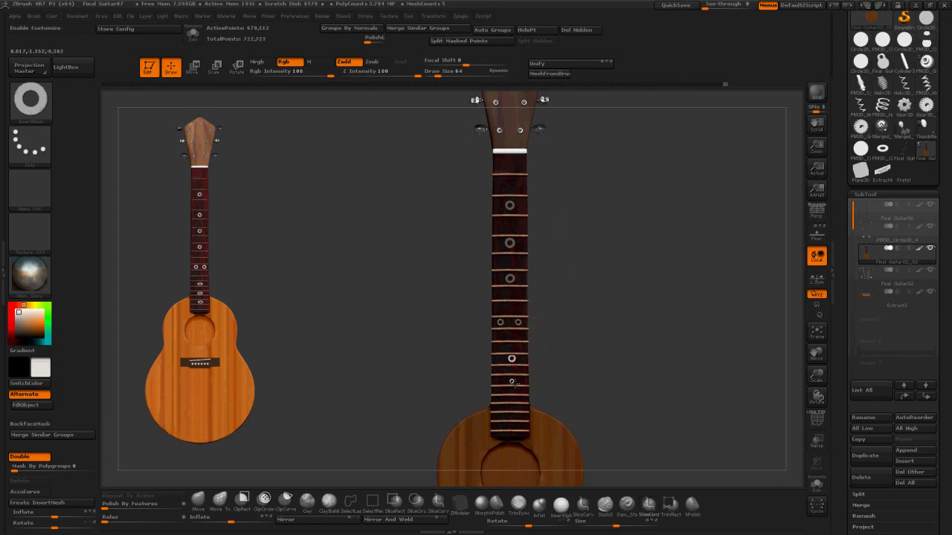
key("w")
left_click_drag(510, 381, 550, 404)
key("q")
left_click(511, 401)
left_click(502, 426)
left_click(520, 426)
Step: Zoom in on the nut, preview it with dynamic subdivision smoothing, and isolate the nut-and-frets subtool
mouse_move(407, 287)
left_mouse_down()
mouse_move(420, 273)
mouse_move(496, 270)
mouse_move(396, 275)
left_mouse_up()
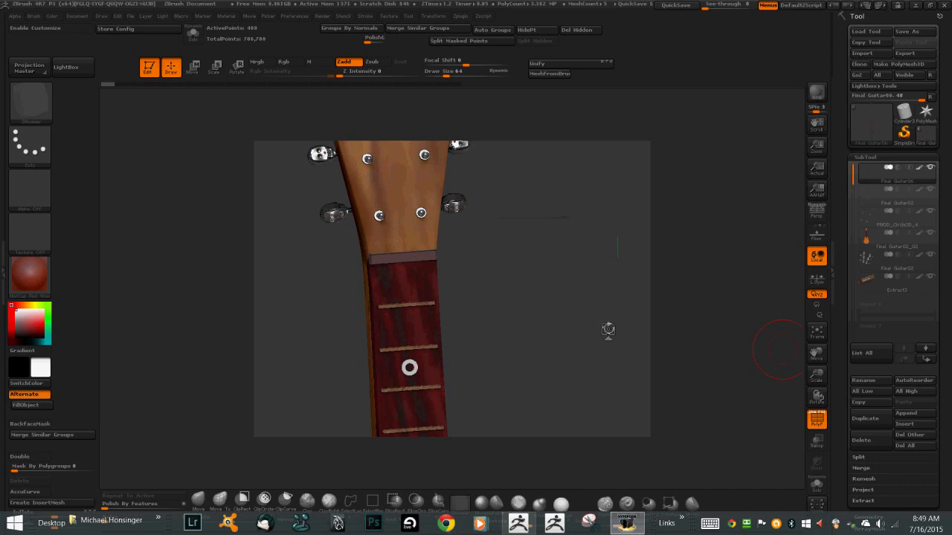
mouse_move(595, 319)
left_mouse_down()
mouse_move(558, 267)
mouse_move(593, 297)
mouse_move(604, 386)
left_mouse_up()
left_click_drag(573, 279, 584, 316)
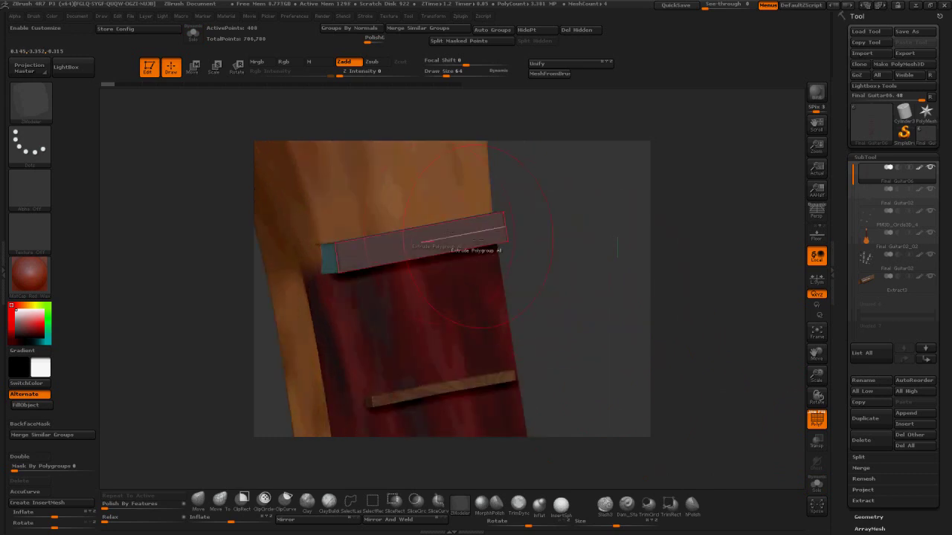
left_click(490, 242)
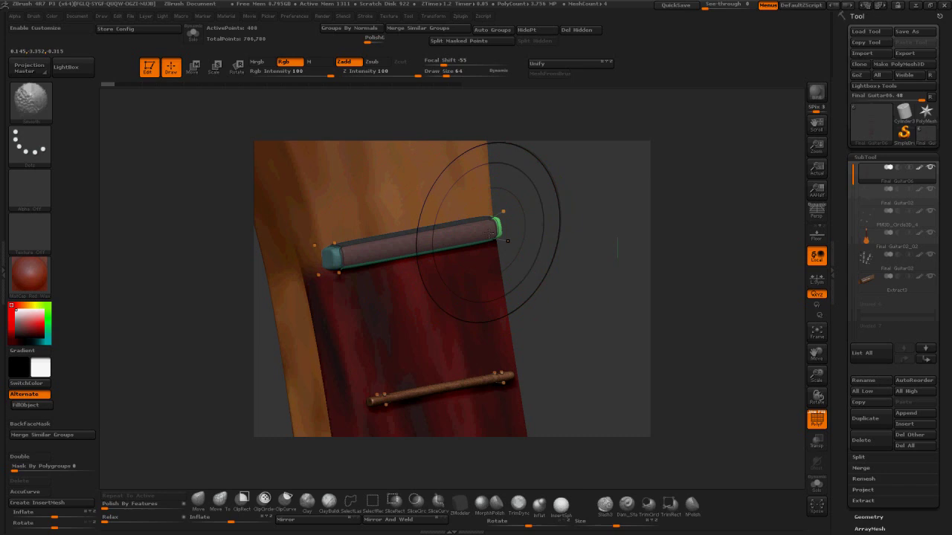
key("ctrl+z")
key("space")
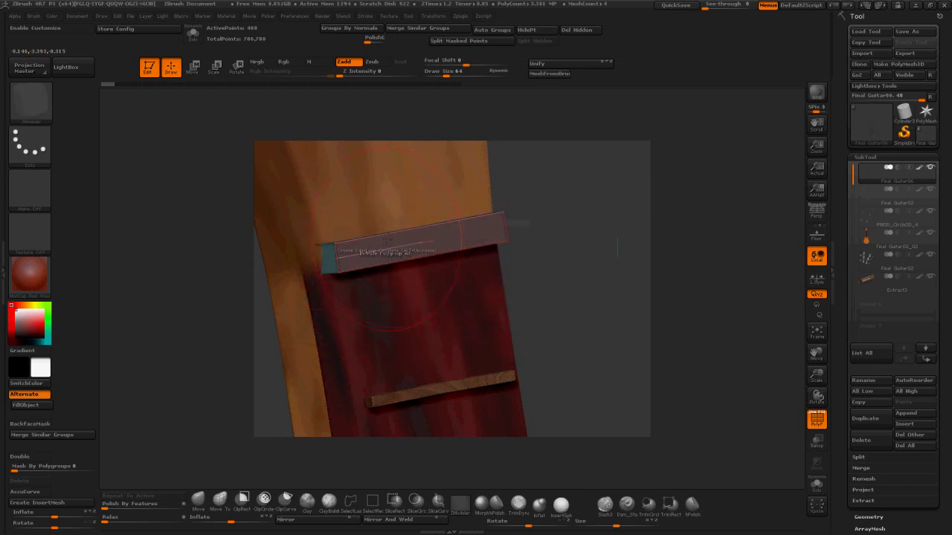
left_click_drag(561, 320, 644, 281)
left_click(816, 485)
mouse_move(536, 306)
left_mouse_down()
mouse_move(548, 287)
mouse_move(552, 307)
left_mouse_up()
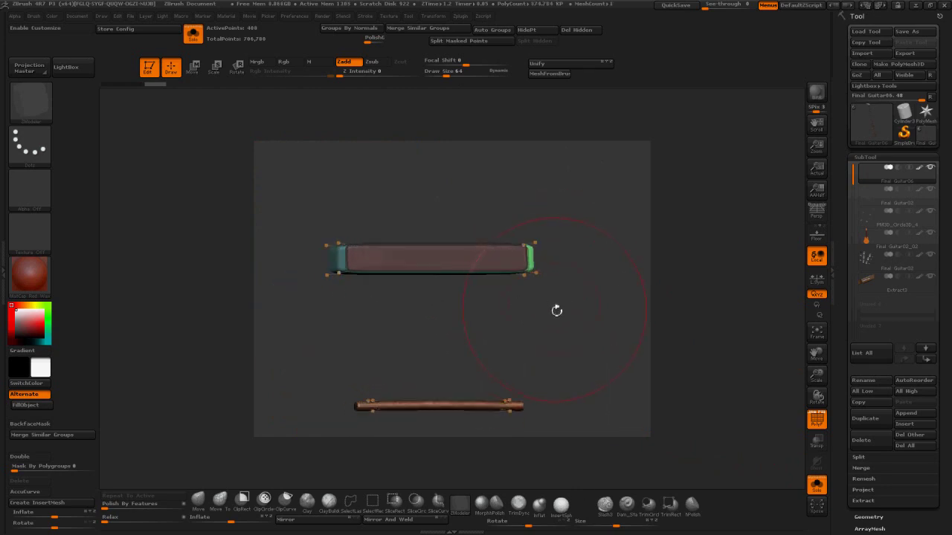
Step: Use ZModeler's Insert Multiple EdgeLoops at a specified resolution to divide the nut into 13 segments, plus one lengthwise loop along its side
key("space")
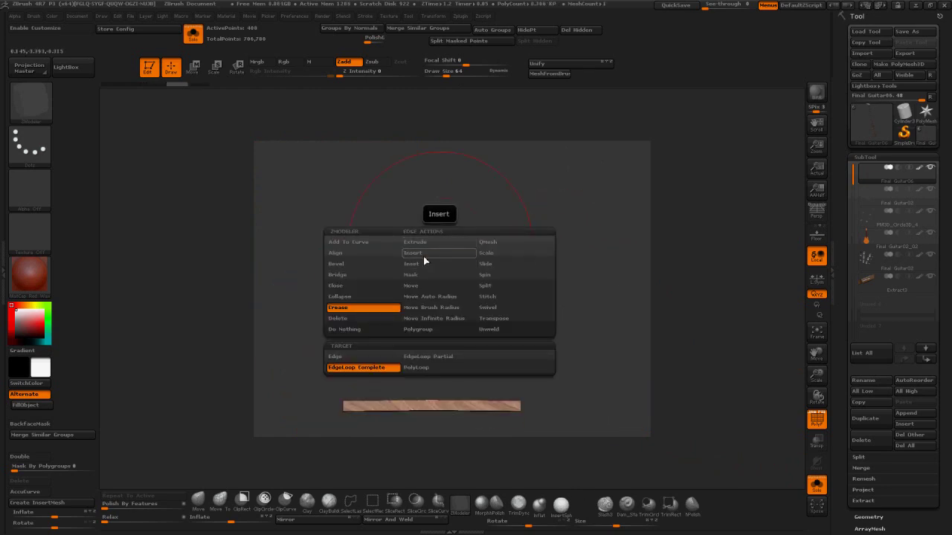
left_click(424, 254)
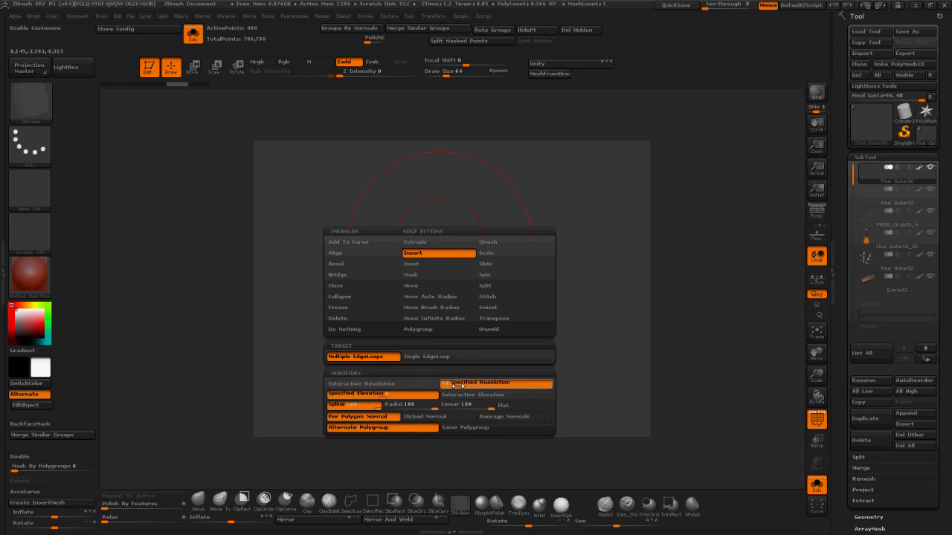
left_click(435, 244)
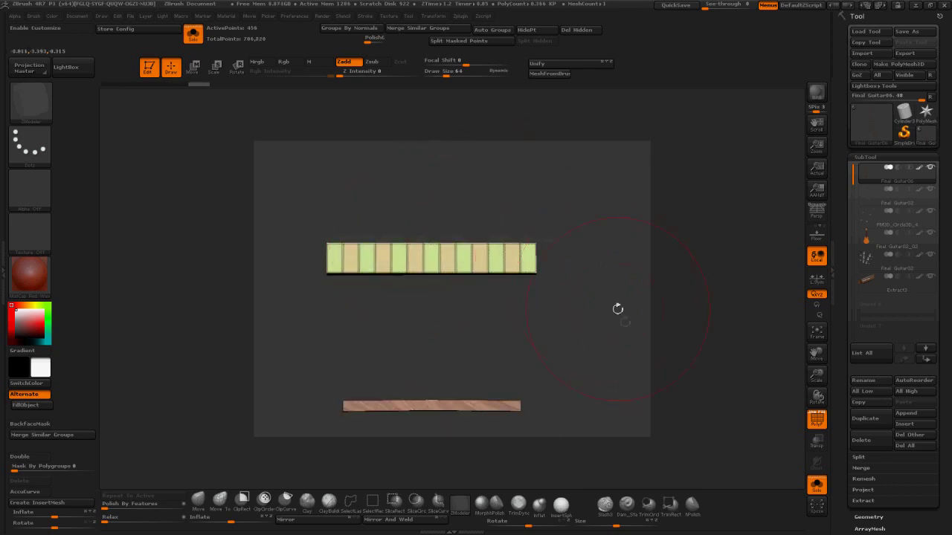
left_click_drag(617, 309, 374, 312)
key("space")
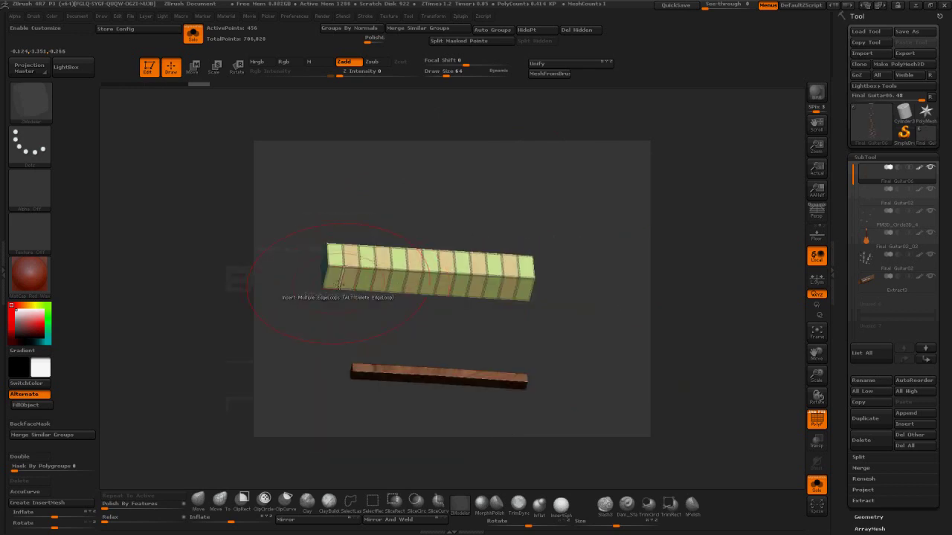
left_click(330, 277)
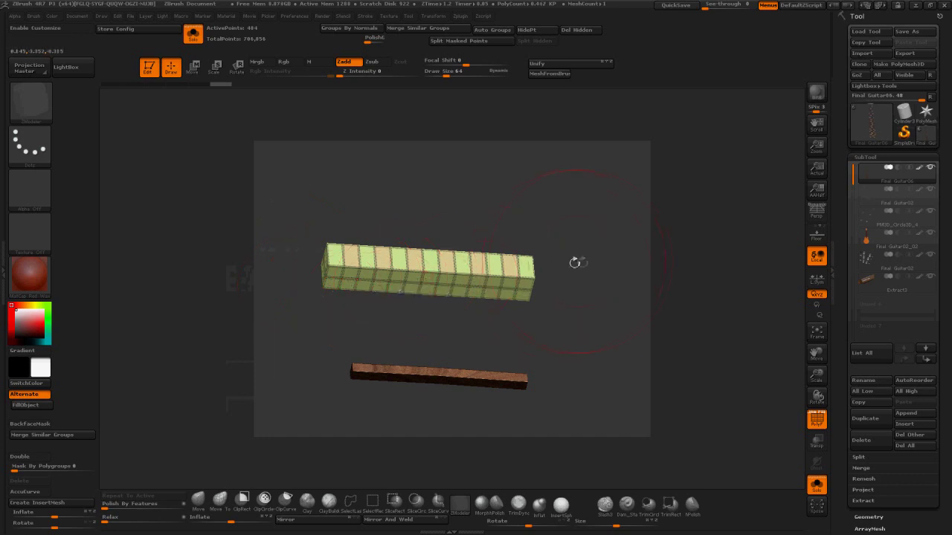
Step: Mark every second segment's polygons on the nut's front and upper sides, push them inward to cut six string slots, and show all subtools
left_click_drag(575, 261, 572, 282)
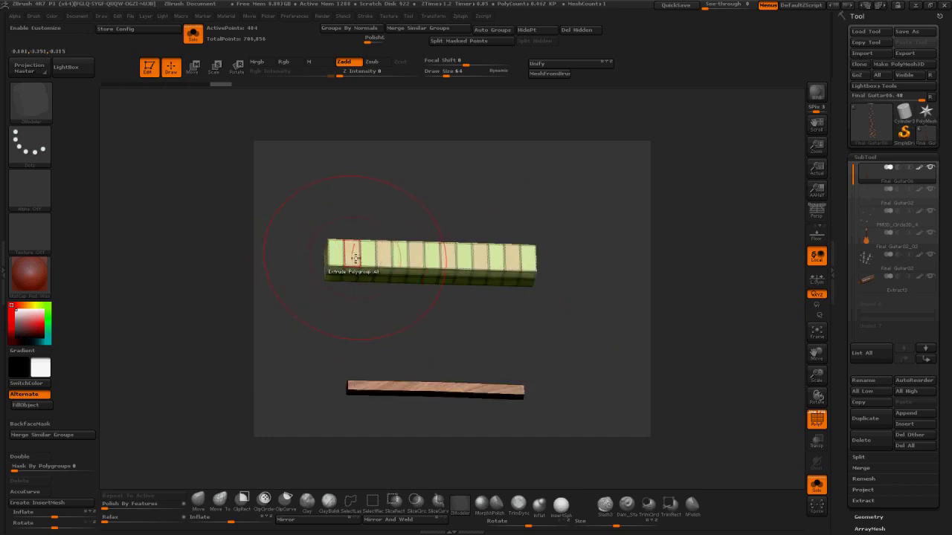
left_click_drag(301, 316, 304, 299)
left_click(350, 274, "alt")
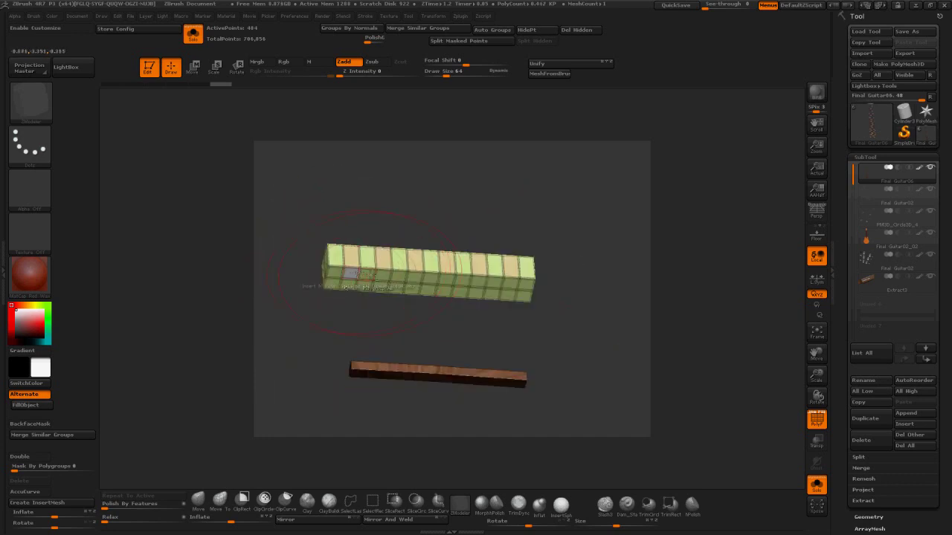
left_click(382, 277, "alt")
left_click(414, 279, "alt")
left_click(446, 280, "alt")
left_click(478, 282, "alt")
left_click(511, 284, "alt")
left_click(513, 268, "alt")
left_click(479, 266, "alt")
left_click(447, 263, "alt")
left_click(416, 262, "alt")
left_click(383, 260, "alt")
left_click(352, 257, "alt")
left_click_drag(303, 237, 305, 265)
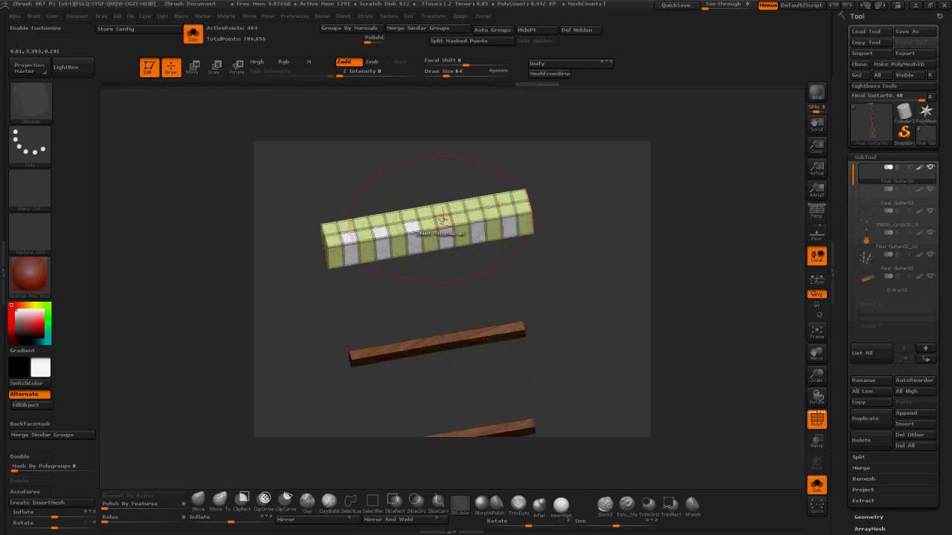
key("space")
left_click_drag(444, 229, 445, 250)
left_click_drag(587, 246, 623, 290)
left_click(816, 484)
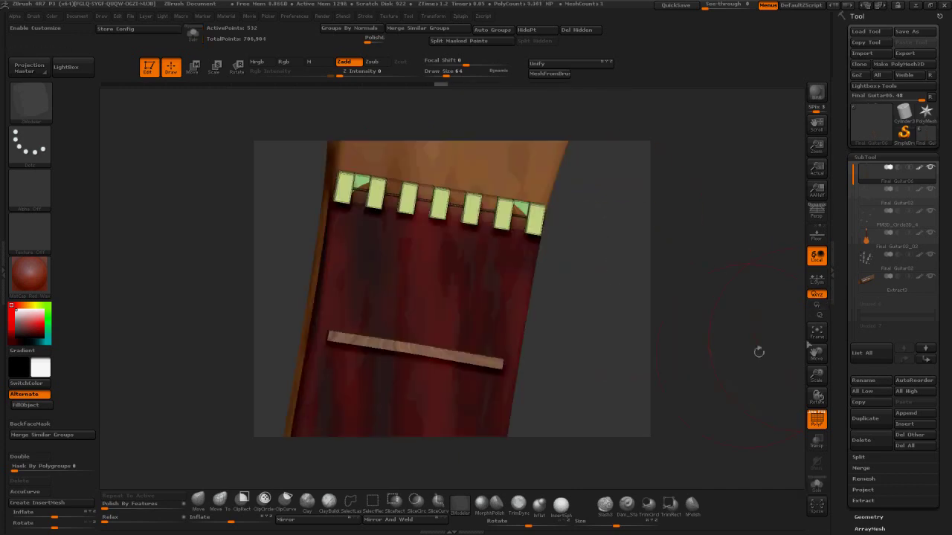
Step: View the neck from the side, clear the mask on the notched nut, and activate the Move transpose tool for it
left_click_drag(758, 351, 745, 334)
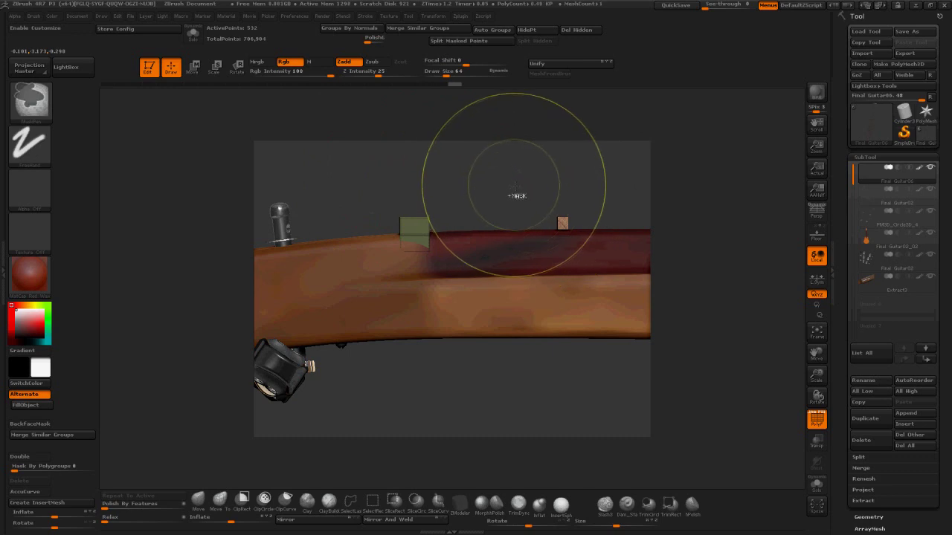
left_click_drag(512, 186, 507, 181, "ctrl")
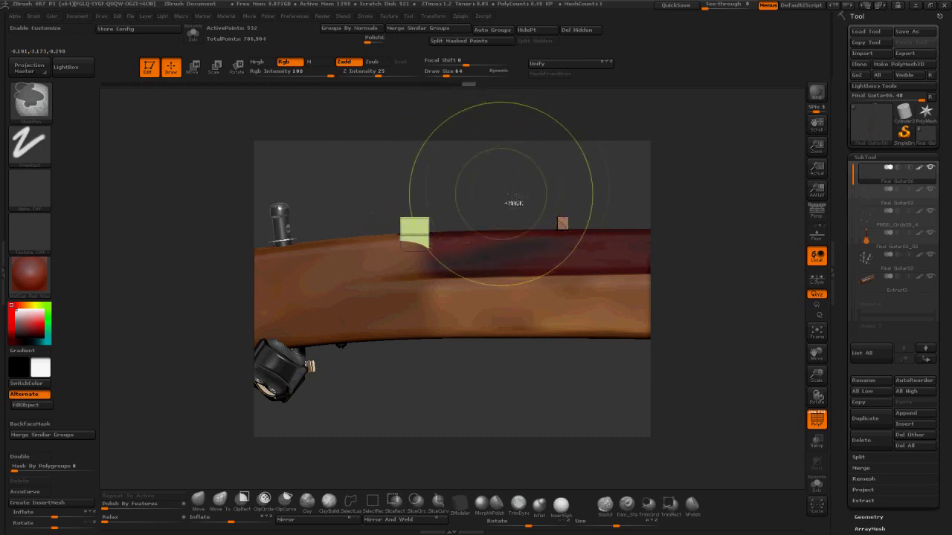
key("w")
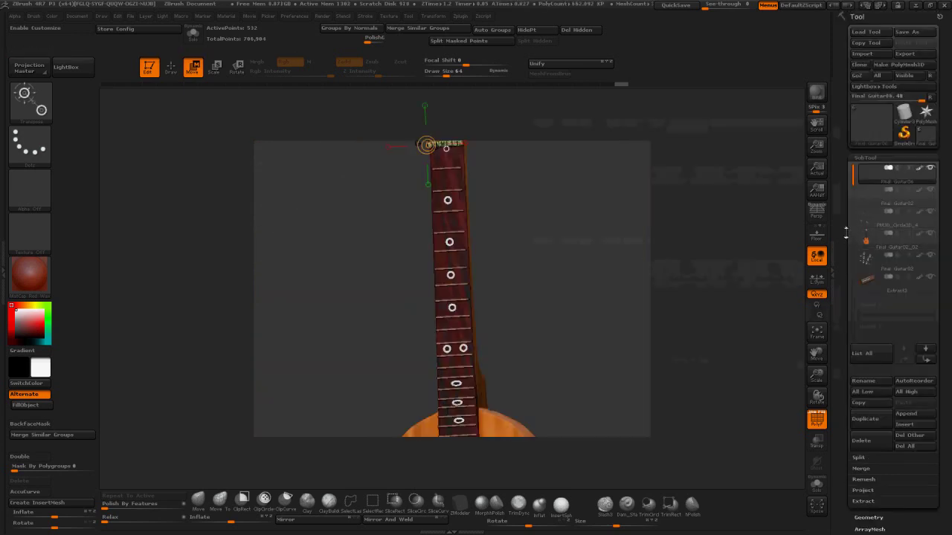
Step: Duplicate the nut subtool, reinitialize the copy as a QCube, and switch to a standalone clone of that cube
left_click_drag(846, 233, 845, 223)
left_click(873, 365)
left_click_drag(840, 423, 845, 330)
left_click(870, 306)
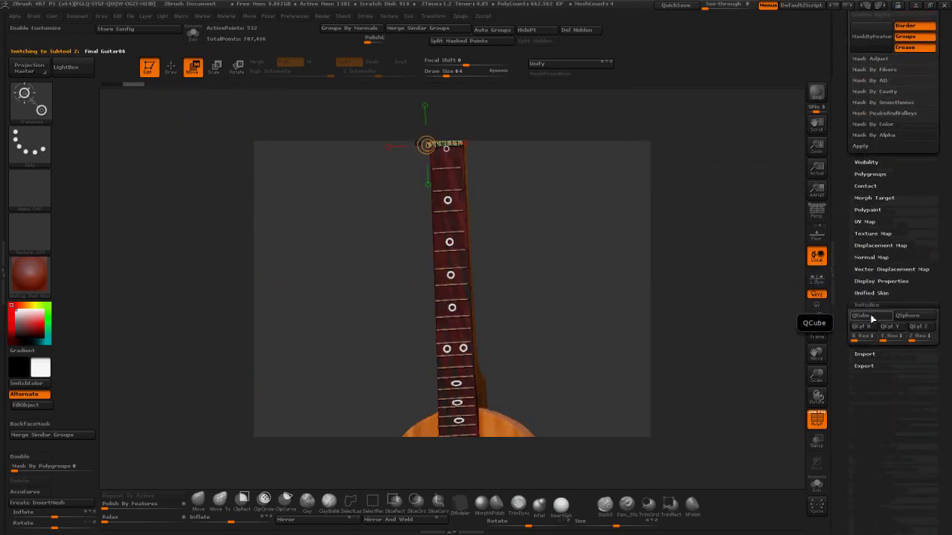
left_click(870, 316)
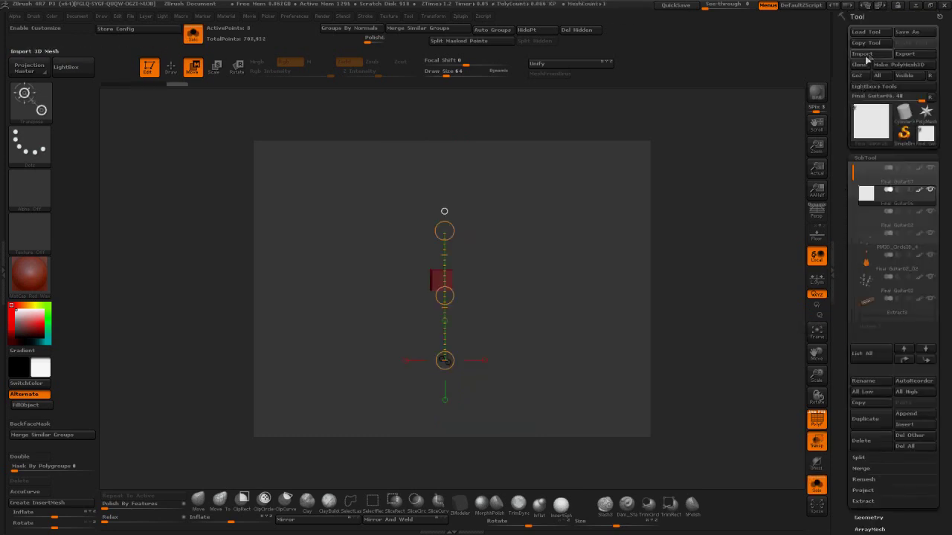
left_click(926, 136)
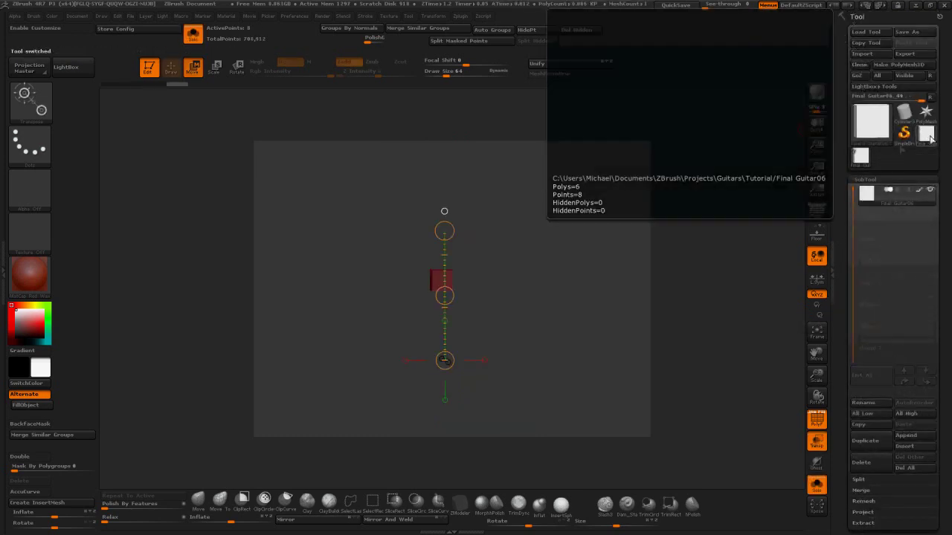
Step: Assign polygroups to the cube by its normals and duplicate the subtool twice
left_click(353, 27)
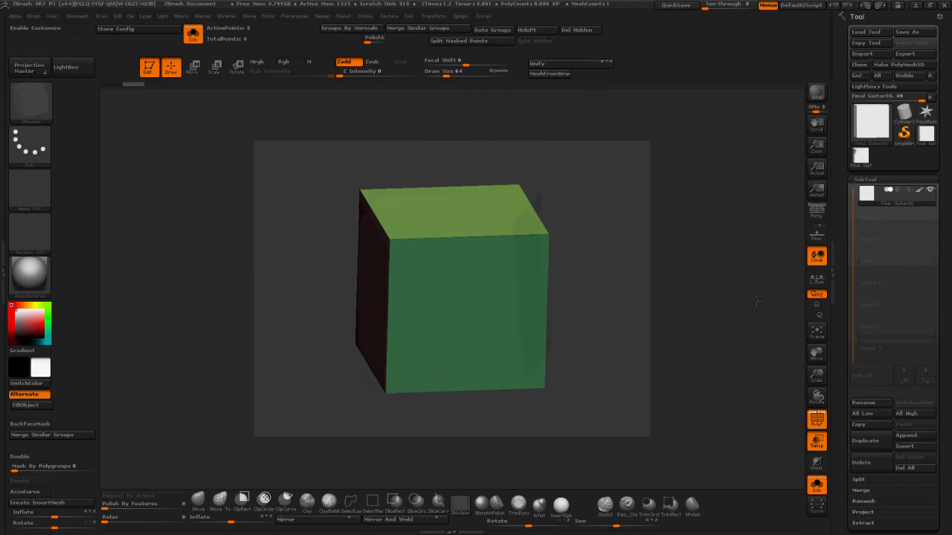
left_click_drag(755, 301, 765, 303, "shift")
left_click(870, 444)
left_click(871, 443)
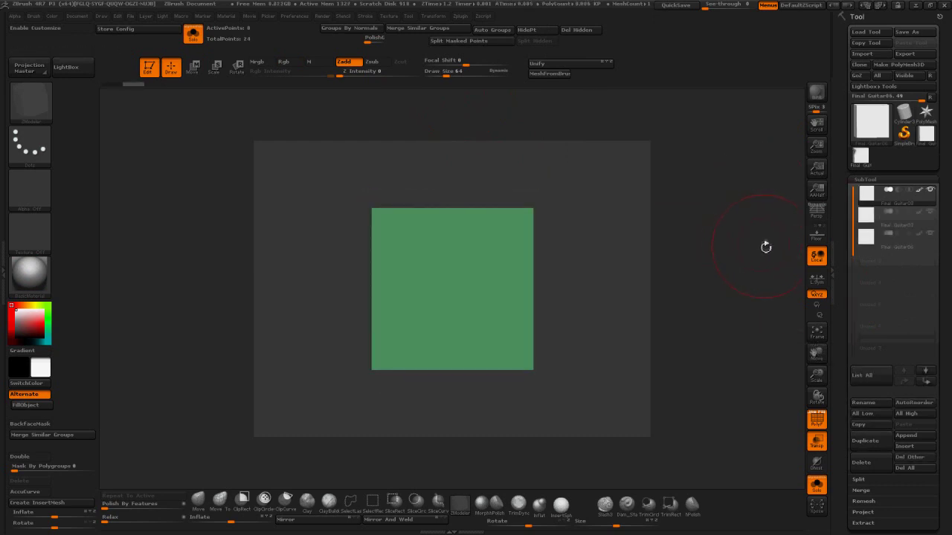
Step: Select the second cube subtool and move it straight up with the transpose line, clear of the original
left_click(872, 216)
key("w")
left_click_drag(403, 272, 371, 369)
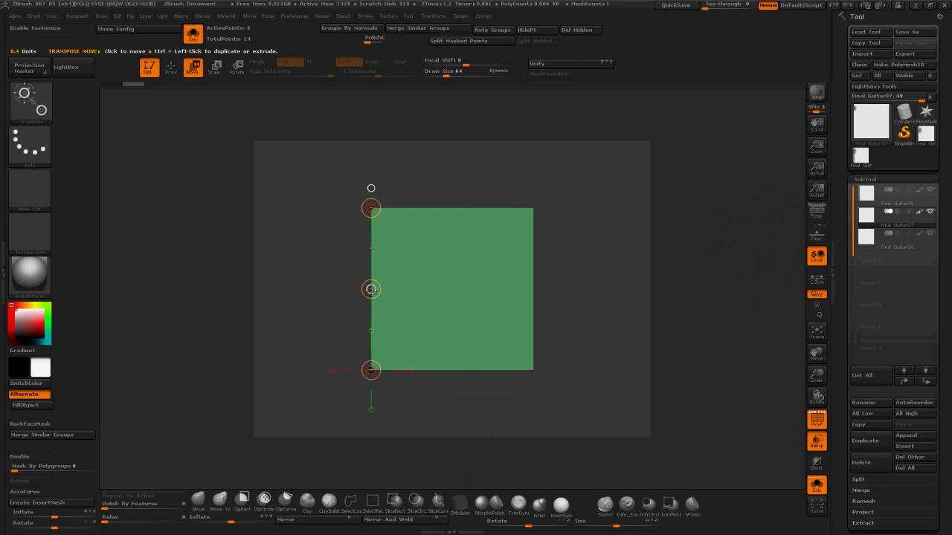
left_click_drag(371, 289, 372, 219)
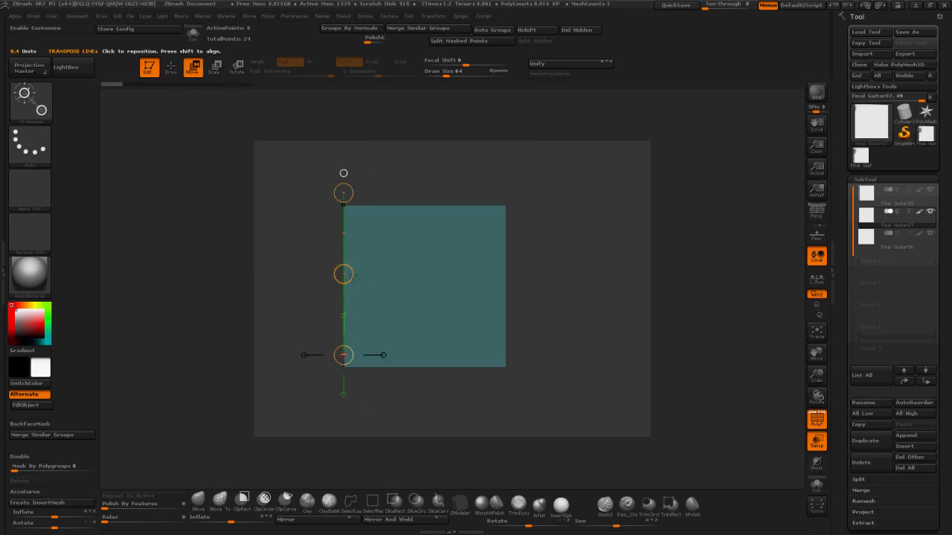
left_click_drag(344, 274, 304, 70, "shift")
right_click_drag(391, 298, 372, 245)
Step: Move the remaining duplicate cube straight up above the other two to form a vertical stack, and return to Draw mode
left_click(454, 233, "alt")
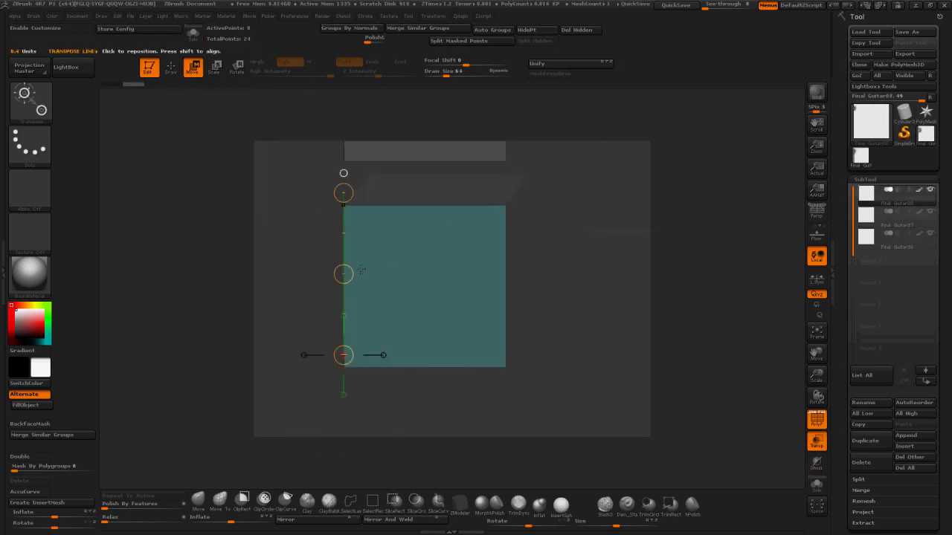
left_click_drag(344, 275, 306, 35, "shift")
left_click_drag(302, 3, 305, 3, "shift")
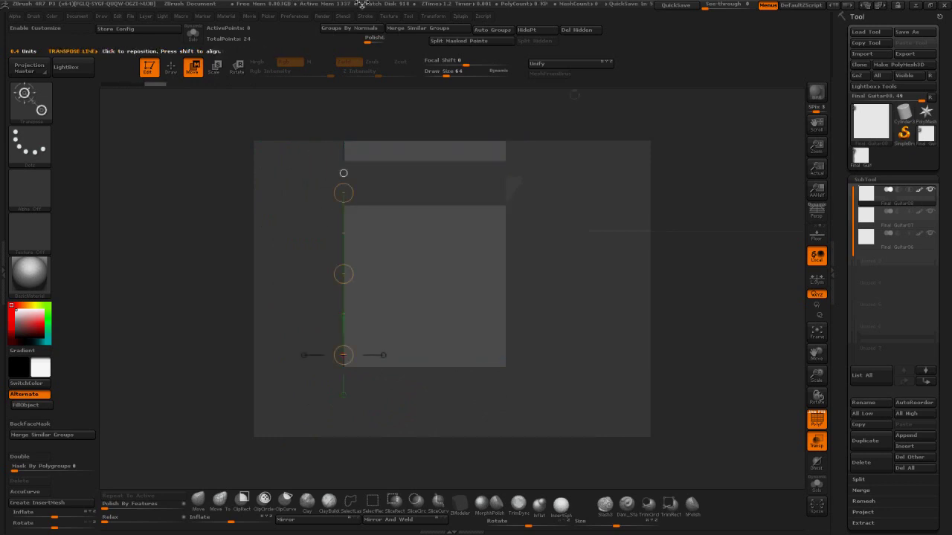
left_click(821, 333)
left_click_drag(397, 374, 397, 288, "shift")
right_click_drag(536, 279, 510, 229)
key("q")
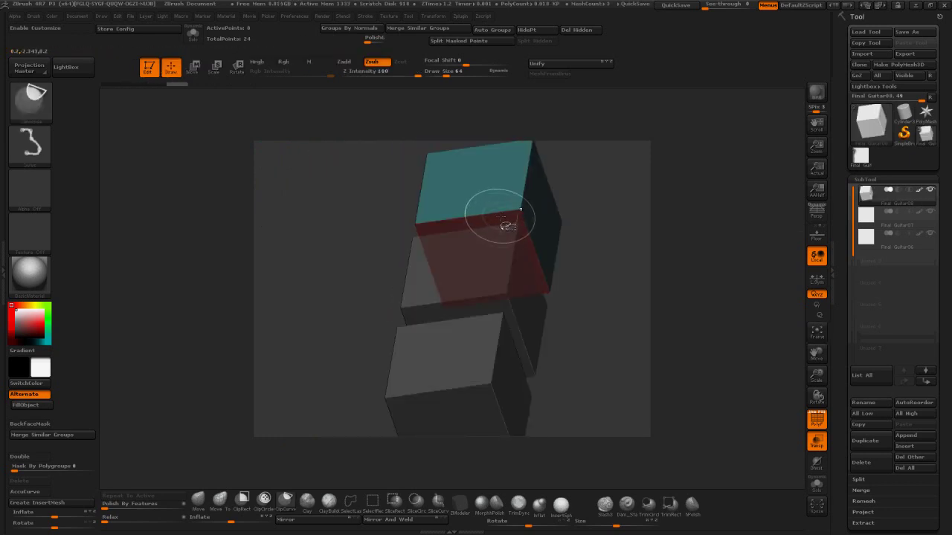
Step: Isolate the top cube, turn on double-sided display, delete its underside face, and select the middle cube
left_click(817, 484)
left_click(474, 257, "ctrl+shift")
left_click_drag(622, 280, 657, 303, "ctrl+shift")
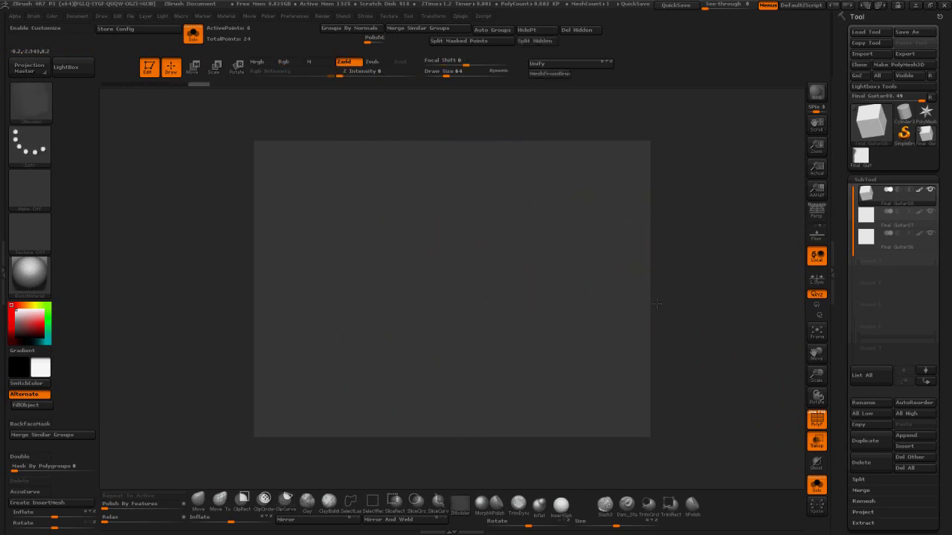
left_click(26, 457)
right_click_drag(637, 280, 655, 281)
left_click_drag(511, 155, 634, 213, "ctrl+shift")
right_click_drag(669, 279, 691, 309)
left_click_drag(692, 309, 713, 331, "ctrl+shift")
left_click(577, 30)
left_click_drag(699, 245, 705, 278)
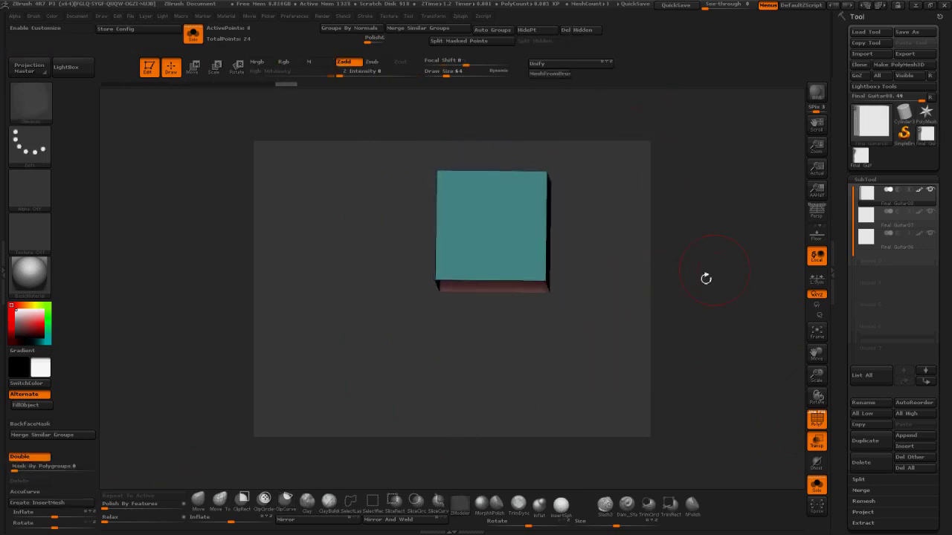
left_click(877, 222)
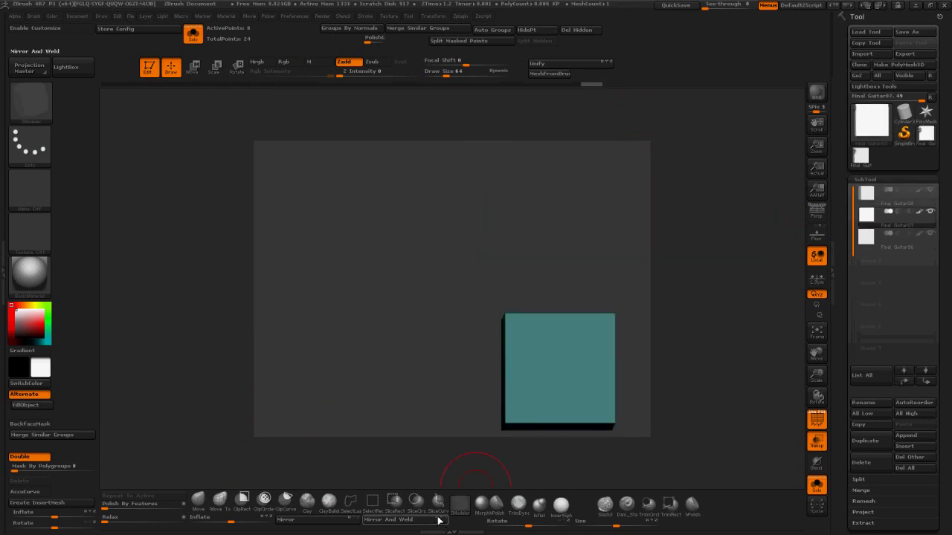
left_click(427, 524)
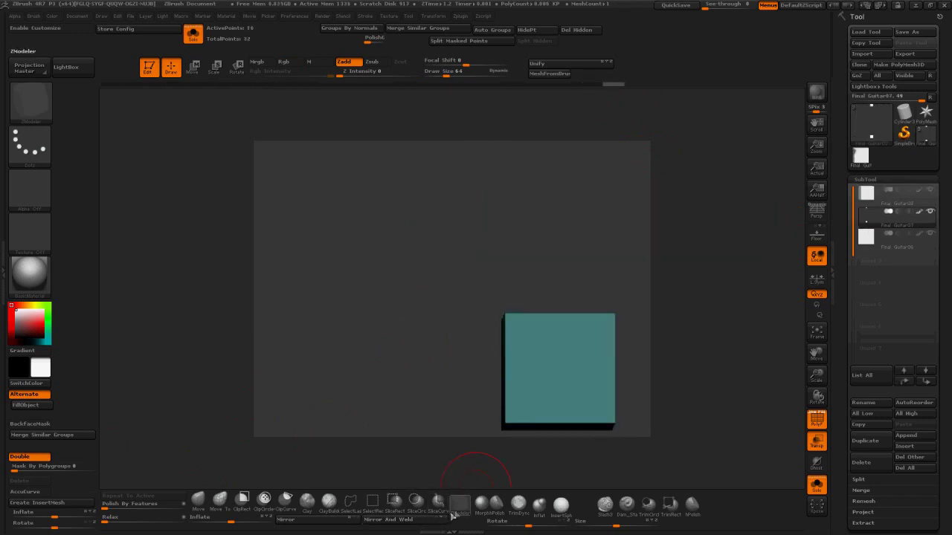
left_click_drag(680, 312, 747, 327)
key("ctrl+z")
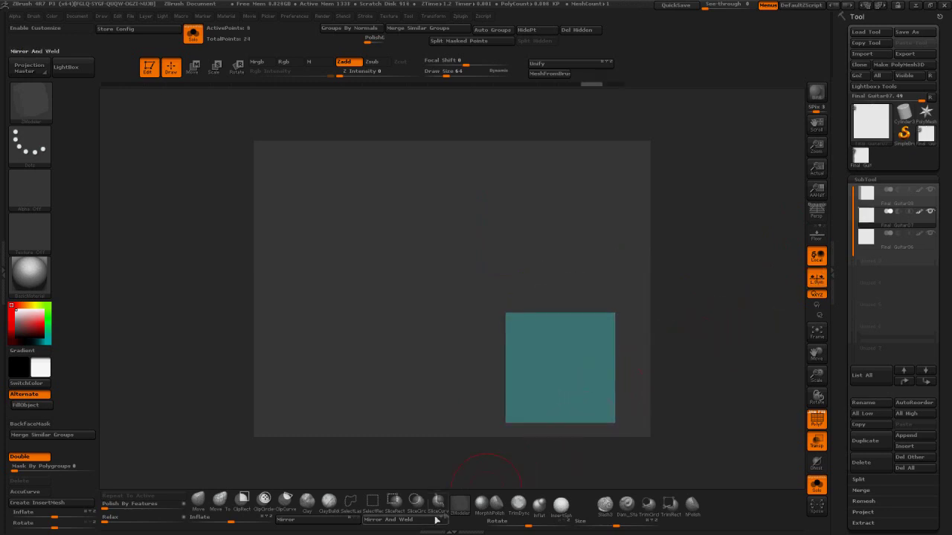
Step: Apply Mirror And Weld to the middle cube with local symmetry on, adding a horizontal edge loop through its centre
left_click(407, 519)
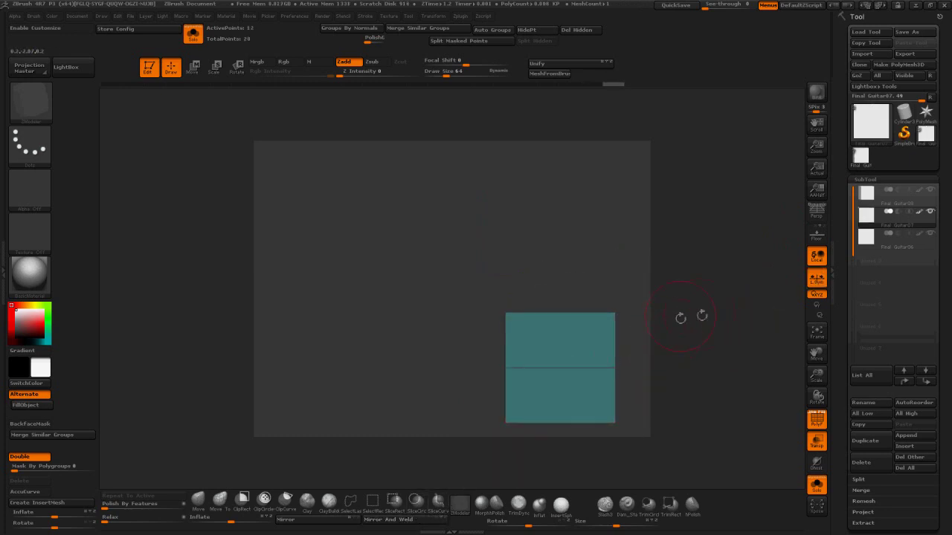
key("f")
key("f")
left_click_drag(702, 316, 725, 325)
left_click_drag(558, 249, 529, 260)
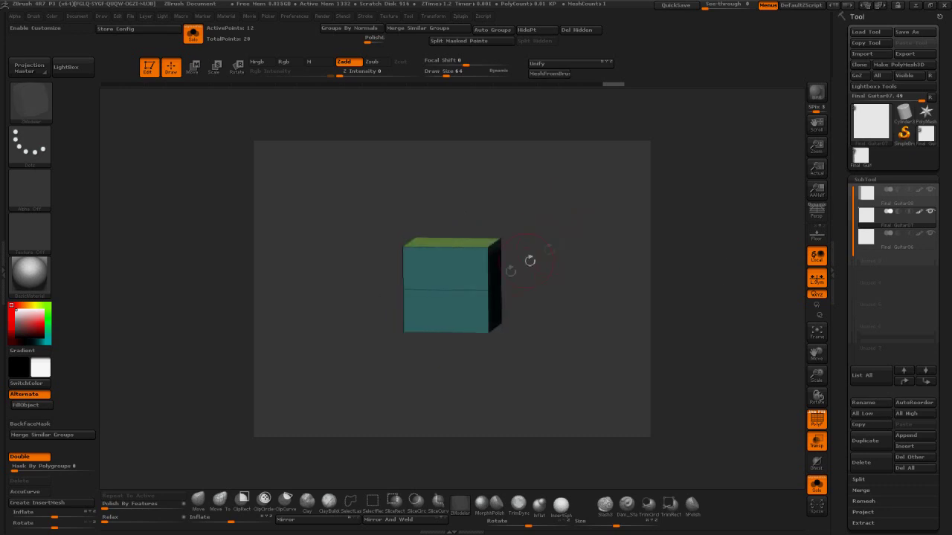
Step: Hide the middle cube's end faces and delete the hidden geometry
left_click(499, 291, "ctrl+shift")
left_click_drag(568, 287, 374, 297)
left_click_drag(625, 298, 672, 162, "ctrl+shift")
left_click(710, 292, "ctrl+shift")
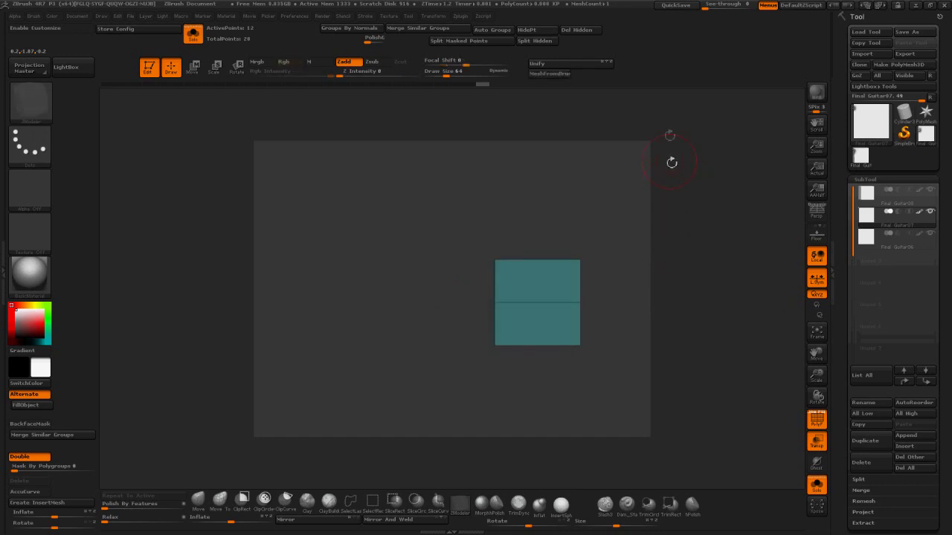
left_click(582, 34)
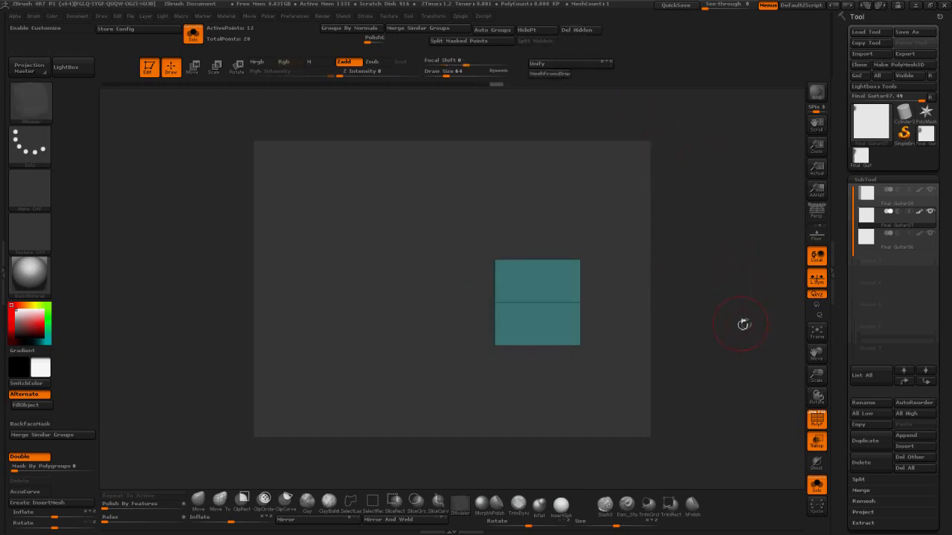
Step: Switch to the bottom cube, delete its upper face with double-sided display on, and show all subtools
key("Down")
mouse_move(748, 325)
left_mouse_down()
mouse_move(748, 356)
mouse_move(753, 336)
left_mouse_up()
left_click(541, 362, "ctrl+shift")
left_click(36, 459)
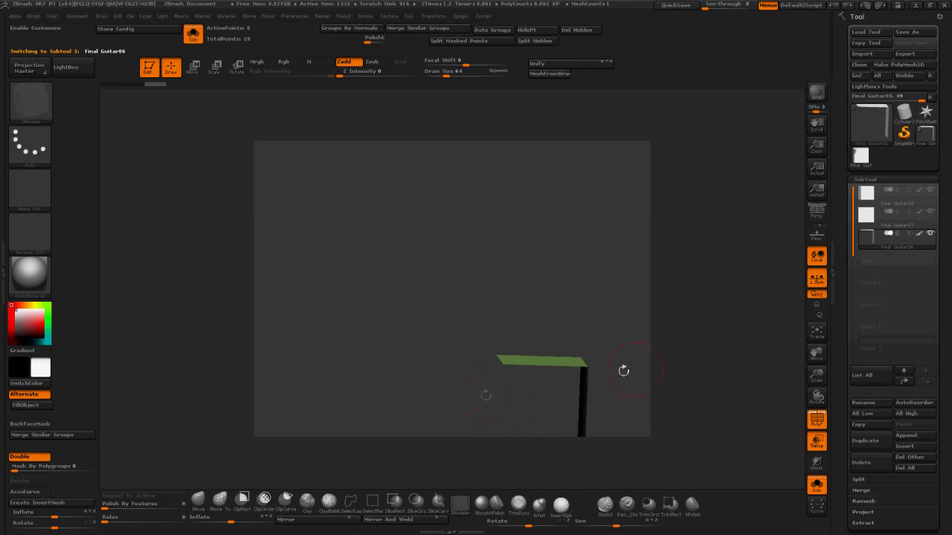
left_click_drag(624, 370, 744, 268)
left_click(582, 33)
left_click(817, 484)
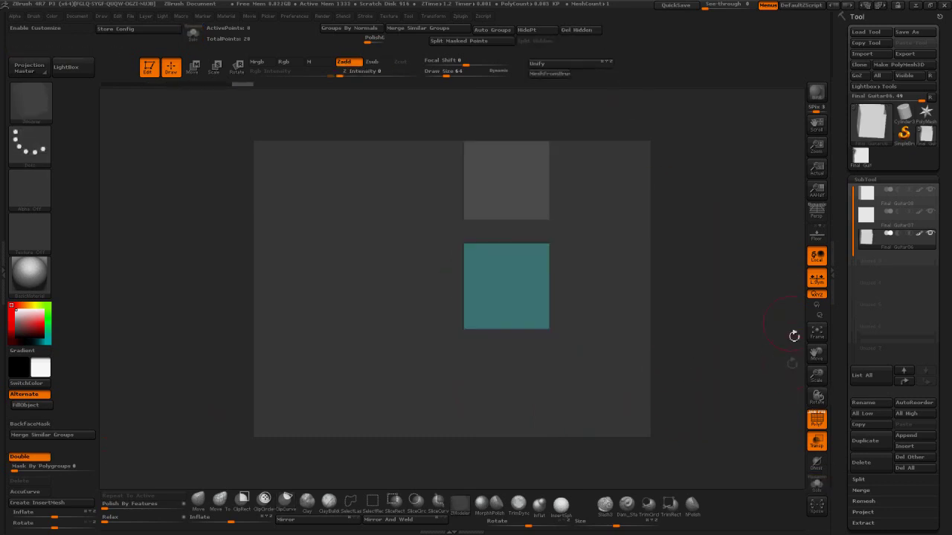
Step: Move the bottom cube up and the top cube down so both sit against the middle segment
key("w")
left_click_drag(464, 279, 460, 257)
left_click_drag(706, 249, 717, 364, "alt")
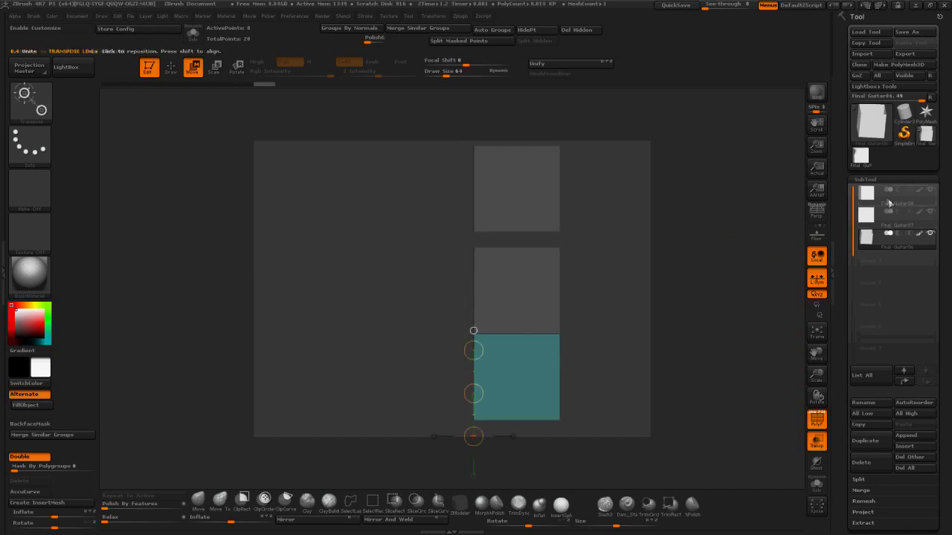
left_click(890, 203)
mouse_move(474, 394)
left_mouse_down()
mouse_move(474, 405)
mouse_move(473, 393)
left_mouse_up()
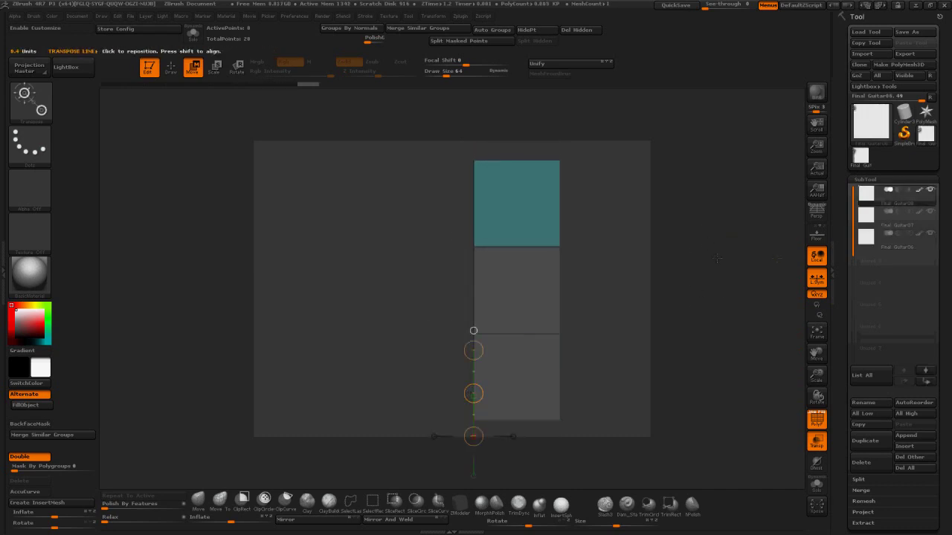
Step: Merge the three segments down into one subtool and give the top, middle and bottom sections separate polygroups
key("q")
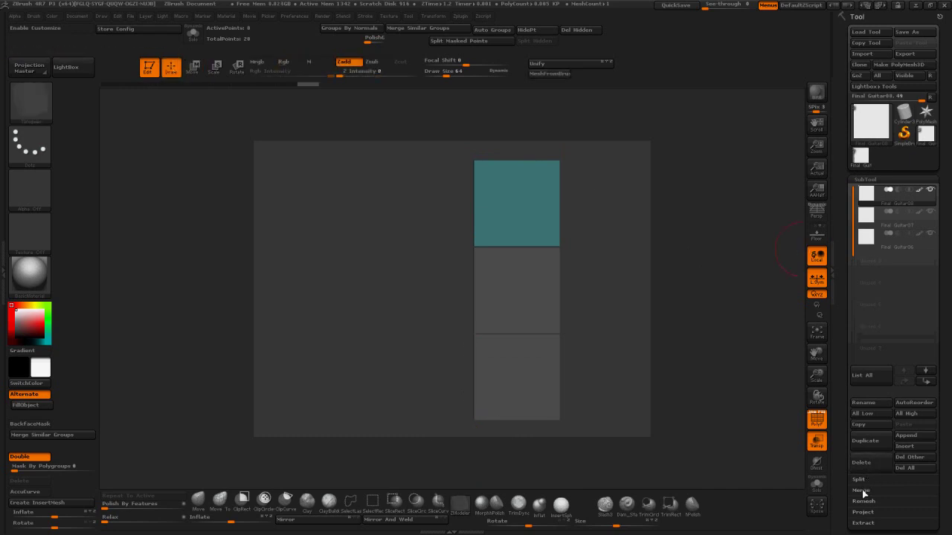
left_click(864, 492)
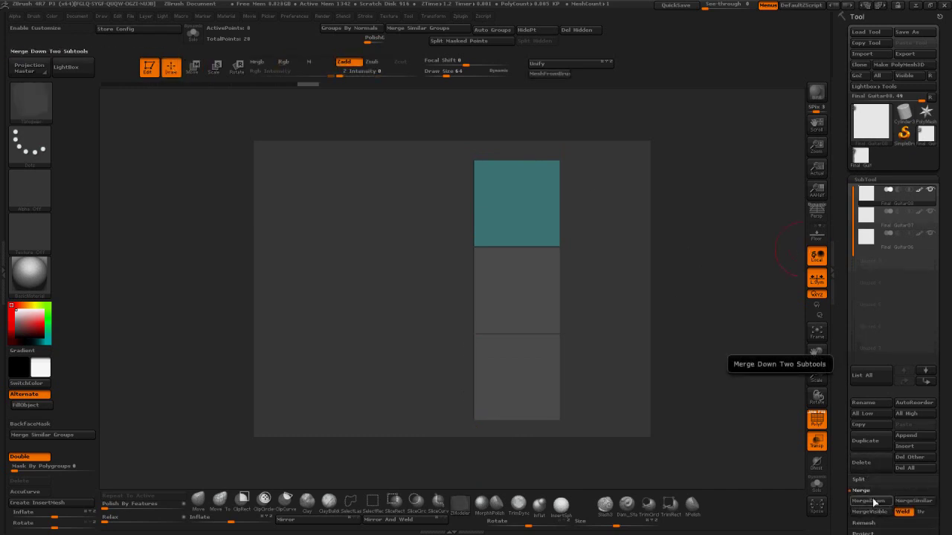
left_click(875, 502)
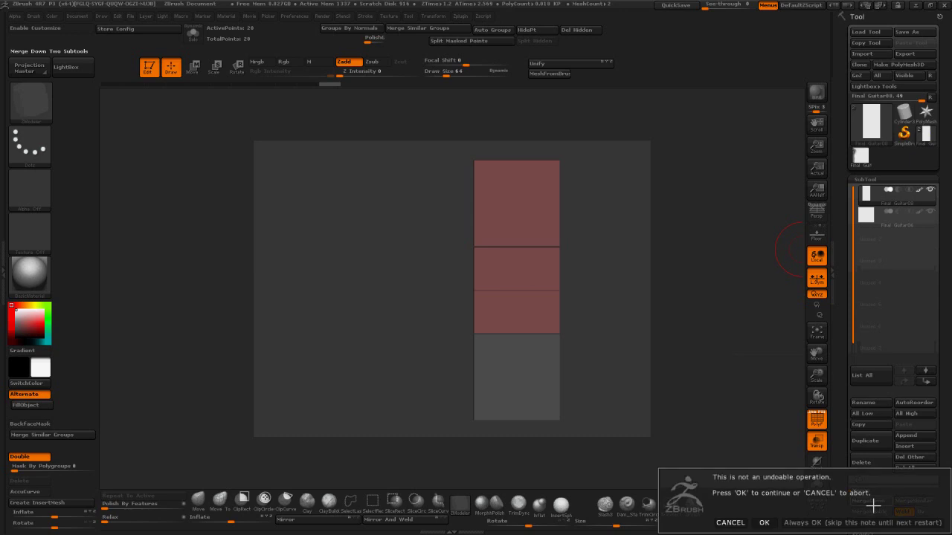
left_click(763, 522)
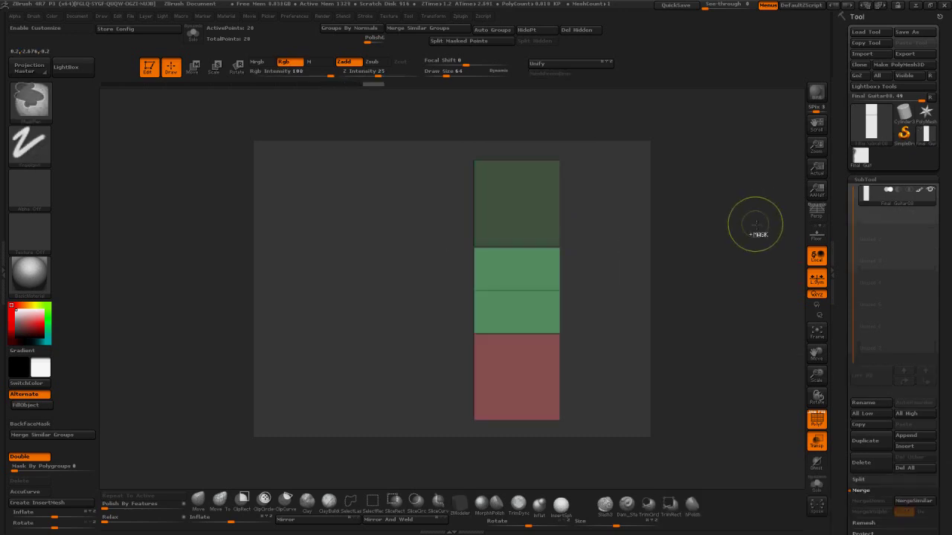
left_click_drag(462, 246, 586, 336, "ctrl")
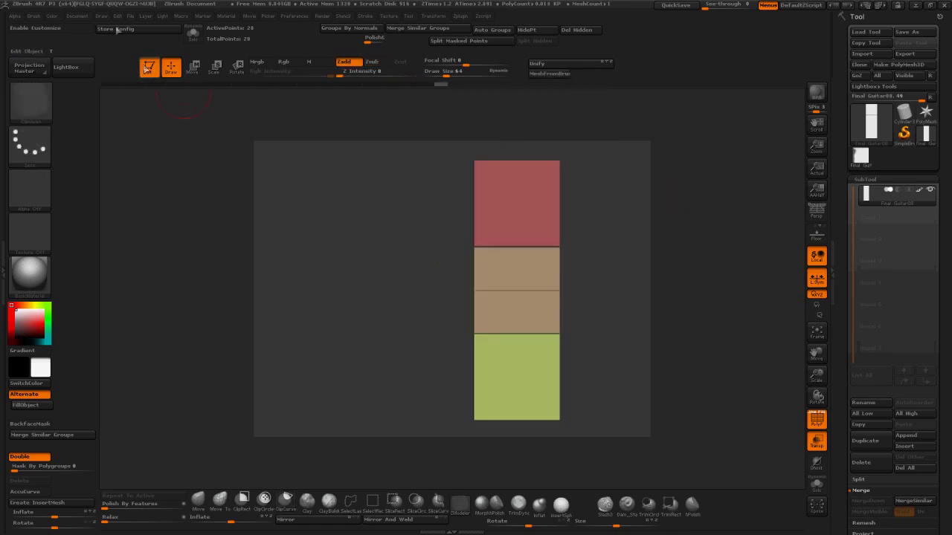
Step: Create a new InsertMesh brush from the three-segment mesh
left_click(34, 17)
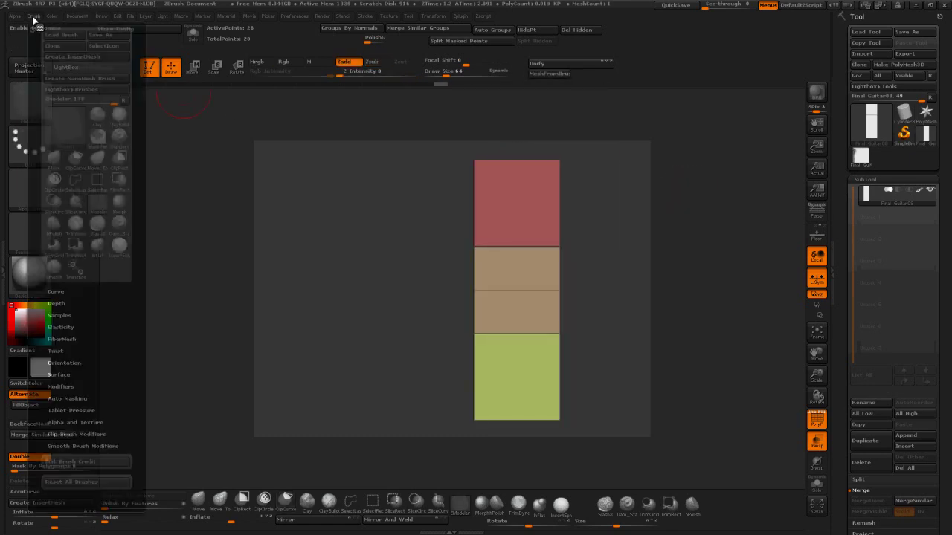
left_click(83, 56)
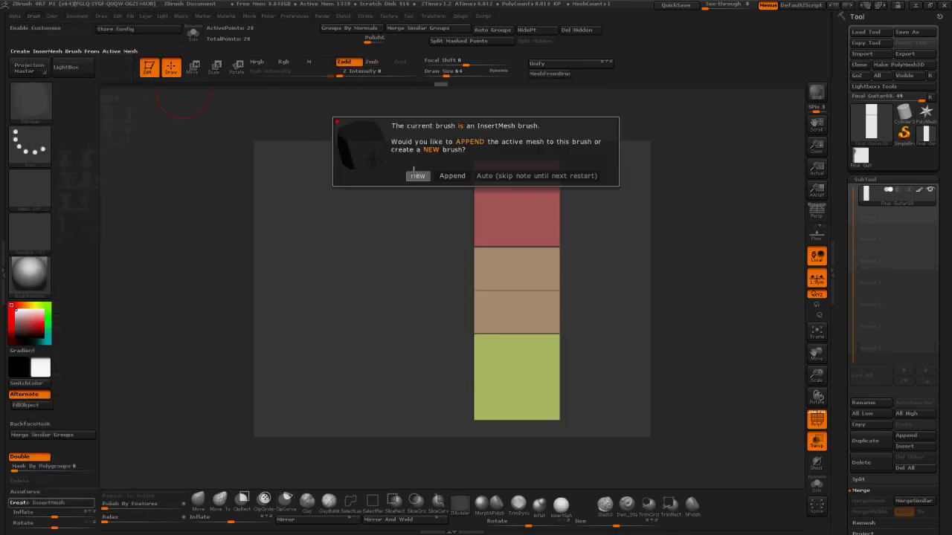
left_click(418, 174)
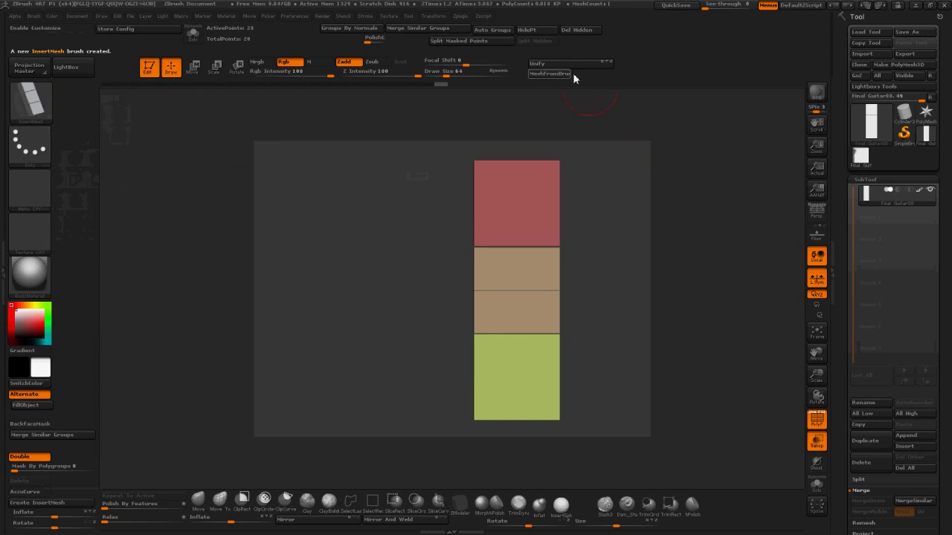
Step: Turn on Curve Mode and AsLine for the brush's stroke, and turn off Bend
left_click(365, 16)
left_click(409, 158)
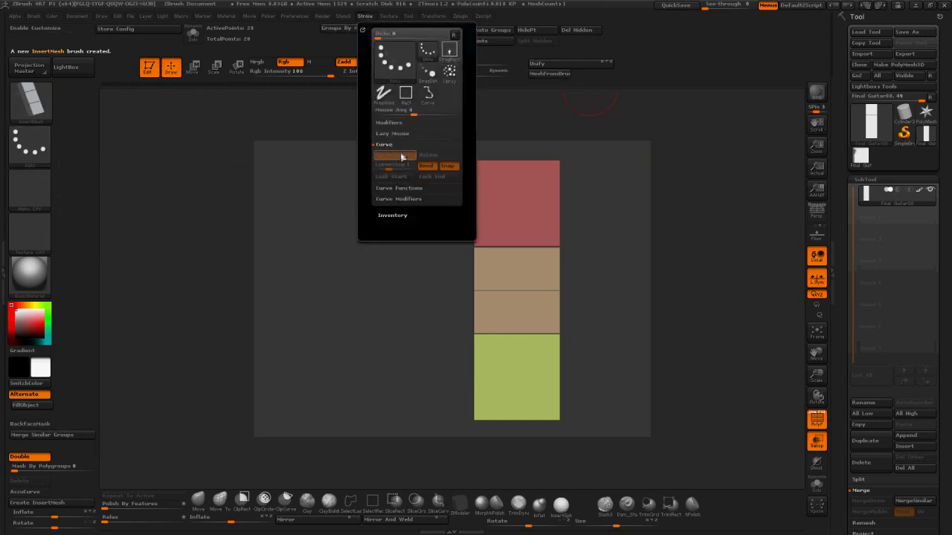
left_click(431, 156)
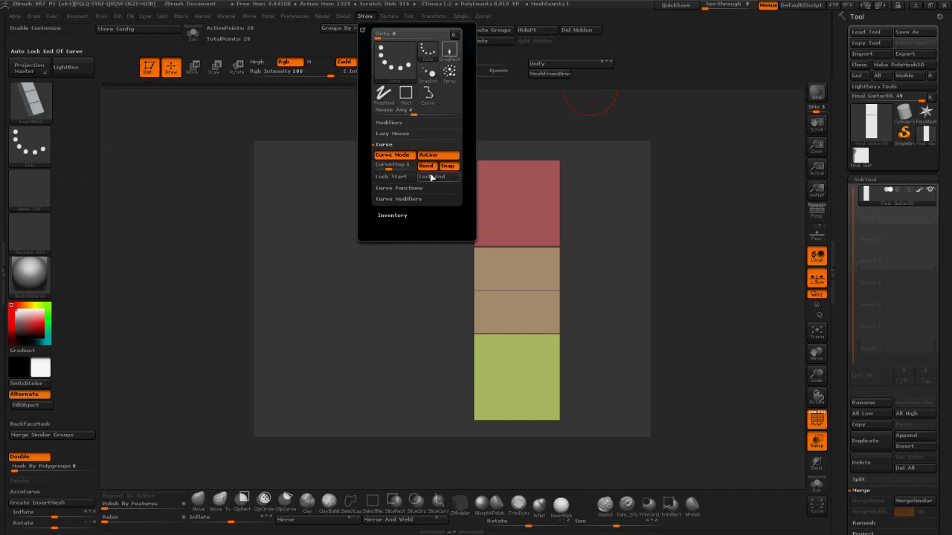
left_click(427, 167)
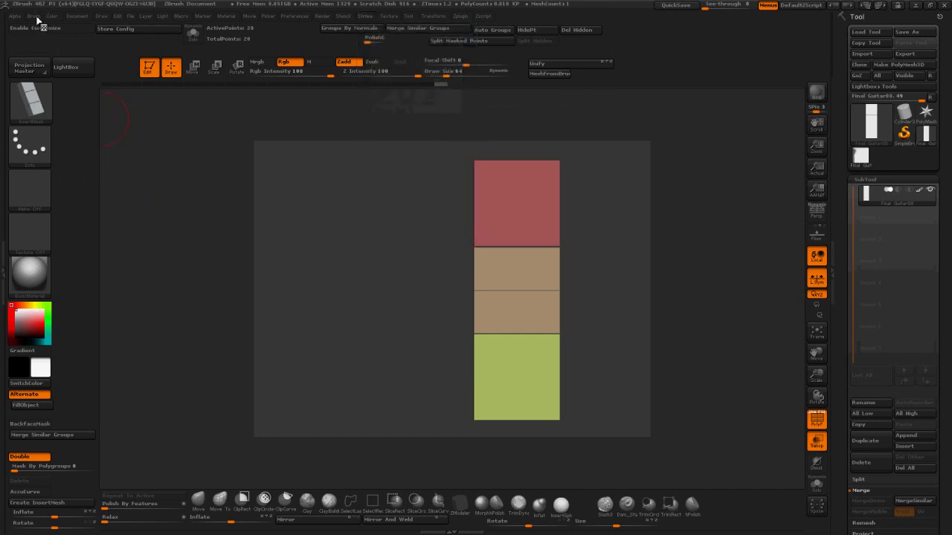
Step: Turn on Tri Parts and Weld Points in the brush modifiers and set Curve Res to 11
left_click(34, 15)
left_click(67, 387)
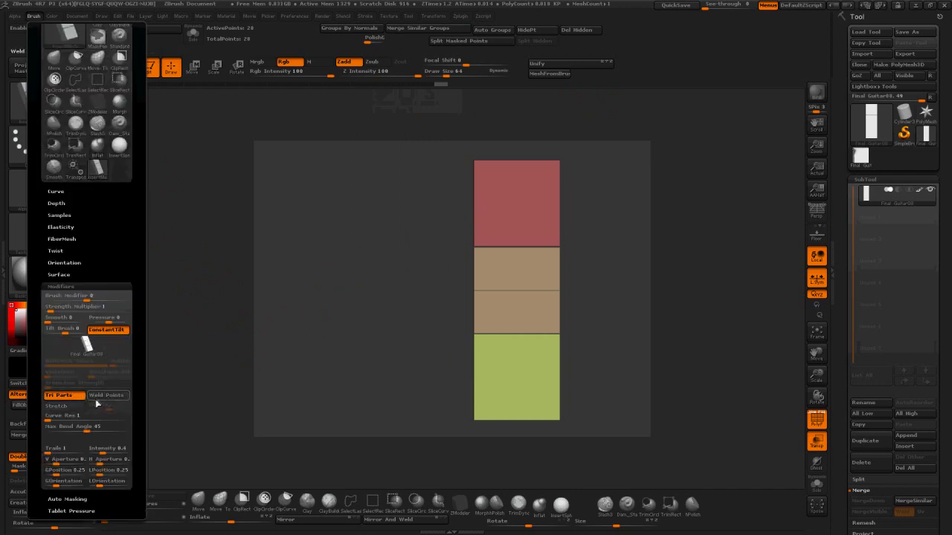
left_click(104, 395)
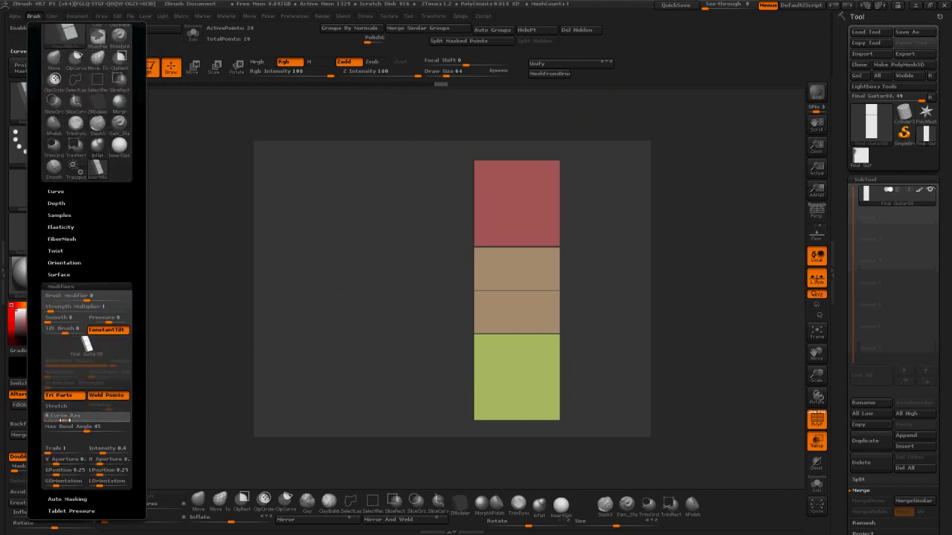
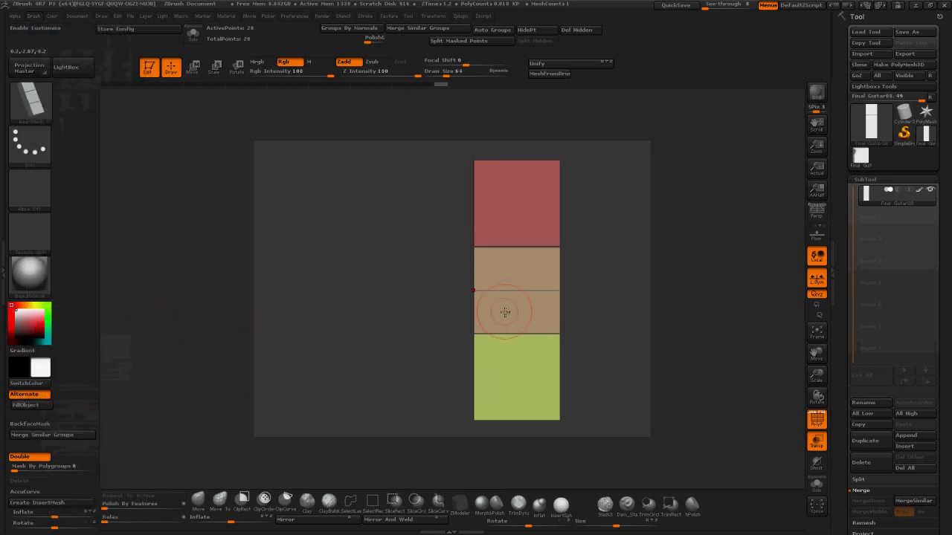
Step: Draw a test curve diagonally across the three-segment mesh and preview how its segments repeat and smooth
left_click_drag(739, 160, 722, 150)
key("ctrl+z")
left_click_drag(521, 222, 156, 394)
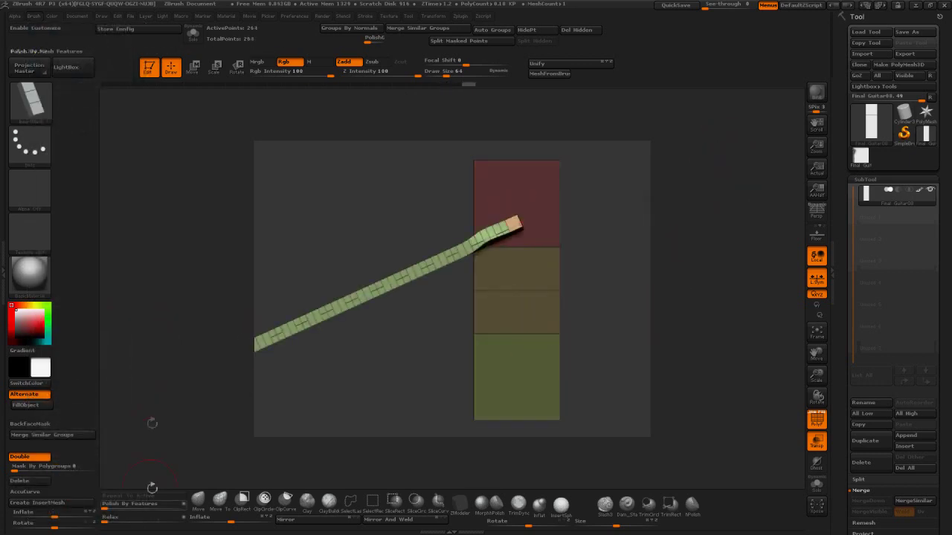
mouse_move(151, 484)
left_mouse_down()
mouse_move(253, 483)
mouse_move(534, 402)
mouse_move(677, 334)
mouse_move(580, 365)
mouse_move(675, 237)
left_mouse_up()
key("d")
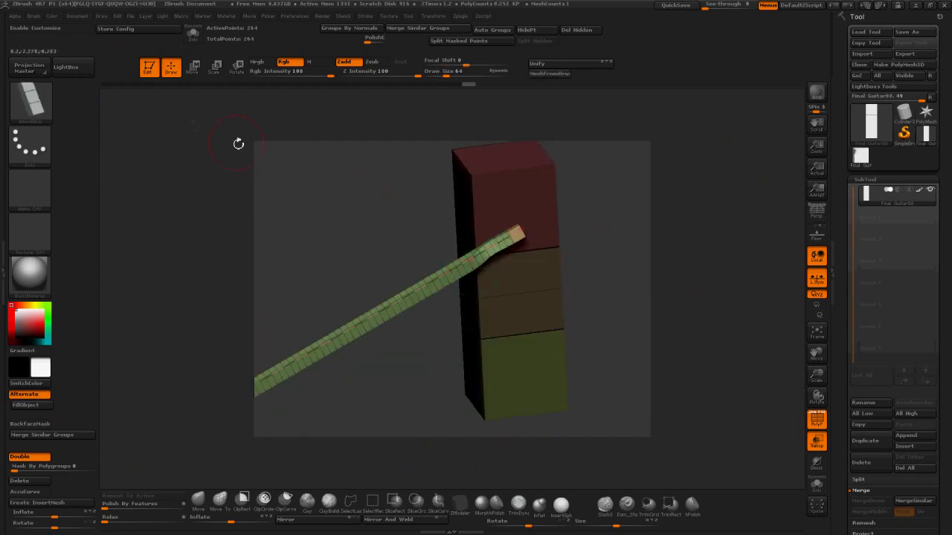
Step: Save the new InsertMesh brush as a brush preset in the StartupResources folder
left_click(33, 17)
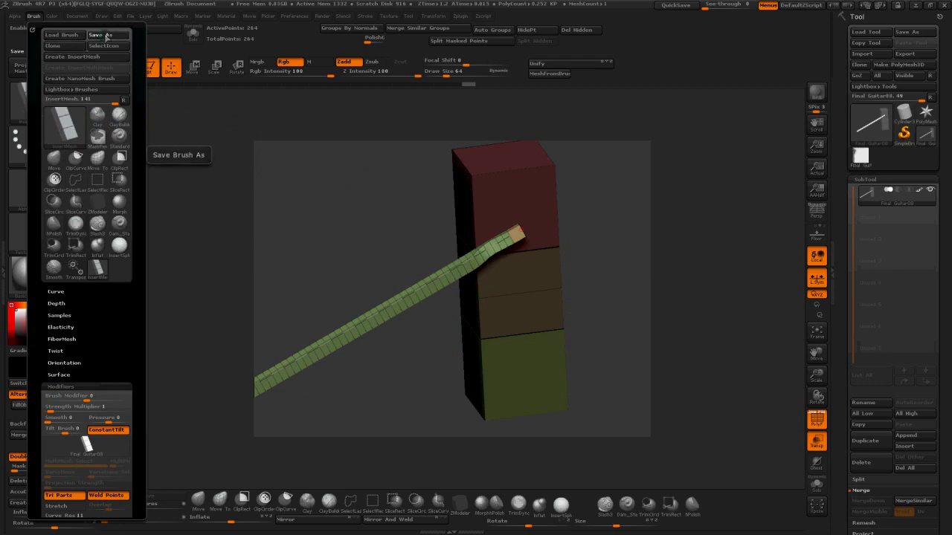
left_click(103, 36)
type("Ins")
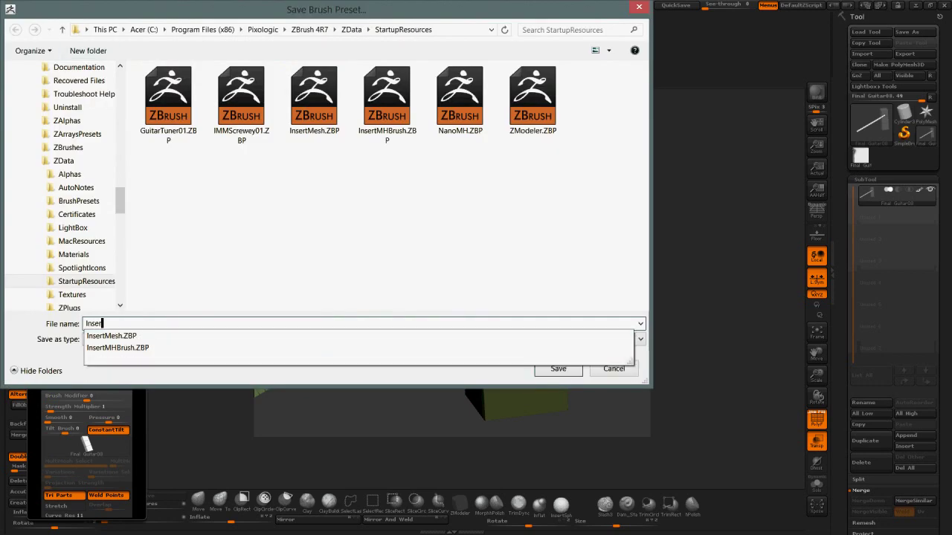
type("er")
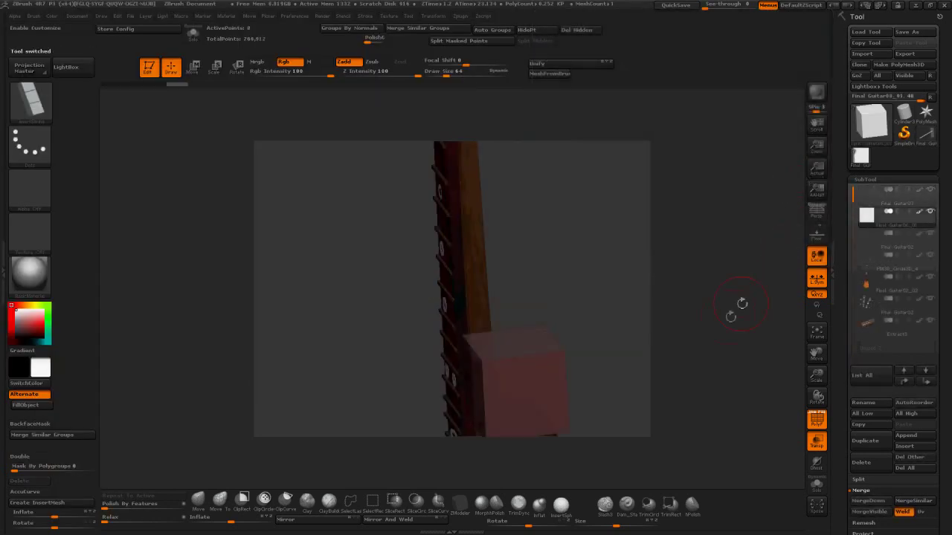
Step: Delete the leftover cube subtool from the guitar model
left_click_drag(742, 304, 788, 232)
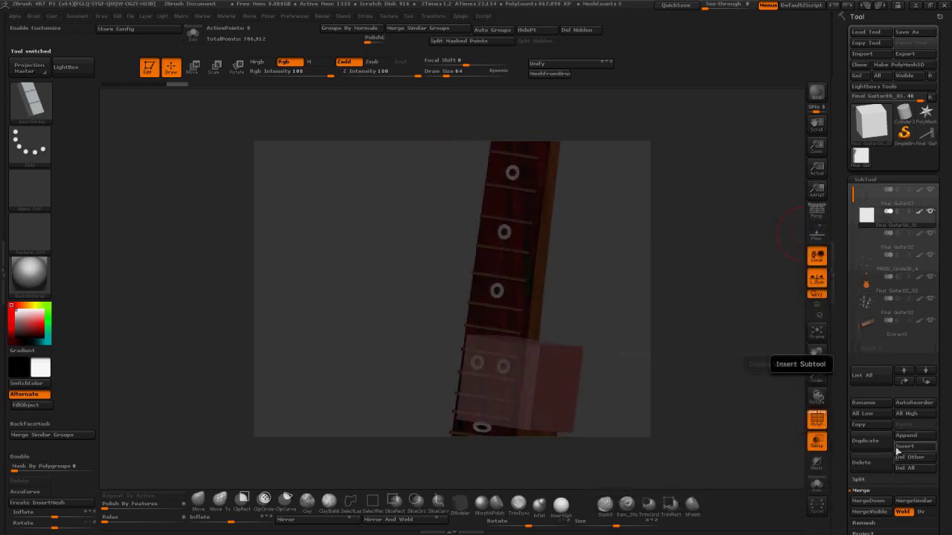
left_click(863, 462)
left_click(760, 475)
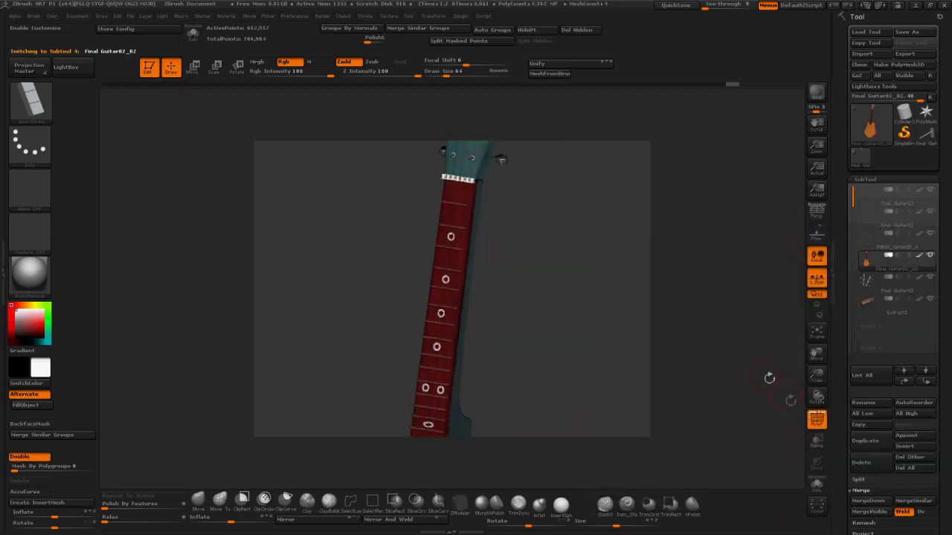
Step: Draw a string curve on the guitar from a lower tuning peg to the first bridge pin and update it at Draw Size 45
left_click_drag(769, 378, 670, 357)
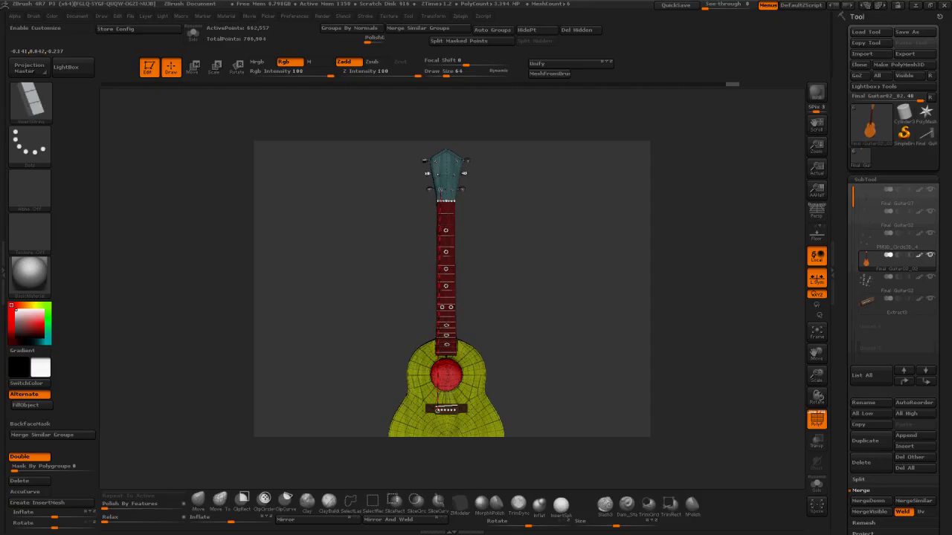
left_click_drag(440, 188, 440, 188)
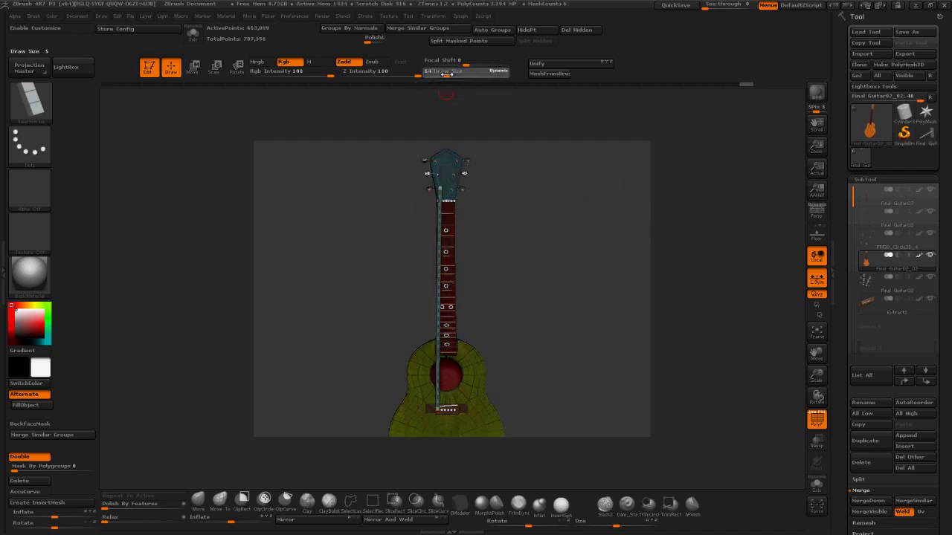
left_click(439, 232)
left_click_drag(611, 244, 633, 298, "alt")
left_click_drag(412, 418, 419, 415)
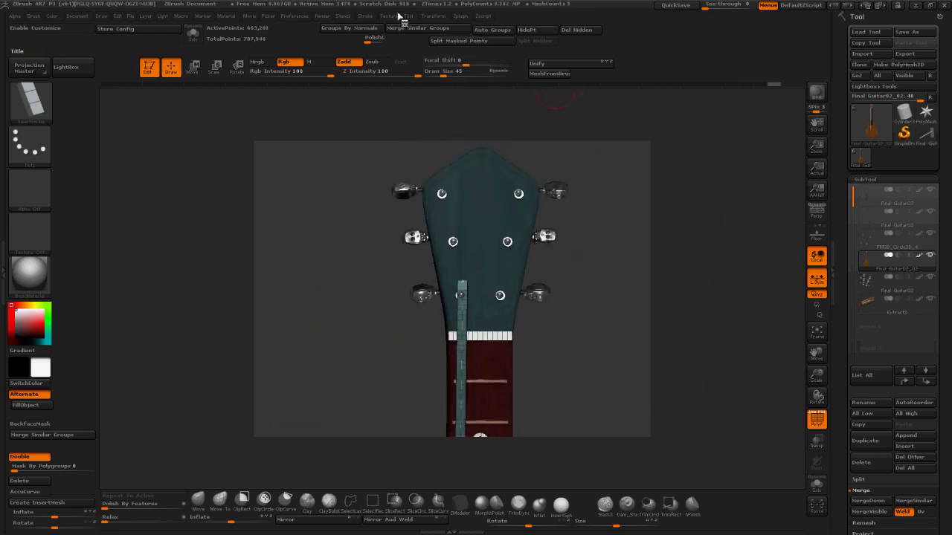
Step: Turn on Lock Start and Lock End for the curve and move the string's upper end onto the tuning peg
left_click(366, 15)
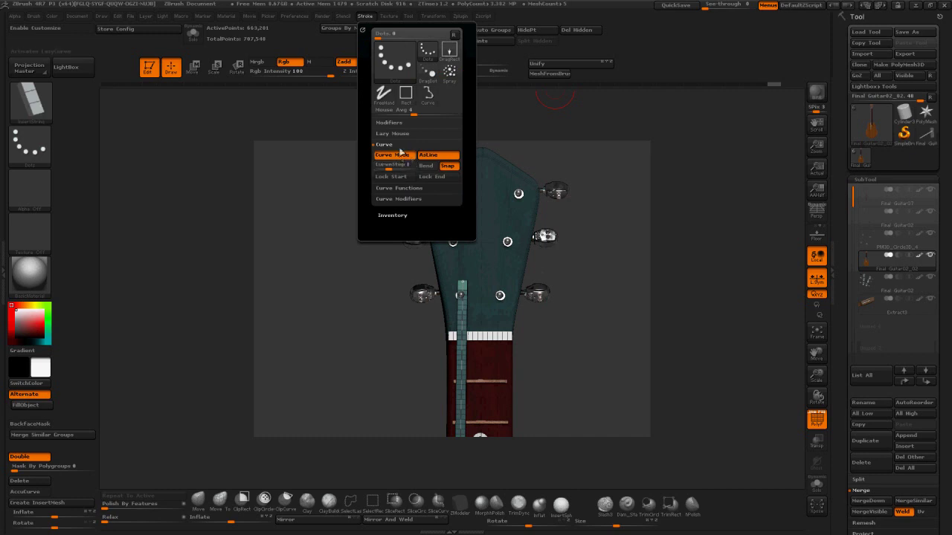
left_click(401, 177)
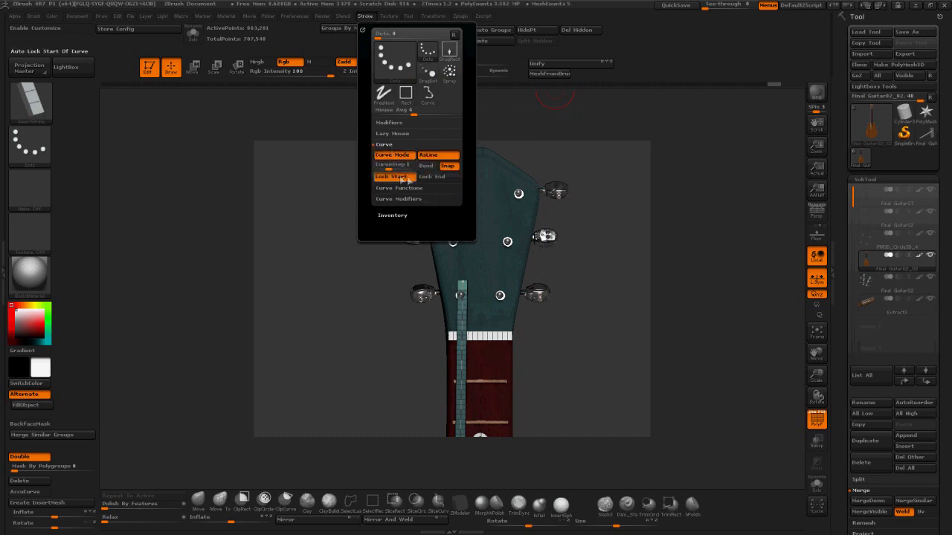
left_click(433, 181)
left_click_drag(462, 282, 463, 293)
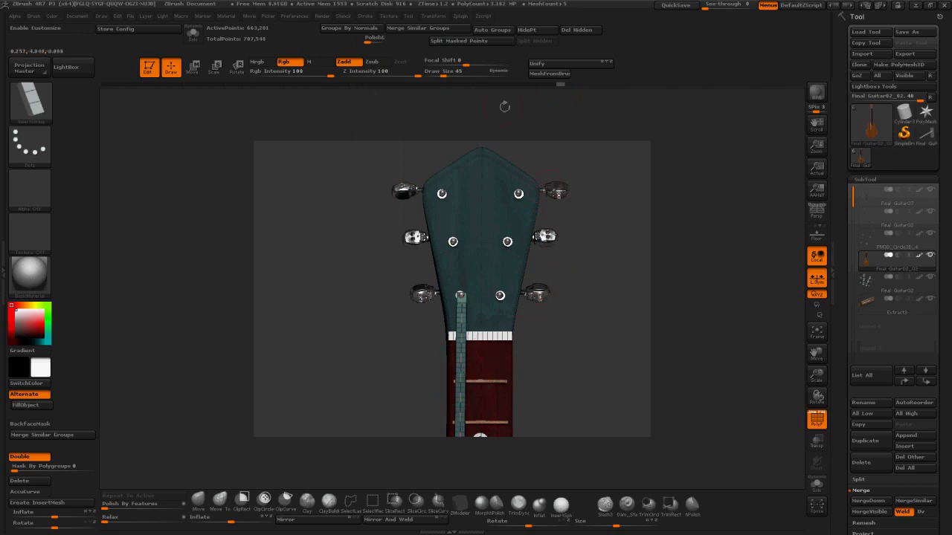
Step: Thin the string to Draw Size 35, preview it with subdivision smoothing, and check its fit at the bridge
left_click_drag(442, 75, 445, 75)
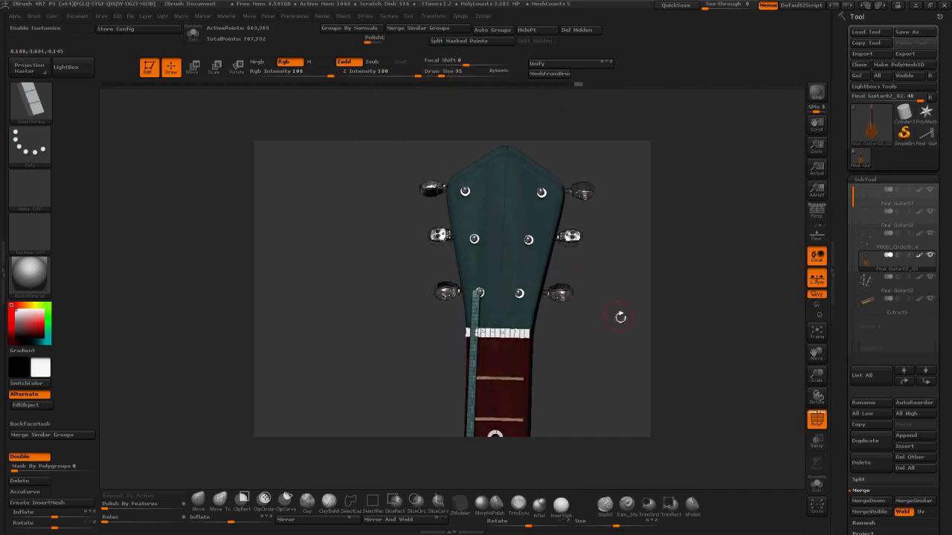
key("ctrl+d")
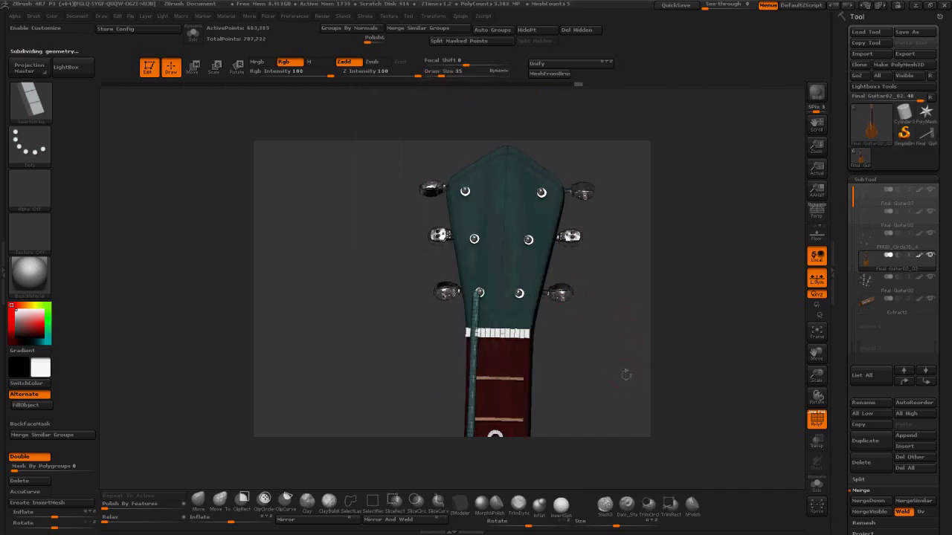
left_click_drag(626, 375, 707, 379)
left_click_drag(756, 427, 749, 220, "alt")
left_click_drag(670, 454, 680, 332, "alt")
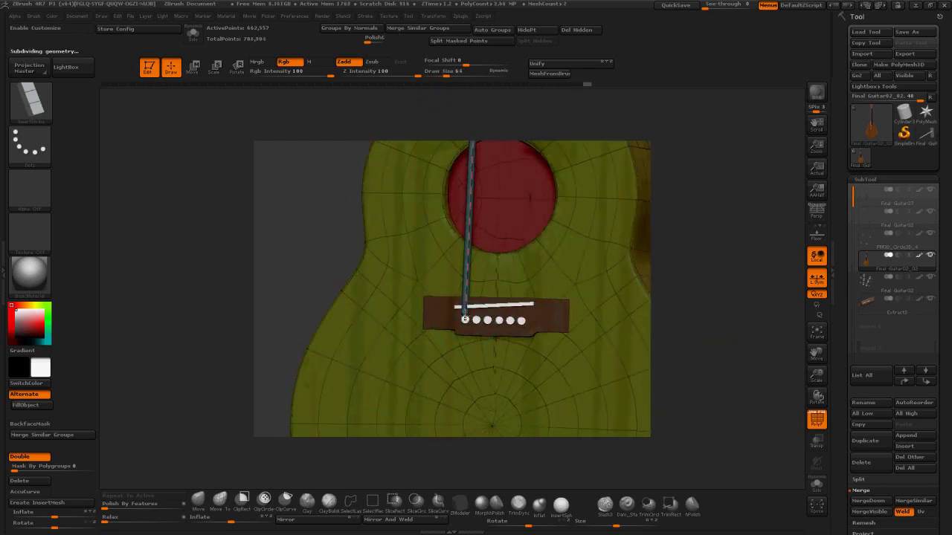
left_click_drag(760, 253, 714, 309)
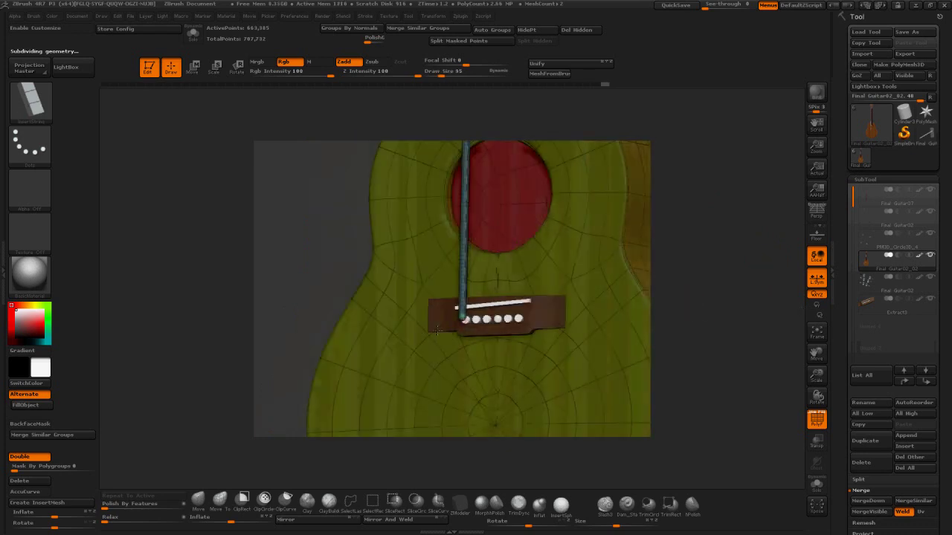
left_click_drag(565, 297, 469, 328)
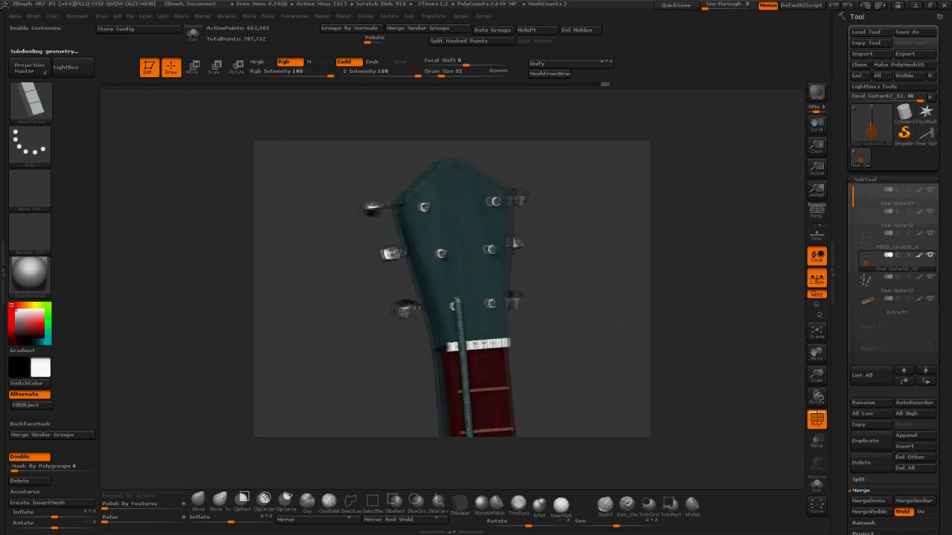
Step: Adjust the string's ends so it runs from the tuning peg through the outer nut slot to the first bridge pin
left_click_drag(622, 325, 645, 324)
left_click(475, 300)
left_click_drag(610, 364, 689, 287)
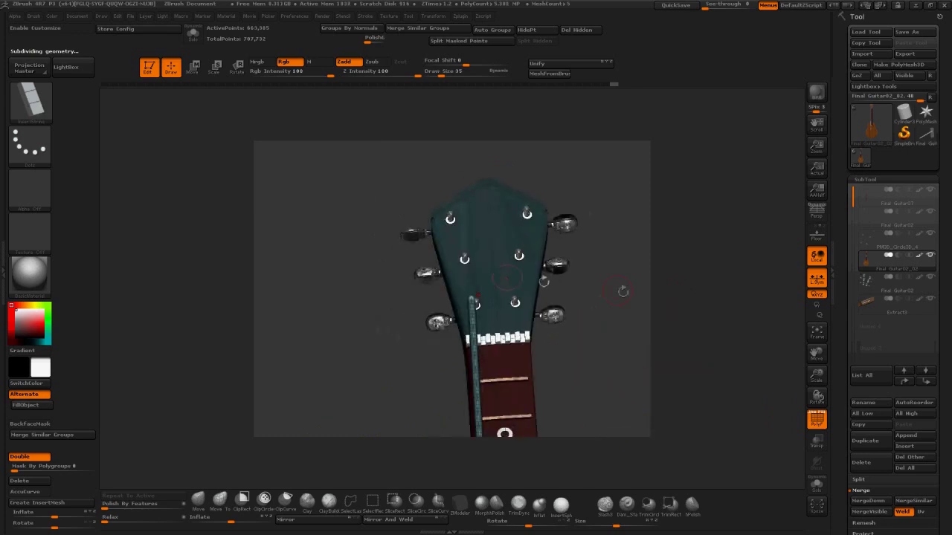
key("ctrl+d")
left_click_drag(424, 261, 425, 300, "shift")
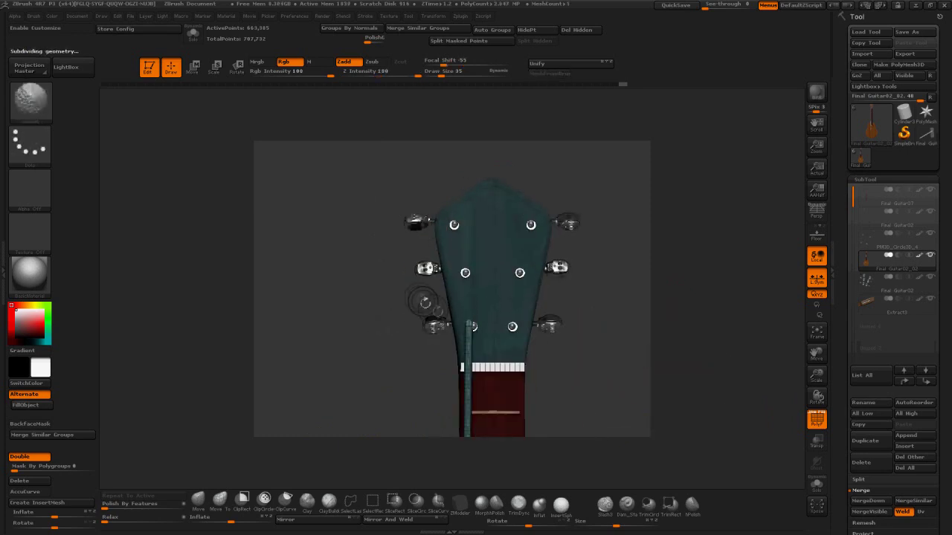
key("ctrl+d")
mouse_move(653, 350)
left_mouse_down()
mouse_move(668, 368)
mouse_move(593, 368)
left_mouse_up()
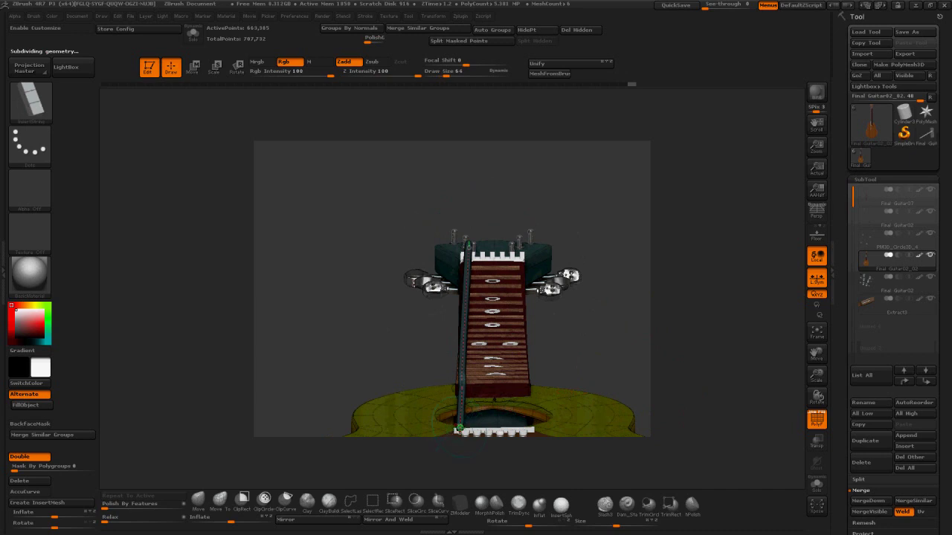
left_click_drag(460, 428, 462, 430)
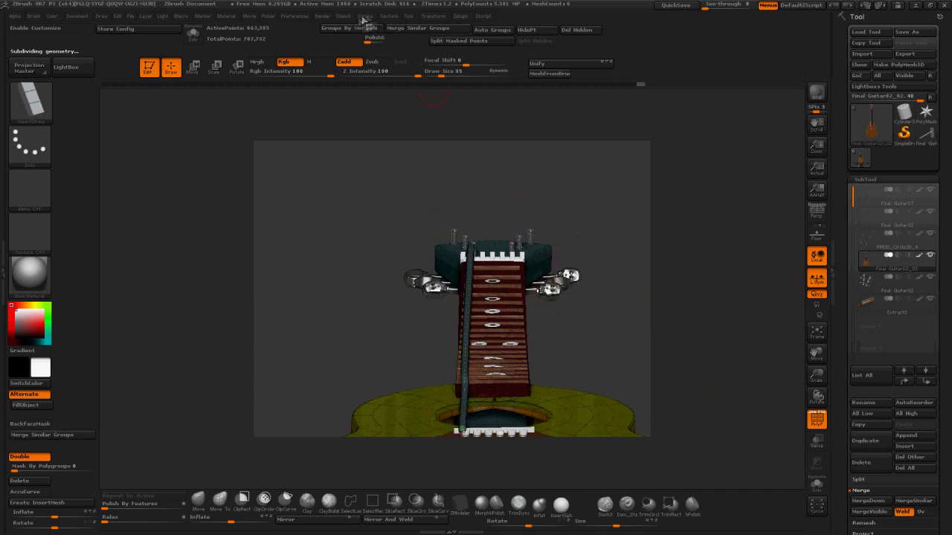
Step: Delete the guide curve with the Curve Functions so the finished string stays as plain geometry
left_click(362, 16)
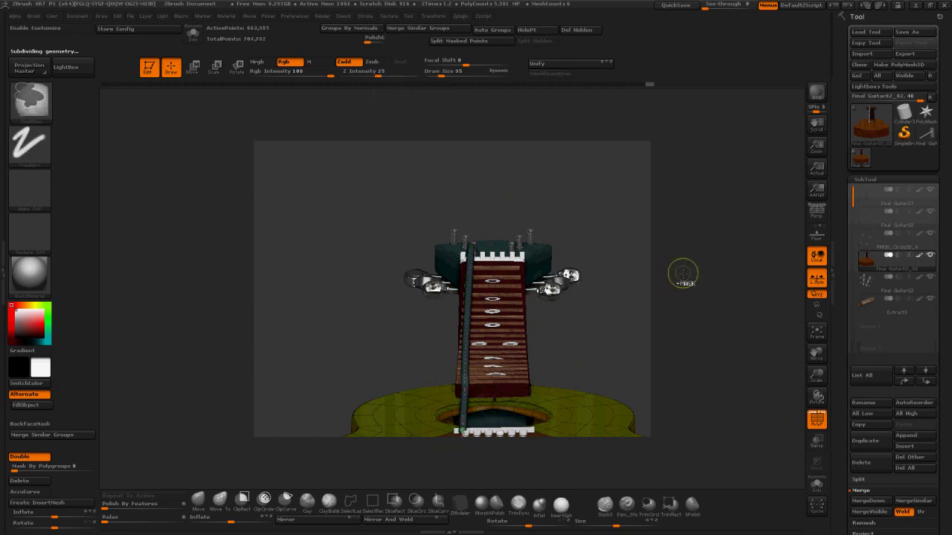
left_click_drag(677, 283, 679, 349)
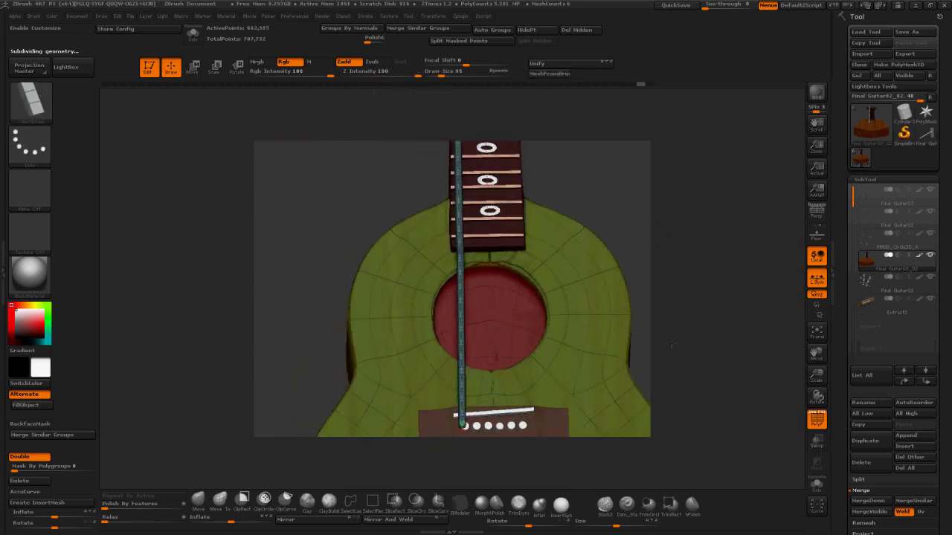
left_click(366, 18)
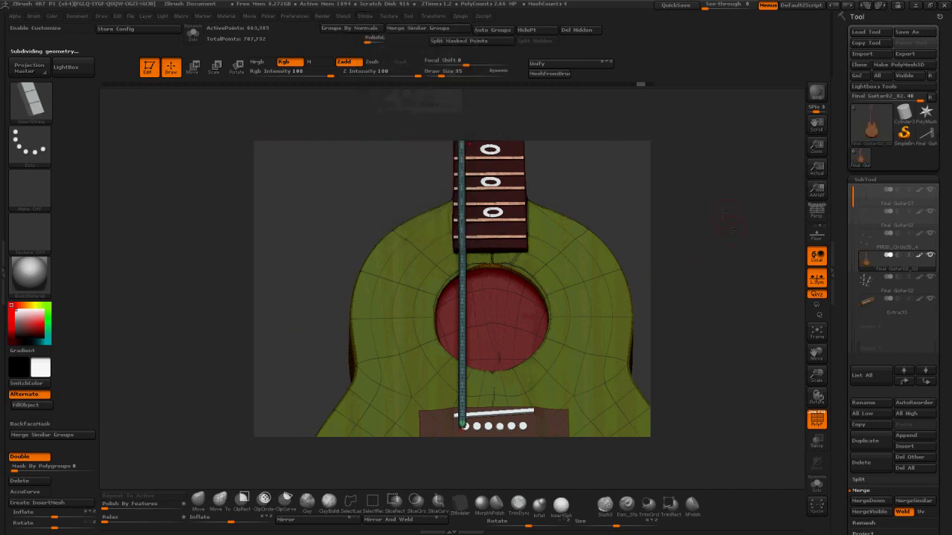
left_click_drag(687, 293, 699, 256)
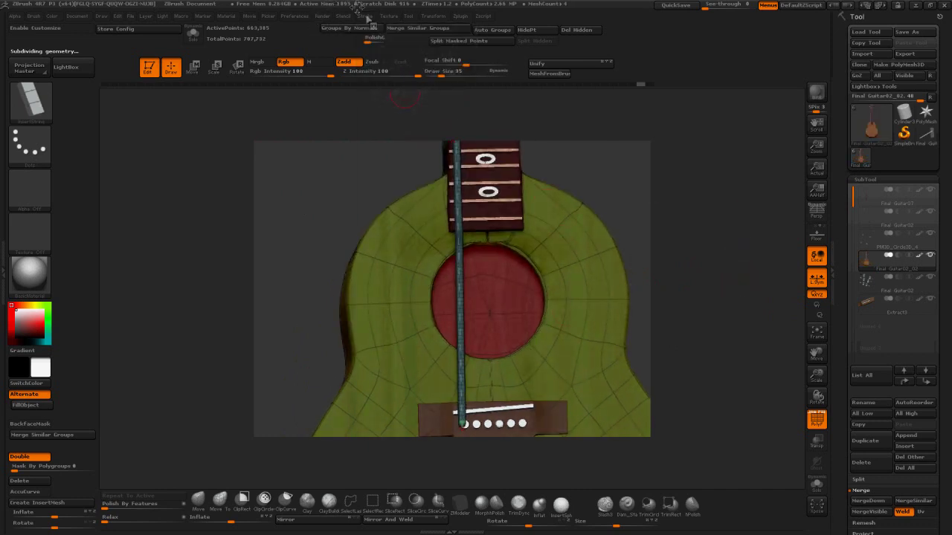
left_click(365, 17)
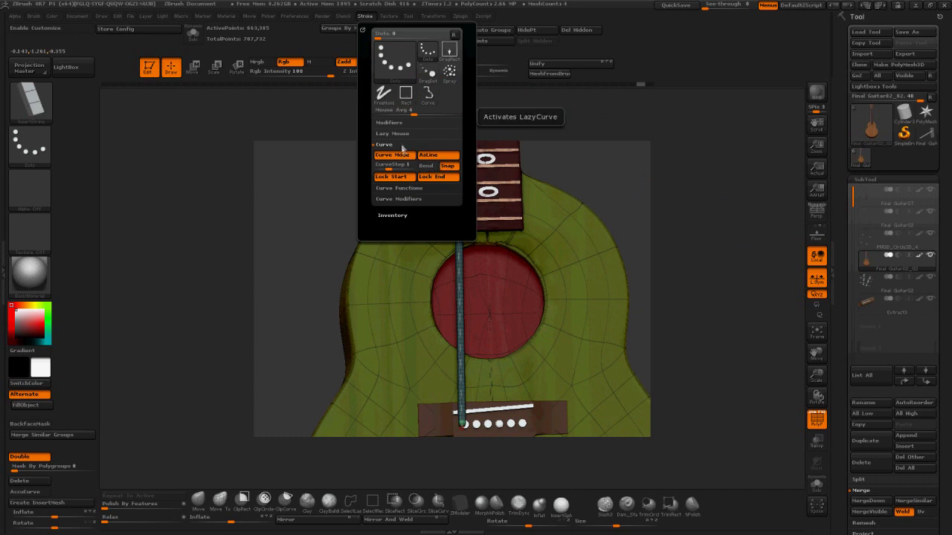
left_click(397, 188)
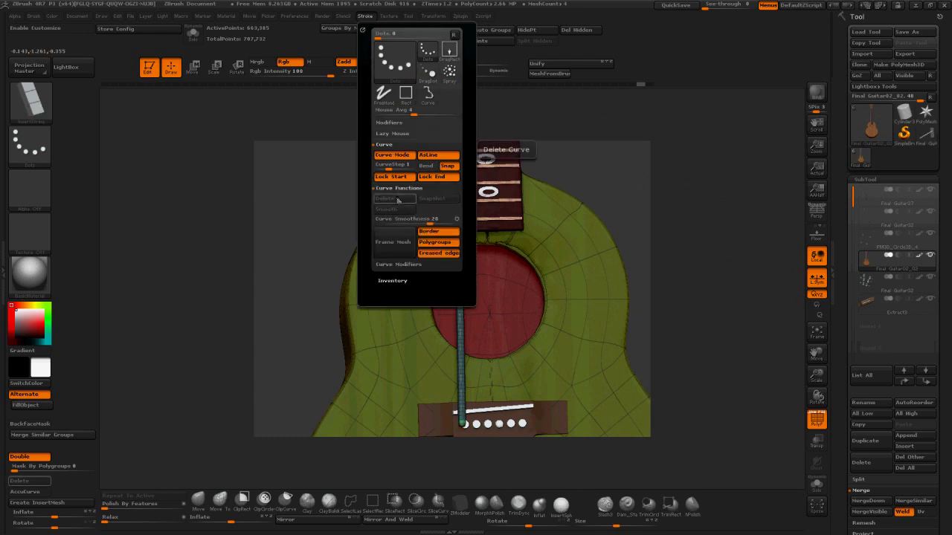
Step: Draw a second string along the opposite edge of the fretboard, from the headstock down over the sound hole
mouse_move(707, 257)
left_mouse_down()
mouse_move(705, 237)
mouse_move(742, 264)
mouse_move(740, 231)
mouse_move(693, 226)
left_mouse_up()
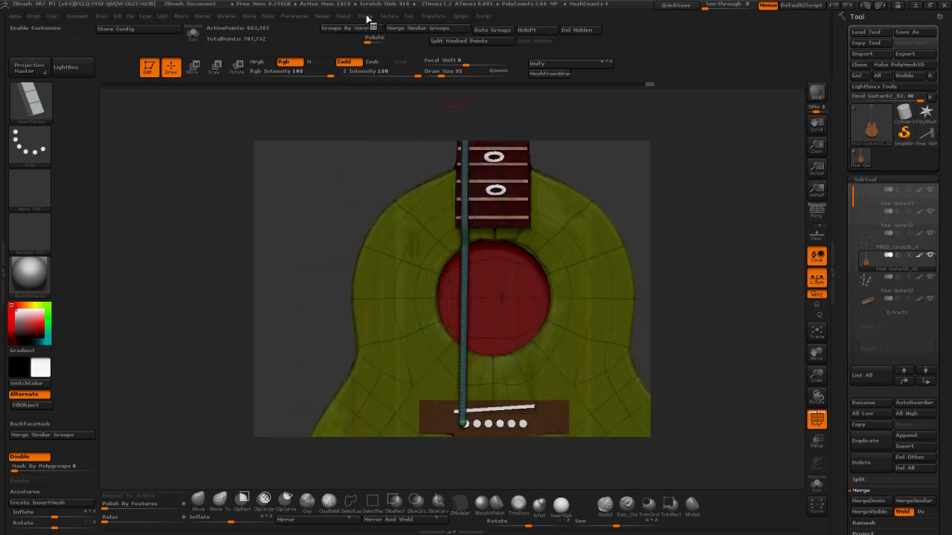
left_click(368, 18)
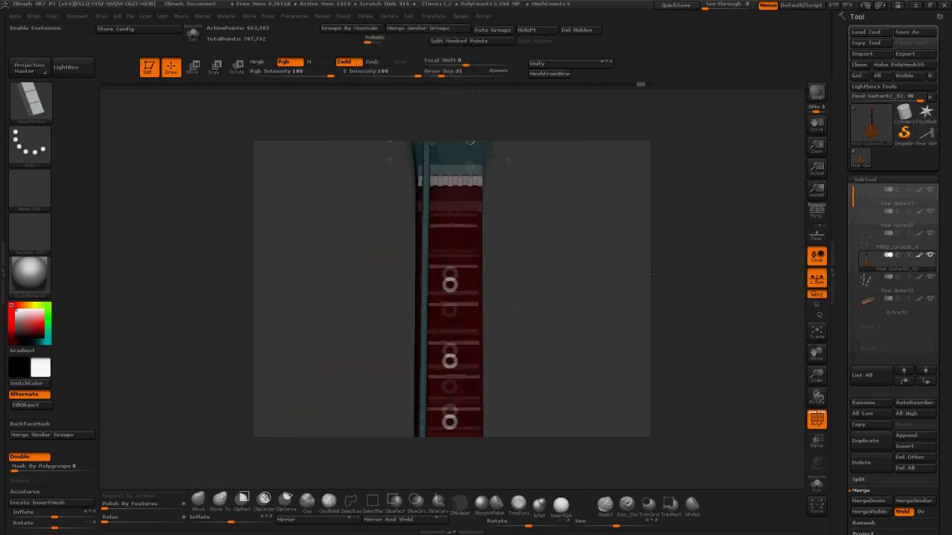
left_click_drag(652, 274, 620, 148, "alt")
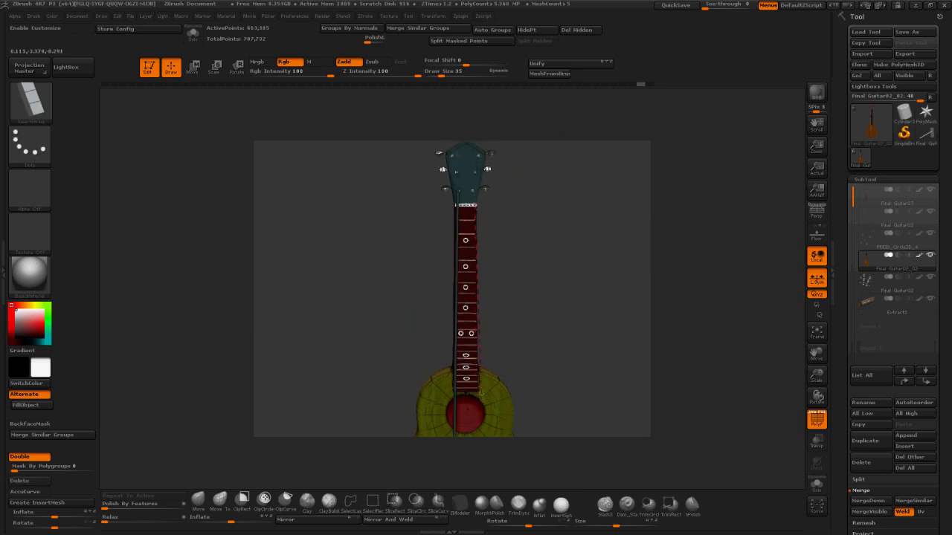
left_click_drag(464, 444, 475, 449)
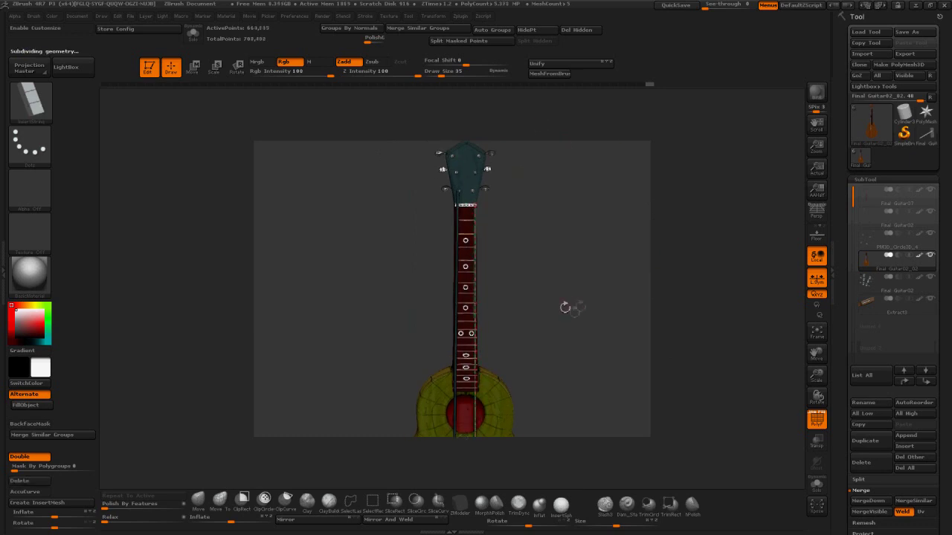
Step: Fit the second string's curve ends to the last bridge pin and, through the outer nut slot, to the nearest tuning peg
left_click_drag(625, 385, 613, 301, "alt")
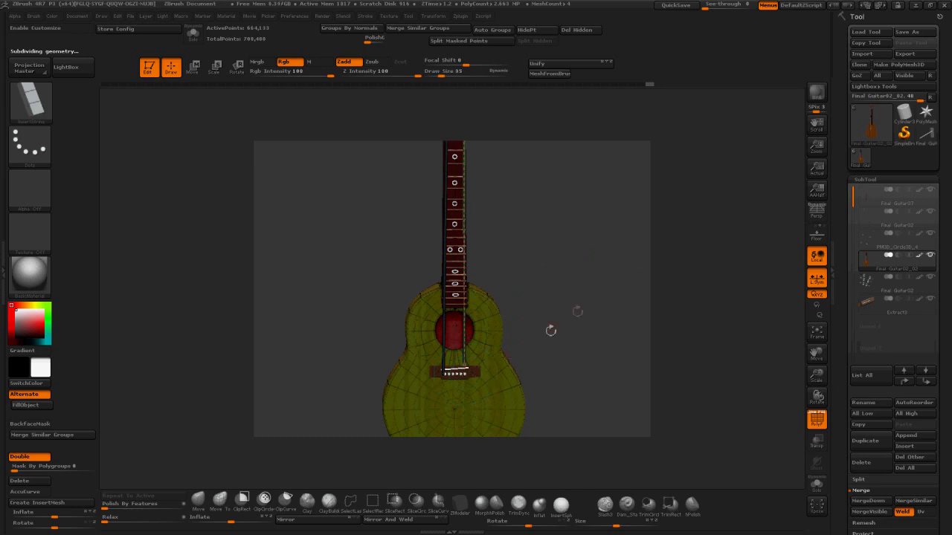
left_click_drag(550, 331, 593, 236, "alt")
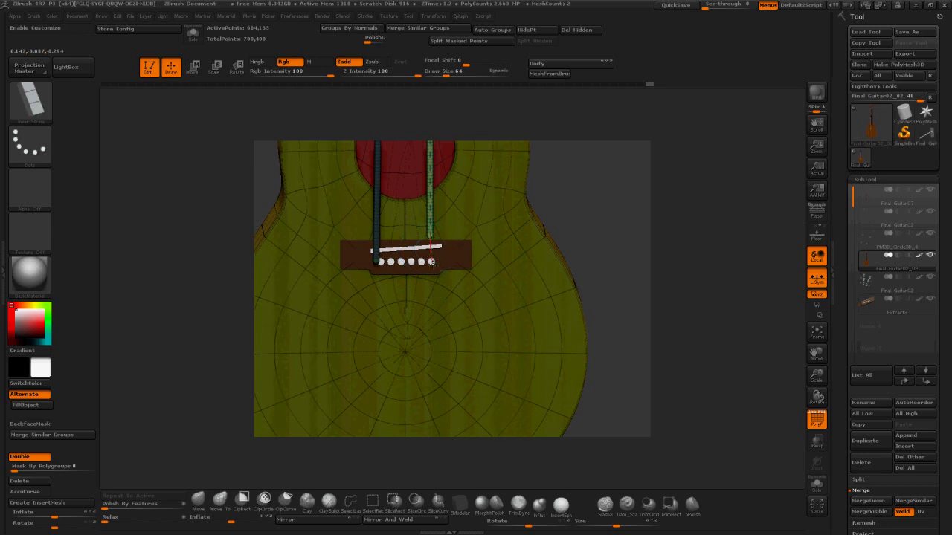
left_click_drag(654, 223, 701, 325)
left_click_drag(592, 167, 525, 305, "alt")
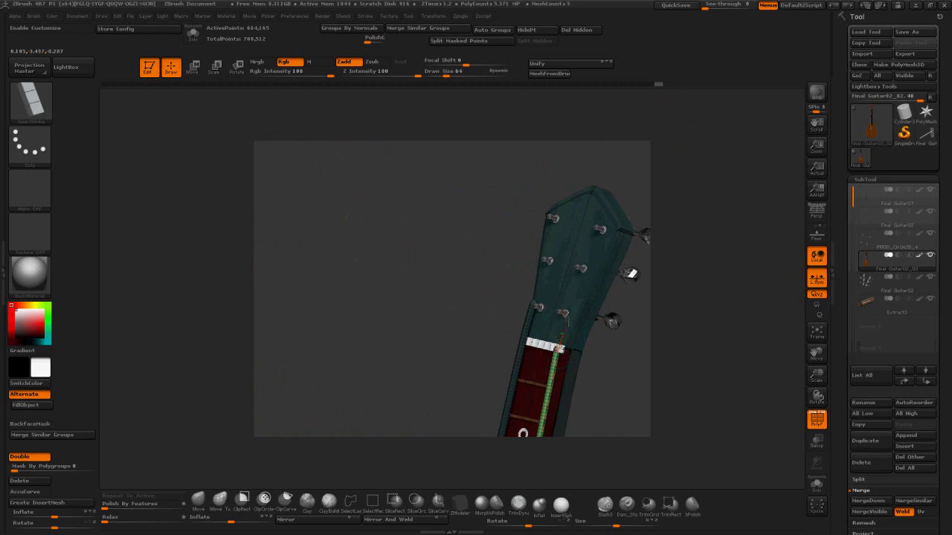
left_click_drag(641, 316, 557, 176)
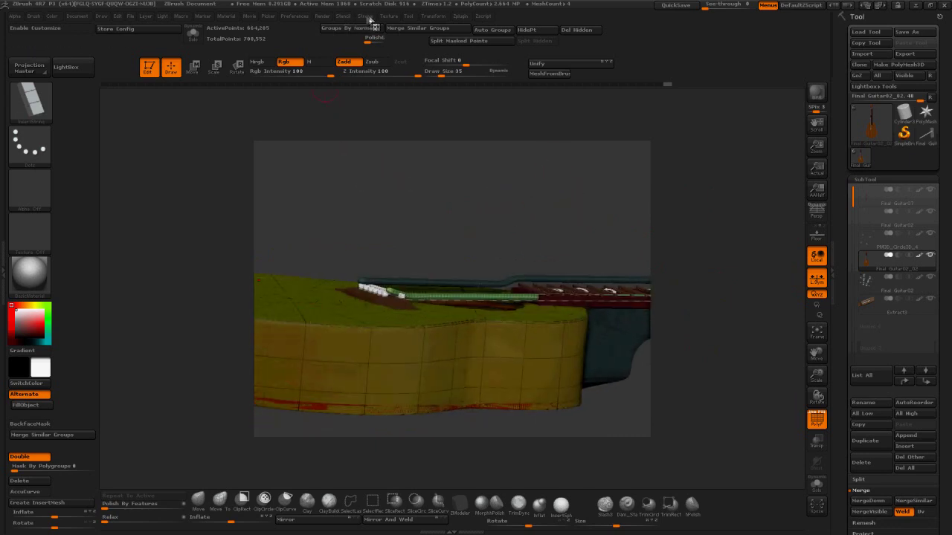
Step: Delete the second string's guide curve with the Curve Functions, then lay a Rotate transpose line along the string from the nut towards the bridge
left_click(369, 18)
left_click(394, 201)
mouse_move(525, 217)
left_mouse_down()
mouse_move(564, 228)
mouse_move(376, 272)
left_mouse_up()
left_click_drag(731, 240, 359, 122, "alt")
key("r")
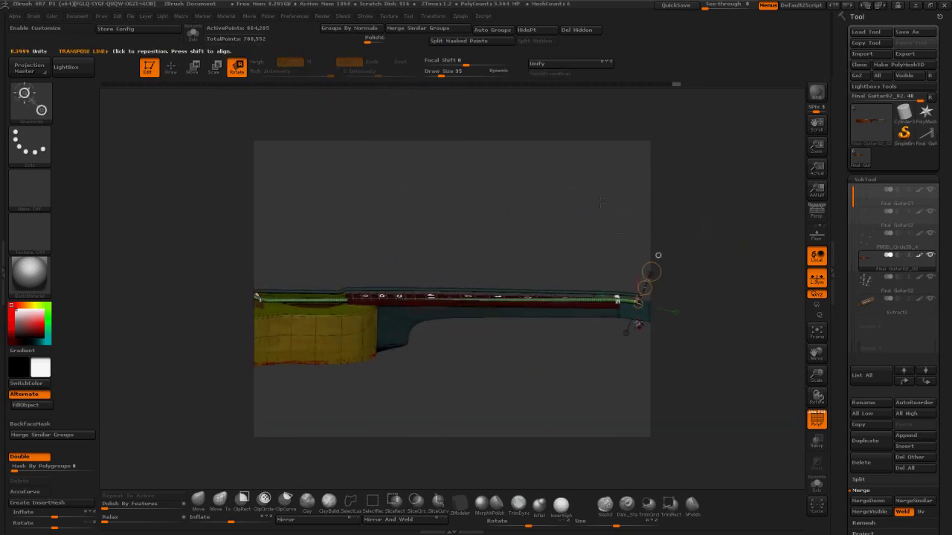
left_click_drag(618, 232, 610, 216, "shift")
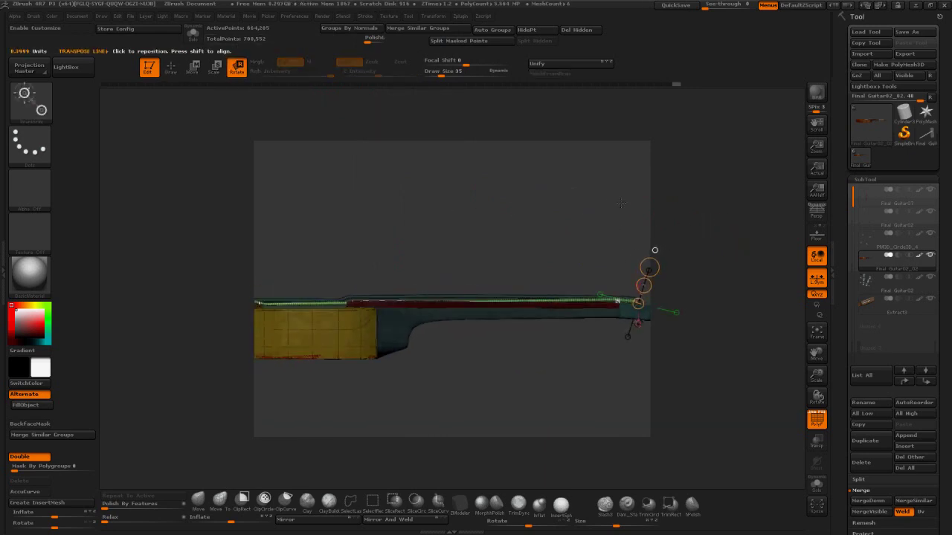
left_click_drag(618, 299, 263, 302)
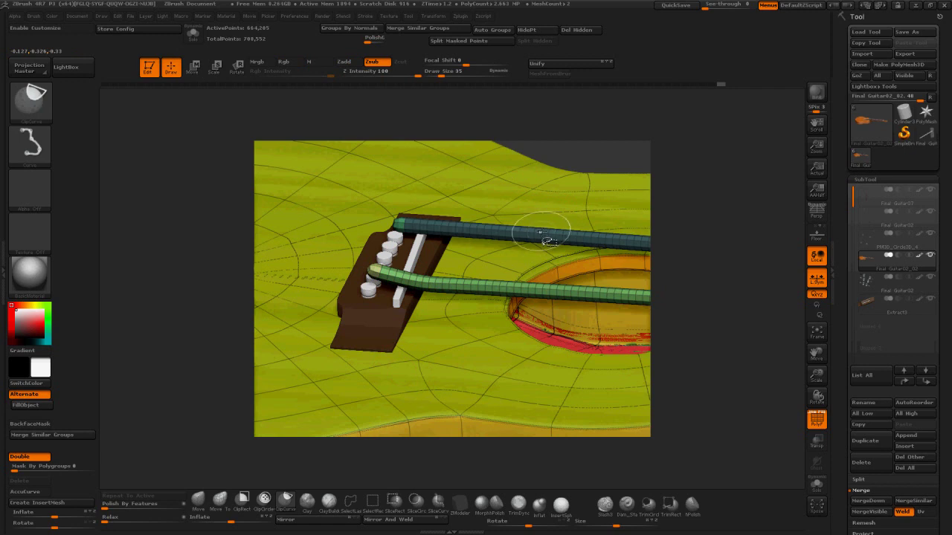
Step: Isolate and delete the first string, keeping the second one, and preview the mesh with subdivision smoothing
left_click(541, 233, "ctrl+shift")
left_click(537, 217, "ctrl+shift")
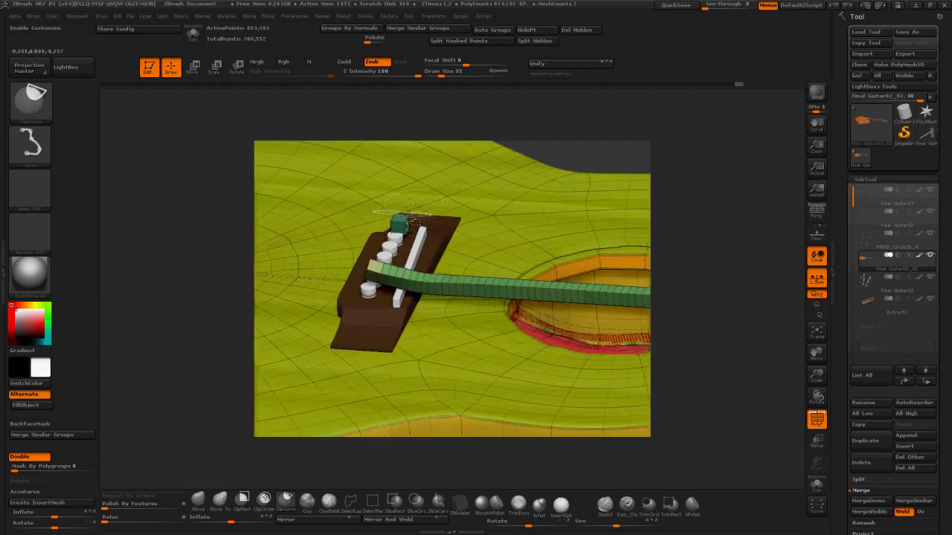
left_click(704, 201, "ctrl+shift")
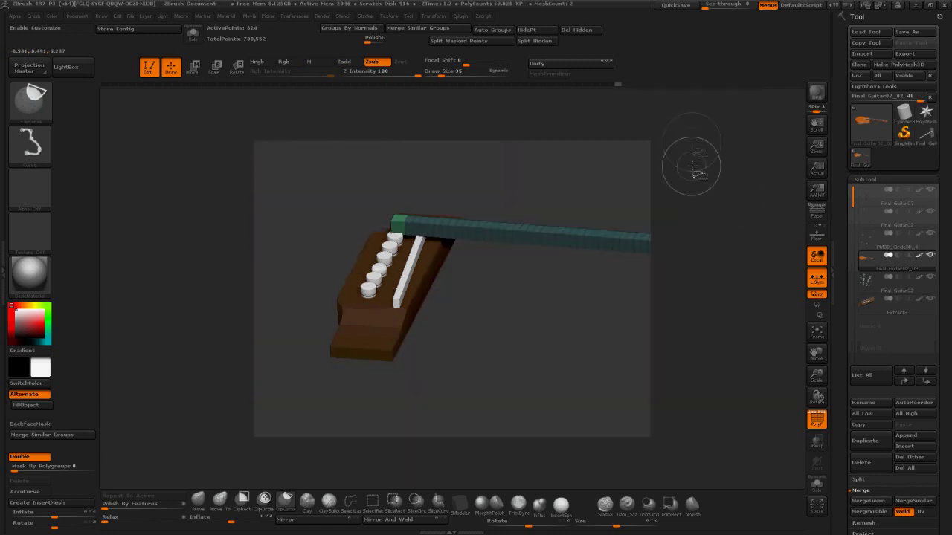
left_click(701, 190, "ctrl+shift")
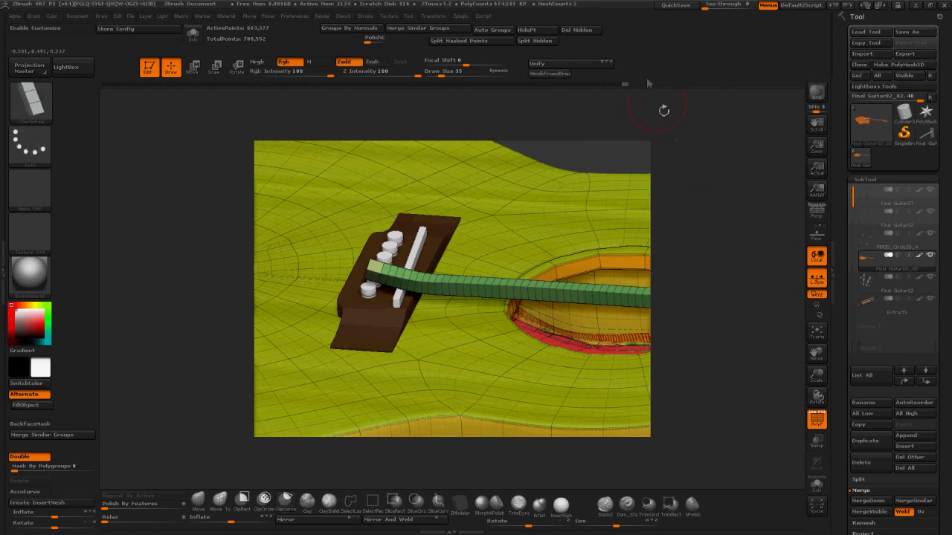
left_click(584, 31)
key("ctrl+d")
Step: Mask all but the string's bridge end, blur the mask, and rotate the raised end level with the rest of the string
left_click_drag(695, 216, 702, 164, "shift")
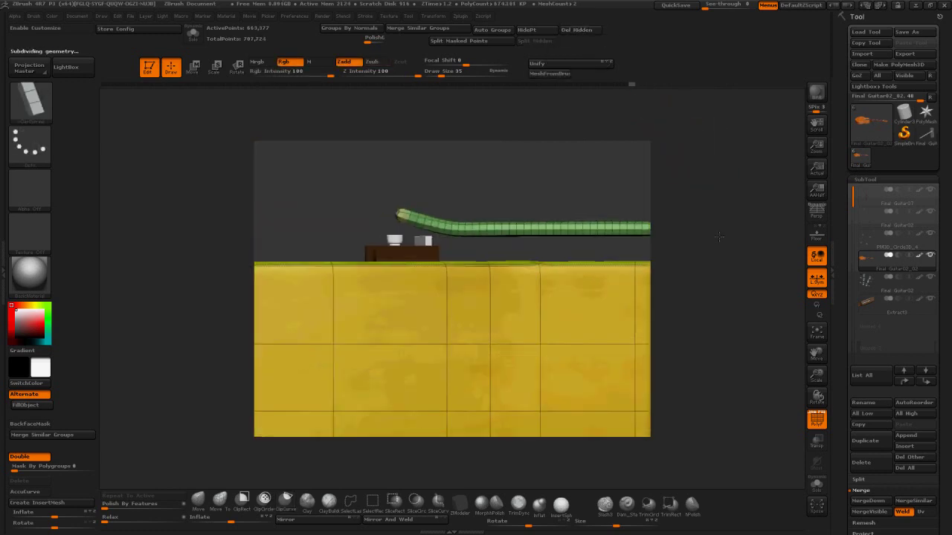
mouse_move(379, 171)
left_mouse_down("ctrl")
mouse_move(374, 217)
mouse_move(441, 239)
left_mouse_up("ctrl")
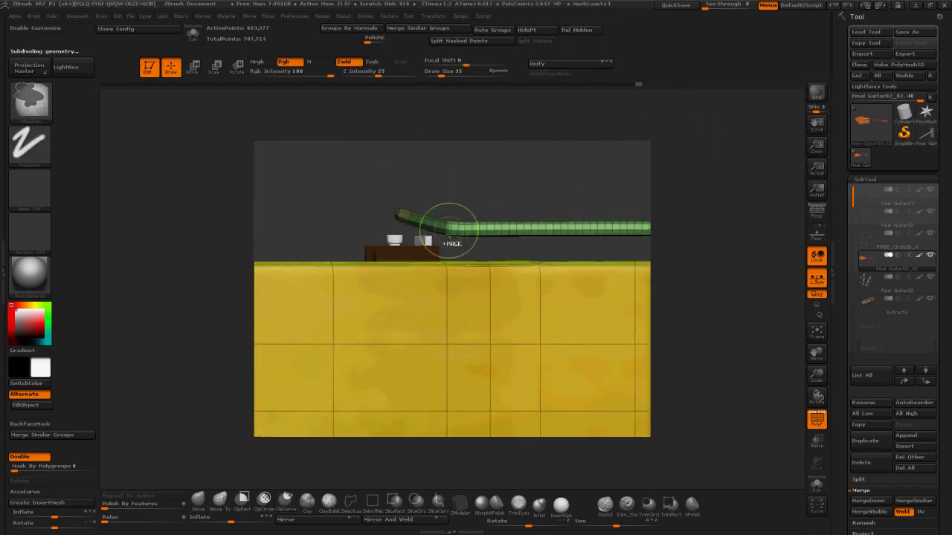
left_click(457, 172, "ctrl")
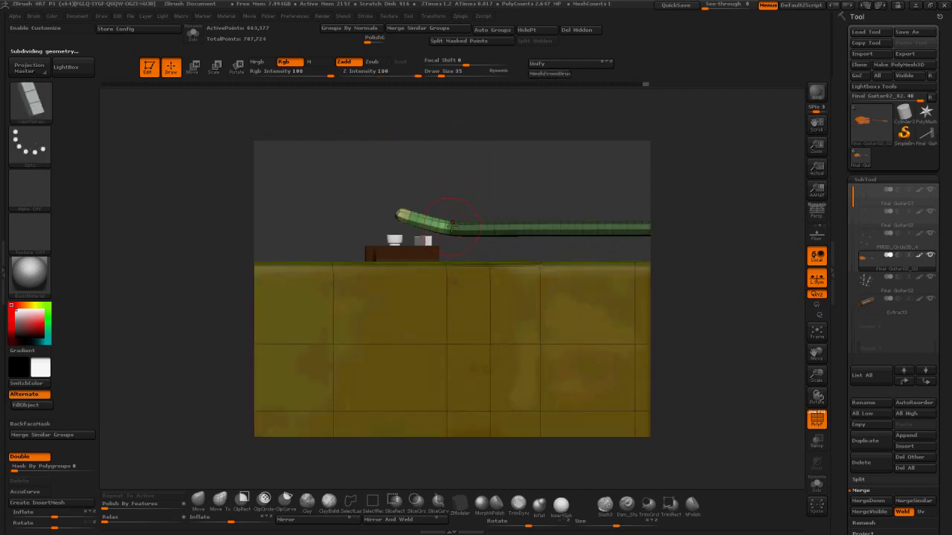
key("r")
mouse_move(451, 225)
left_mouse_down()
mouse_move(406, 212)
mouse_move(406, 224)
left_mouse_up()
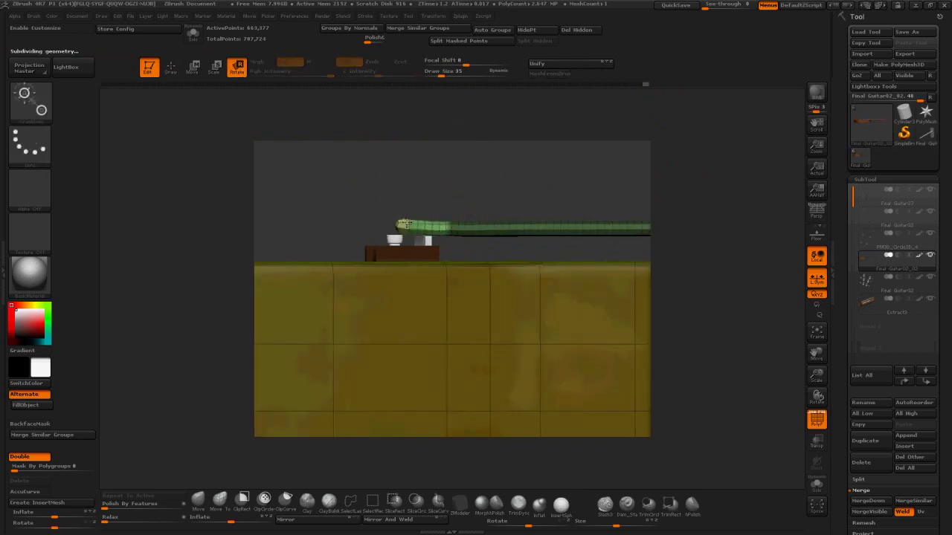
key("ctrl")
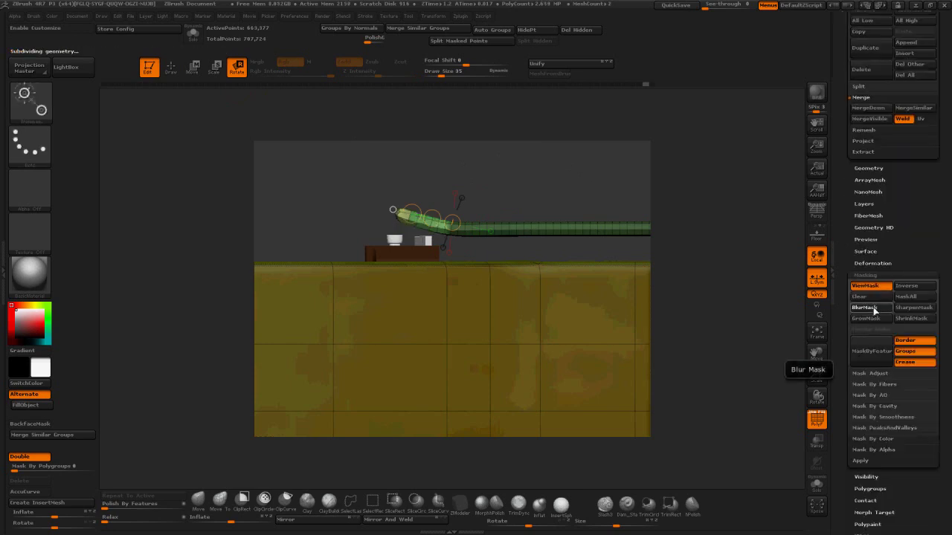
left_click(875, 310)
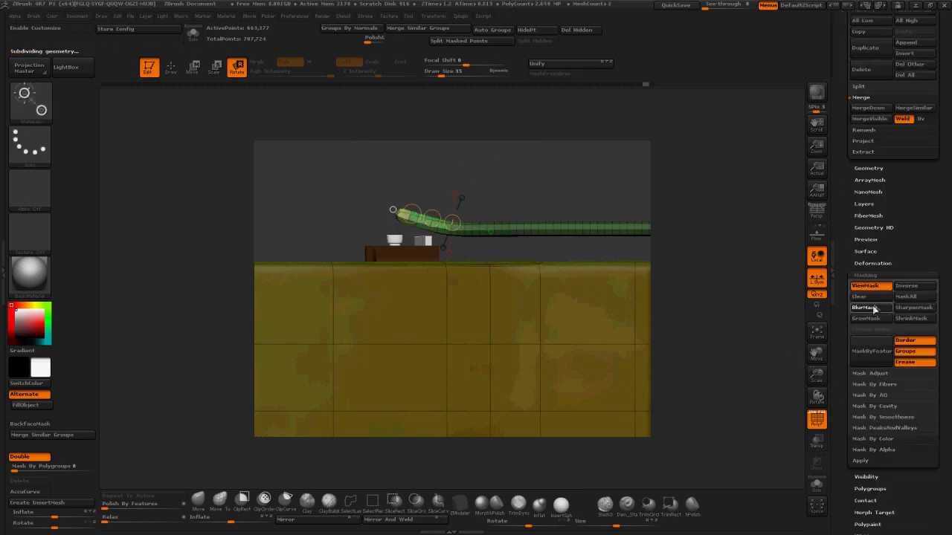
left_click_drag(411, 214, 389, 234)
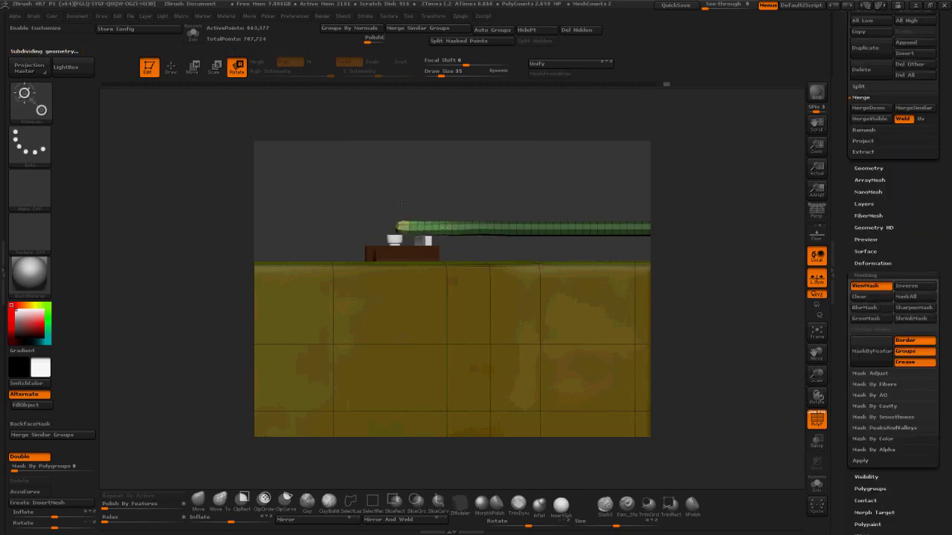
Step: Mask all but a shorter section at the bridge end and rotate that tip down behind the saddle towards the bridge pins
key("ctrl+h")
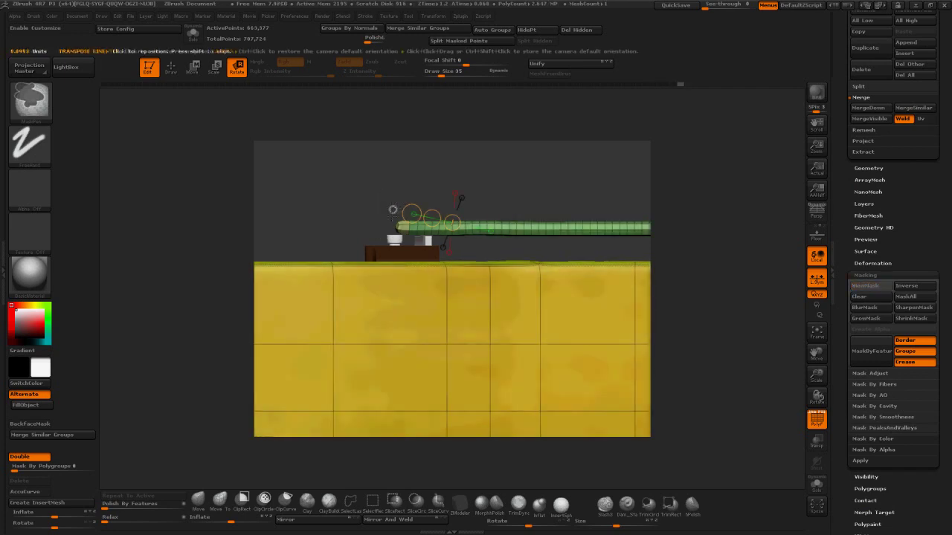
key("ctrl+h")
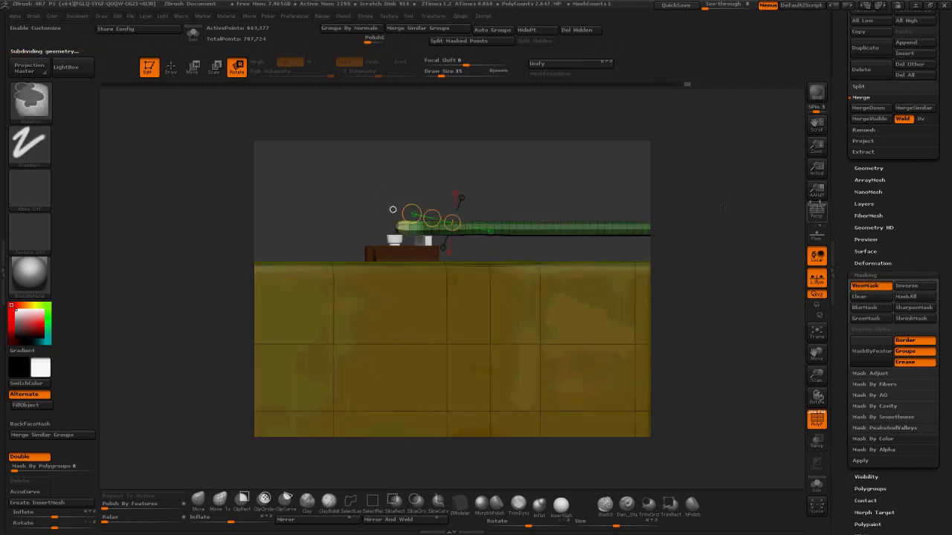
key("ctrl+d")
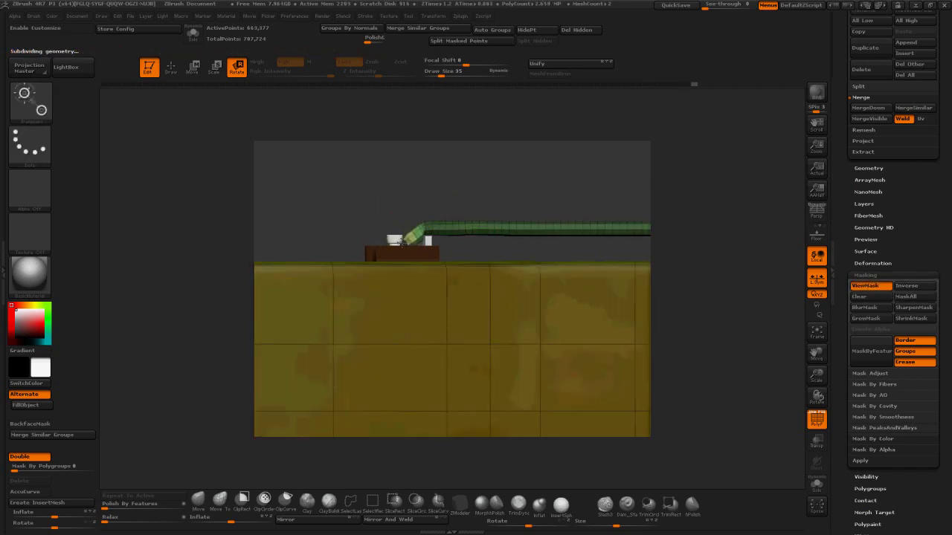
mouse_move(403, 243)
left_mouse_down()
mouse_move(384, 294)
mouse_move(392, 230)
left_mouse_up()
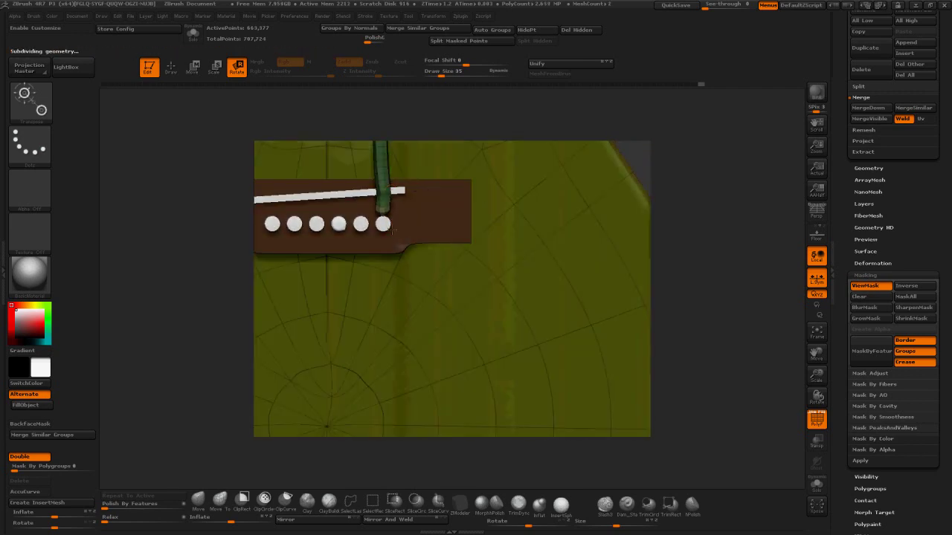
Step: Move the string's unmasked tip onto the last bridge pin and clear the mask
key("w")
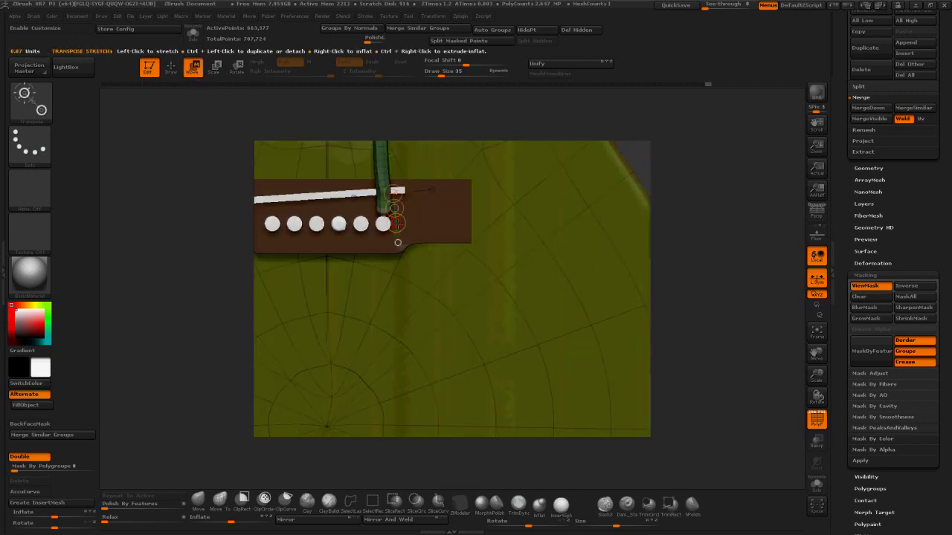
left_click_drag(396, 223, 397, 235)
right_click_drag(397, 235, 297, 266)
left_click_drag(377, 209, 411, 229)
right_click_drag(320, 267, 386, 236)
left_click_drag(387, 232, 389, 226)
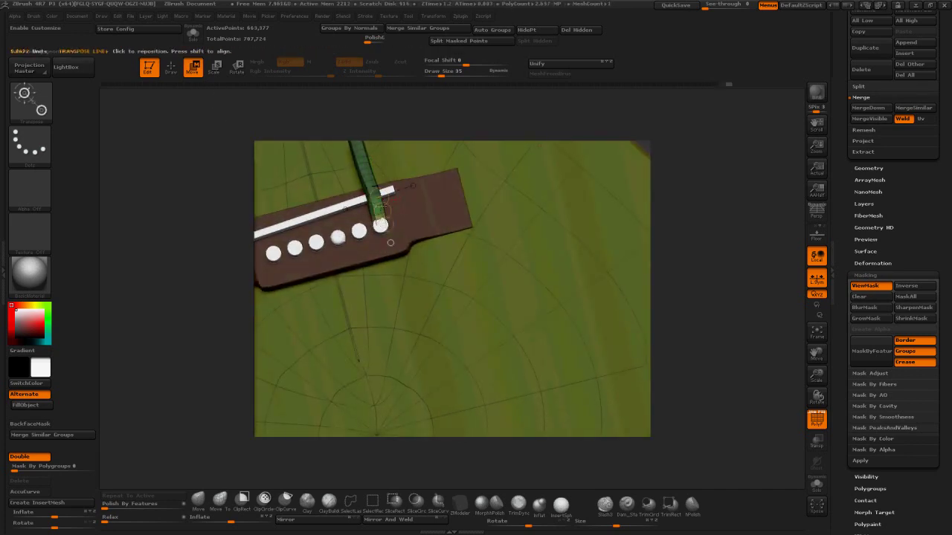
key("ctrl+z")
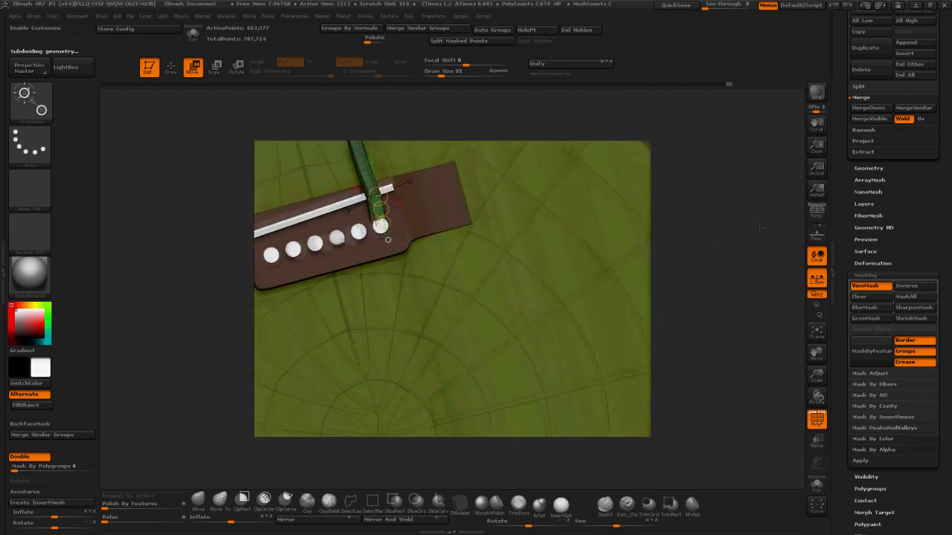
left_click_drag(802, 209, 756, 223, "shift")
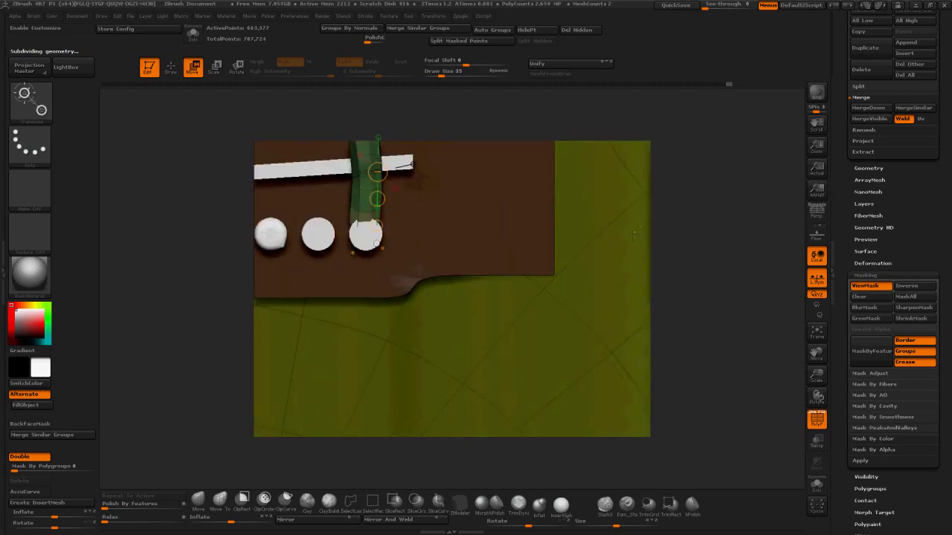
left_click_drag(635, 234, 634, 399, "alt")
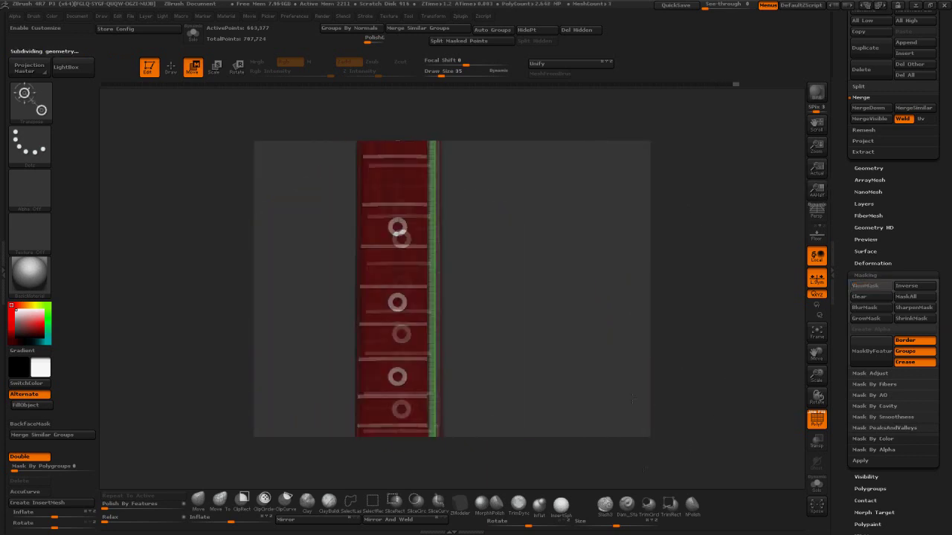
key("ctrl+z")
left_click_drag(574, 312, 577, 339)
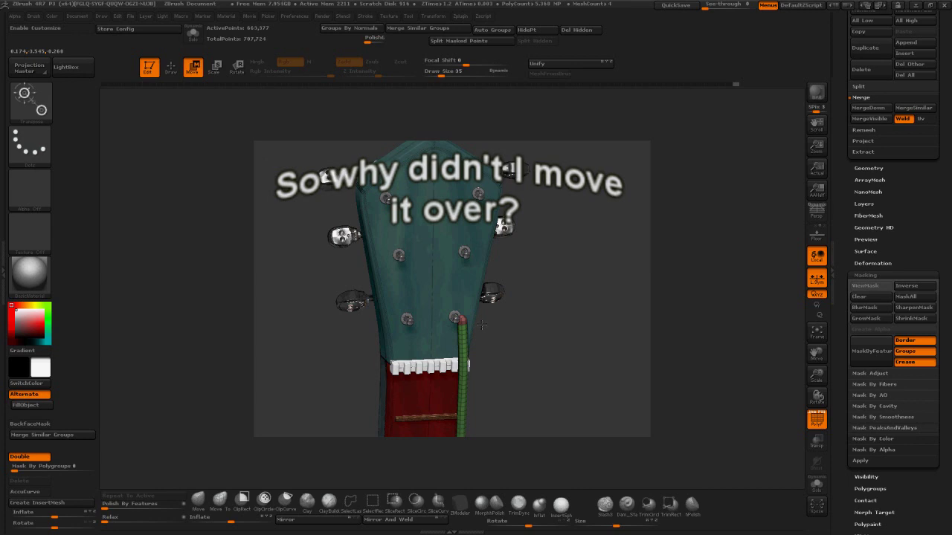
mouse_move(481, 325)
left_mouse_down("alt")
mouse_move(432, 262)
mouse_move(490, 288)
mouse_move(405, 247)
mouse_move(406, 235)
left_mouse_up("alt")
left_click_drag(406, 235, 415, 260, "ctrl")
key("ctrl+z")
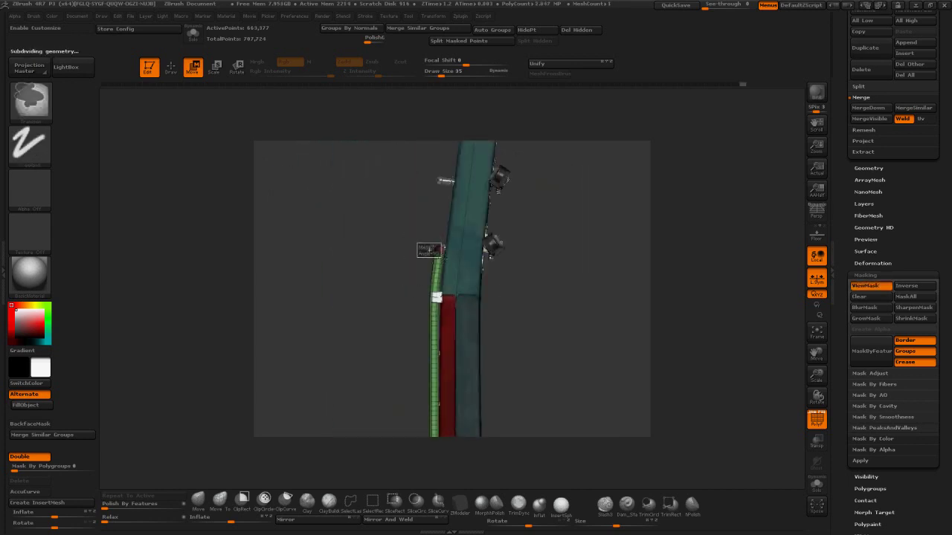
left_click_drag(438, 249, 520, 235, "shift")
key("ctrl+z")
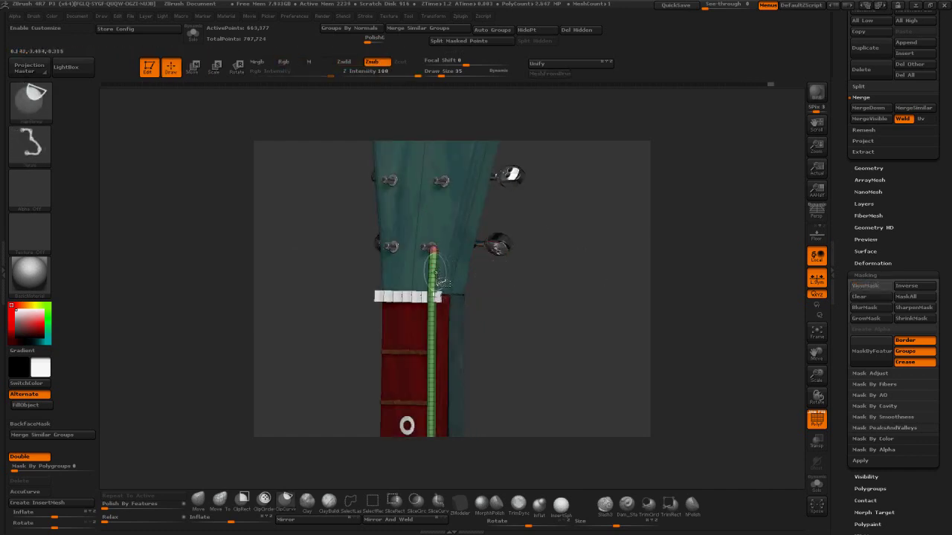
Step: Mask all of the string except its tip at the tuning peg and stretch that tip upward past the peg
key("ctrl+z")
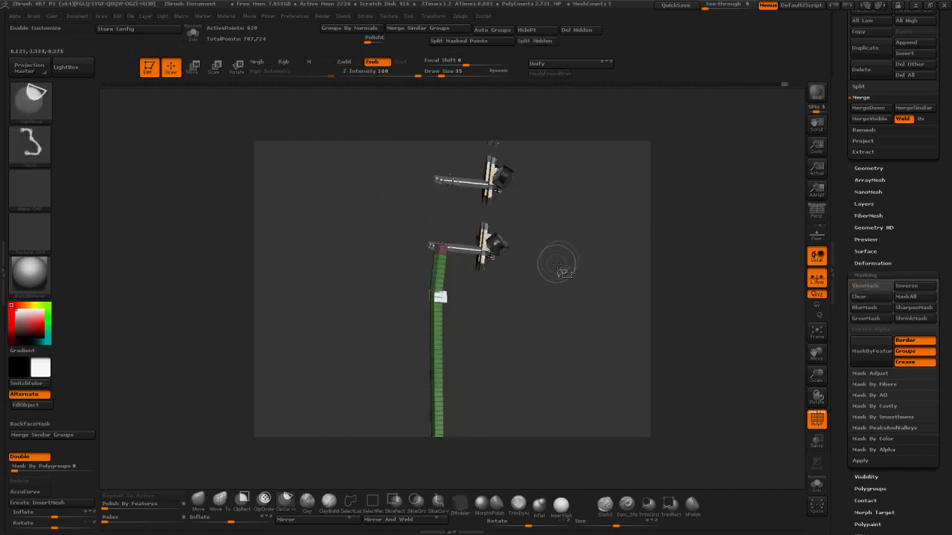
mouse_move(558, 249)
left_mouse_down()
mouse_move(655, 251)
mouse_move(554, 250)
left_mouse_up()
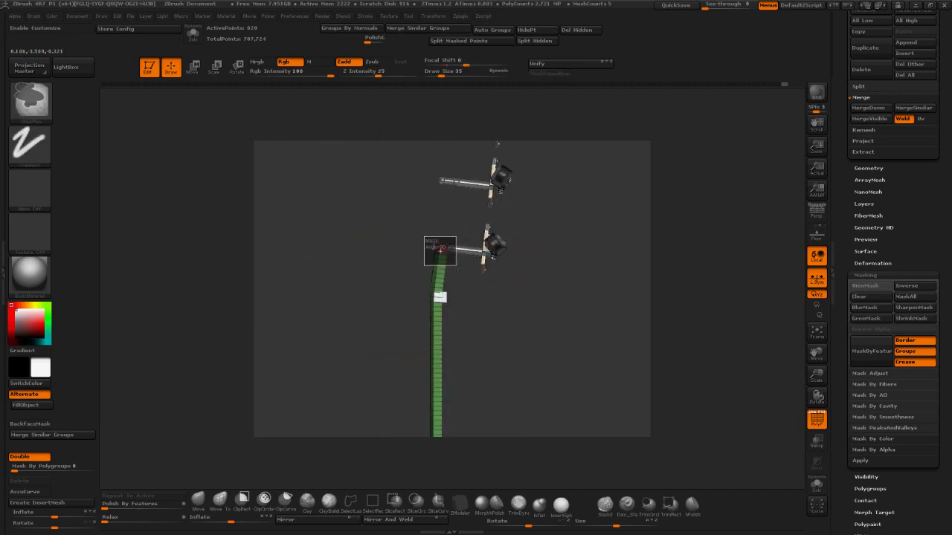
left_click(441, 250, "ctrl")
left_click(396, 287, "ctrl")
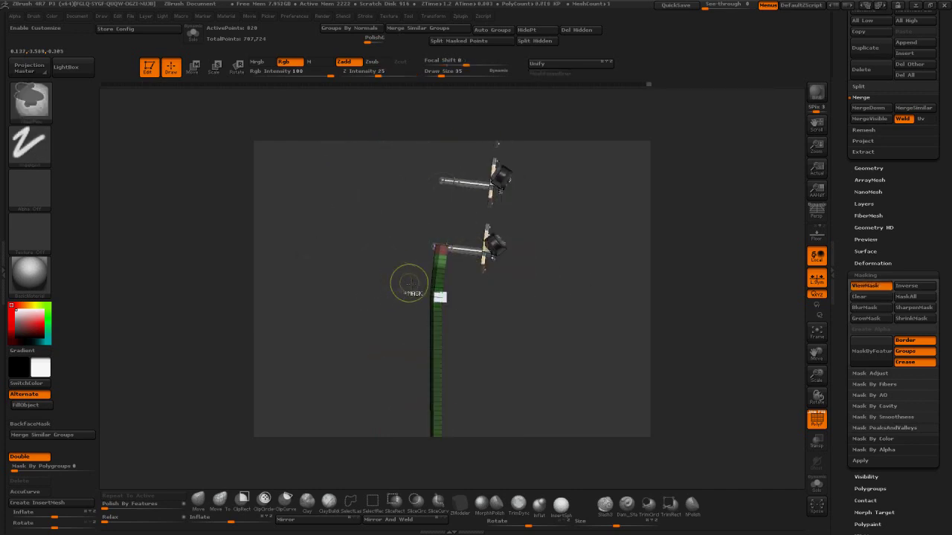
key("w")
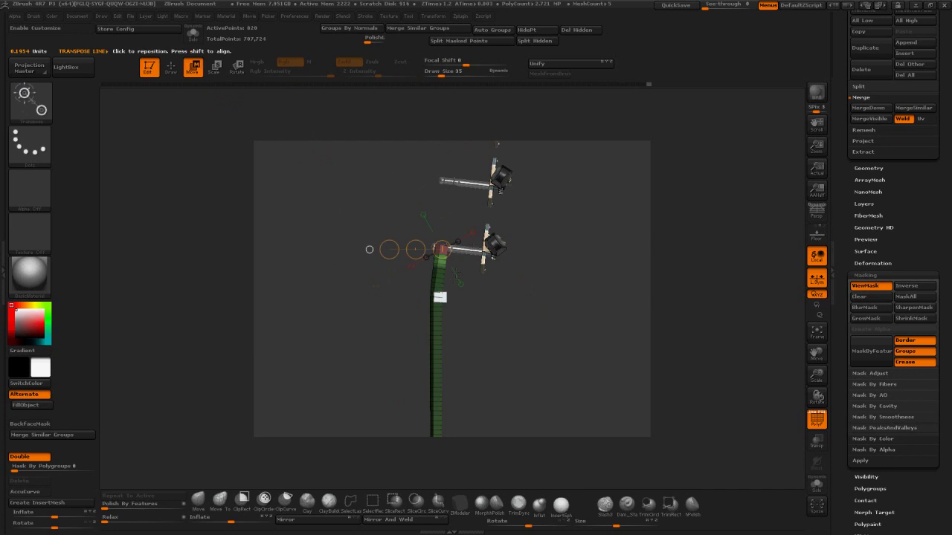
left_click_drag(440, 271, 452, 223)
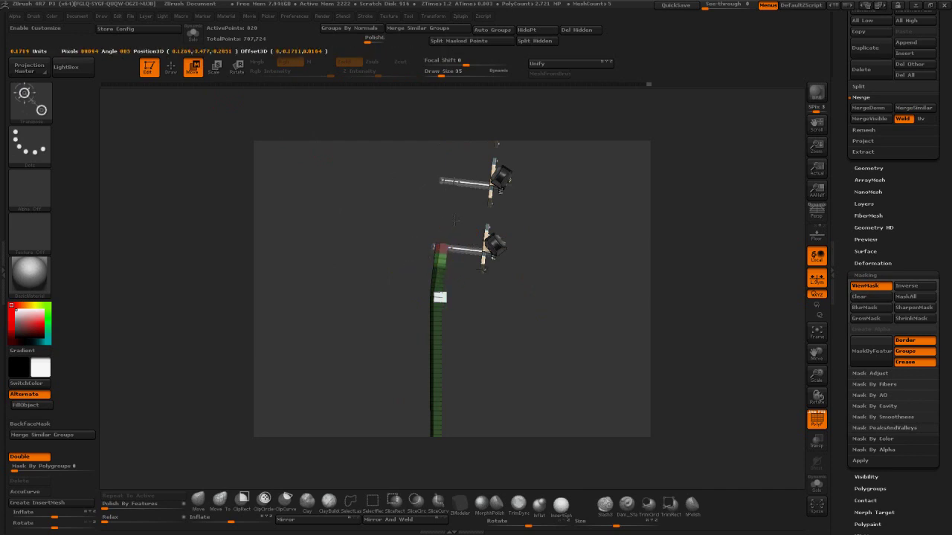
left_click_drag(522, 278, 591, 287)
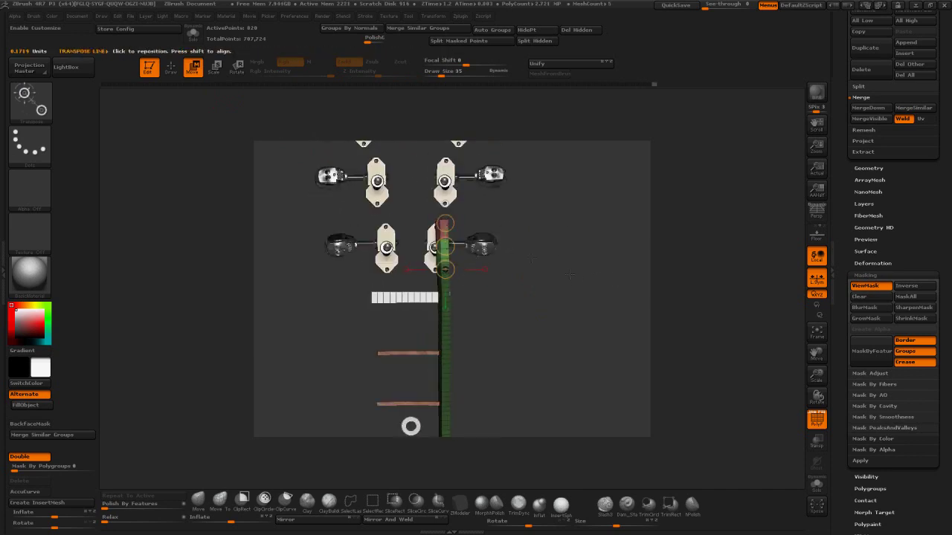
key("ctrl")
left_click_drag(421, 247, 421, 247, "ctrl")
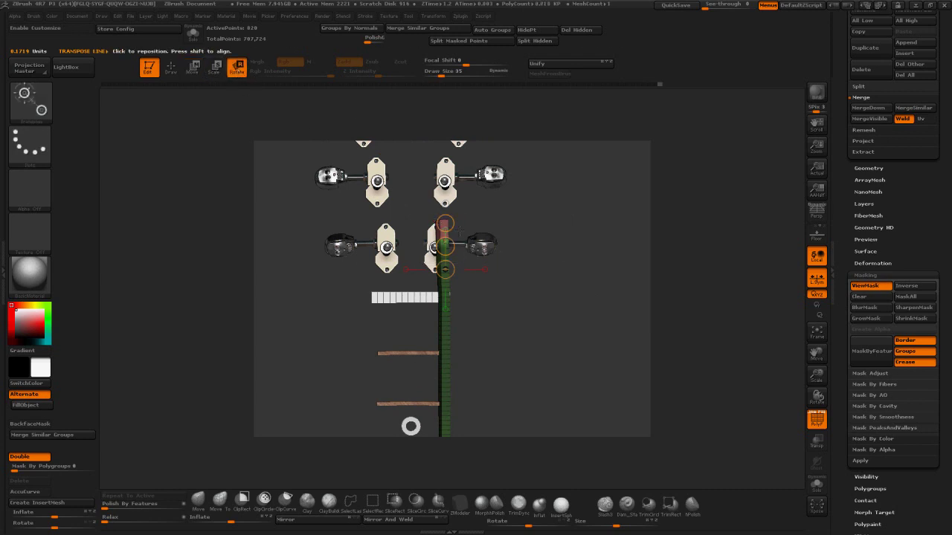
left_click_drag(440, 224, 440, 223)
left_click_drag(465, 260, 448, 225, "ctrl")
mouse_move(632, 249)
left_mouse_down()
mouse_move(537, 266)
mouse_move(646, 353)
left_mouse_up()
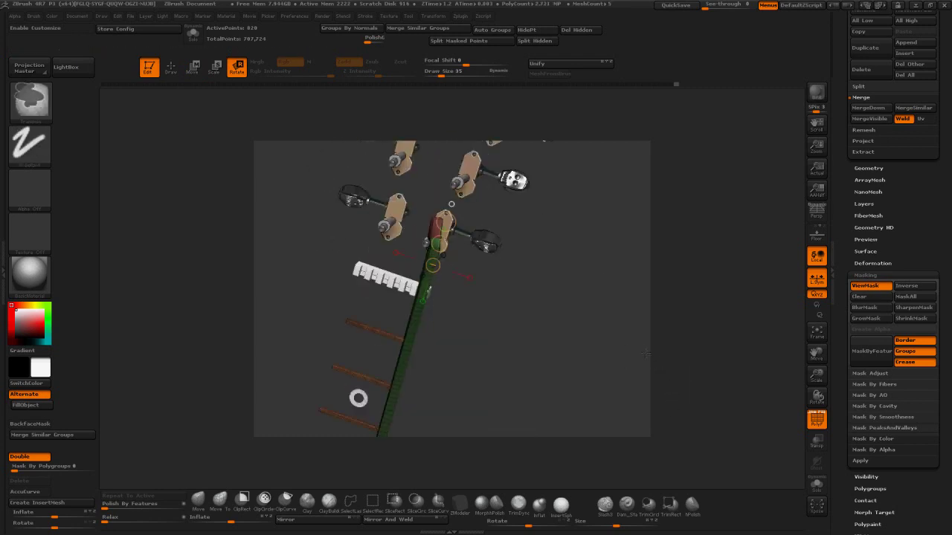
left_click_drag(841, 330, 879, 307)
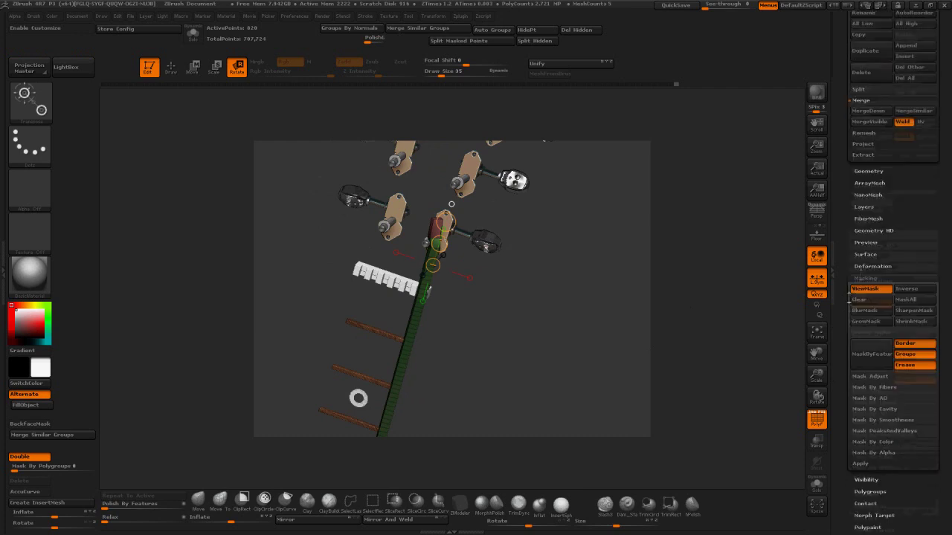
left_click(880, 264)
mouse_move(732, 301)
left_mouse_down()
mouse_move(754, 312)
mouse_move(706, 323)
mouse_move(697, 354)
left_mouse_up()
Step: Clear the mask, hide the string's stretched tip above the tuning peg, and delete the hidden part
mouse_move(697, 354)
left_mouse_down("ctrl")
mouse_move(715, 376)
mouse_move(662, 346)
left_mouse_up("ctrl")
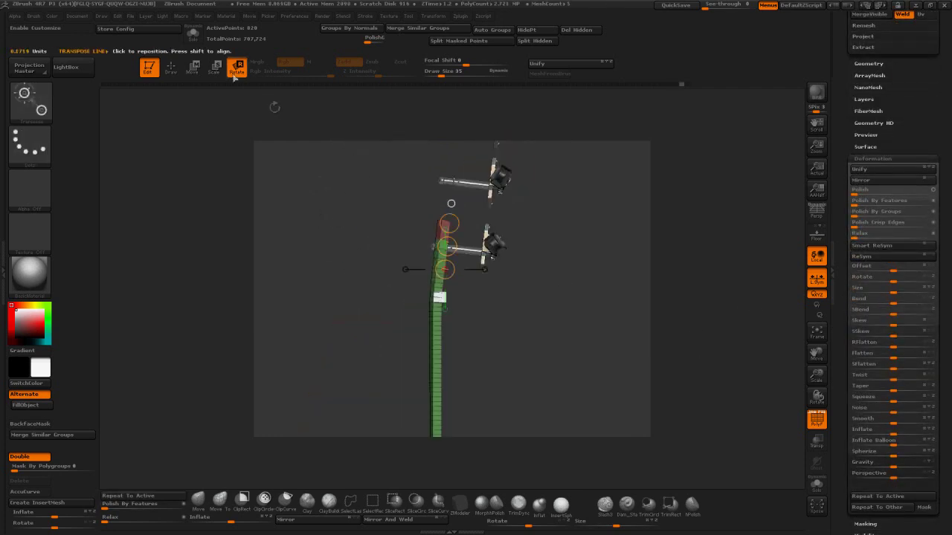
left_click(173, 67)
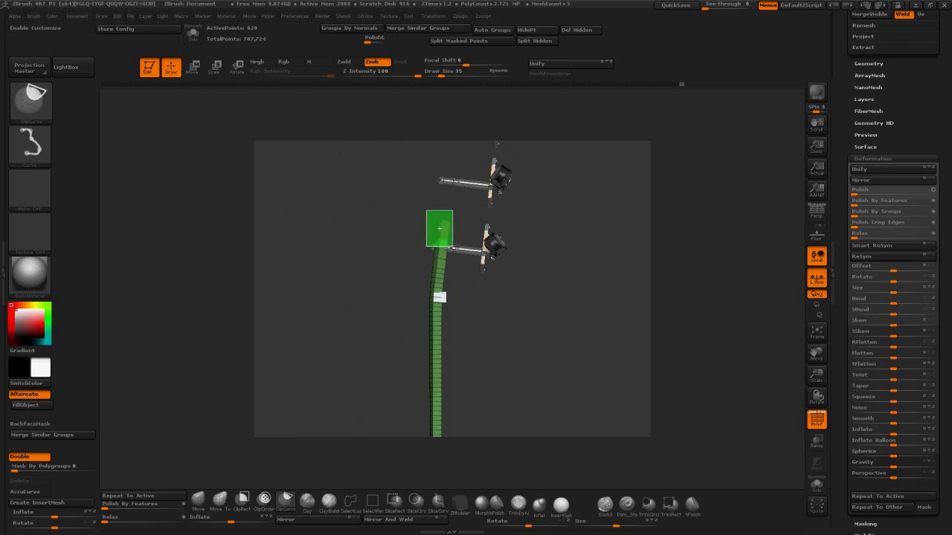
left_click_drag(452, 247, 454, 248, "ctrl+shift")
left_click_drag(684, 268, 695, 248)
left_click(578, 30)
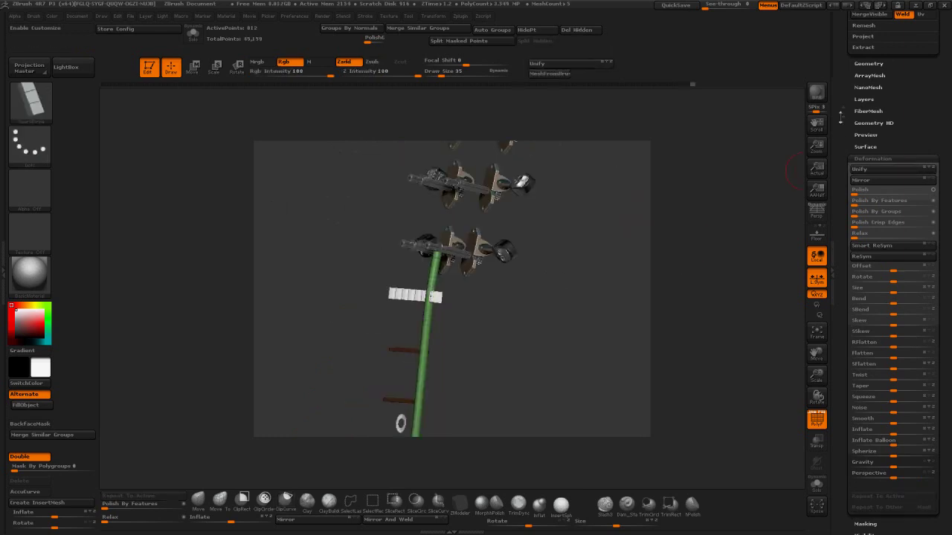
Step: Load a Helix3D primitive, set its coverage to 2.41228, and even out its radius by removing the peak from the radius curve
scroll(840, 115, "up", 10)
left_click(871, 125)
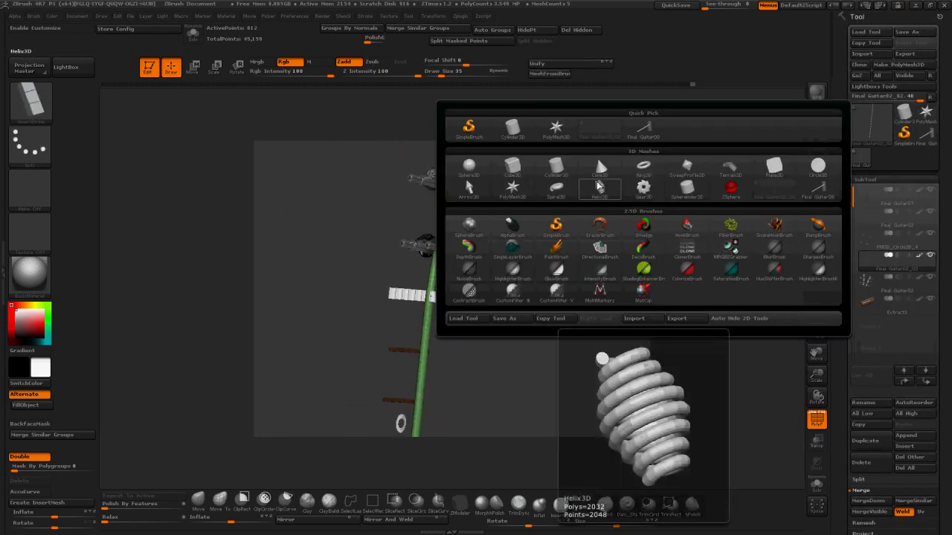
left_click(600, 187)
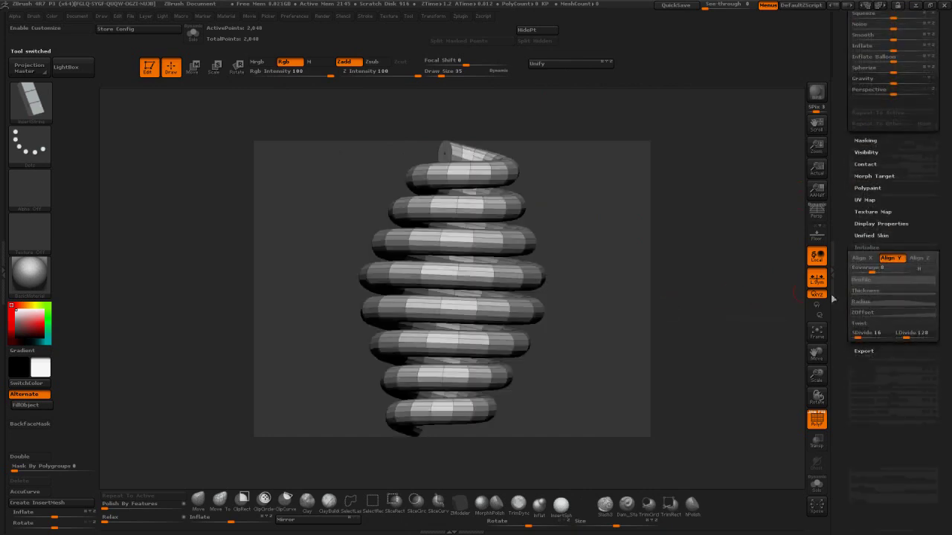
left_click(887, 302)
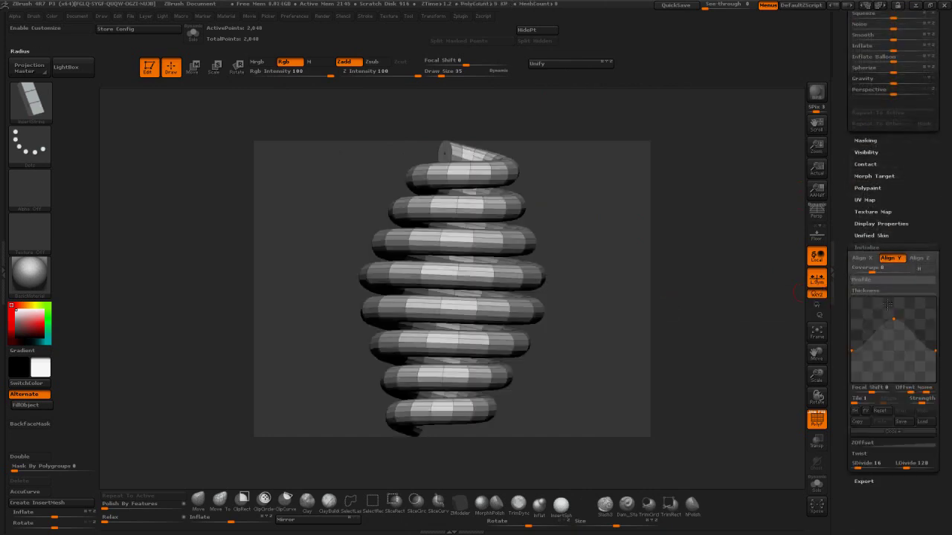
left_click_drag(893, 320, 860, 274)
left_click(895, 432)
Step: Raise the start of the helix's ZOffset curve to pack the coils closely, and lower both ends of its thickness curve to slim the tube
left_click(899, 312)
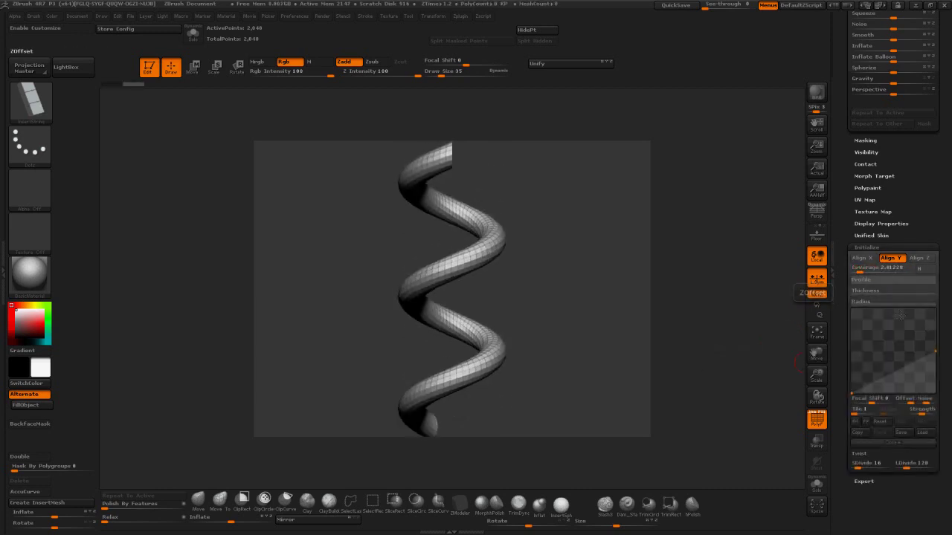
left_click_drag(851, 392, 852, 362)
left_click_drag(794, 328, 731, 348)
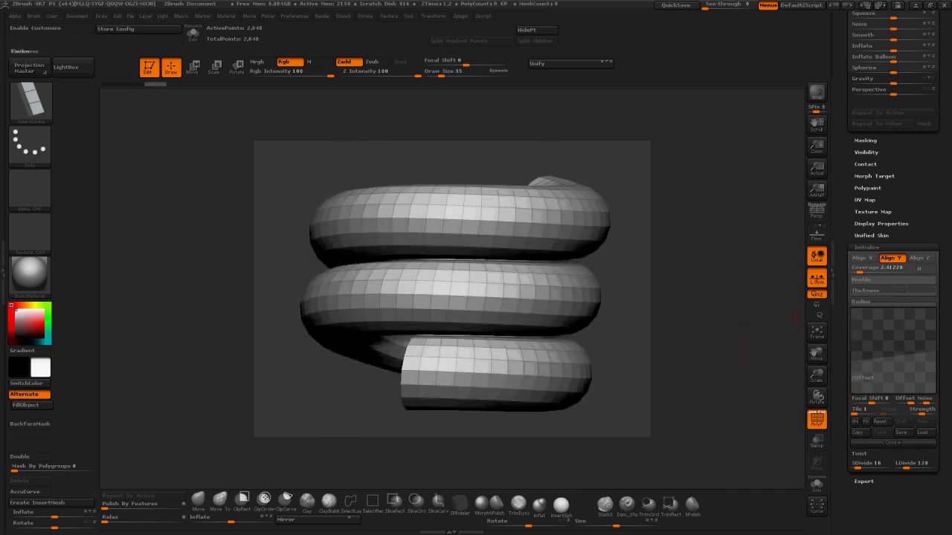
left_click(891, 292)
left_click_drag(852, 350, 852, 358)
left_click_drag(934, 351, 934, 359)
left_click_drag(729, 357, 775, 357)
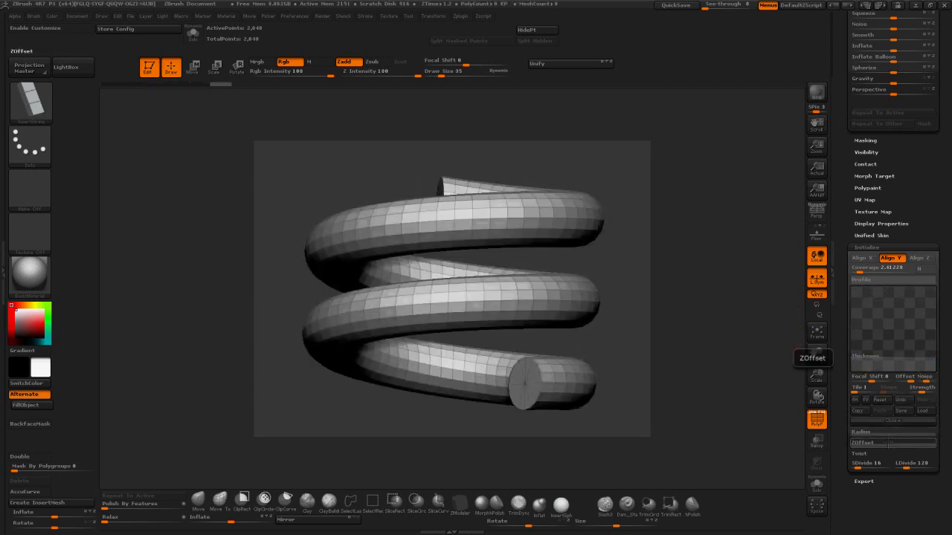
Step: Fine-tune both ends of the helix's ZOffset curve and convert the helix to a PolyMesh3D
left_click(888, 443)
left_click_drag(852, 367, 852, 362)
left_click_drag(935, 346, 935, 352)
left_click_drag(732, 357, 797, 330)
left_click_drag(847, 138, 871, 327)
left_click(899, 66)
Step: Return to the guitar model and insert the converted helix as a new subtool below the string
mouse_move(907, 167)
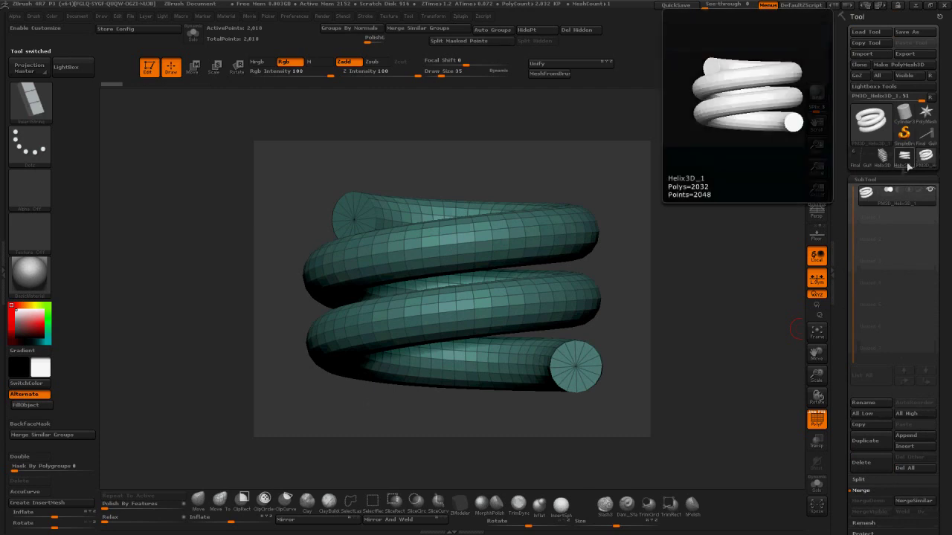
left_click(861, 158)
left_click_drag(729, 300, 719, 423, "alt")
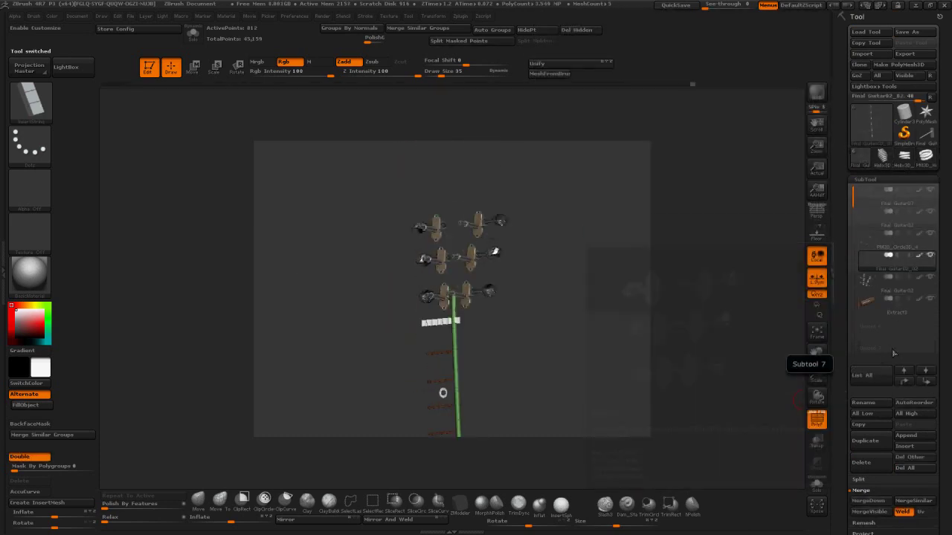
left_click(905, 446)
left_click(556, 402)
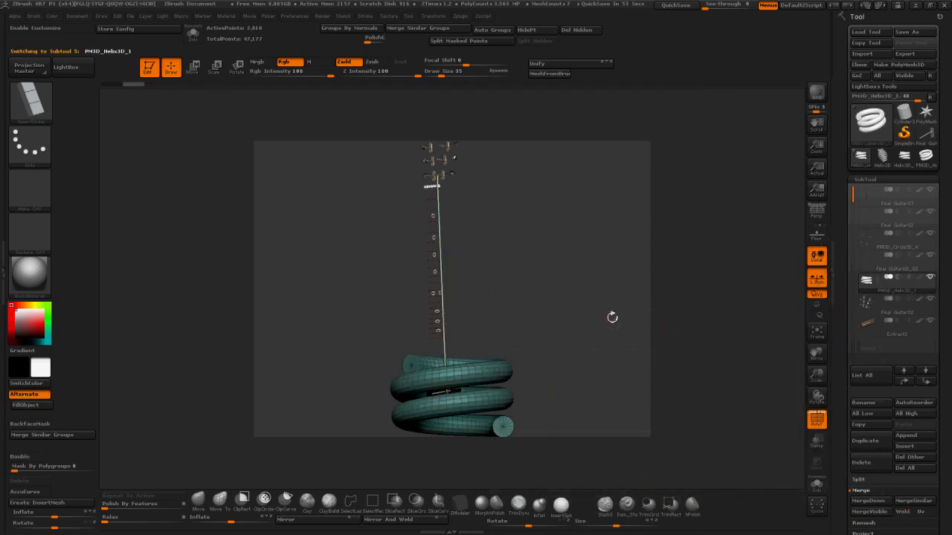
Step: Shrink the helix to roughly tuning-peg scale and move it up to the string's tuning peg at the headstock
left_click_drag(617, 527, 575, 524)
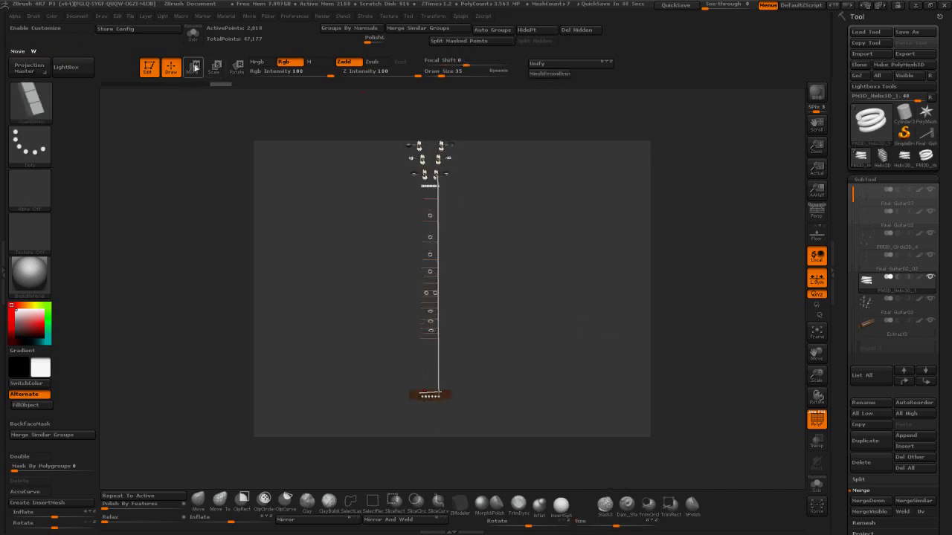
key("w")
left_click_drag(438, 385, 439, 205)
left_click_drag(438, 293, 439, 296)
left_click_drag(521, 342, 448, 347)
left_click_drag(422, 169, 358, 169)
left_click_drag(390, 169, 374, 169)
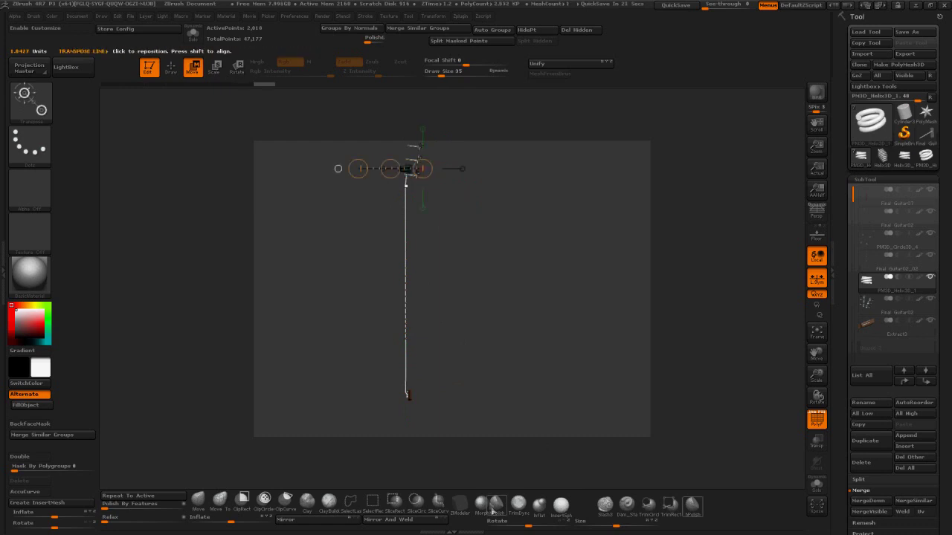
Step: Rotate the helix 90 degrees about the X axis with the Rotate deformation
left_click_drag(848, 346, 843, 141)
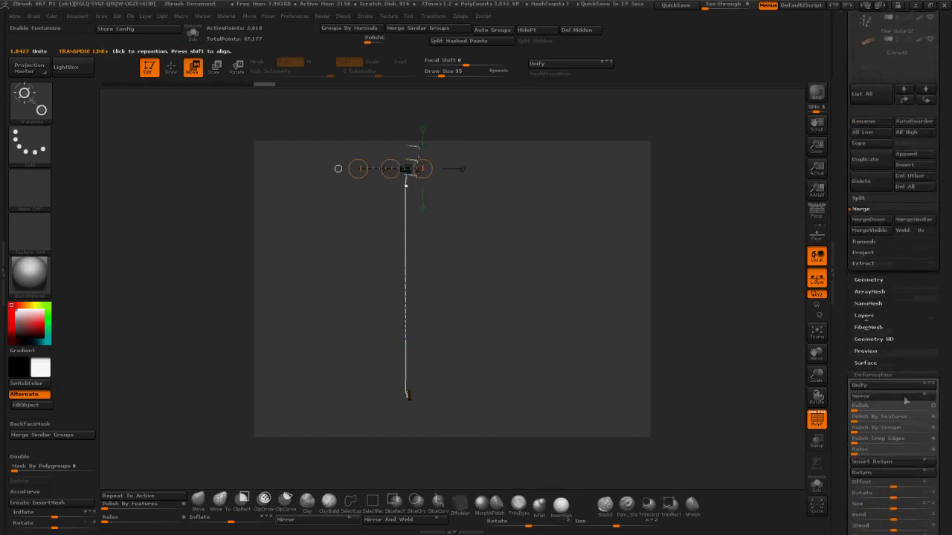
left_click_drag(905, 495, 906, 471)
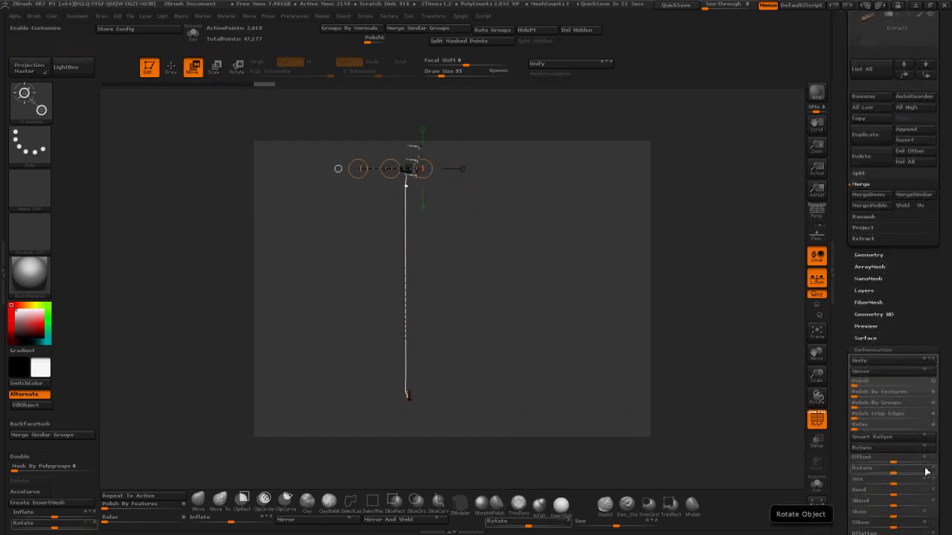
left_click(925, 468)
left_click(933, 469)
left_click(894, 470)
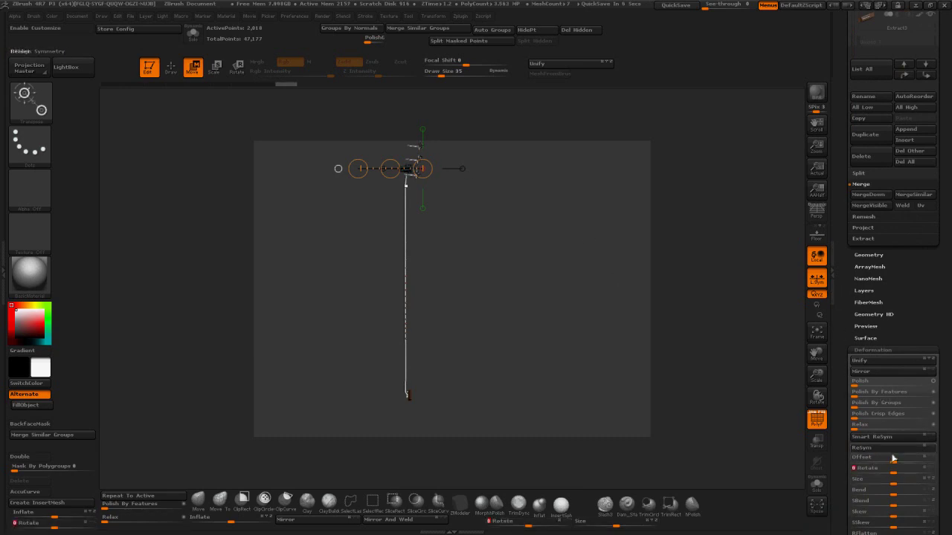
type("90")
key("Return")
left_click(895, 469)
type("90")
key("Return")
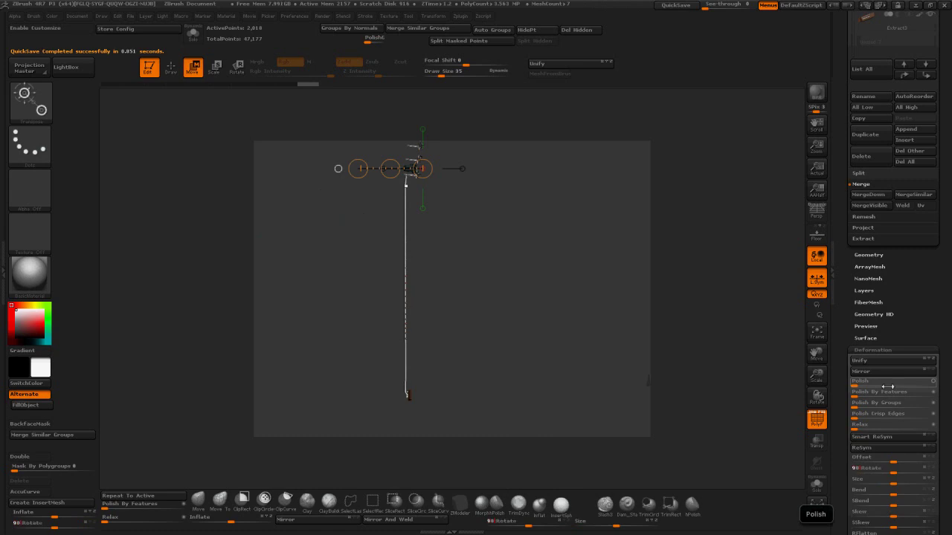
Step: Move the rotated helix back up to the headstock beside the string's tuning peg, working in side view
left_click_drag(391, 168, 742, 167)
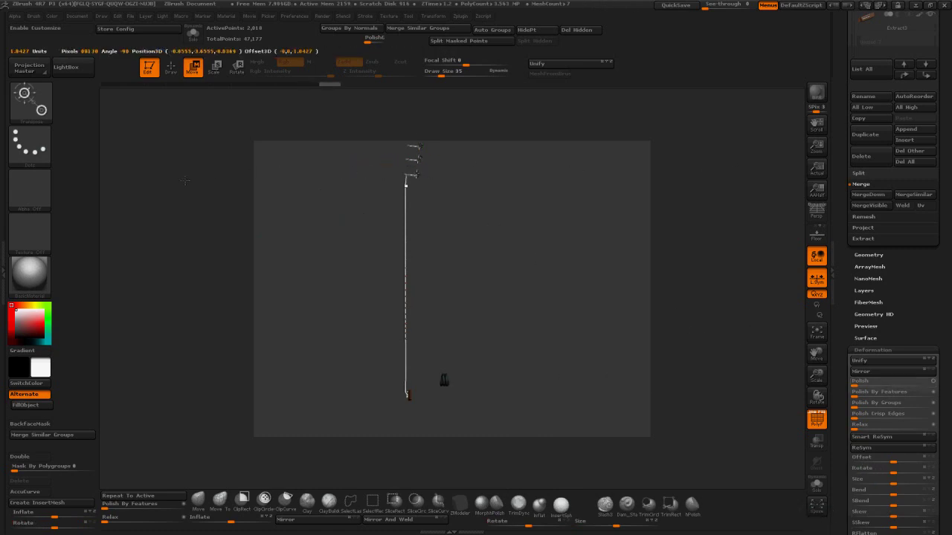
left_click_drag(185, 180, 179, 177)
left_click(423, 208)
mouse_move(422, 201)
left_mouse_down()
mouse_move(423, 6)
mouse_move(422, 194)
left_mouse_up()
left_click_drag(339, 189, 461, 169, "shift")
left_click(462, 168)
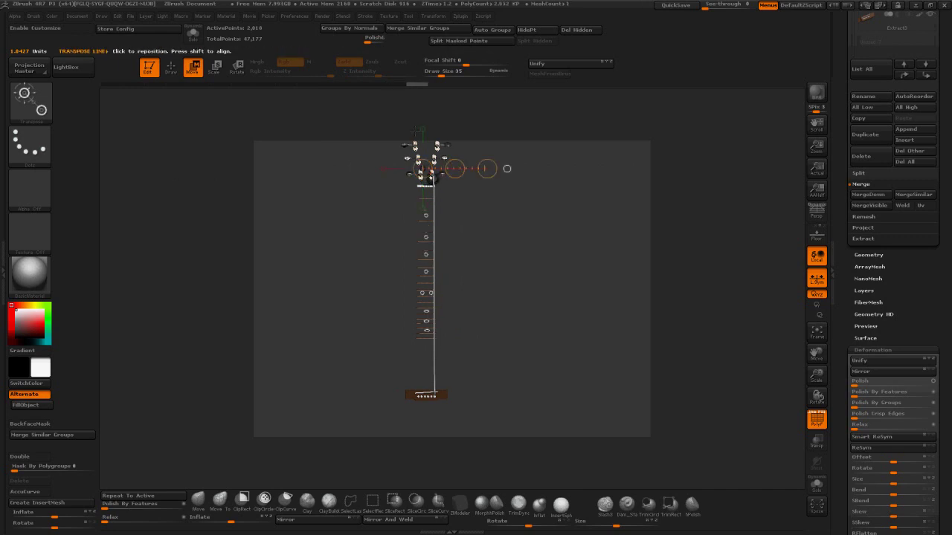
Step: Align the helix in front view so it encircles the post of the string's tuning peg
left_click(422, 130)
left_click_drag(423, 137, 422, 133)
left_click_drag(513, 186, 565, 189, "shift")
left_click(461, 168)
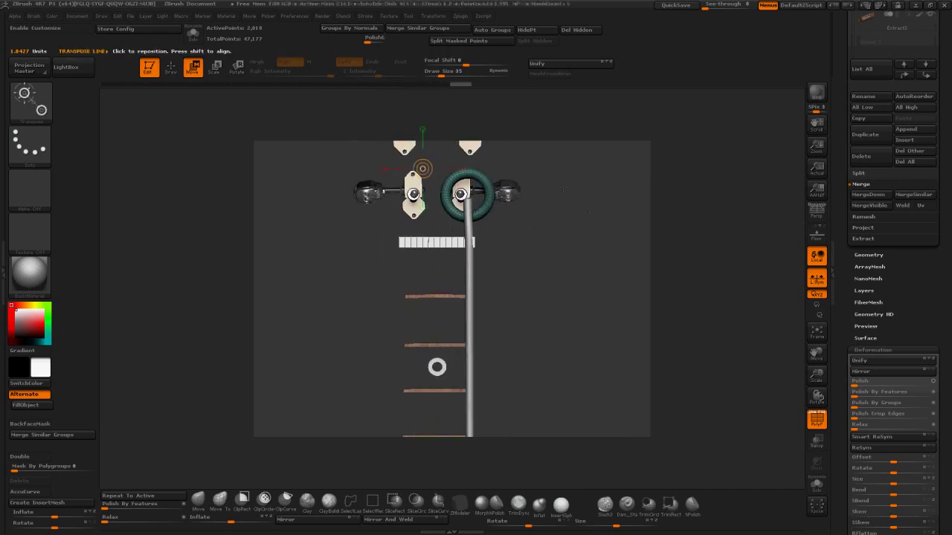
Step: Rotate the helix around the tuning peg to adjust where its end meets the string, and scale it down to fit the post
left_click_drag(490, 192, 563, 157)
left_click(582, 151)
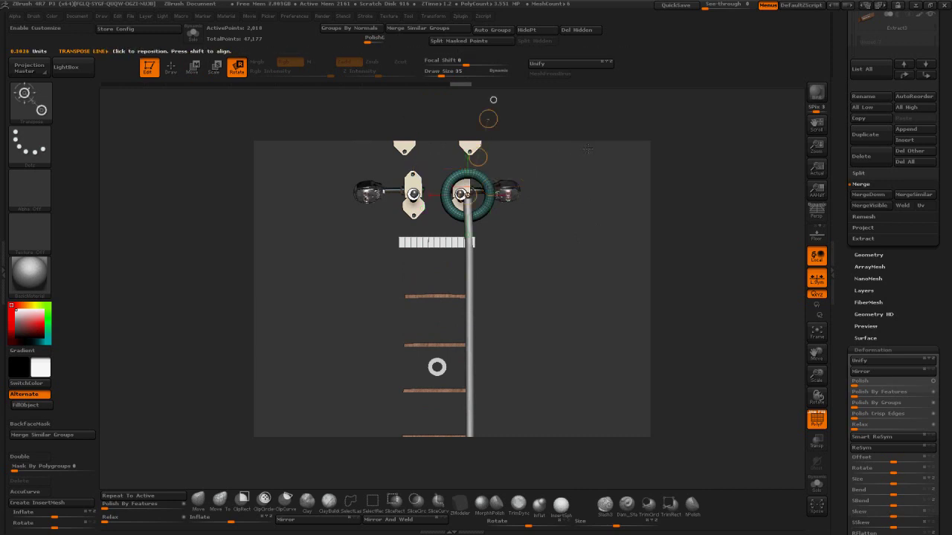
left_click_drag(511, 102, 508, 130)
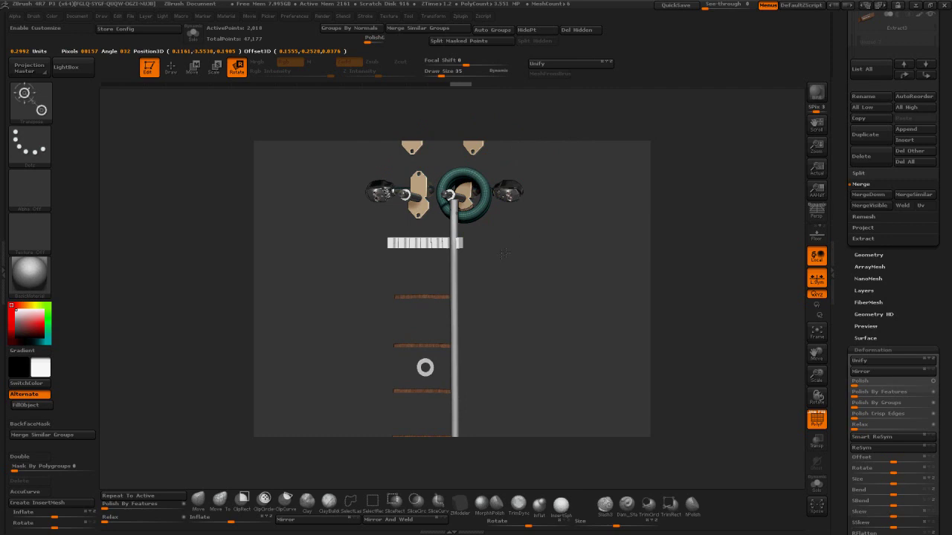
left_click_drag(505, 254, 506, 256)
left_click_drag(567, 220, 551, 168)
left_click_drag(484, 135, 523, 135)
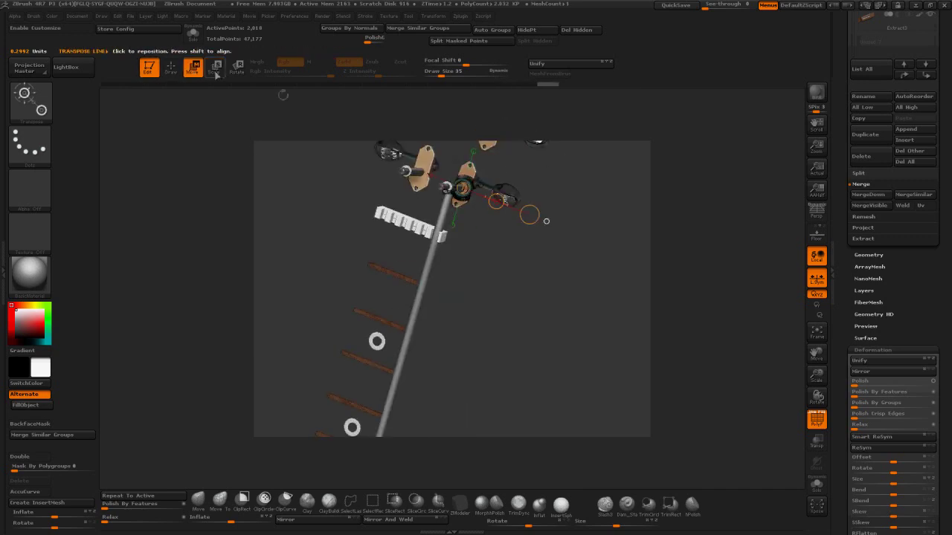
Step: Nudge the helix into line with the post of the string's tuning peg, checking it in side view
left_click_drag(496, 201, 492, 199)
left_click_drag(522, 165, 496, 204)
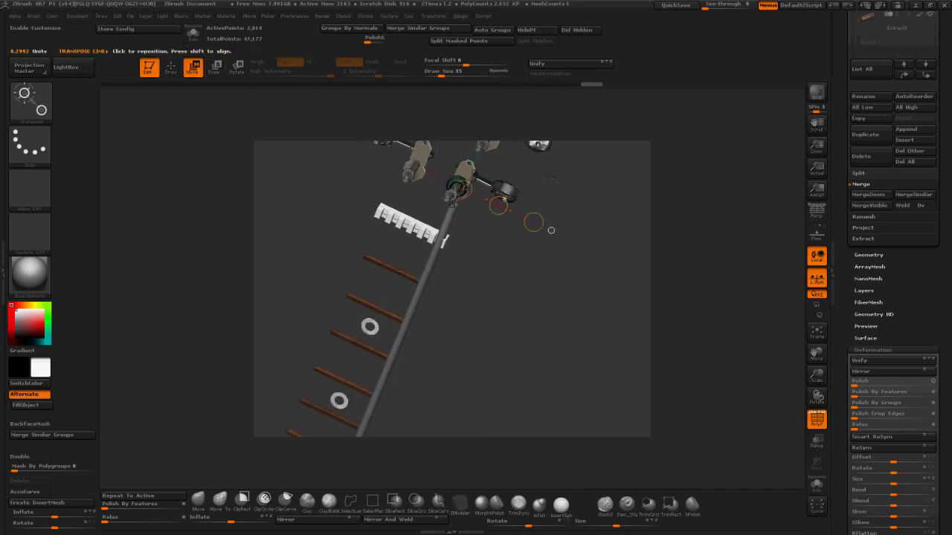
left_click_drag(550, 178, 491, 192, "shift")
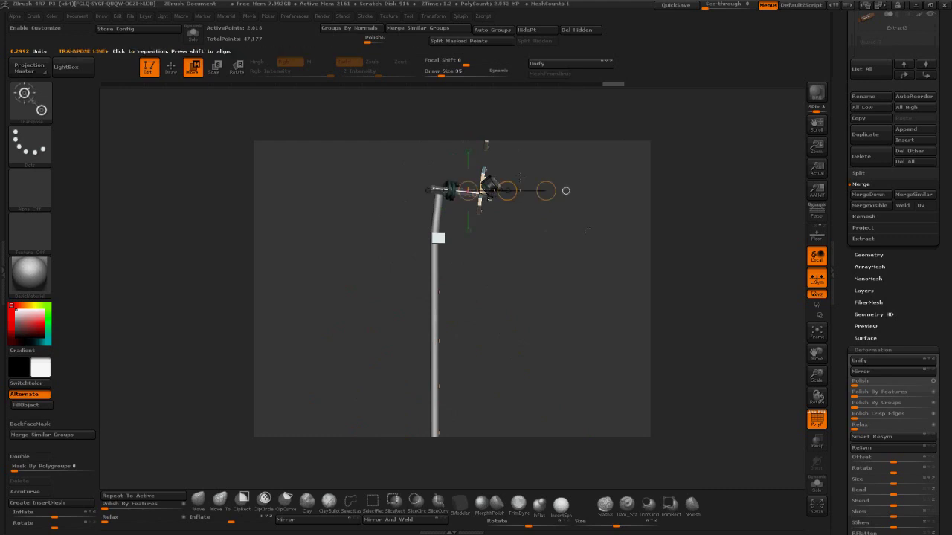
Step: Select the string subtool and load the painted guitar body tool Final Guitar06
left_click_drag(844, 197, 844, 503)
left_click(876, 261)
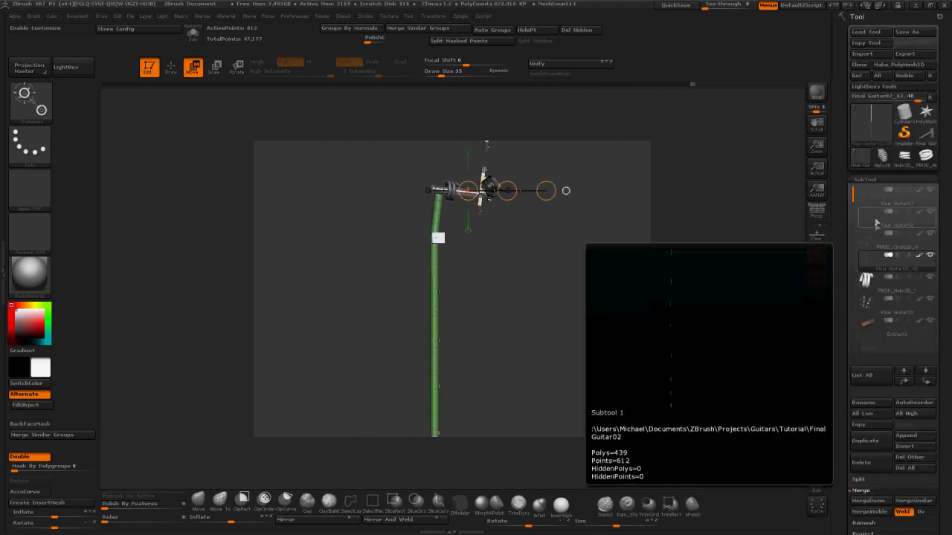
mouse_move(872, 227)
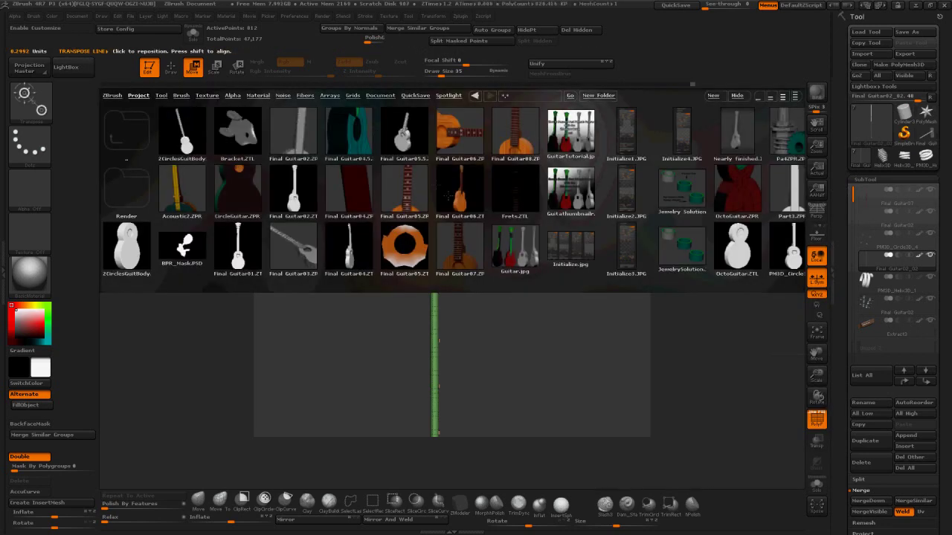
double_click(470, 206)
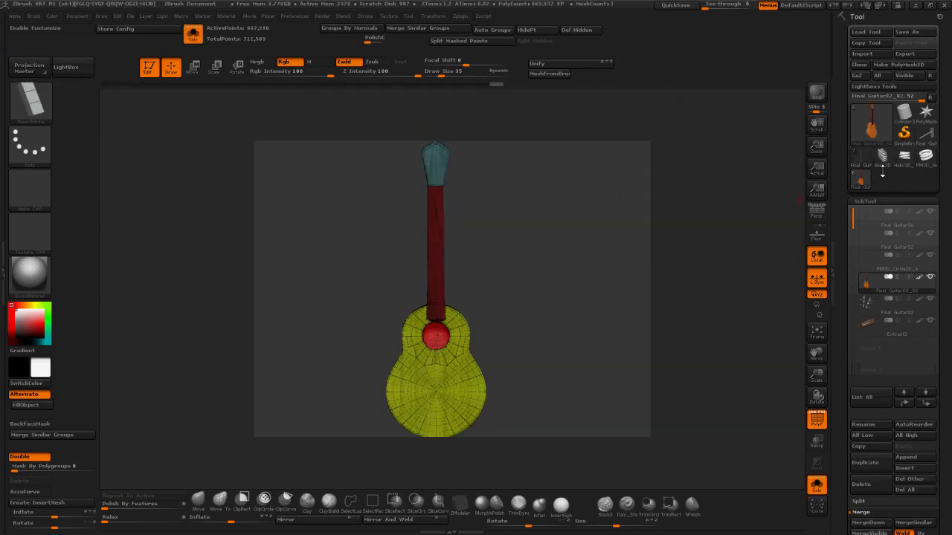
Step: Return to the string tool, append the painted guitar body as a subtool, and show all subtools together around the headstock
left_click(881, 164)
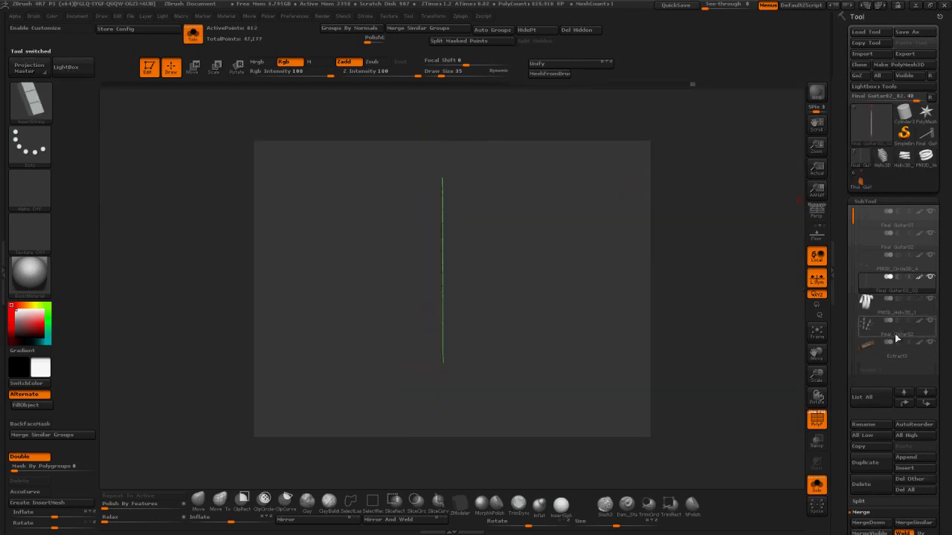
left_click(904, 458)
left_click(600, 401)
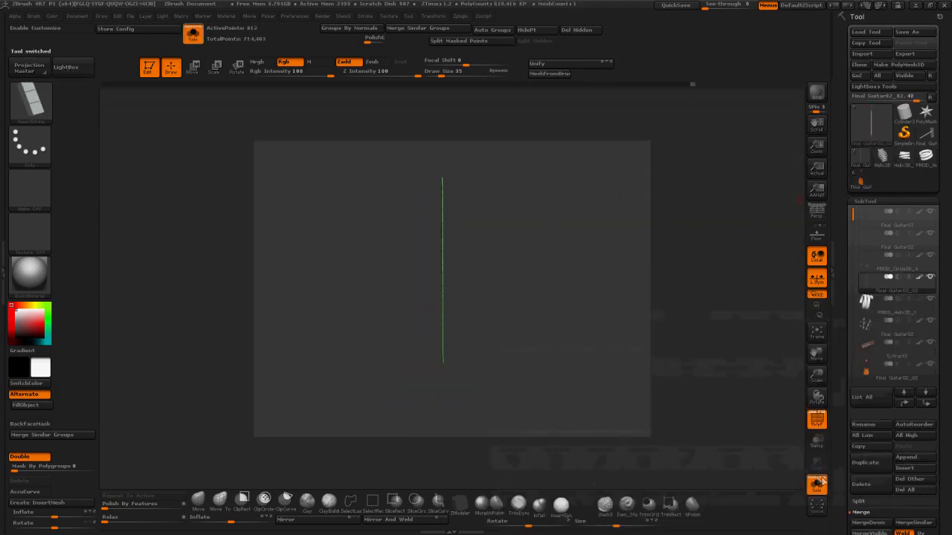
left_click(815, 484)
left_click_drag(715, 354, 697, 327)
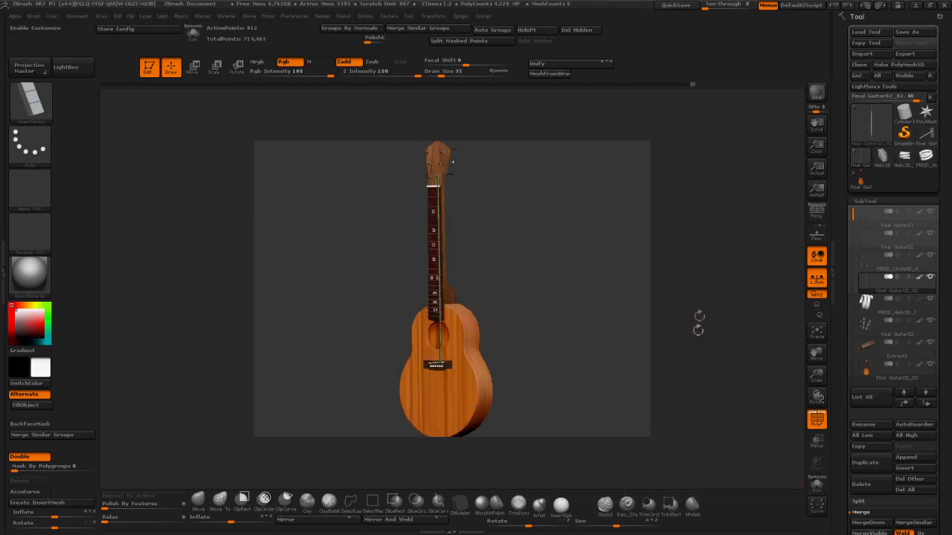
left_click_drag(619, 249, 684, 306, "alt")
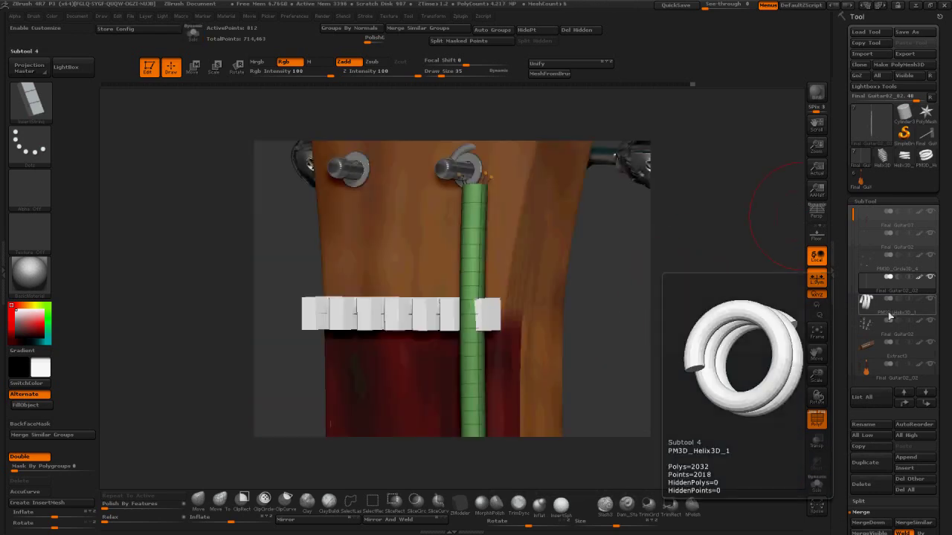
Step: Select the helix subtool and move it along the tuning peg's post in side view
left_click(890, 312)
mouse_move(776, 274)
left_mouse_down()
mouse_move(690, 263)
mouse_move(683, 245)
left_mouse_up()
key("w")
left_click_drag(502, 174, 334, 155)
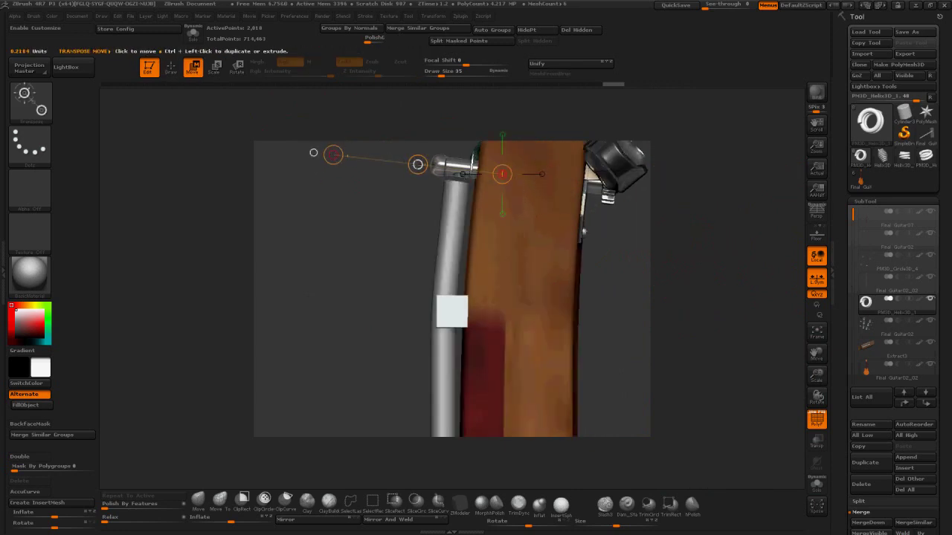
mouse_move(418, 164)
left_mouse_down()
mouse_move(389, 163)
mouse_move(418, 170)
left_mouse_up()
Step: Move the helix vertically and sideways so it surrounds the tuning peg's post and meets the string's end
key("r")
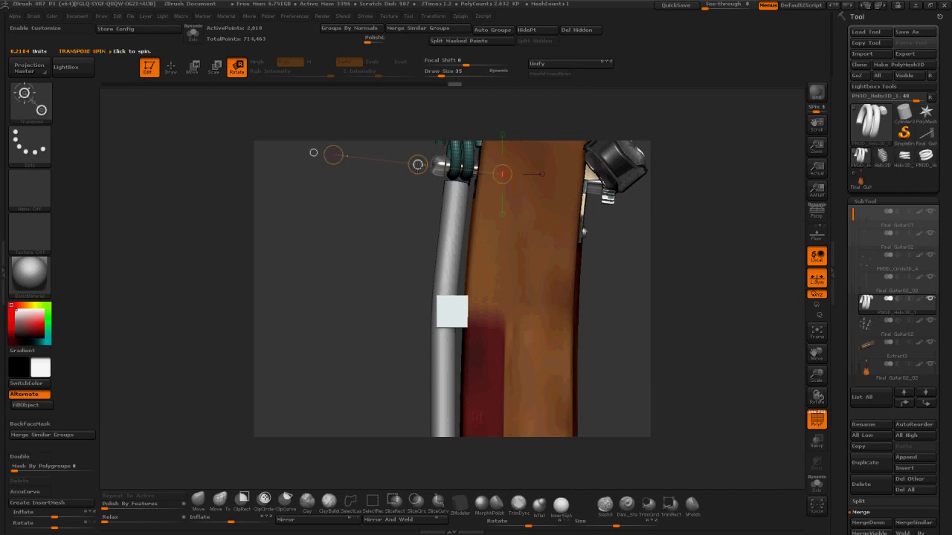
left_click(194, 68)
left_click(502, 212)
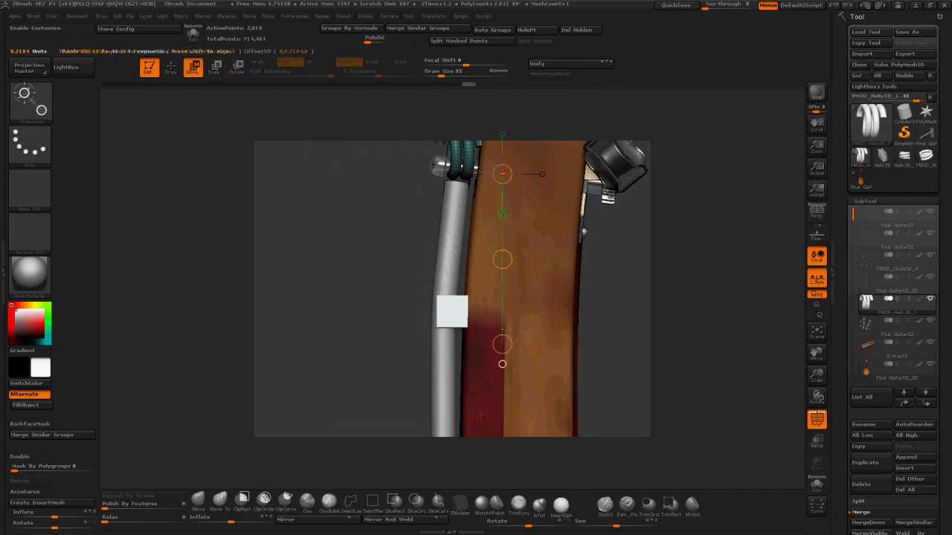
left_click_drag(502, 260, 489, 282)
left_click_drag(400, 264, 505, 128)
left_click_drag(484, 255, 477, 250)
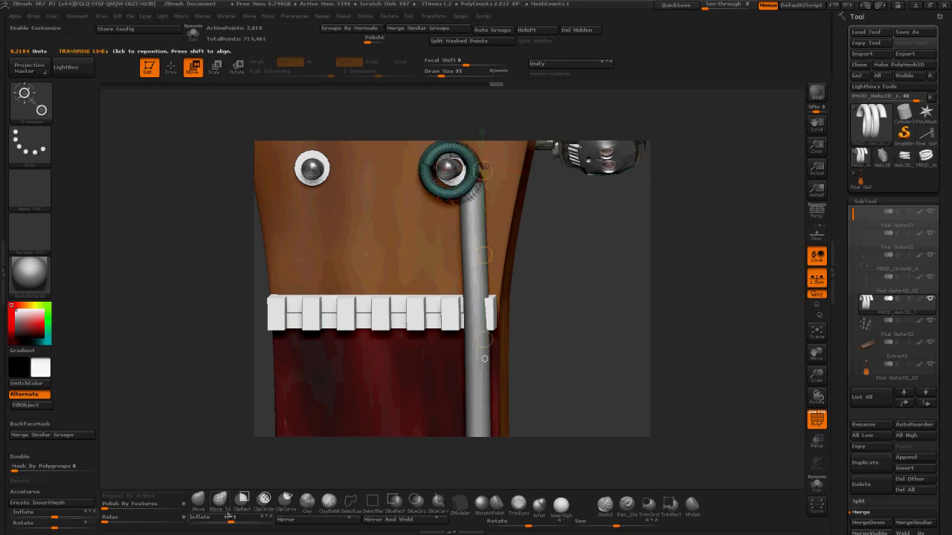
Step: Inflate the helix so its coils match the thickness of the string
left_click_drag(231, 523, 237, 522)
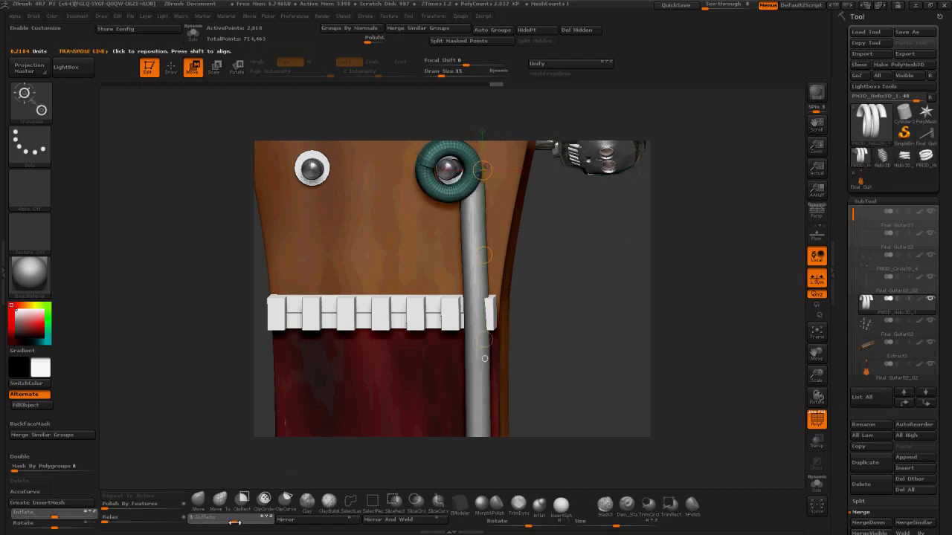
left_click_drag(577, 410, 458, 412)
left_click_drag(620, 316, 591, 288)
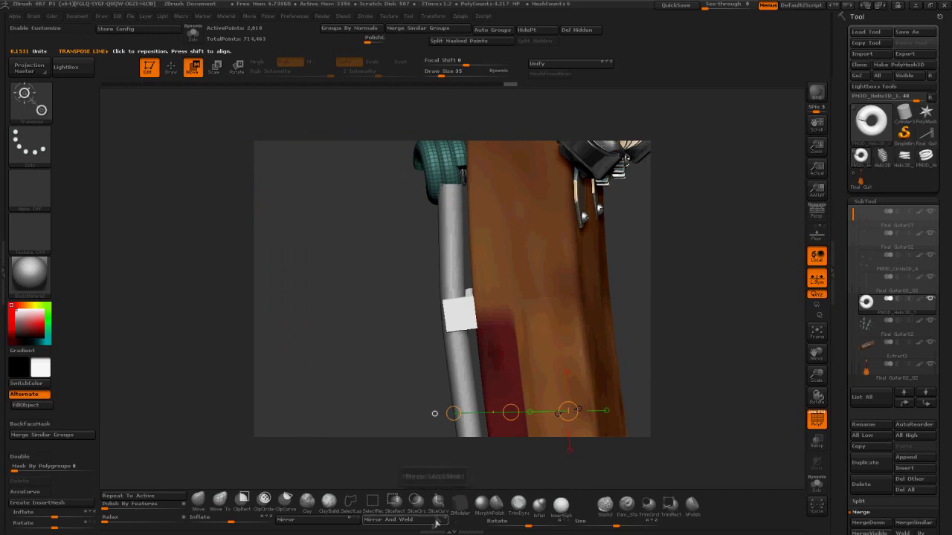
Step: Mirror the helix to reverse its winding and move it back onto the string's tuning peg in front and side view
left_click(355, 521)
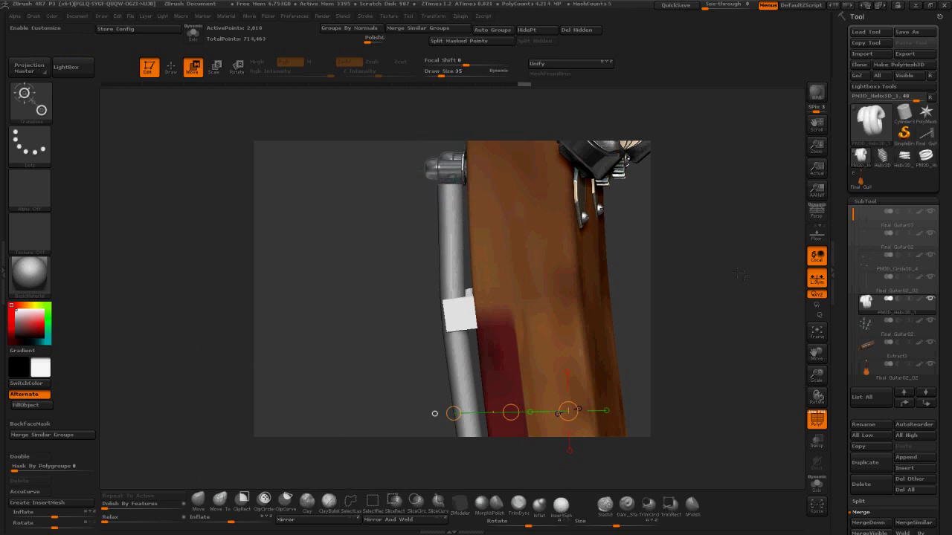
left_click(817, 333)
left_click_drag(453, 172, 391, 170)
left_click_drag(562, 232, 682, 245)
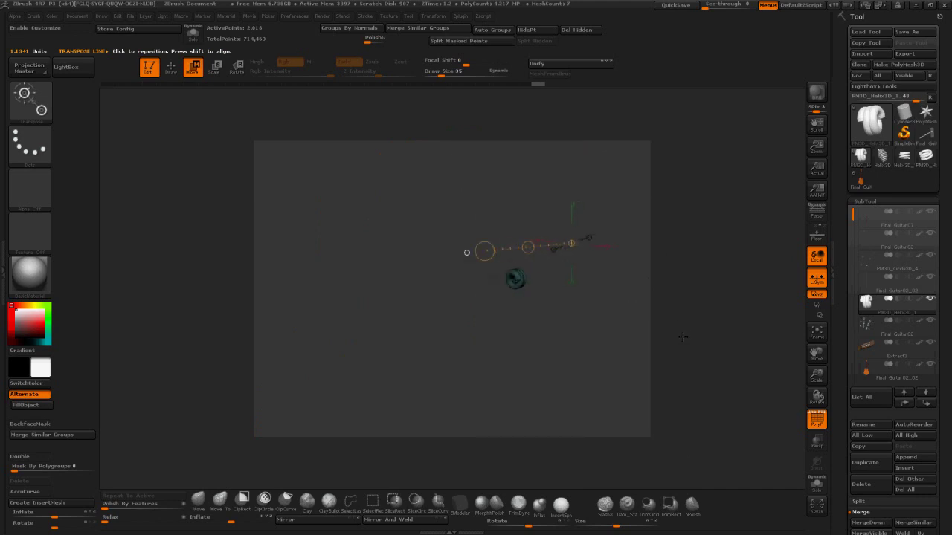
left_click_drag(683, 339, 678, 331)
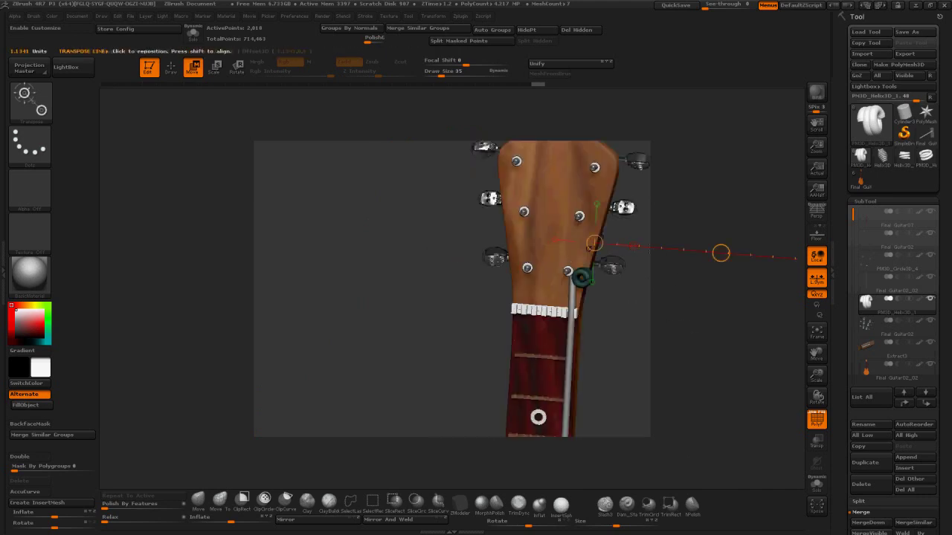
left_click_drag(720, 253, 706, 249)
left_click_drag(680, 349, 526, 245)
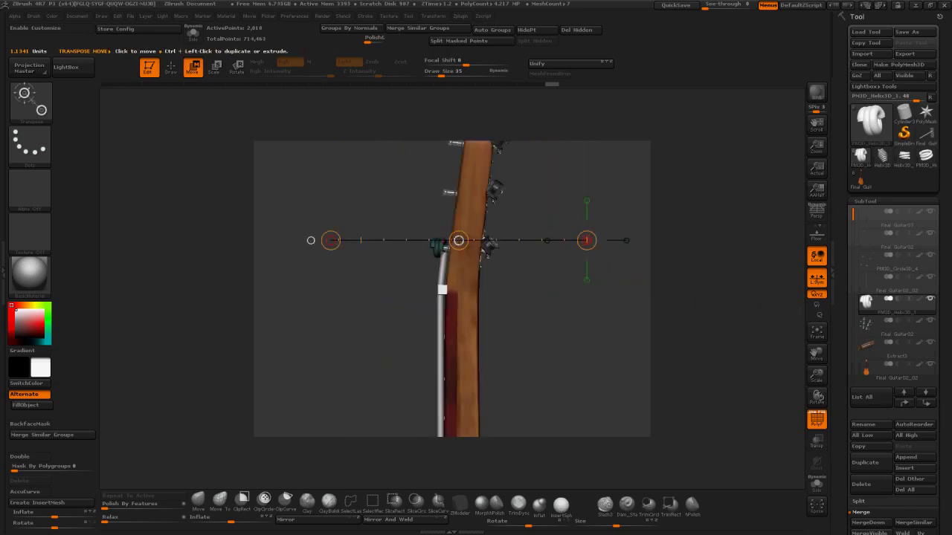
left_click_drag(459, 240, 466, 241)
left_click_drag(515, 282, 580, 271)
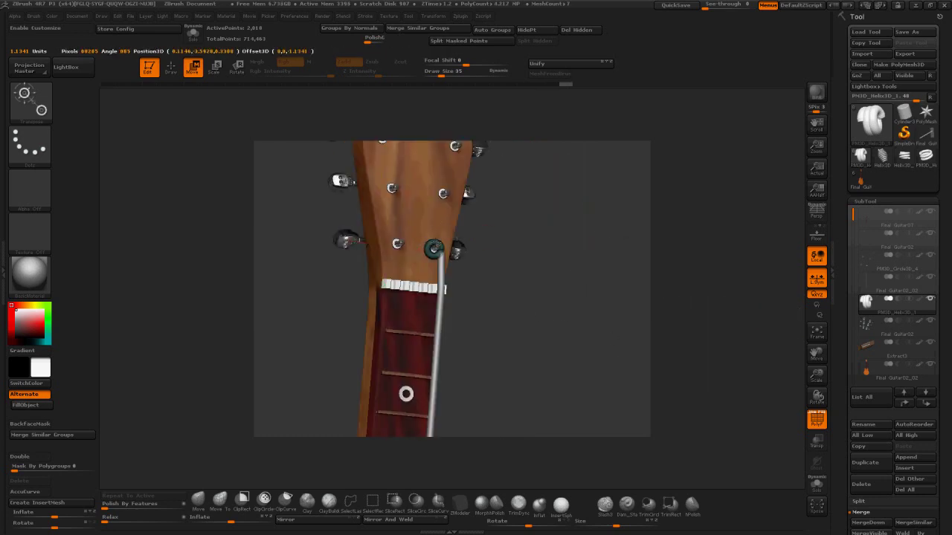
Step: Rotate the mirrored helix around the post so its end meets the string, and shift it onto the peg
left_click_drag(486, 234, 432, 432)
key("r")
left_click_drag(491, 440, 485, 405, "shift")
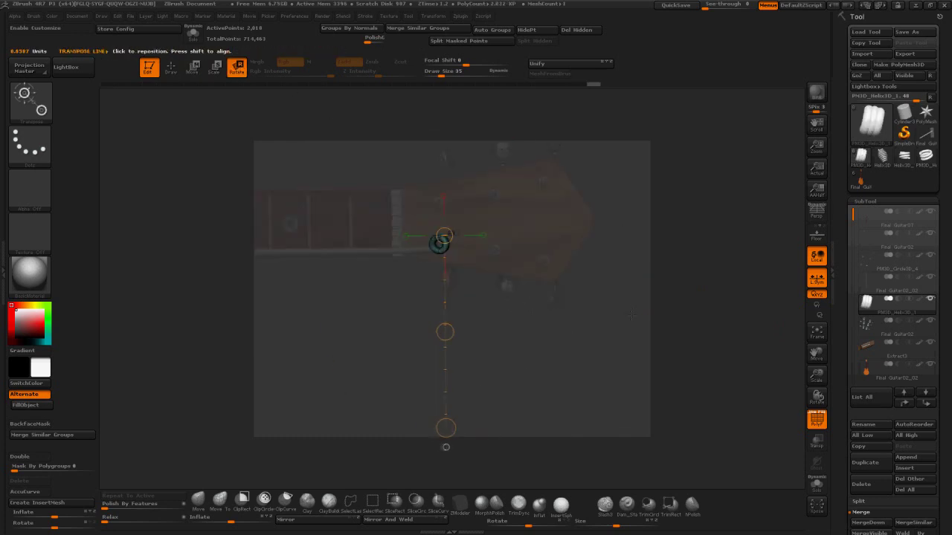
left_click(196, 70)
left_click_drag(446, 447, 476, 287)
left_click_drag(476, 357, 574, 420, "alt")
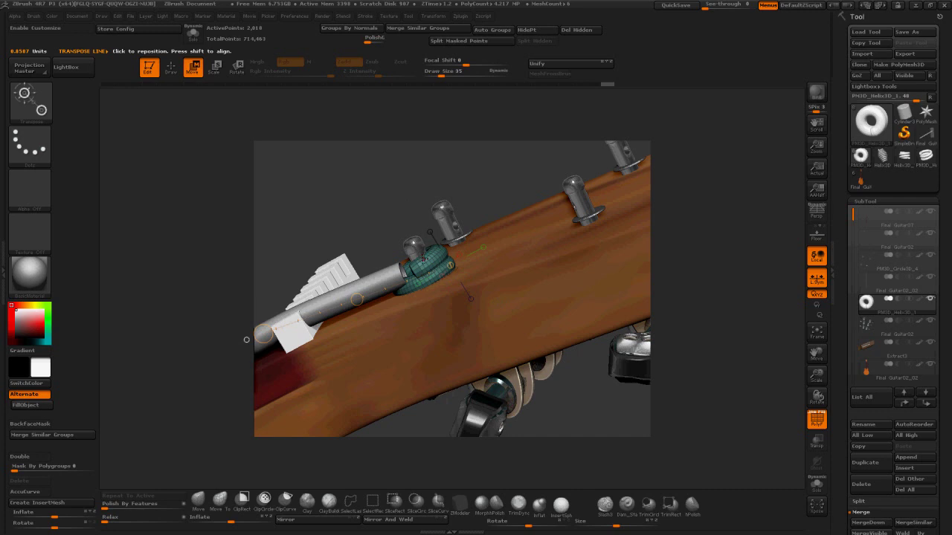
Step: Tilt the helix so its coils sit square to the tuning peg's post
left_click(215, 68)
left_click_drag(429, 266, 360, 316)
left_click(238, 68)
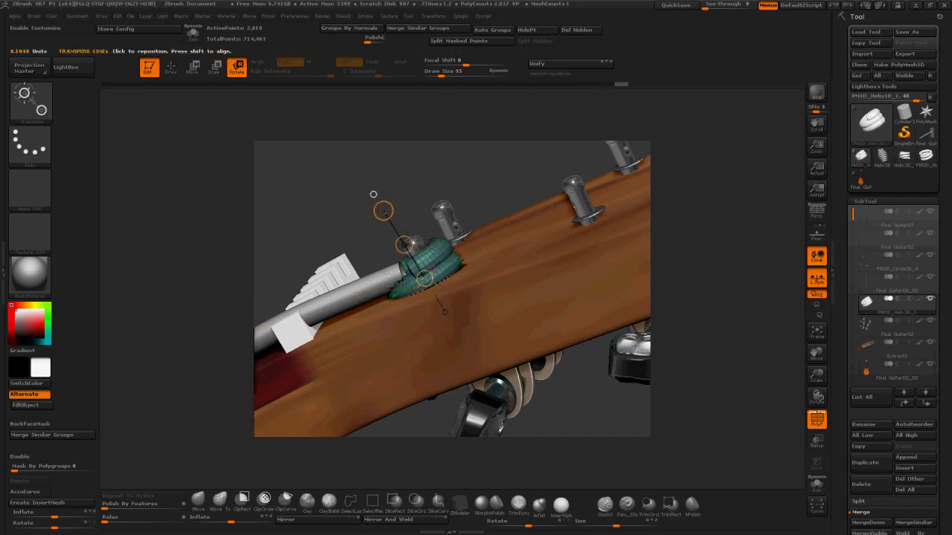
left_click_drag(373, 194, 374, 233)
left_click(194, 68)
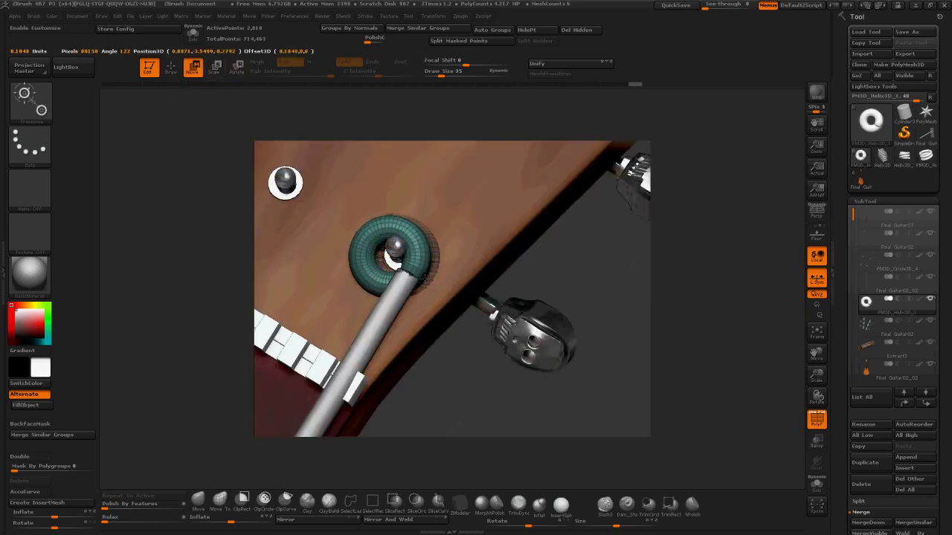
Step: Scale the helix down and center it tightly around the tuning peg's post
left_click_drag(556, 300, 467, 250)
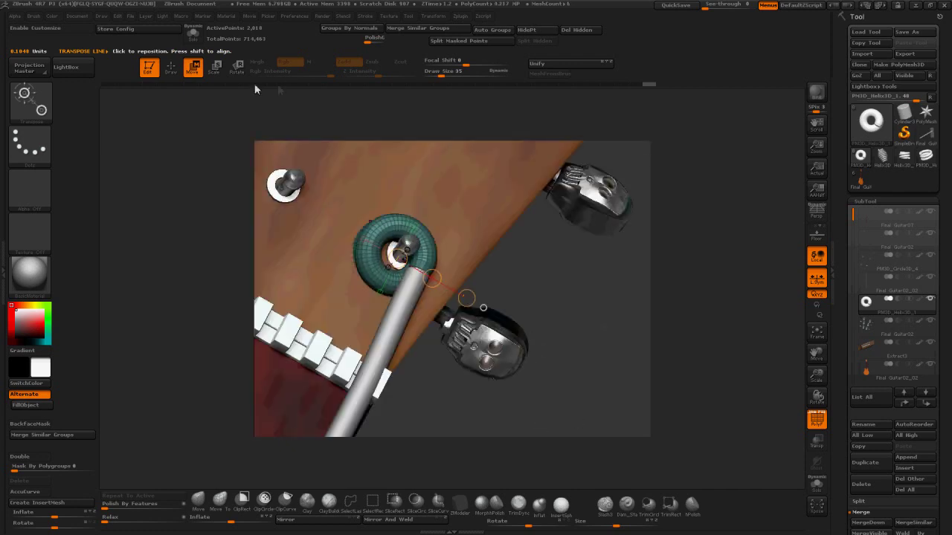
left_click_drag(467, 299, 438, 277)
left_click(194, 68)
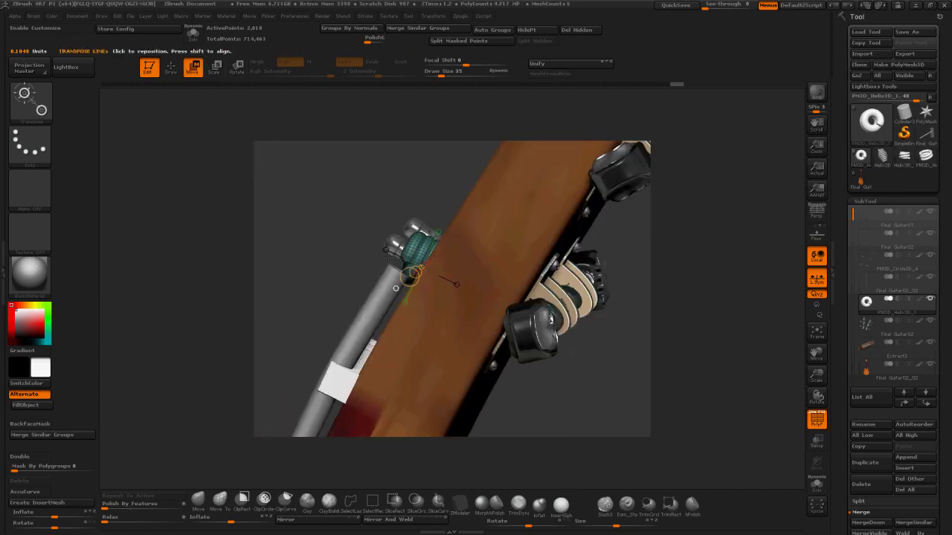
left_click(385, 249)
left_click_drag(387, 249, 380, 249)
right_click_drag(381, 250, 390, 281)
left_click_drag(388, 261, 384, 258)
Step: Select the string and lay a transpose line along its length between the tuning peg and the bridge
left_click(400, 307, "alt")
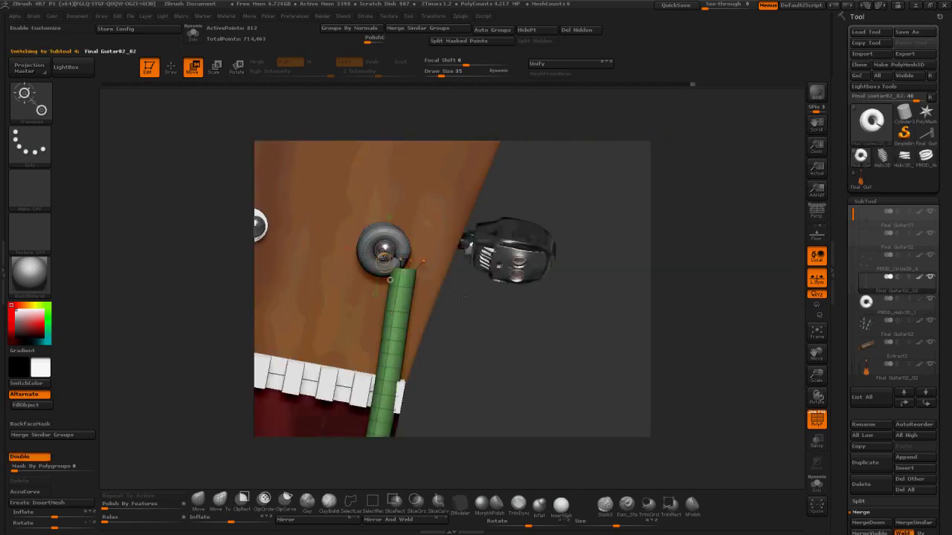
left_click_drag(463, 295, 443, 213)
key("f")
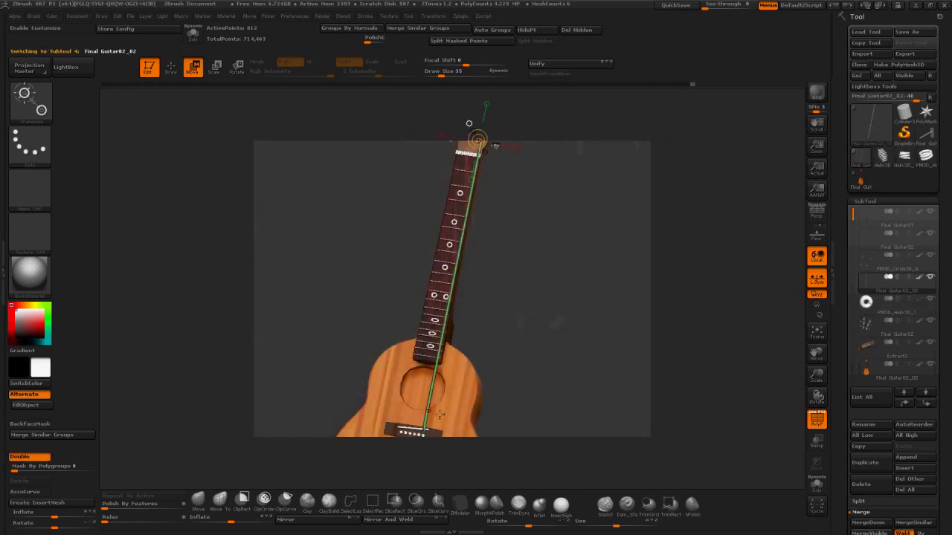
key("r")
left_click_drag(479, 142, 487, 265)
left_click_drag(817, 376, 818, 446)
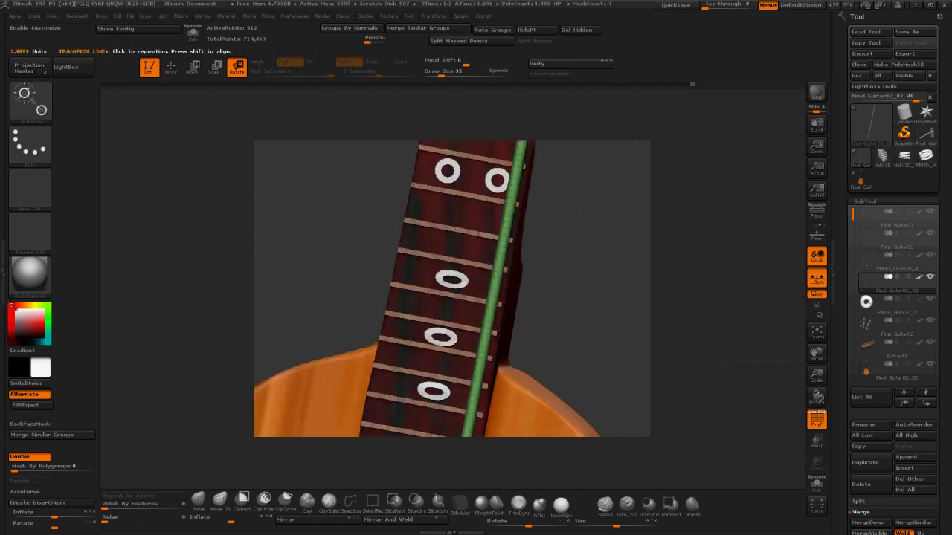
left_click_drag(498, 119, 521, 312, "alt")
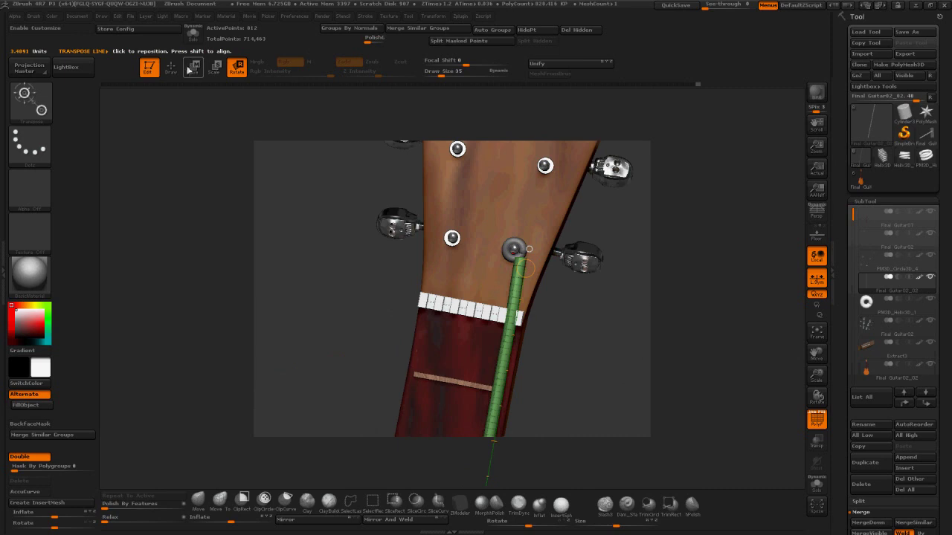
Step: Mask all of the string except its headstock end, extend that end to meet the helix, and clear the mask
key("w")
left_click_drag(574, 305, 436, 228, "ctrl")
left_click(529, 250, "ctrl")
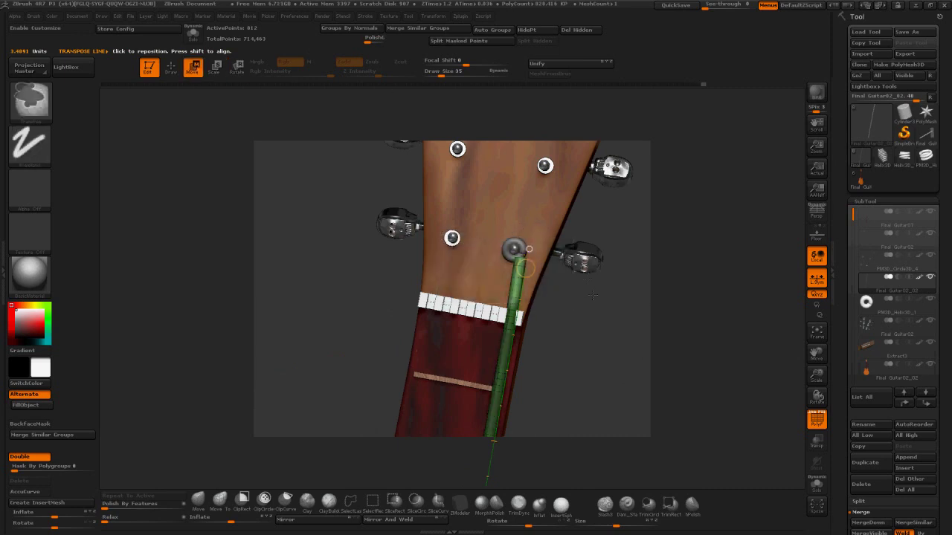
left_click_drag(526, 269, 528, 264)
left_click_drag(664, 365, 686, 385, "ctrl")
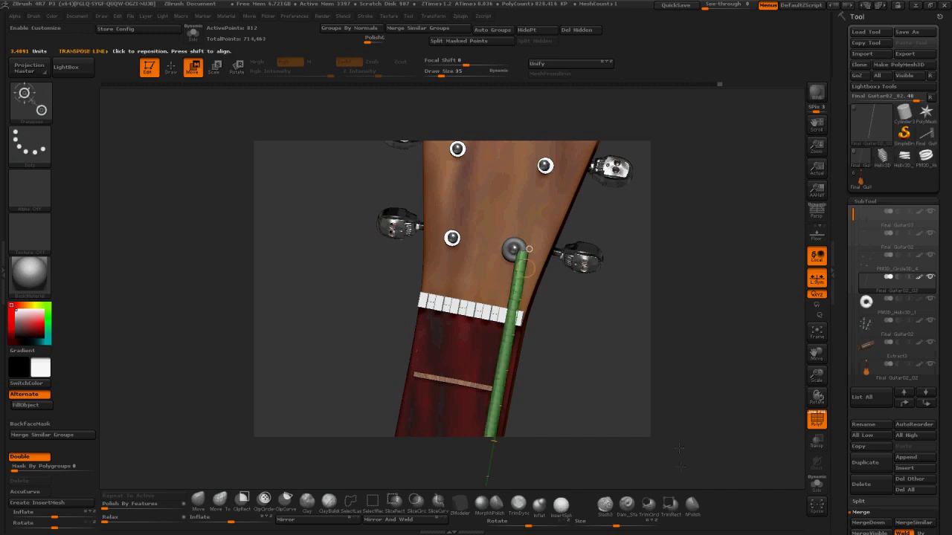
Step: Shrink the string slightly with the Size deformation and stretch its two ends back to the bridge and the tuning peg
left_click_drag(617, 526, 607, 525)
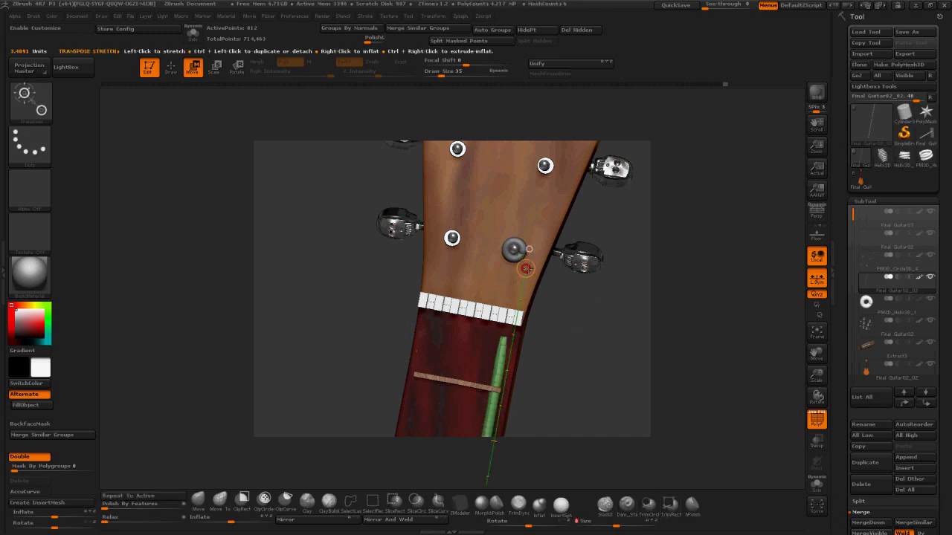
key("f")
left_click_drag(779, 374, 723, 364)
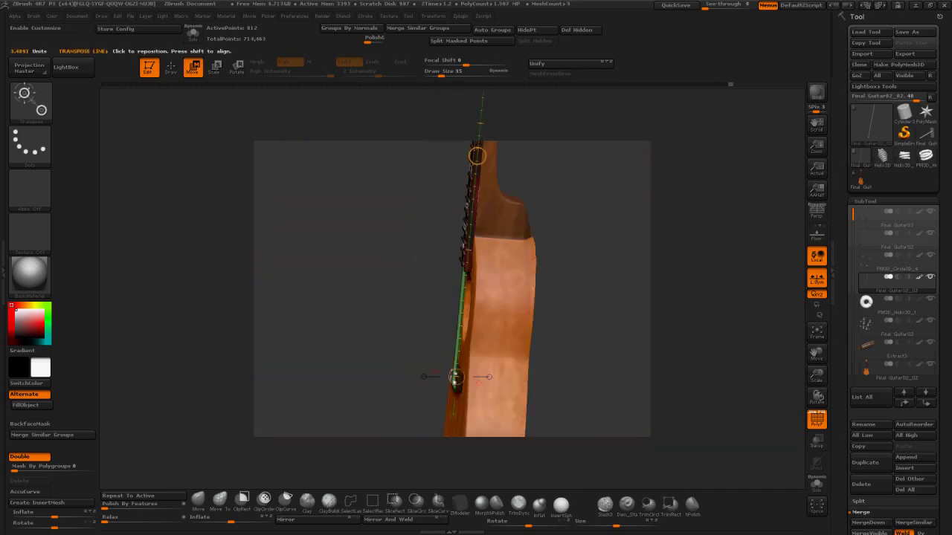
left_click_drag(452, 375, 454, 378)
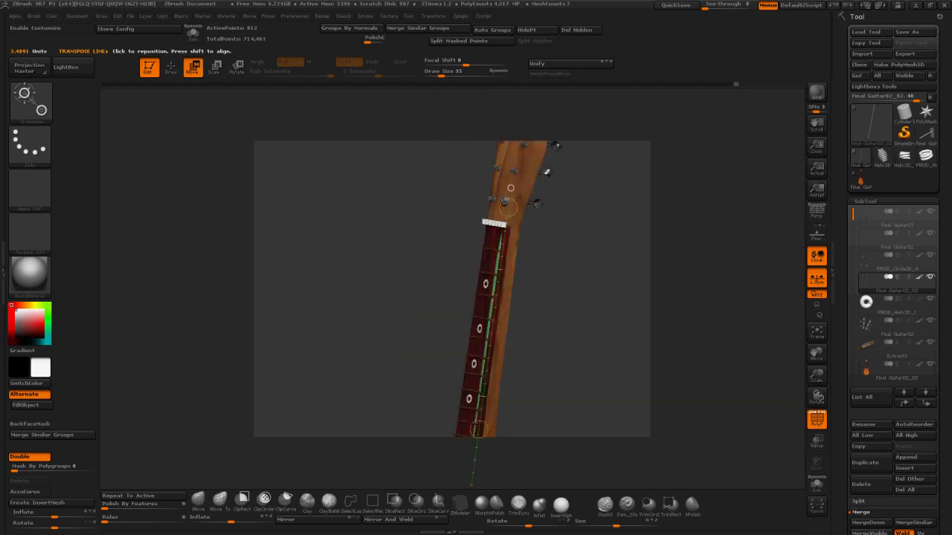
left_click_drag(508, 208, 509, 210)
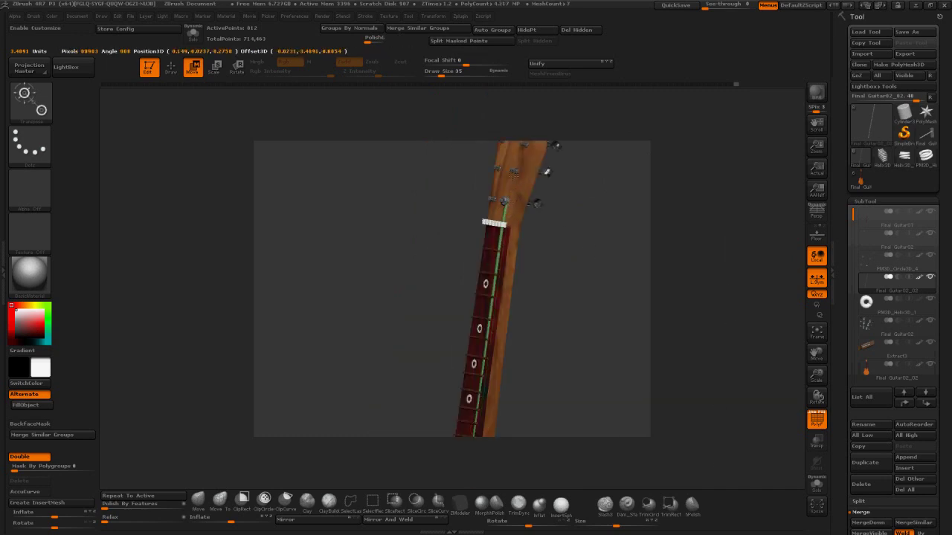
Step: Realign the string between the bridge pin and the tuning peg, adjusting its headstock end to meet the helix
left_click(236, 67)
left_click_drag(595, 223, 550, 227)
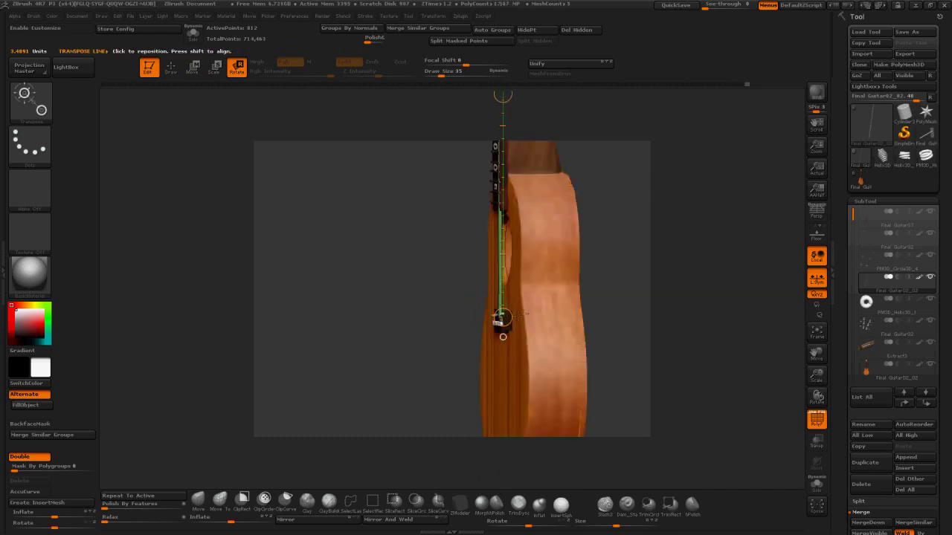
left_click_drag(642, 293, 619, 295, "shift")
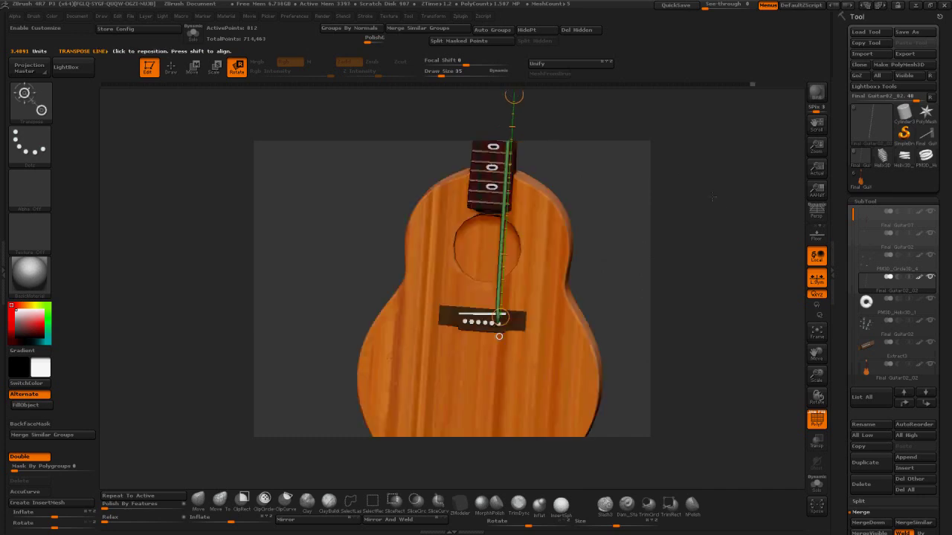
left_click_drag(713, 197, 717, 521, "alt")
left_click(191, 64)
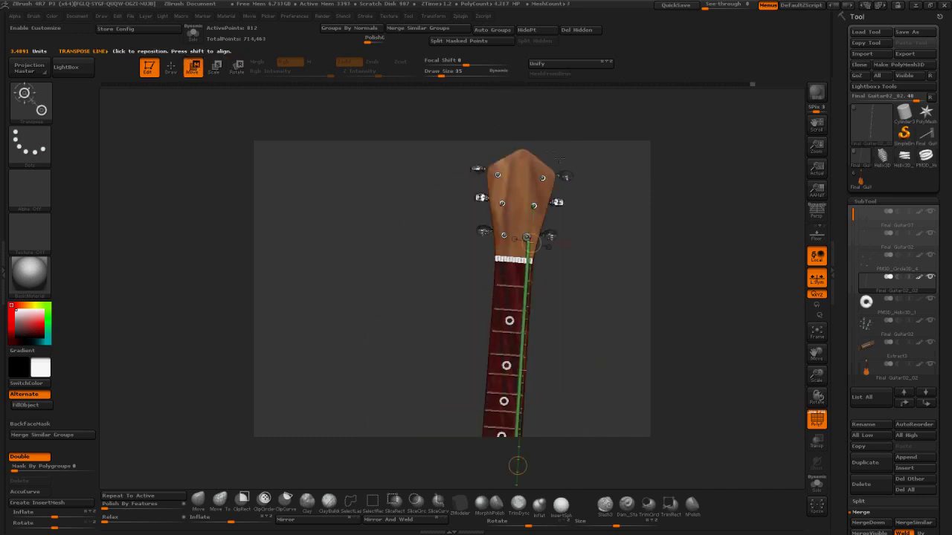
right_click_drag(532, 243, 517, 288, "alt")
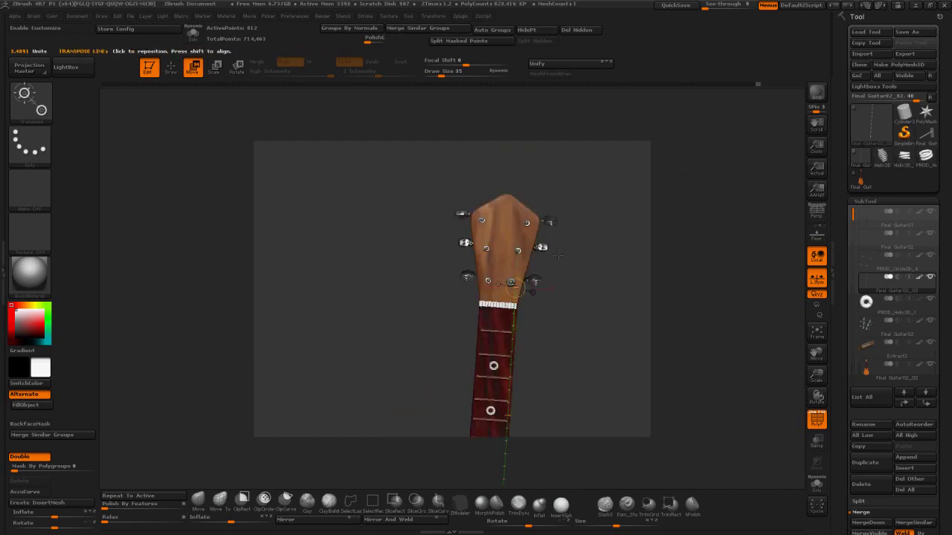
key("ctrl+z")
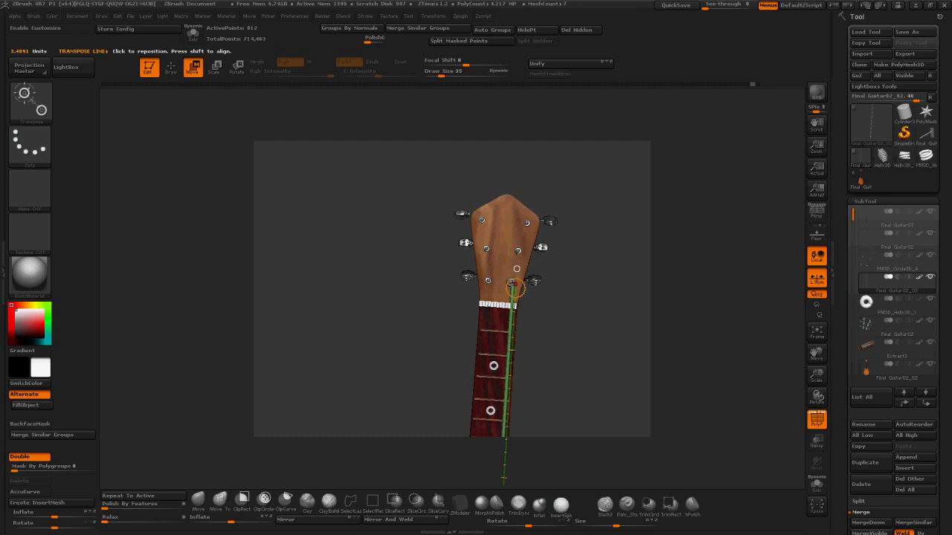
left_click_drag(514, 285, 518, 284)
Step: Mask all of the string except the section between the nut and the tuning peg
left_click_drag(699, 268, 733, 262)
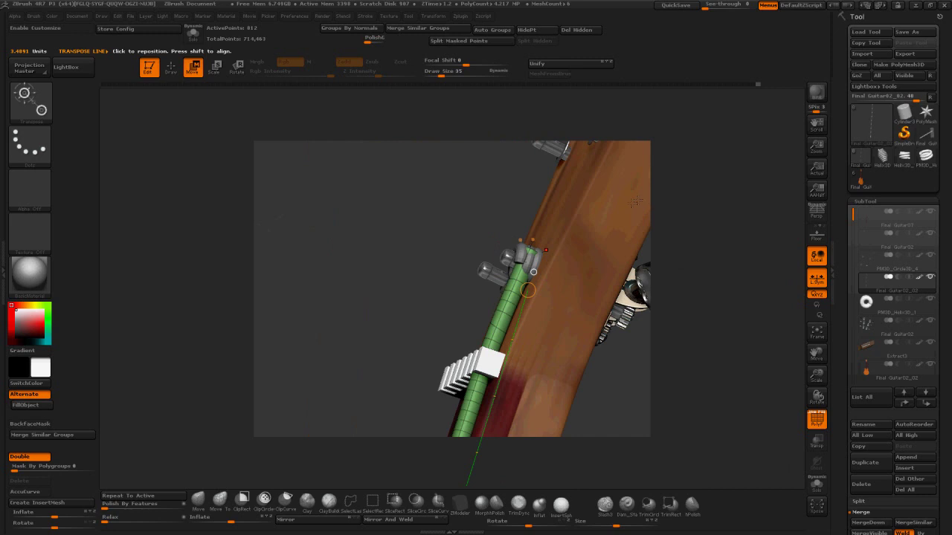
left_click(232, 65)
left_click_drag(460, 284, 550, 286, "shift")
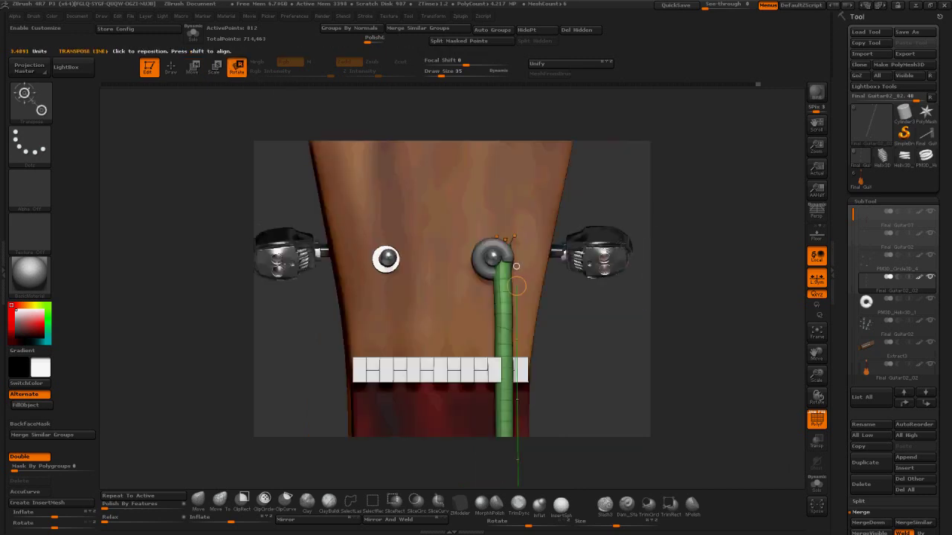
left_click_drag(651, 226, 414, 370, "ctrl")
left_click(648, 332, "ctrl")
left_click_drag(649, 331, 580, 332, "shift")
Step: Lay a transpose line from the nut to the helix and nudge the unmasked string end against the helix
left_click_drag(509, 354, 516, 252)
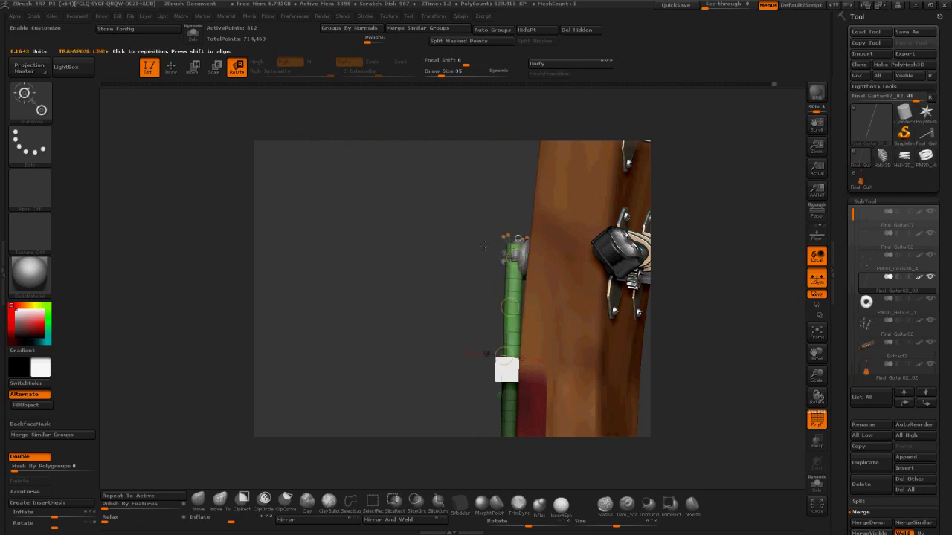
left_click_drag(320, 195, 402, 185)
left_click(195, 67)
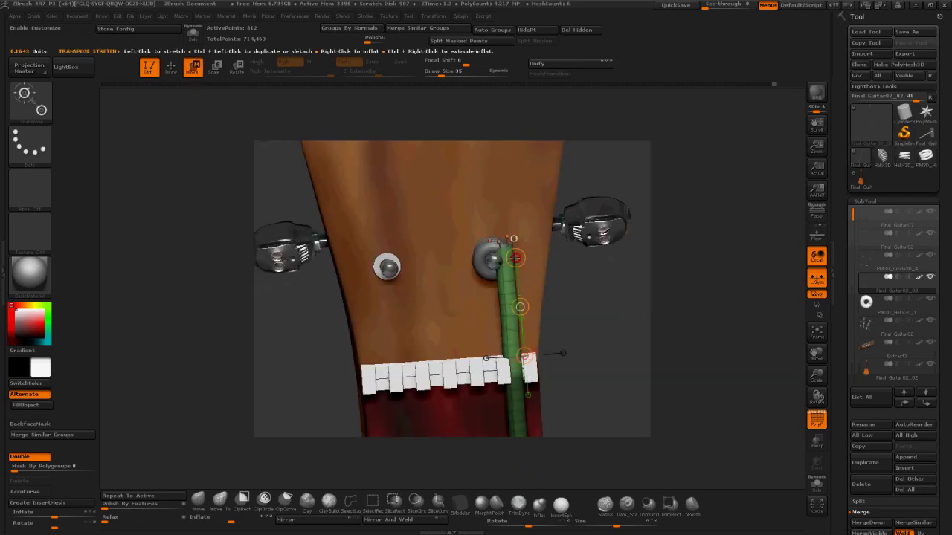
left_click_drag(515, 257, 516, 259)
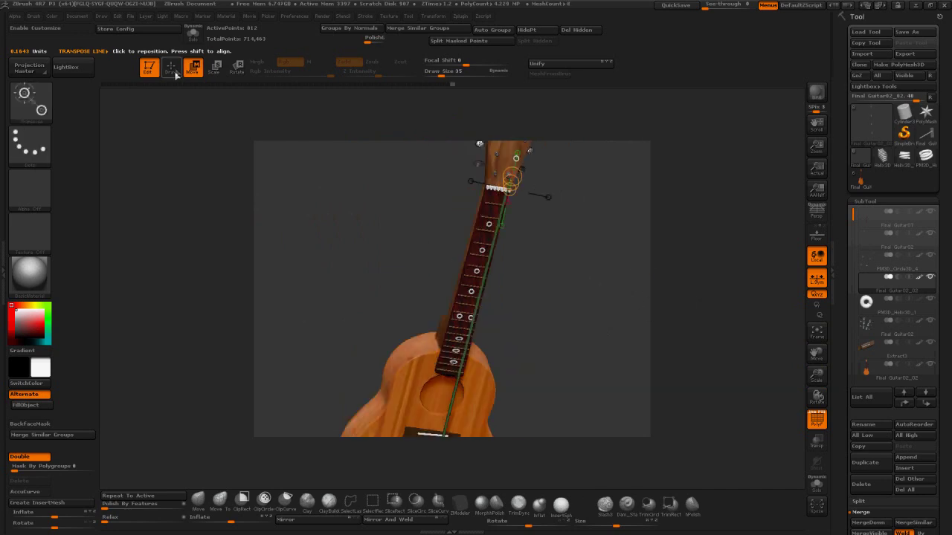
left_click_drag(593, 228, 500, 228)
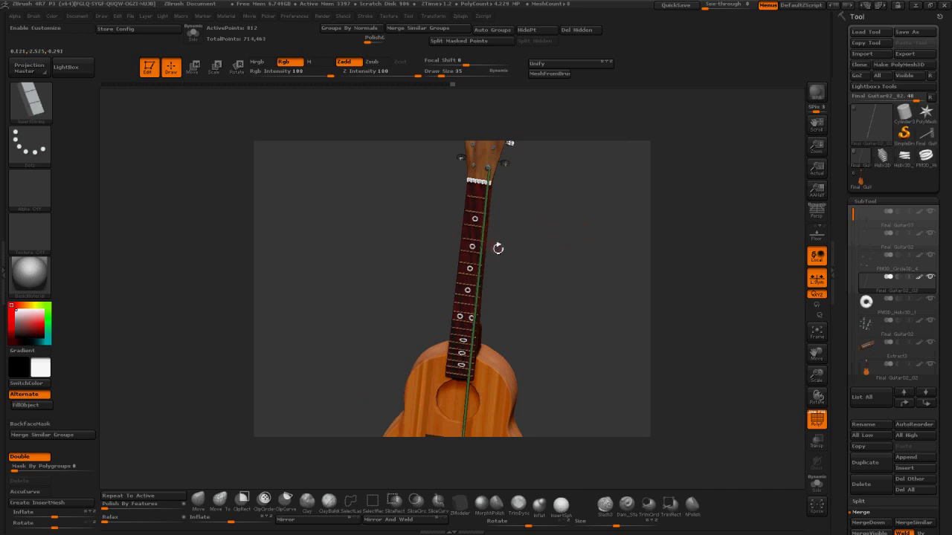
left_click_drag(646, 342, 654, 193)
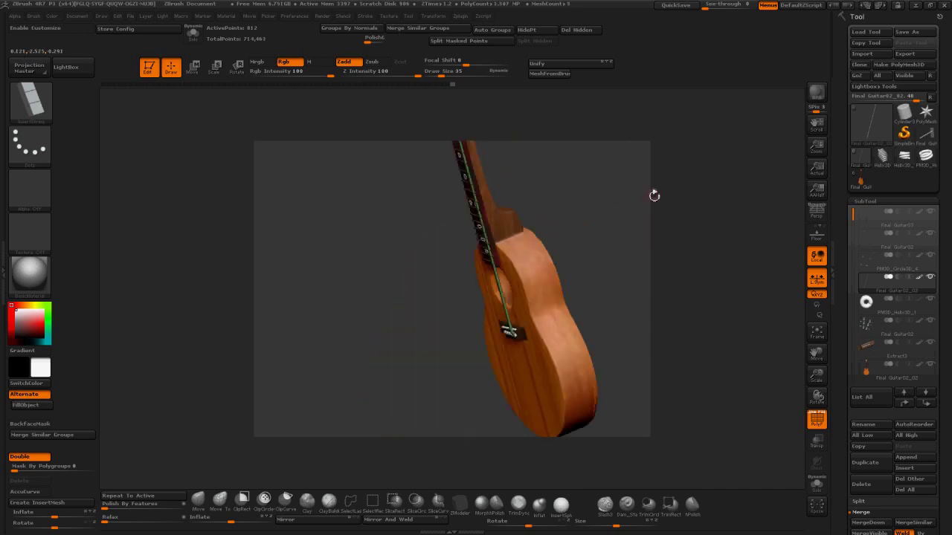
left_click_drag(638, 257, 652, 216, "shift")
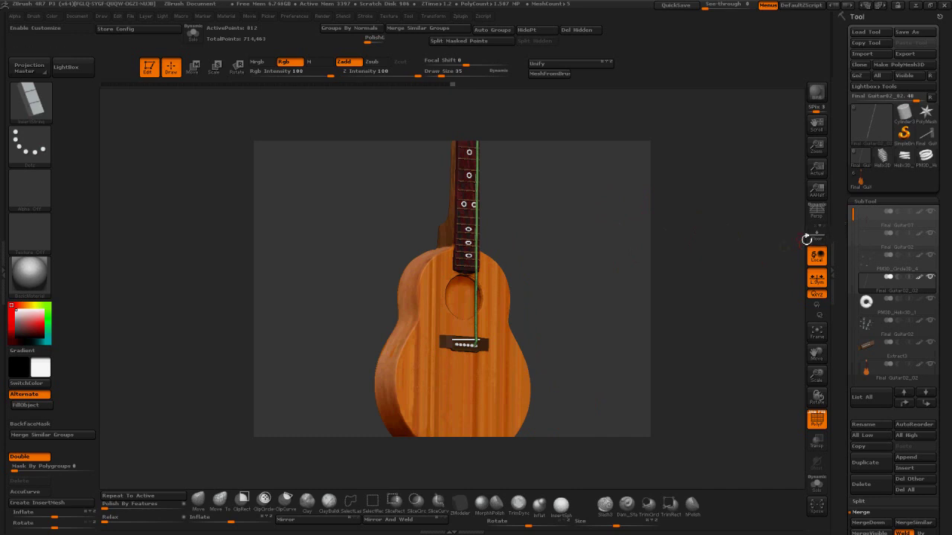
left_click_drag(701, 183, 689, 232)
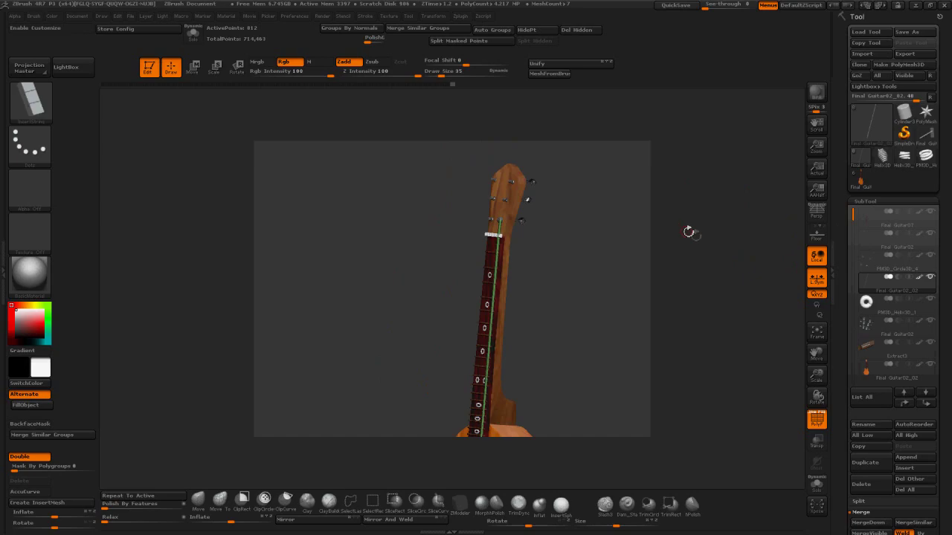